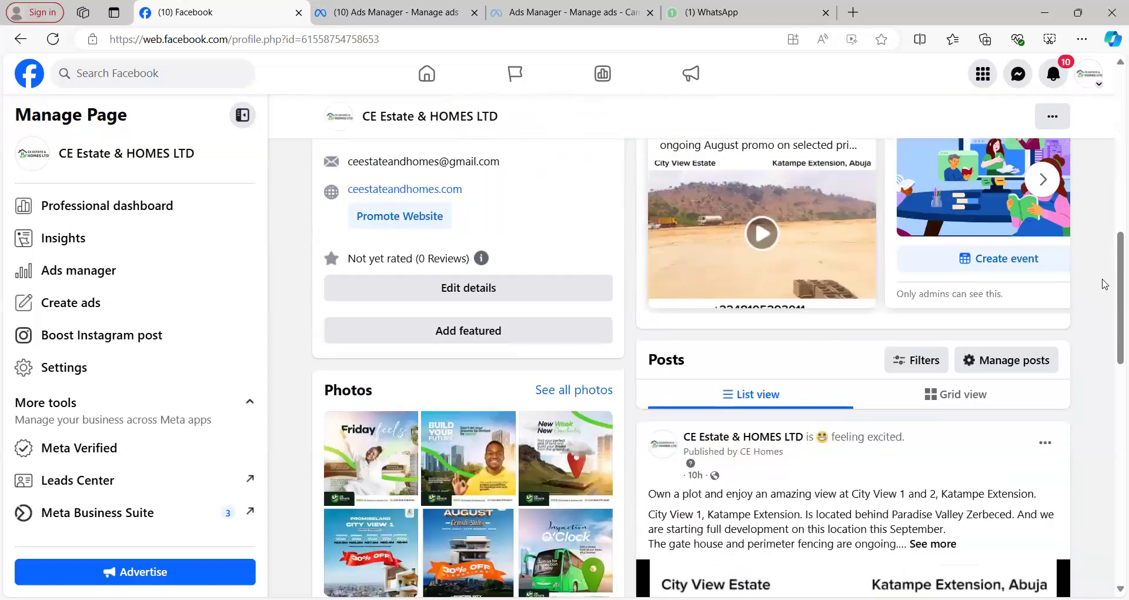
Look through the published posts, featured promotion and header of the CE Estate & HOMES LTD page.
scroll(1100, 282, "down", 10)
scroll(1008, 343, "down", 10)
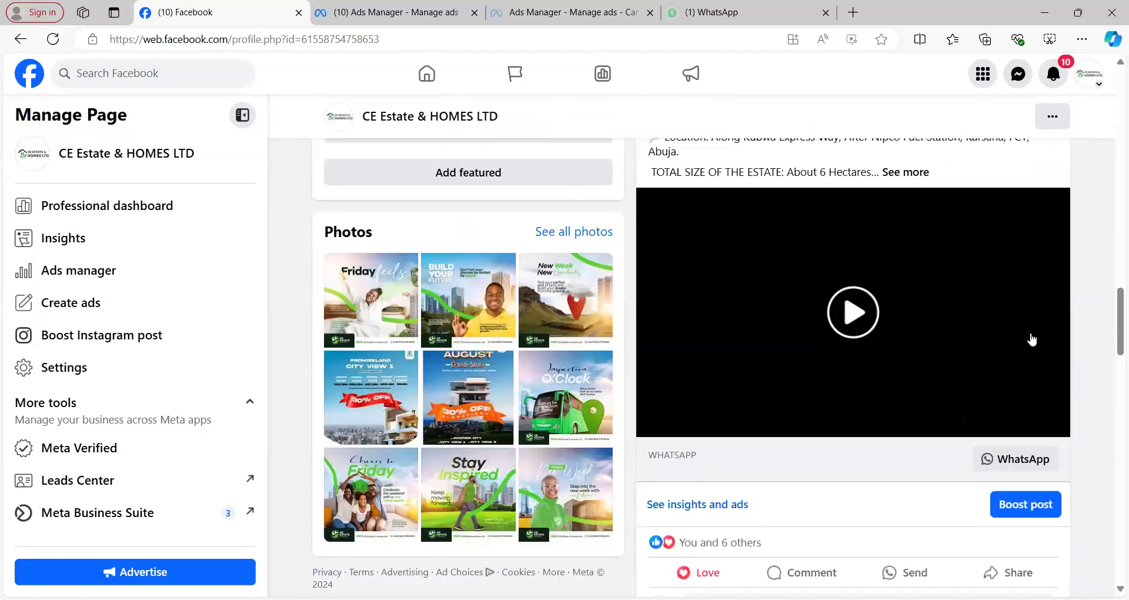
scroll(1002, 371, "down", 6)
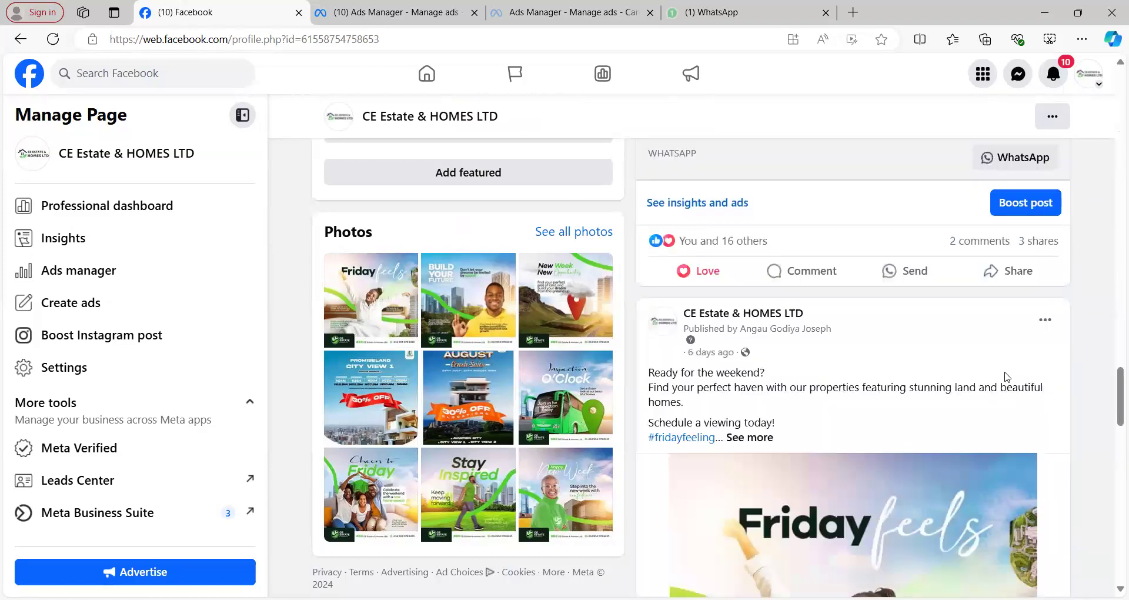
scroll(1007, 380, "down", 3)
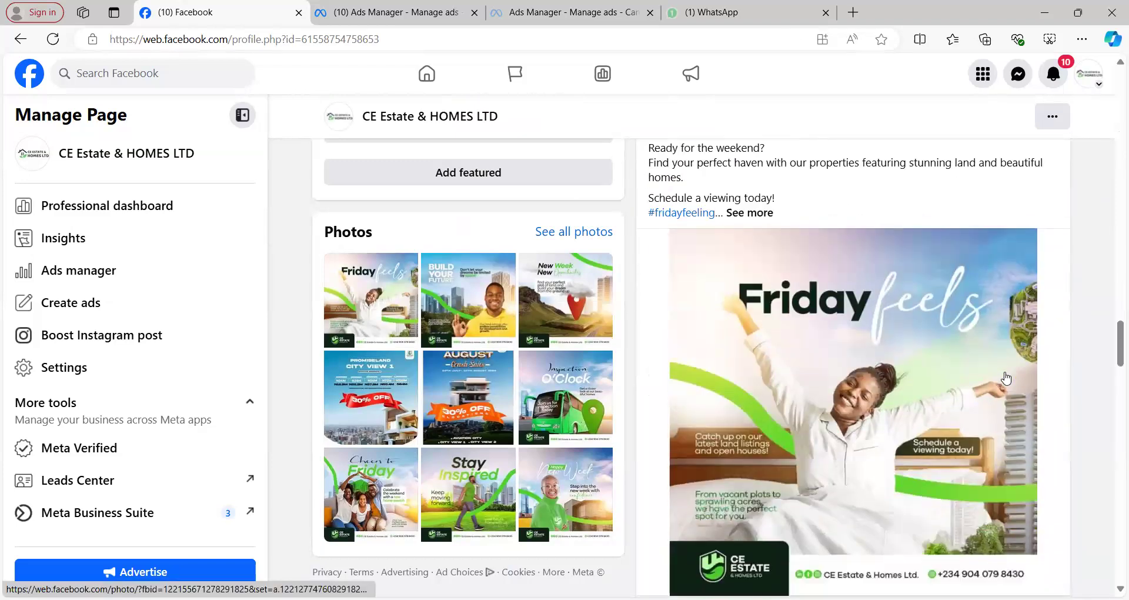
scroll(1006, 378, "down", 5)
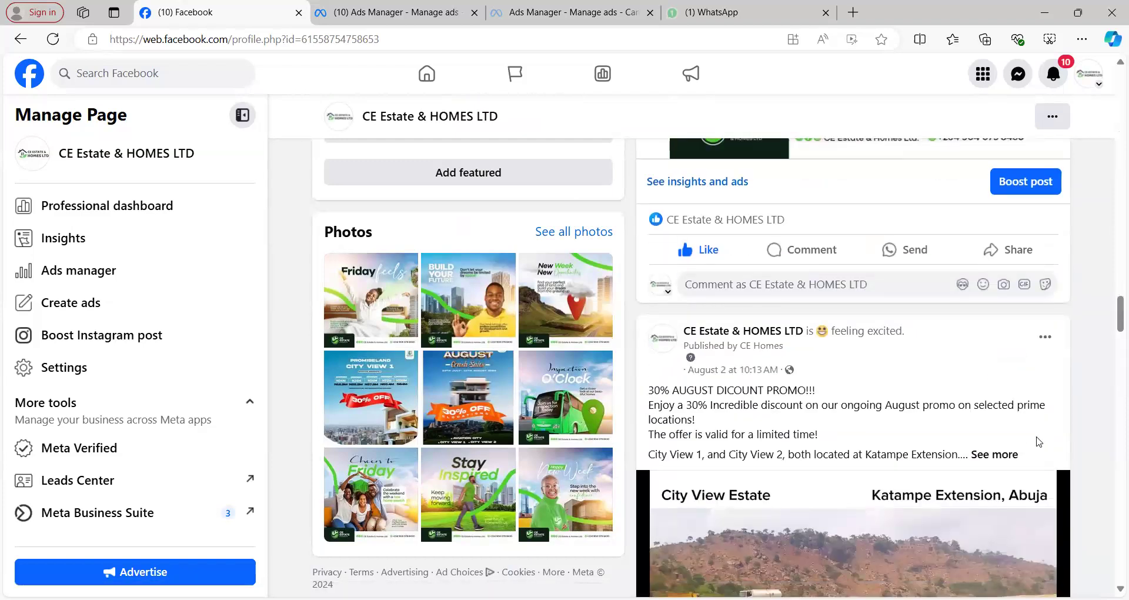
scroll(1034, 440, "up", 6)
scroll(1033, 440, "up", 5)
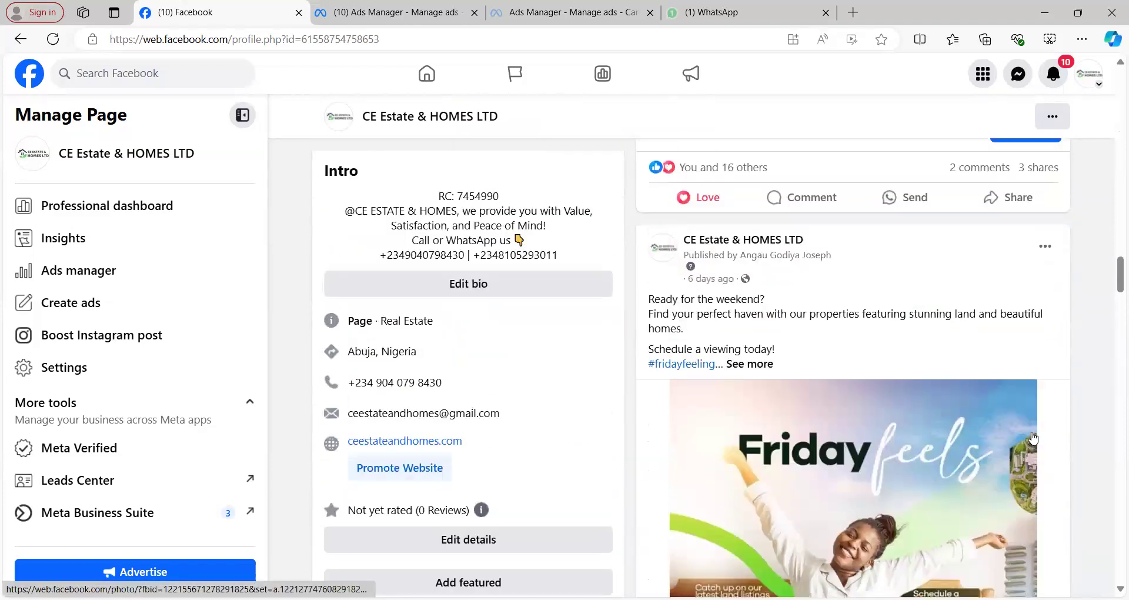
scroll(1033, 440, "down", 10)
scroll(1033, 440, "down", 5)
scroll(1032, 438, "up", 1)
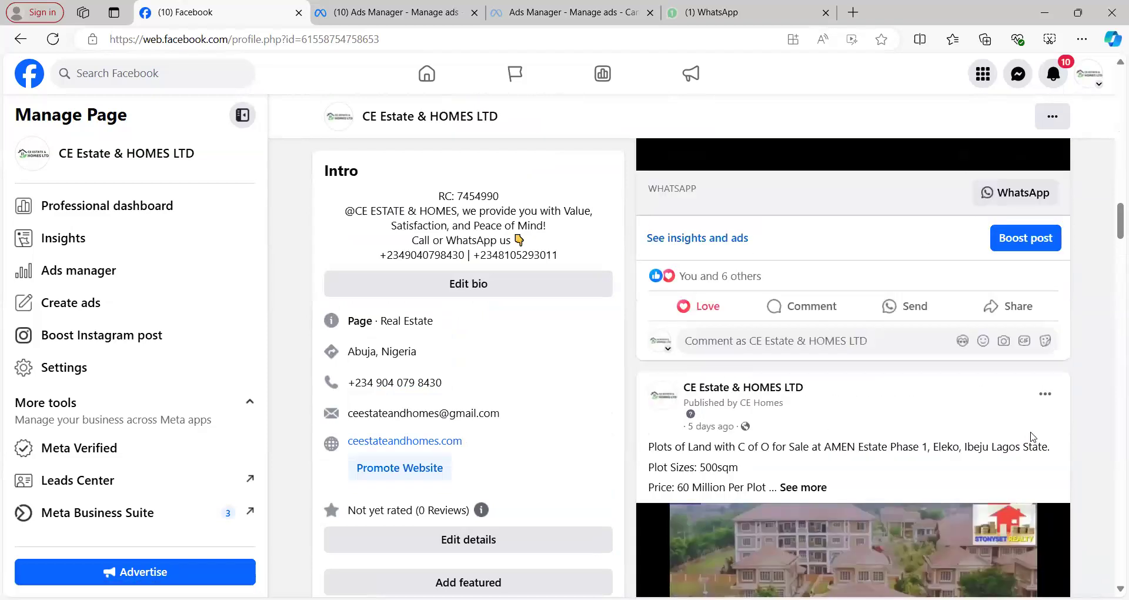
scroll(1032, 436, "up", 5)
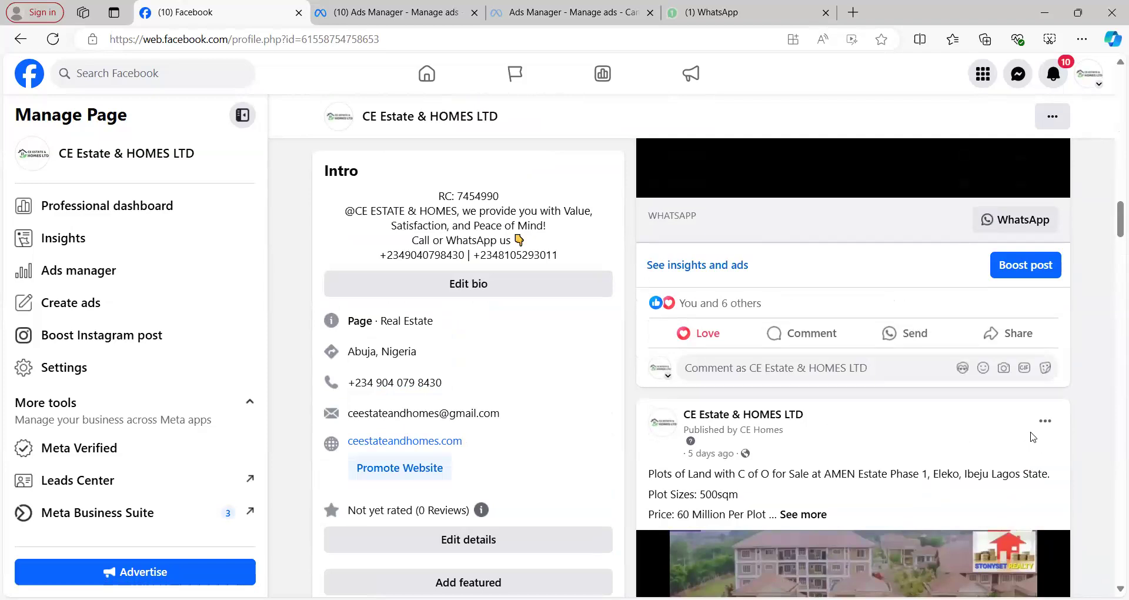
scroll(1032, 438, "up", 2)
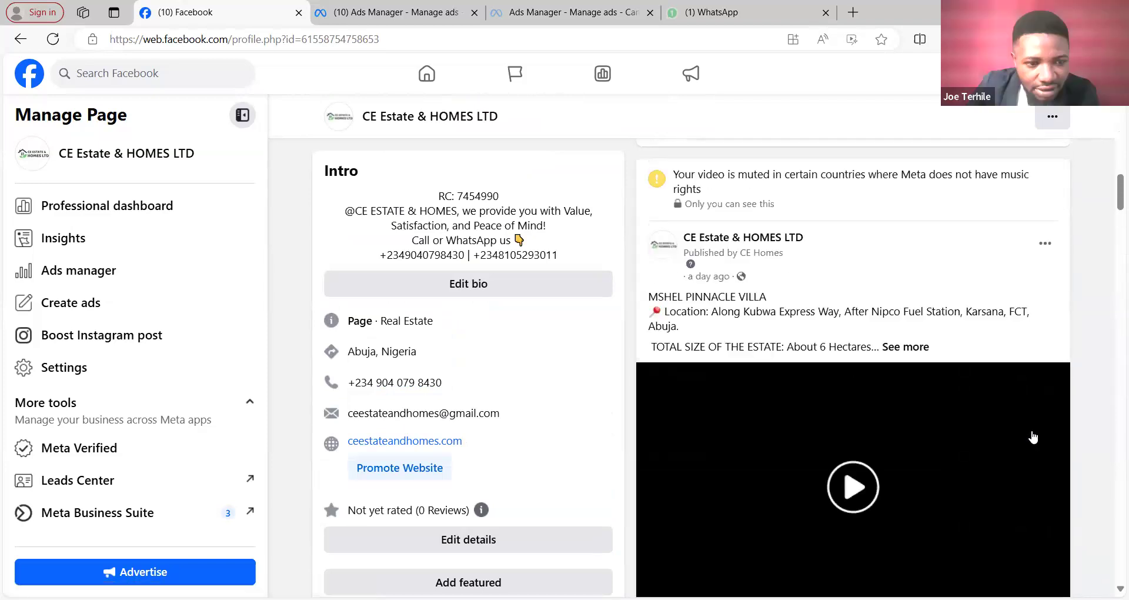
scroll(1032, 437, "up", 5)
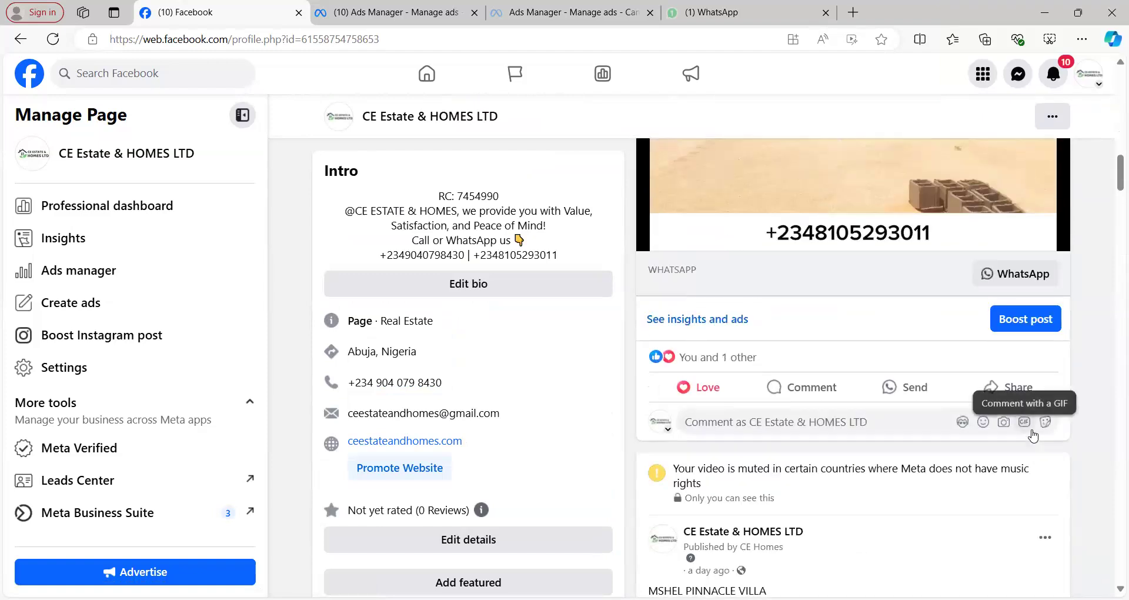
scroll(1033, 435, "up", 4)
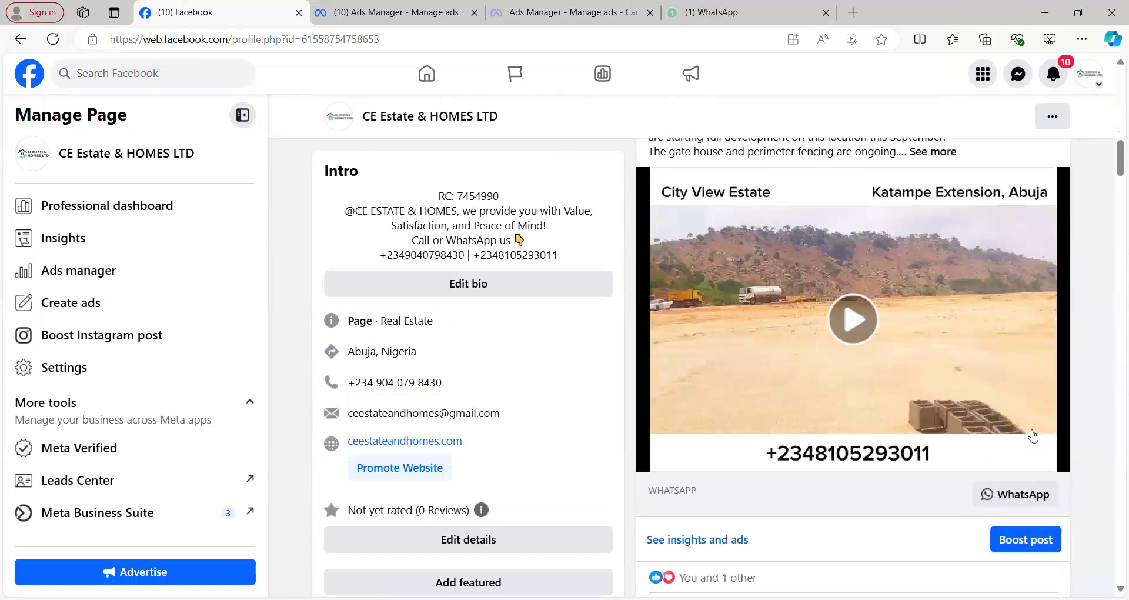
scroll(1034, 436, "up", 6)
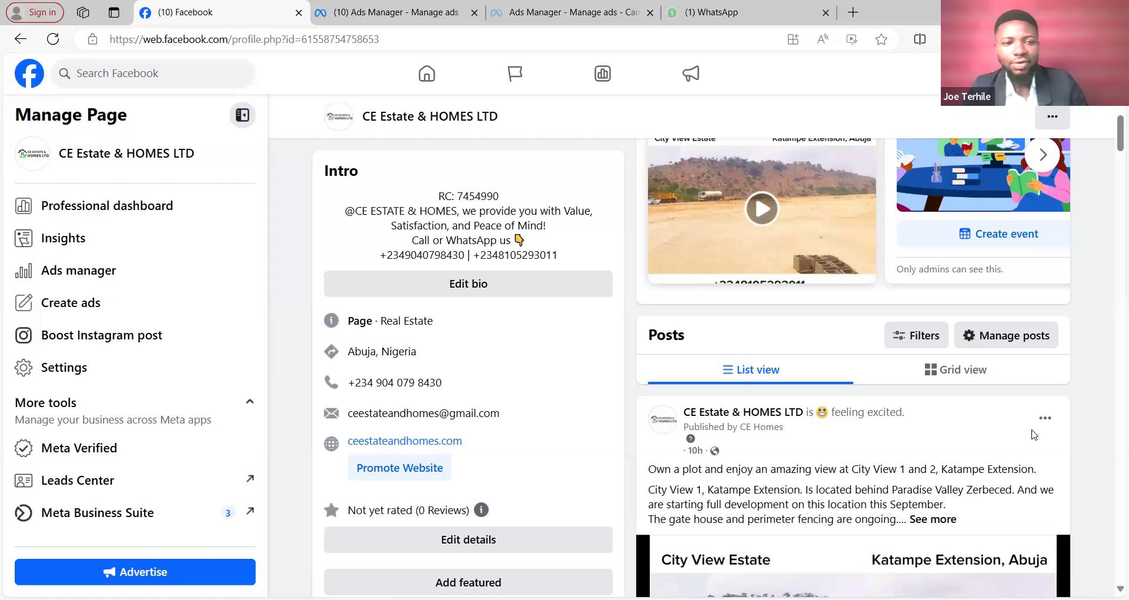
scroll(1033, 436, "up", 5)
scroll(1033, 436, "up", 1)
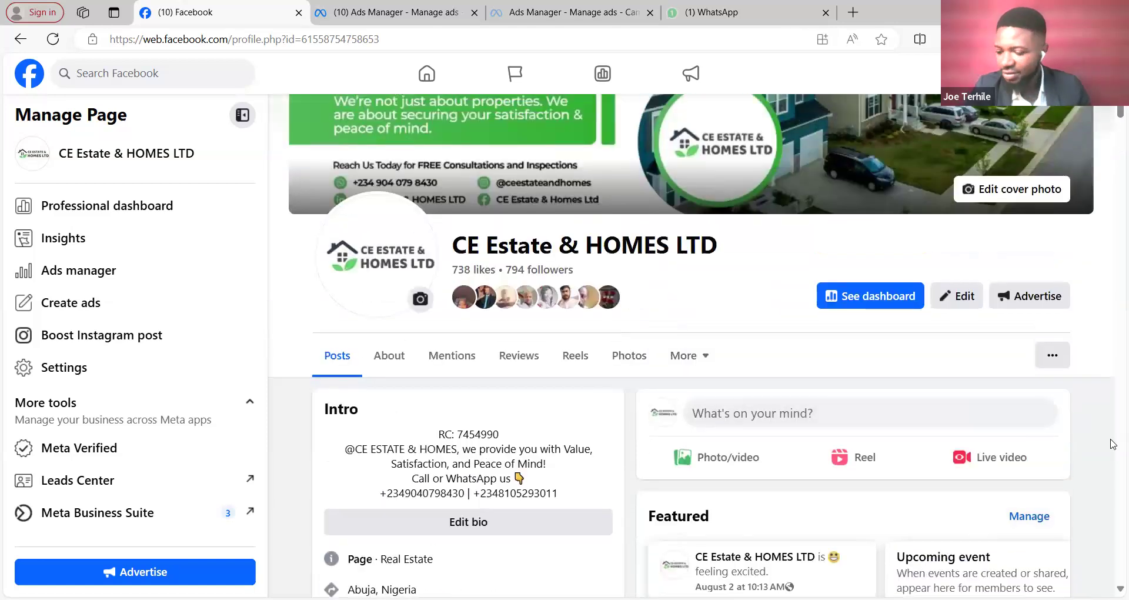
scroll(1113, 445, "up", 2)
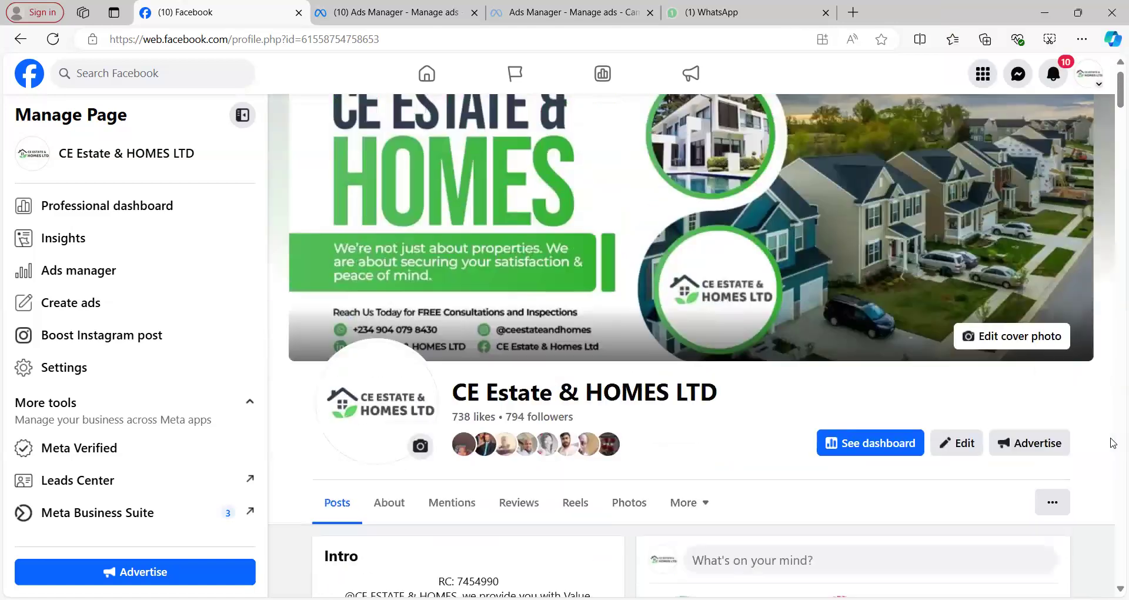
scroll(1113, 444, "down", 2)
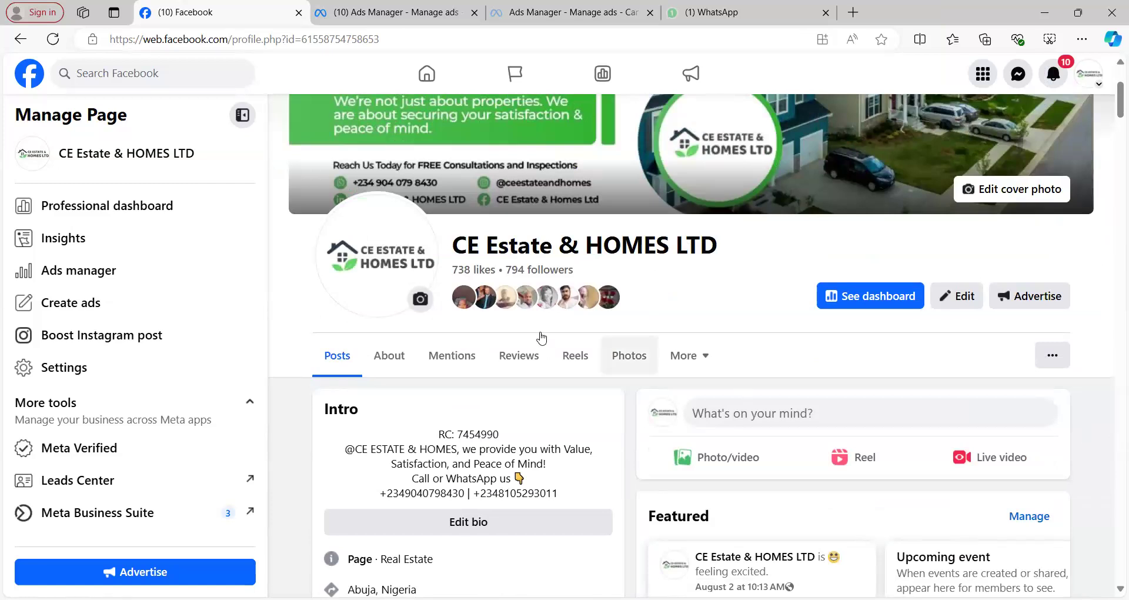
Switch to Ads Manager, open the campaigns list and review the available ad accounts, choosing CE Homes.
left_click(410, 12)
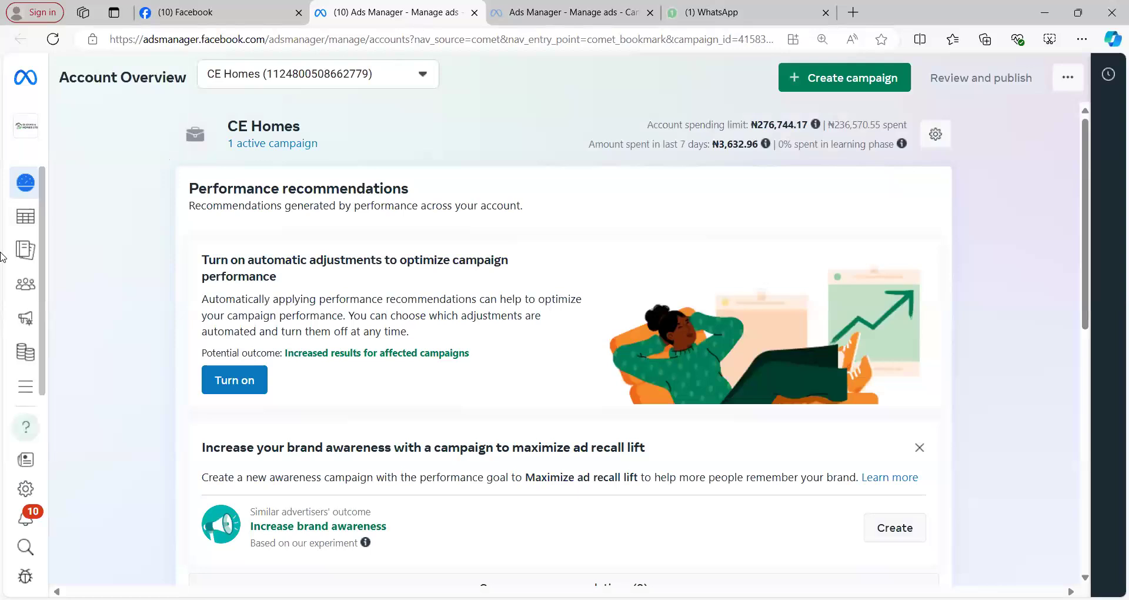
left_click(71, 228)
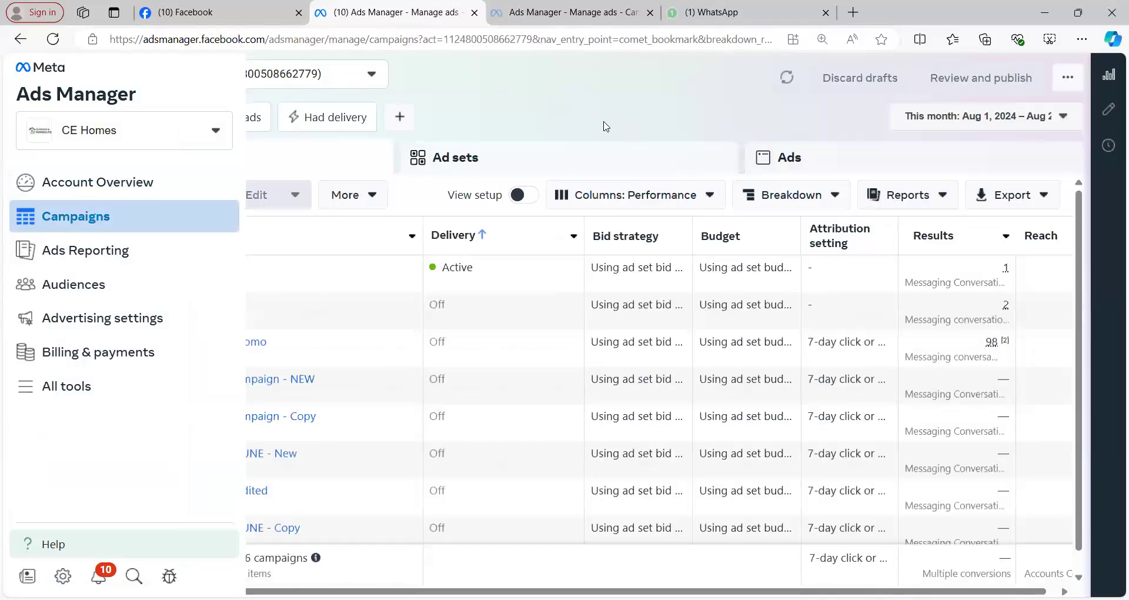
left_click(373, 75)
left_click(297, 196)
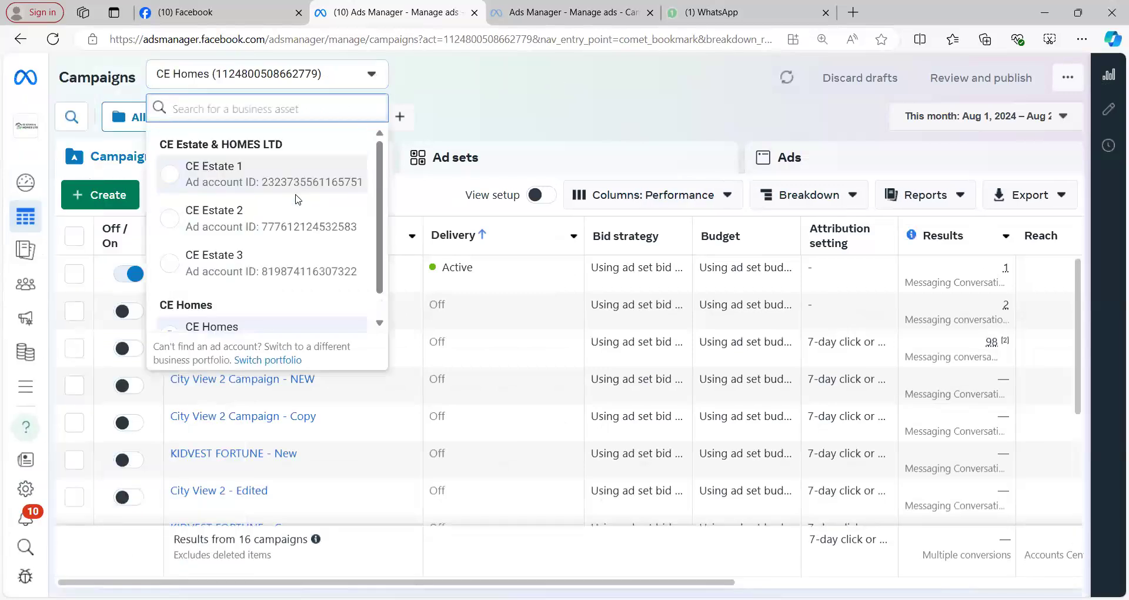
scroll(318, 201, "down", 1)
scroll(315, 202, "up", 1)
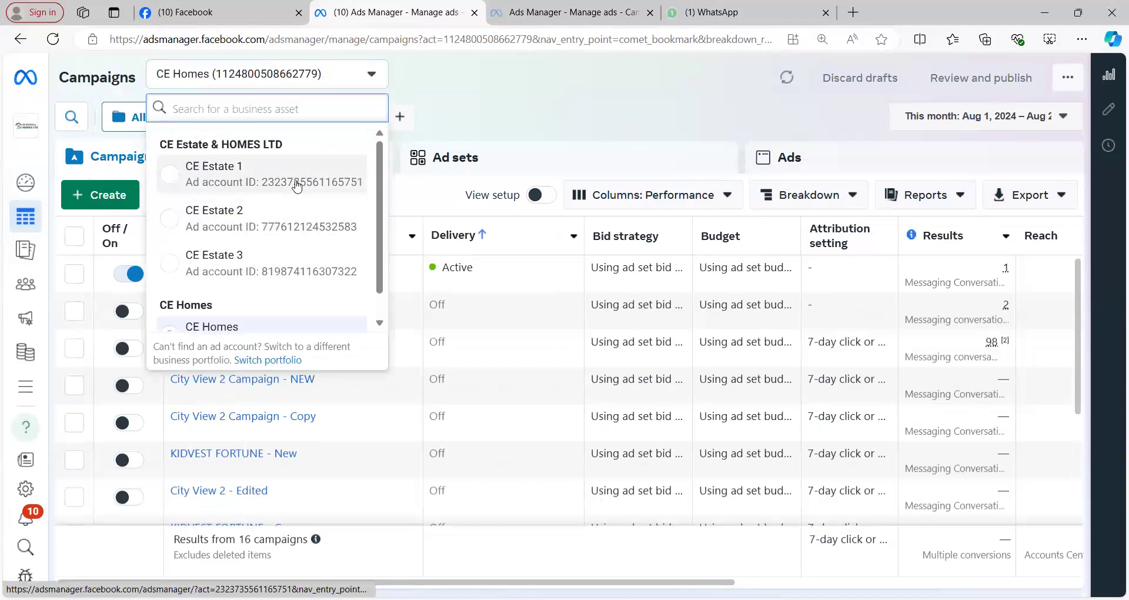
scroll(229, 273, "down", 1)
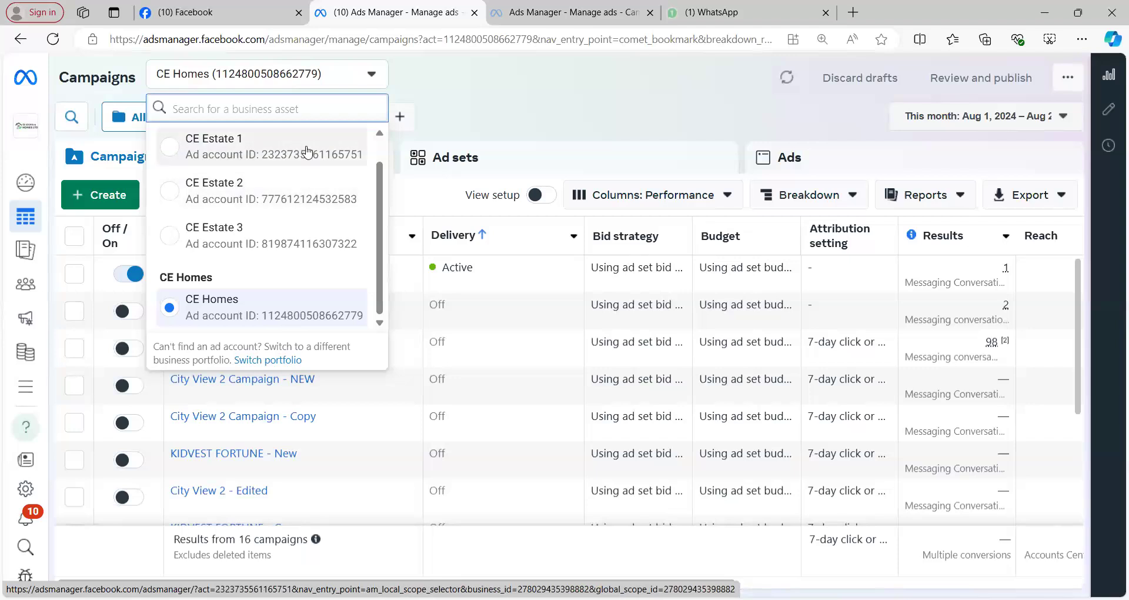
left_click(247, 307)
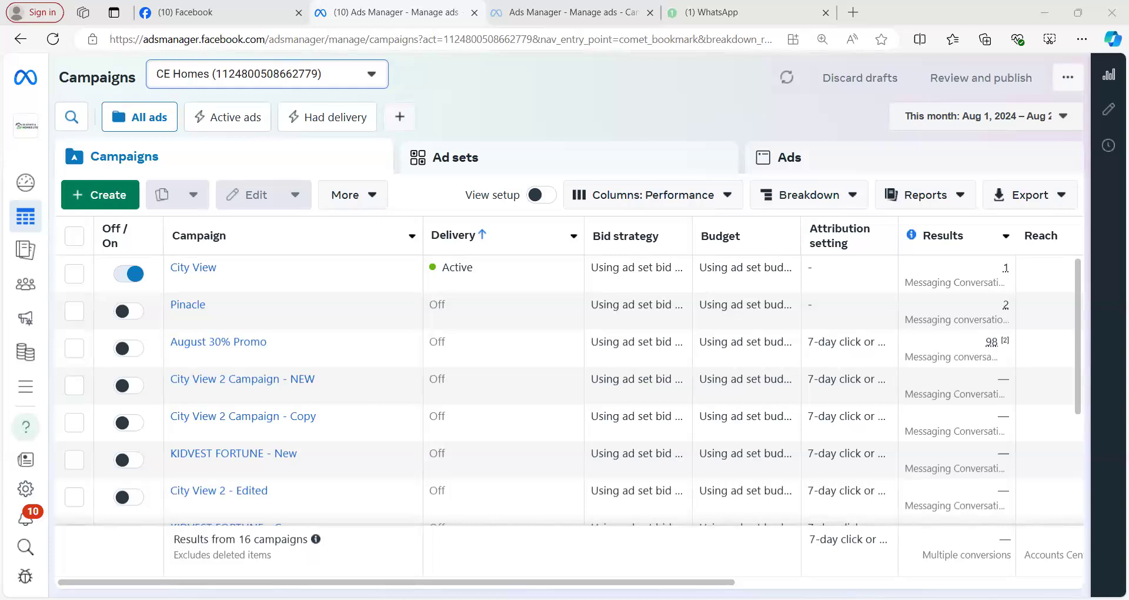
Return to the Facebook page and start a new post with the copied "The Jasper Gardenia: Buzz!" text.
left_click(213, 12)
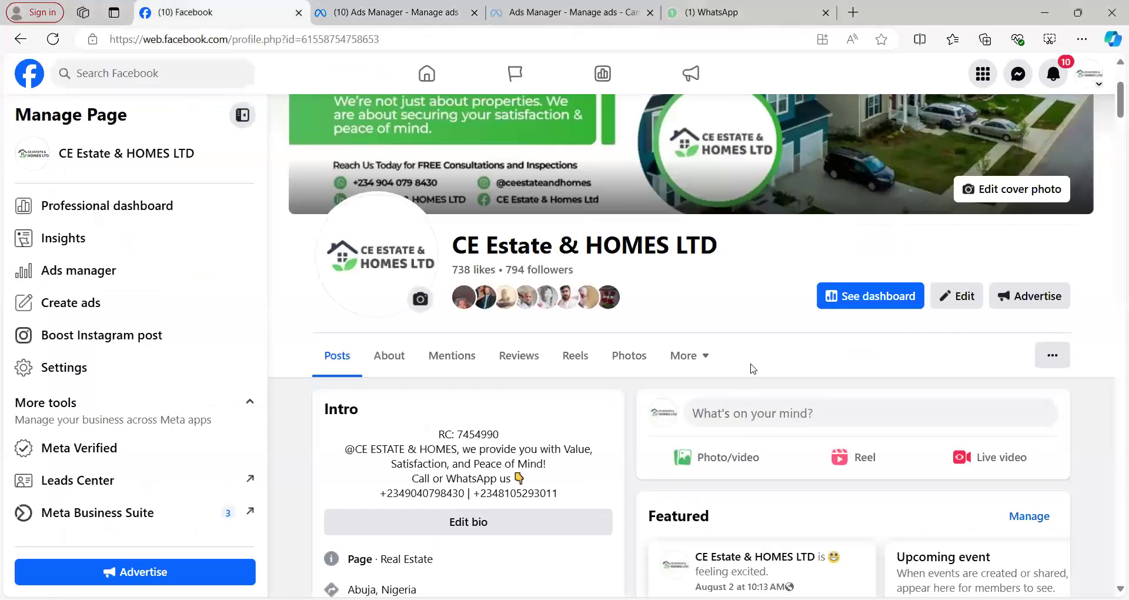
scroll(764, 371, "down", 2)
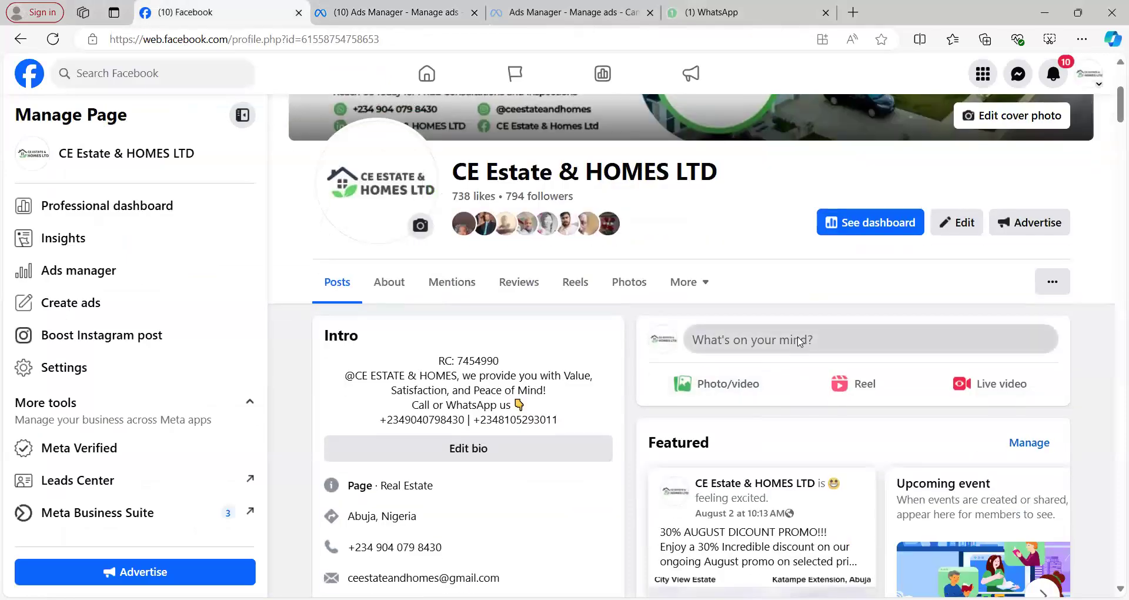
left_click(799, 342)
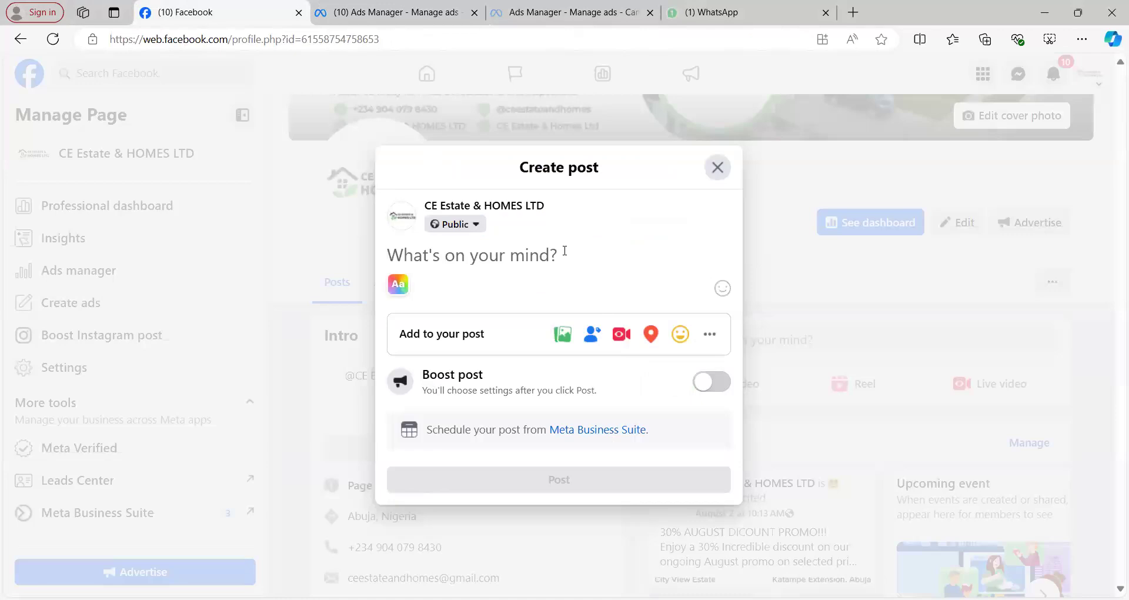
key("ctrl+v")
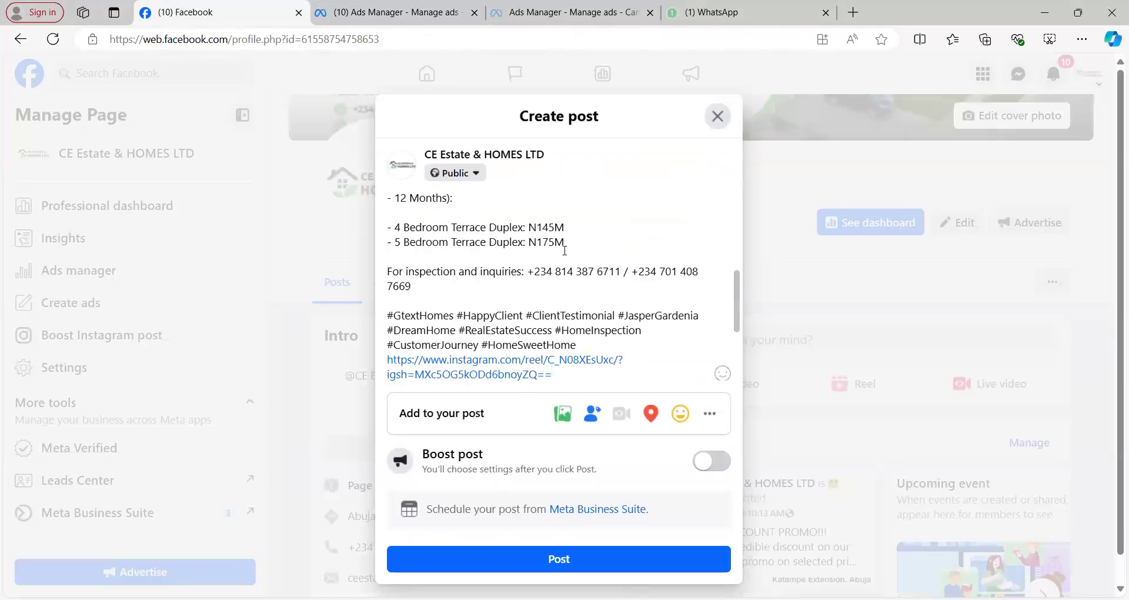
scroll(660, 226, "up", 5)
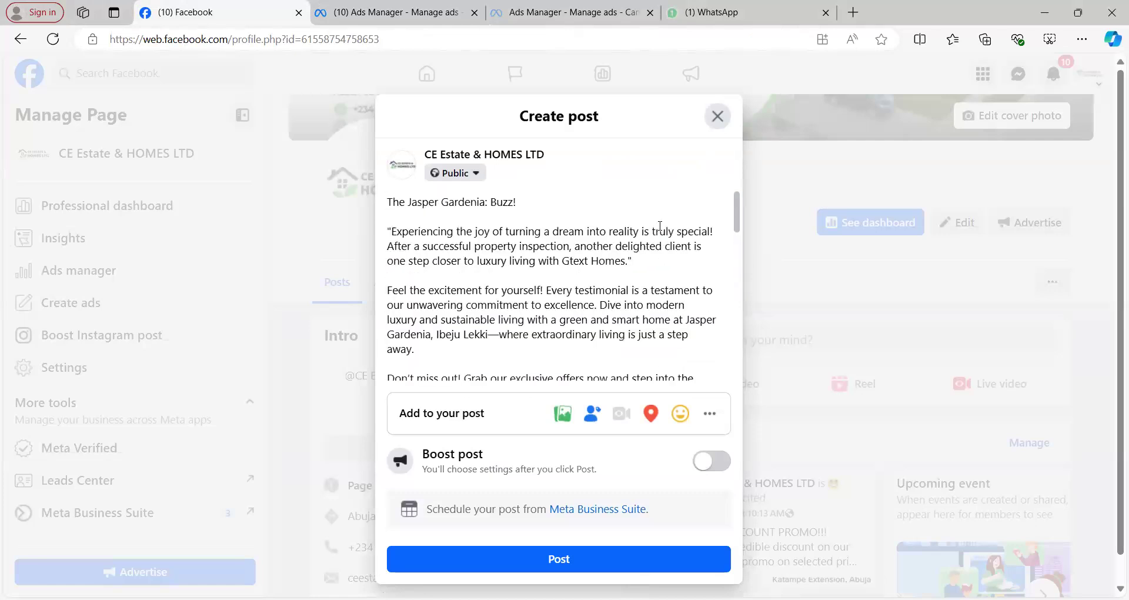
Attach the video "WhatsApp Video 2024-08-29 at 7.24.33 PM" from the Downloads folder to the post.
left_click(565, 415)
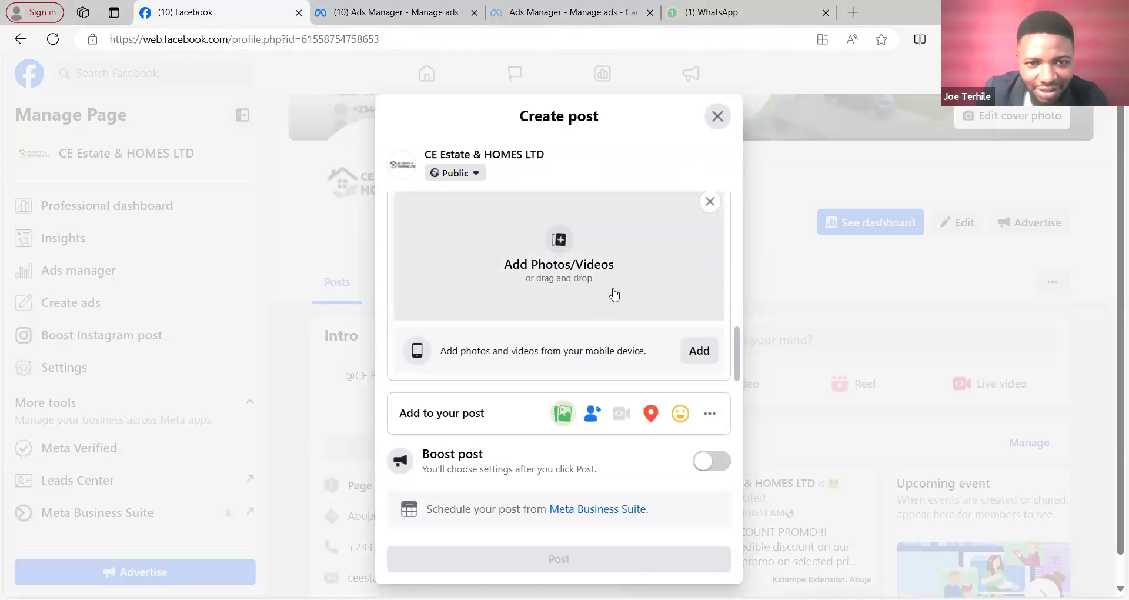
scroll(615, 294, "up", 10)
scroll(612, 280, "down", 10)
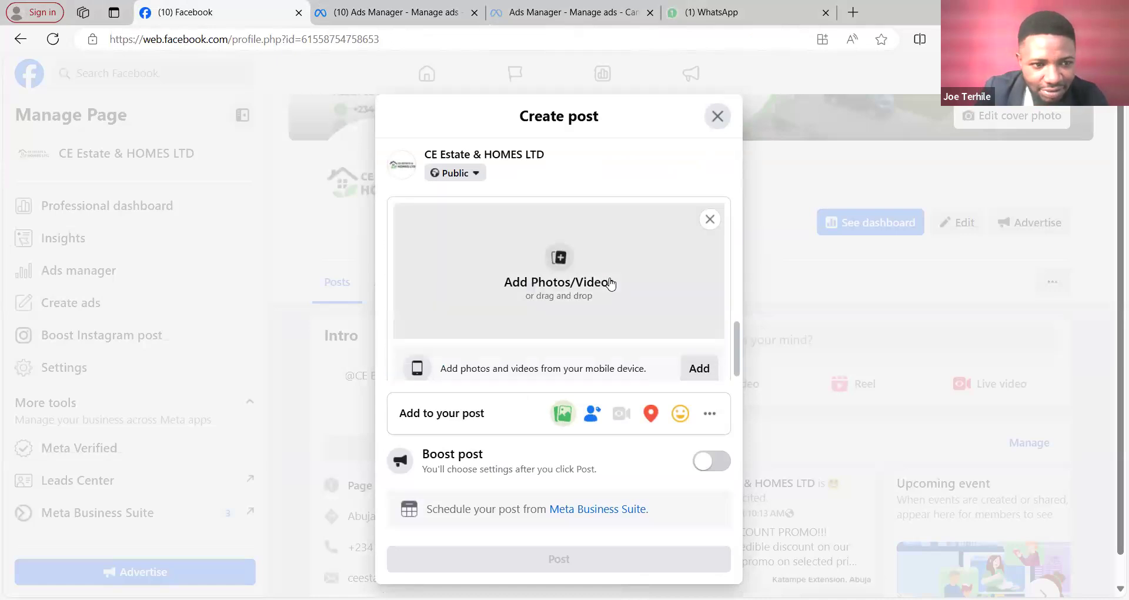
scroll(629, 257, "up", 10)
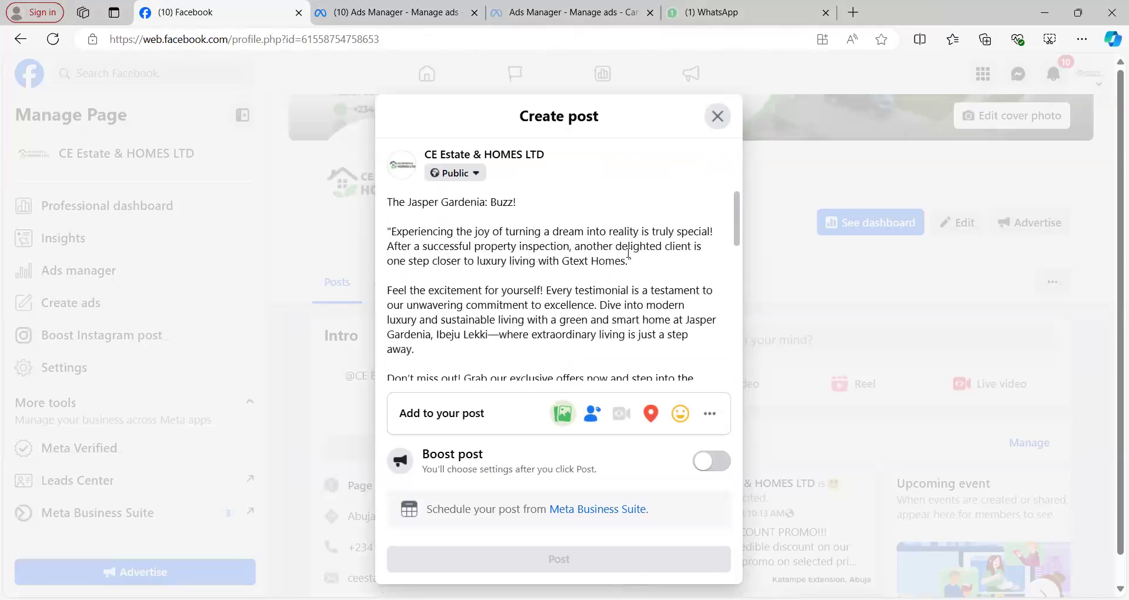
scroll(629, 254, "down", 10)
scroll(629, 254, "up", 10)
scroll(630, 254, "down", 5)
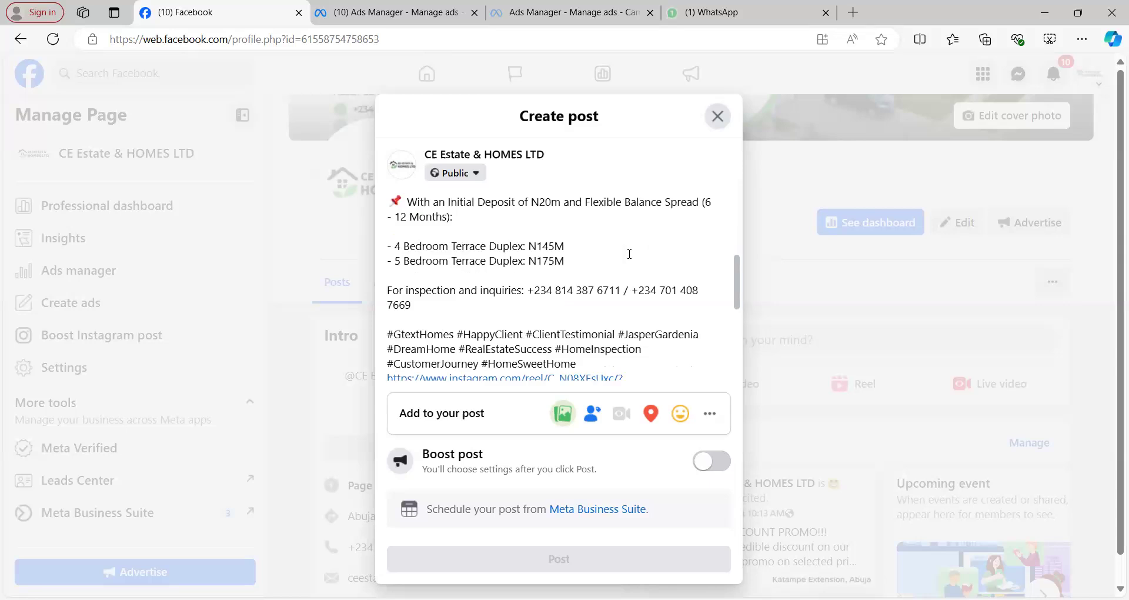
scroll(629, 254, "down", 5)
scroll(588, 259, "up", 6)
scroll(588, 258, "down", 5)
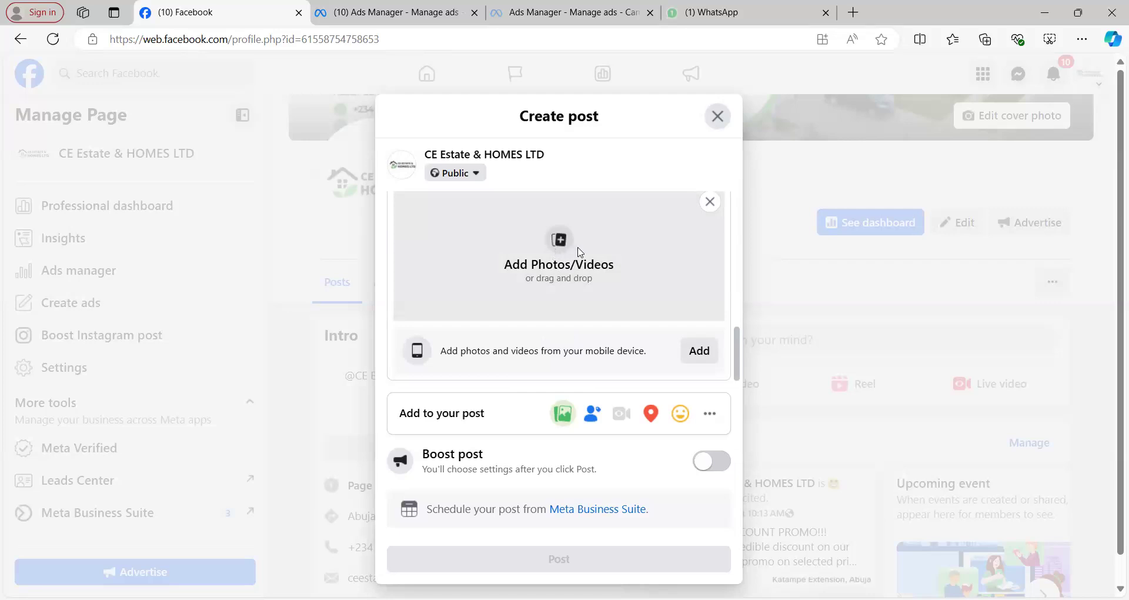
left_click(600, 244)
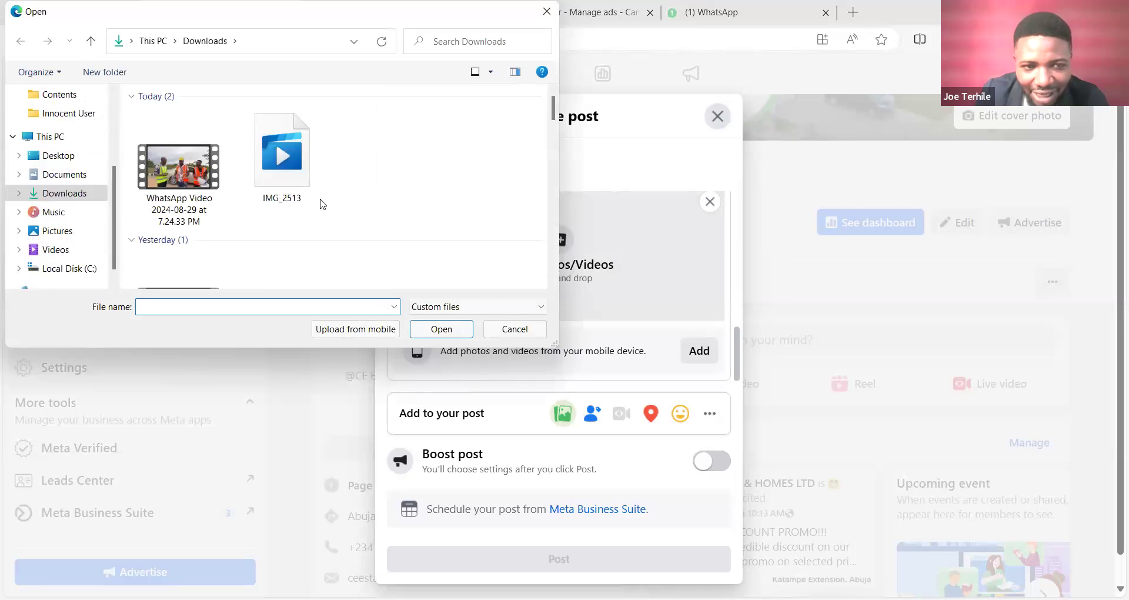
left_click(179, 184)
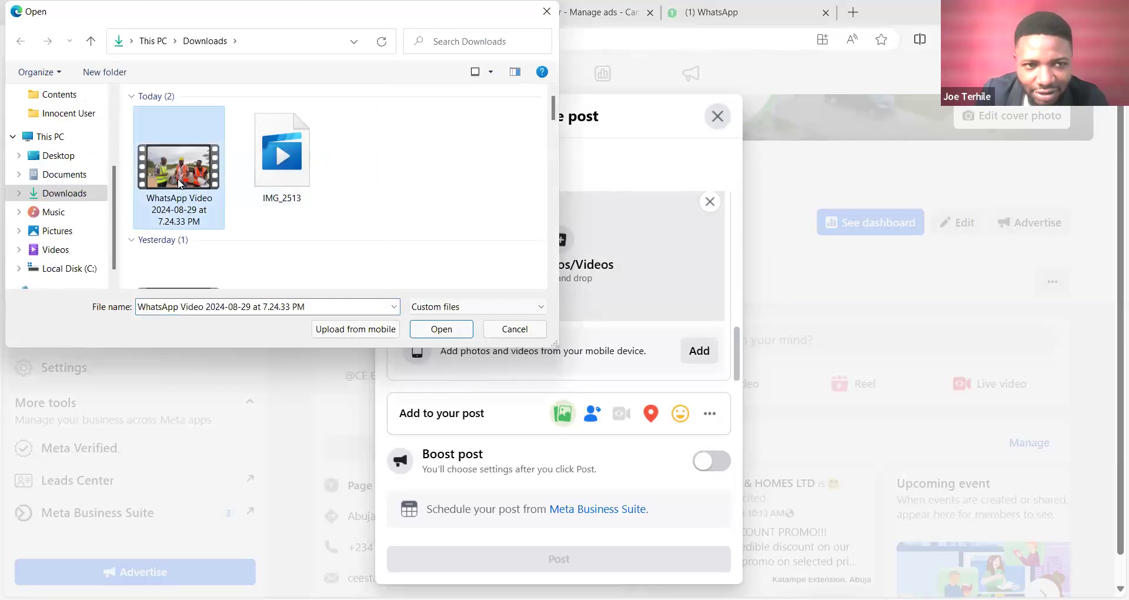
left_click(427, 329)
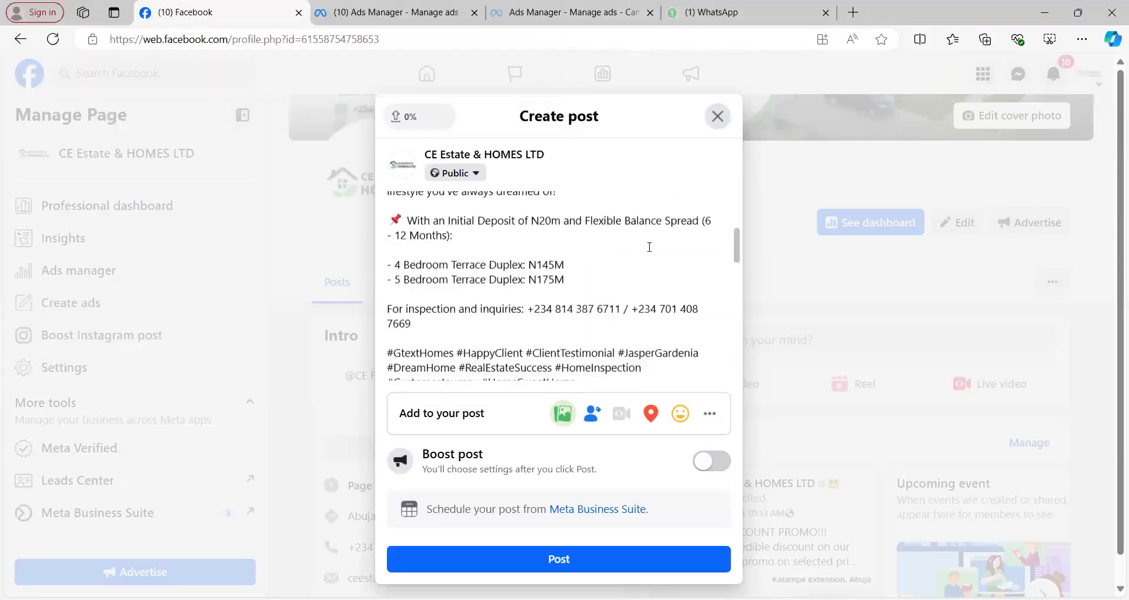
Remove the Instagram reel link that follows the hashtags at the end of the post text.
scroll(649, 248, "down", 10)
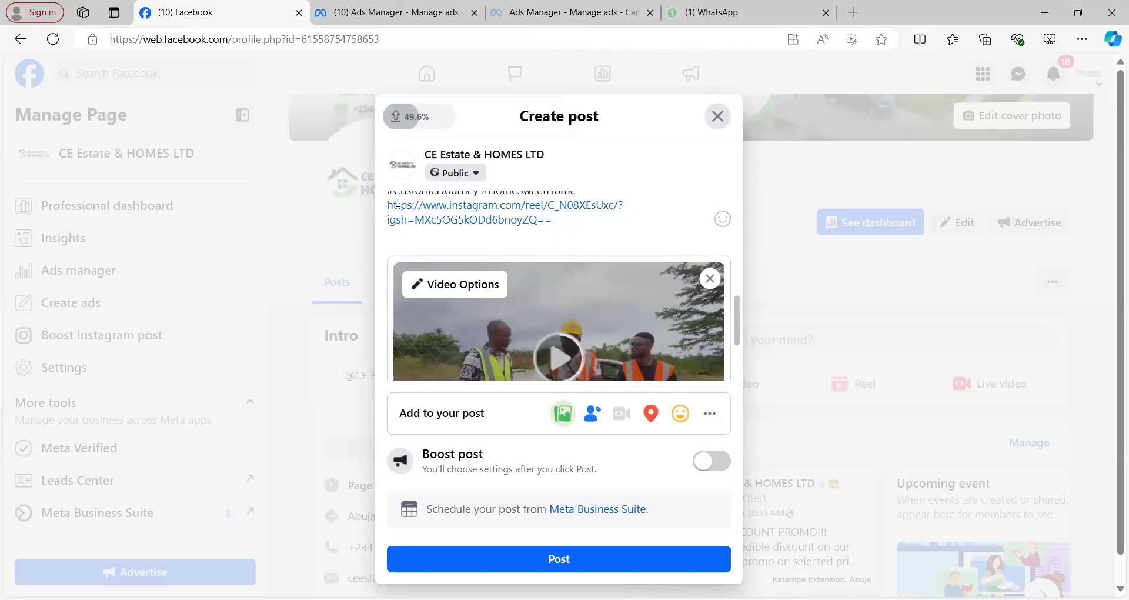
left_click(552, 219)
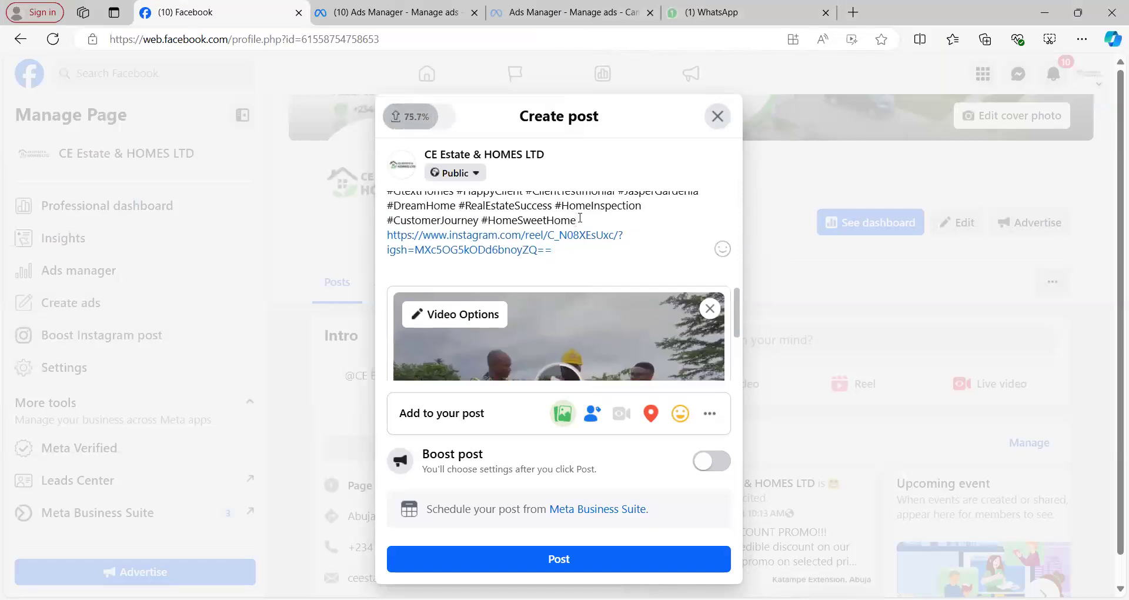
triple_click(587, 244)
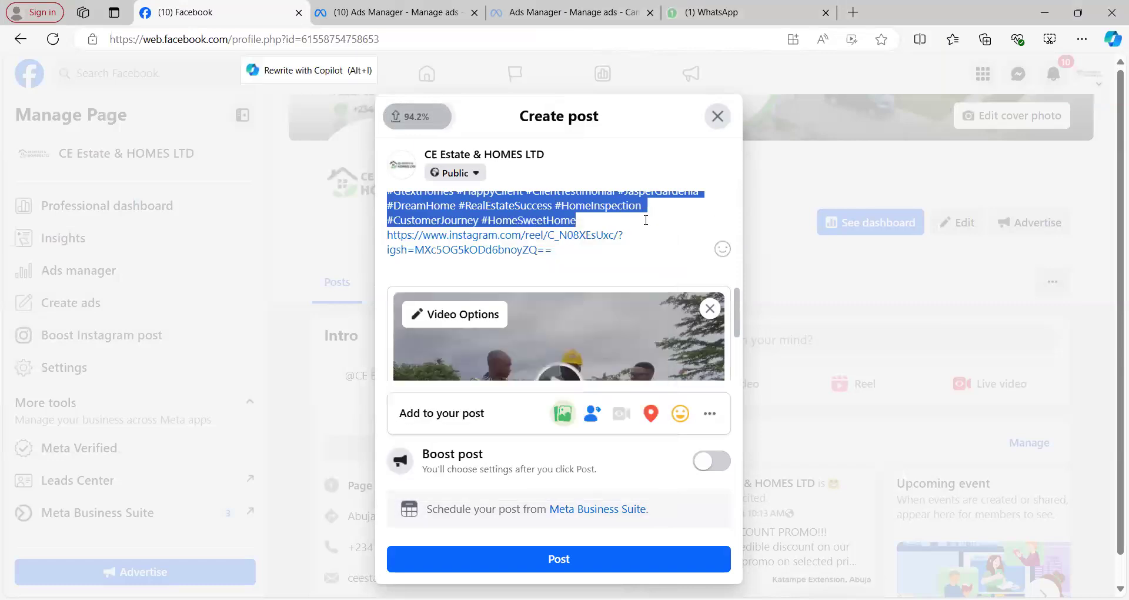
left_click(615, 220)
left_click_drag(592, 220, 612, 252)
key("BackSpace")
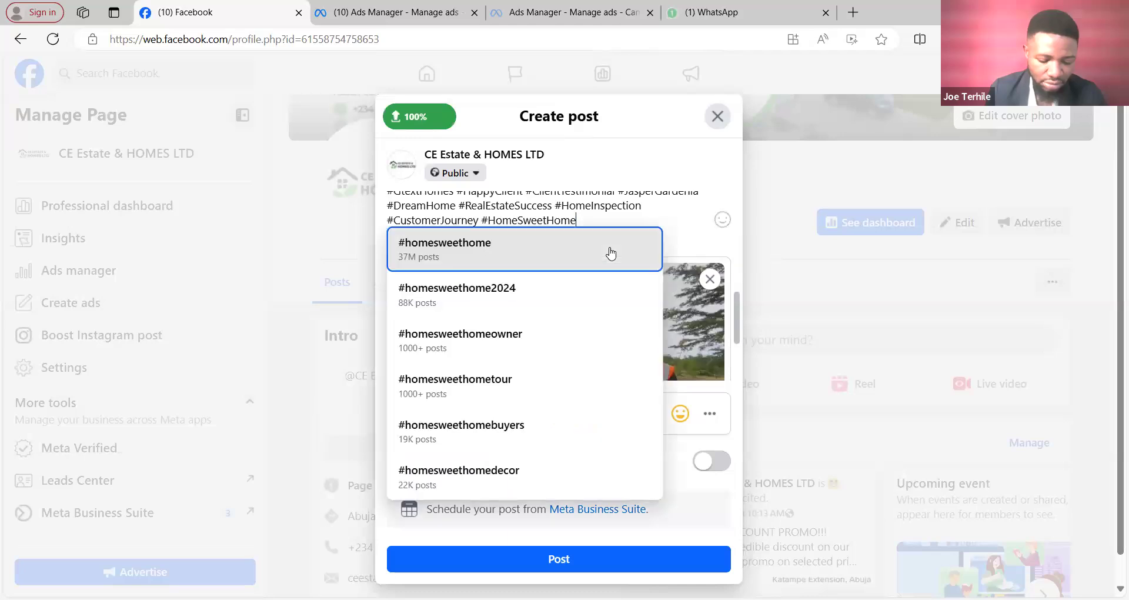
left_click(650, 211)
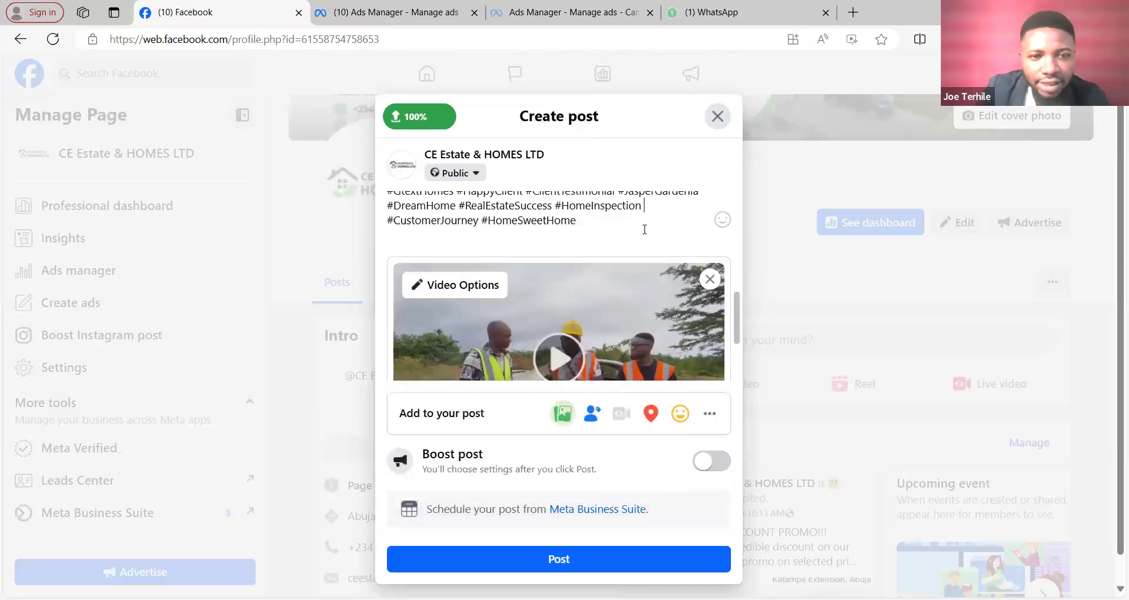
scroll(643, 229, "up", 10)
scroll(643, 229, "up", 2)
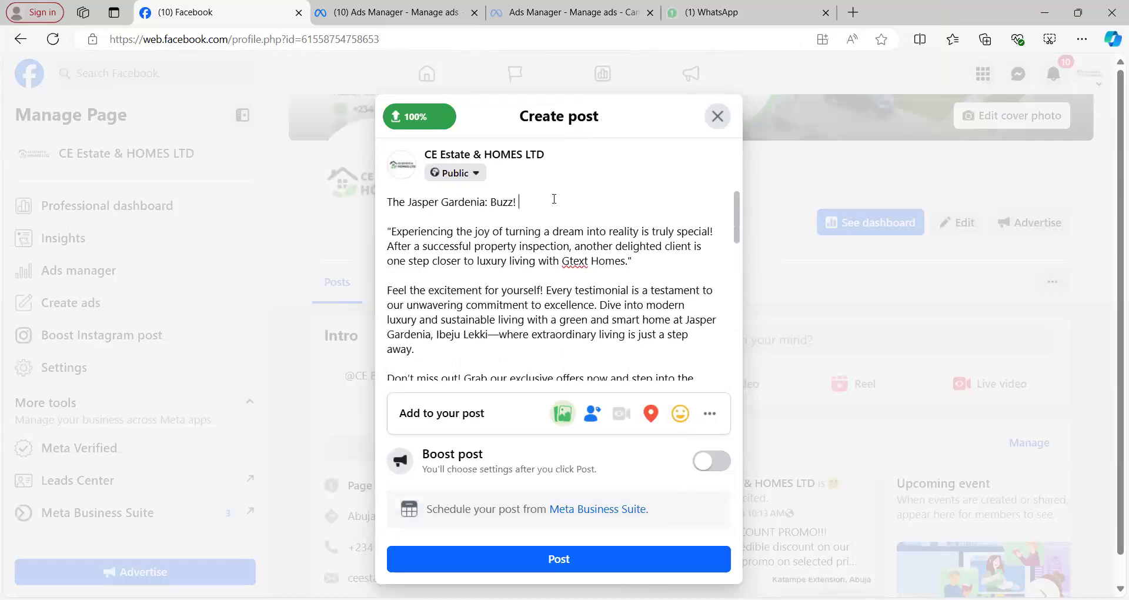
Add the feeling "excited" to the post.
left_click(709, 415)
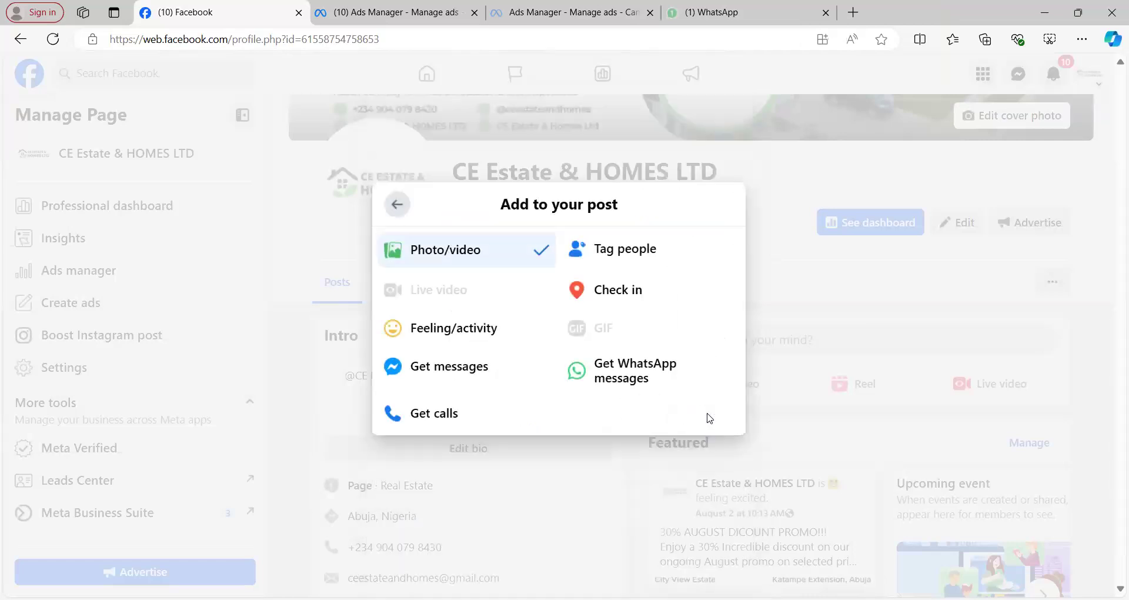
left_click(482, 330)
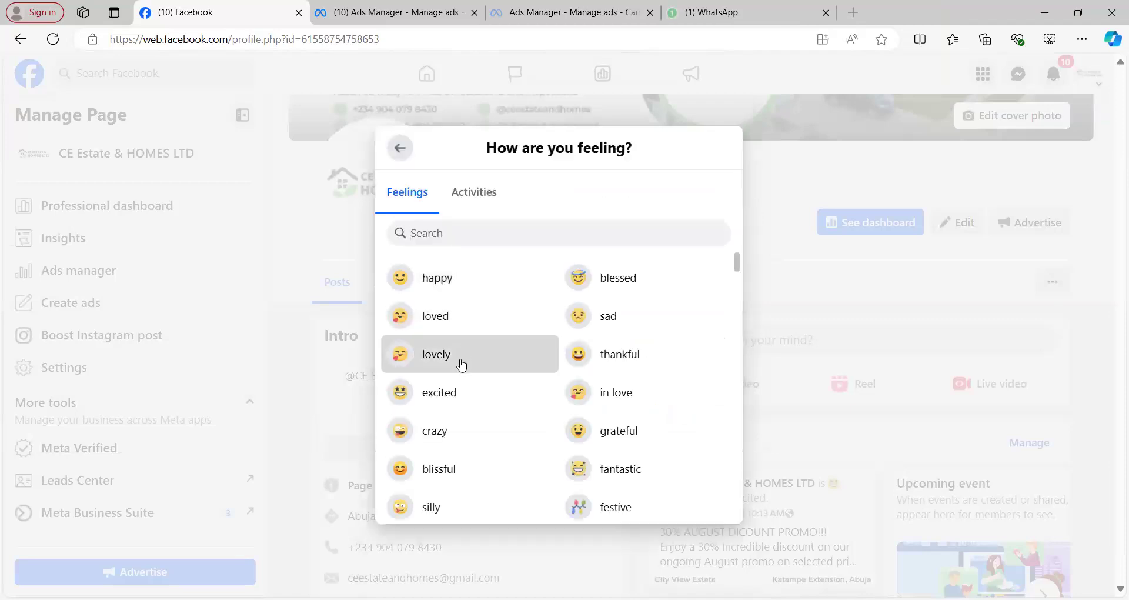
left_click(464, 394)
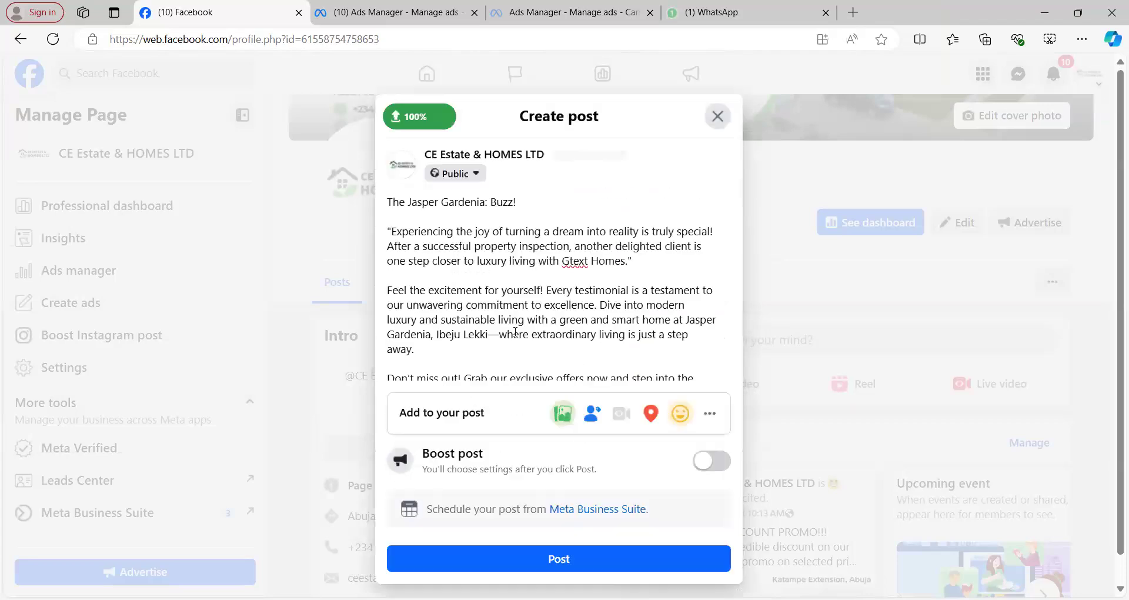
Add the Get WhatsApp messages option and publish the post without boosting it.
left_click(713, 417)
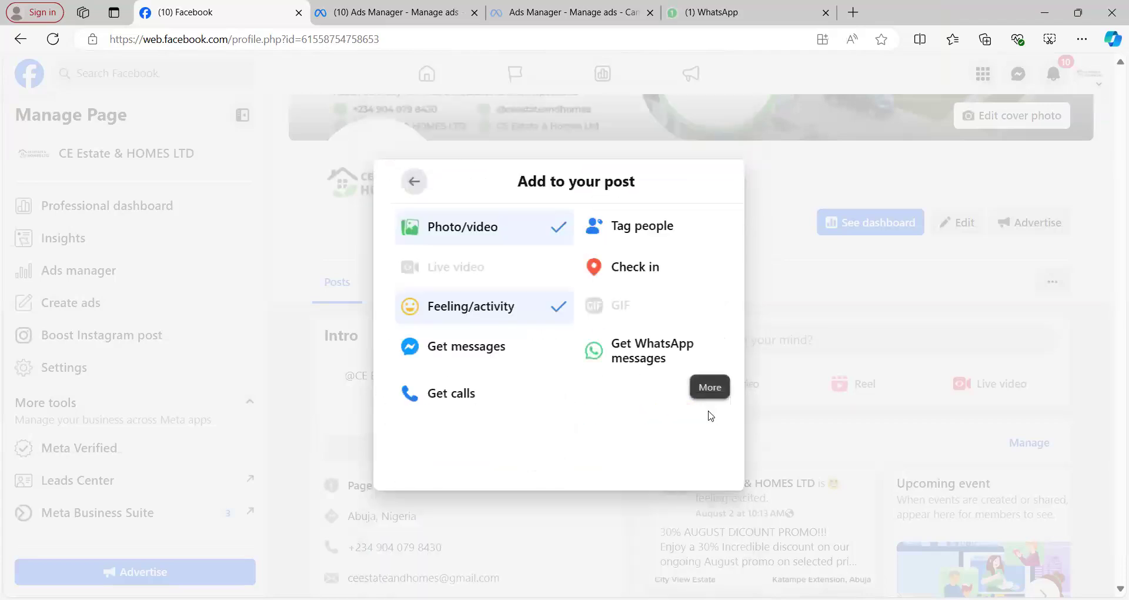
left_click(626, 375)
left_click(695, 425)
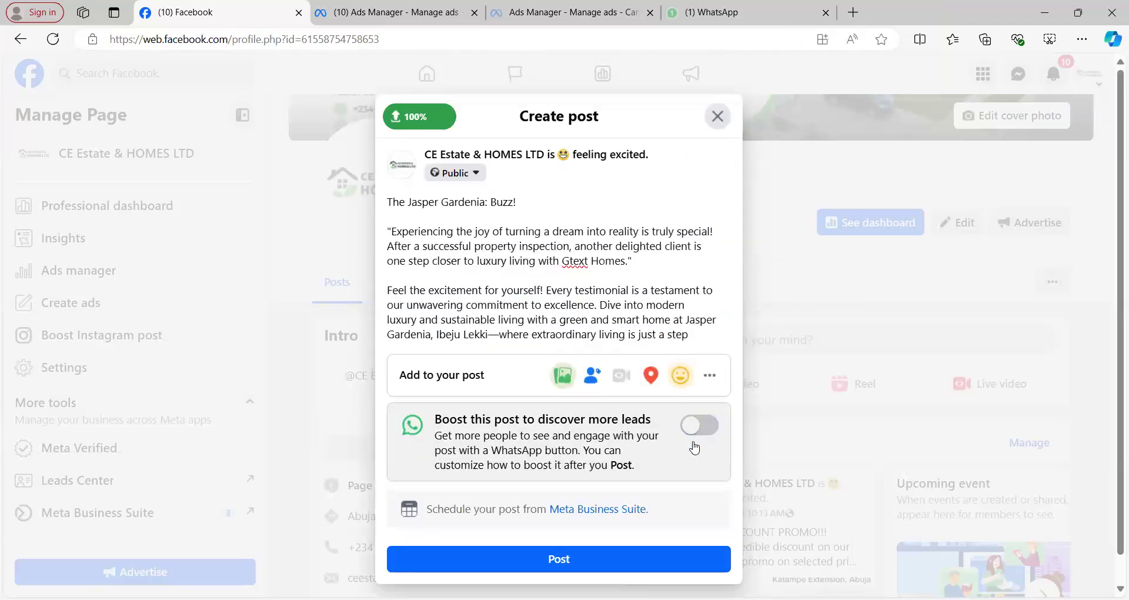
left_click(641, 550)
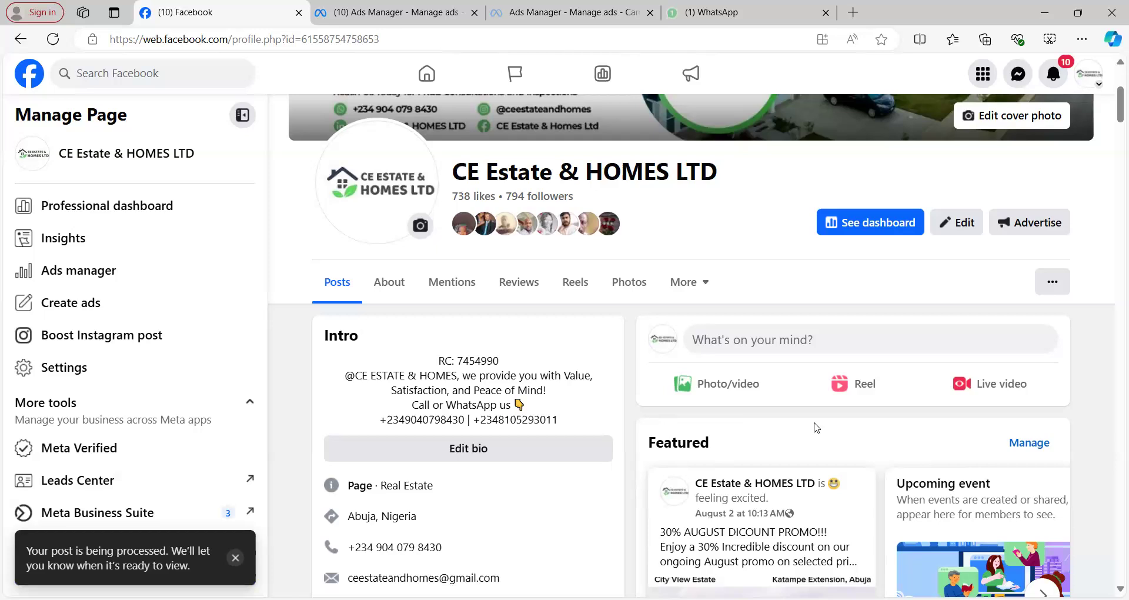
Look through the page's posts for the new post and glance at the CE Homes campaigns list in Ads Manager.
scroll(817, 459, "down", 7)
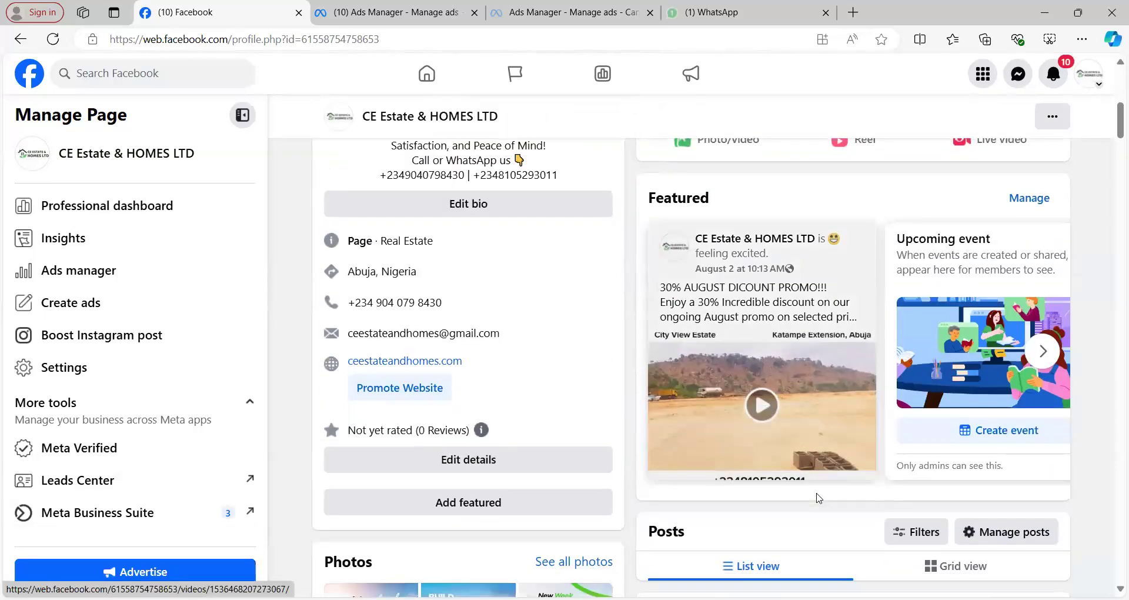
scroll(822, 474, "down", 1)
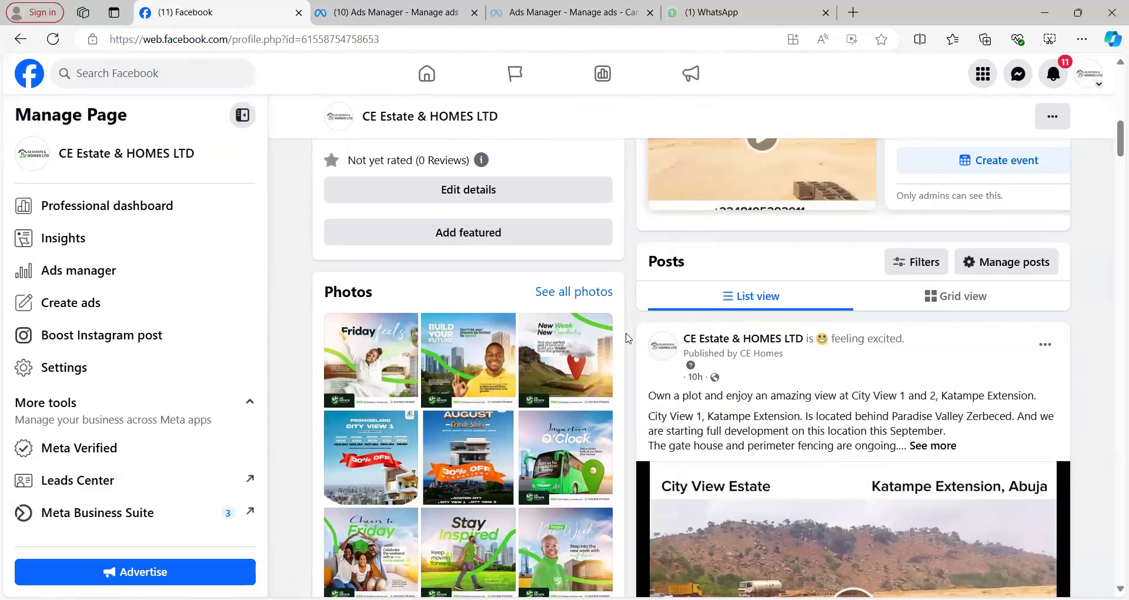
left_click(385, 8)
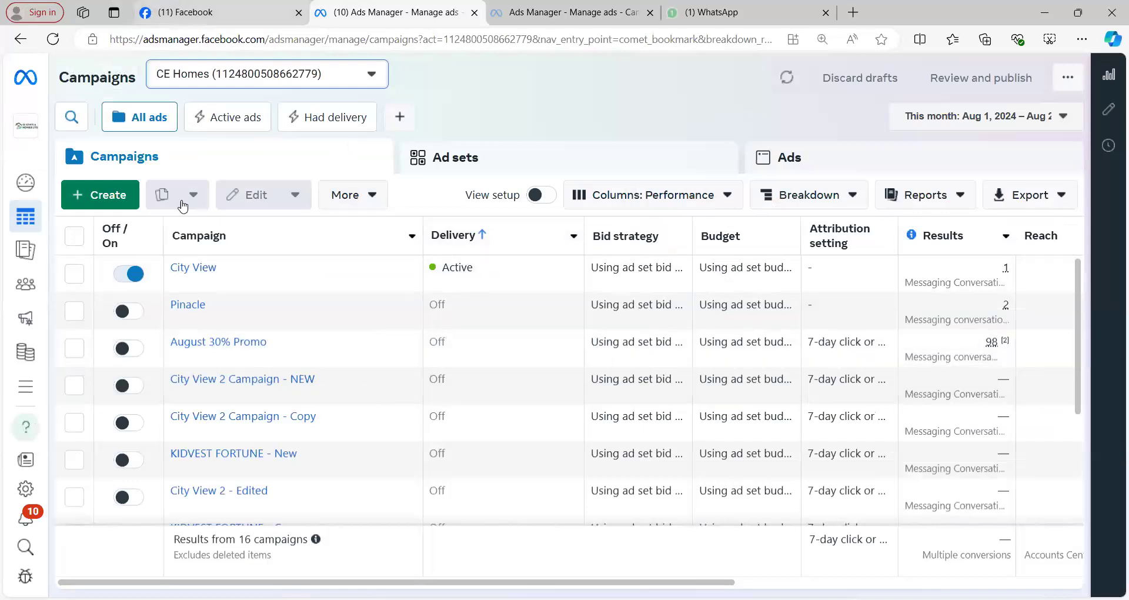
key("ctrl+shift+Tab")
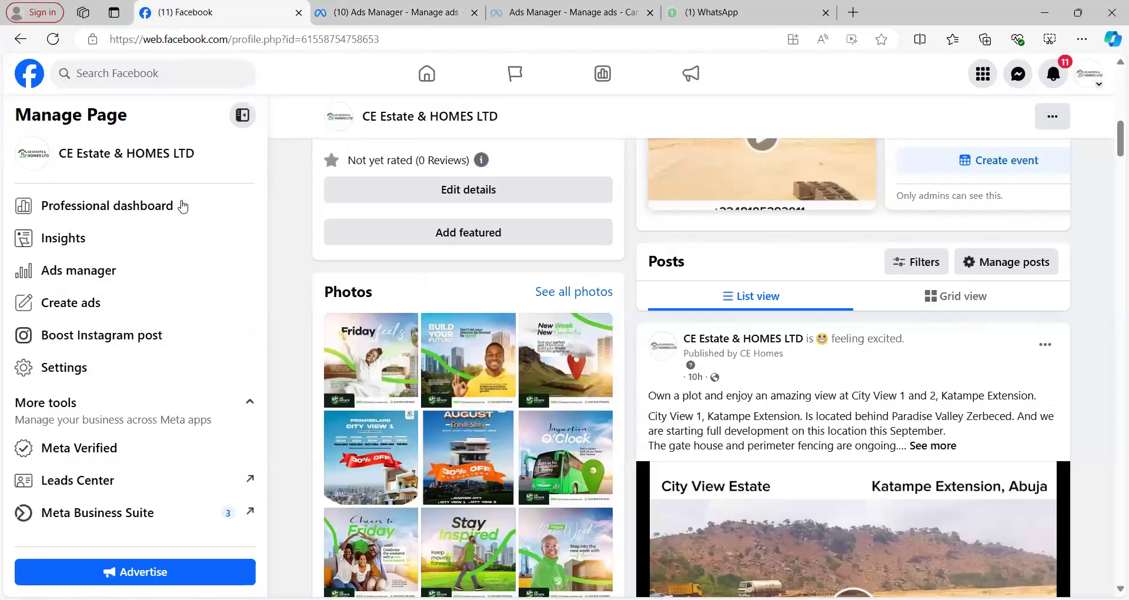
right_click(80, 275)
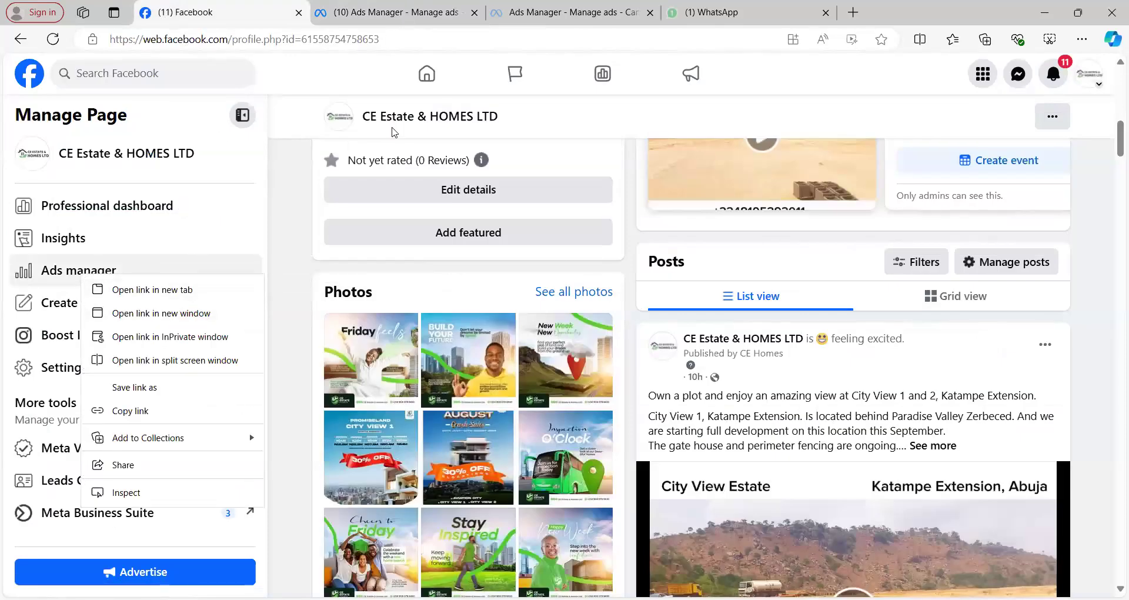
Switch to Ads Manager and create a new campaign with the Sales objective and the manual sales campaign setup.
left_click(406, 12)
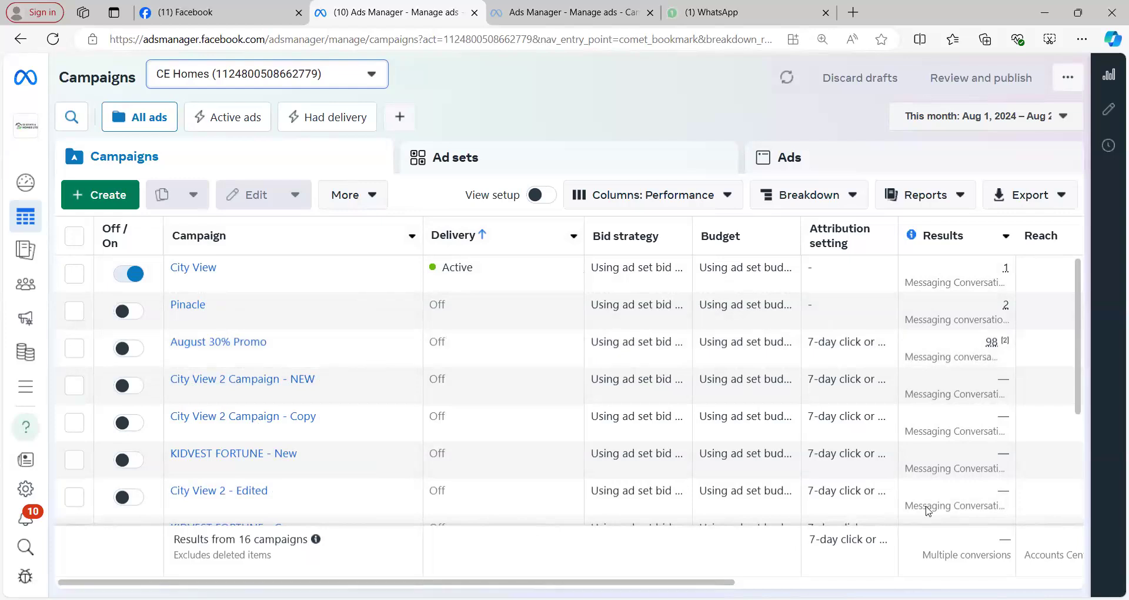
mouse_move(1004, 362)
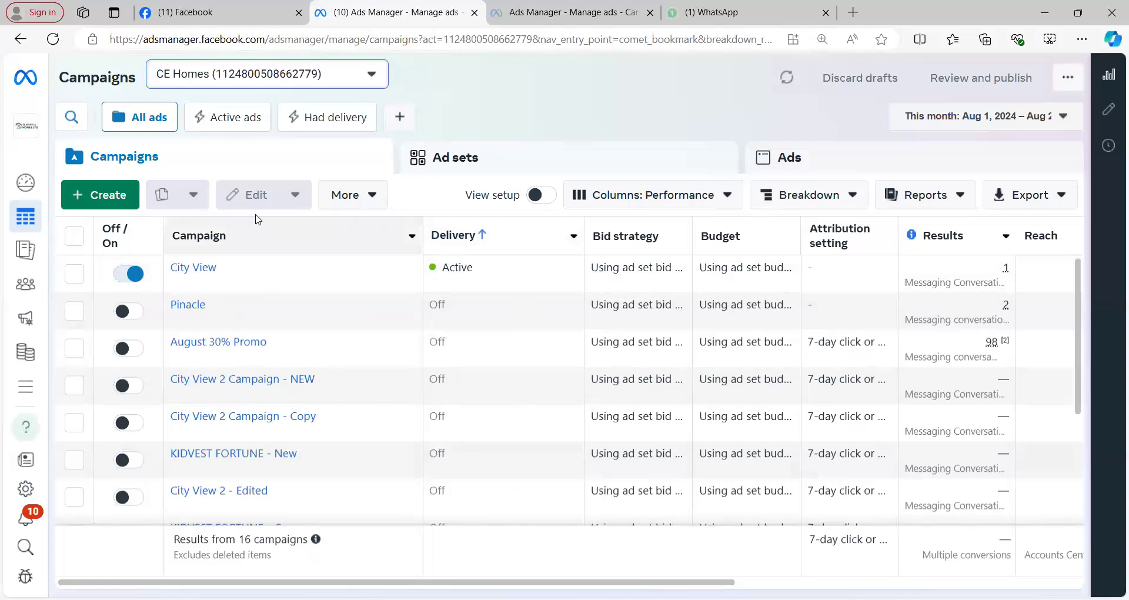
left_click(109, 200)
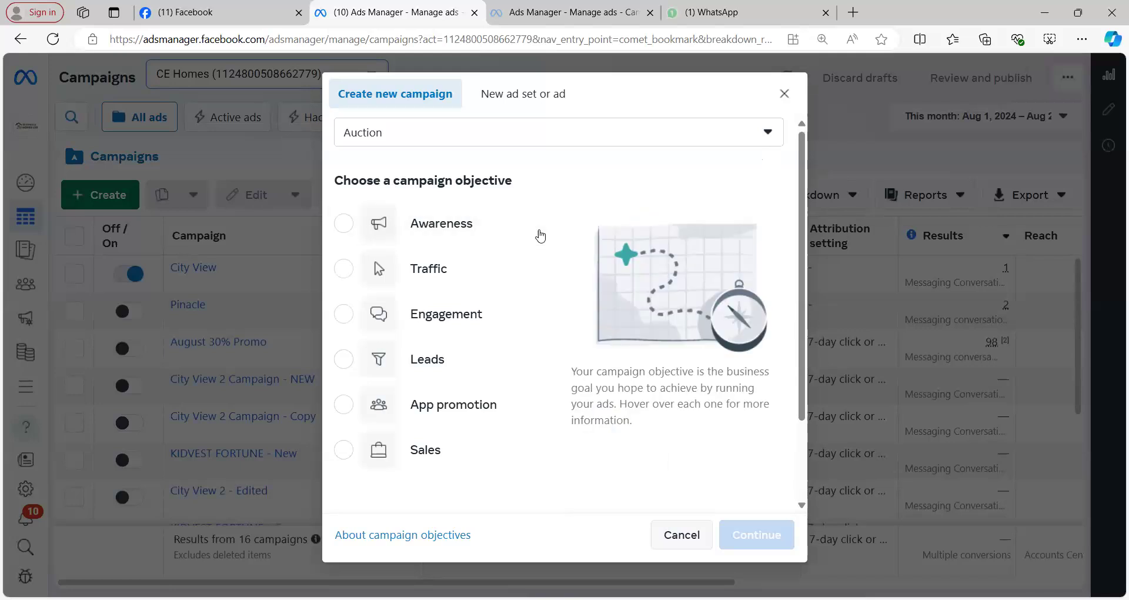
mouse_move(532, 229)
scroll(545, 375, "down", 1)
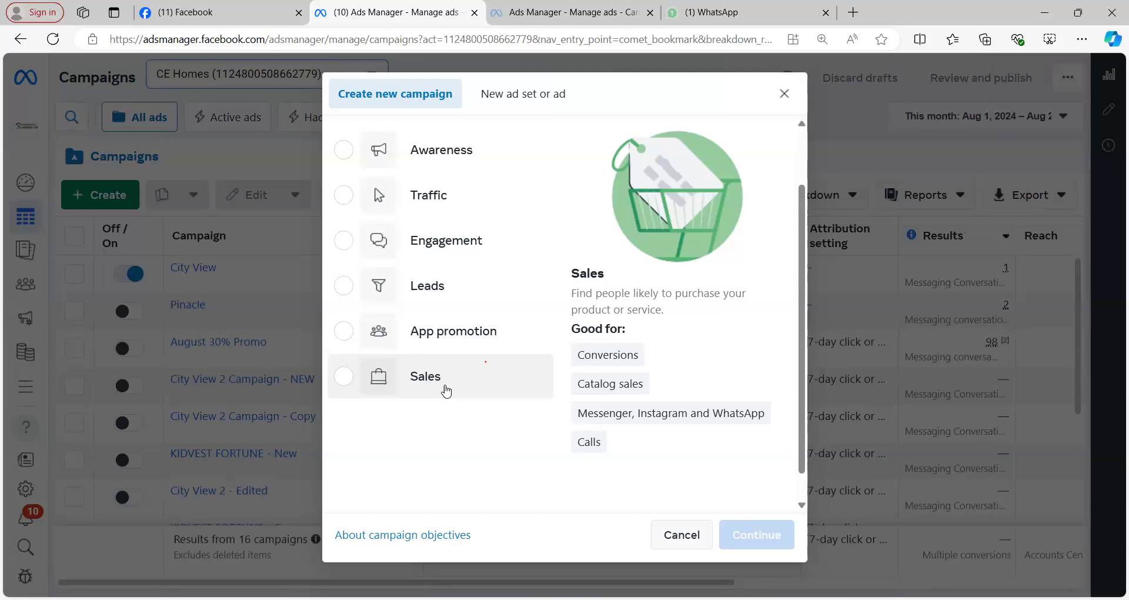
left_click(446, 390)
left_click(764, 537)
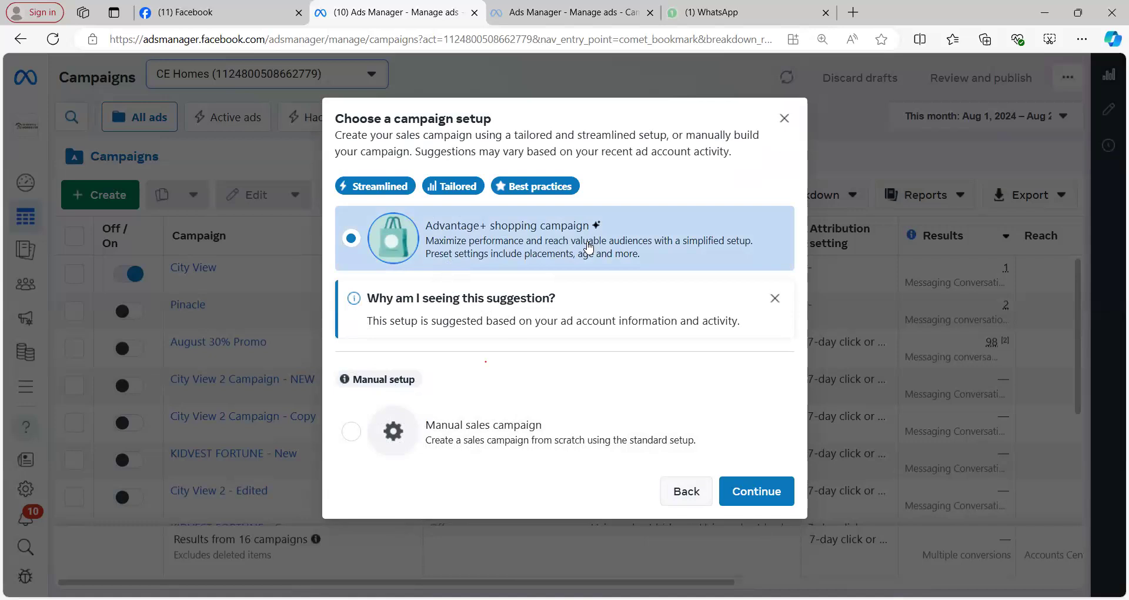
left_click(523, 442)
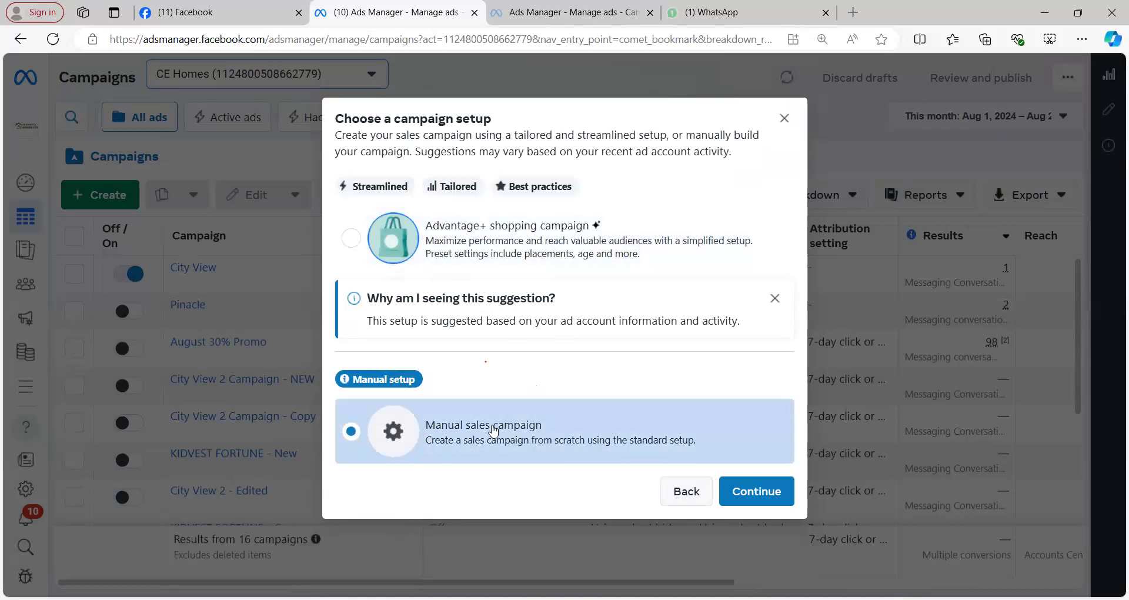
mouse_move(420, 381)
left_click(768, 493)
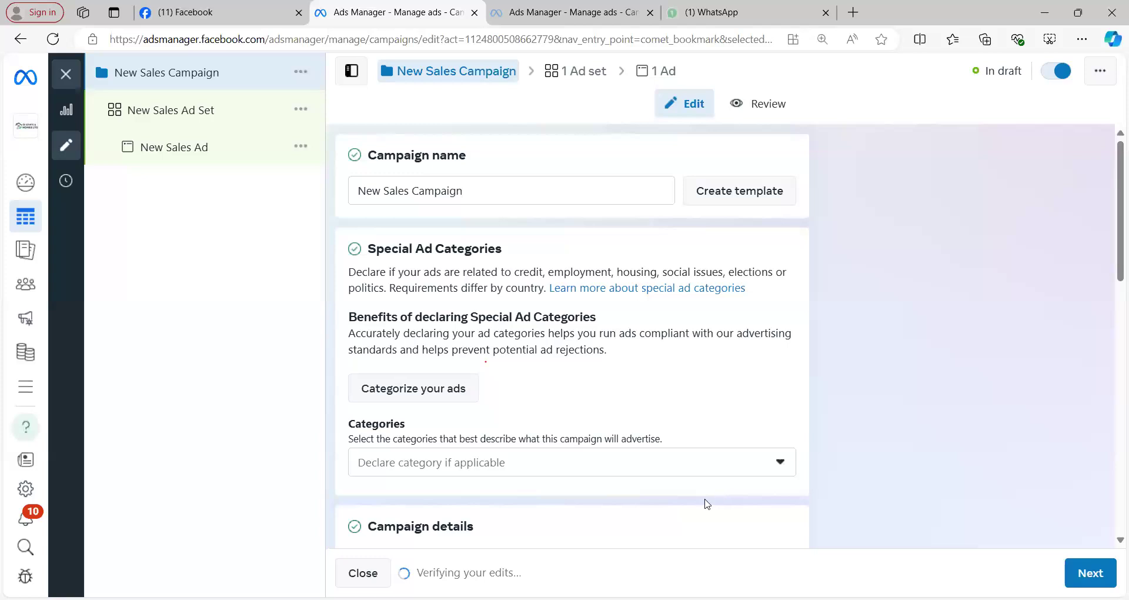
Rename the campaign as "Jasper Gardenia Campaign".
triple_click(464, 192)
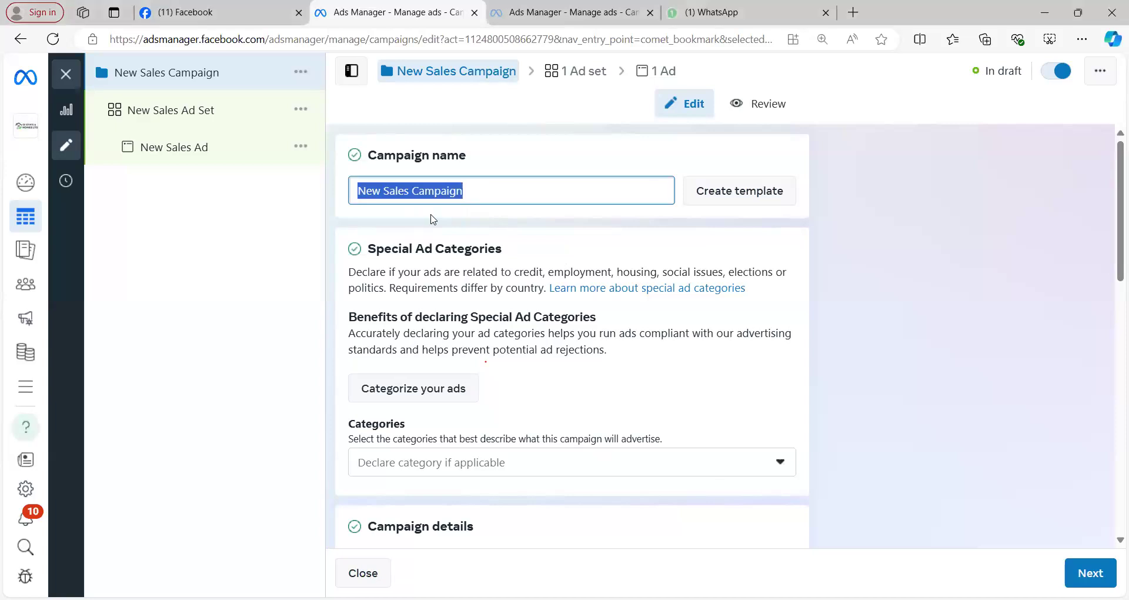
left_click_drag(410, 193, 328, 205)
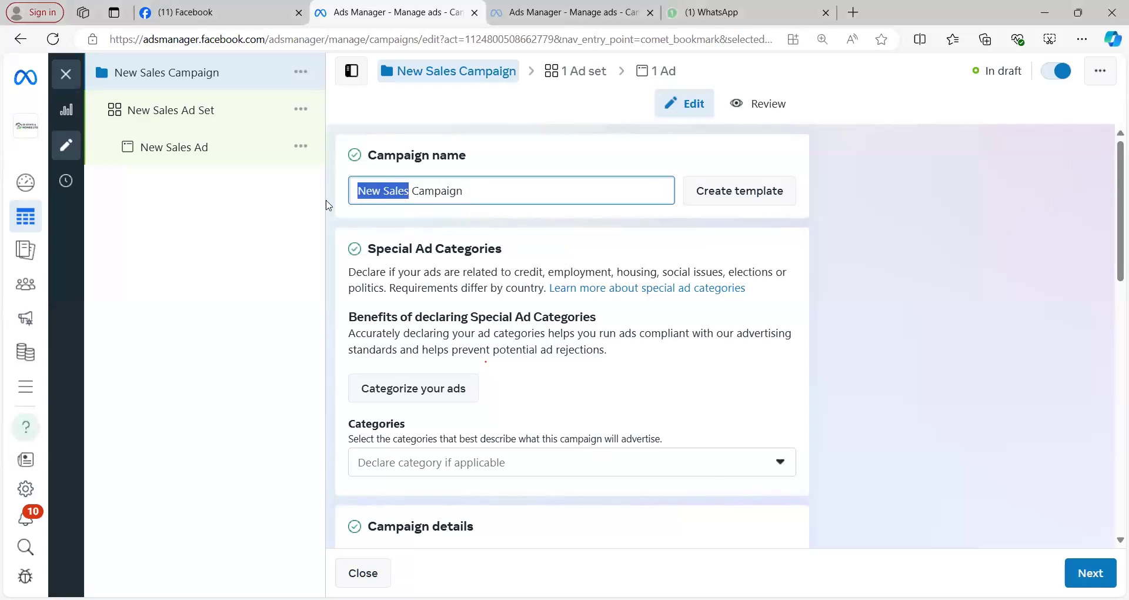
type("Jasper Gardenia")
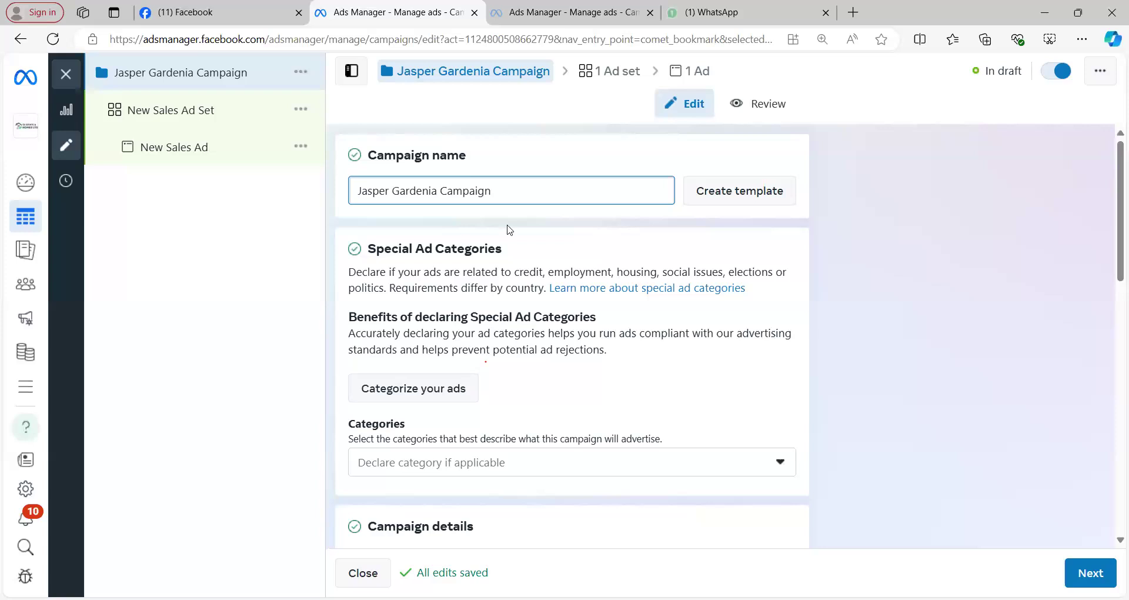
Review the campaign's category, details and budget settings, proceed to the ad set and examine its conversion location options.
scroll(902, 402, "down", 4)
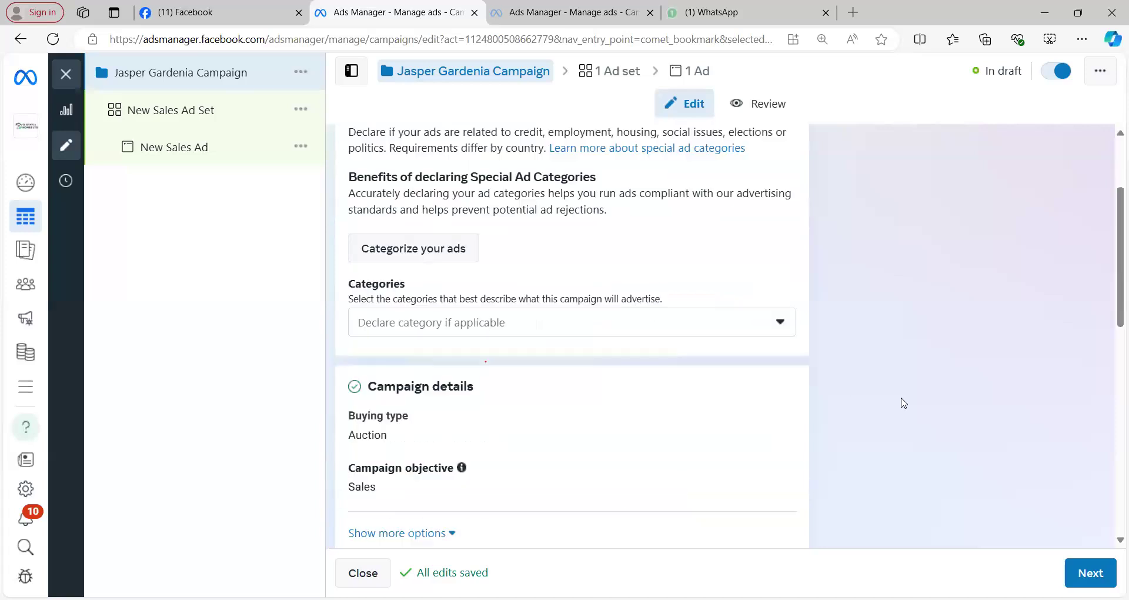
scroll(904, 403, "down", 9)
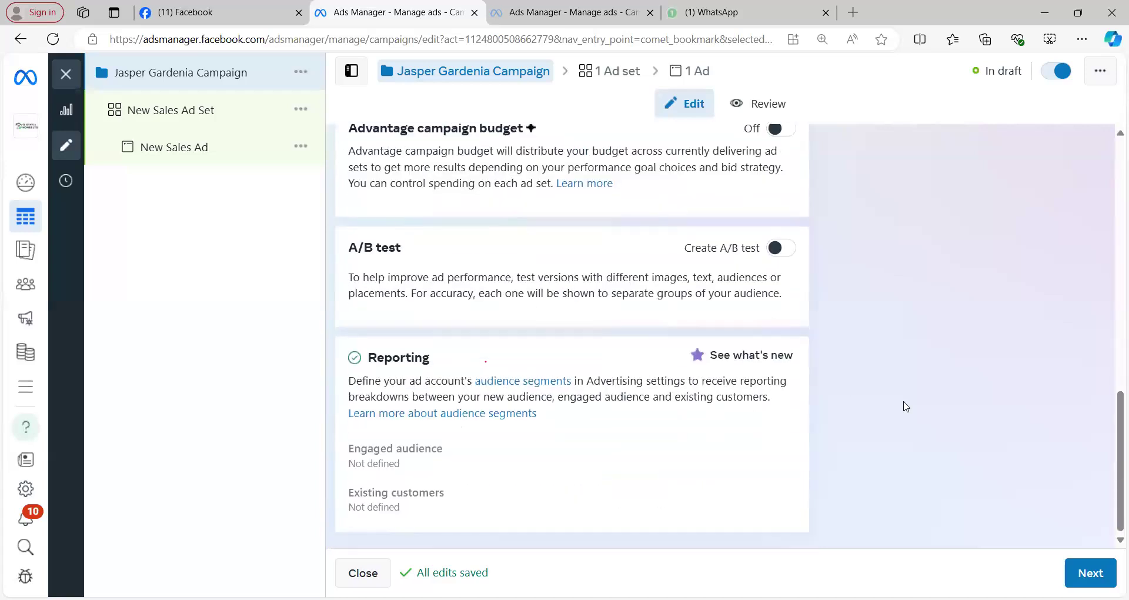
scroll(906, 407, "up", 7)
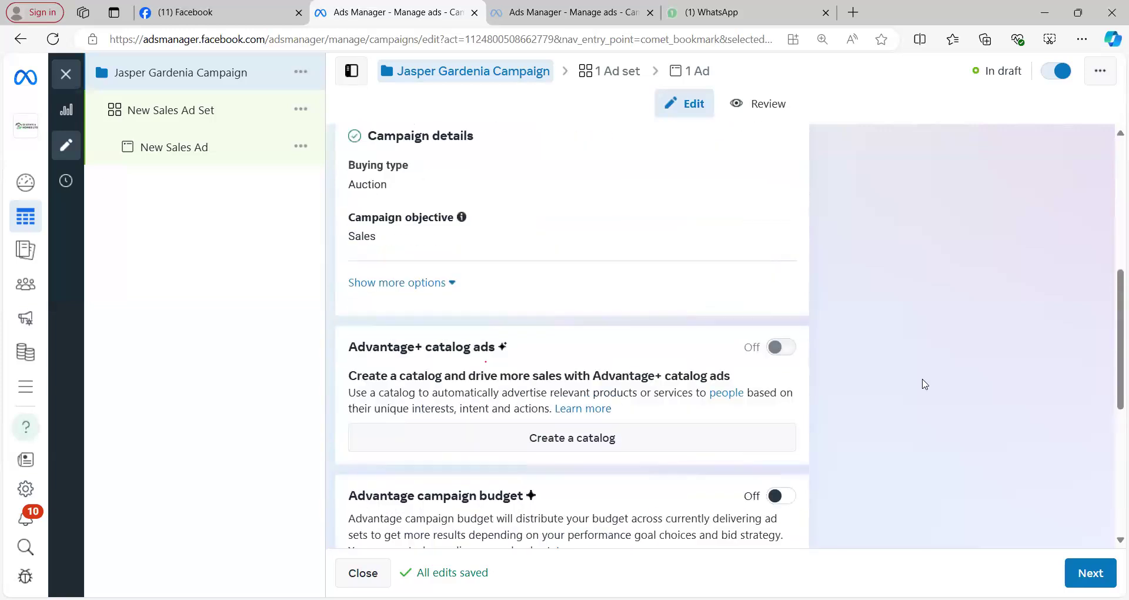
scroll(923, 383, "up", 1)
scroll(924, 383, "up", 3)
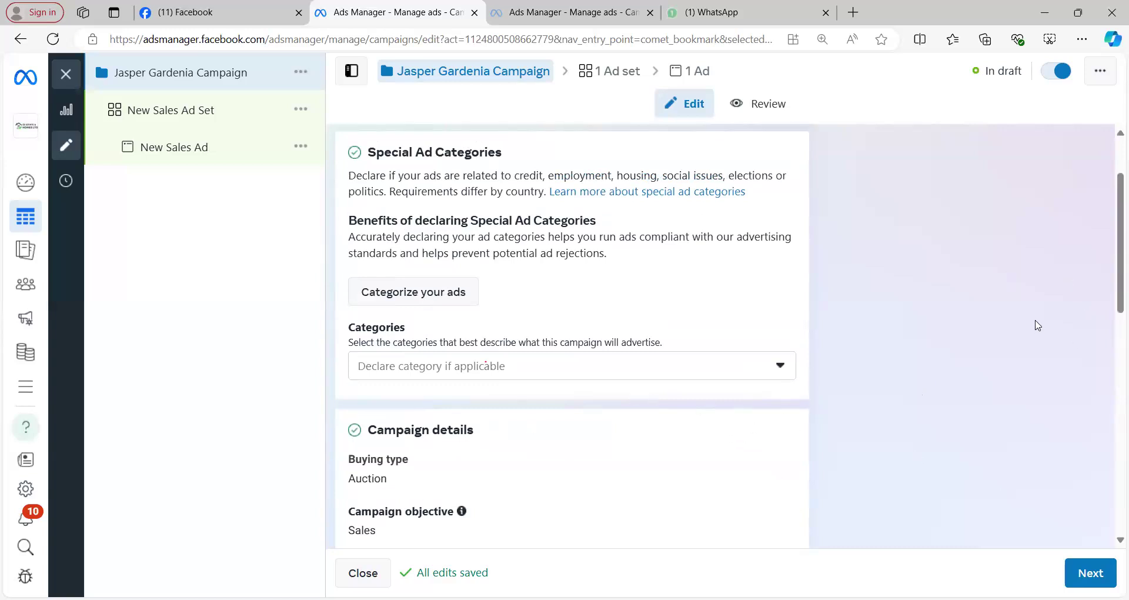
scroll(1019, 271, "down", 8)
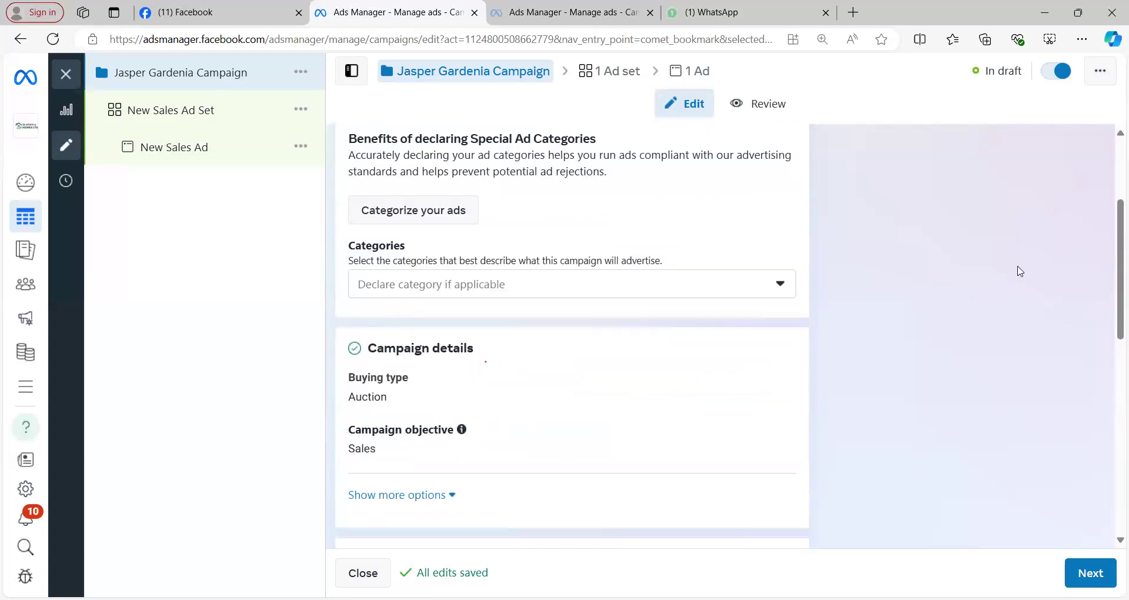
left_click(1094, 575)
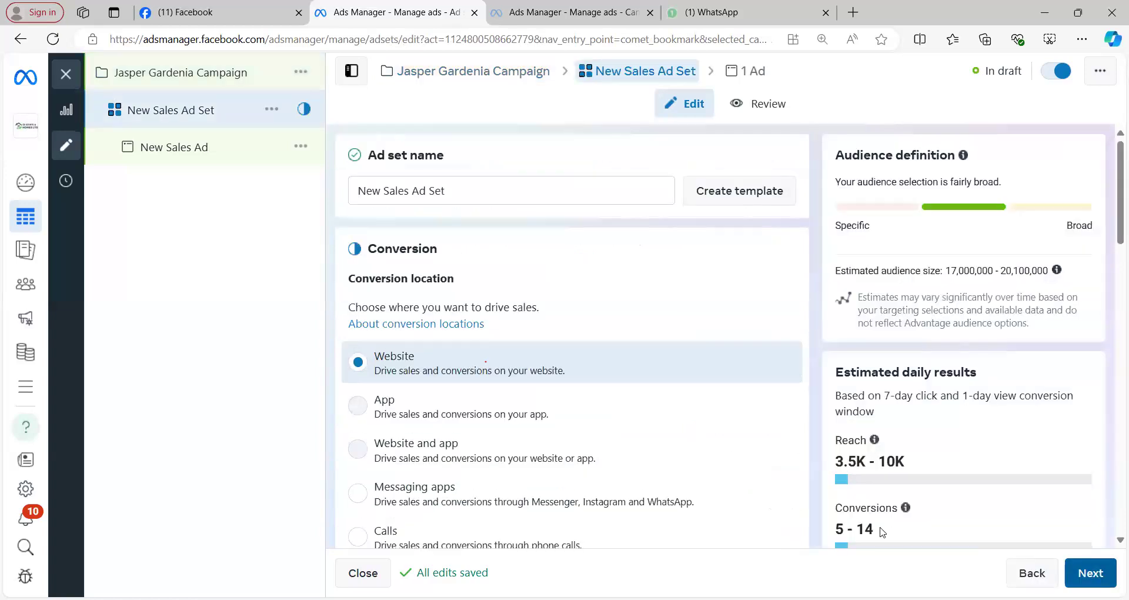
scroll(603, 311, "down", 2)
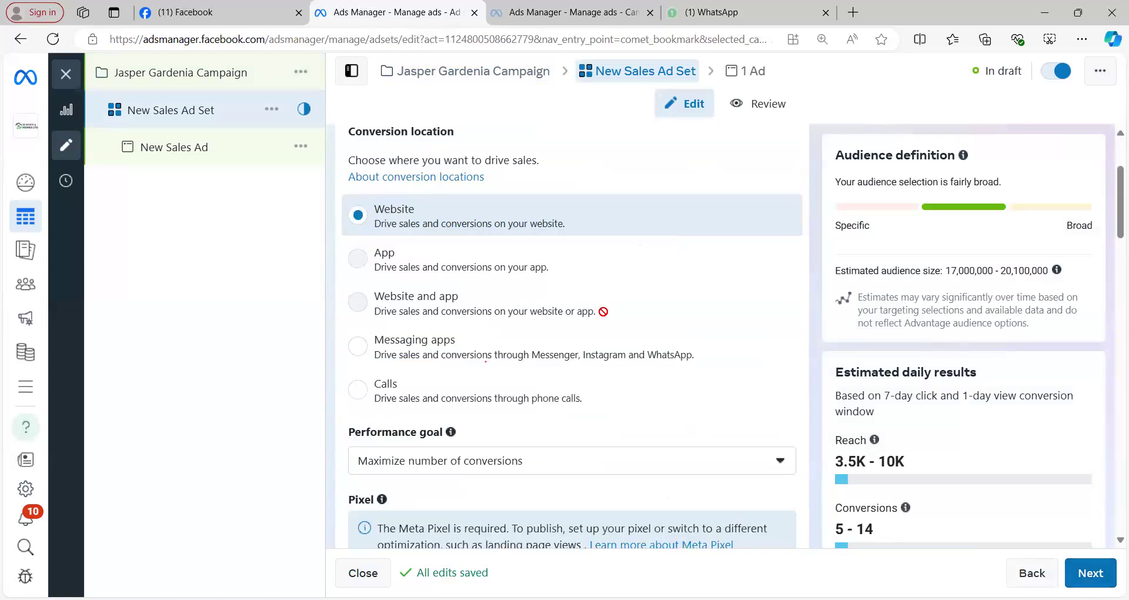
scroll(824, 314, "up", 1)
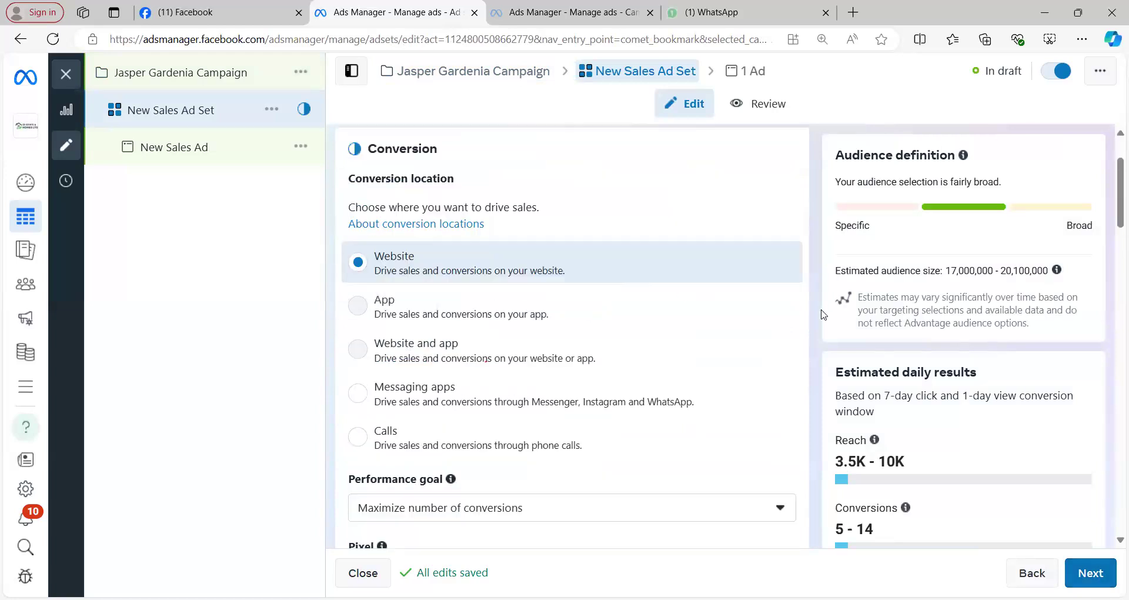
Return to the campaign level and review its category, campaign details, Advantage+ catalog ads and Advantage campaign budget settings.
scroll(824, 315, "up", 2)
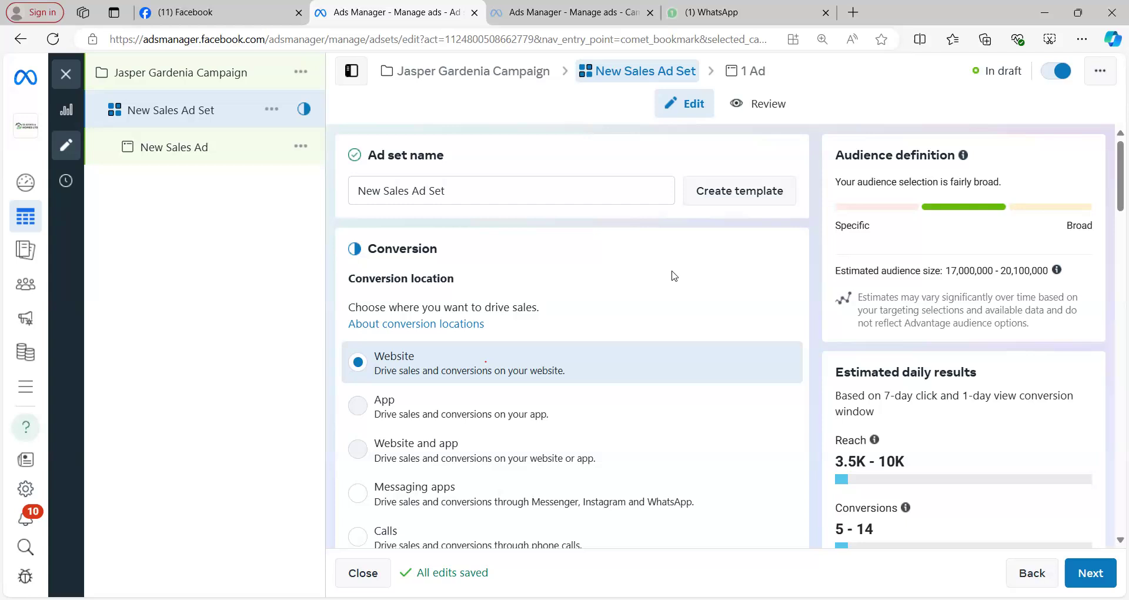
left_click(1029, 572)
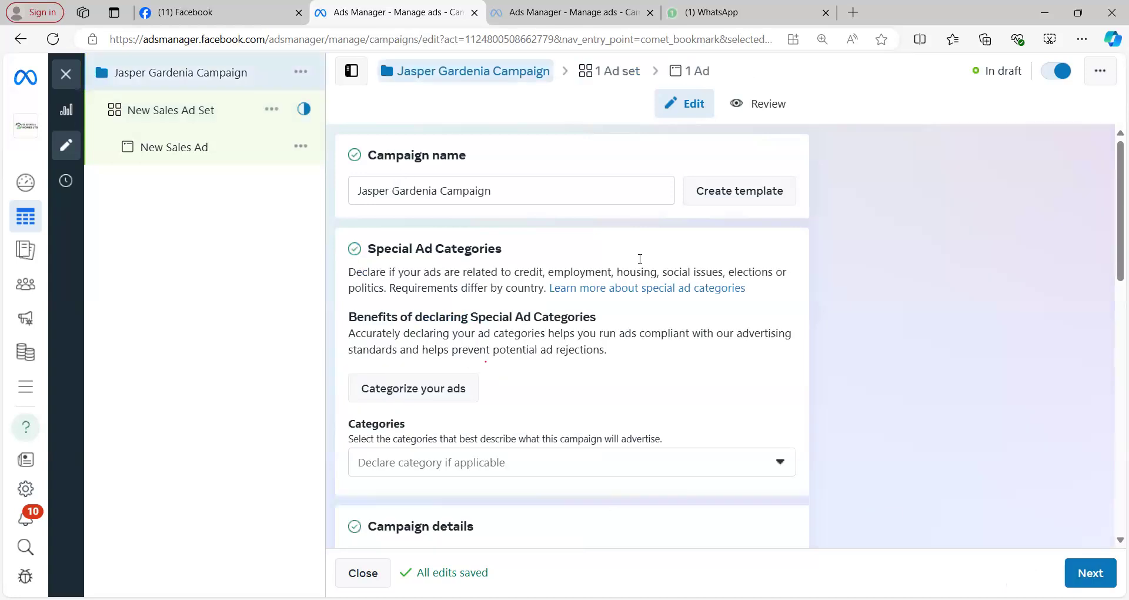
scroll(818, 270, "down", 5)
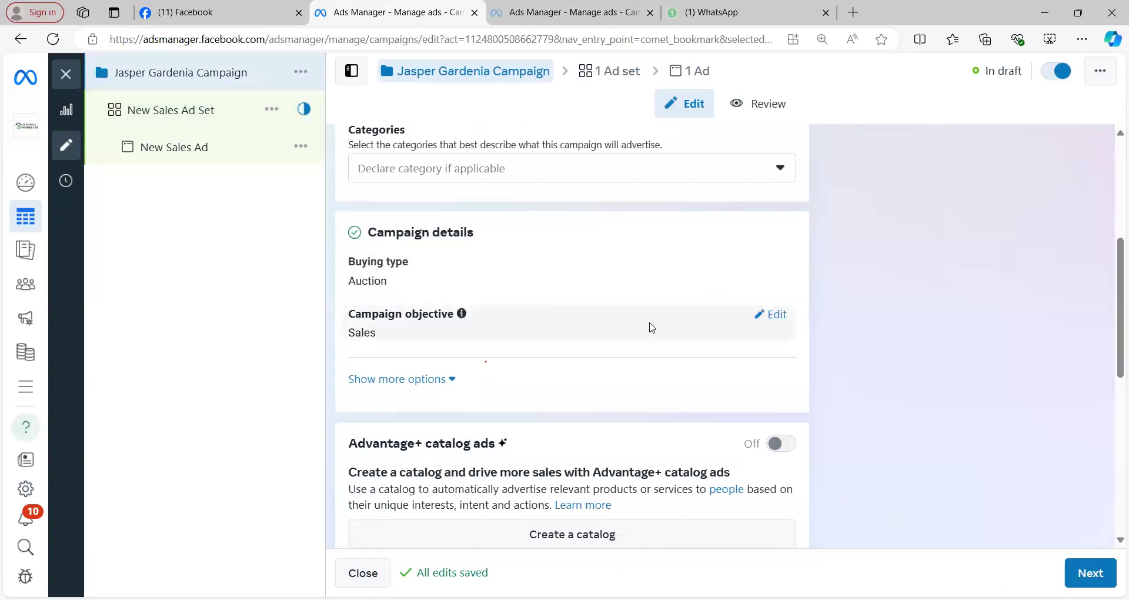
scroll(652, 327, "down", 2)
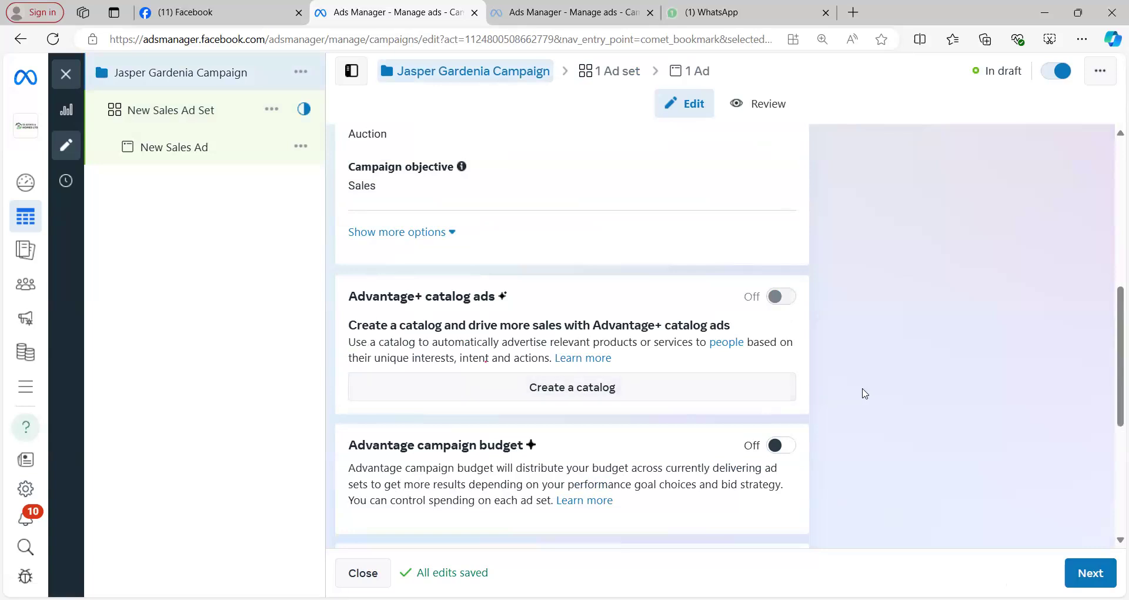
scroll(862, 393, "down", 4)
scroll(862, 393, "up", 1)
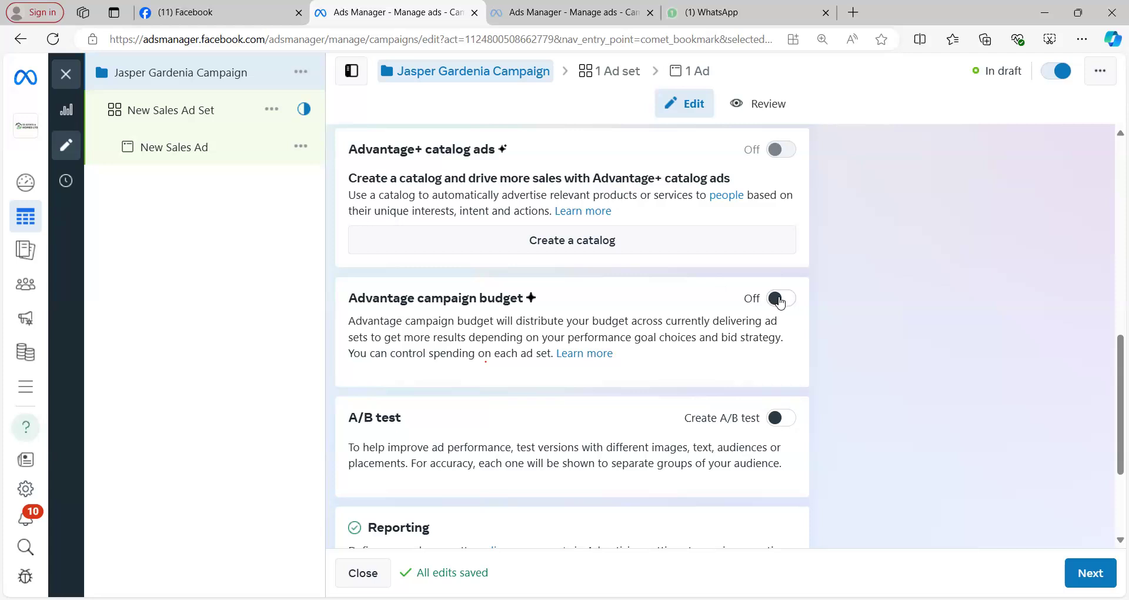
Try an Advantage campaign budget with a daily budget of ₦5,000 and switch the campaign budget back off.
left_click(780, 301)
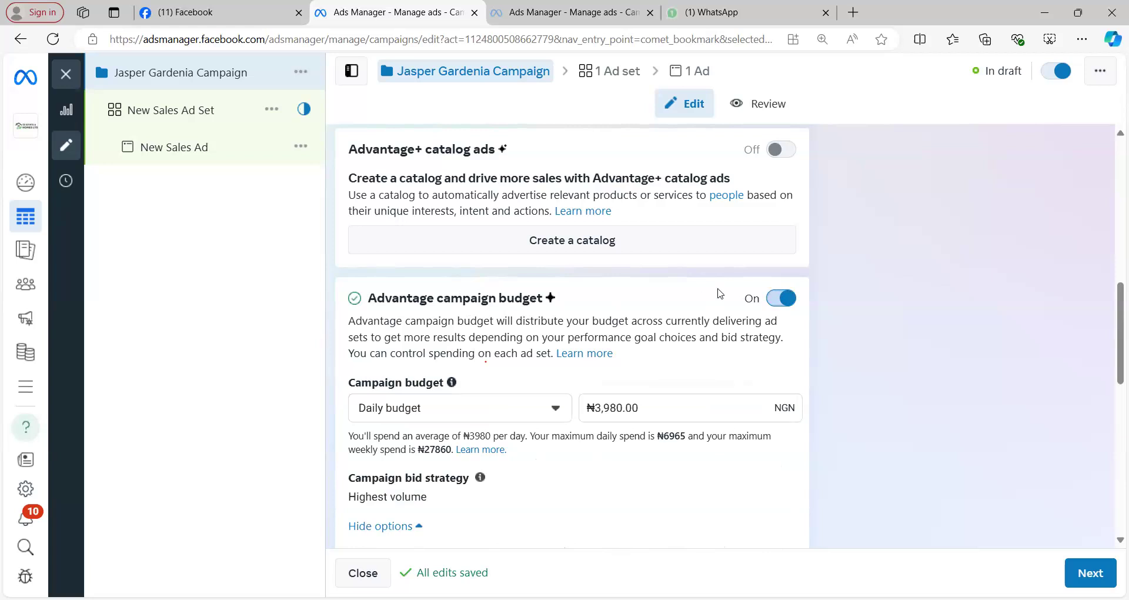
left_click(638, 408)
double_click(636, 407)
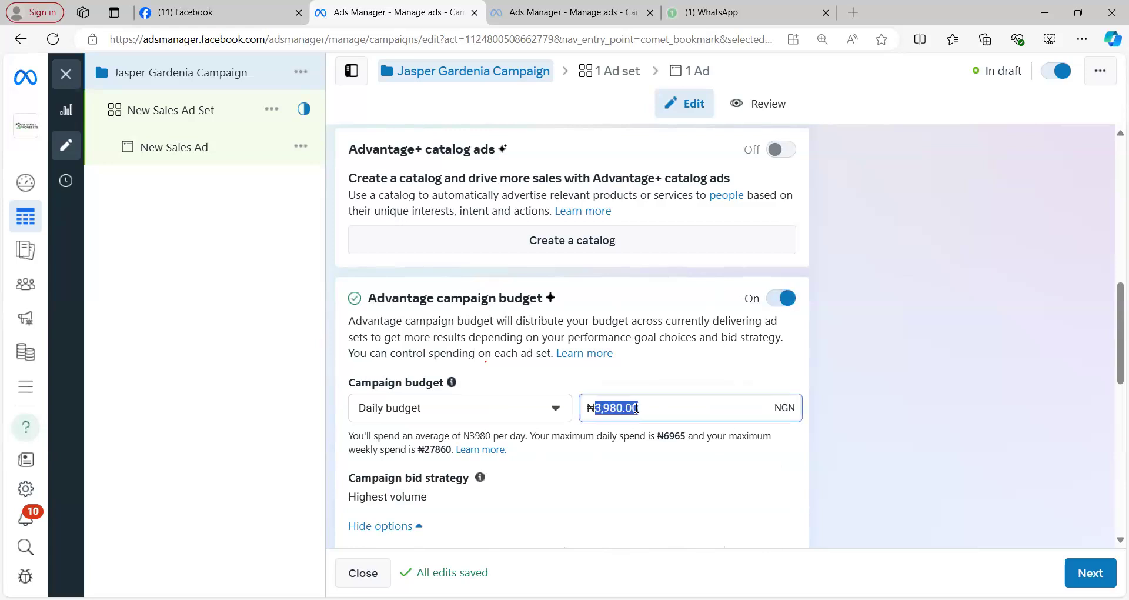
type("5000")
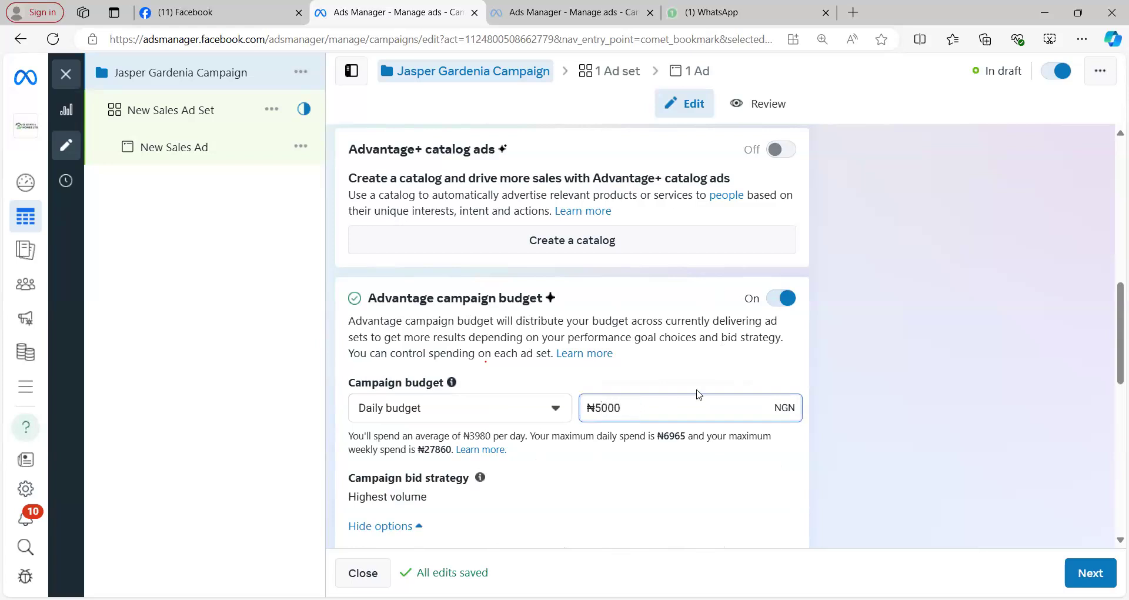
left_click(763, 339)
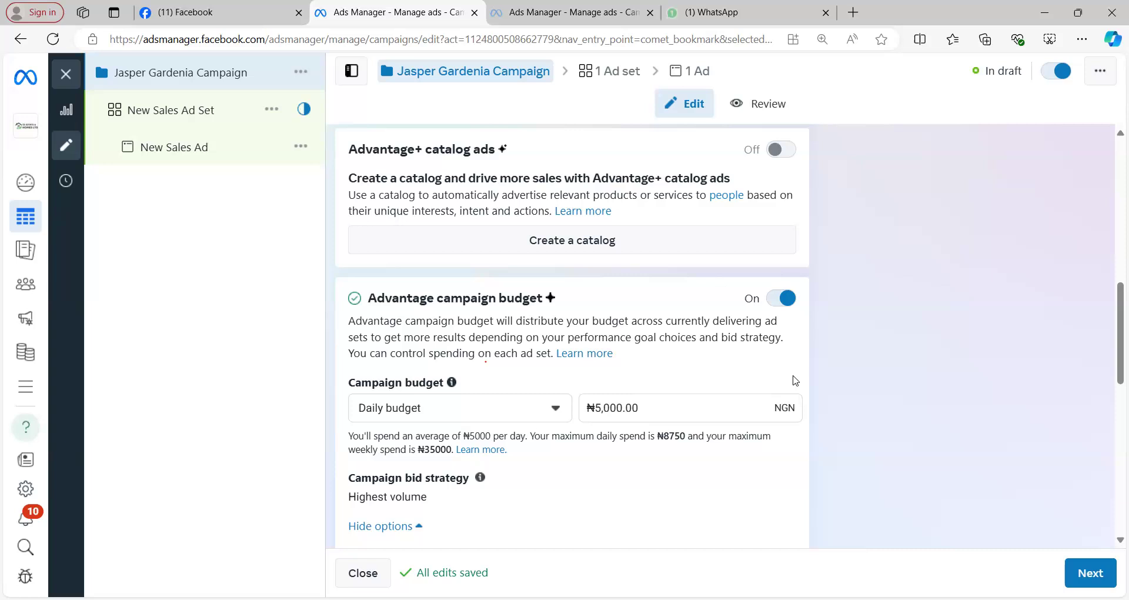
left_click(782, 299)
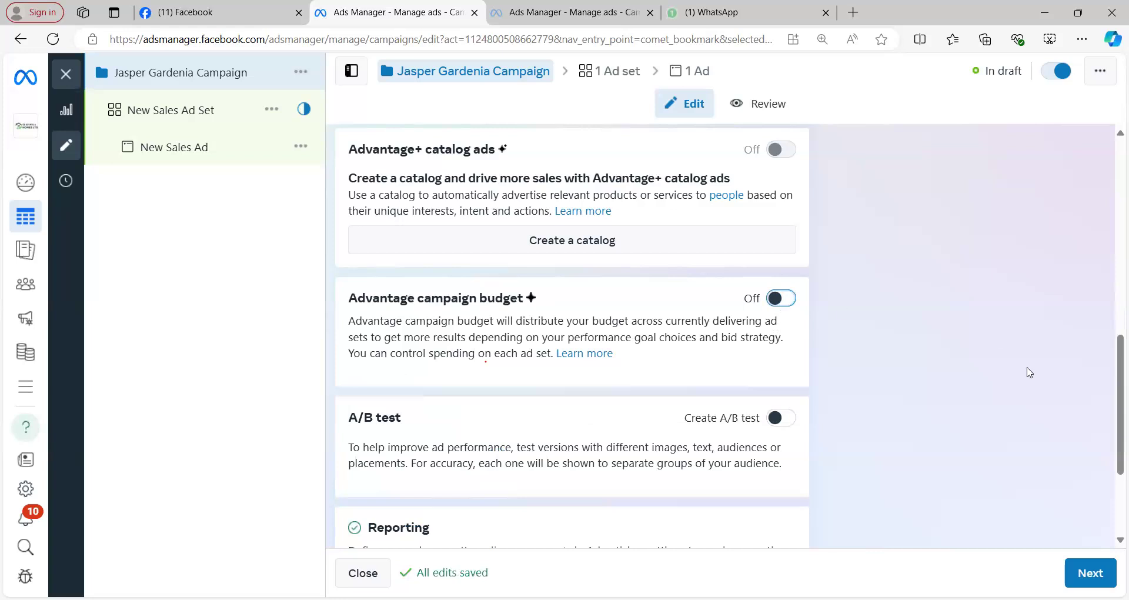
Proceed to the ad set level and rename the ad set as "Jasper Gardenia Ad Set".
scroll(1027, 373, "down", 3)
left_click(1098, 574)
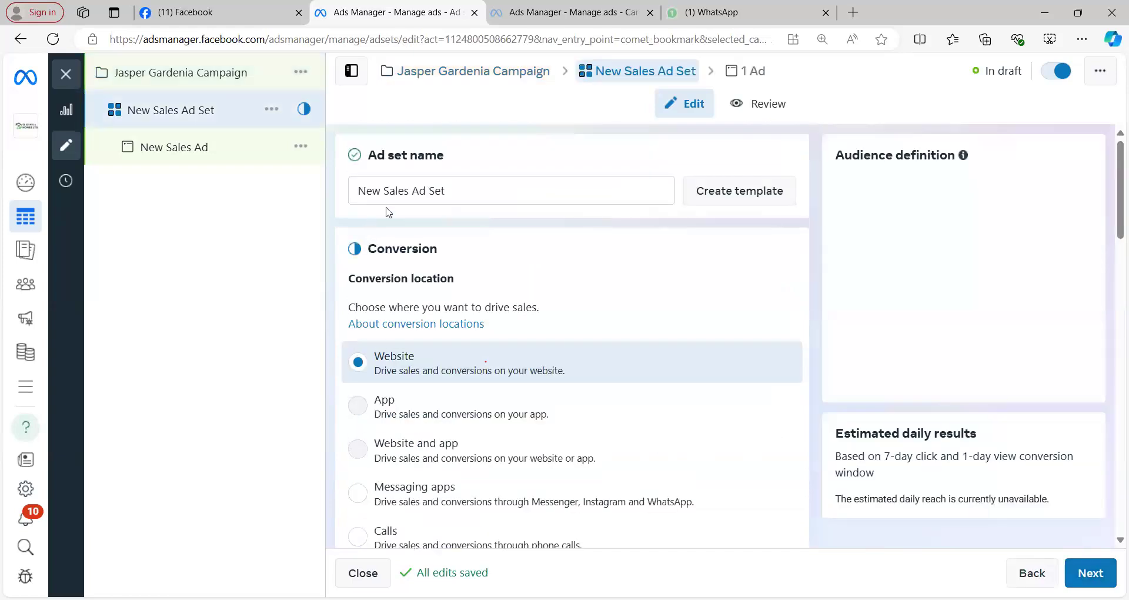
left_click_drag(406, 191, 362, 193)
type("Jasper Gardenia")
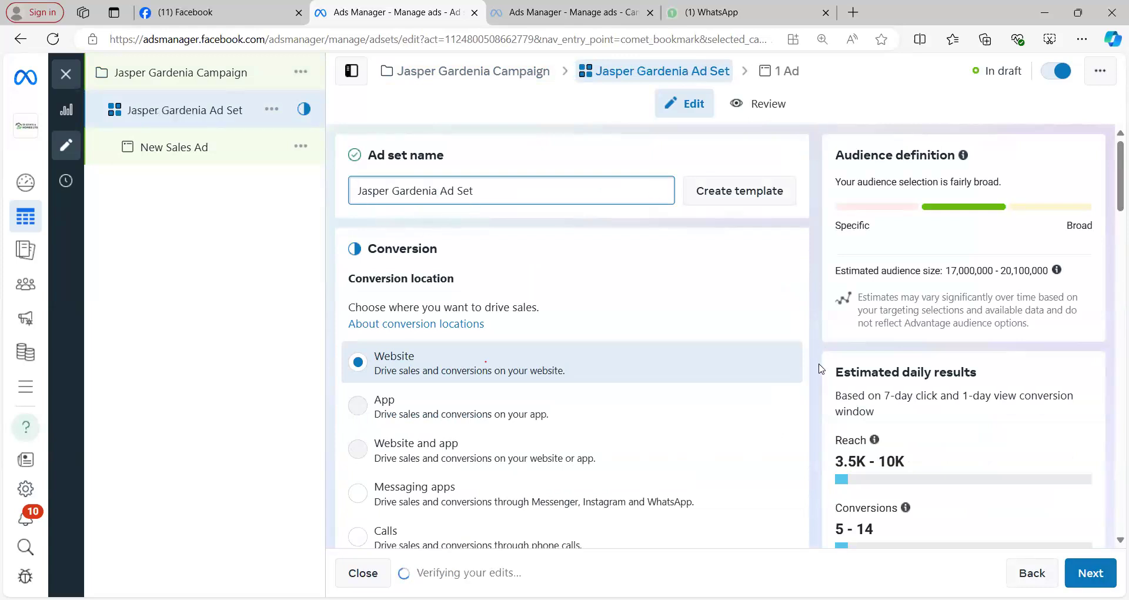
Set the ad set's conversion location to Messaging apps, briefly trying the Calls option as well.
scroll(794, 462, "down", 3)
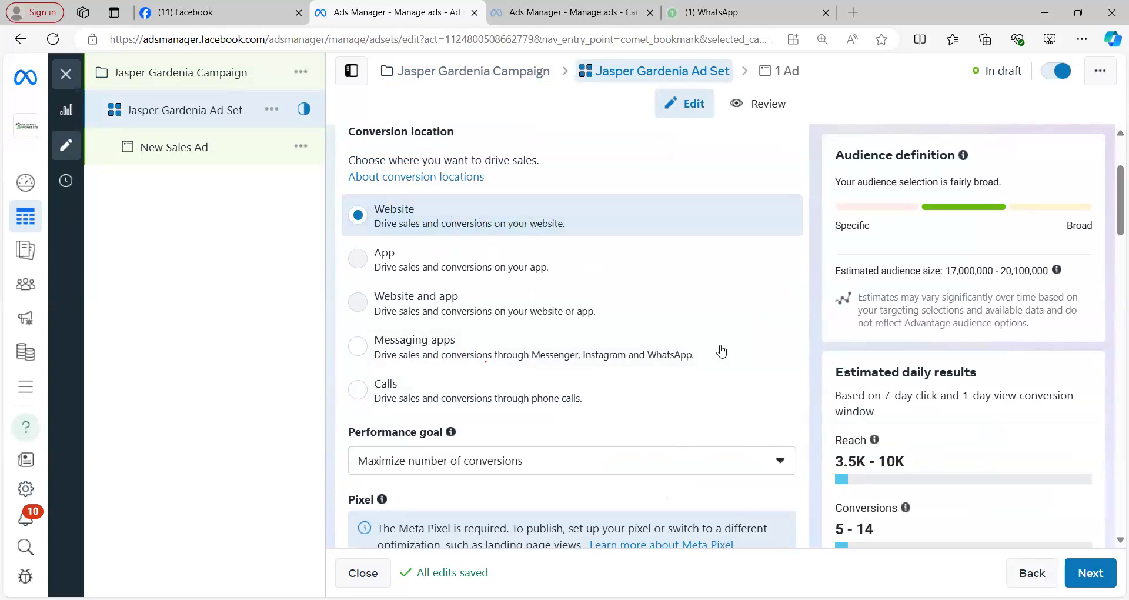
scroll(722, 352, "down", 1)
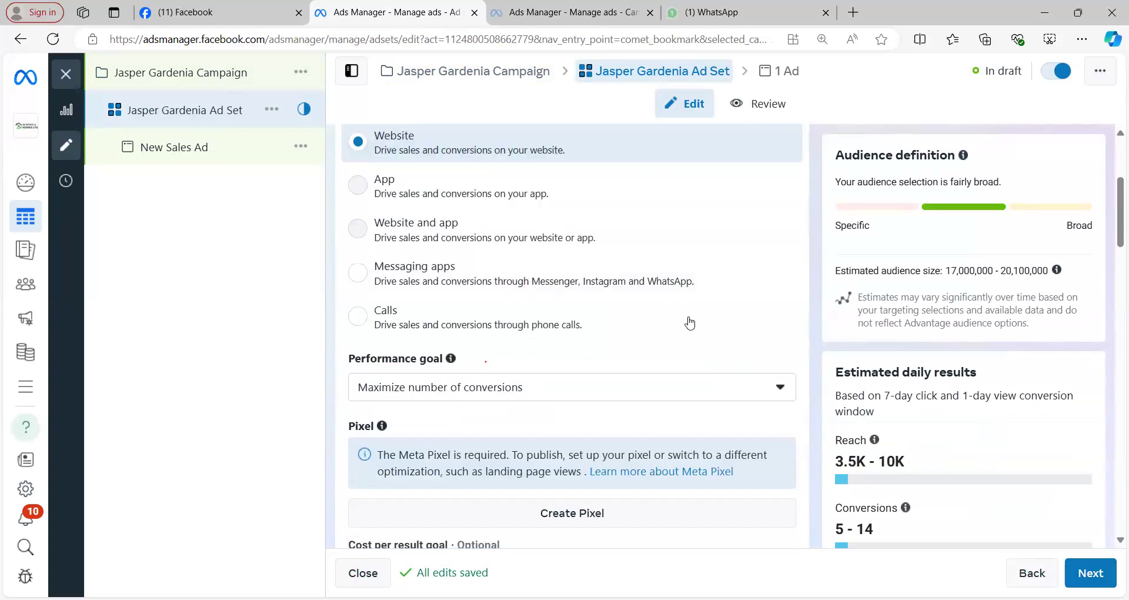
left_click(574, 287)
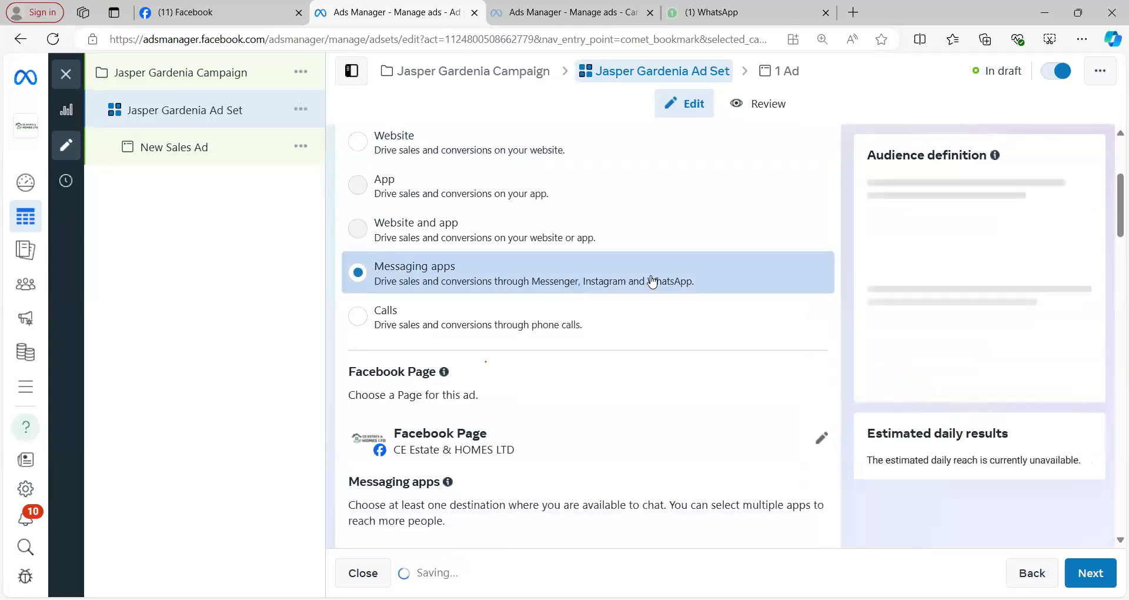
left_click(359, 317)
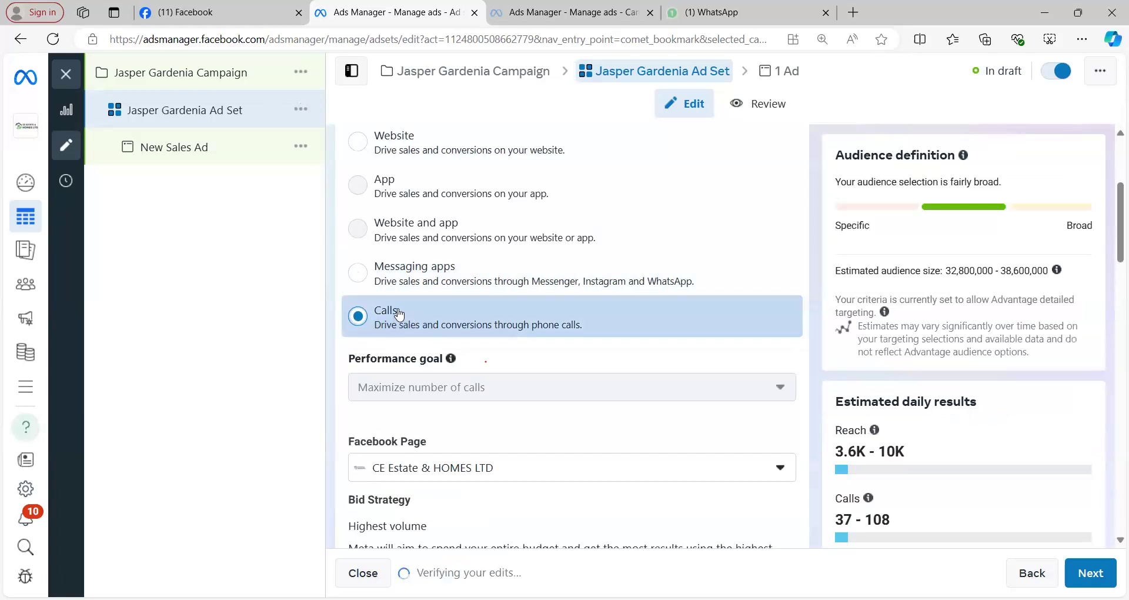
left_click(359, 273)
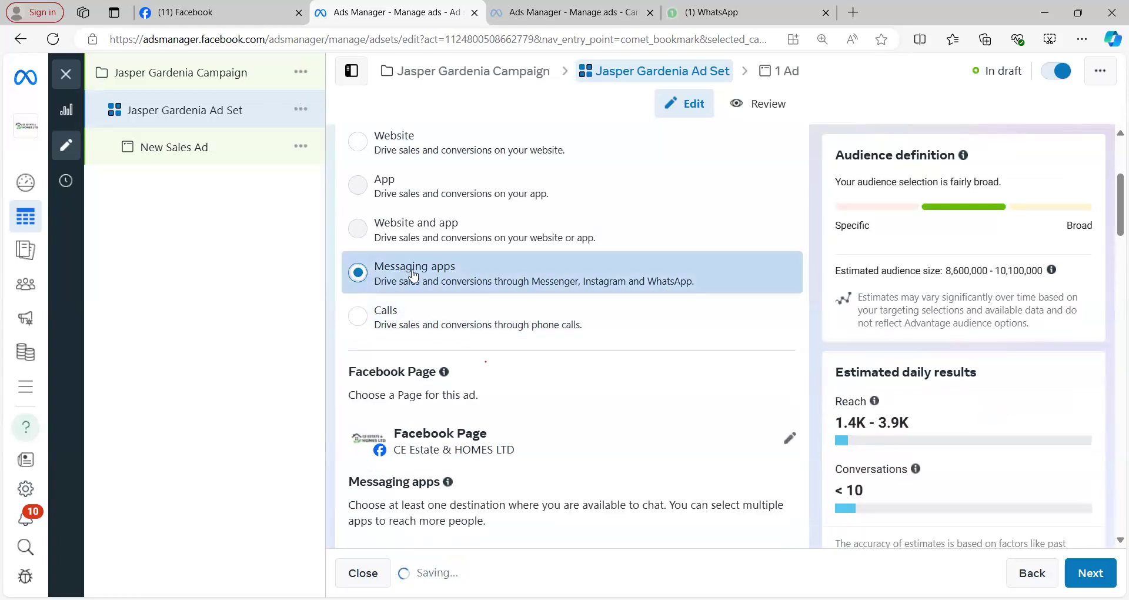
Make WhatsApp the only messaging destination, leaving Messenger unselected and deselecting Instagram.
scroll(668, 366, "down", 3)
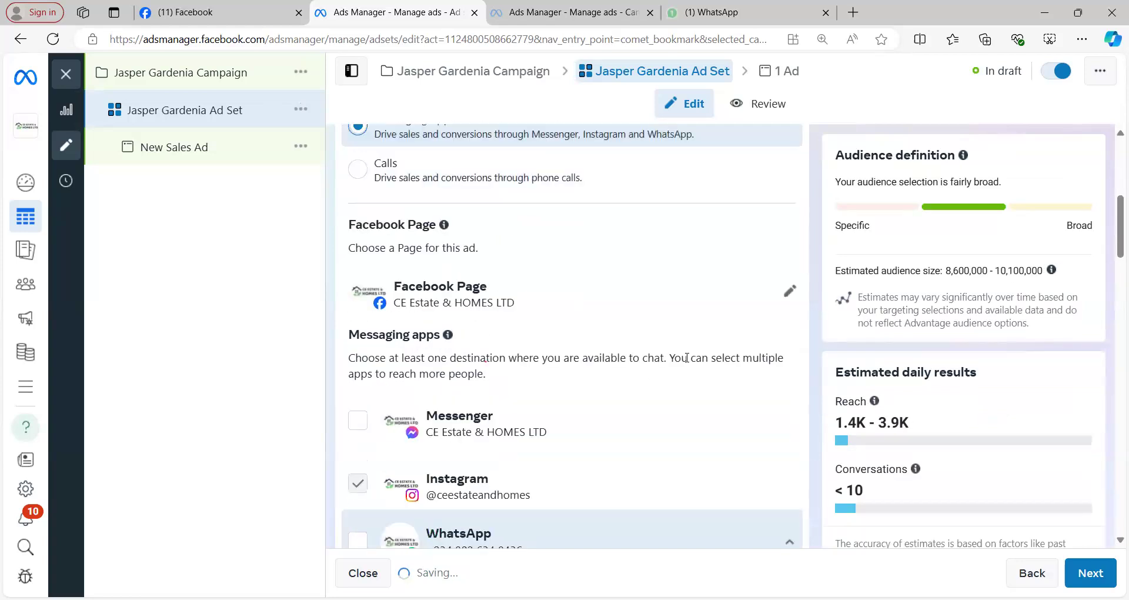
scroll(705, 321, "down", 1)
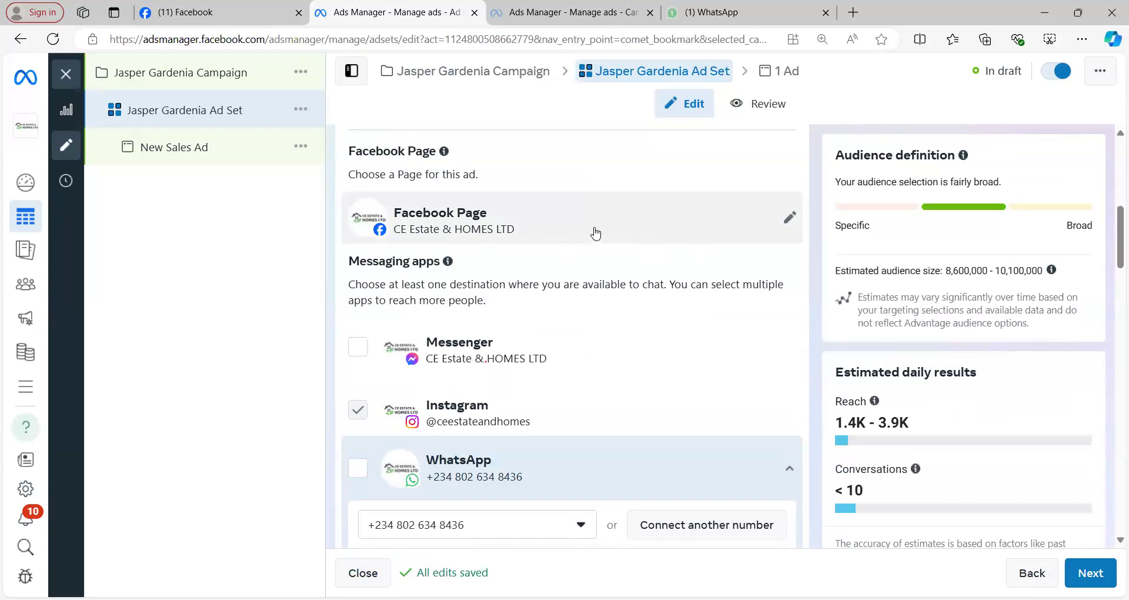
scroll(612, 235, "down", 2)
scroll(615, 238, "down", 1)
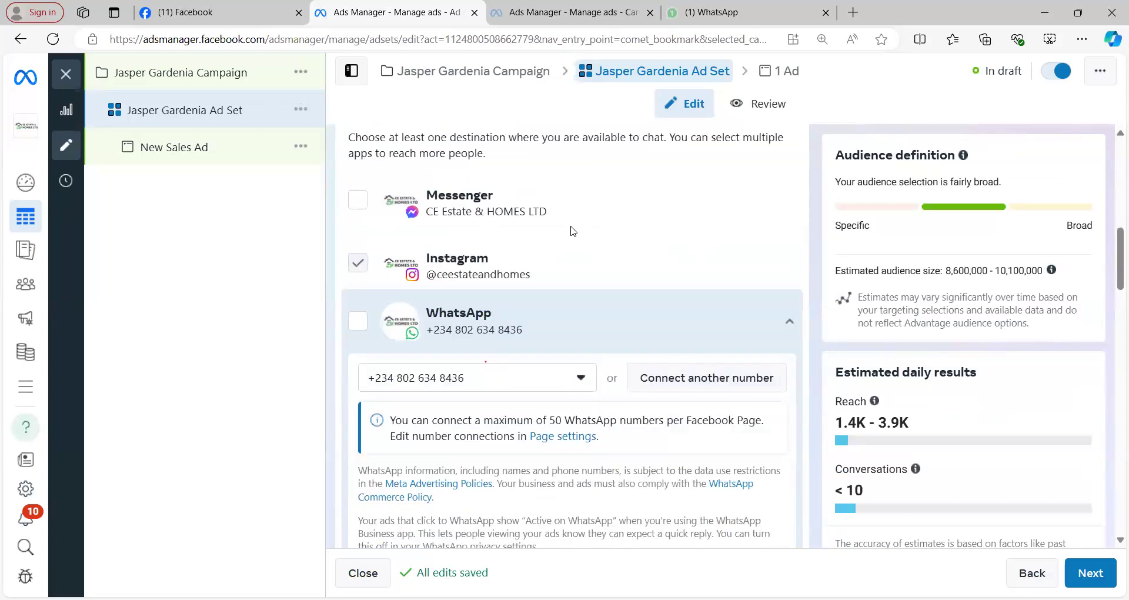
left_click(358, 202)
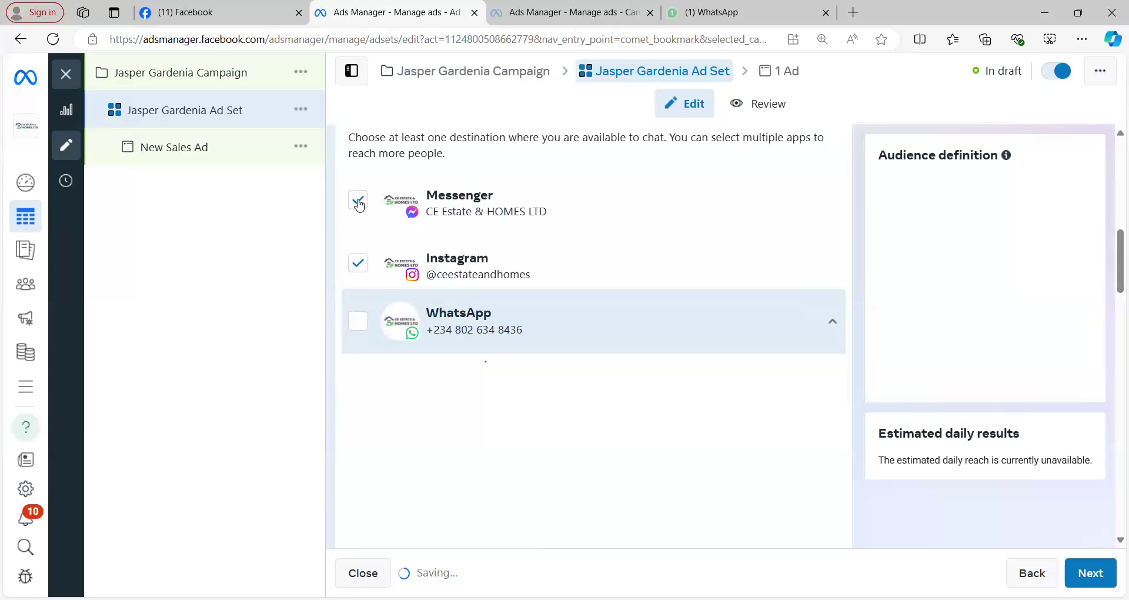
left_click(359, 202)
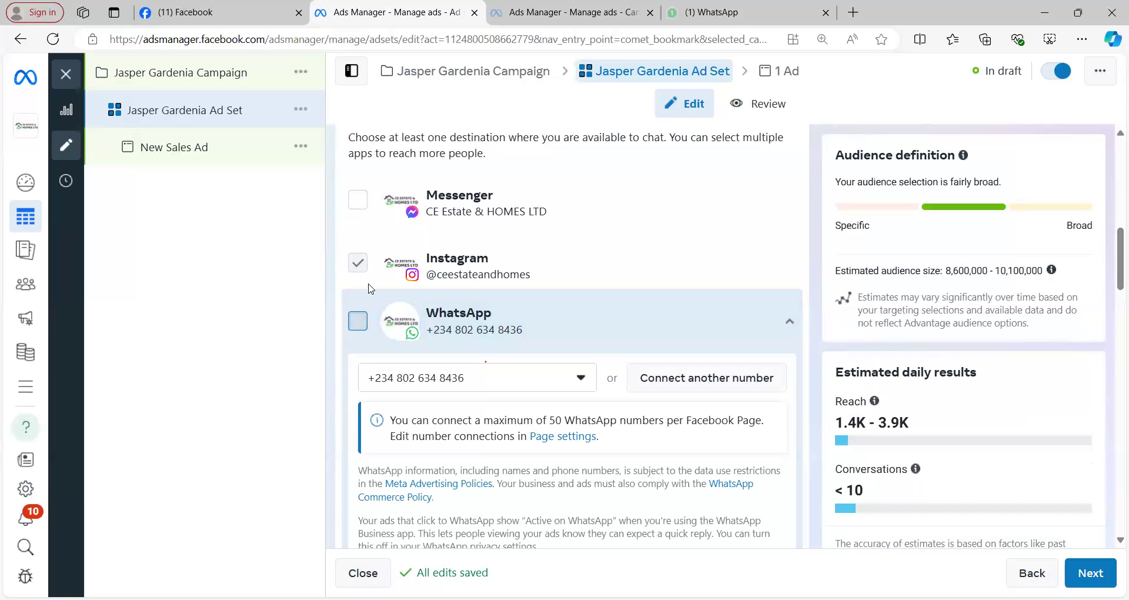
key("space")
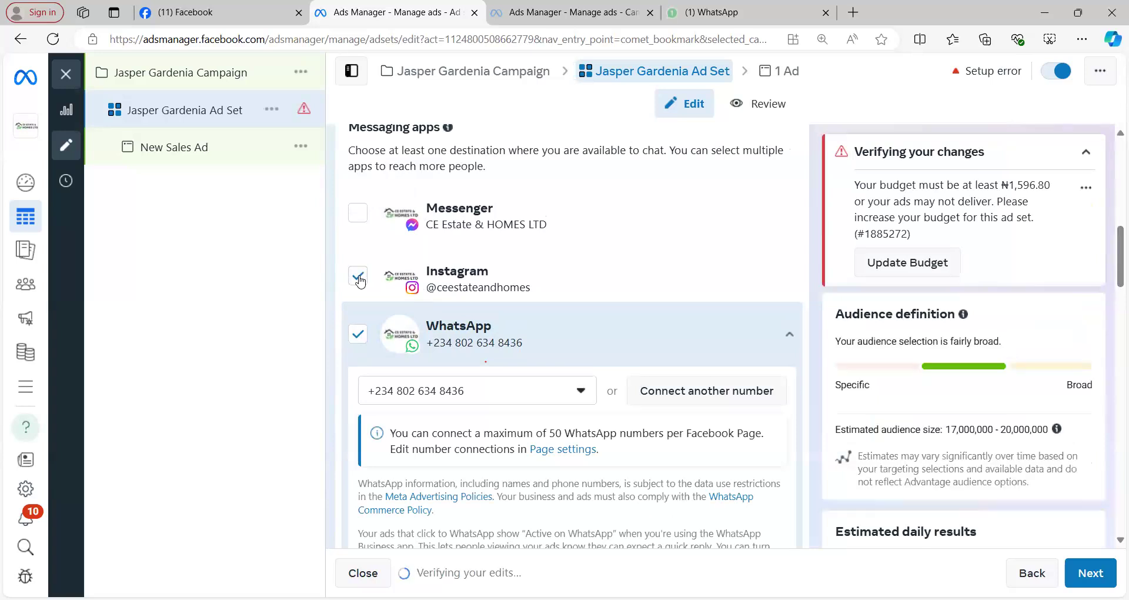
left_click(444, 278)
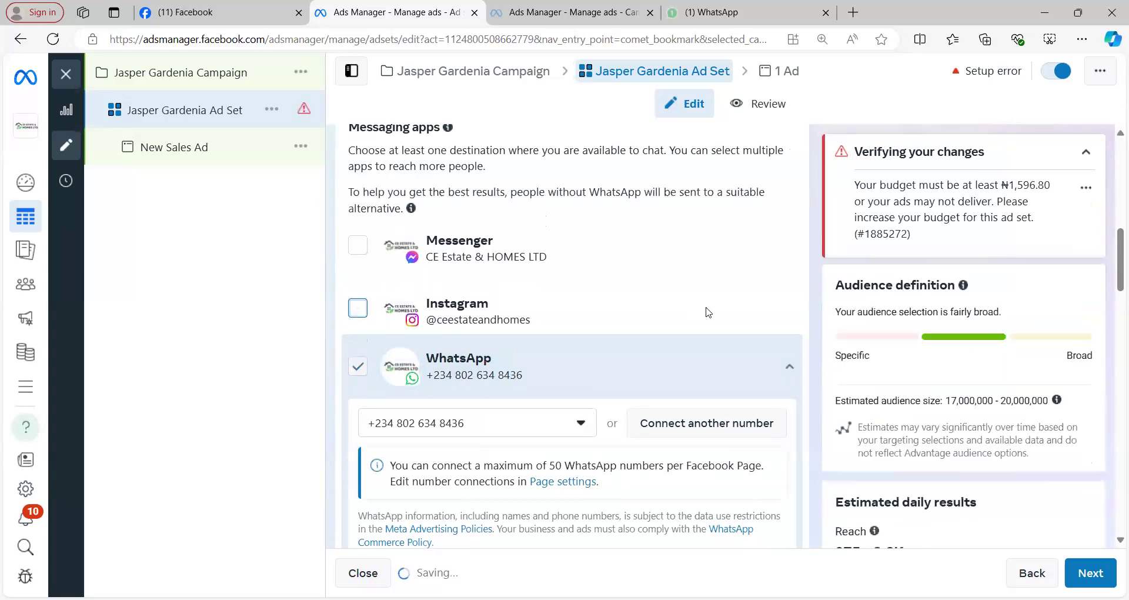
Switch the WhatsApp destination to the other phone number connected to the page.
scroll(708, 312, "down", 3)
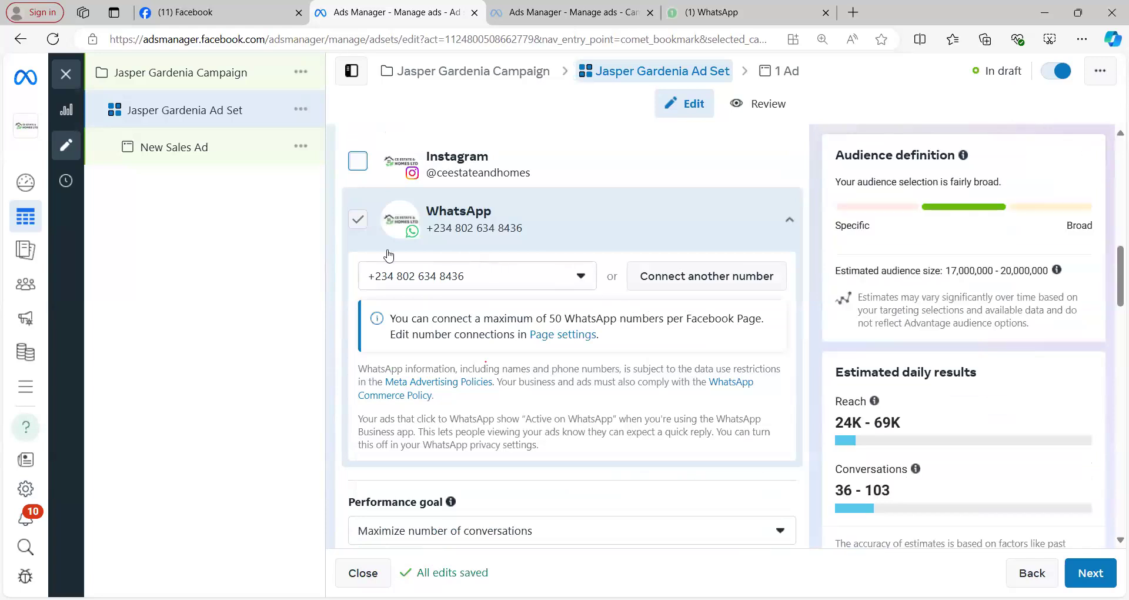
left_click(360, 222)
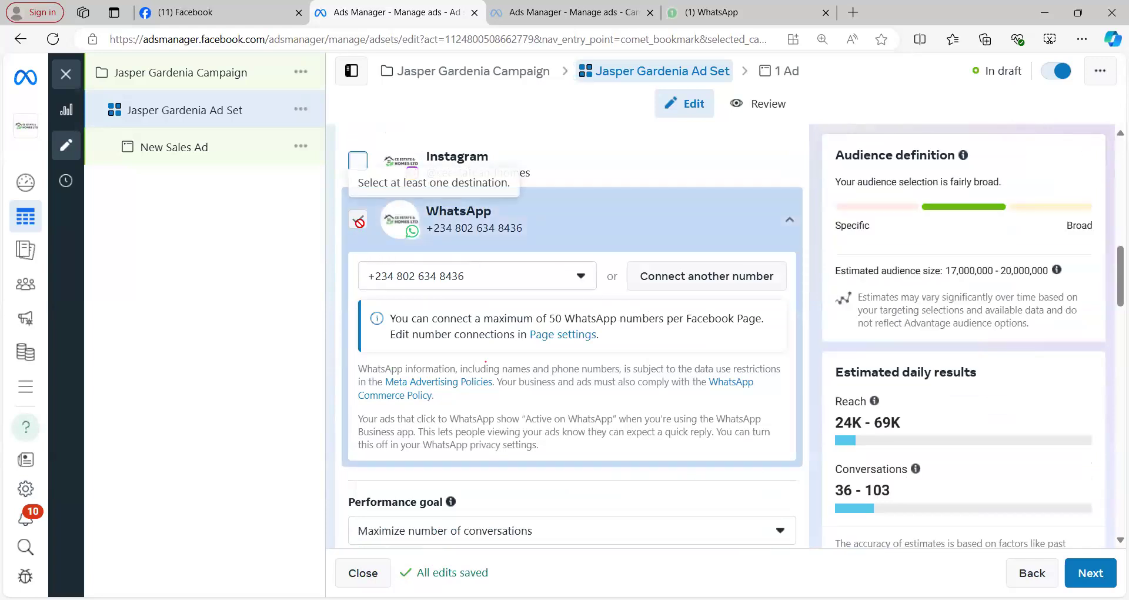
left_click(580, 277)
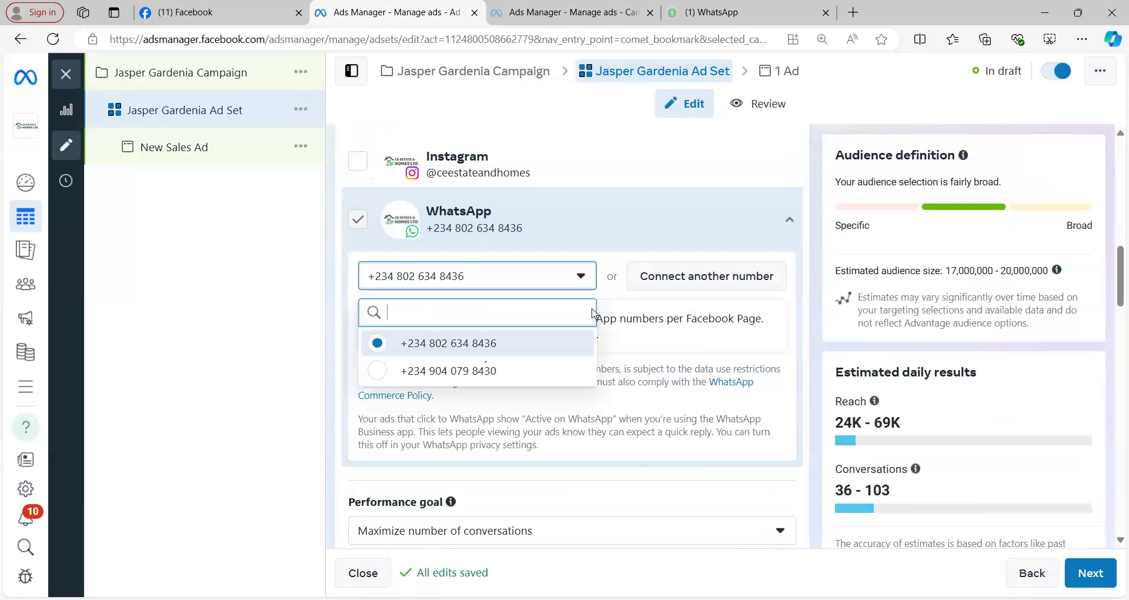
left_click(516, 374)
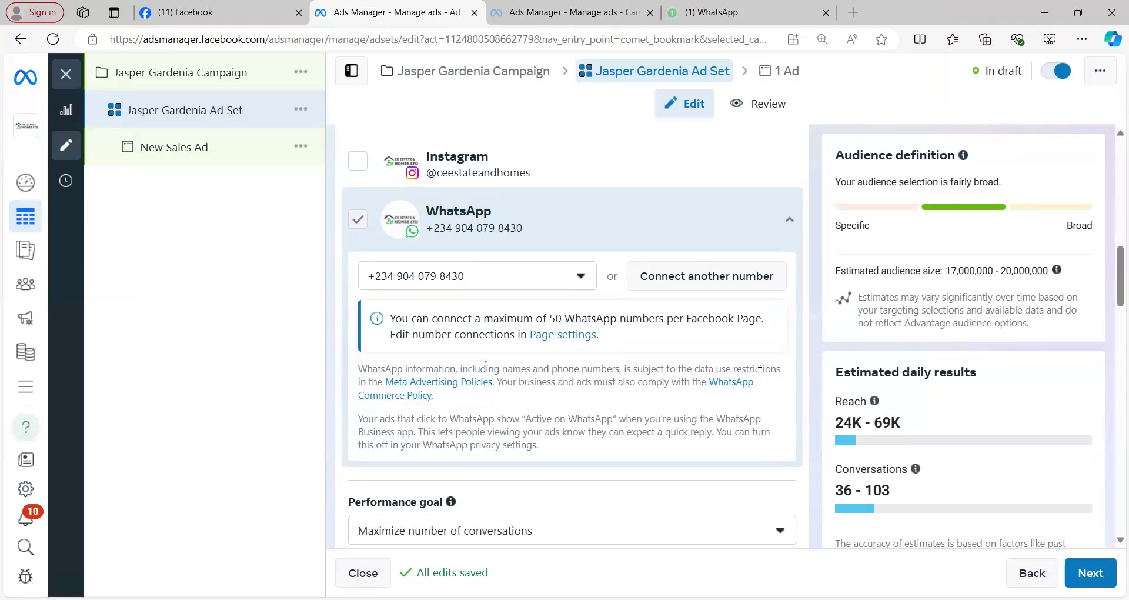
Review the ad set's performance goal, cost per result goal, messaging destinations and conversion location options.
scroll(760, 368, "down", 1)
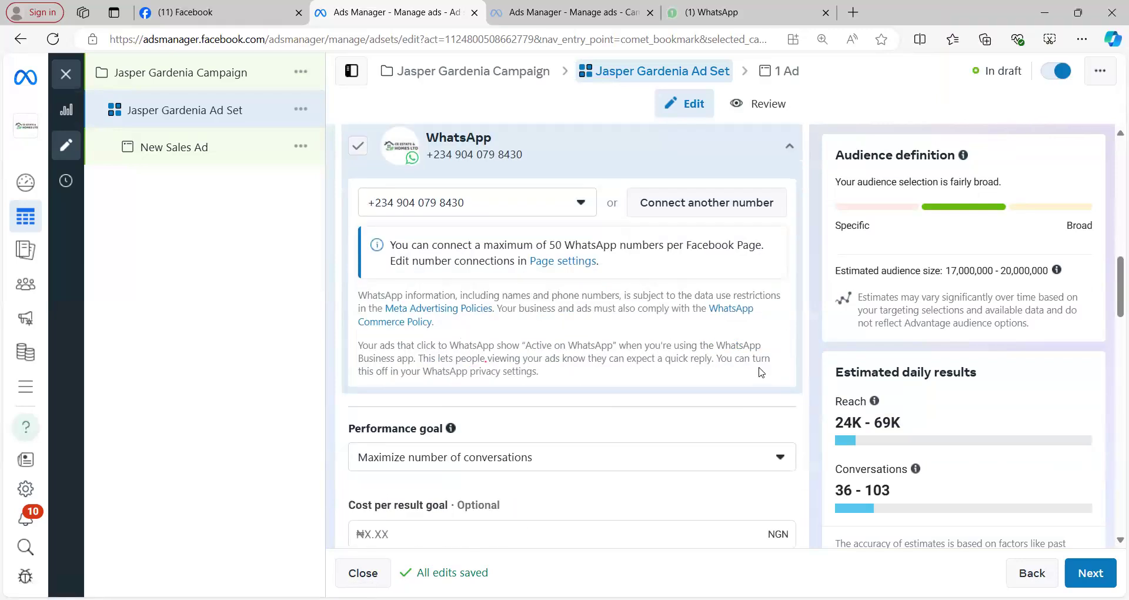
scroll(760, 371, "down", 1)
scroll(760, 372, "up", 1)
scroll(760, 372, "down", 2)
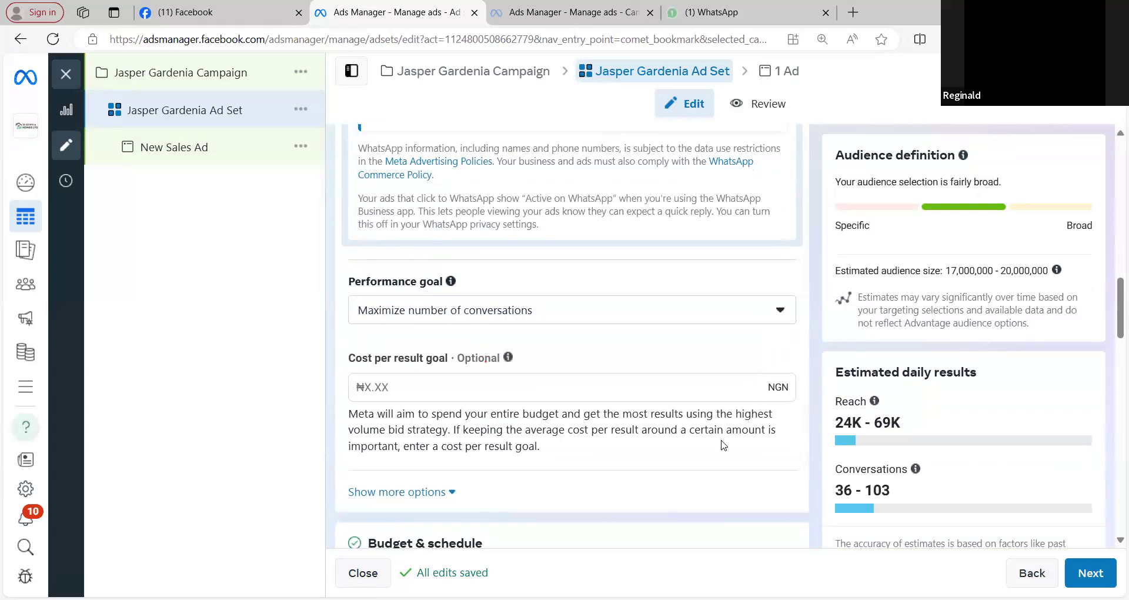
scroll(724, 441, "up", 6)
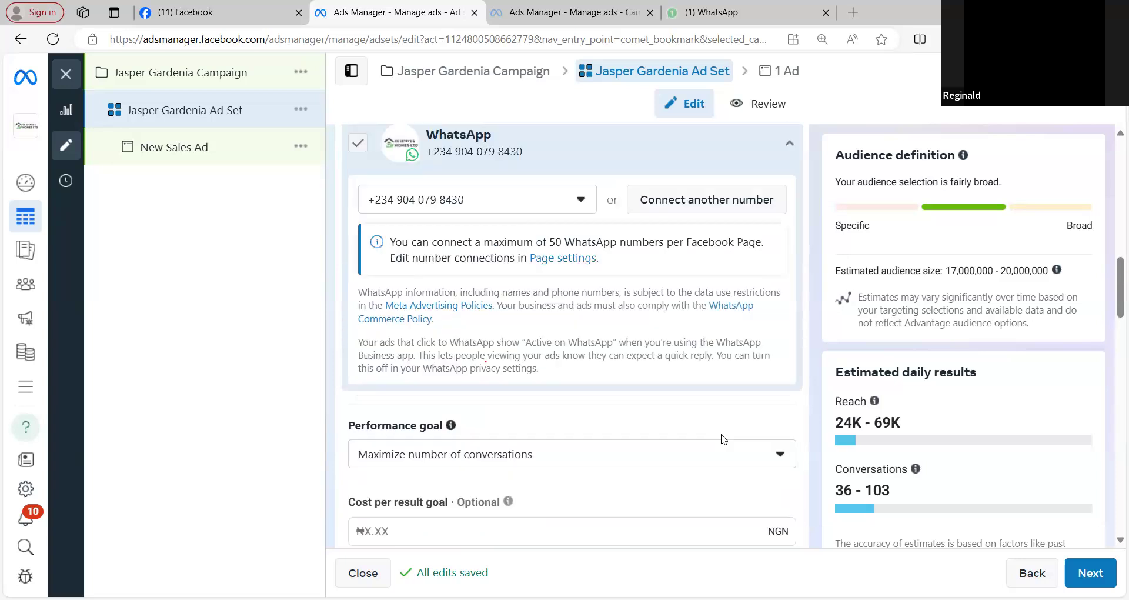
scroll(729, 440, "up", 8)
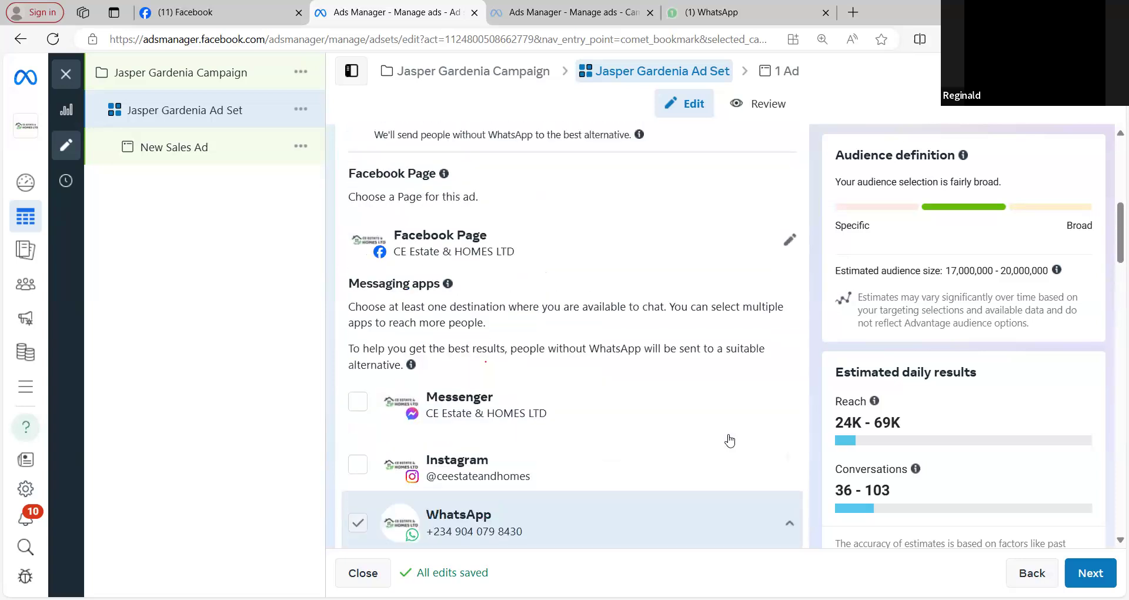
scroll(731, 438, "up", 2)
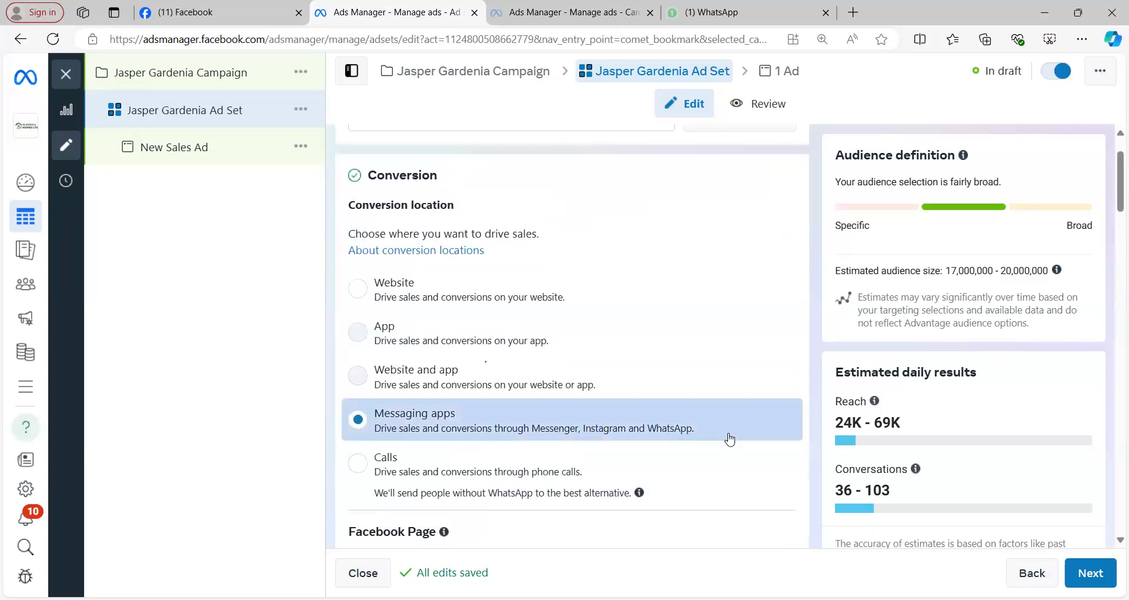
scroll(728, 433, "down", 1)
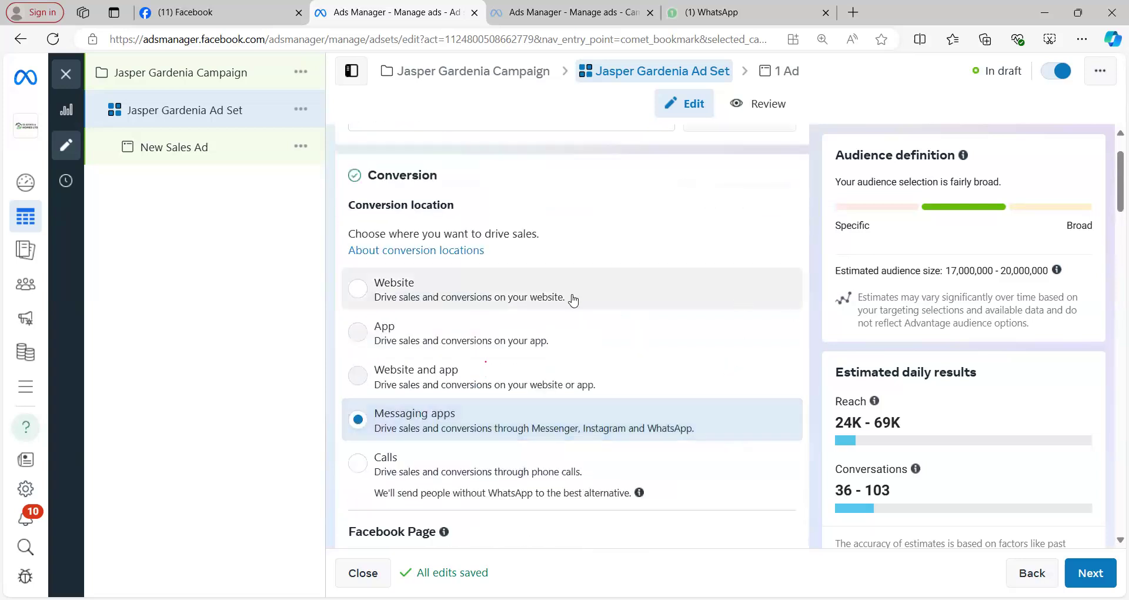
scroll(594, 299, "down", 1)
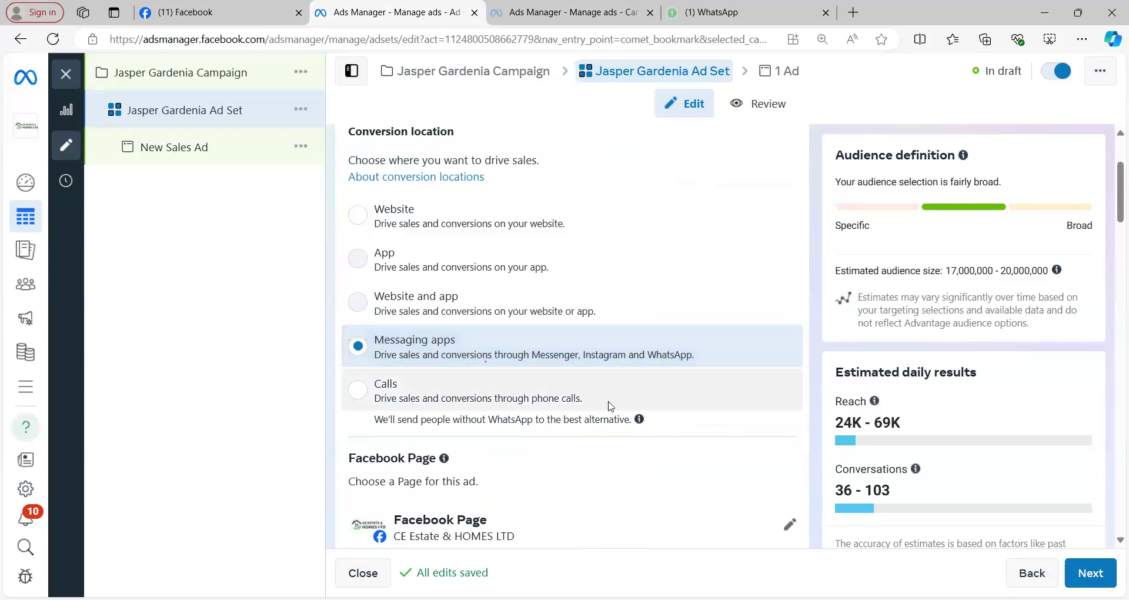
Check the WhatsApp destination and the available performance goals, choosing Maximize number of conversations for the ad set.
scroll(597, 382, "down", 5)
scroll(597, 353, "down", 2)
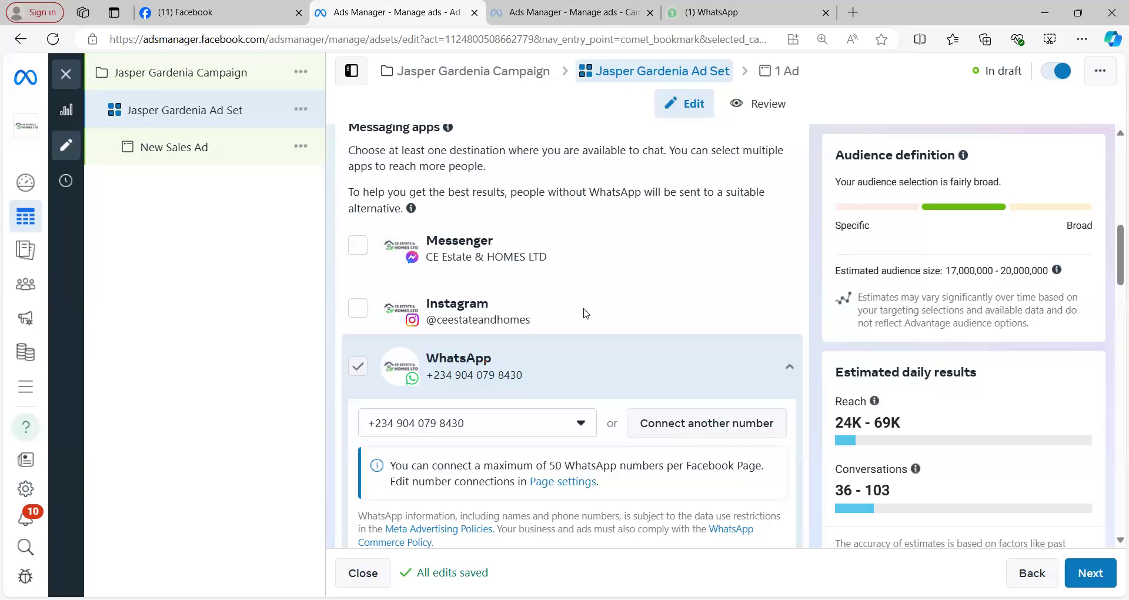
scroll(642, 360, "down", 1)
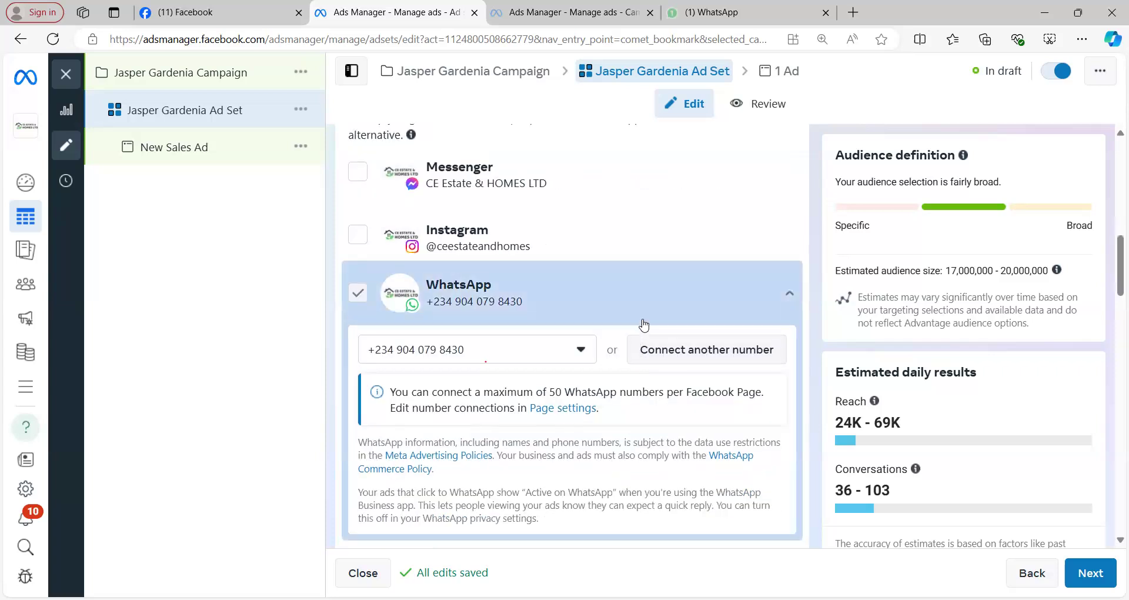
scroll(644, 324, "down", 1)
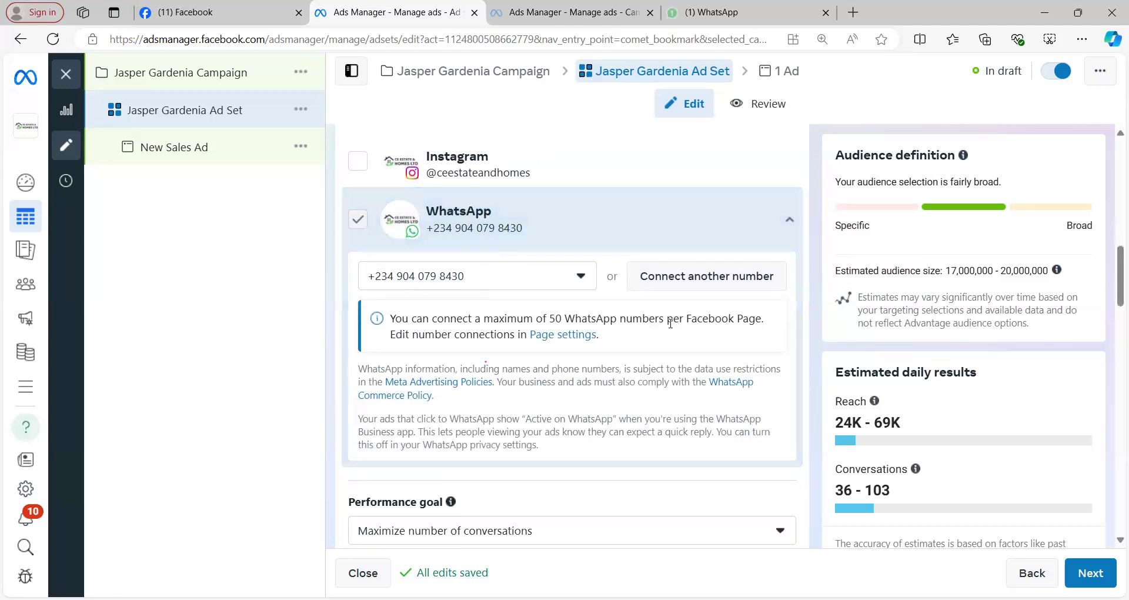
scroll(686, 337, "down", 2)
scroll(701, 313, "down", 2)
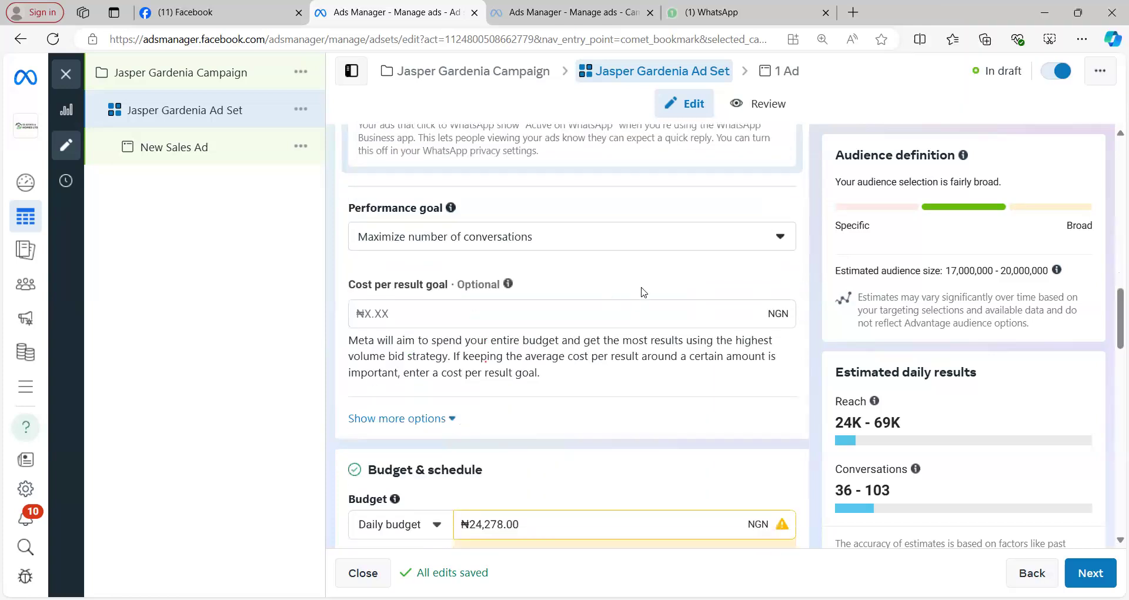
left_click(781, 238)
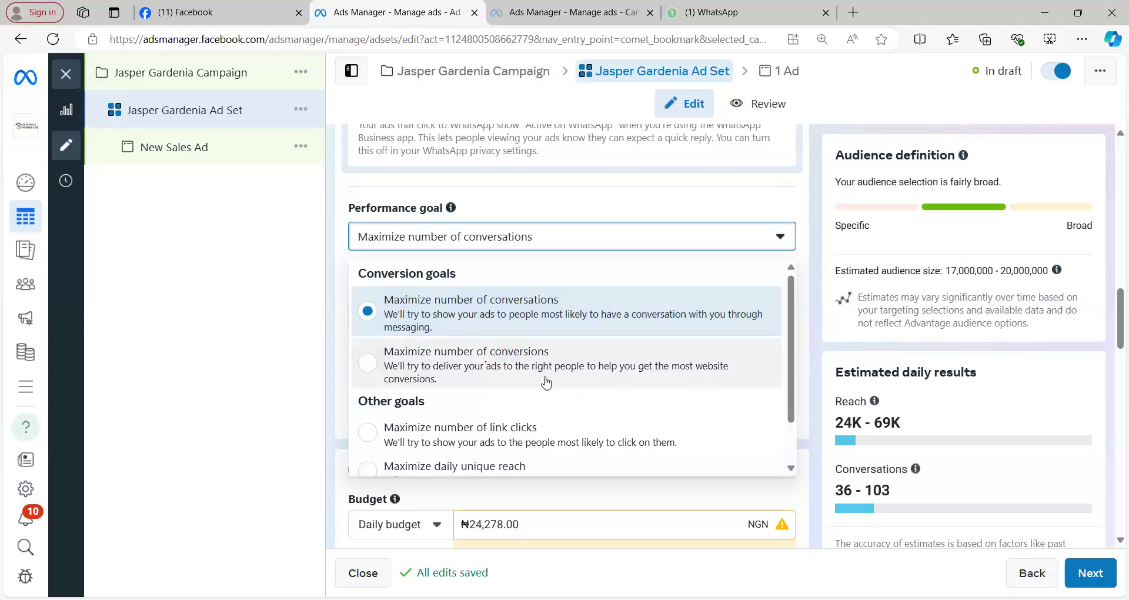
scroll(605, 380, "down", 1)
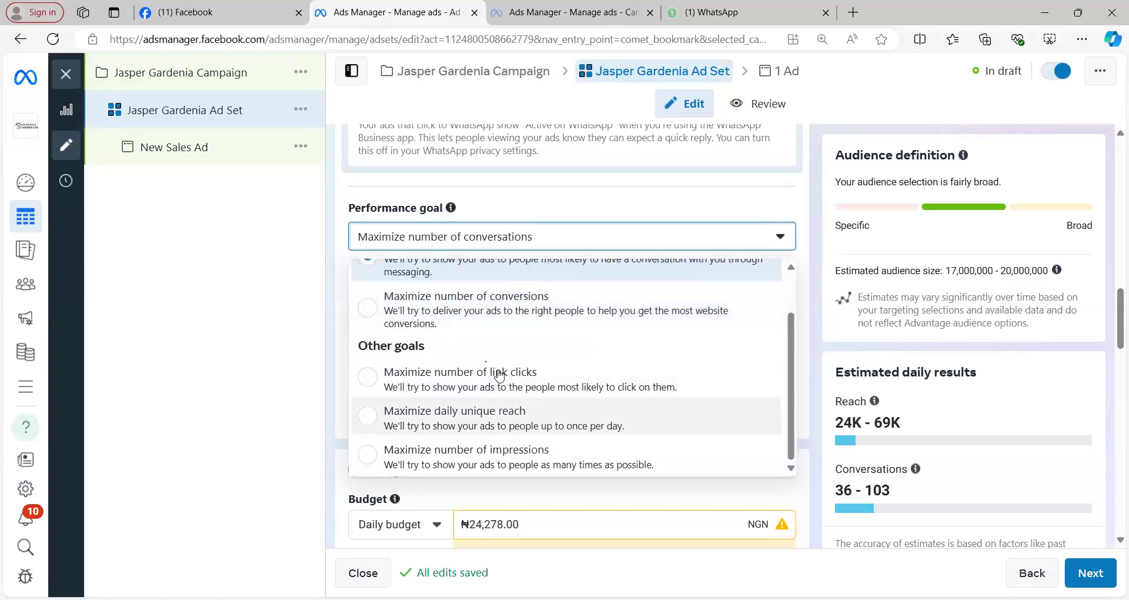
scroll(562, 385, "up", 1)
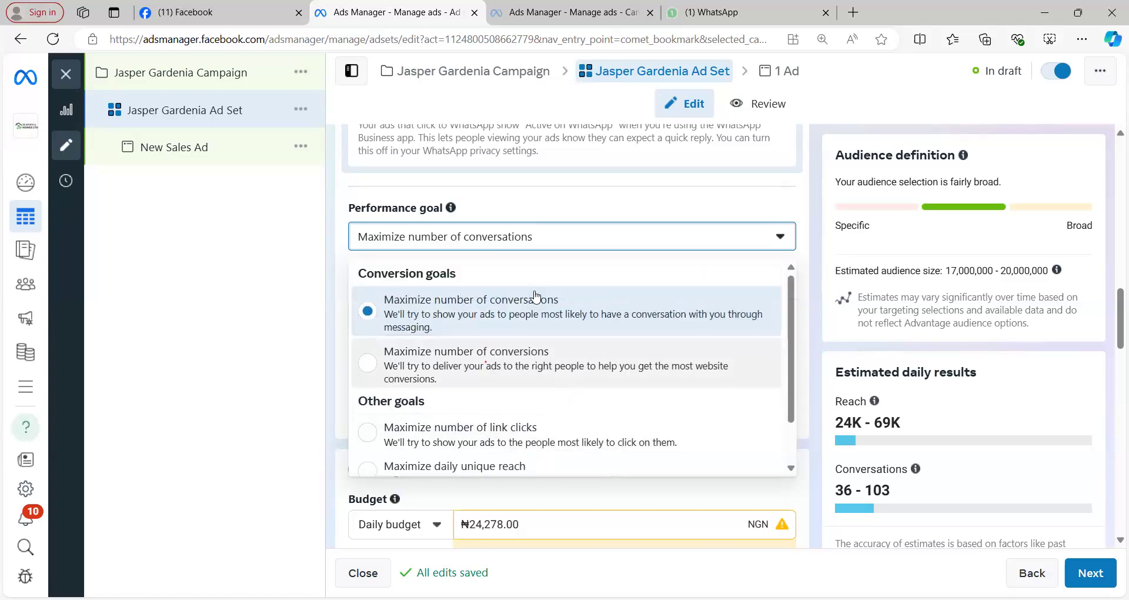
left_click(550, 309)
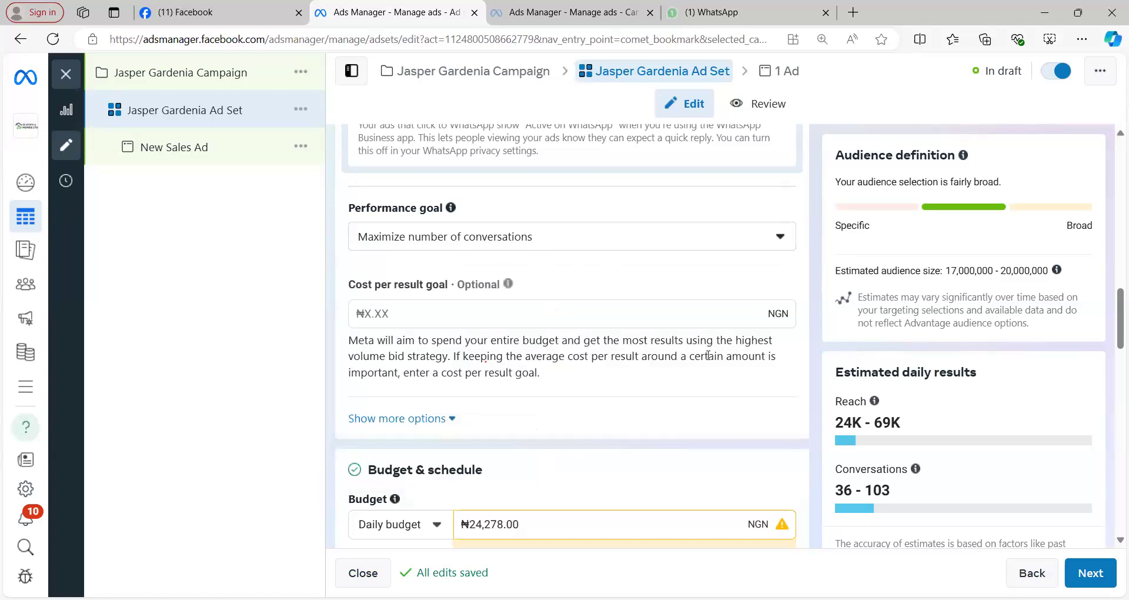
Switch the ad set to a lifetime budget and set the amount to ₦20,000.
scroll(708, 355, "down", 2)
scroll(708, 355, "down", 1)
scroll(708, 356, "up", 1)
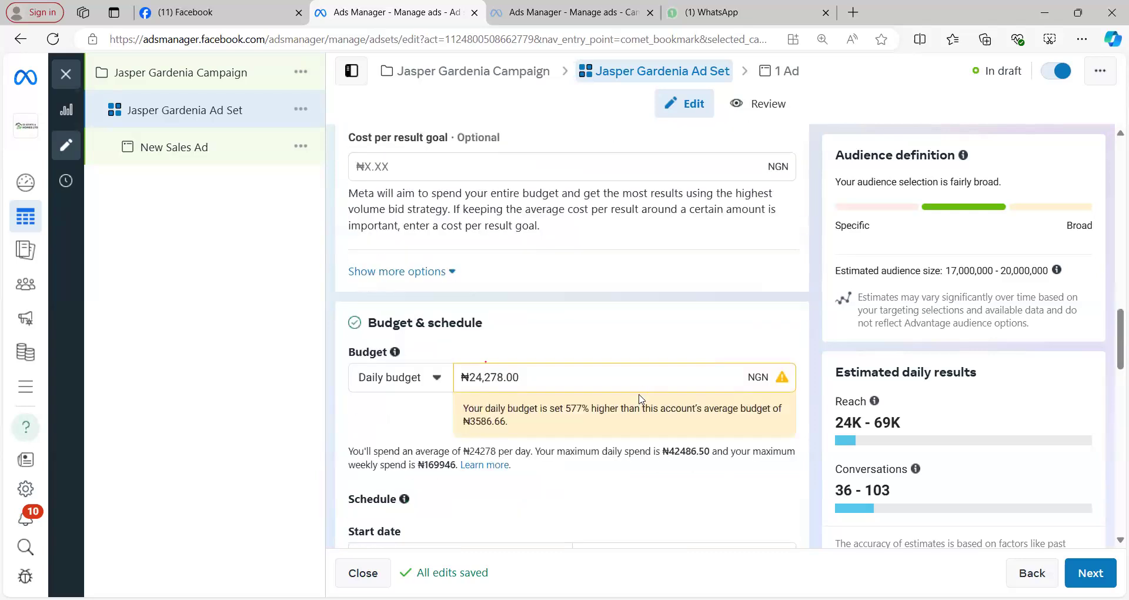
scroll(641, 377, "down", 2)
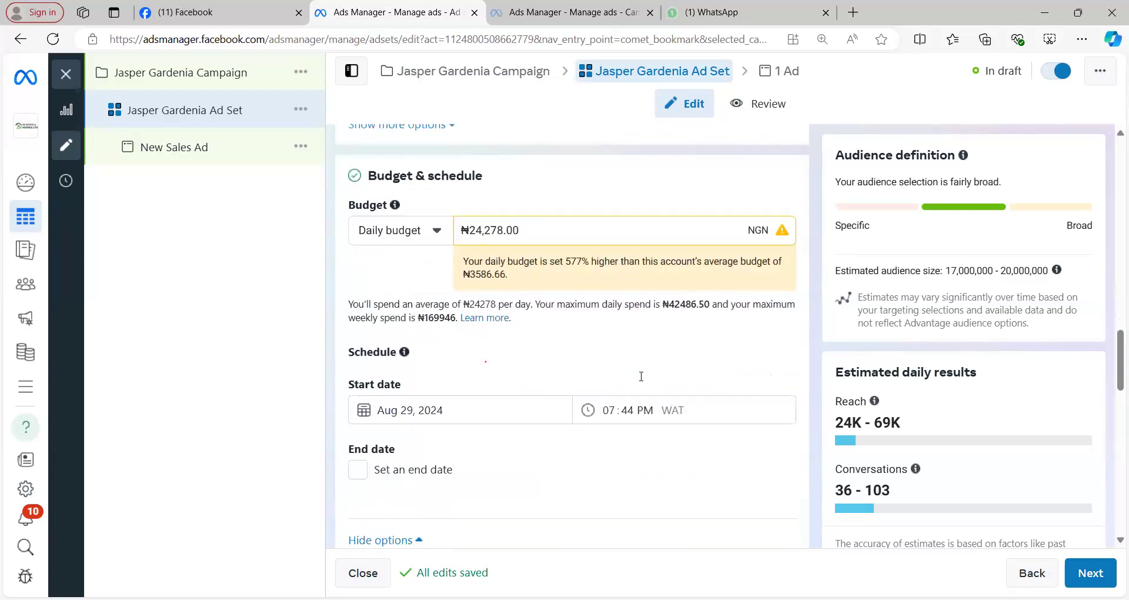
left_click(438, 234)
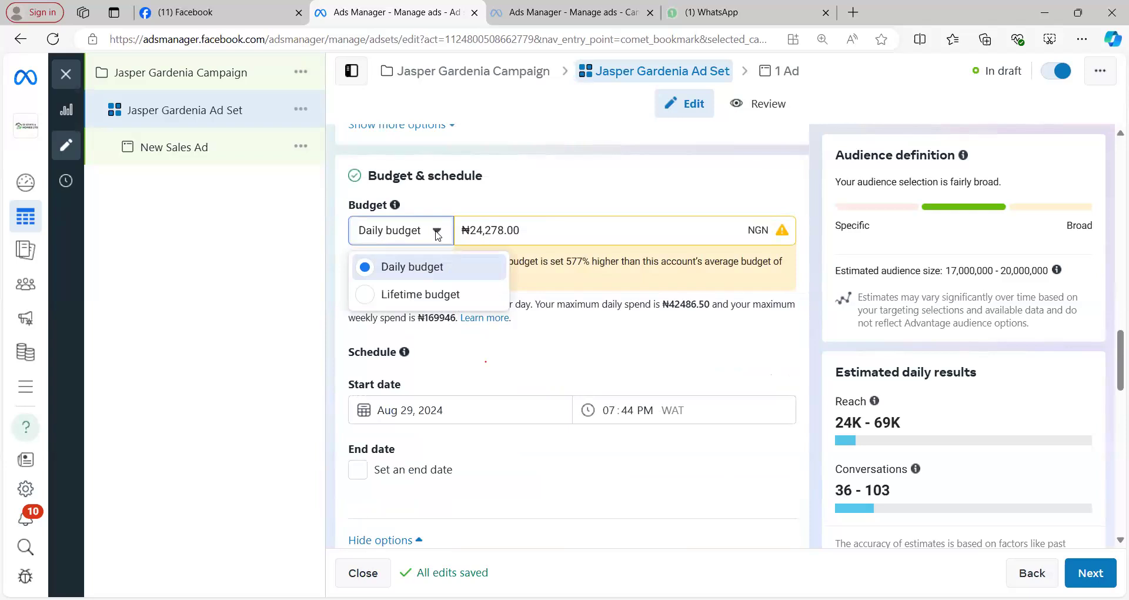
left_click(449, 299)
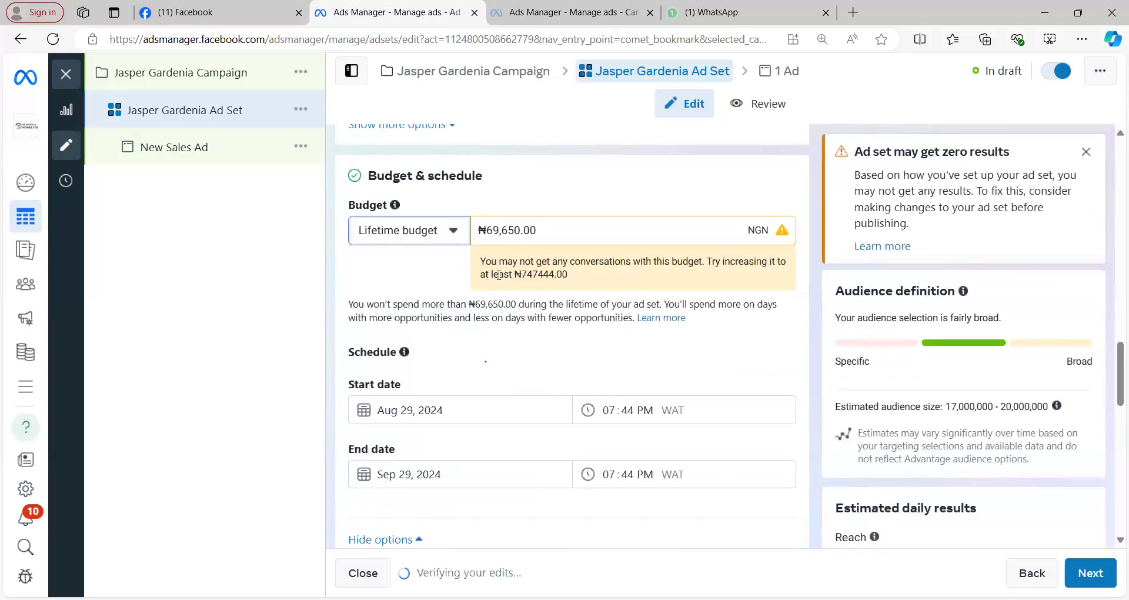
double_click(547, 229)
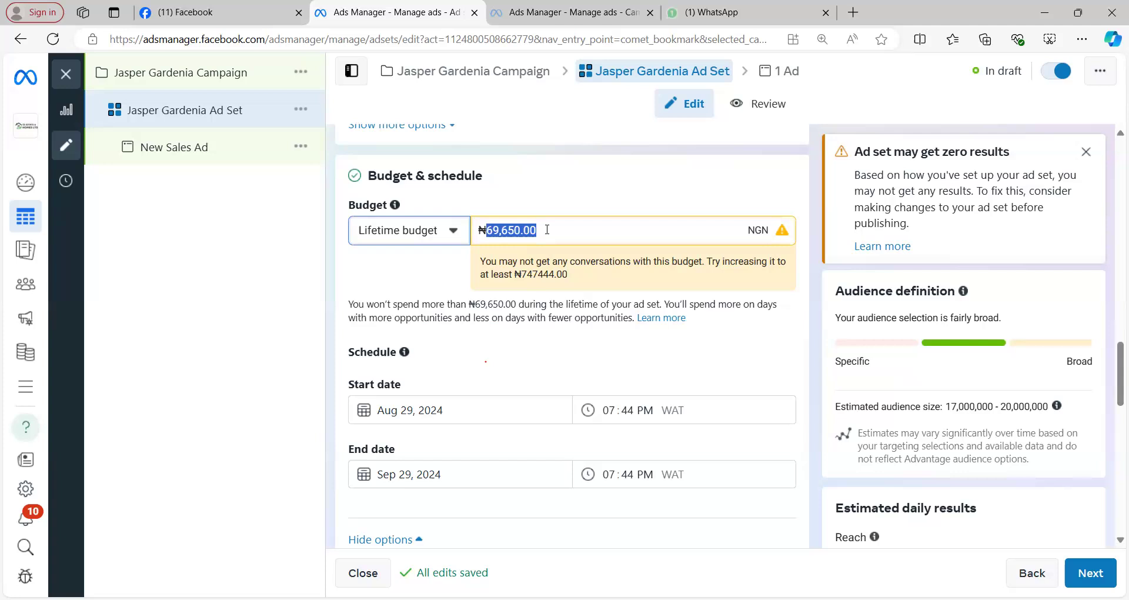
type("20,00")
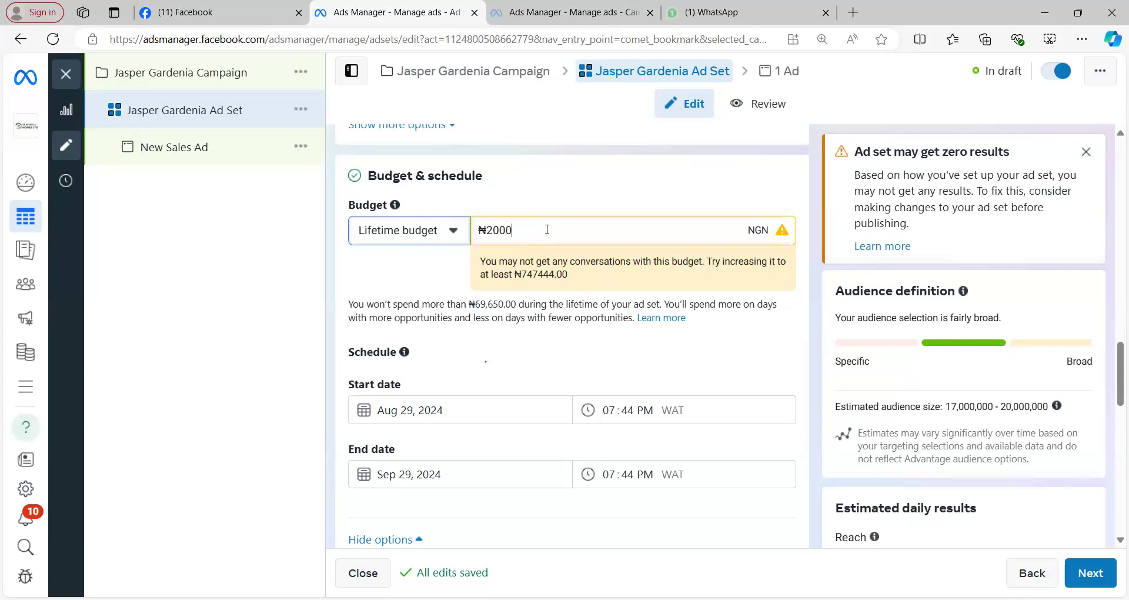
type("0")
left_click(815, 196)
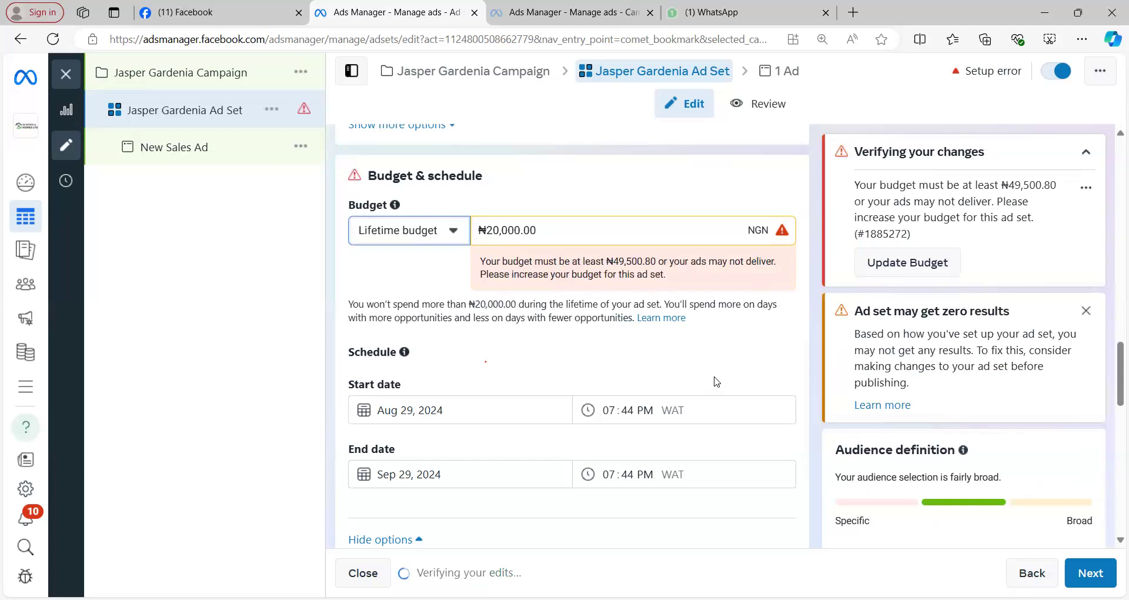
Set the ad set's end date to September 7, 2024.
scroll(717, 381, "down", 1)
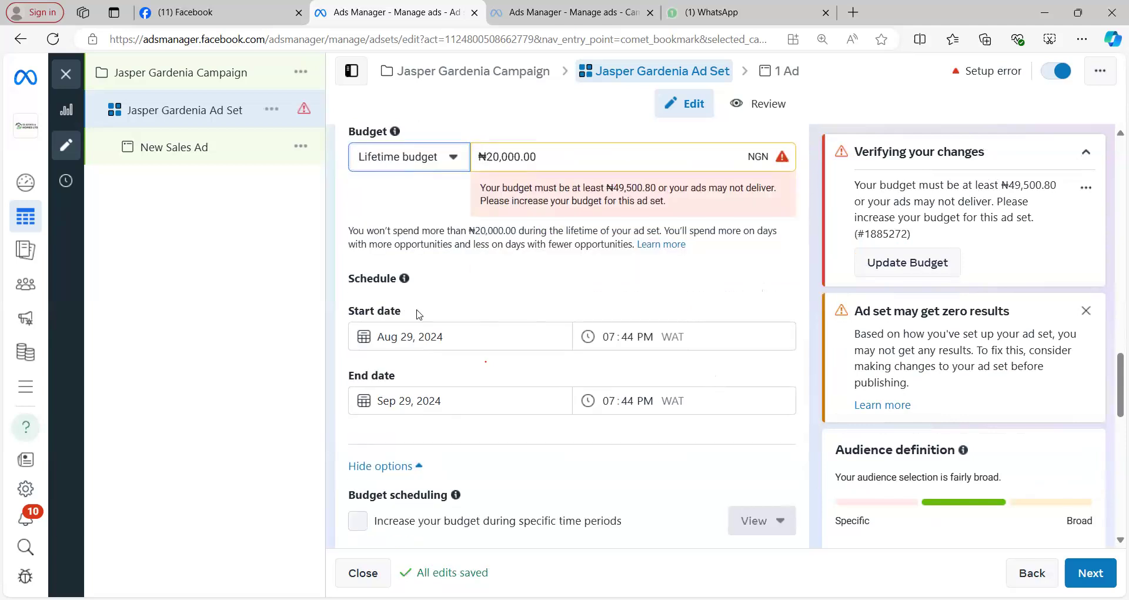
left_click(399, 400)
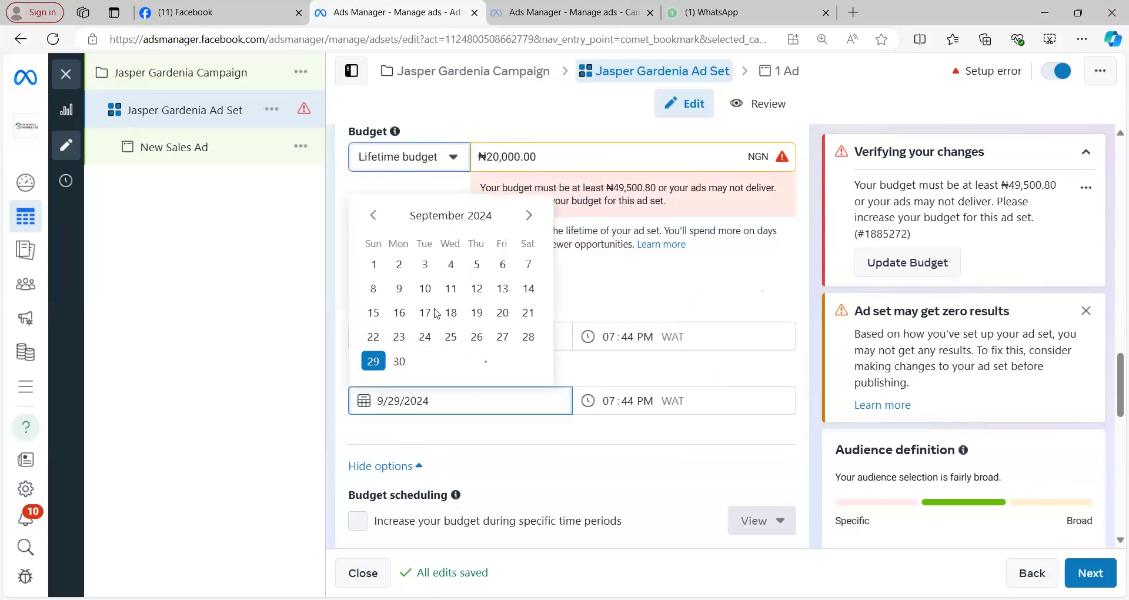
left_click(527, 266)
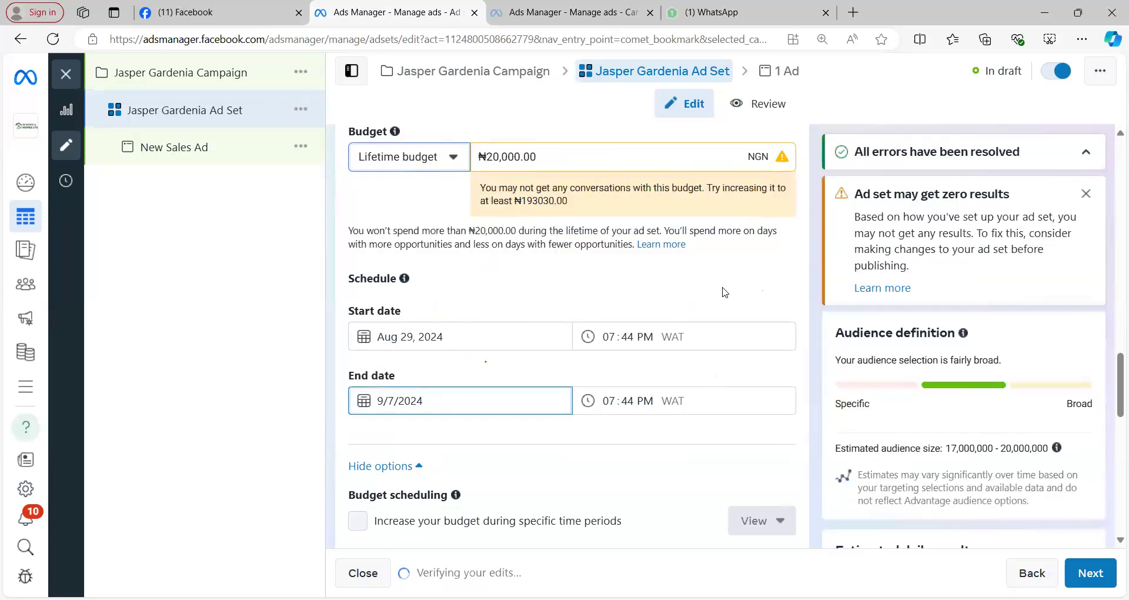
left_click(758, 284)
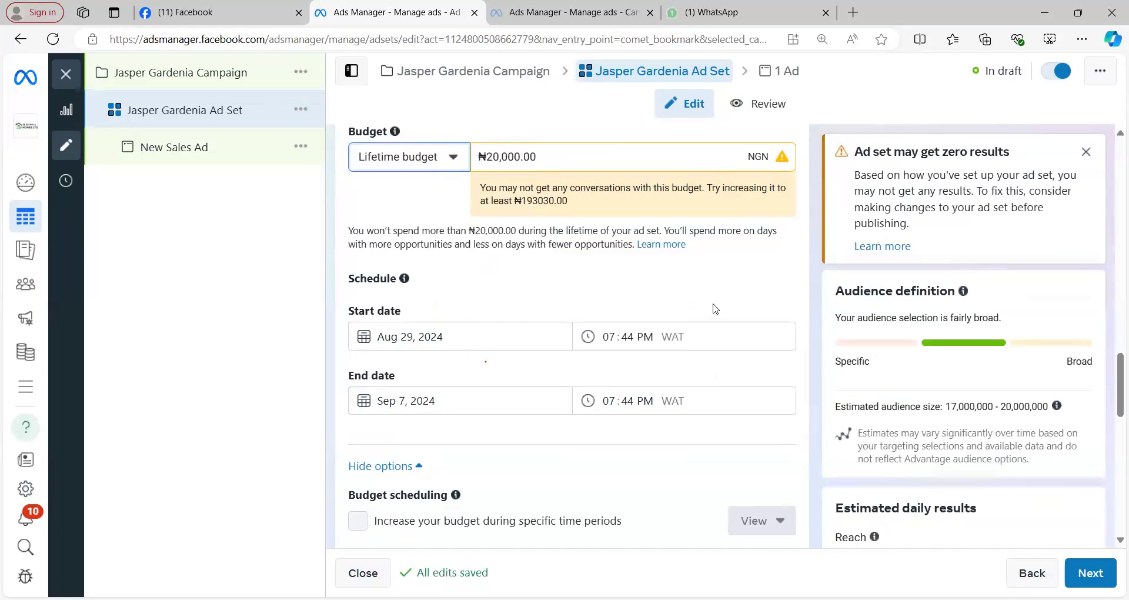
Change the ad set to a daily budget of ₦3,000 and dismiss the zero-results warning.
scroll(716, 308, "up", 1)
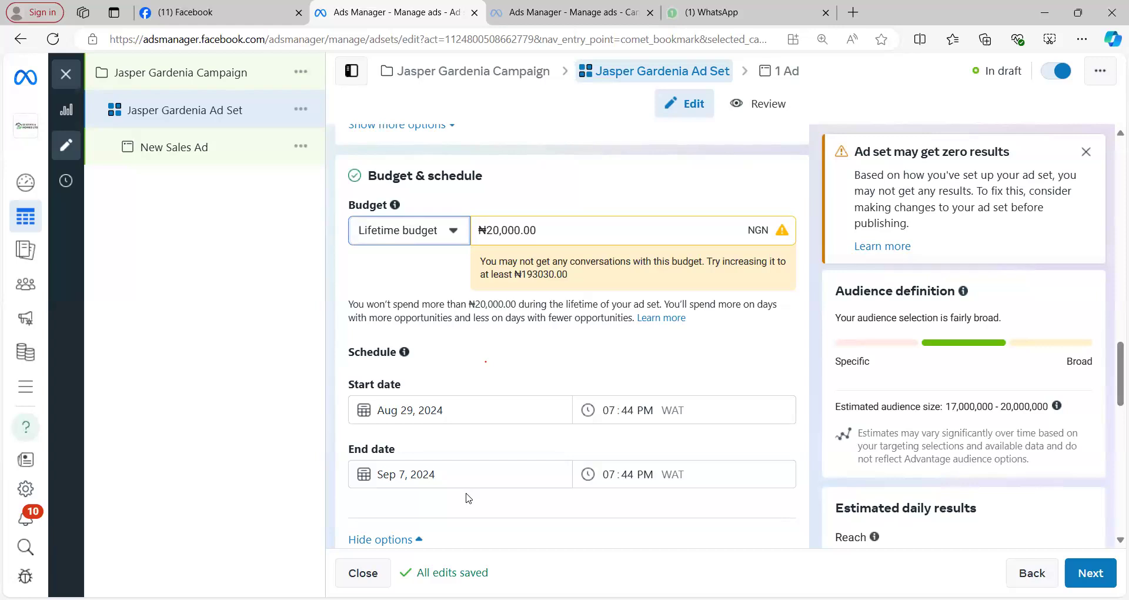
left_click(454, 231)
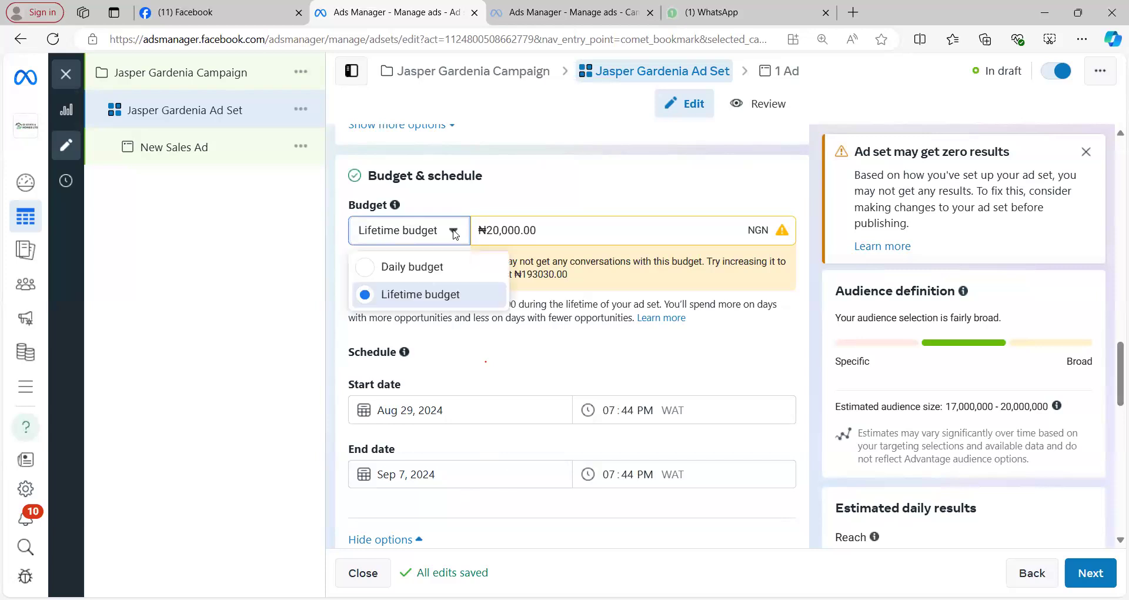
left_click(445, 268)
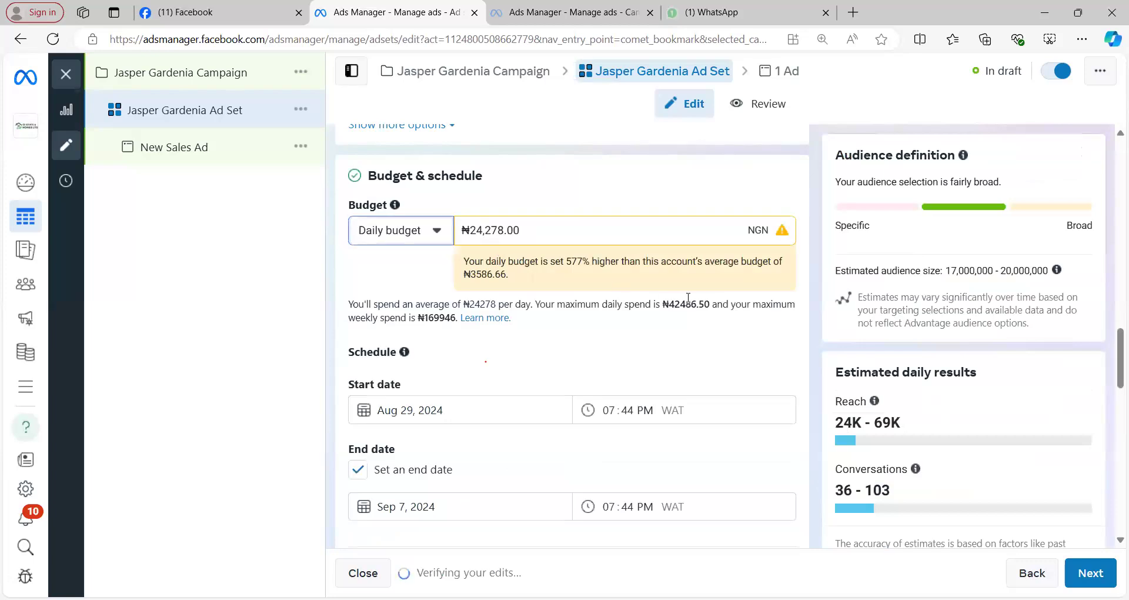
double_click(527, 231)
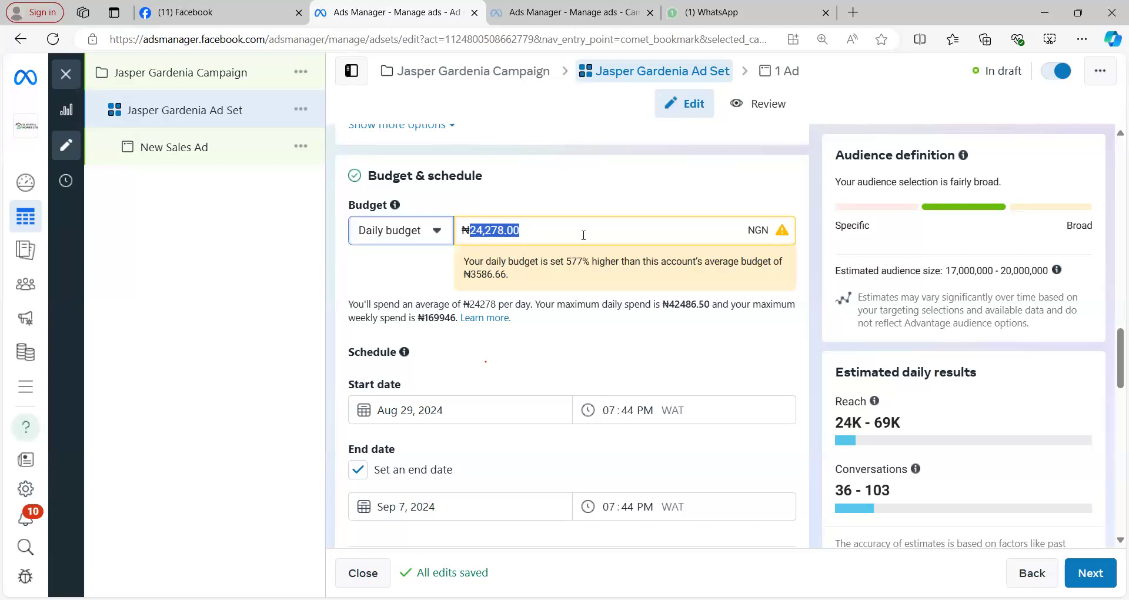
key("BackSpace")
type("3000")
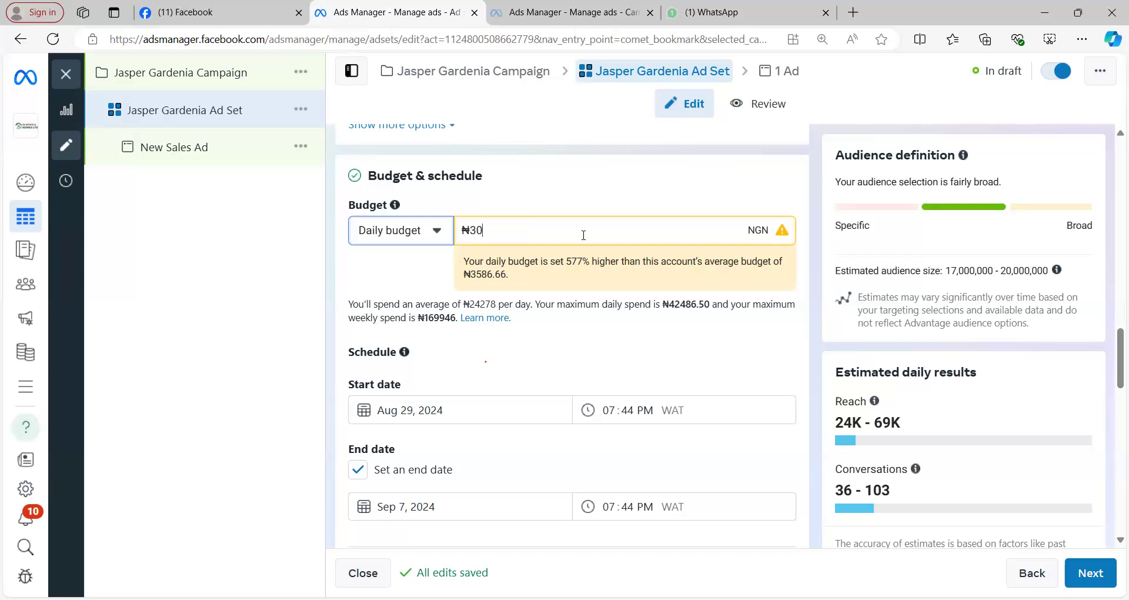
left_click(811, 206)
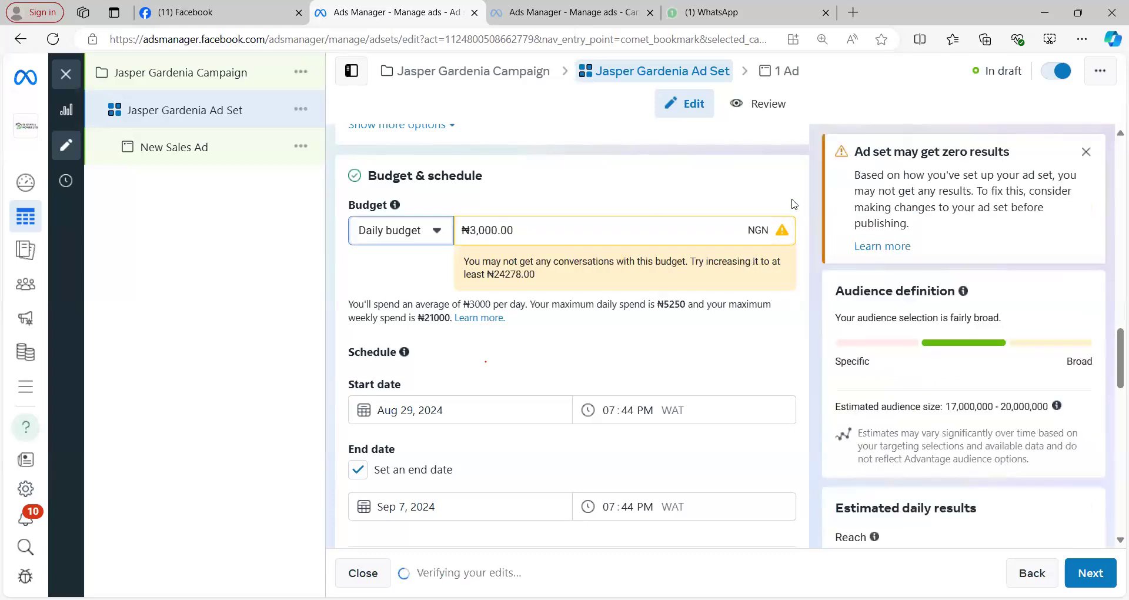
scroll(725, 387, "down", 1)
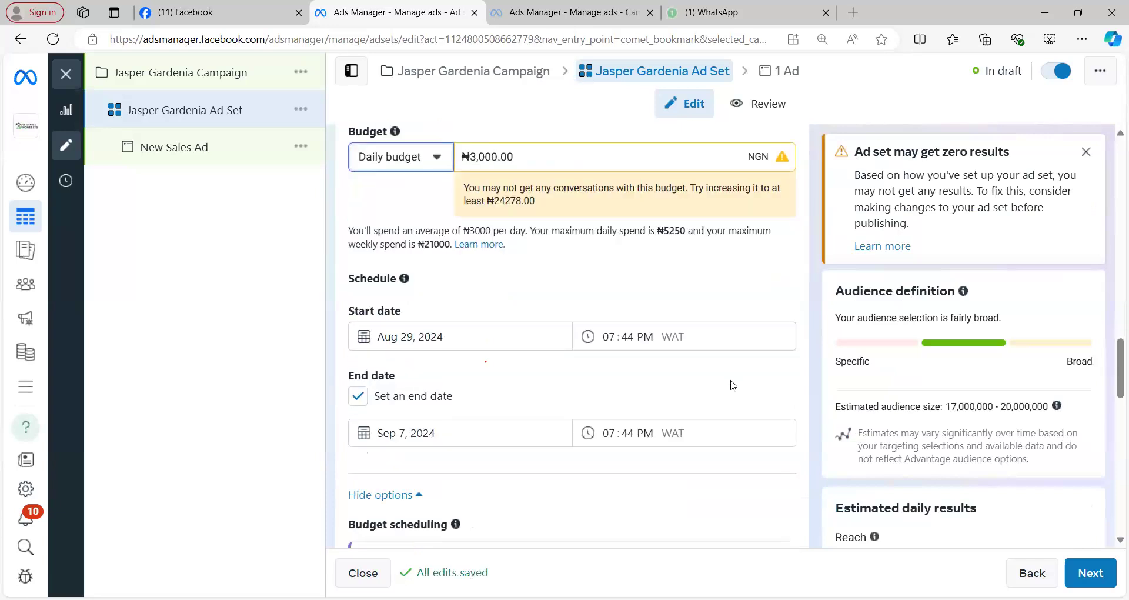
left_click(1086, 153)
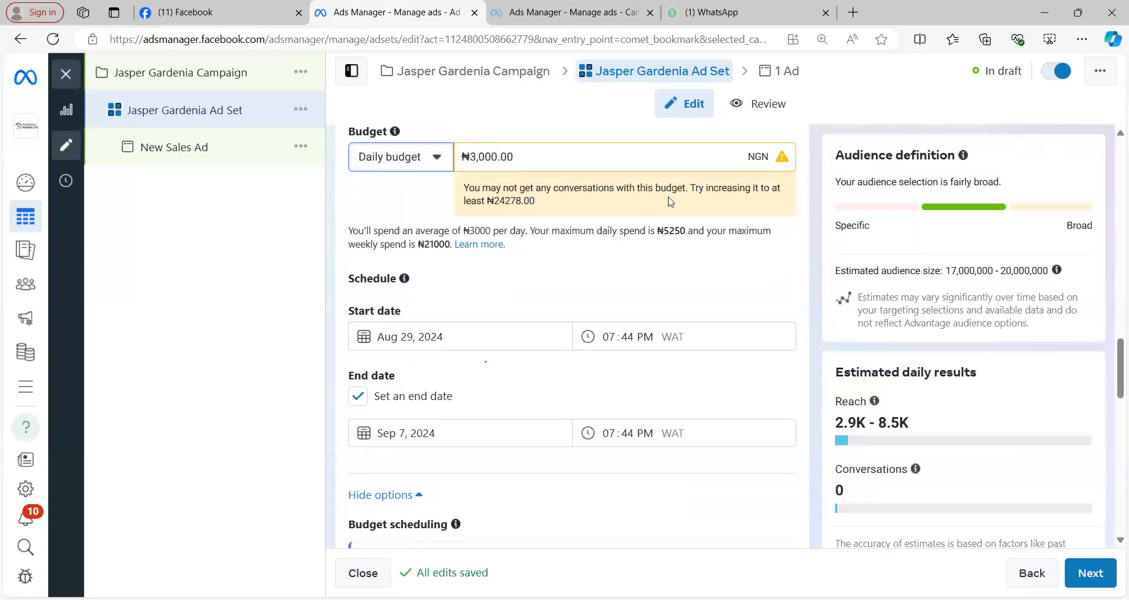
Examine the existing campaigns' results, reach, impressions, cost per result and amount spent in the other Ads Manager tab.
key("ctrl+Tab")
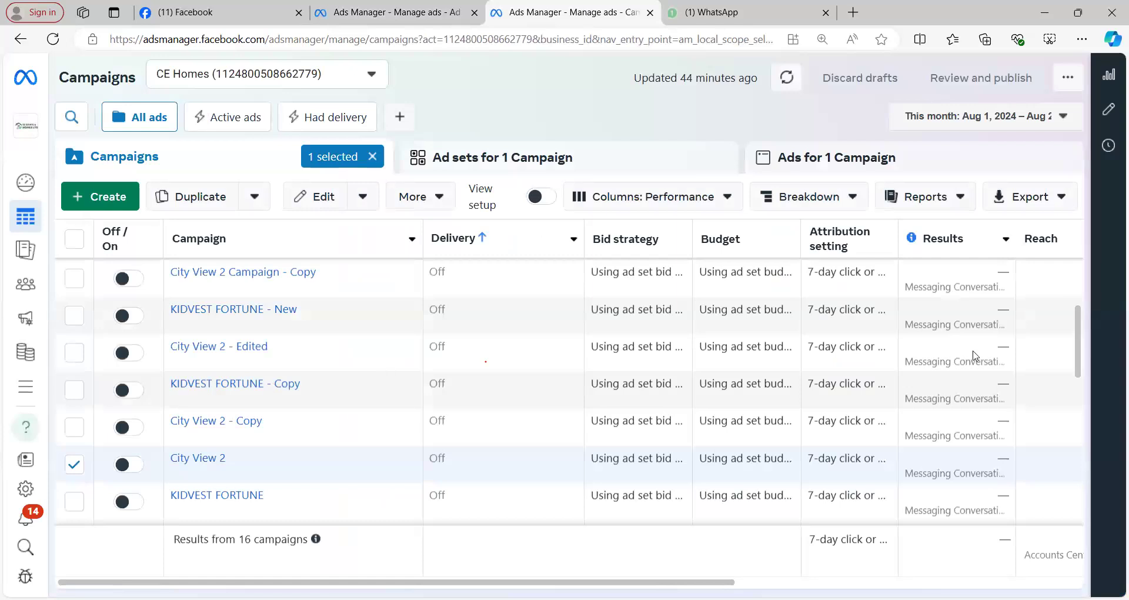
scroll(1021, 335, "up", 2)
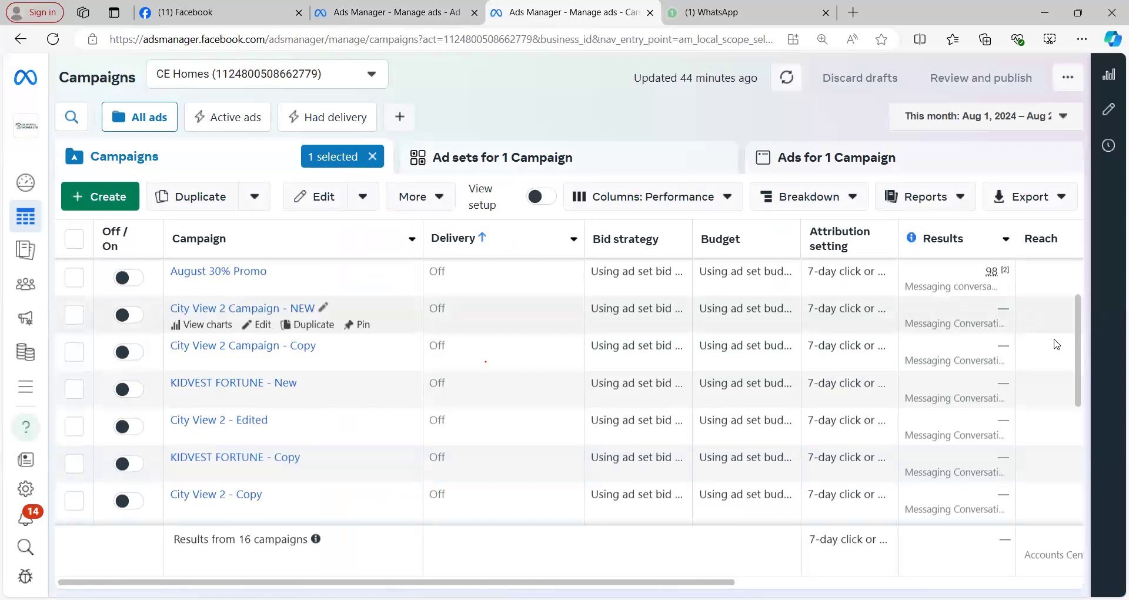
scroll(1059, 340, "up", 2)
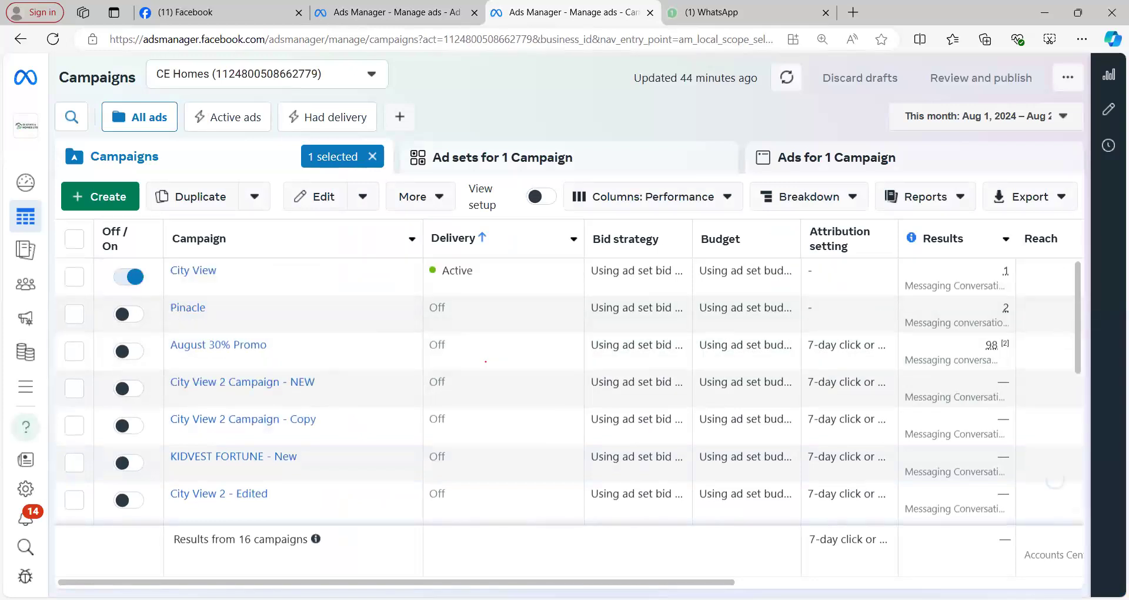
scroll(570, 403, "right", 5)
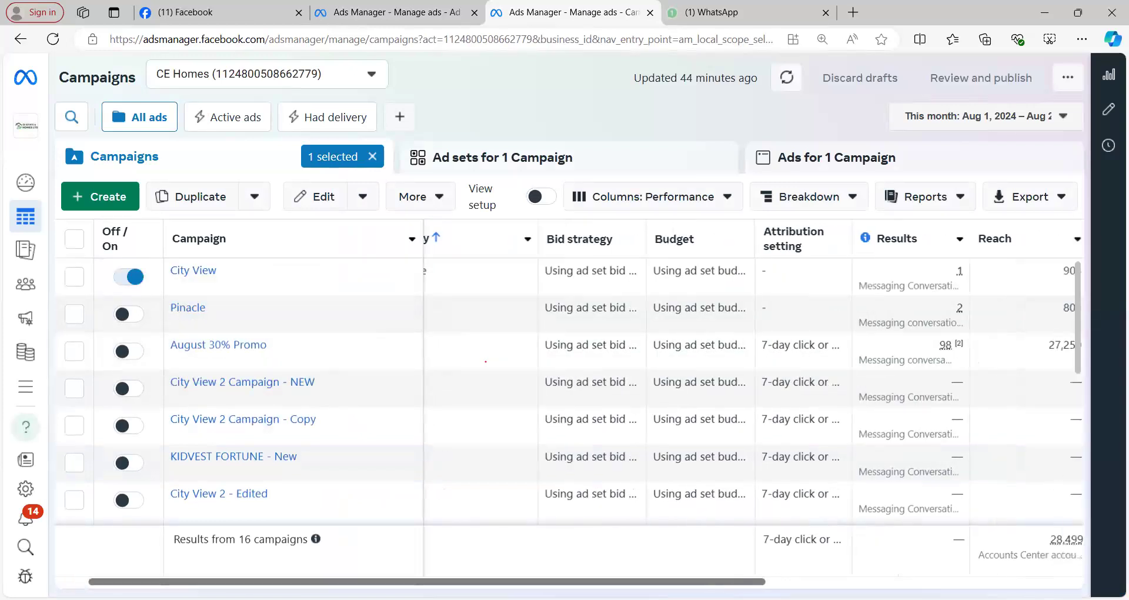
scroll(486, 361, "right", 2)
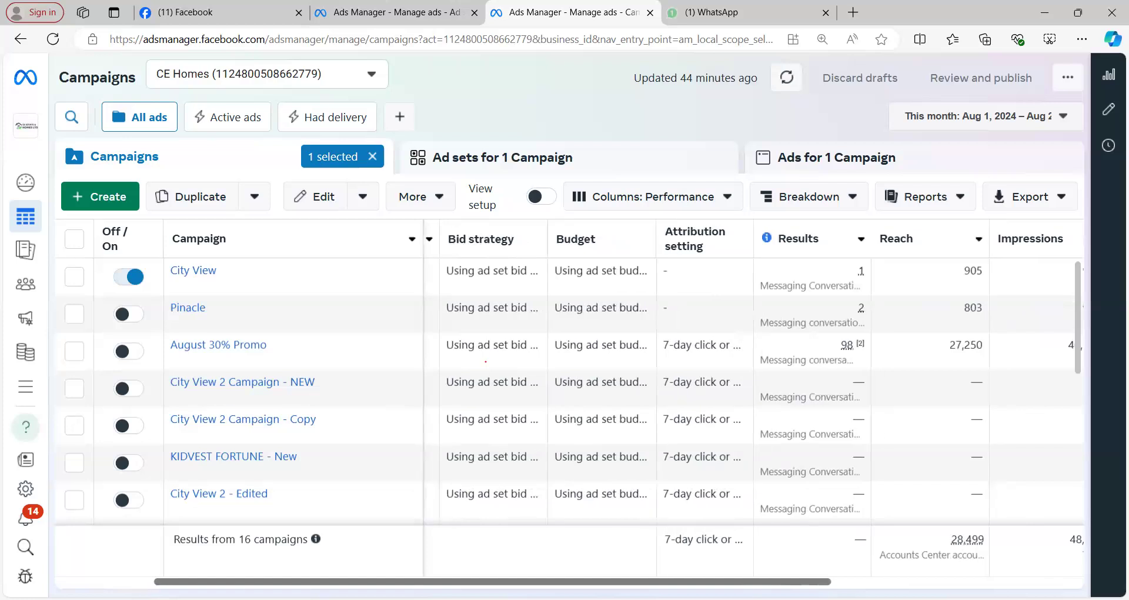
scroll(486, 361, "right", 3)
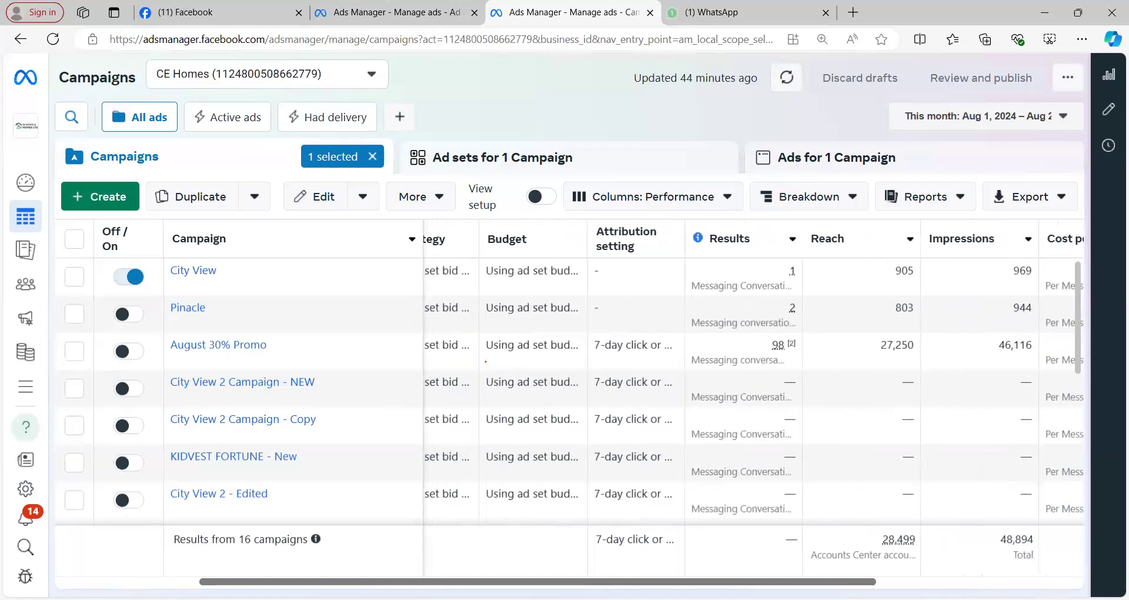
scroll(486, 361, "right", 3)
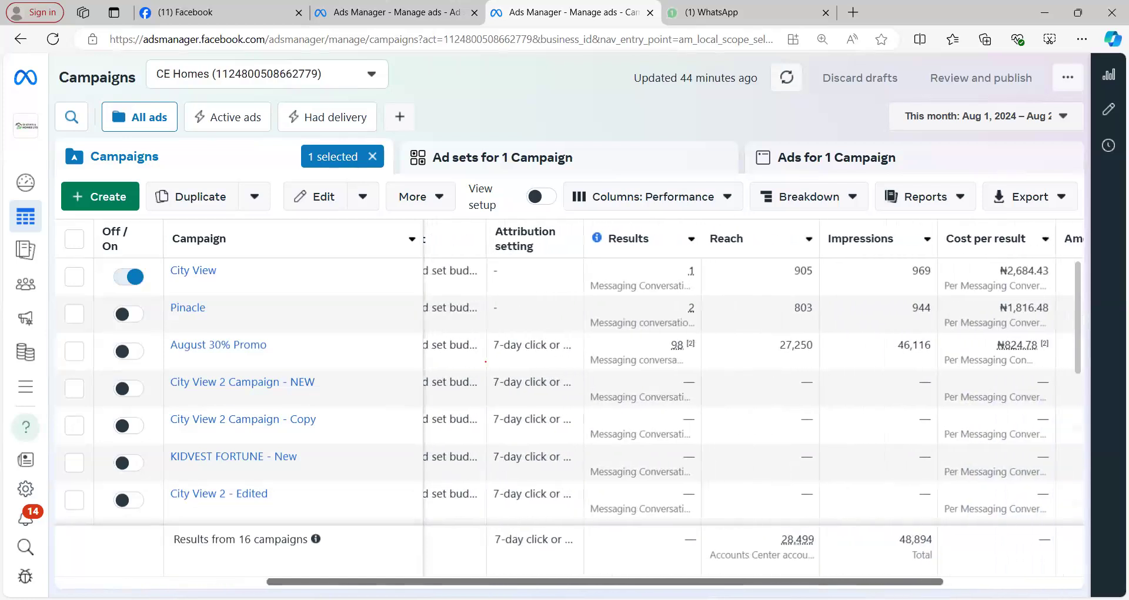
scroll(486, 361, "right", 4)
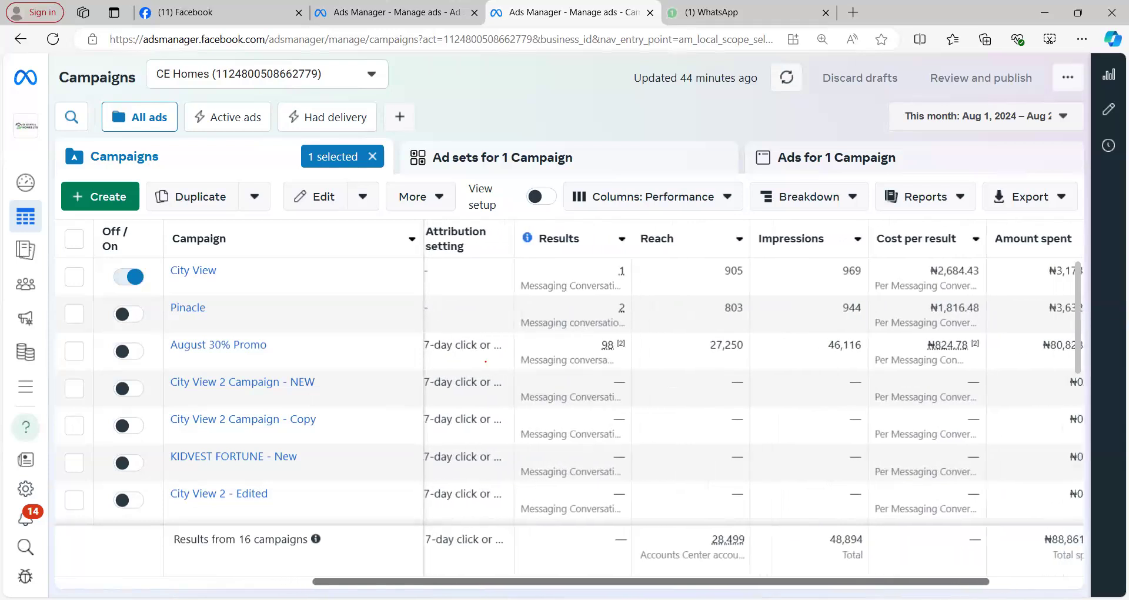
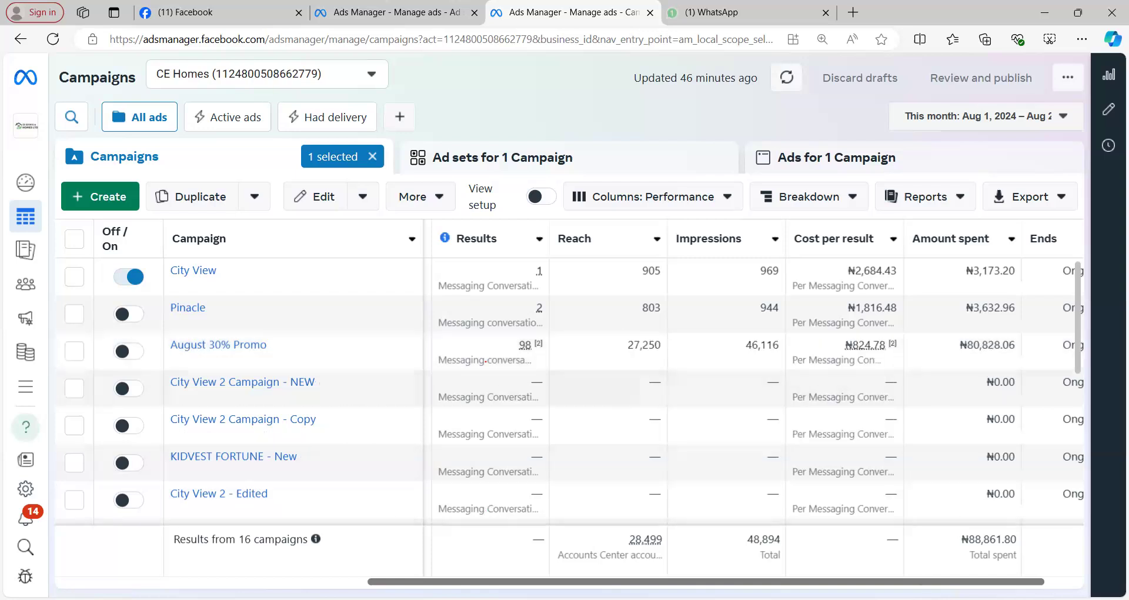
Return to the Jasper Gardenia ad set draft and remove its end date from the schedule.
scroll(706, 400, "left", 3)
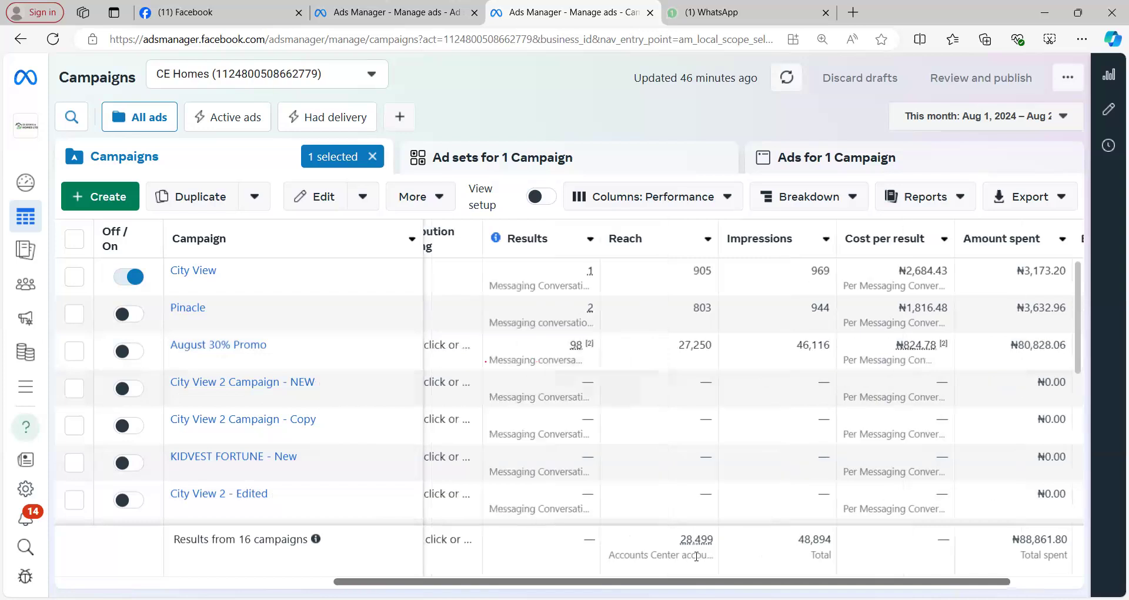
left_click(375, 12)
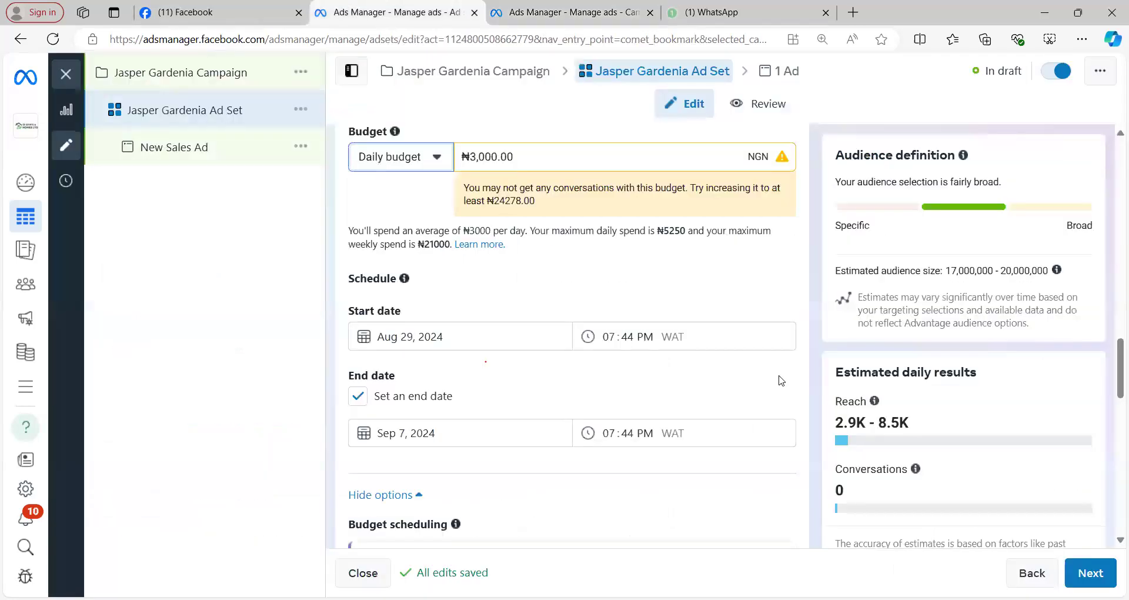
left_click(358, 398)
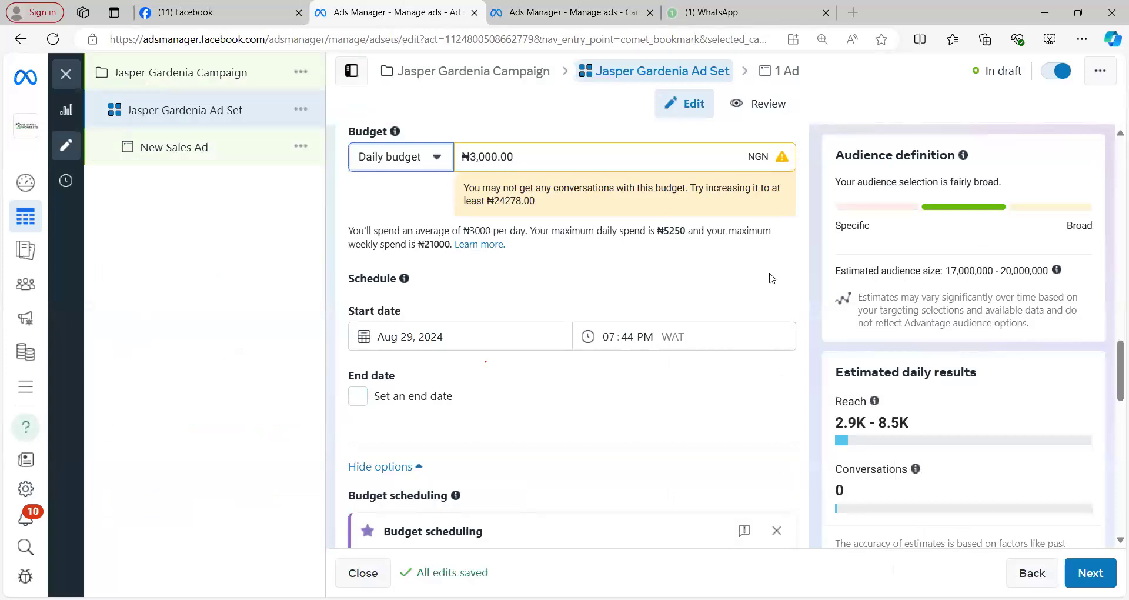
Switch the ad set from Advantage+ audience to the original audience options.
scroll(772, 278, "down", 2)
scroll(779, 270, "down", 2)
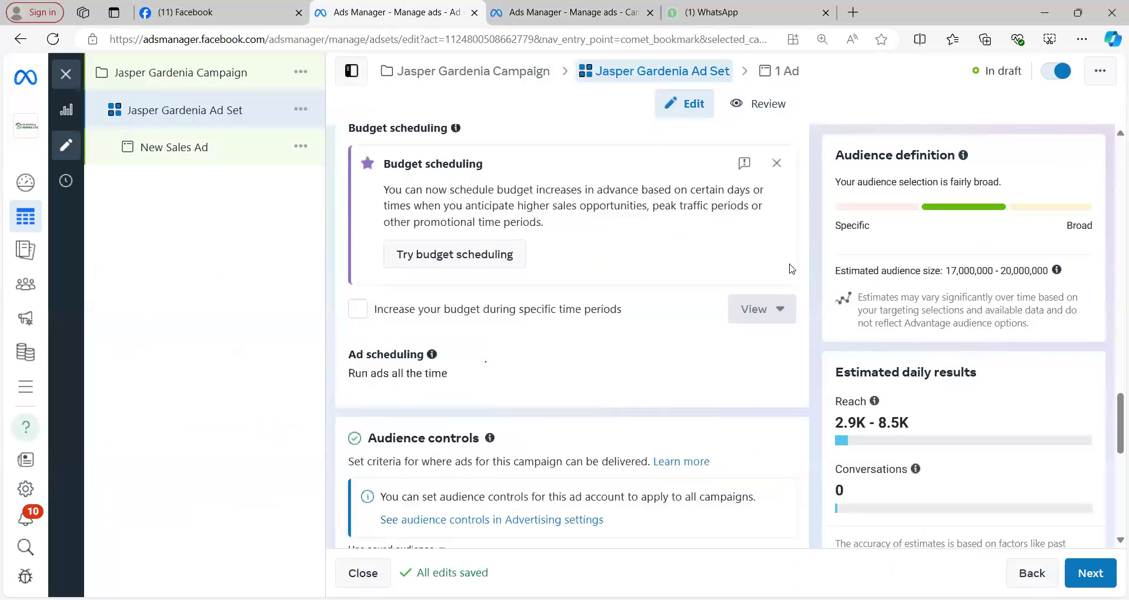
scroll(808, 269, "down", 1)
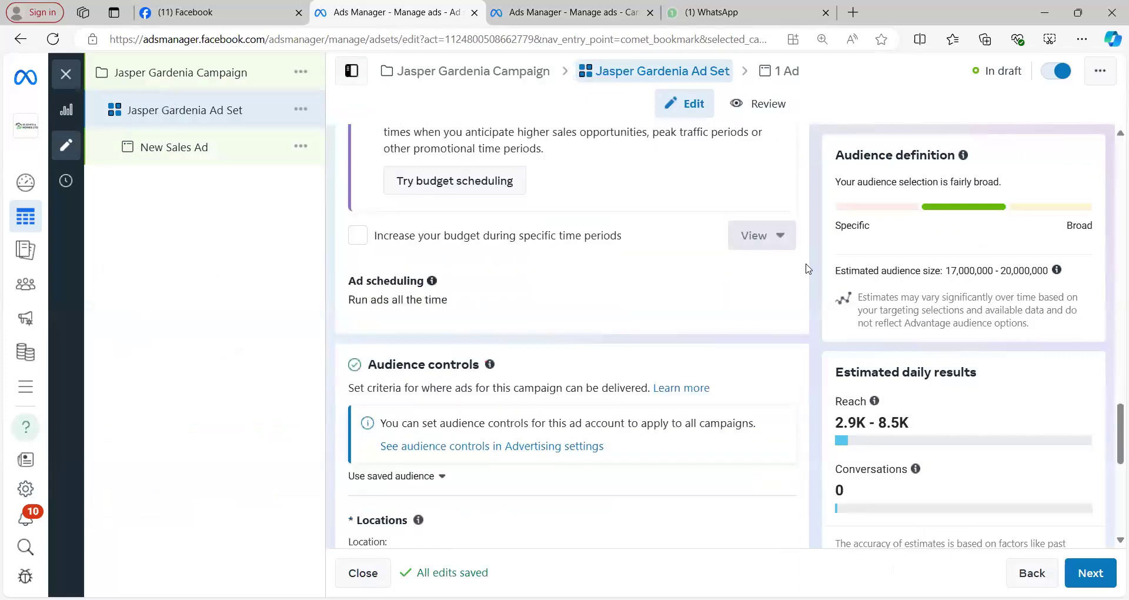
scroll(808, 269, "down", 2)
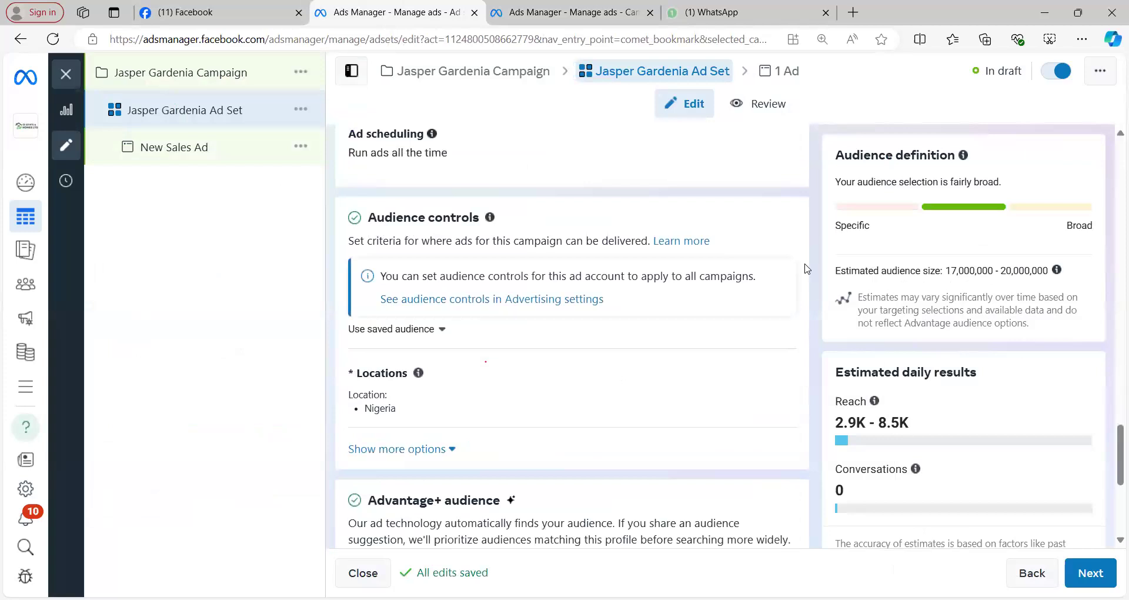
scroll(794, 269, "down", 2)
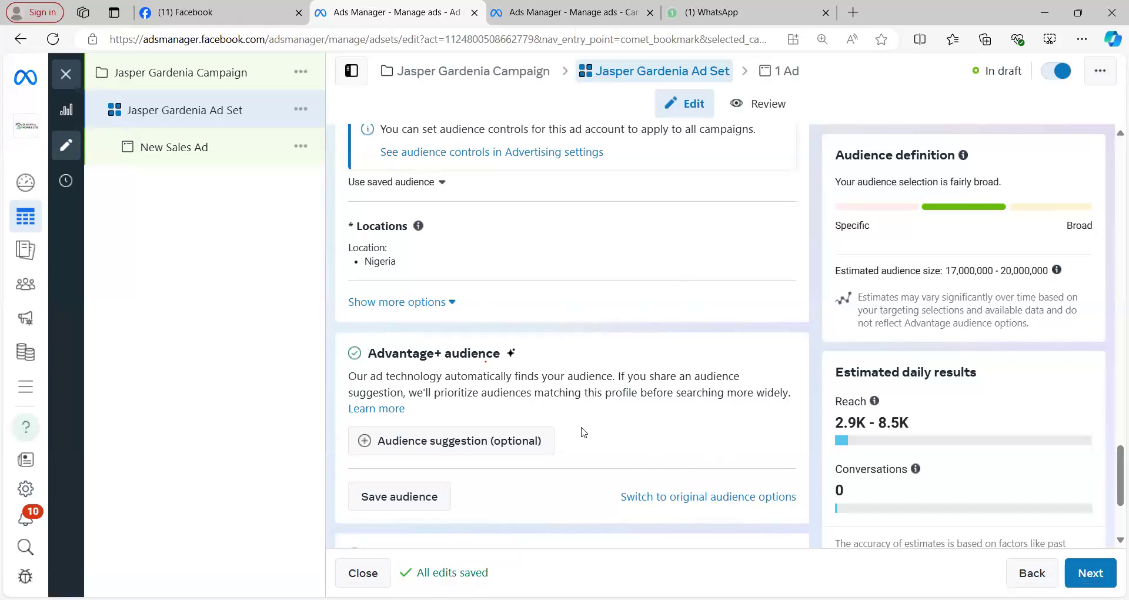
left_click(704, 502)
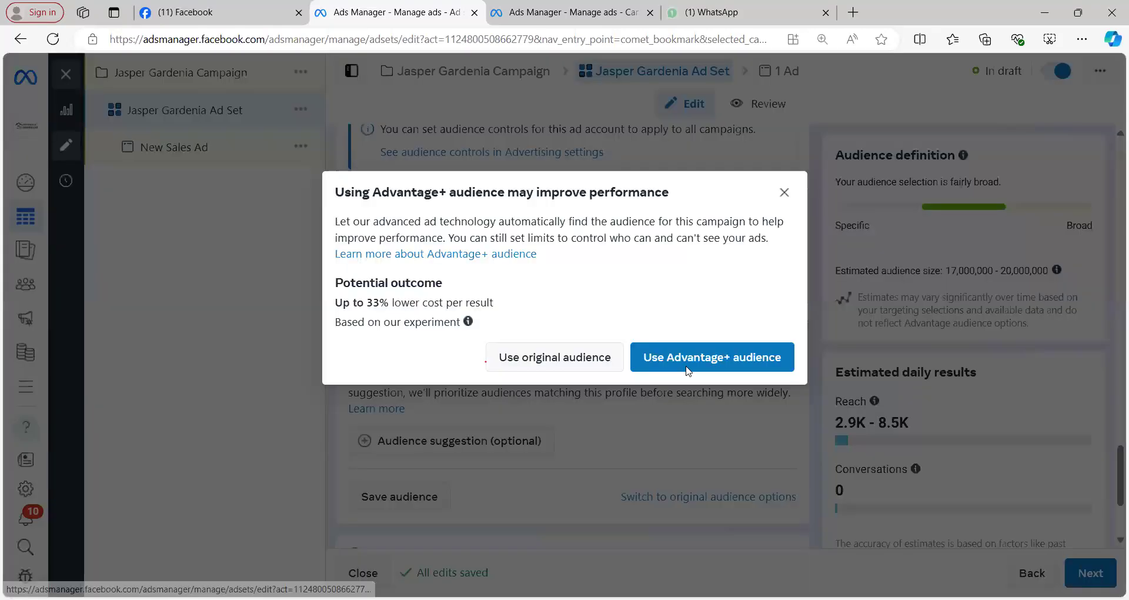
left_click(591, 366)
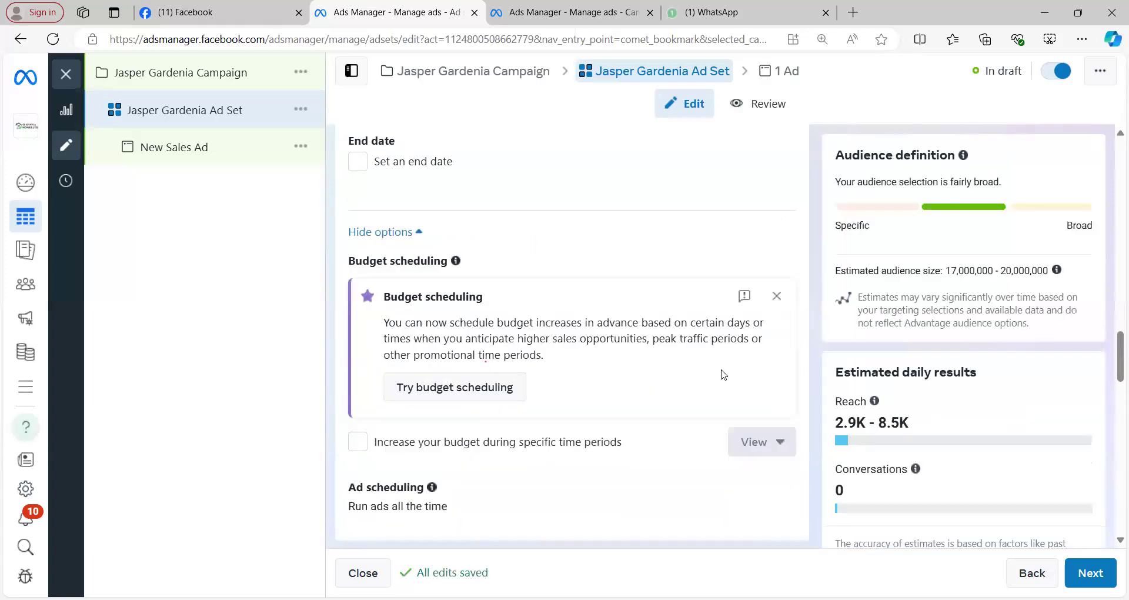
Check the list of saved audiences and dismiss the Advantage lookalike notice.
scroll(724, 370, "up", 3)
scroll(723, 365, "down", 10)
scroll(723, 368, "down", 3)
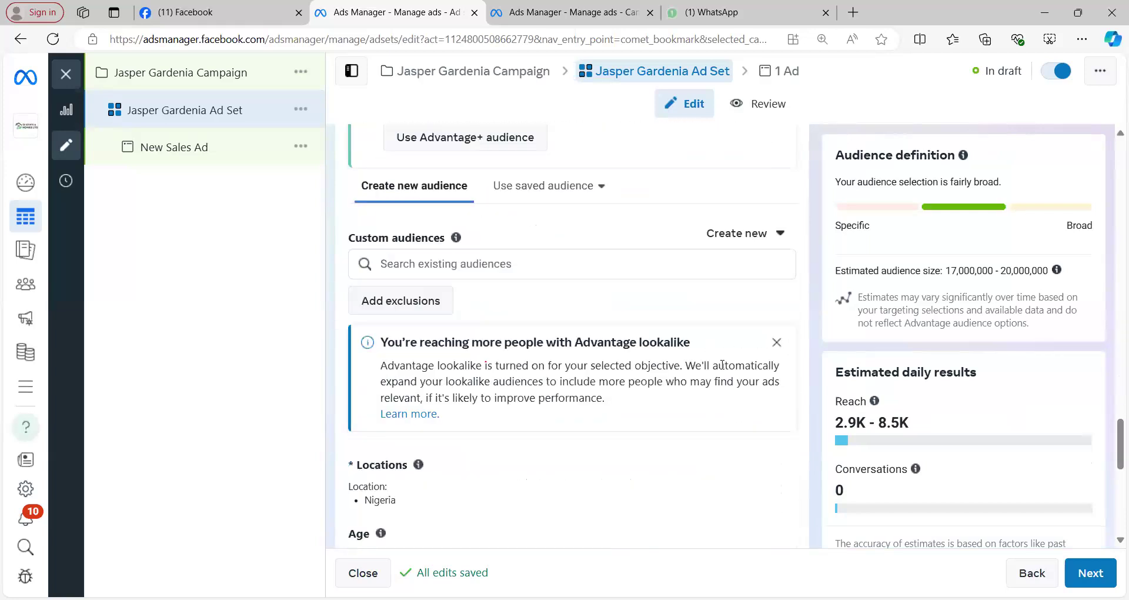
left_click(591, 187)
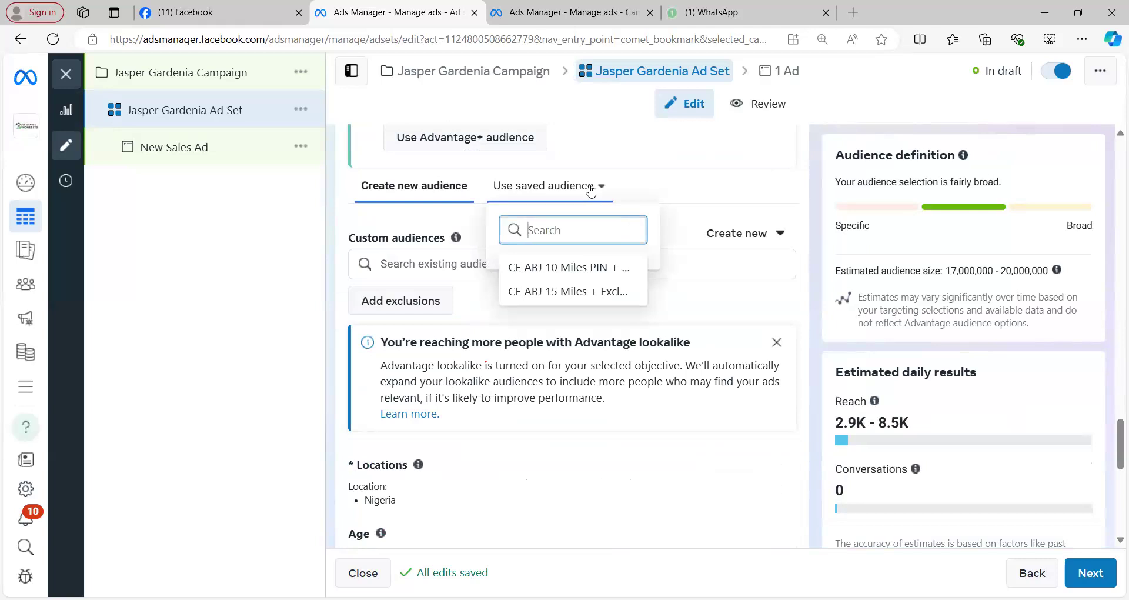
left_click(590, 187)
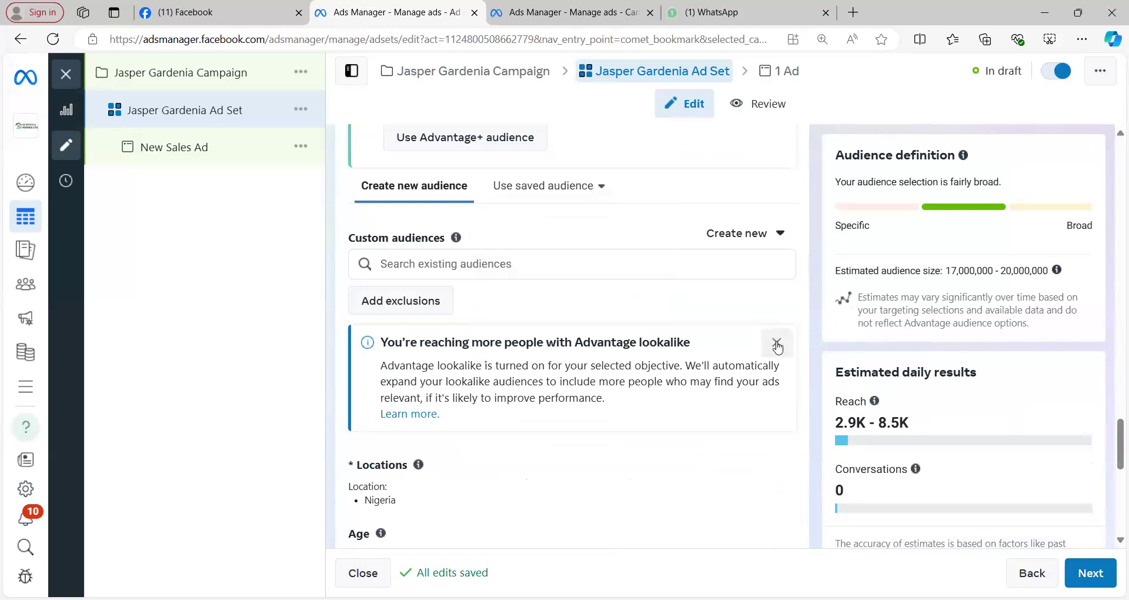
left_click(776, 342)
Replace Nigeria in the audience locations with the city of Lagos, Lagos State.
scroll(729, 342, "down", 3)
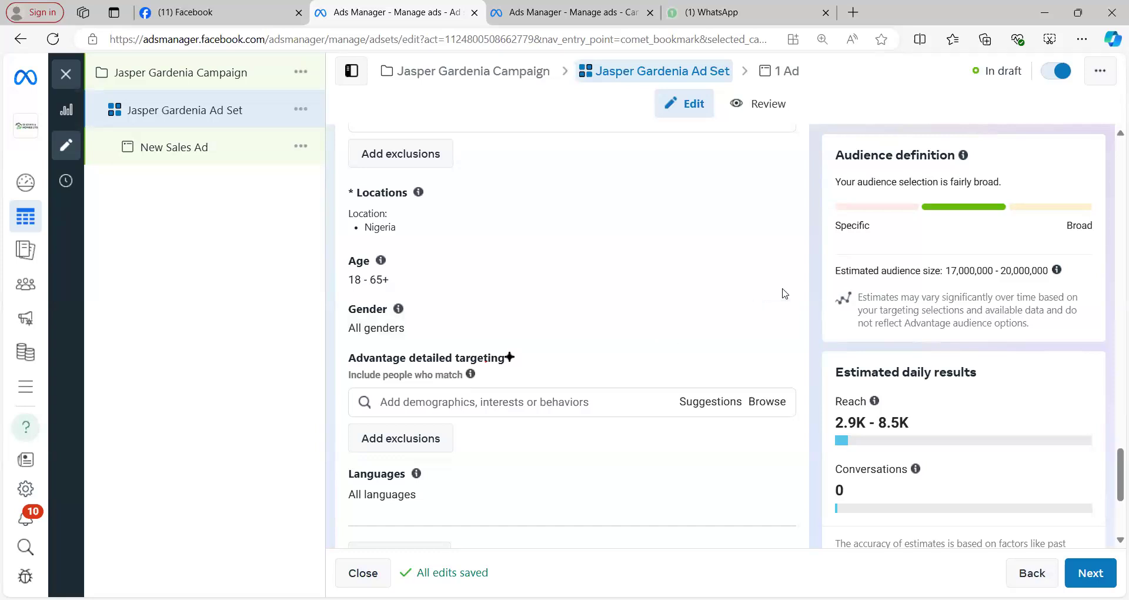
left_click(774, 265)
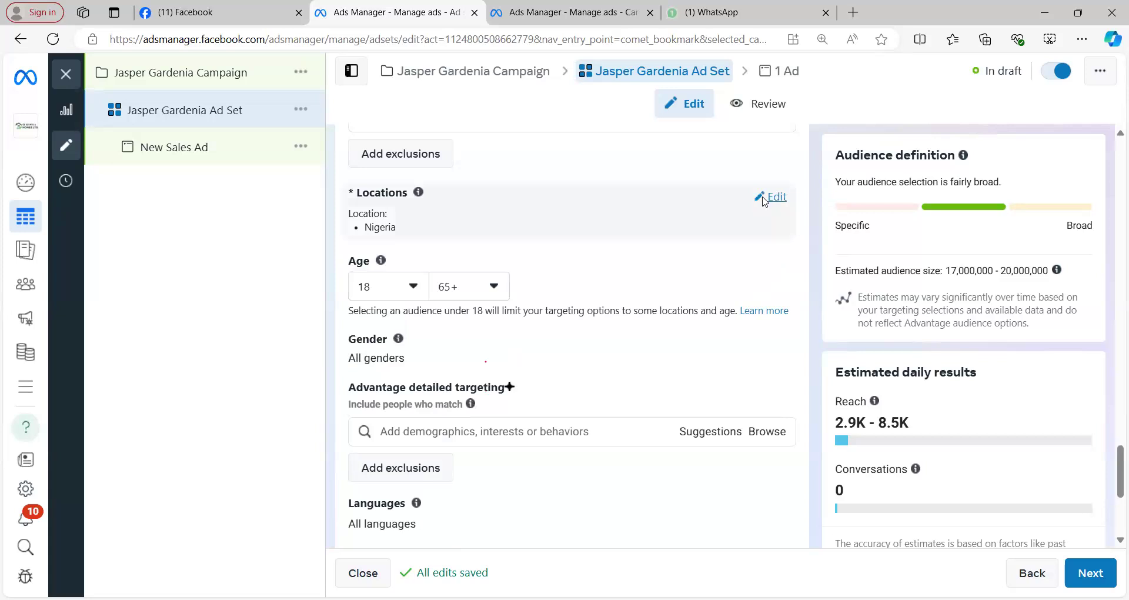
left_click(764, 201)
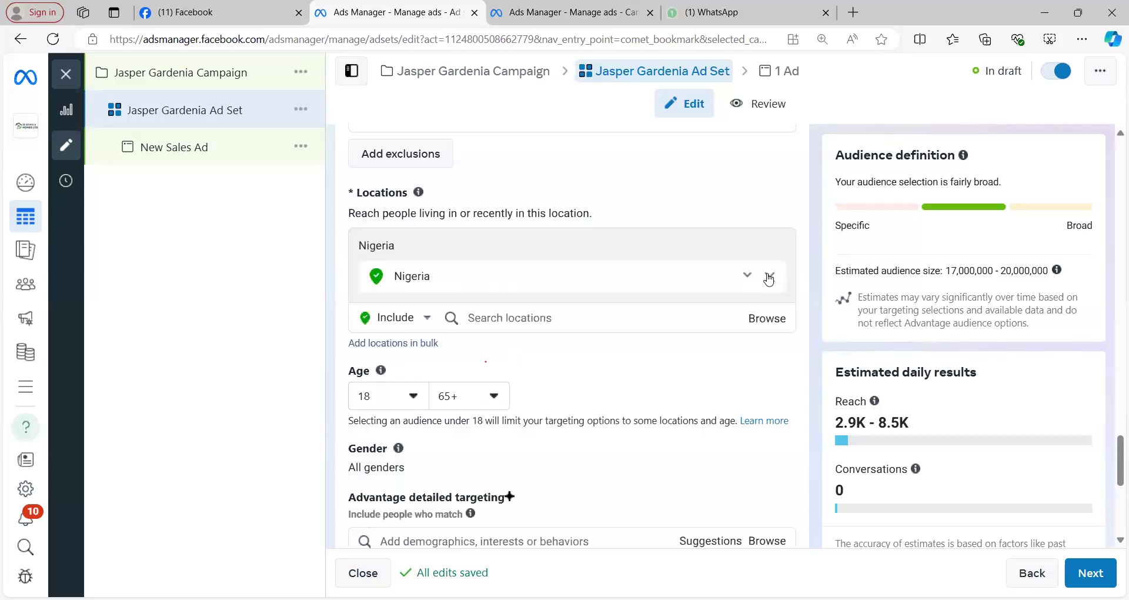
left_click(769, 277)
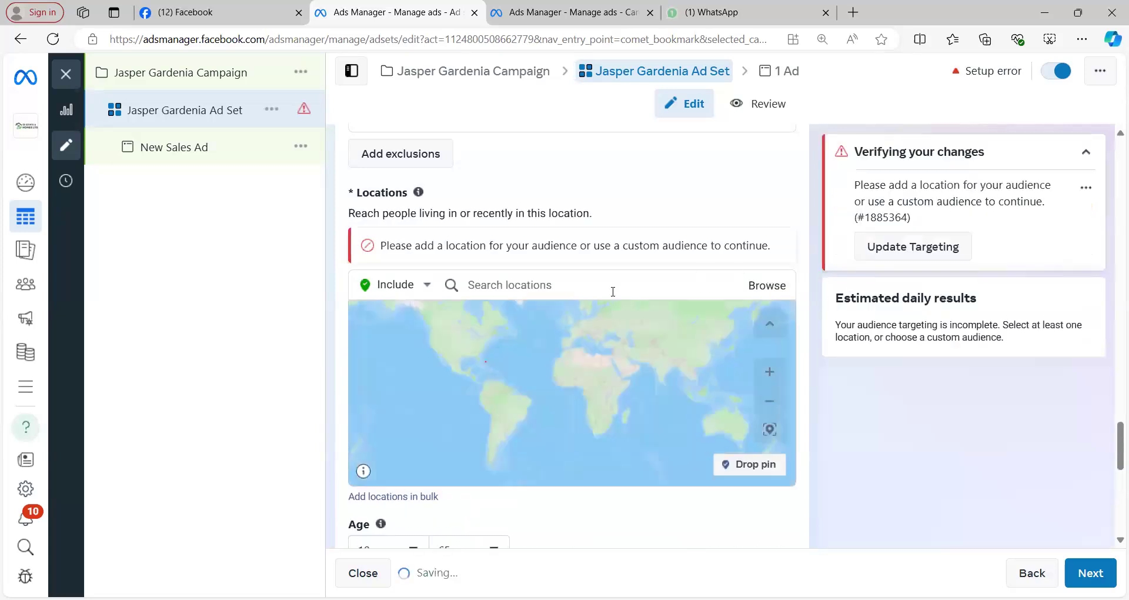
left_click(596, 283)
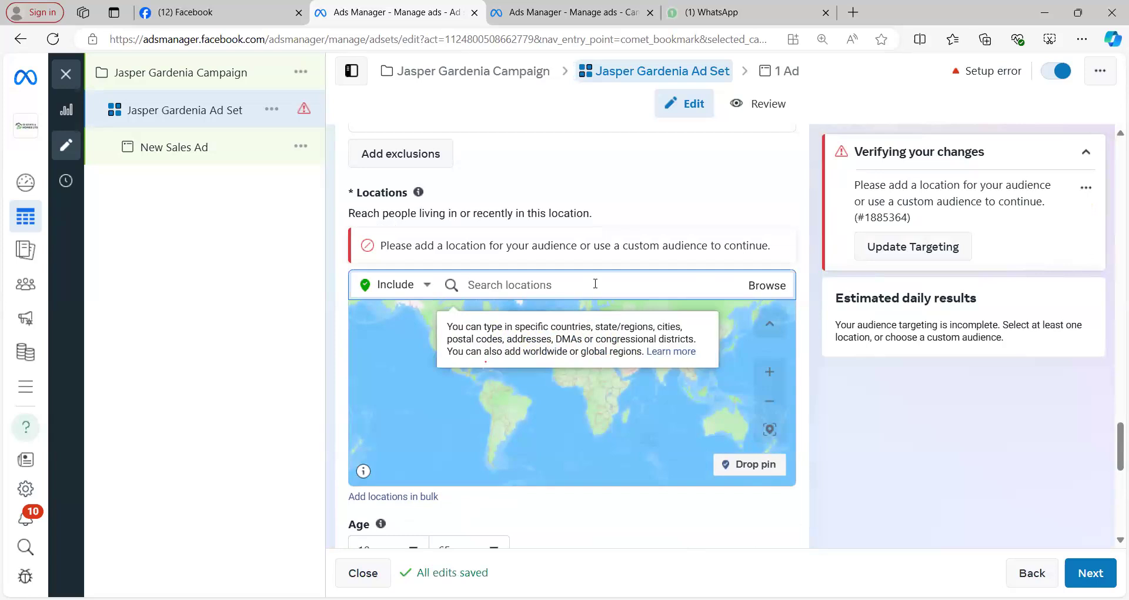
type("L")
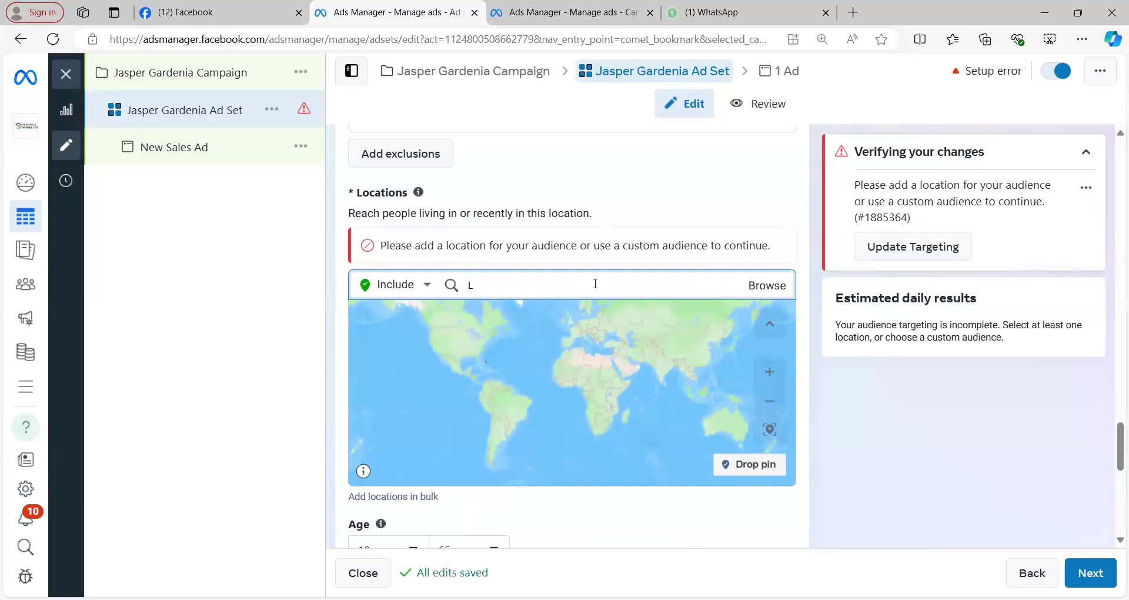
type("agos")
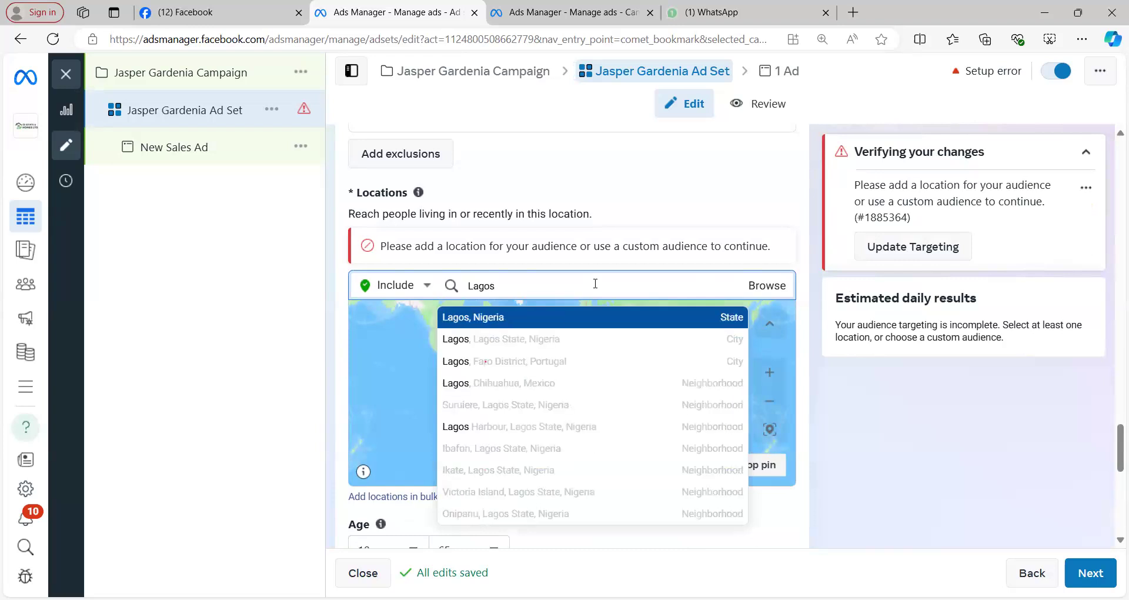
left_click(630, 340)
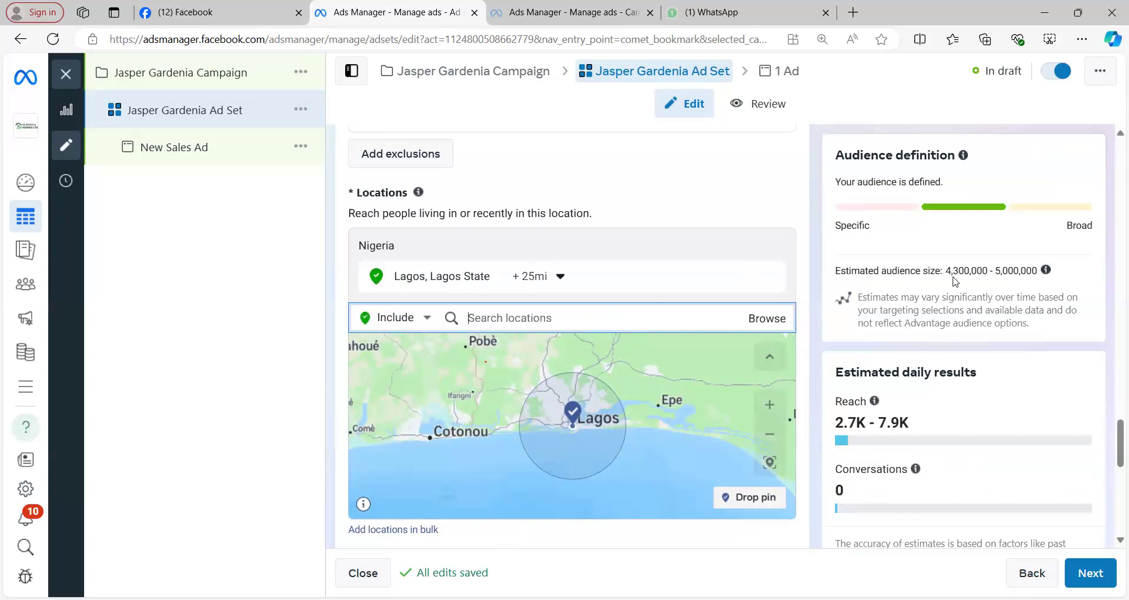
Set the audience age range from 40 to 60.
scroll(676, 286, "down", 3)
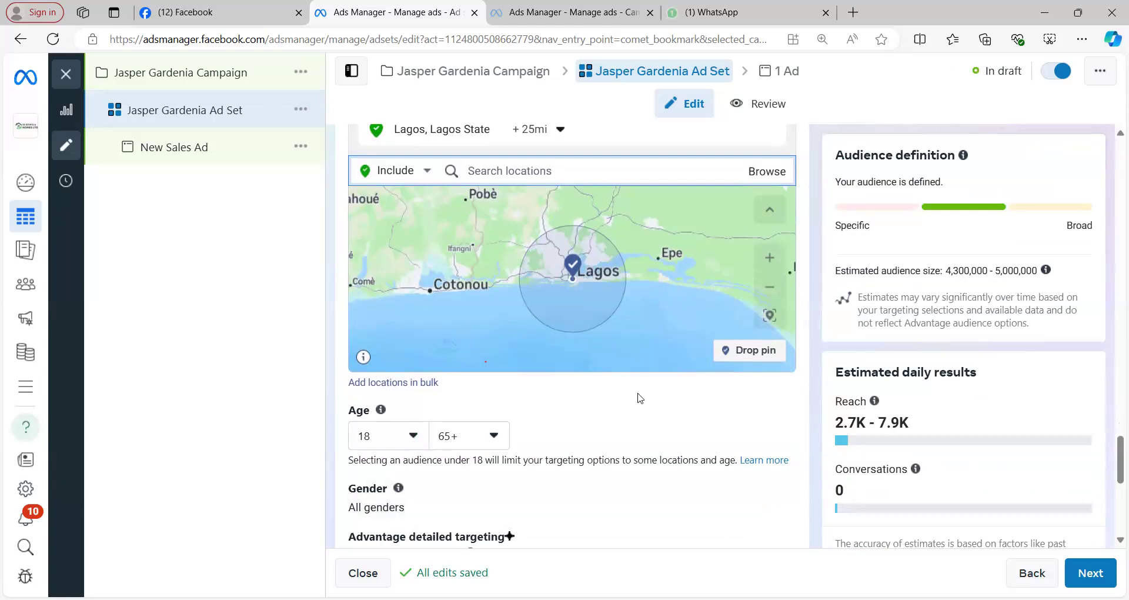
scroll(640, 398, "down", 3)
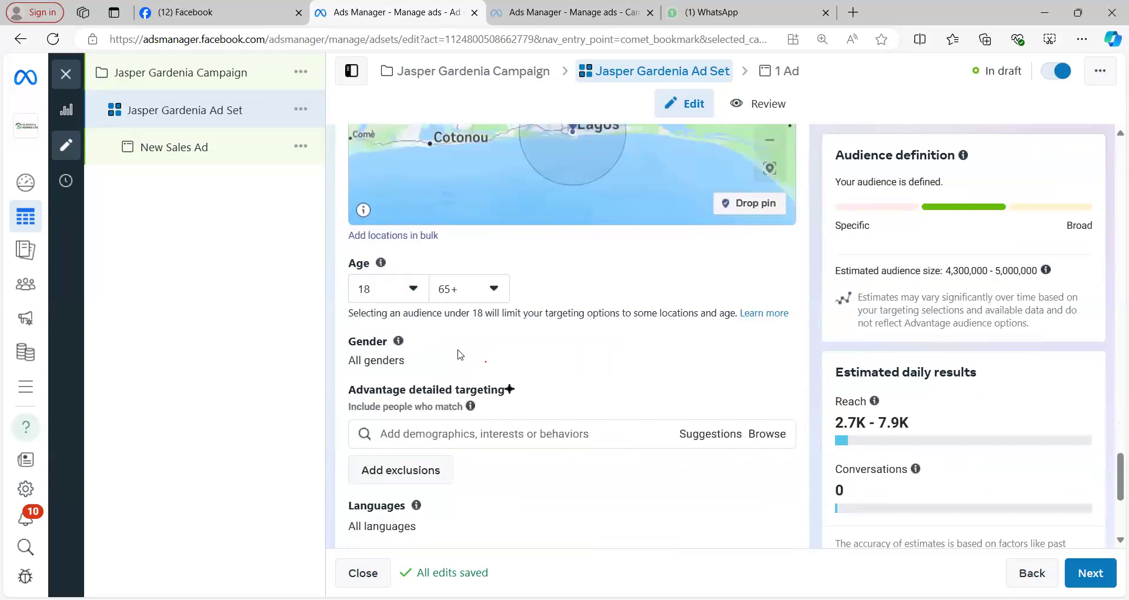
left_click(412, 290)
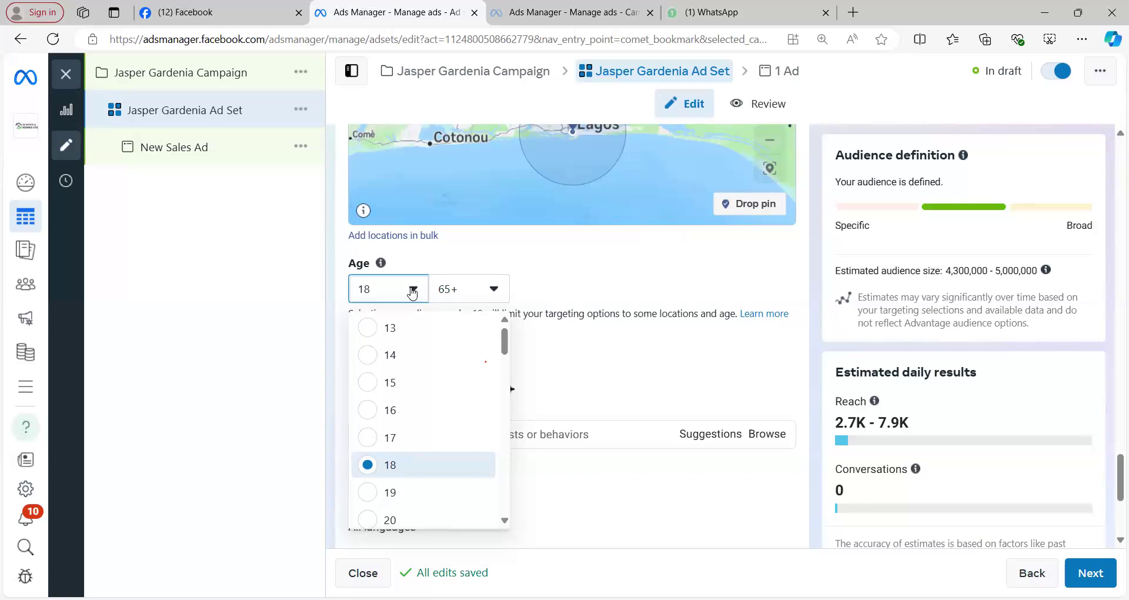
scroll(429, 376, "down", 3)
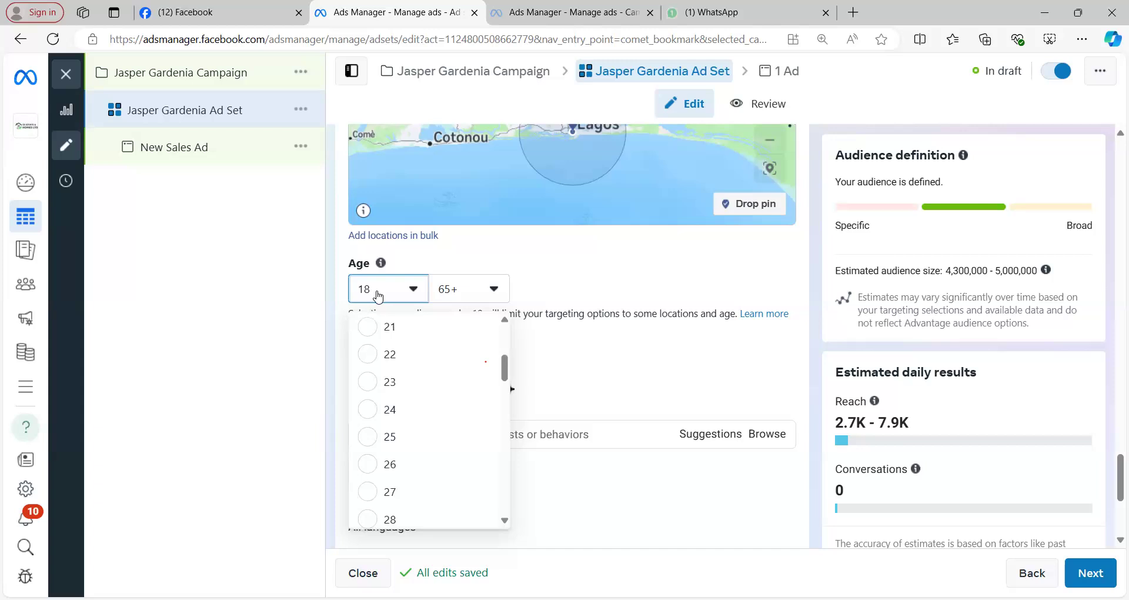
scroll(451, 385, "down", 4)
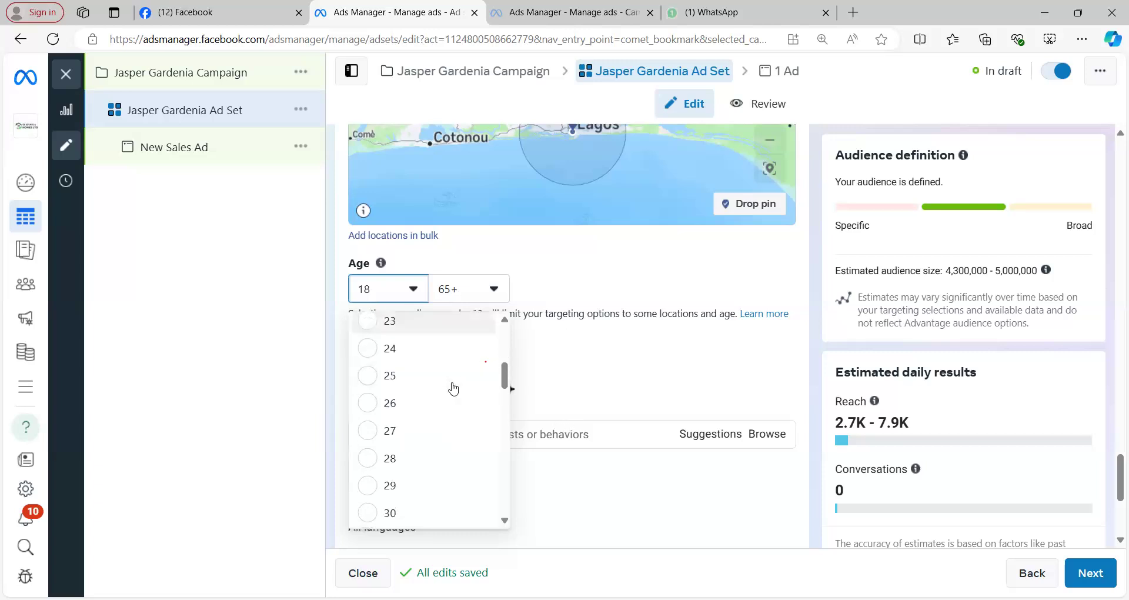
scroll(453, 388, "down", 4)
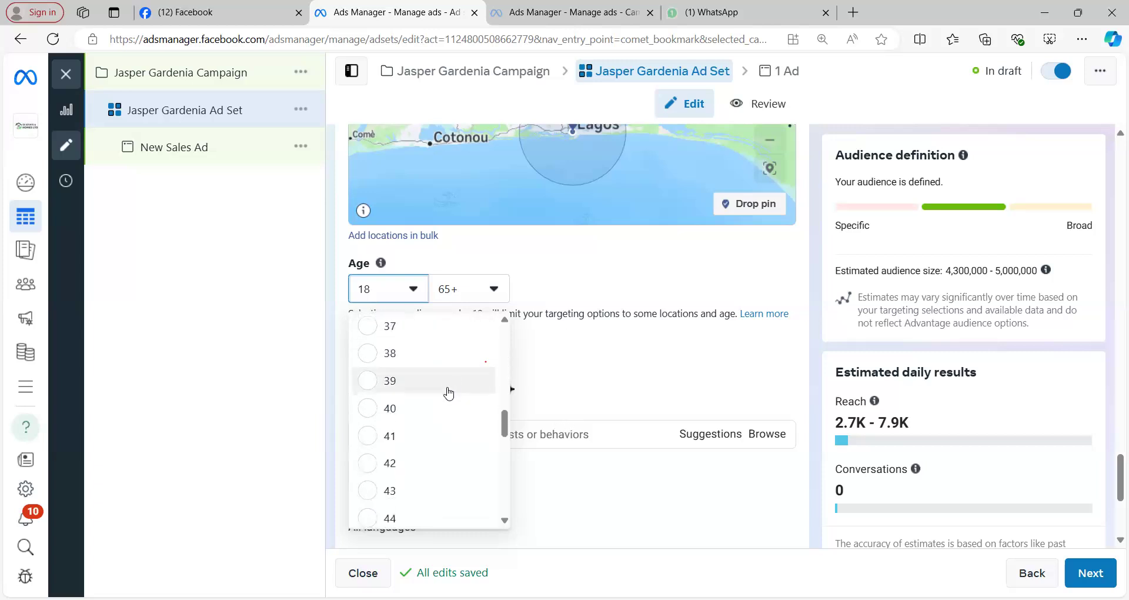
left_click(418, 409)
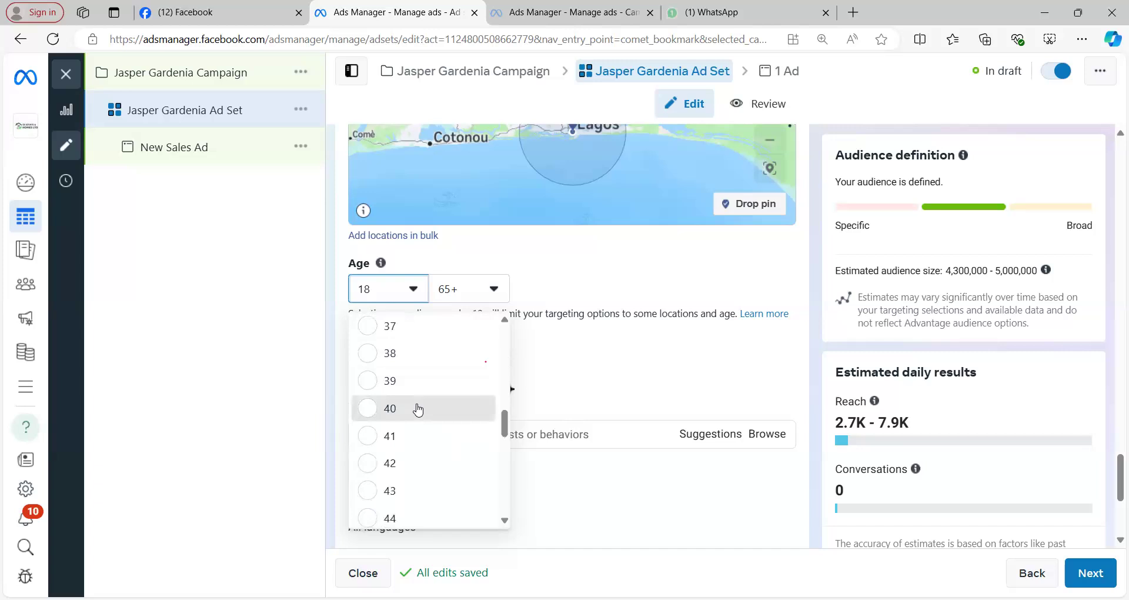
left_click(498, 290)
left_click(482, 384)
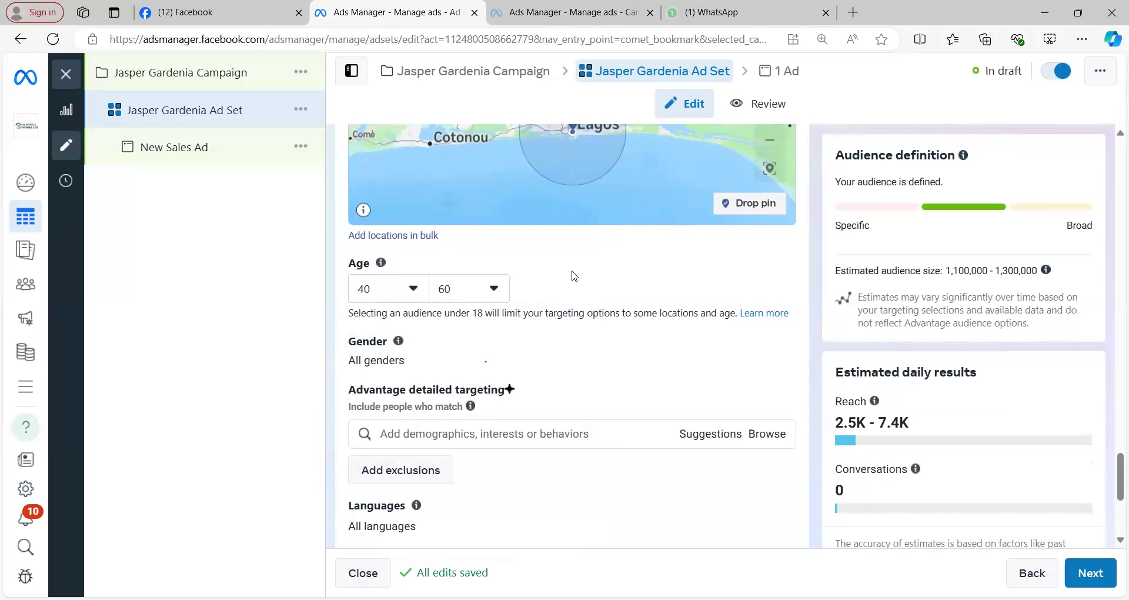
Review the audience's location, age, gender and detailed targeting settings alongside the estimated audience size.
scroll(652, 359, "up", 6)
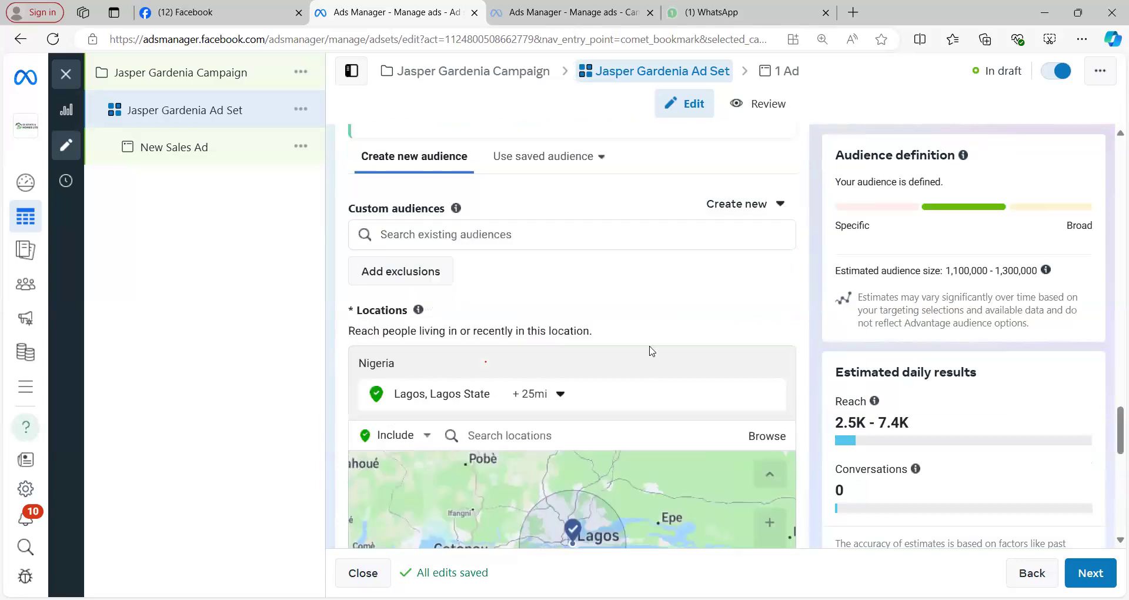
scroll(650, 315, "down", 3)
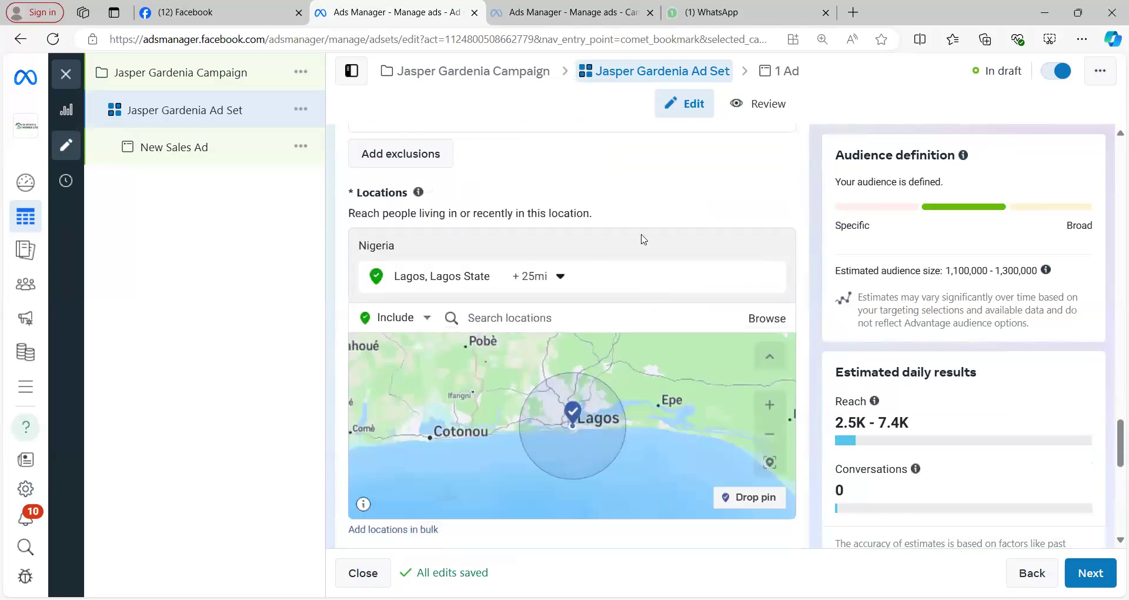
scroll(642, 343, "down", 3)
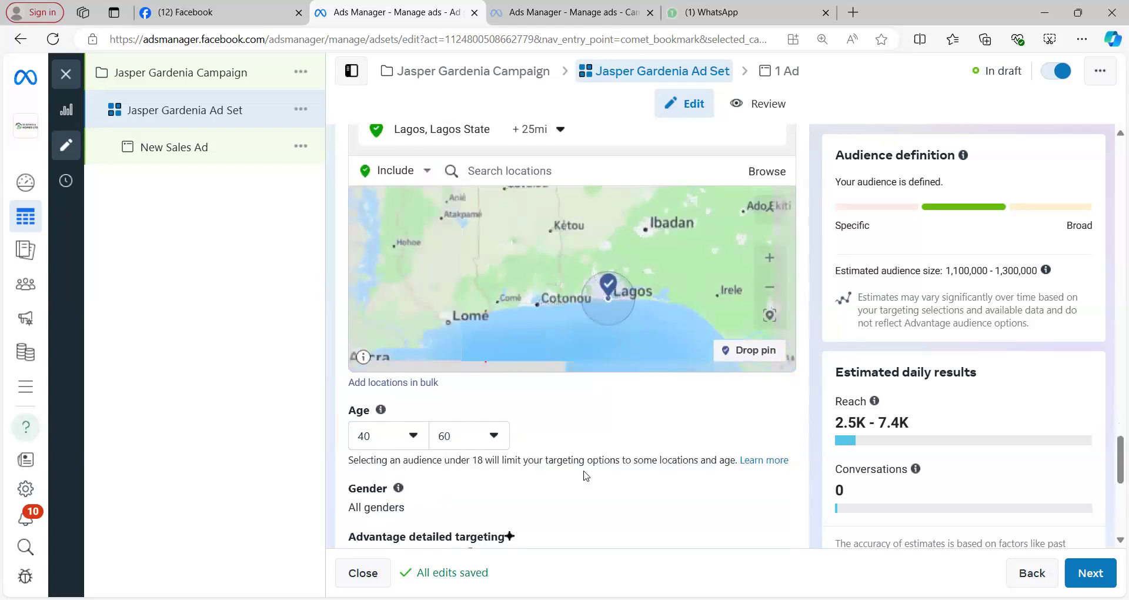
scroll(586, 475, "down", 4)
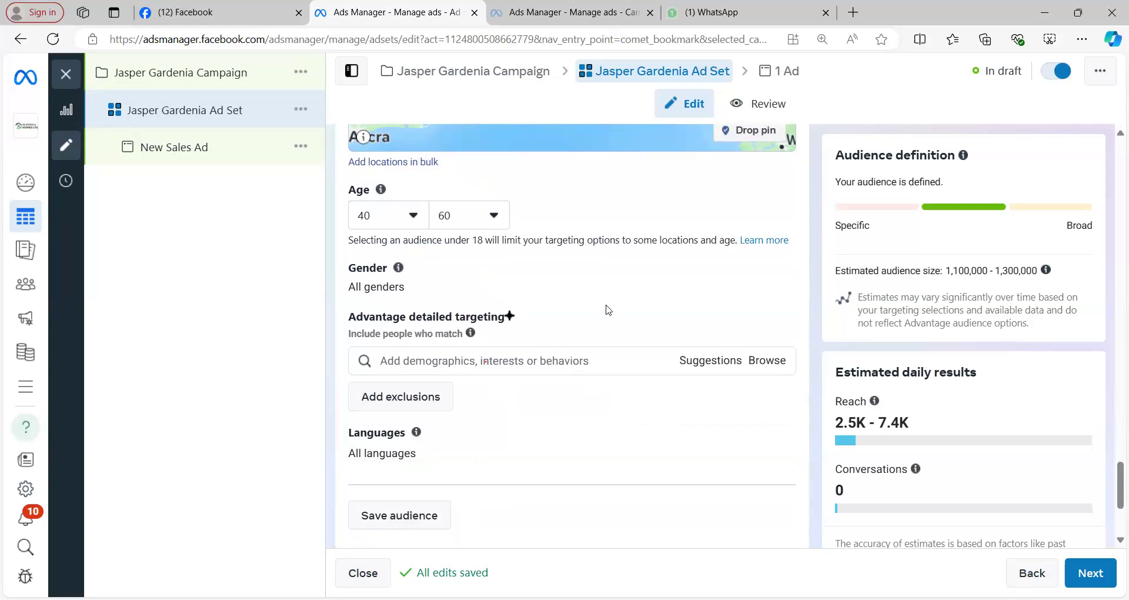
scroll(617, 304, "up", 3)
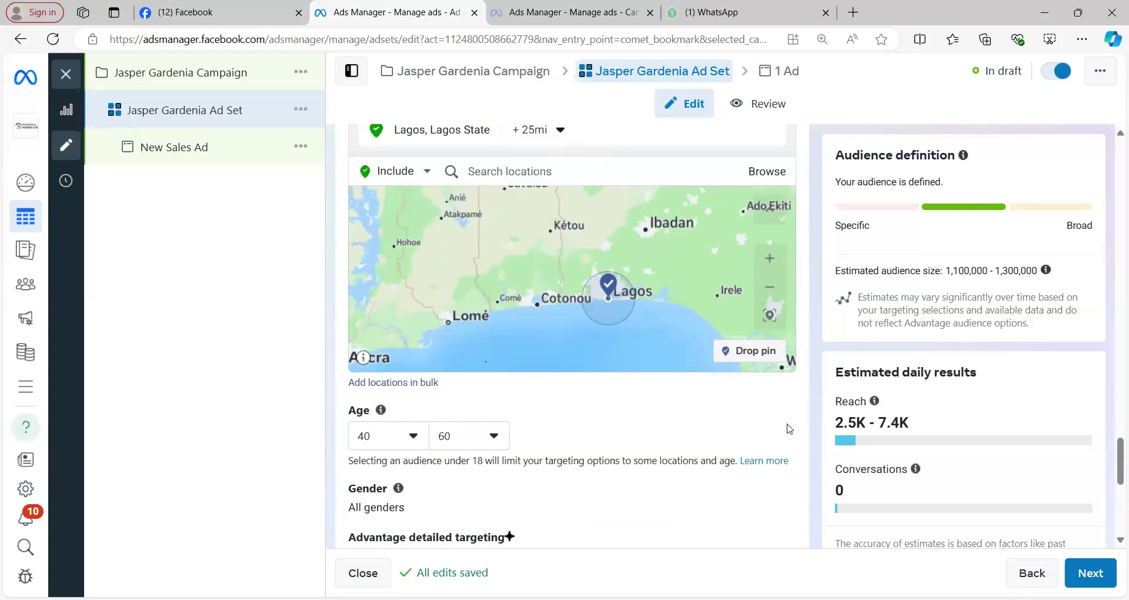
scroll(686, 401, "down", 1)
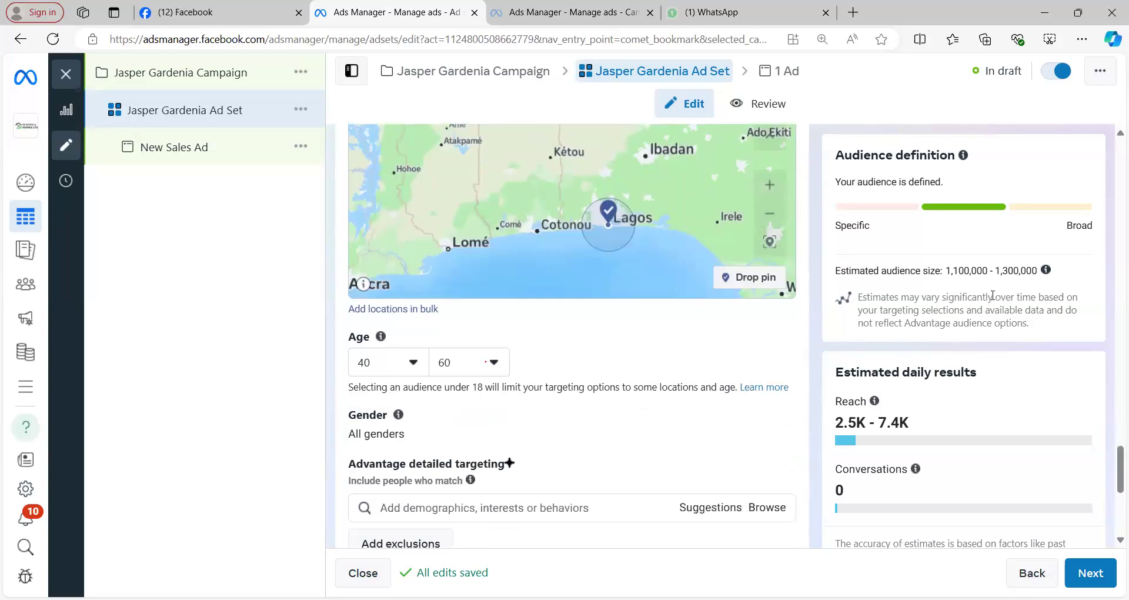
Add the Frequent Travelers behavior to the ad set's detailed targeting.
scroll(585, 378, "down", 2)
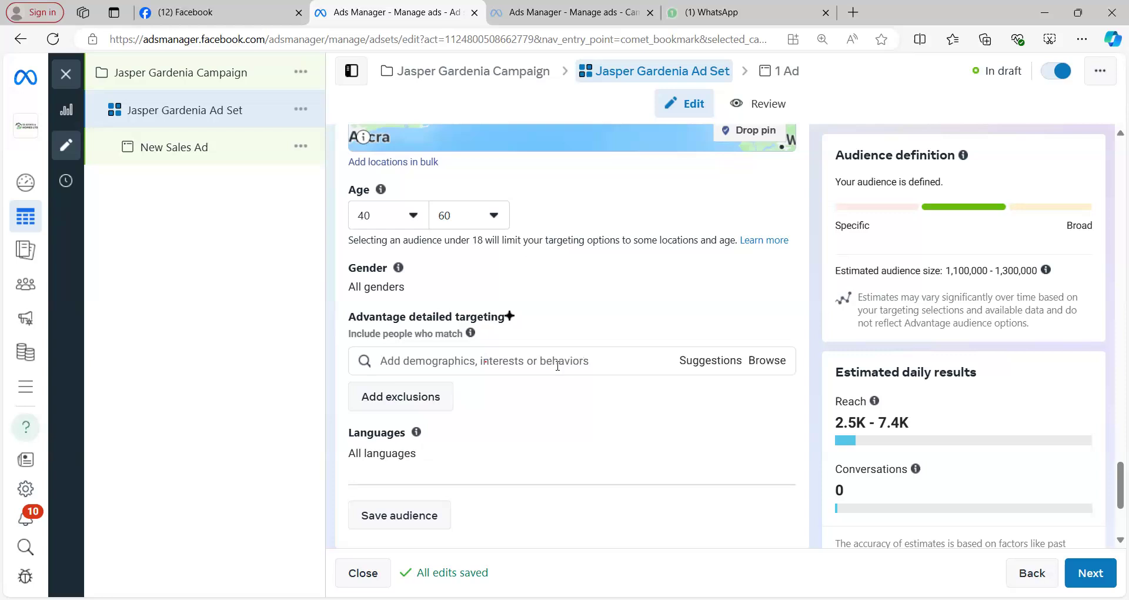
left_click(557, 363)
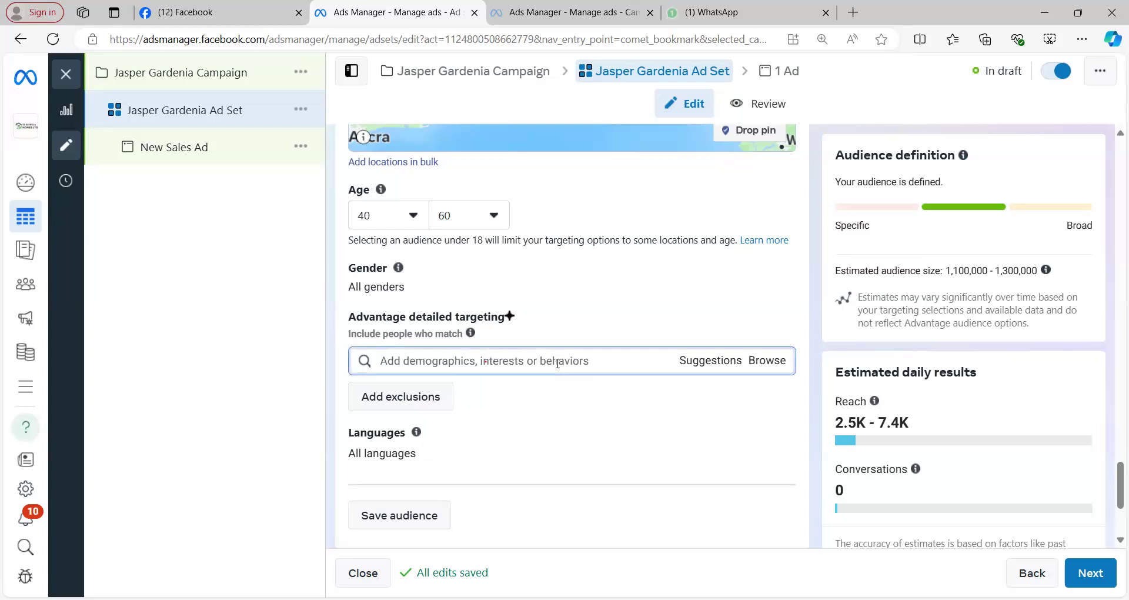
type("frequest")
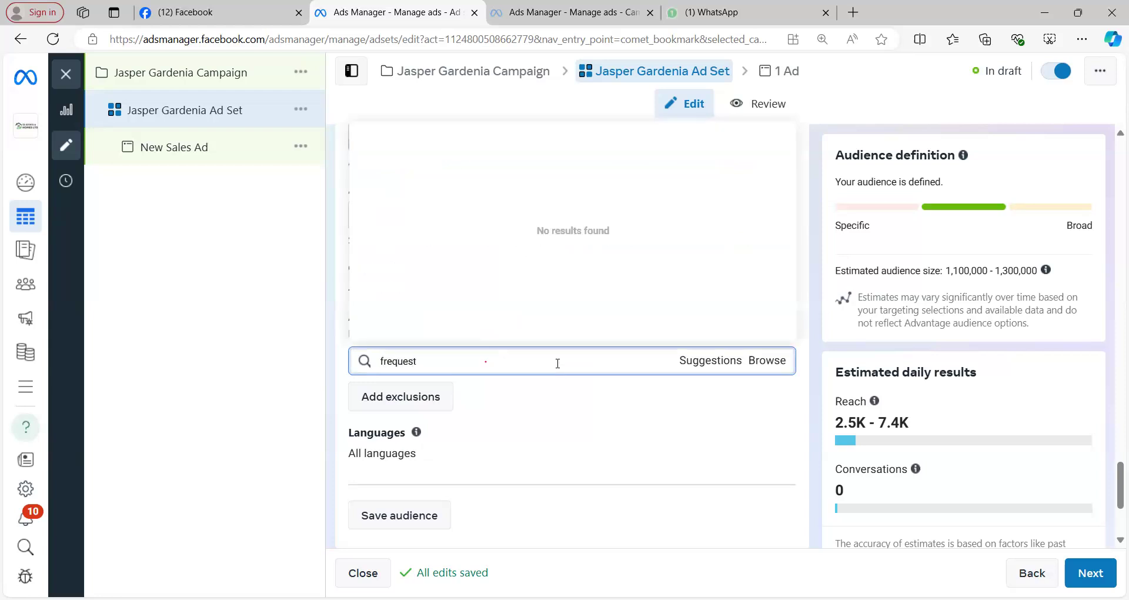
key("BackSpace")
key("BackSpace")
type("n")
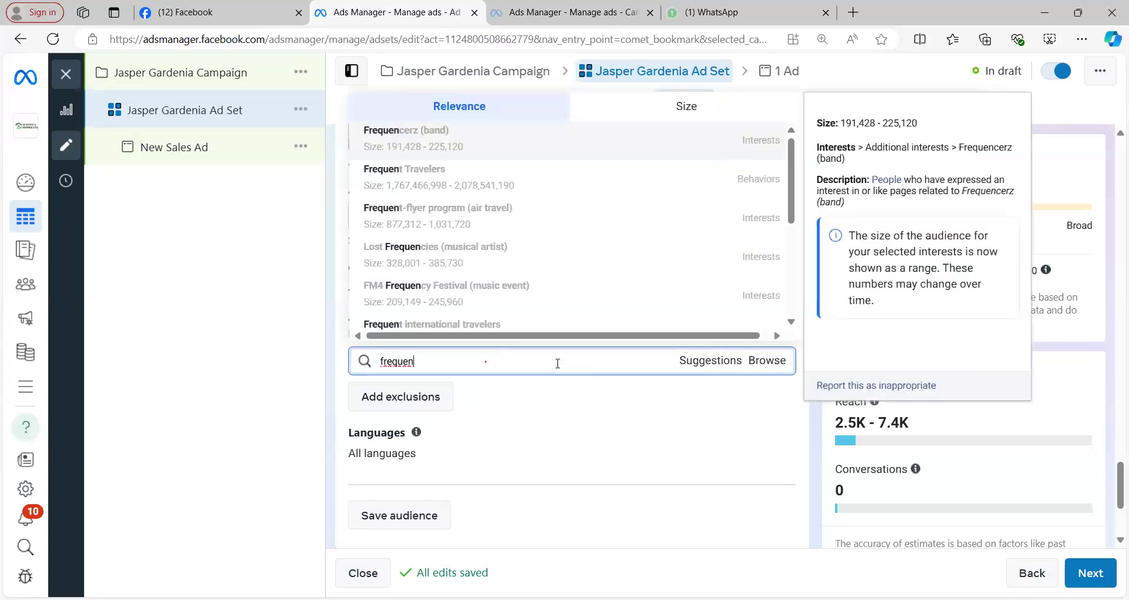
type("t")
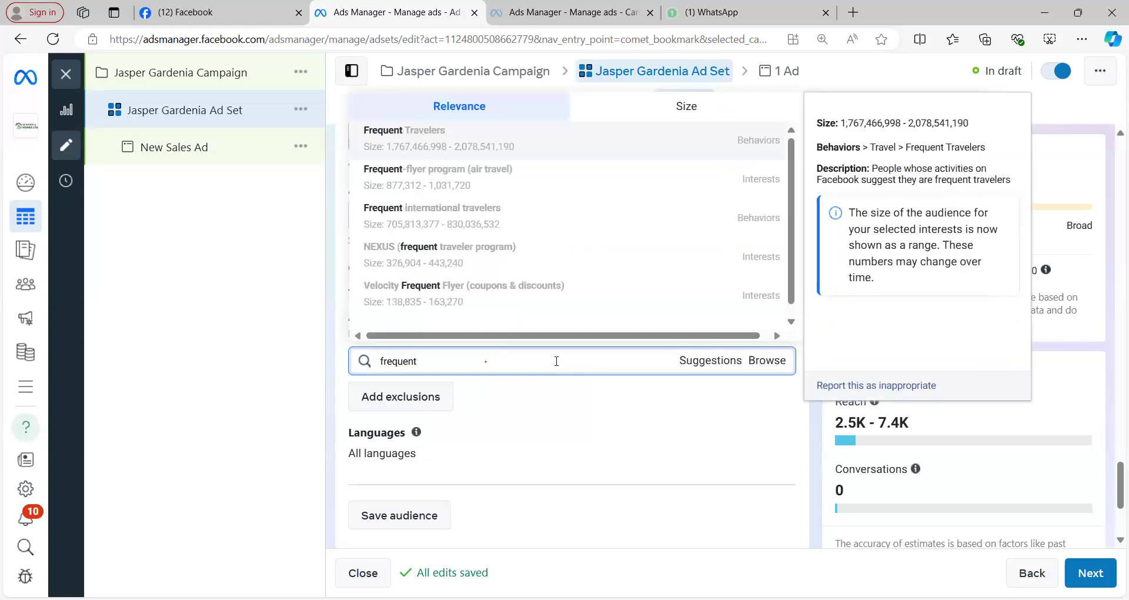
left_click(530, 140)
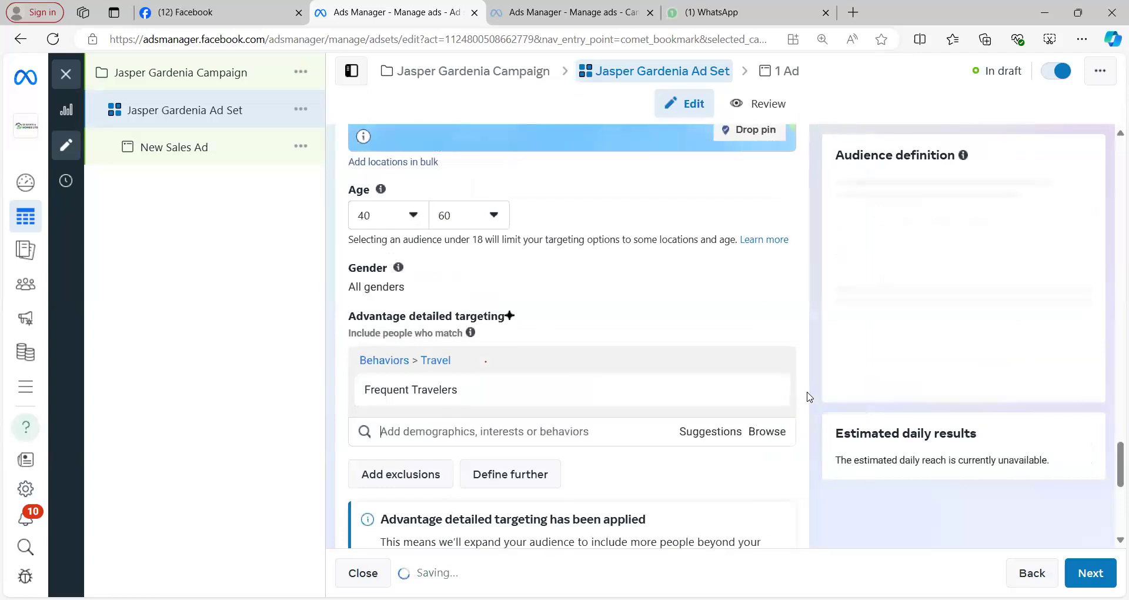
Add the suggested Frequent international travelers, Travel (travel & tourism), Tourism (industry) and Luxury goods (retail) to the detailed targeting.
scroll(765, 376, "down", 1)
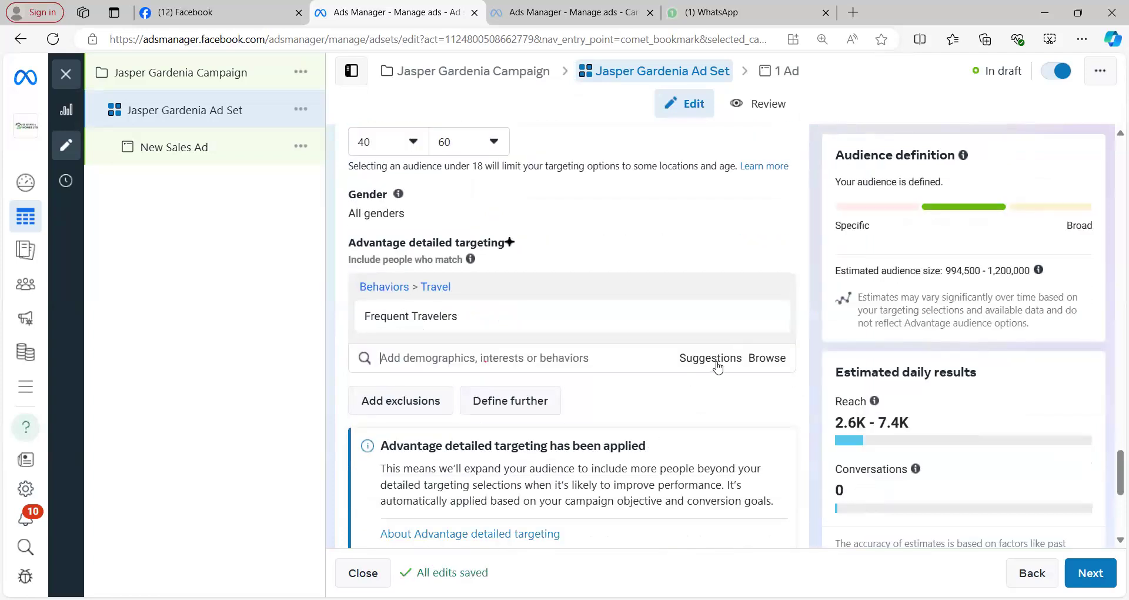
left_click(711, 359)
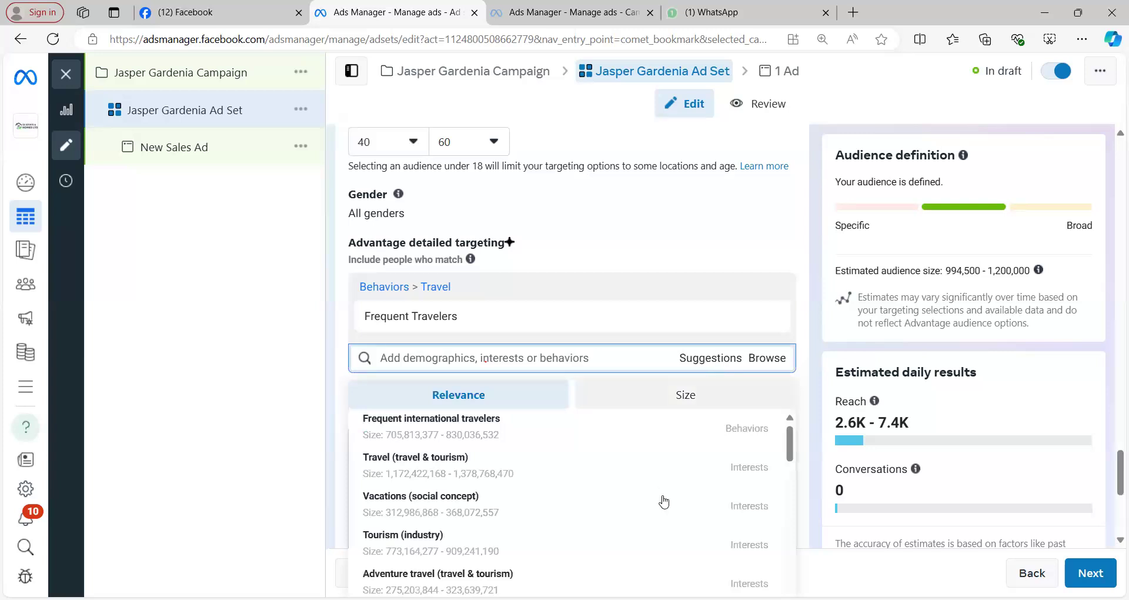
left_click(596, 425)
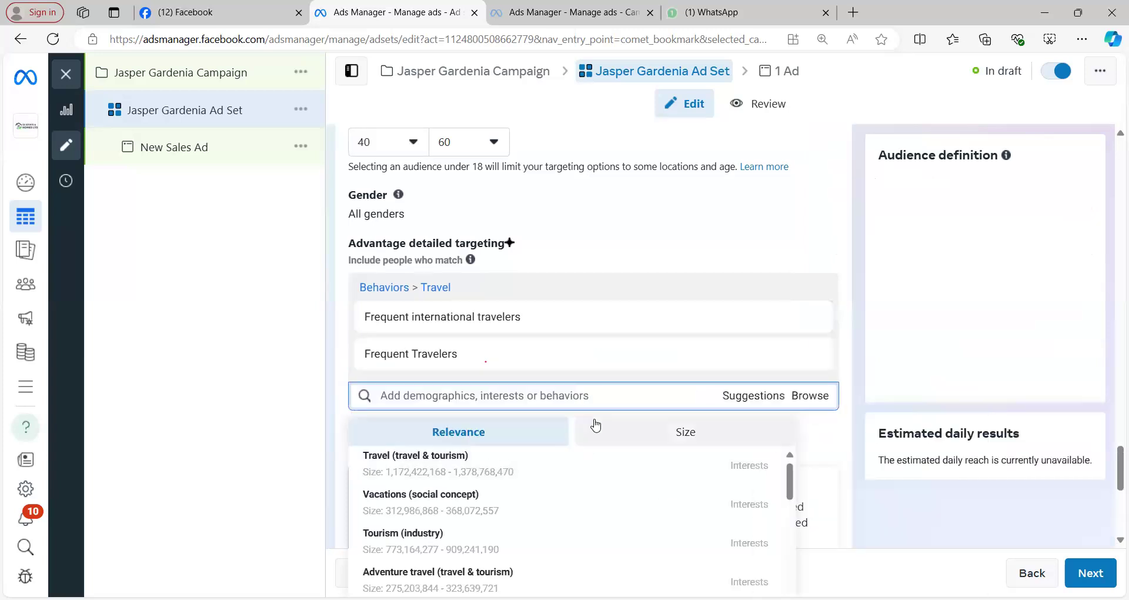
left_click(500, 464)
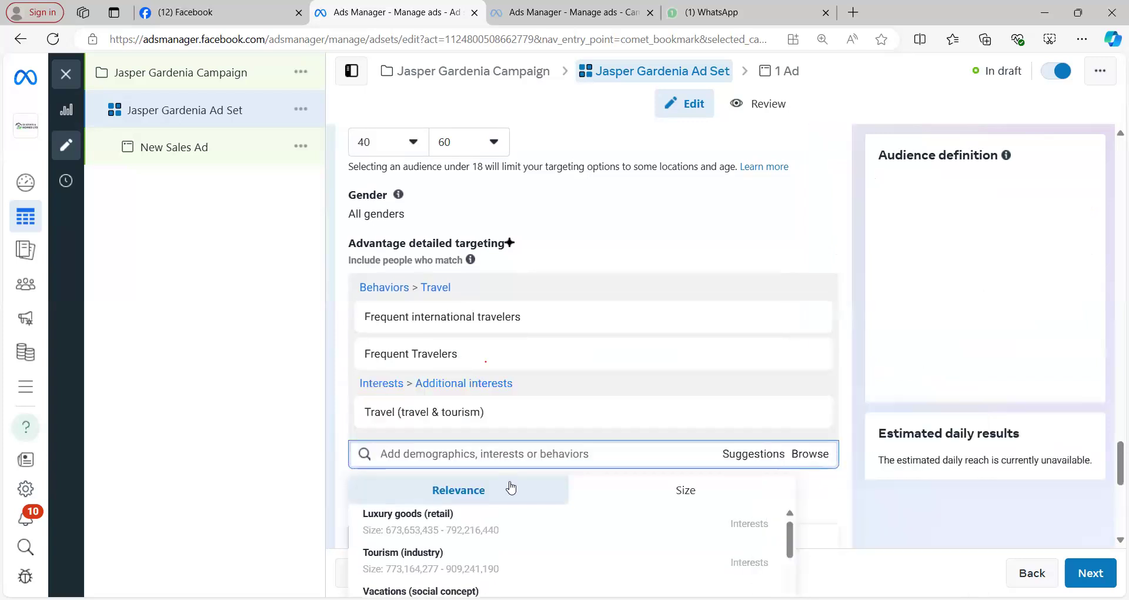
left_click(499, 528)
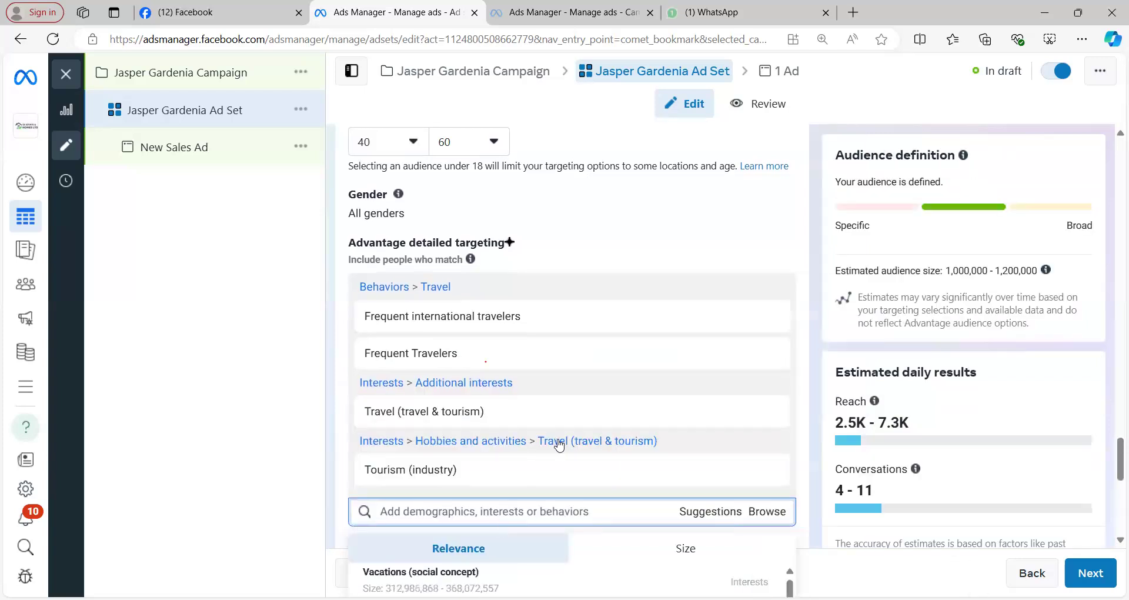
scroll(716, 486, "down", 3)
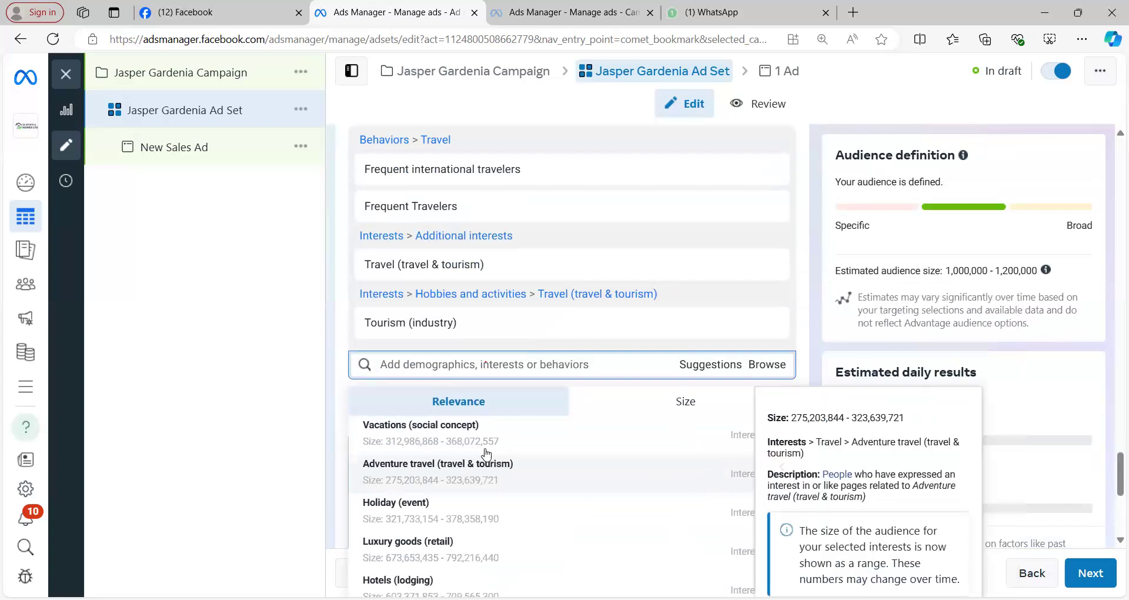
left_click(422, 544)
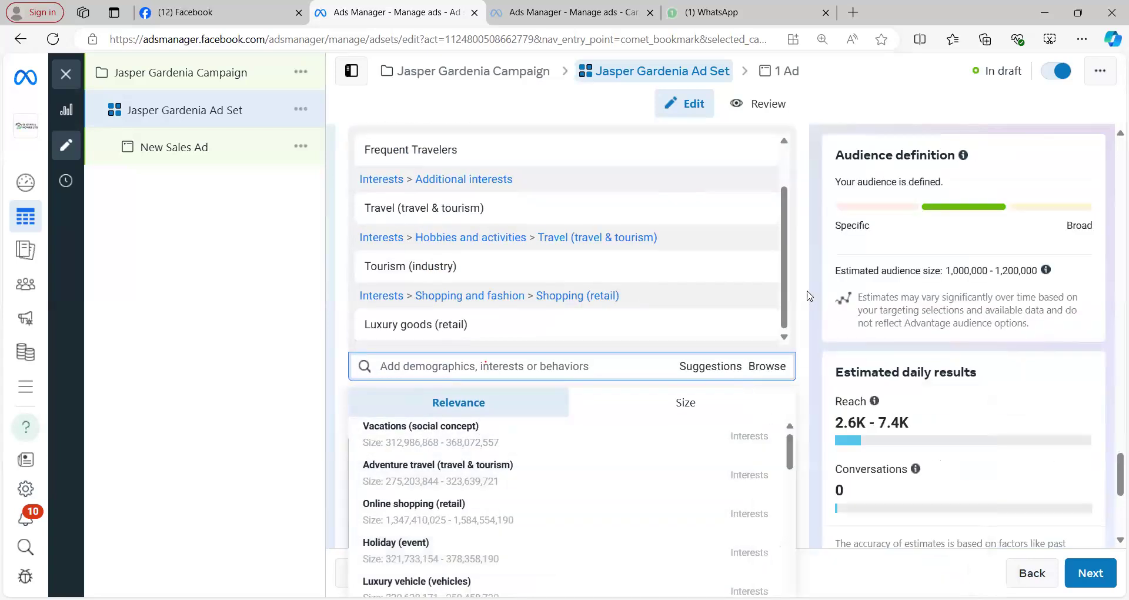
left_click(803, 299)
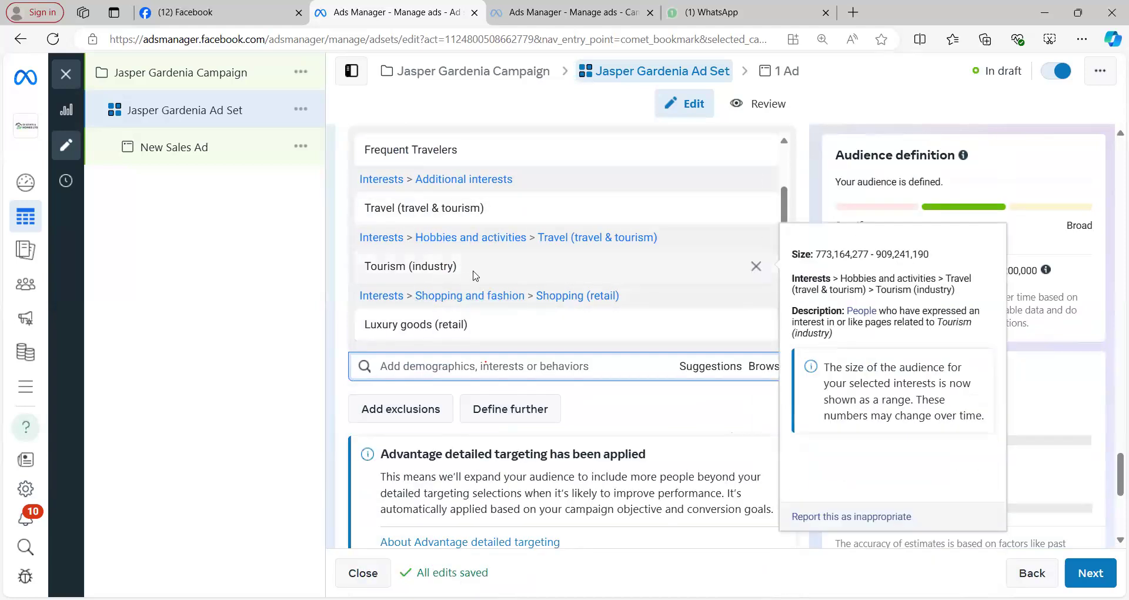
Review the selected travel and luxury targeting entries together with the audience's age, gender and estimated size.
scroll(474, 271, "up", 1)
scroll(475, 329, "up", 5)
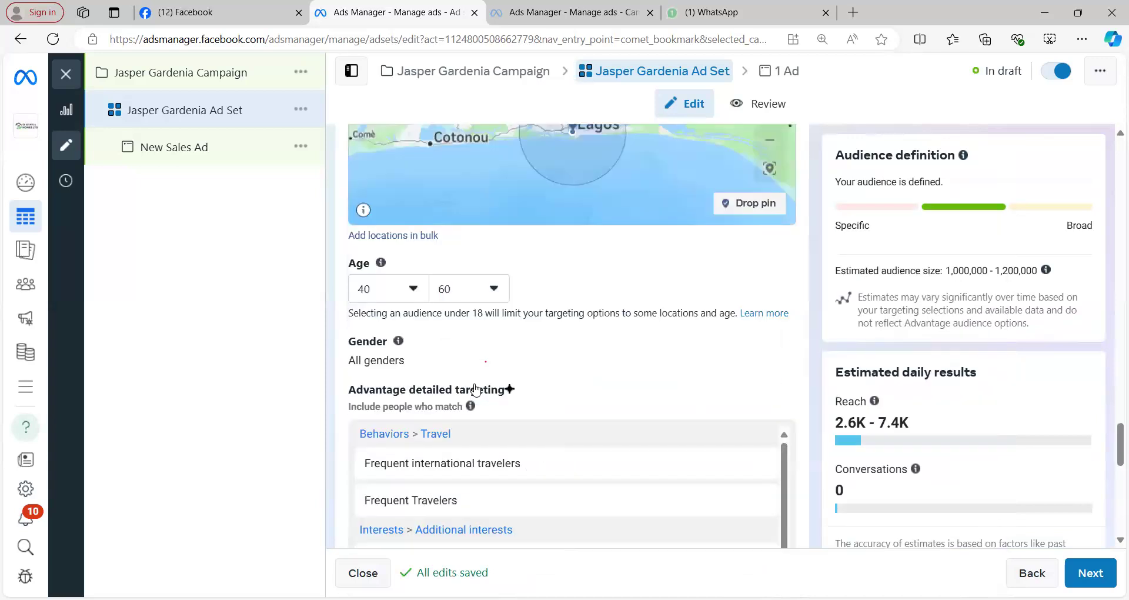
scroll(765, 382, "down", 3)
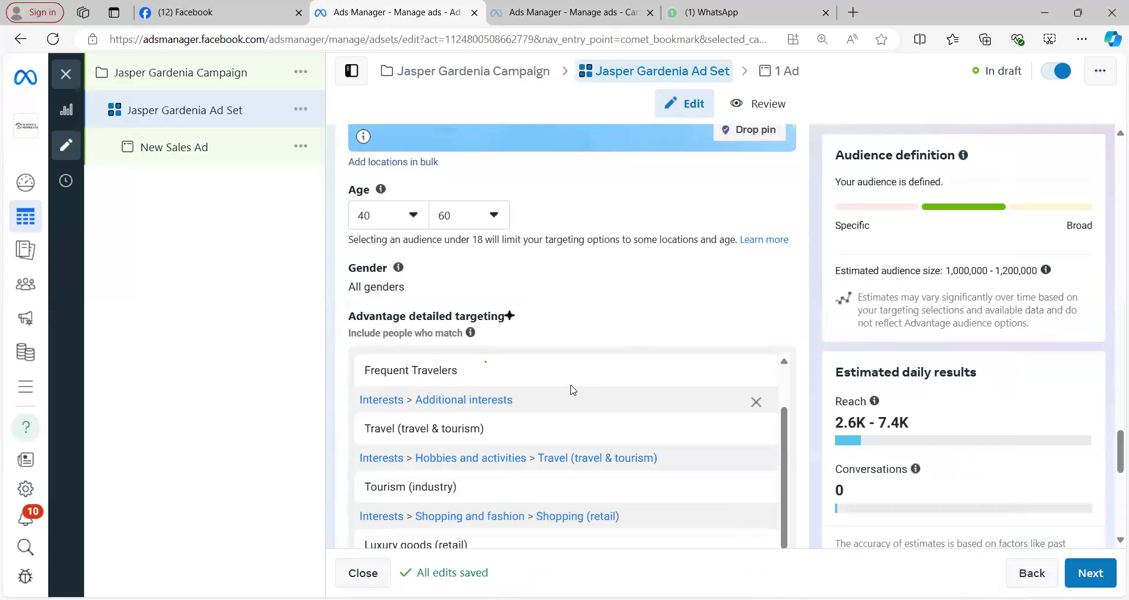
mouse_move(606, 376)
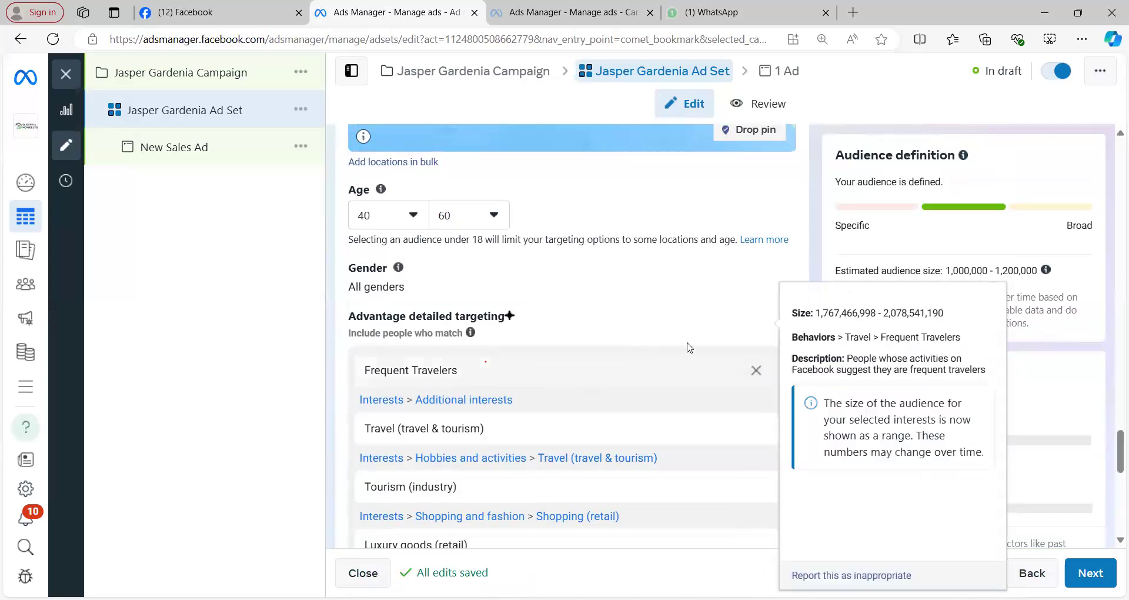
mouse_move(649, 476)
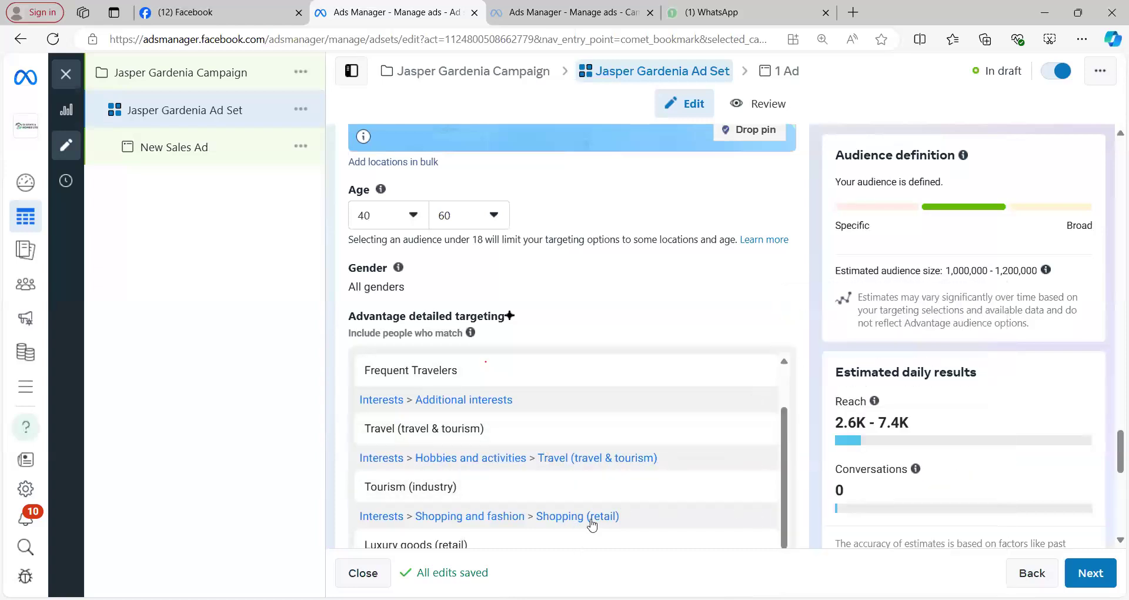
mouse_move(504, 442)
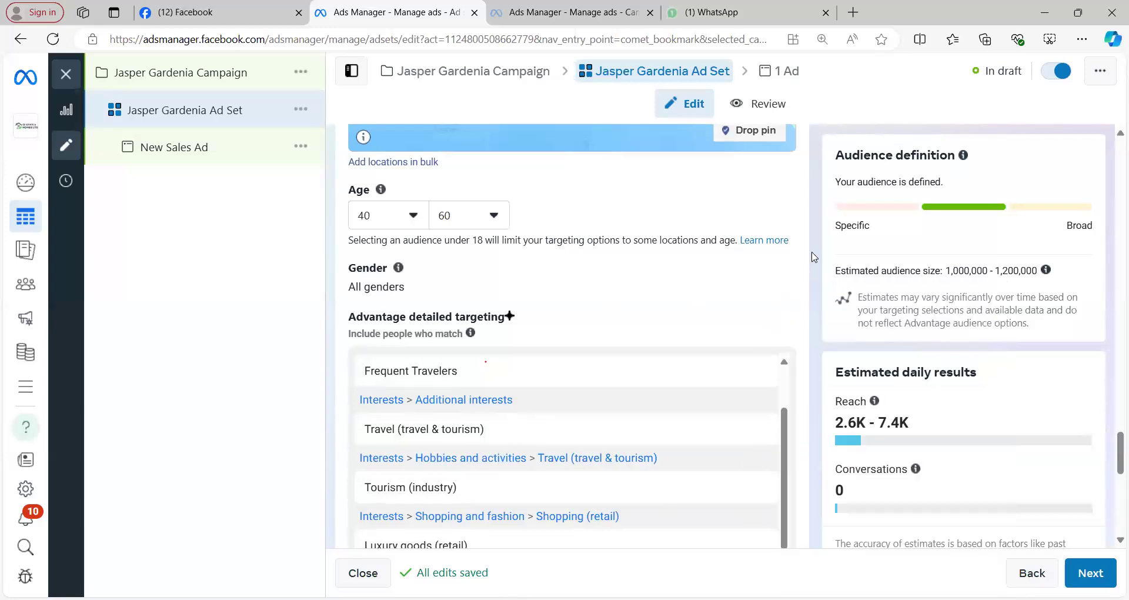
scroll(815, 254, "down", 2)
scroll(815, 254, "down", 2)
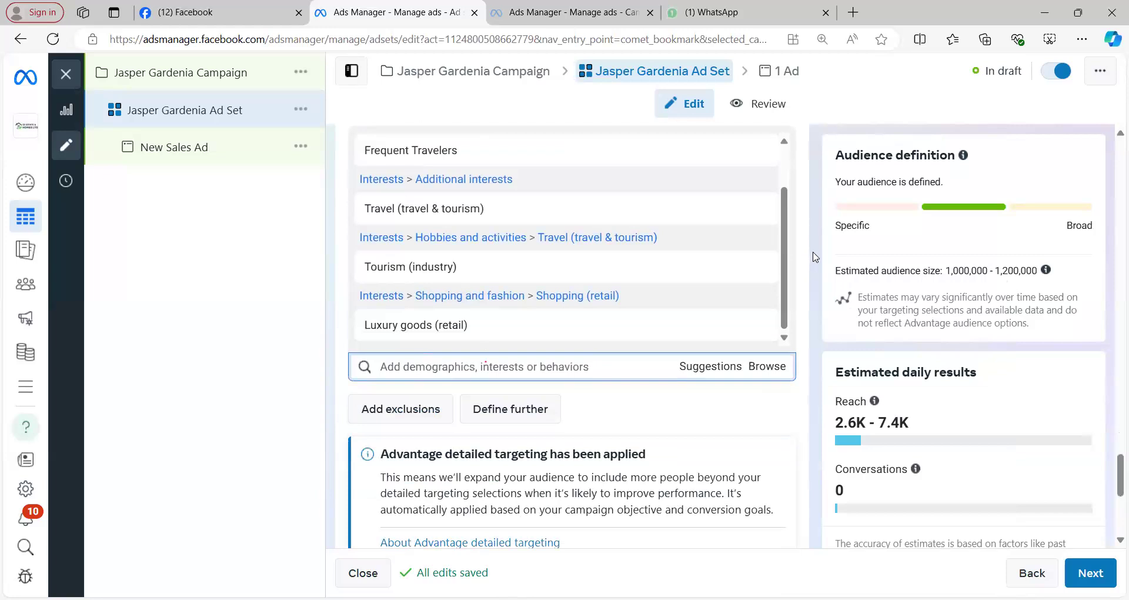
Remove all the travel, tourism and luxury goods entries from the detailed targeting.
scroll(813, 272, "up", 1)
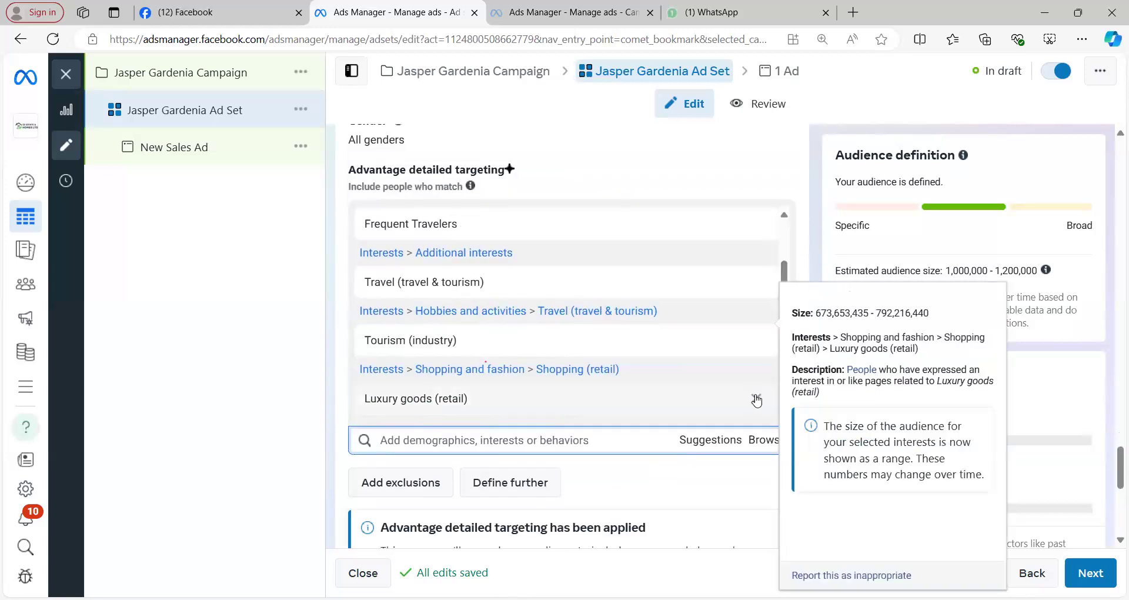
left_click(757, 399)
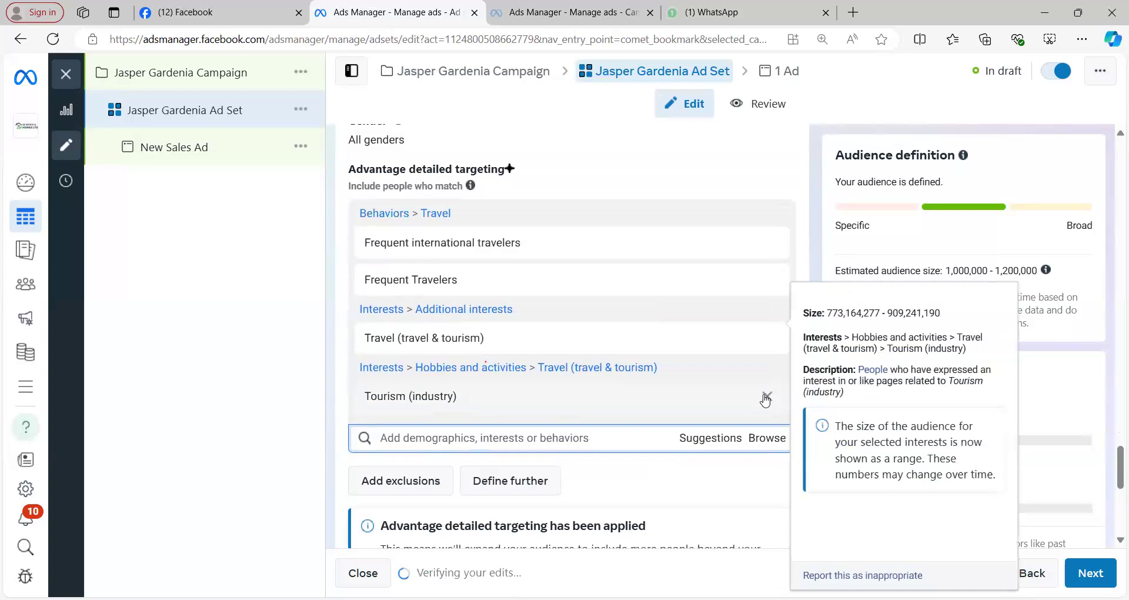
left_click(766, 399)
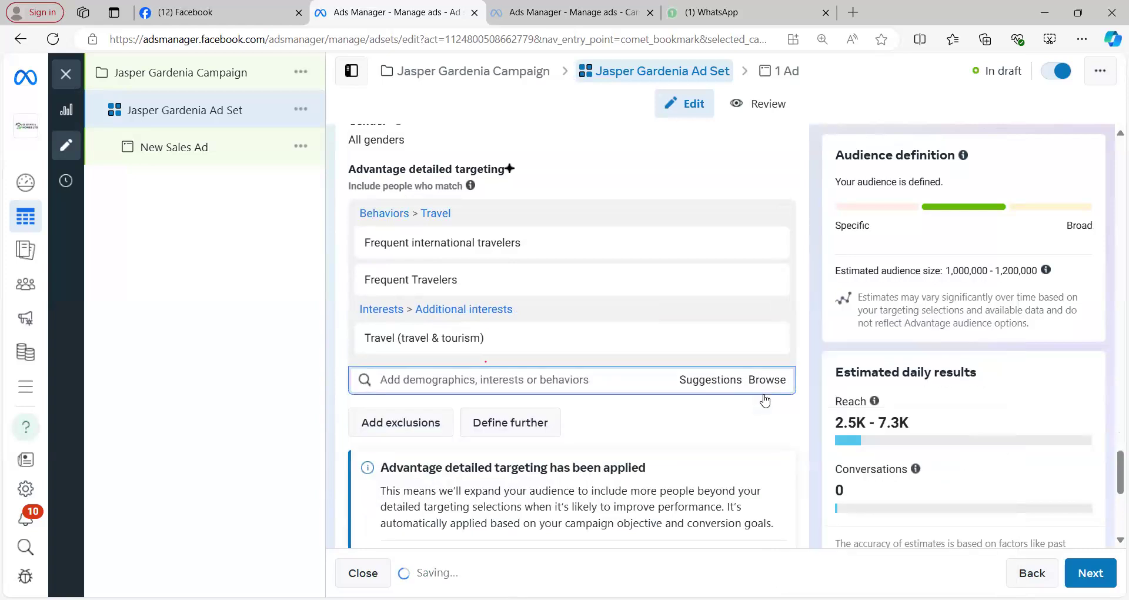
left_click(769, 340)
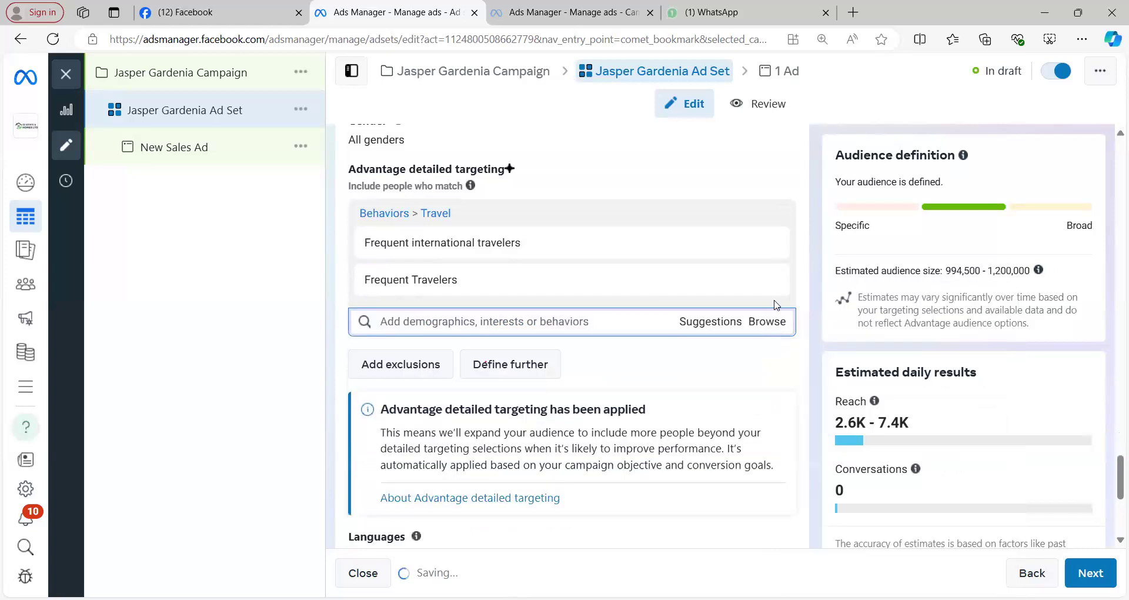
left_click(768, 281)
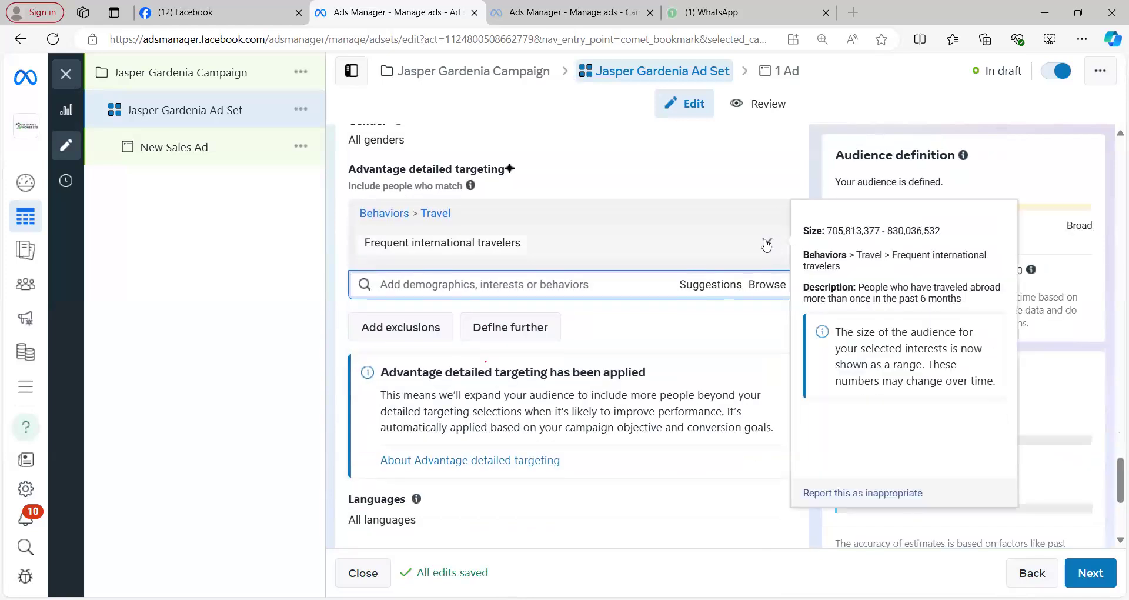
left_click(766, 243)
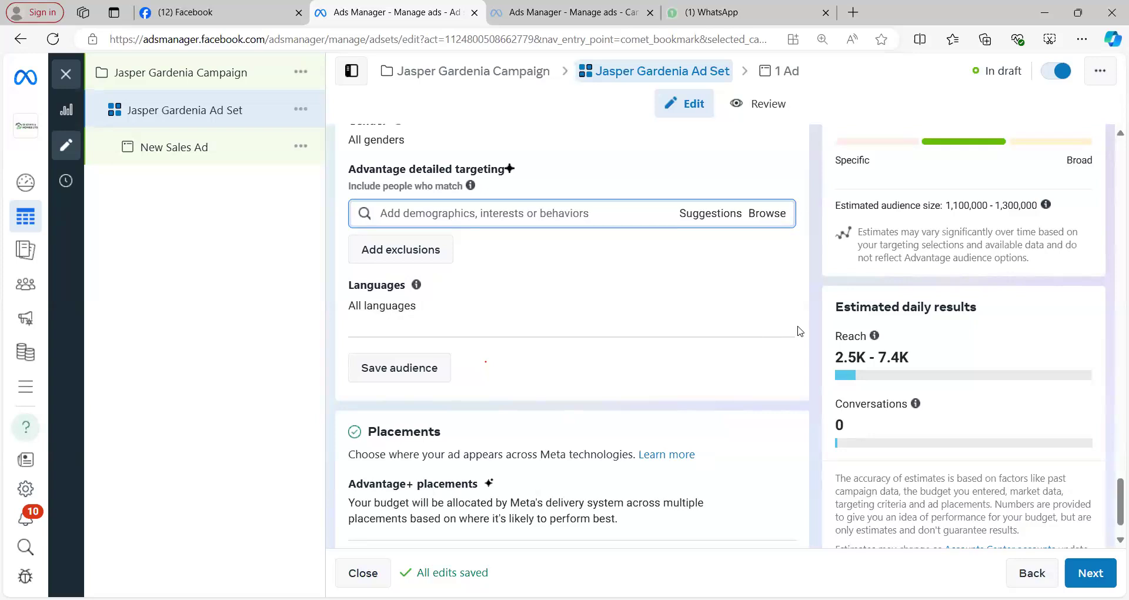
Set the targeting radius around Lagos, Lagos State to 15 miles.
scroll(800, 331, "up", 2)
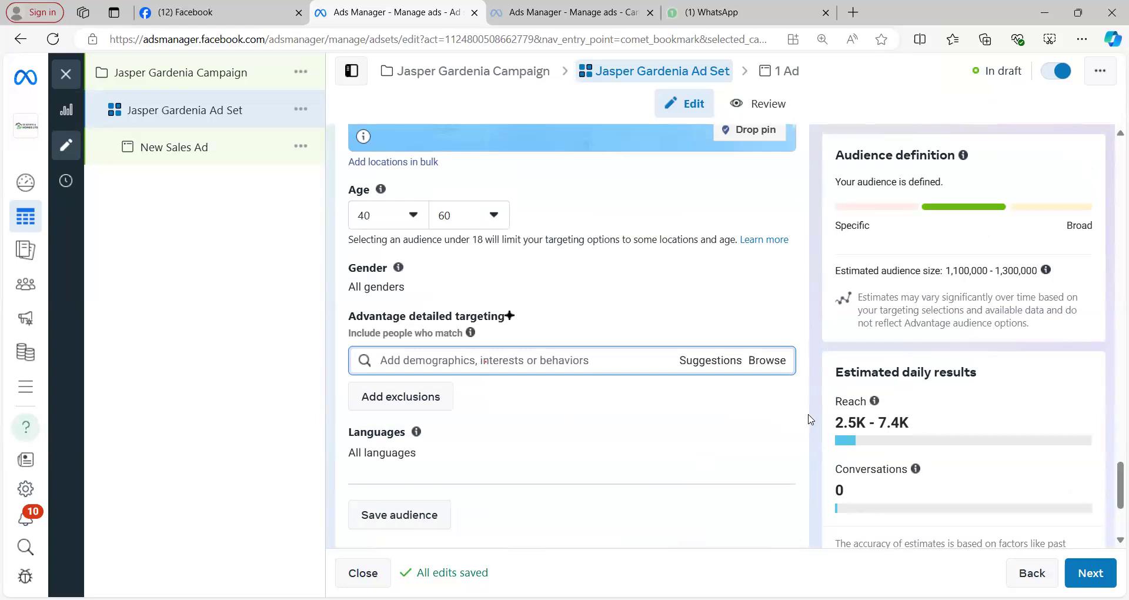
scroll(800, 322, "up", 5)
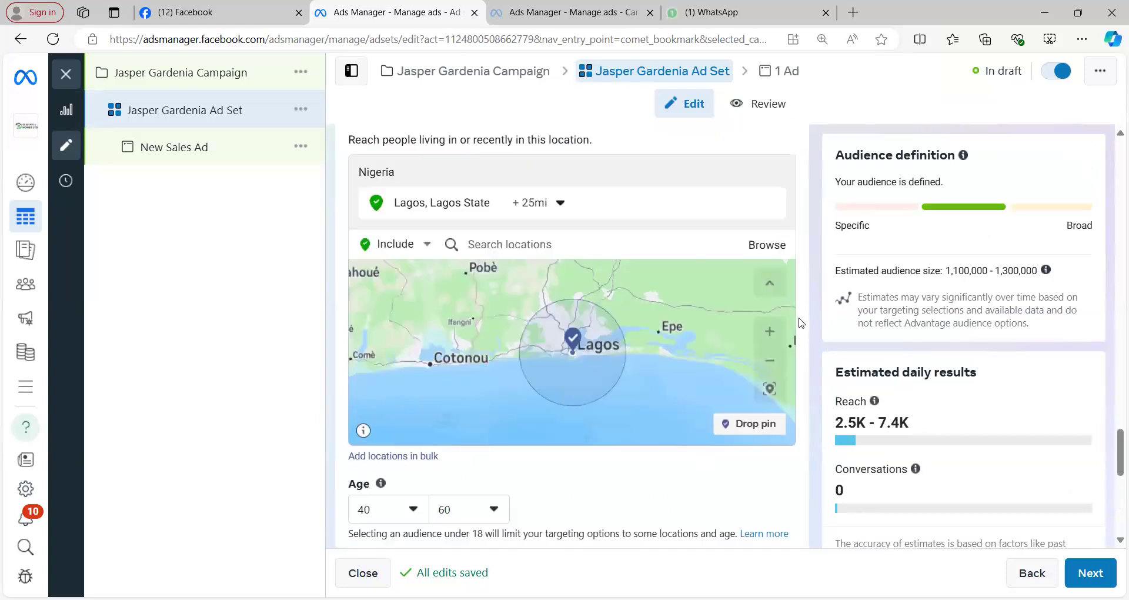
scroll(815, 291, "down", 1)
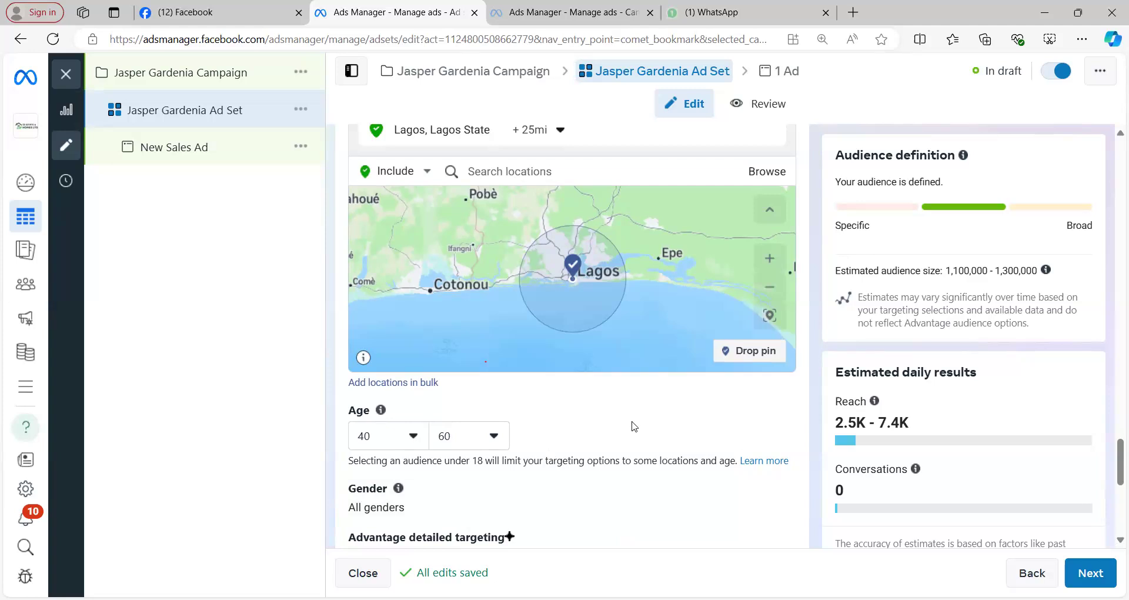
scroll(633, 421, "up", 1)
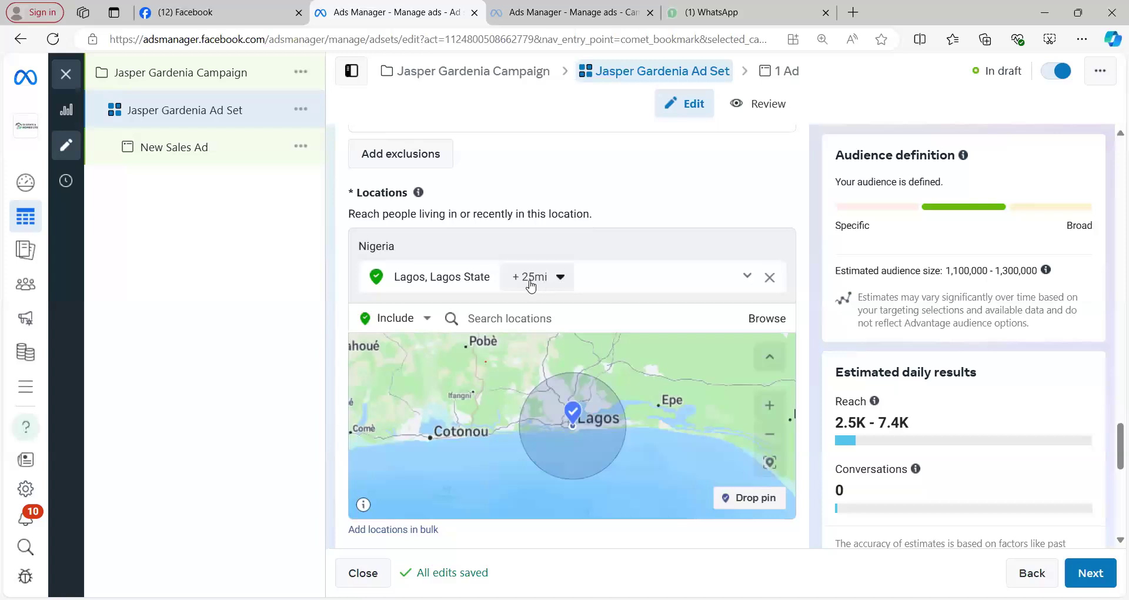
left_click(562, 281)
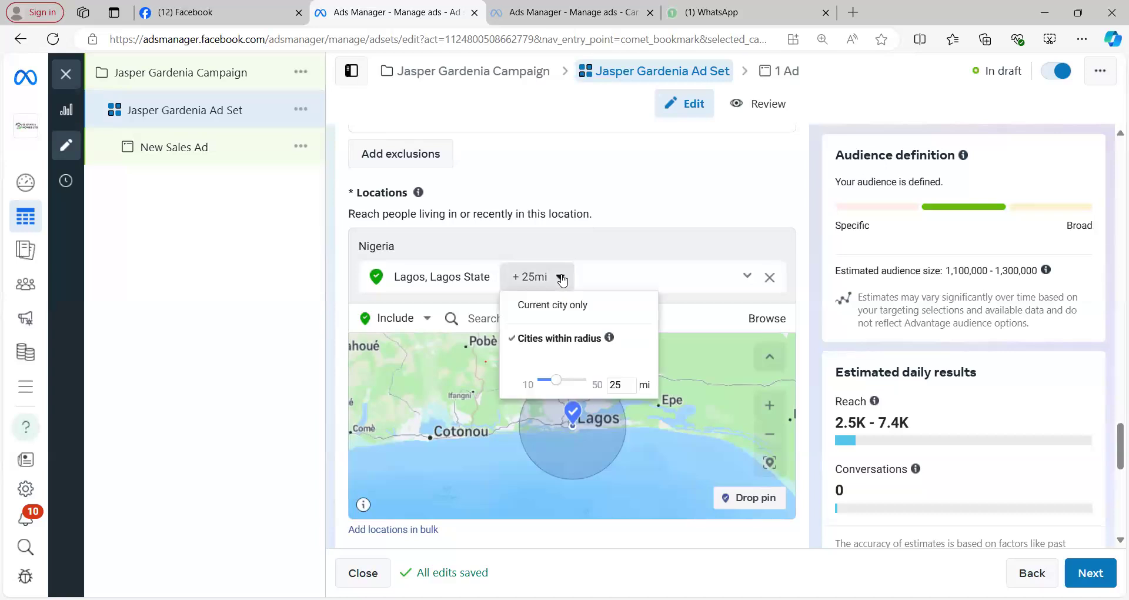
double_click(623, 383)
type("15")
key("Return")
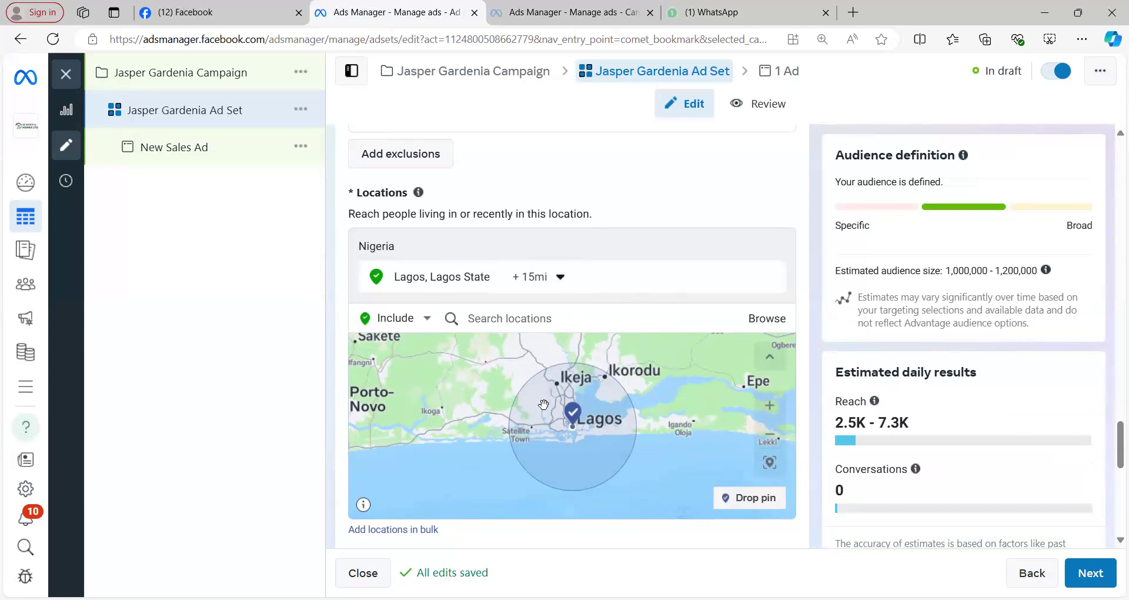
left_click(571, 408)
Add Banana Island, Lagos State, Nigeria to the included targeting locations.
left_click(561, 317)
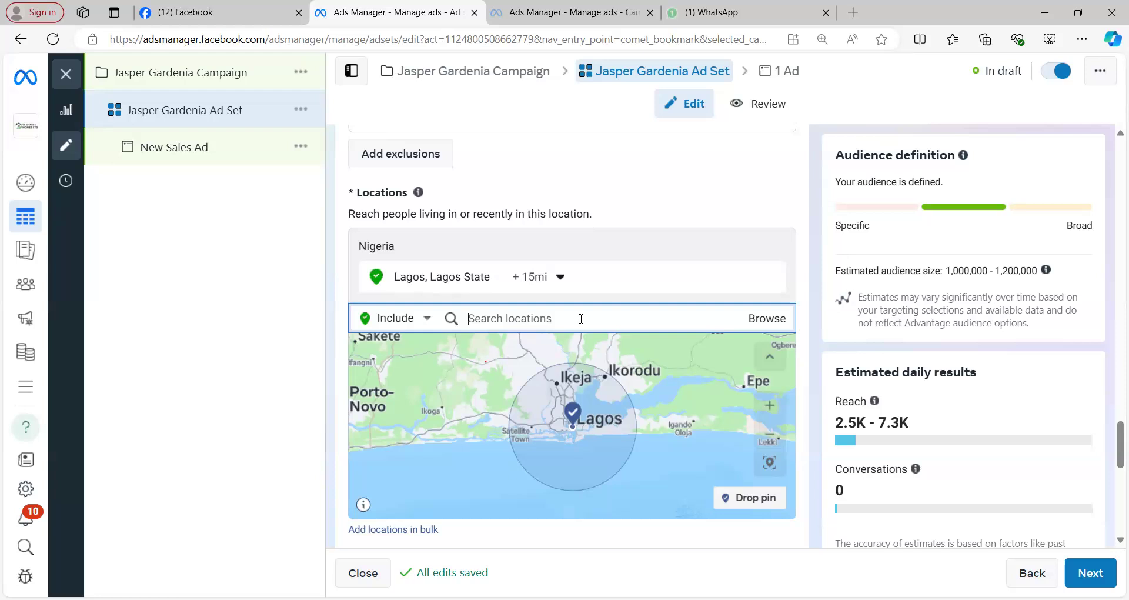
type("Banana")
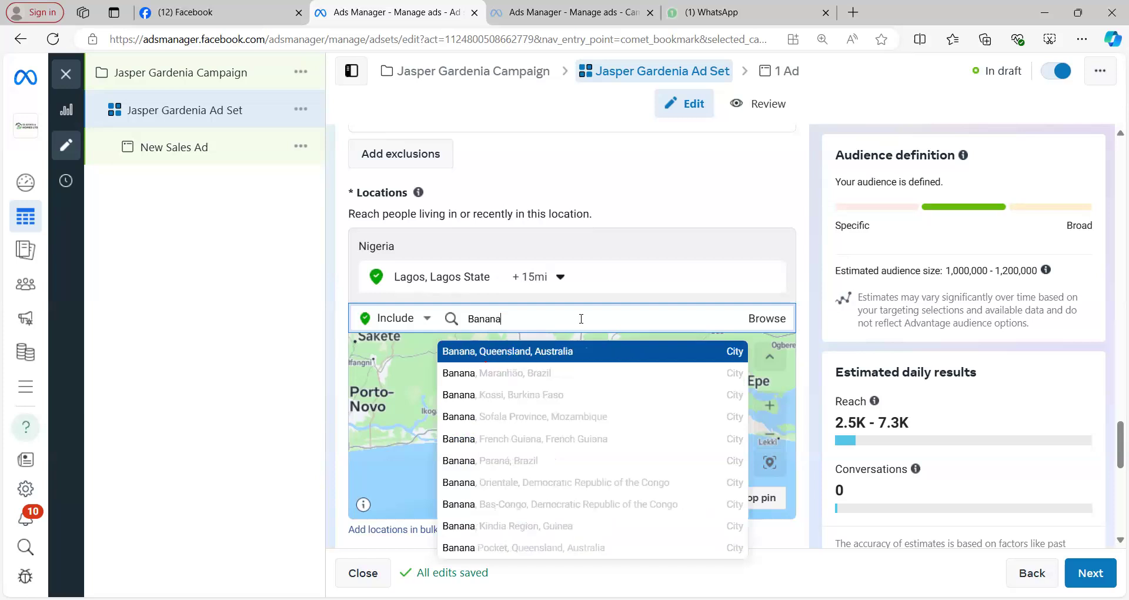
type(" isla")
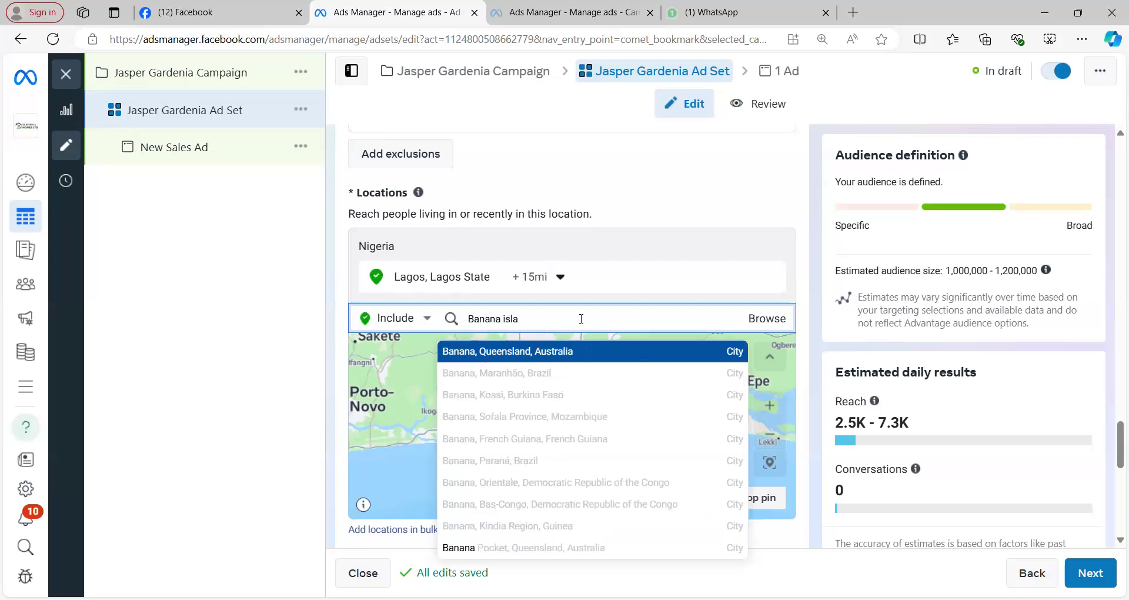
type("n")
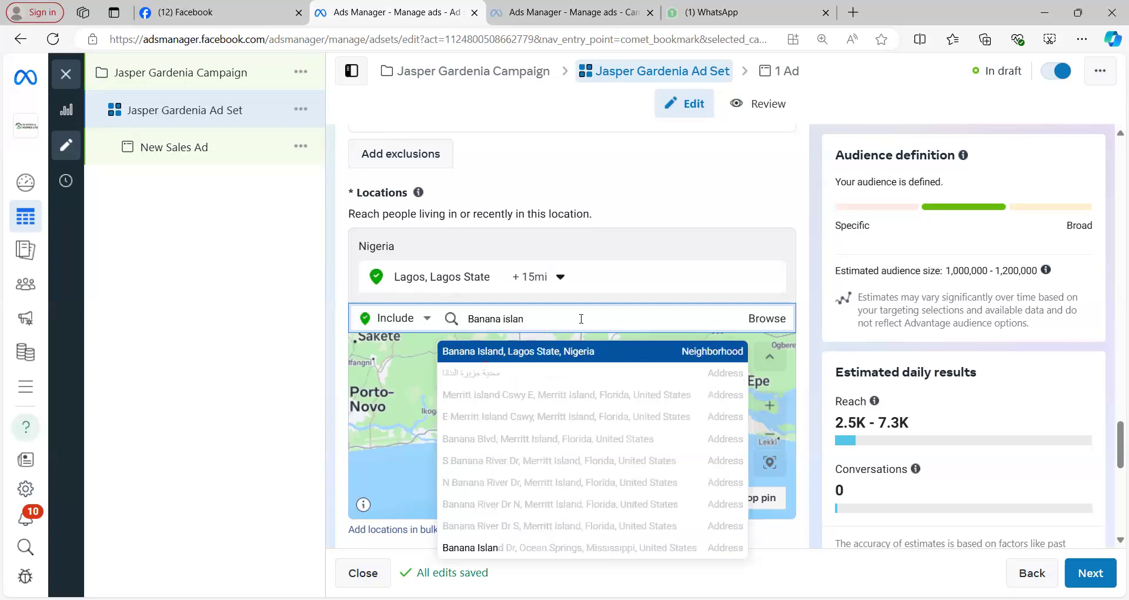
left_click(582, 351)
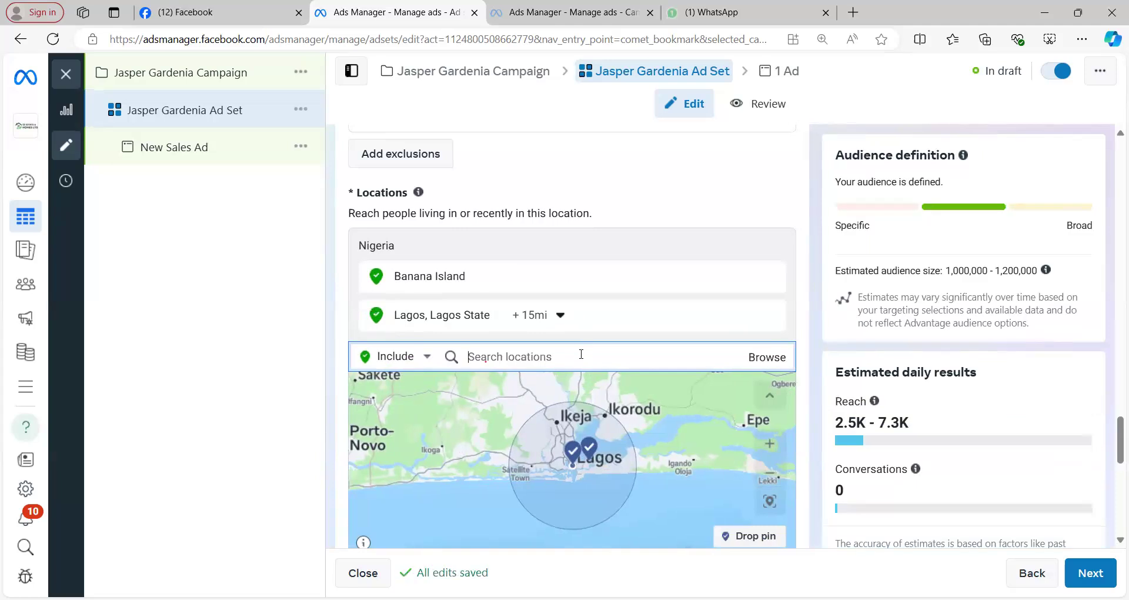
Include Lekki Peninsula and Victoria Island, both in Lagos State, Nigeria, in the targeting locations.
type("lekki")
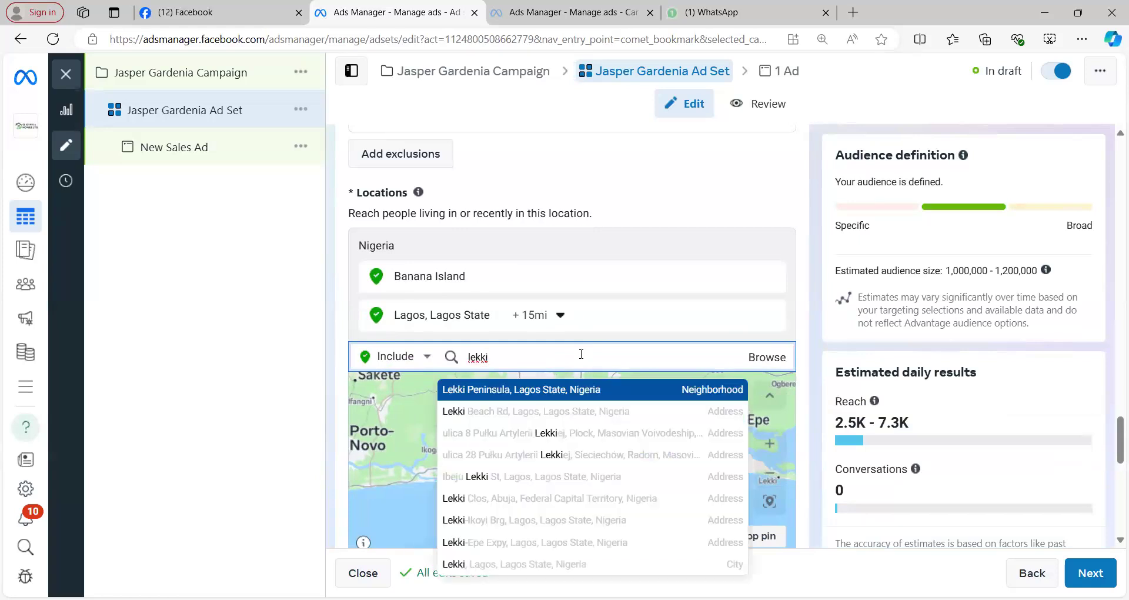
left_click(609, 390)
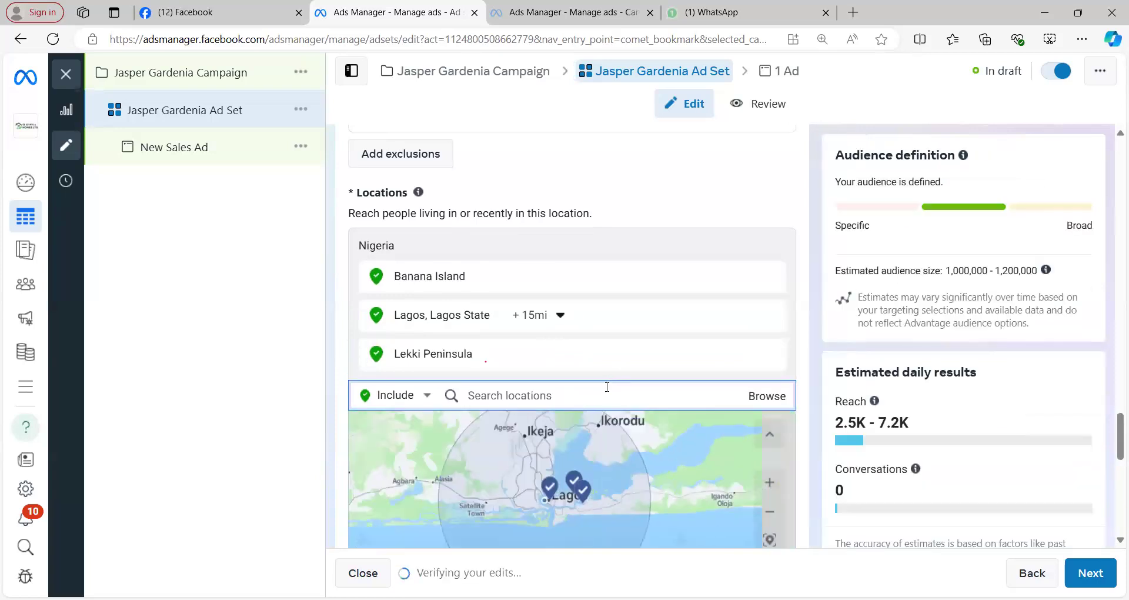
type("victoria island")
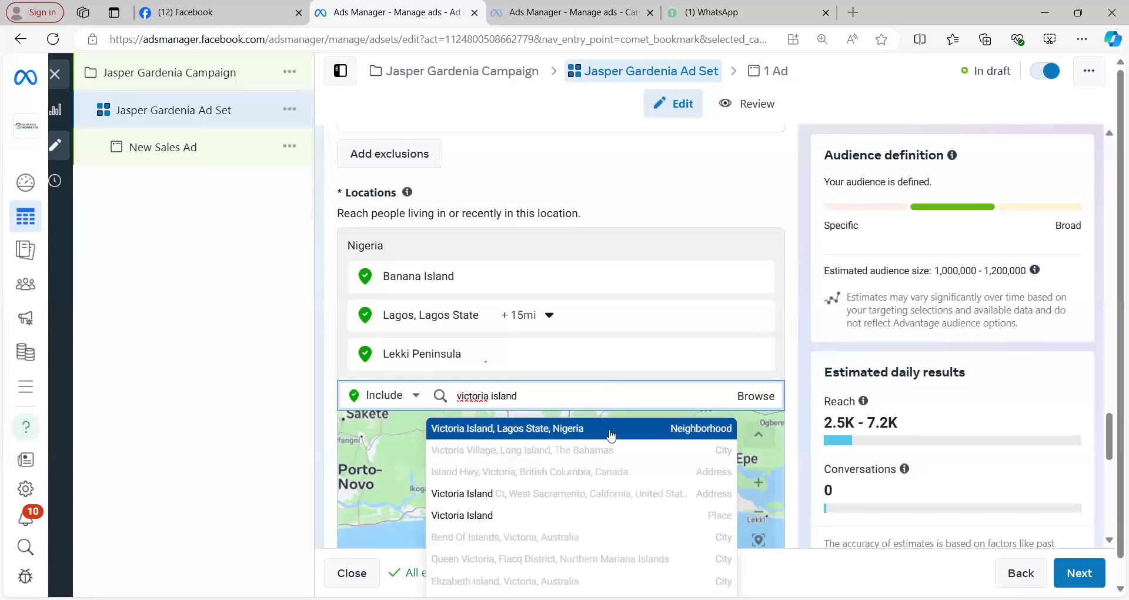
left_click(612, 436)
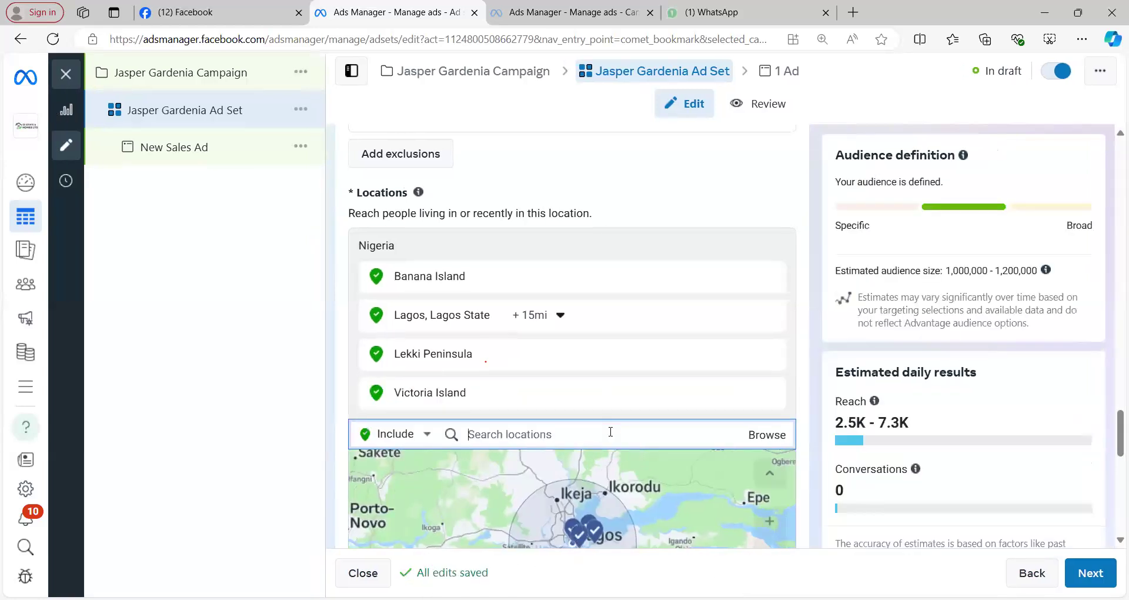
type("j")
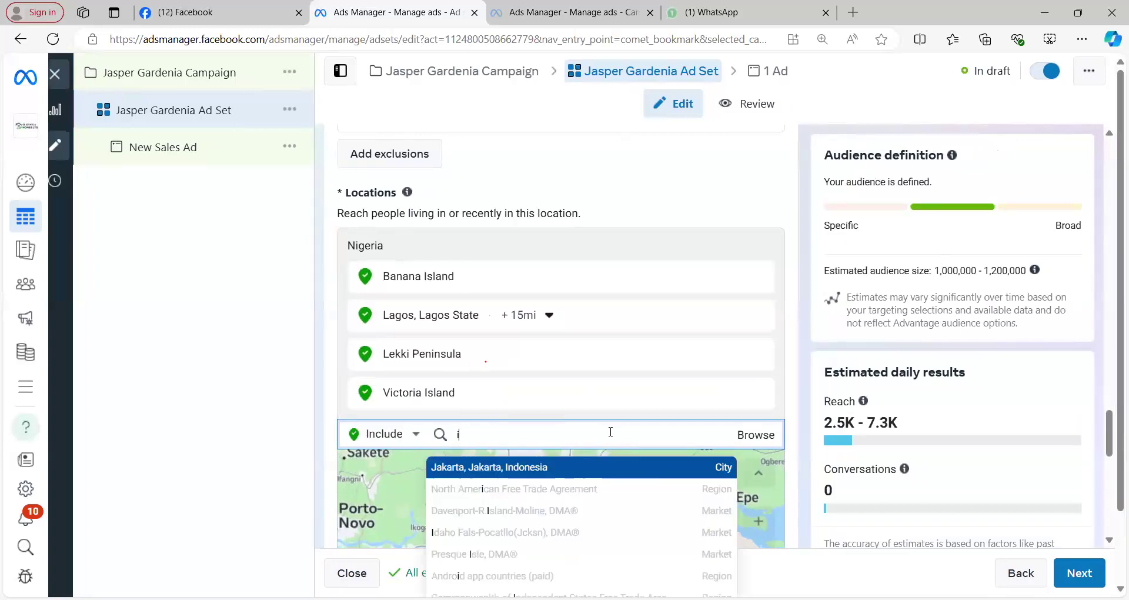
key("BackSpace")
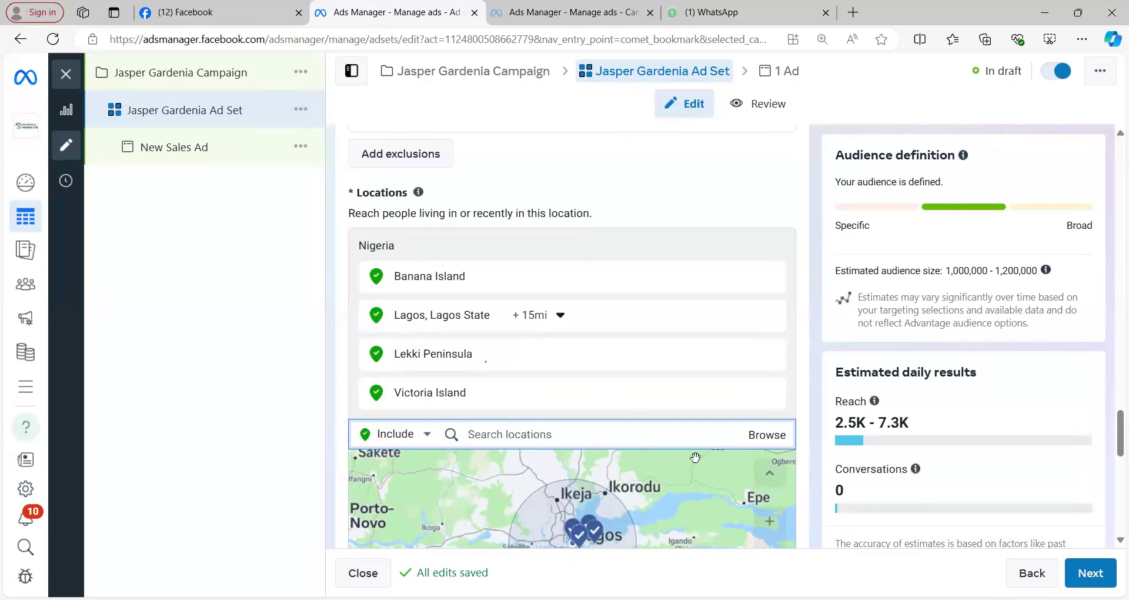
Save the ad set's current targeting as a reusable audience named Jasper Gardenia.
scroll(696, 455, "down", 1)
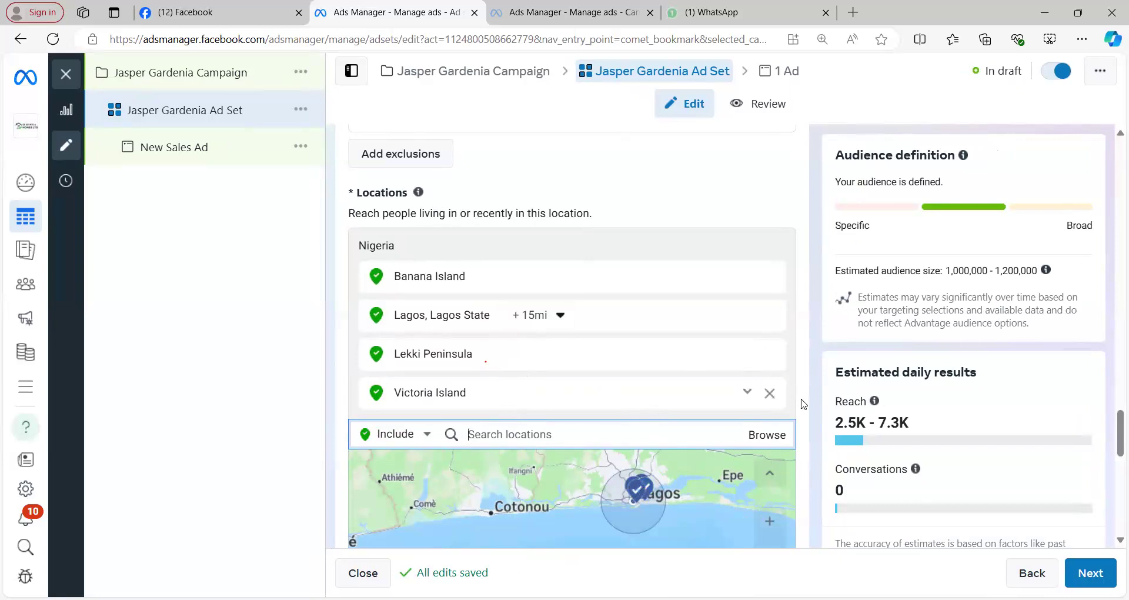
scroll(802, 400, "down", 8)
scroll(804, 408, "down", 2)
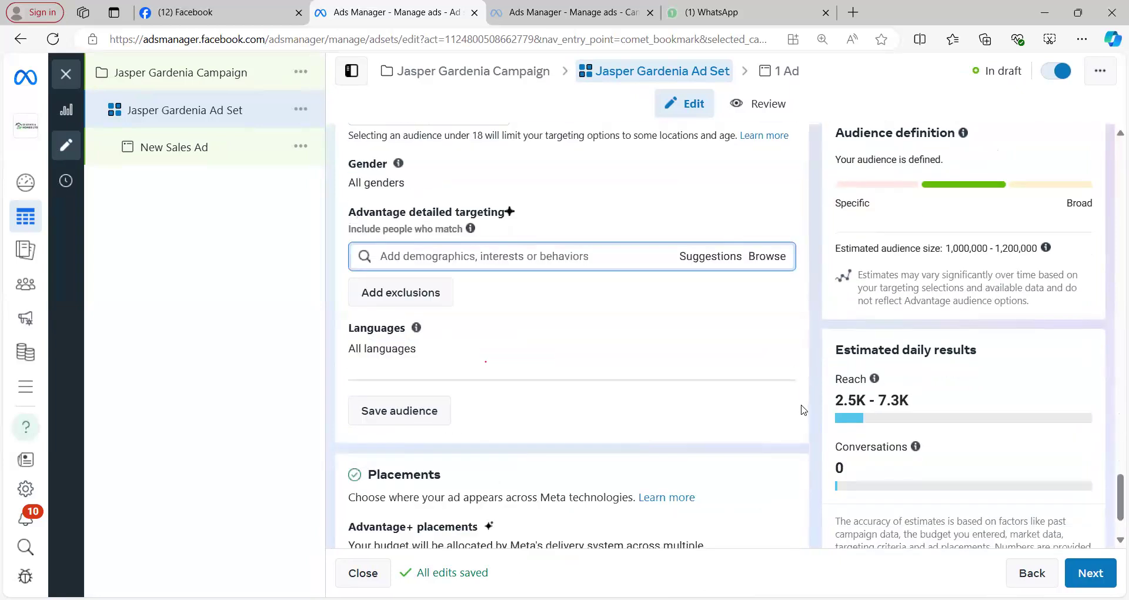
scroll(803, 411, "up", 2)
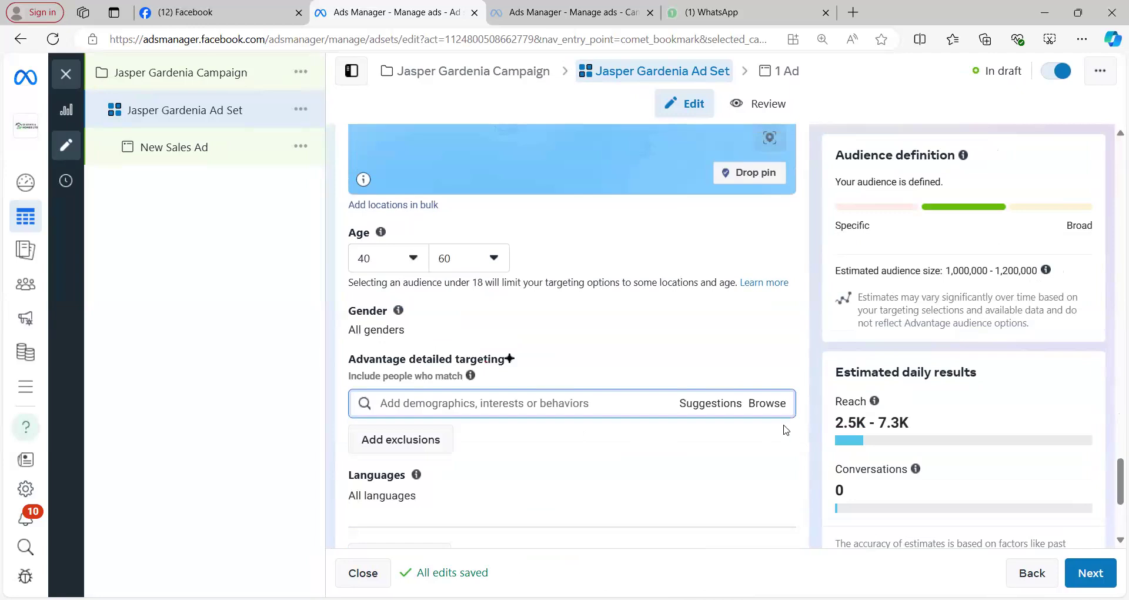
scroll(785, 430, "down", 1)
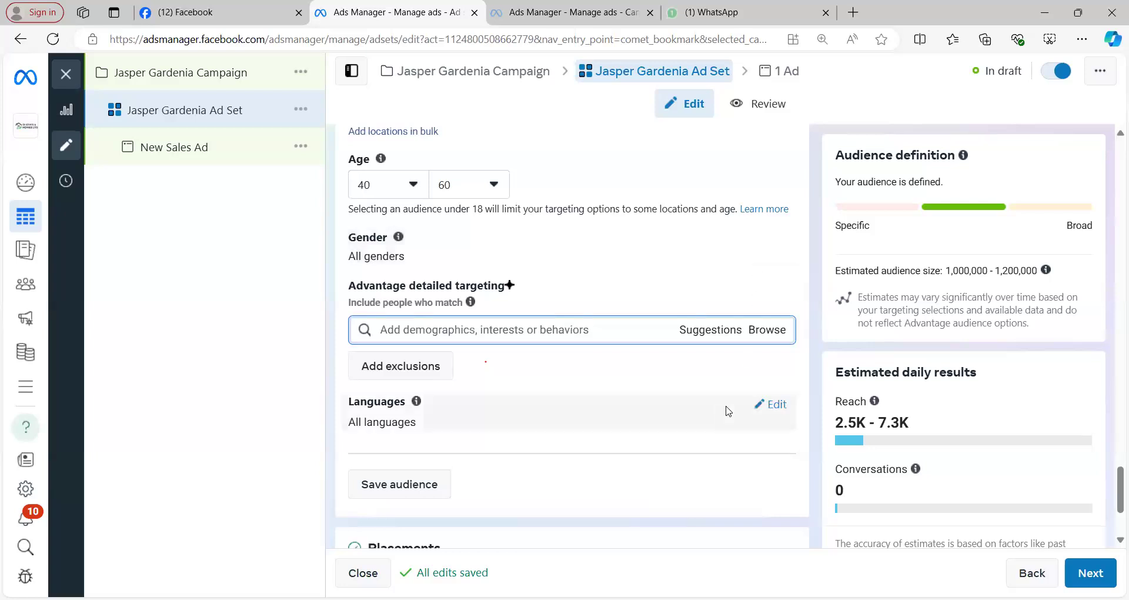
scroll(728, 408, "down", 2)
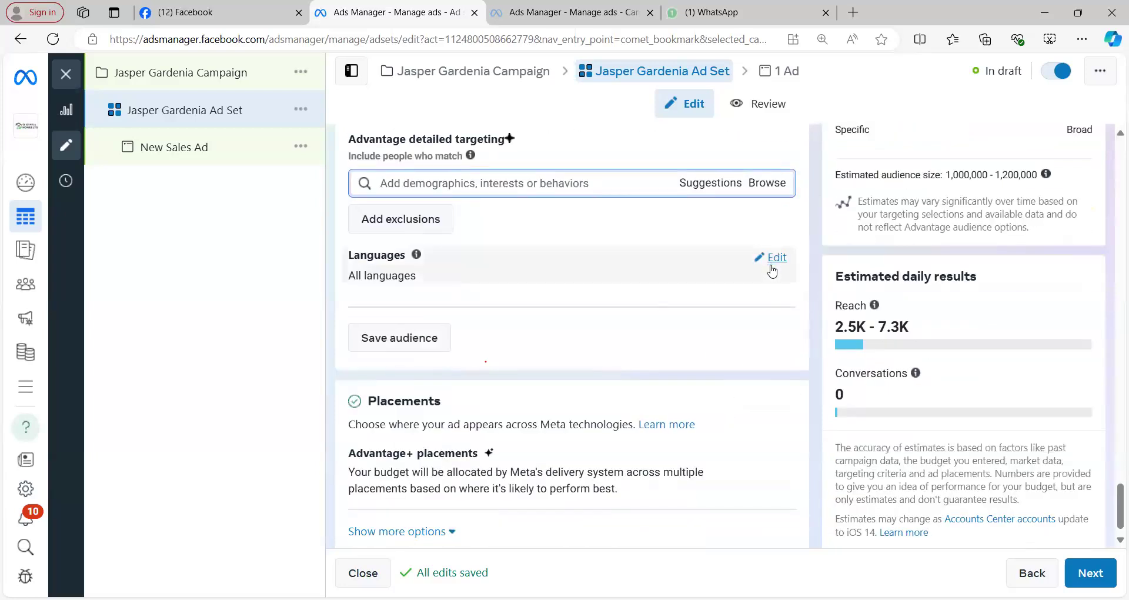
scroll(723, 350, "down", 1)
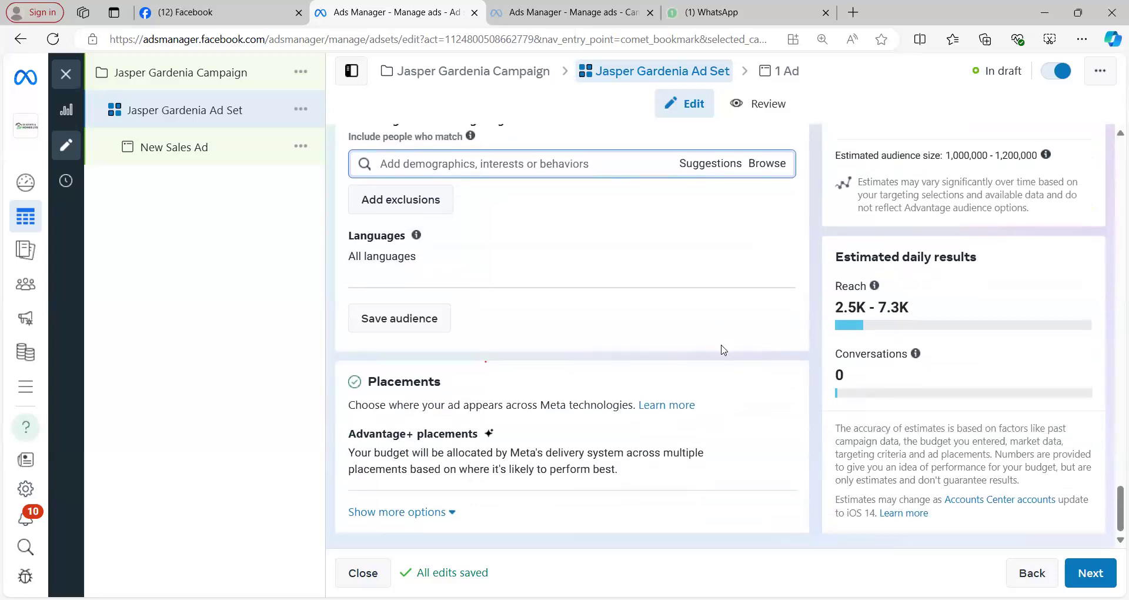
left_click(419, 324)
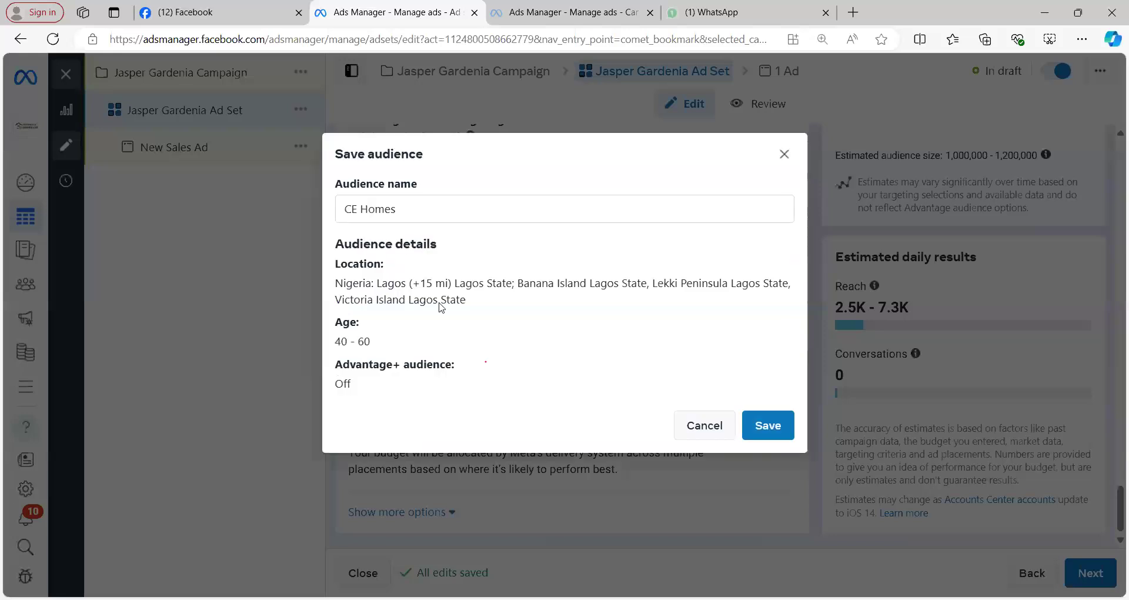
left_click(525, 213)
key("ctrl+shift+Left")
key("ctrl+shift+Left")
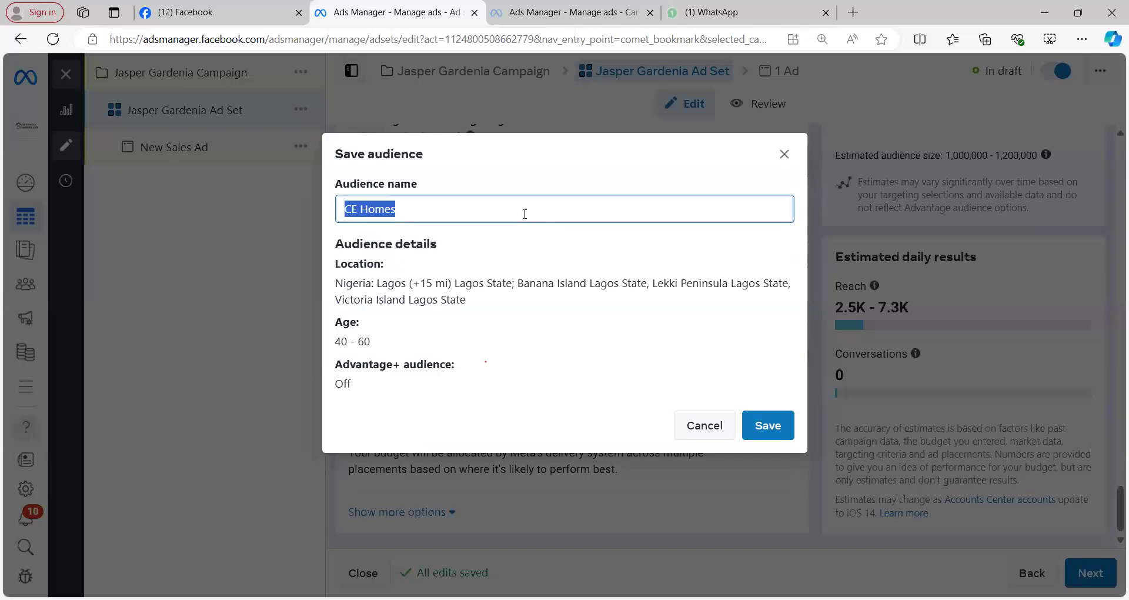
type("Jasper Gardenia")
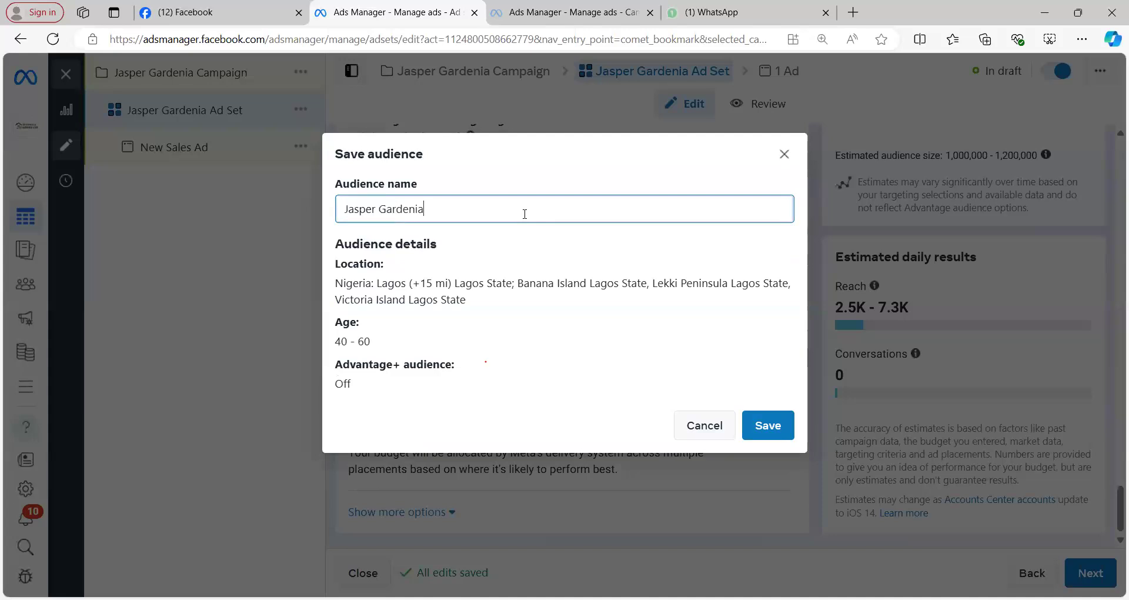
left_click(766, 426)
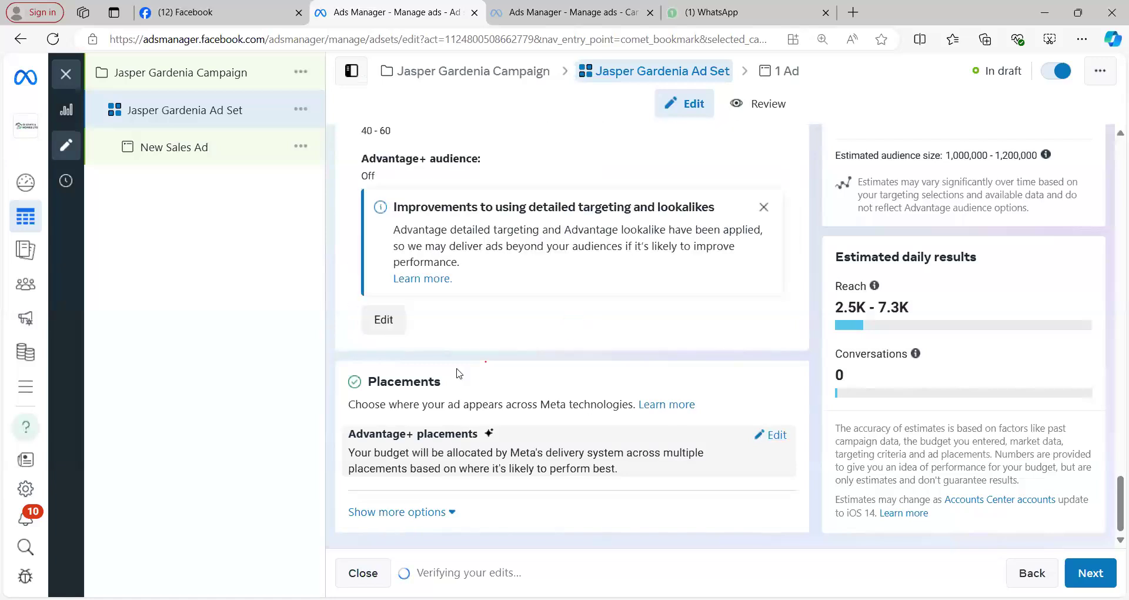
Rename the saved audience as Lagos and apply the update to it.
left_click(385, 320)
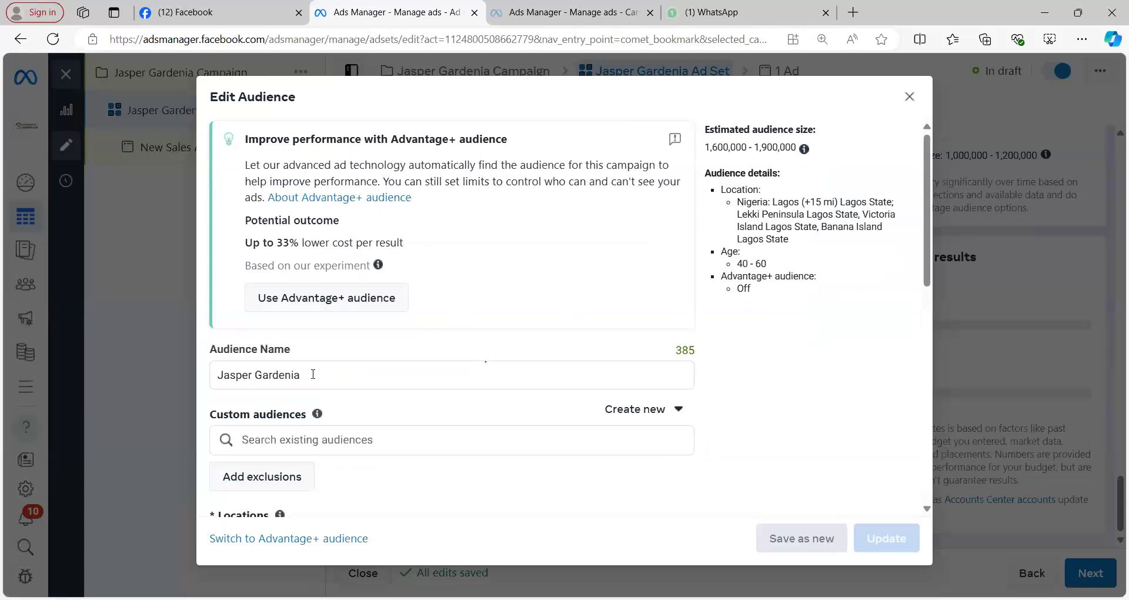
triple_click(313, 375)
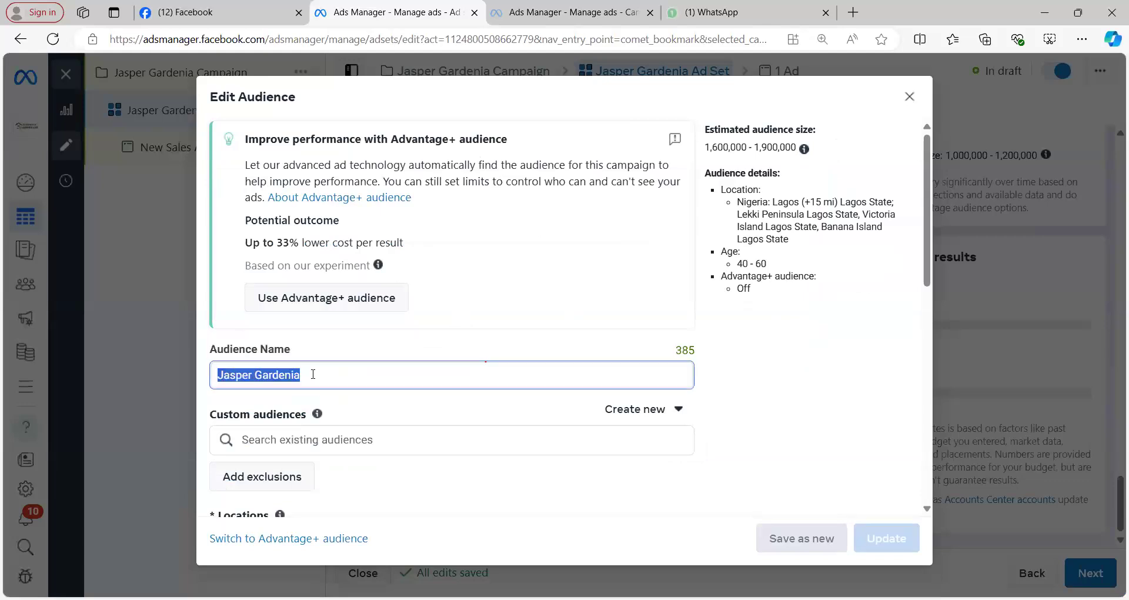
type("Lagos")
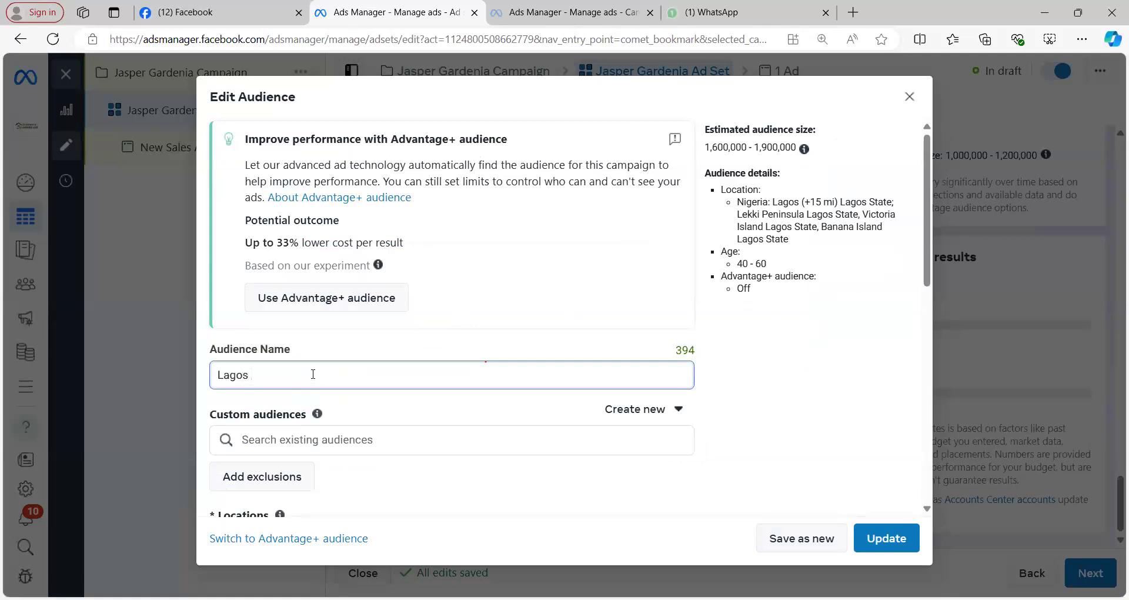
left_click(904, 542)
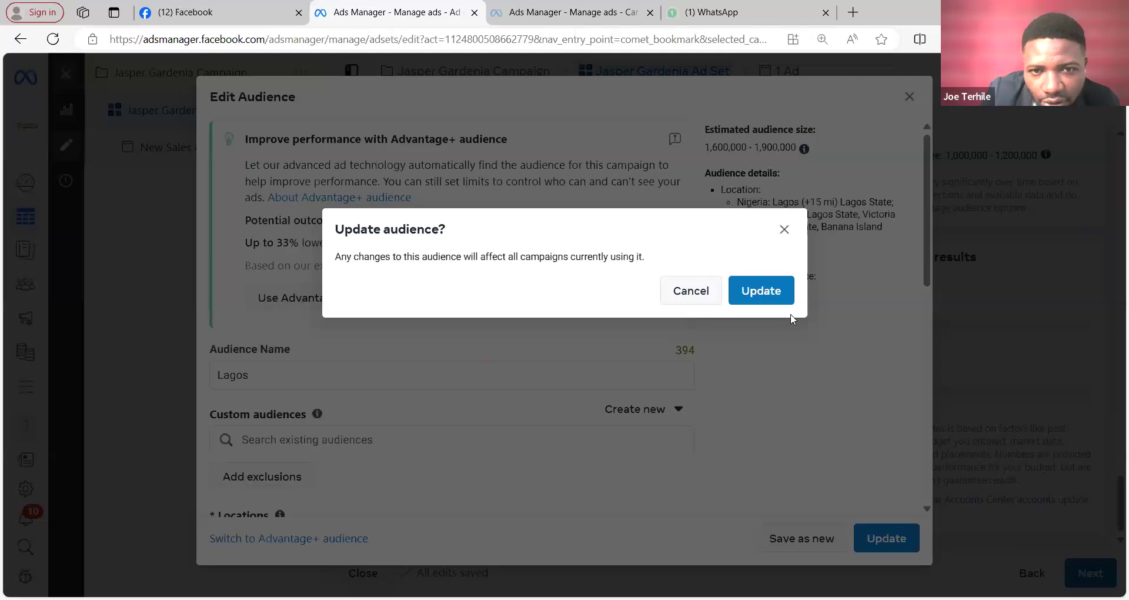
left_click(778, 293)
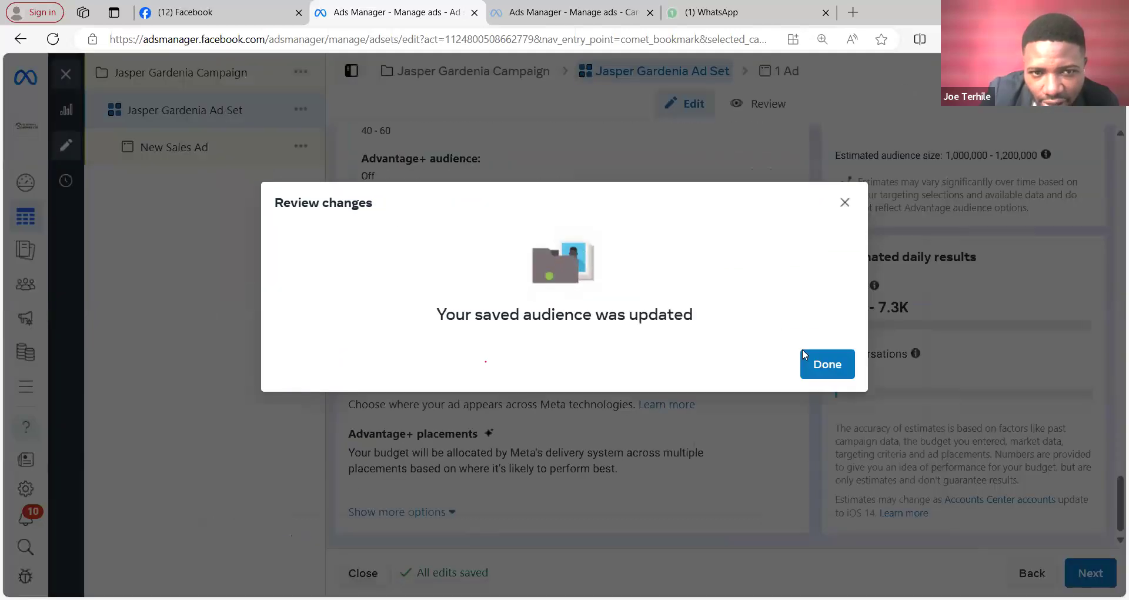
left_click(827, 366)
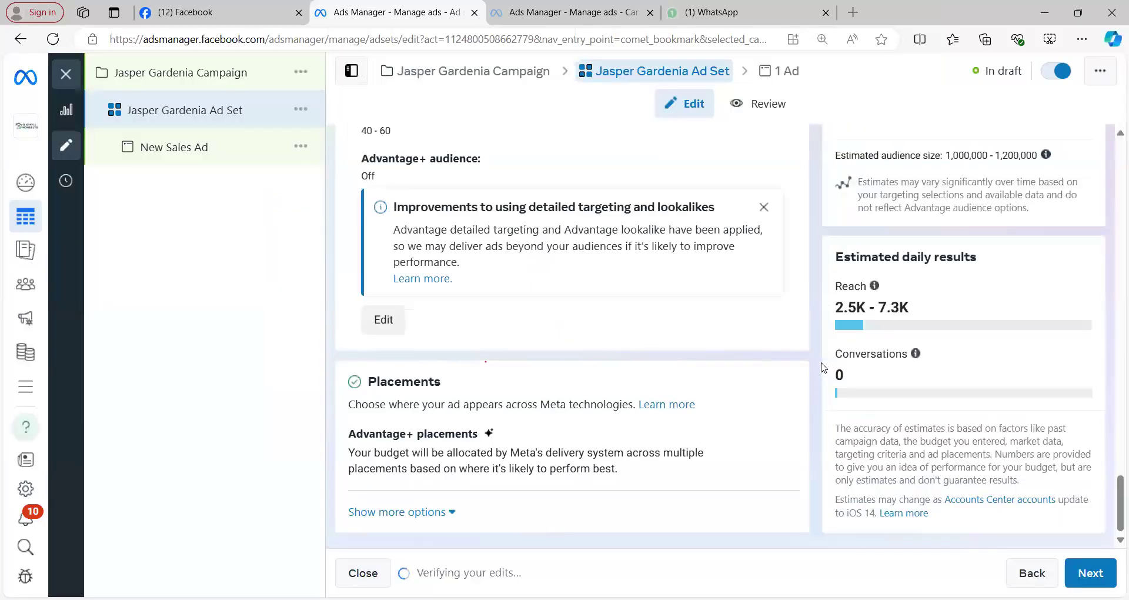
Dismiss the notice about detailed targeting and lookalike improvements in the Lagos saved audience summary.
scroll(784, 415, "up", 4)
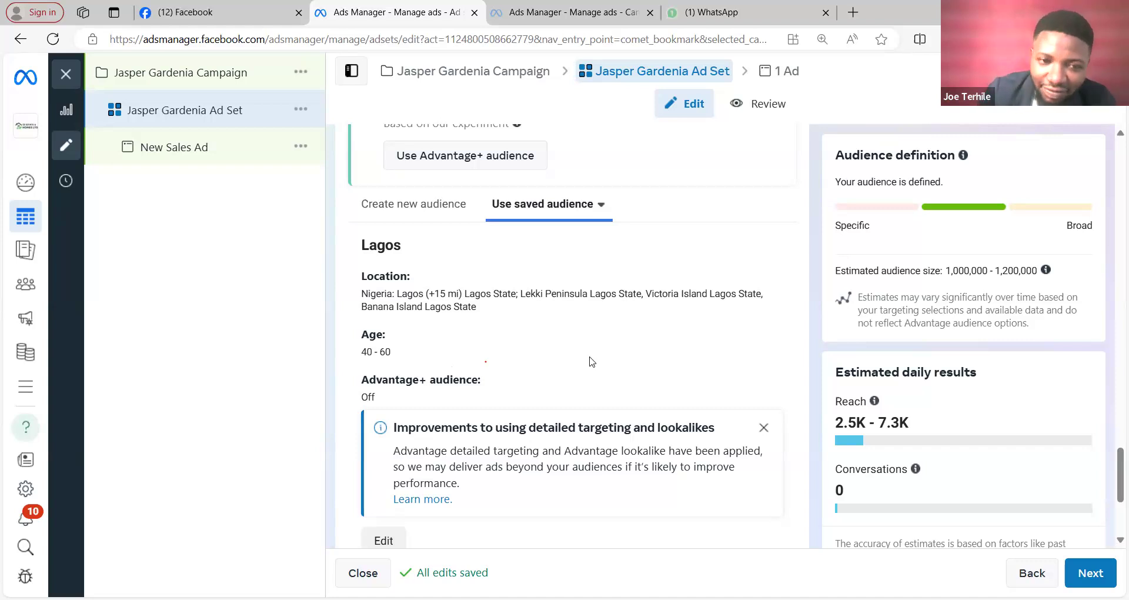
scroll(594, 359, "down", 1)
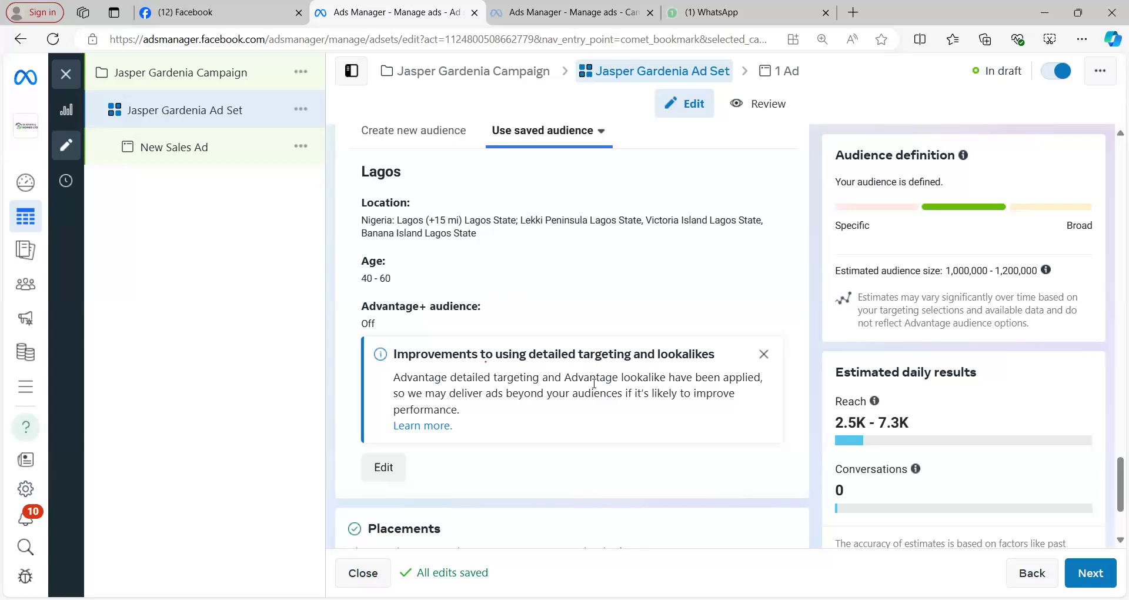
left_click(764, 356)
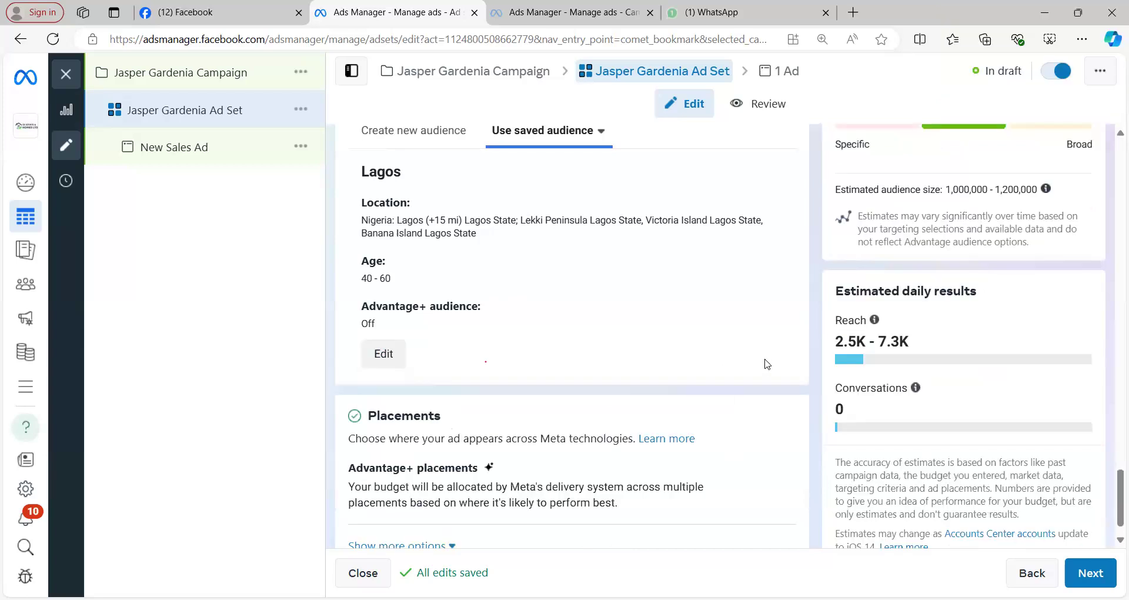
Switch the ad set's placements from Advantage+ placements to Manual placements.
scroll(769, 364, "down", 1)
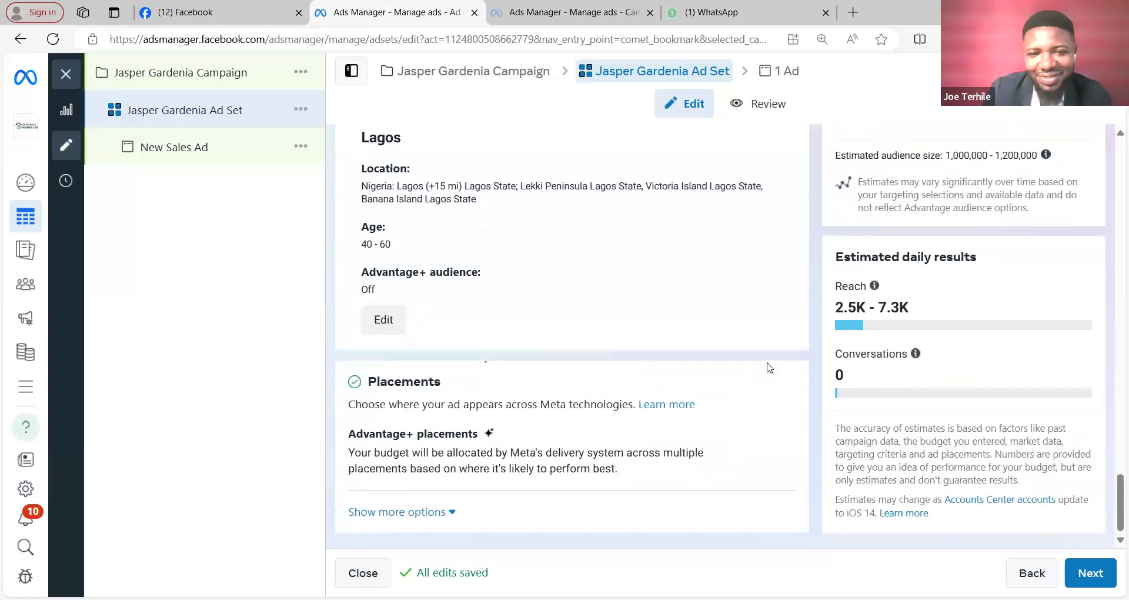
mouse_move(766, 433)
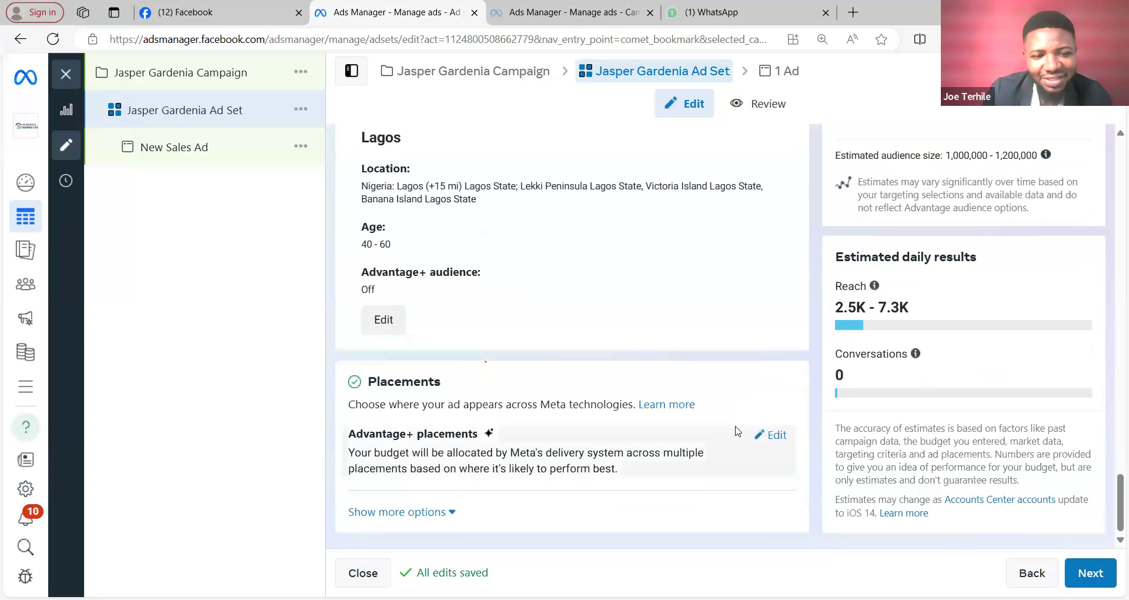
left_click(781, 436)
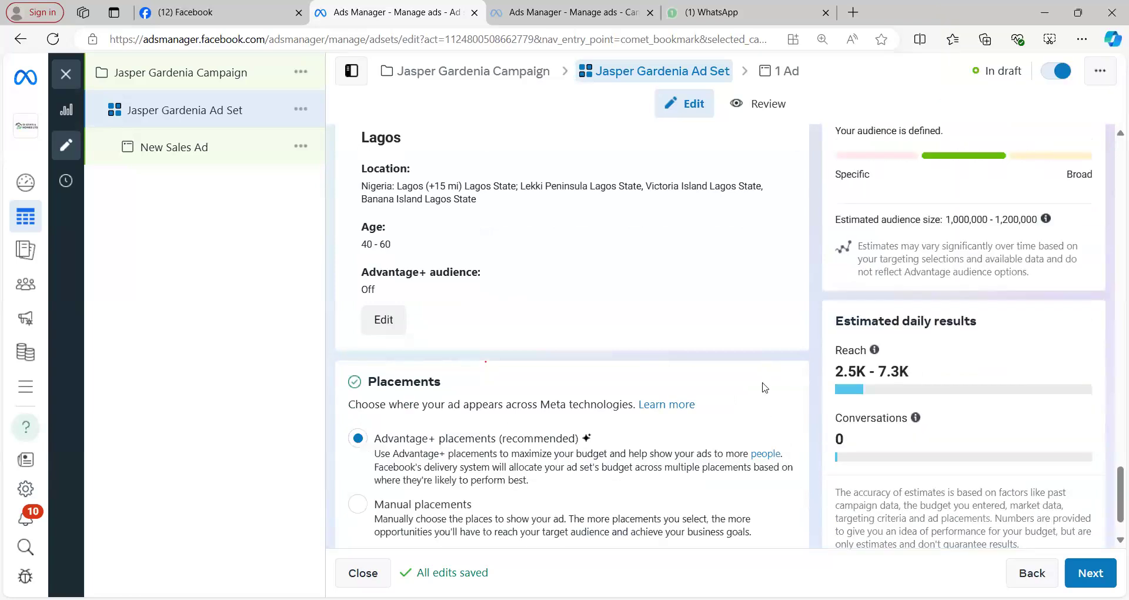
scroll(762, 387, "down", 1)
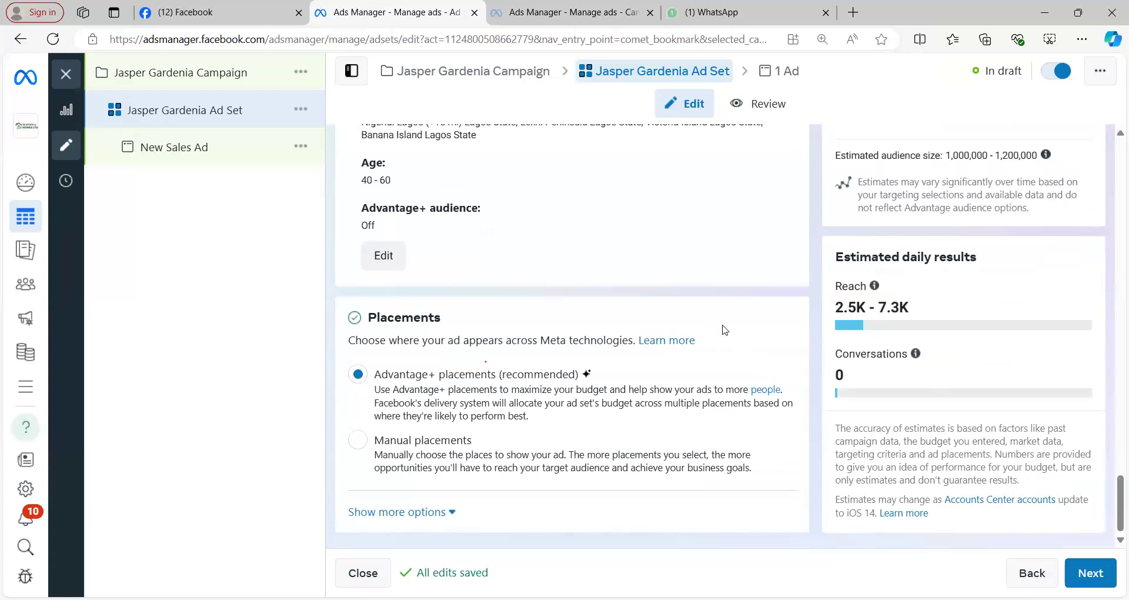
left_click(358, 441)
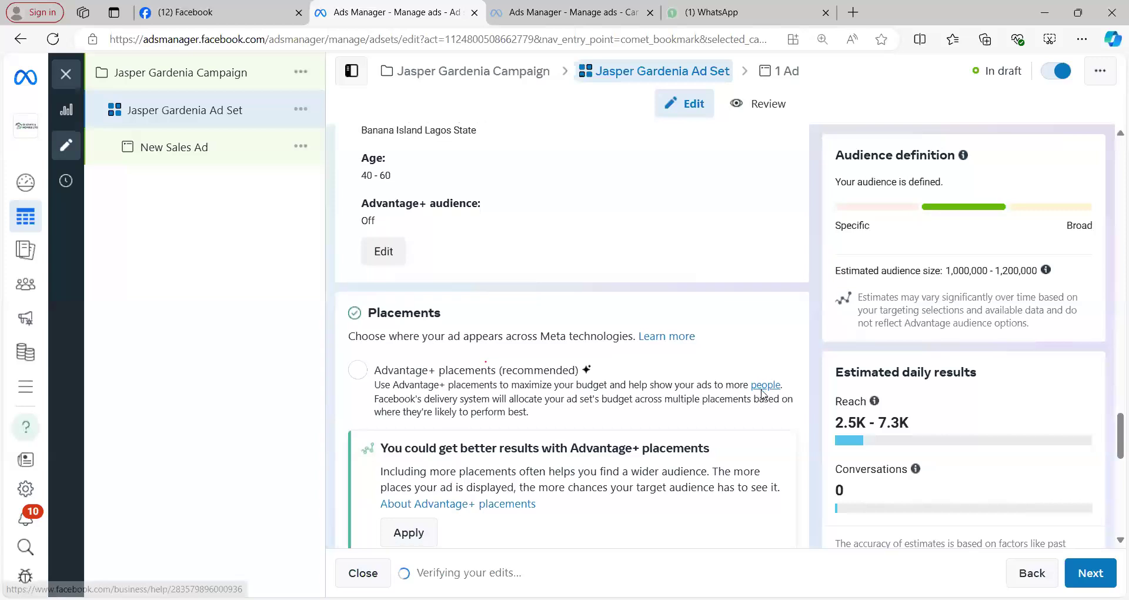
Exclude Messenger and Audience Network from the manual placement platforms, keeping Facebook and Instagram selected.
scroll(763, 393, "down", 6)
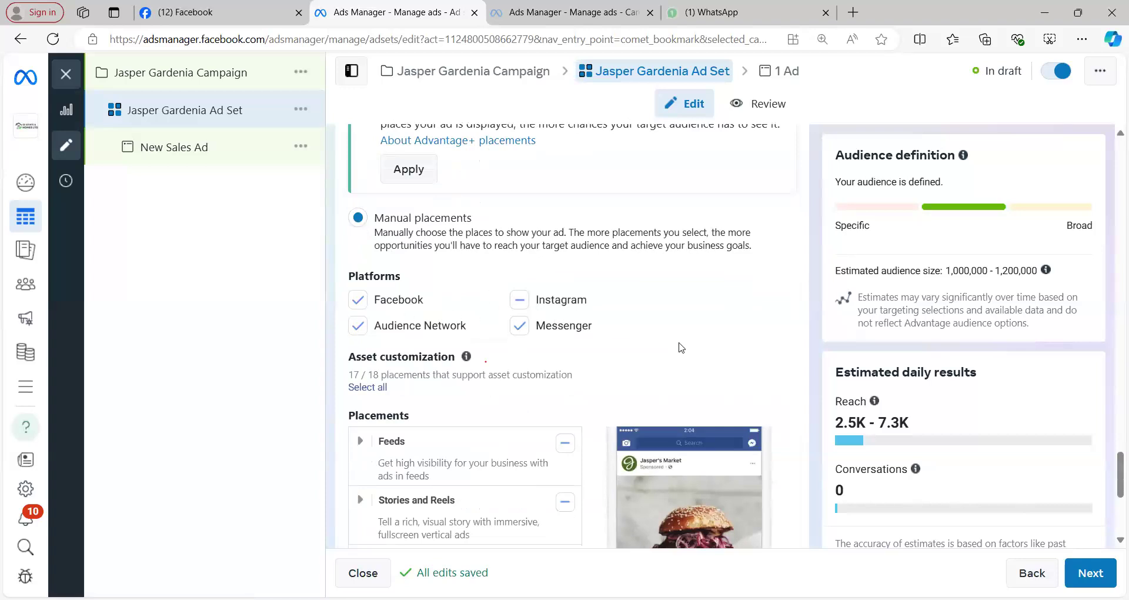
left_click(526, 330)
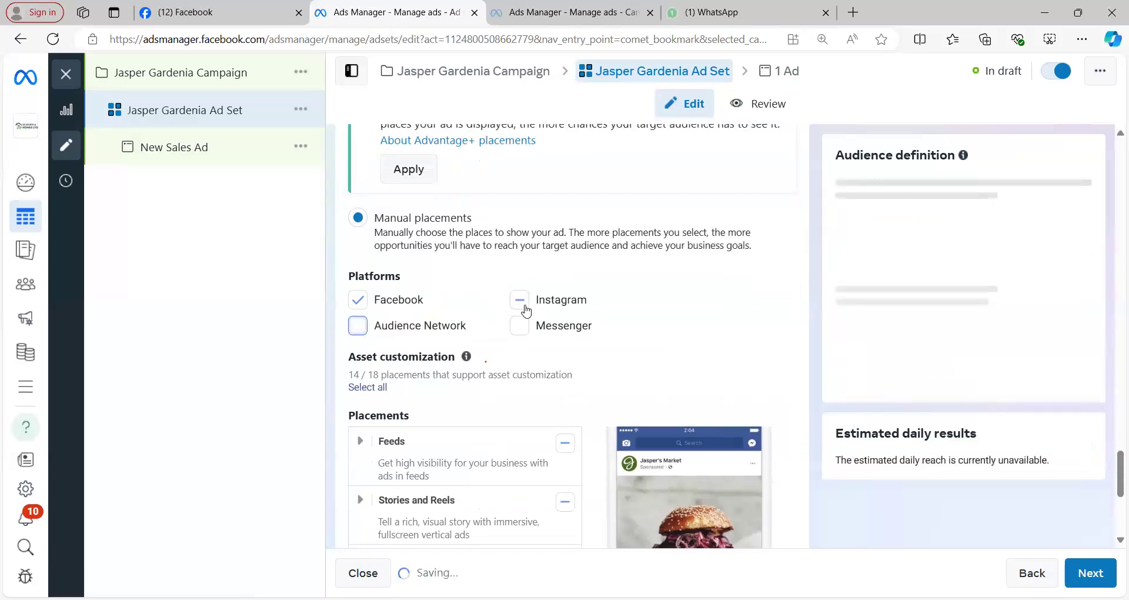
left_click(356, 318)
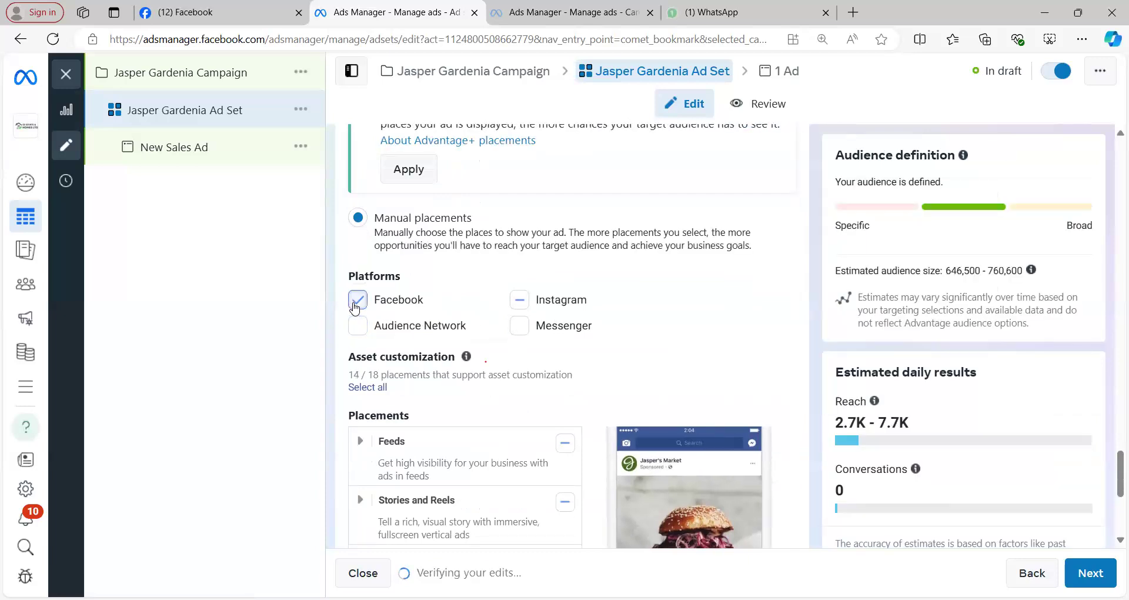
left_click(356, 302)
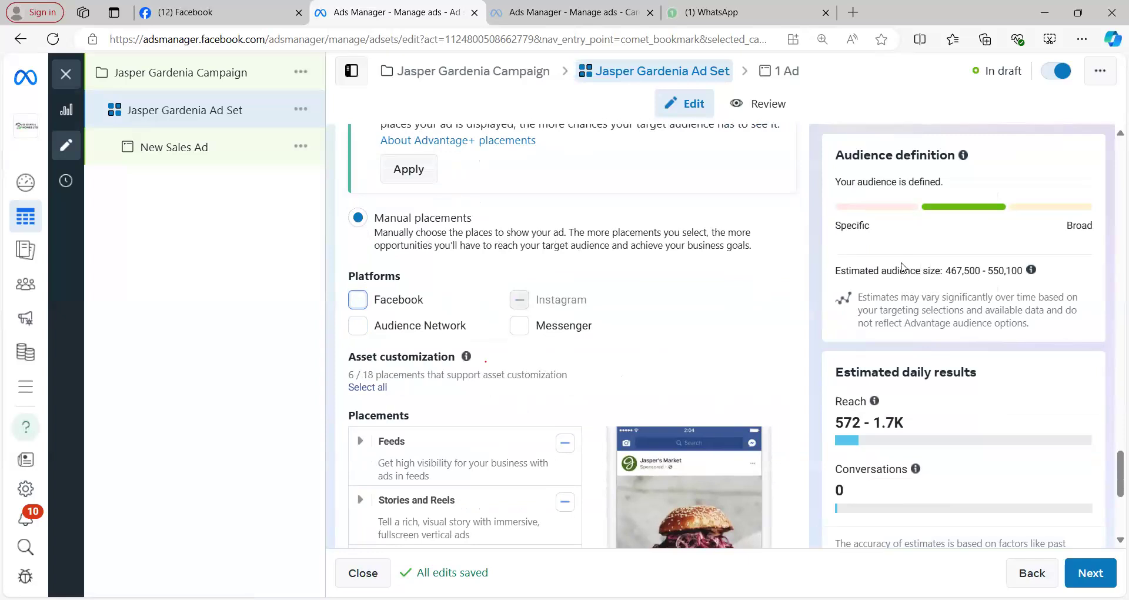
left_click(354, 303)
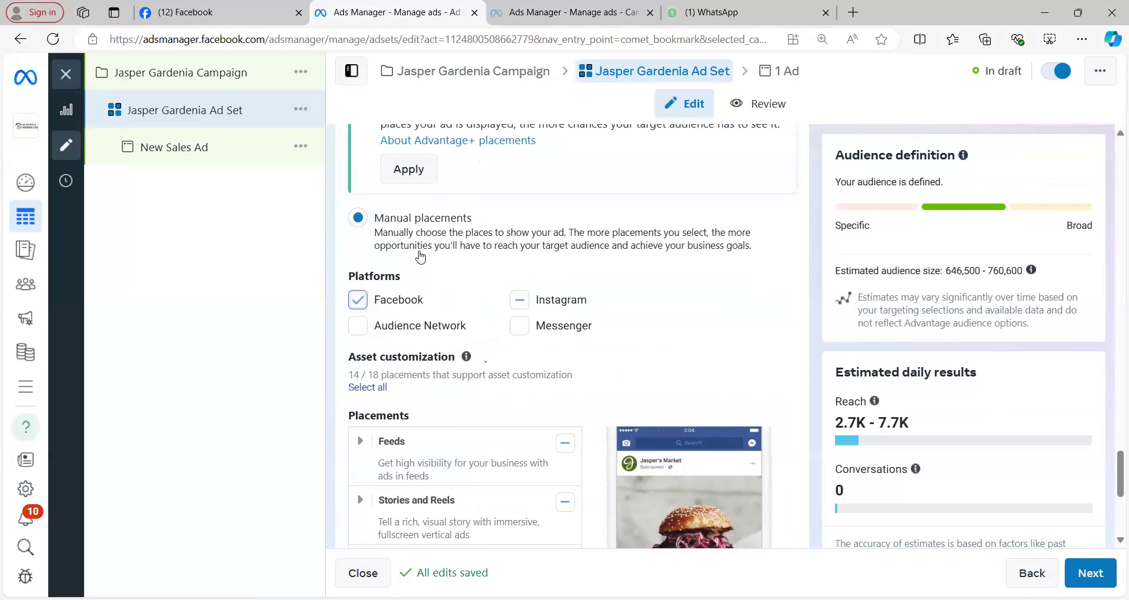
left_click(521, 301)
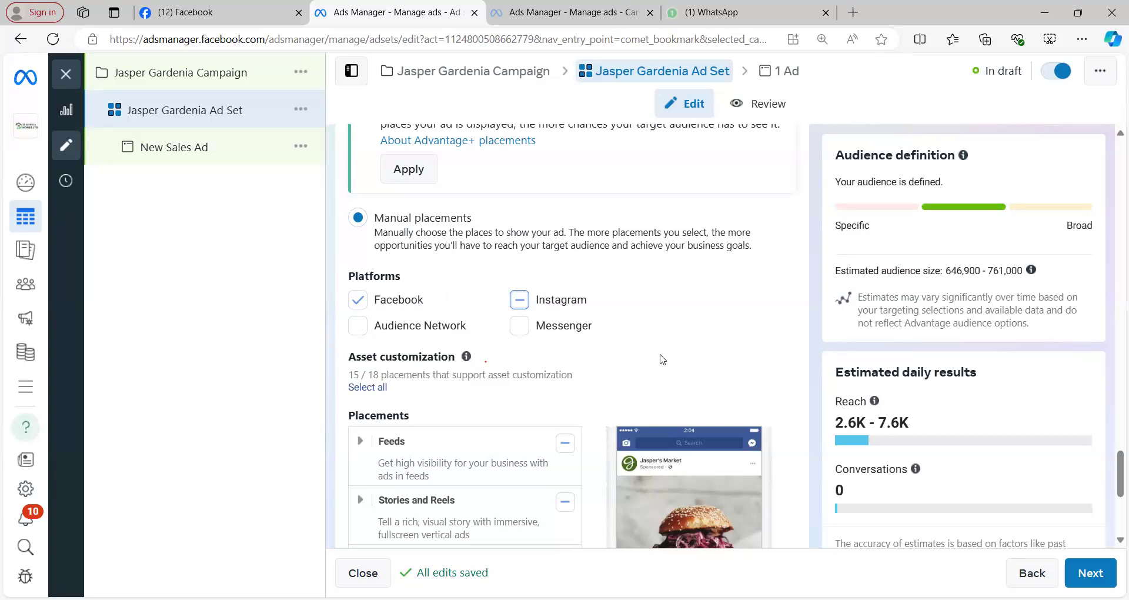
Include Audience Network and Messenger again among the manual placement platforms.
left_click(357, 330)
left_click(358, 327)
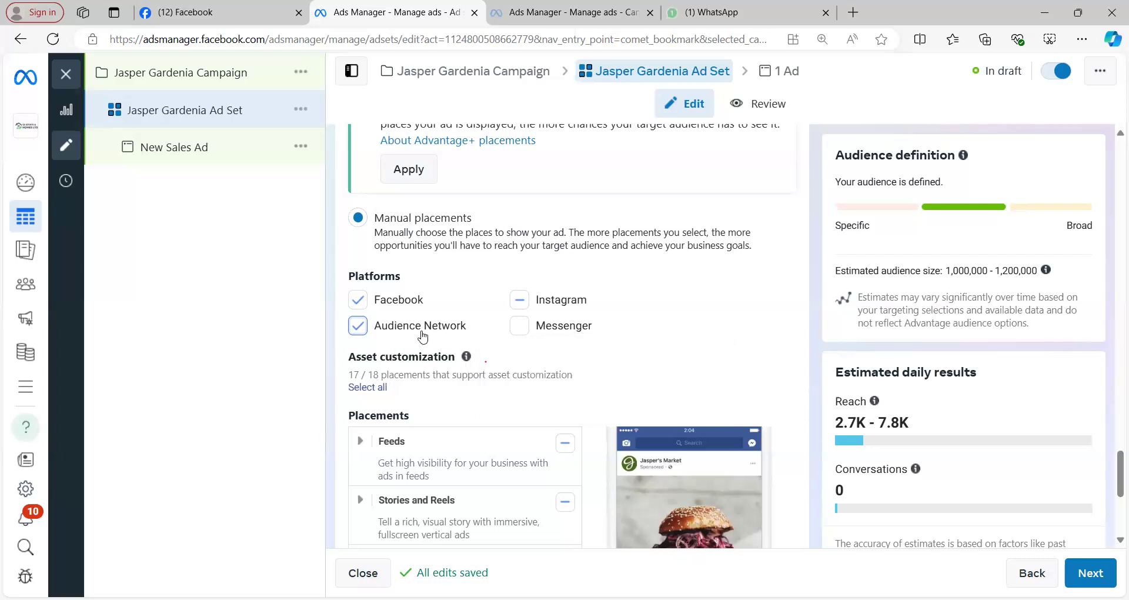
scroll(677, 293, "up", 2)
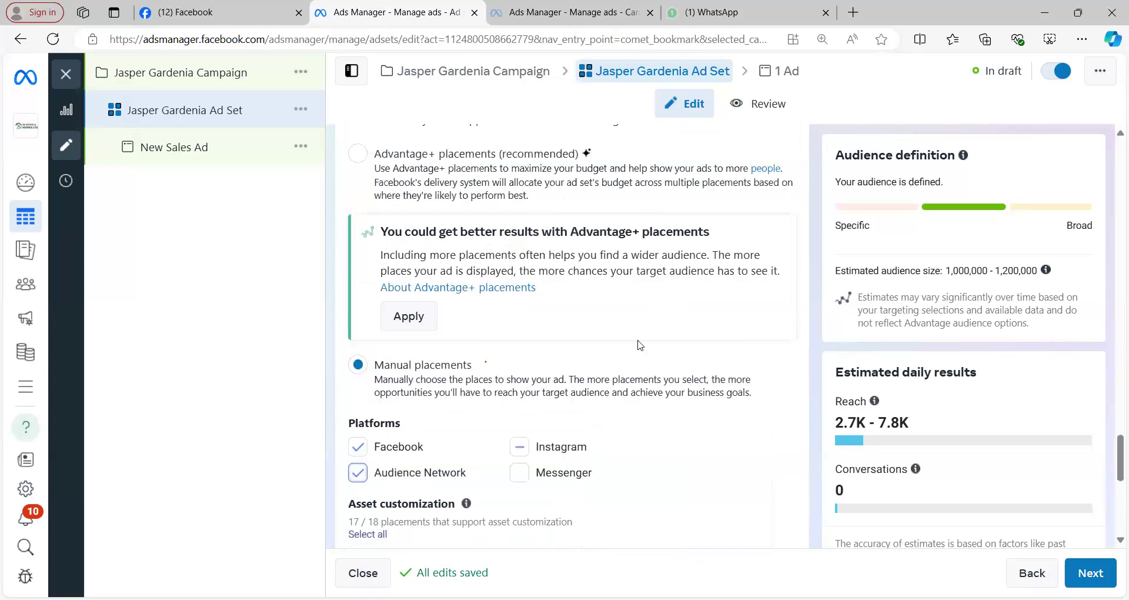
scroll(640, 345, "down", 3)
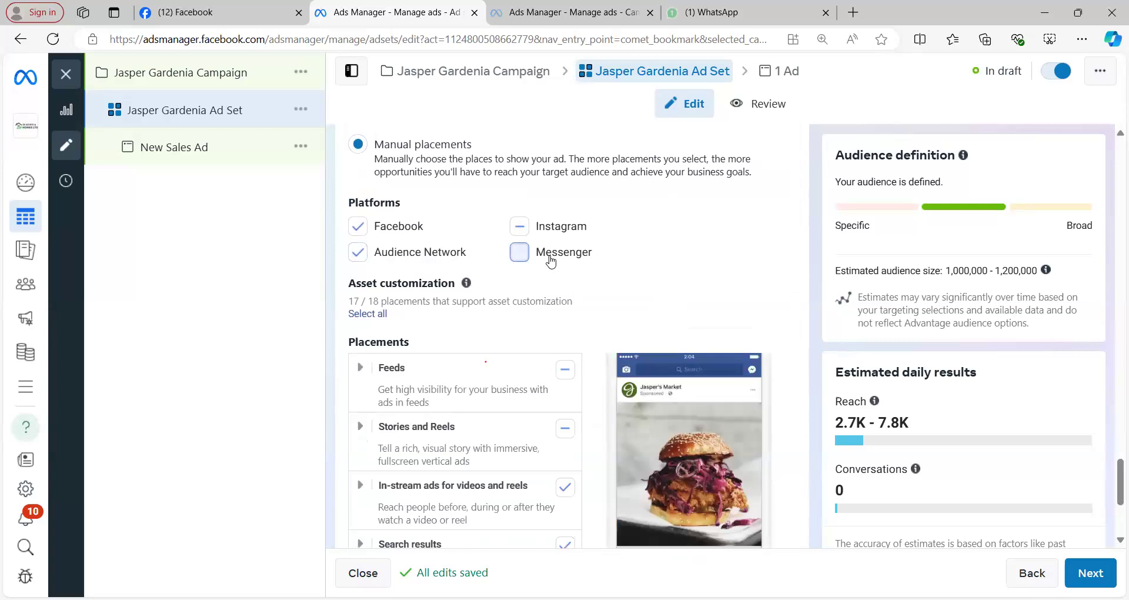
left_click(551, 259)
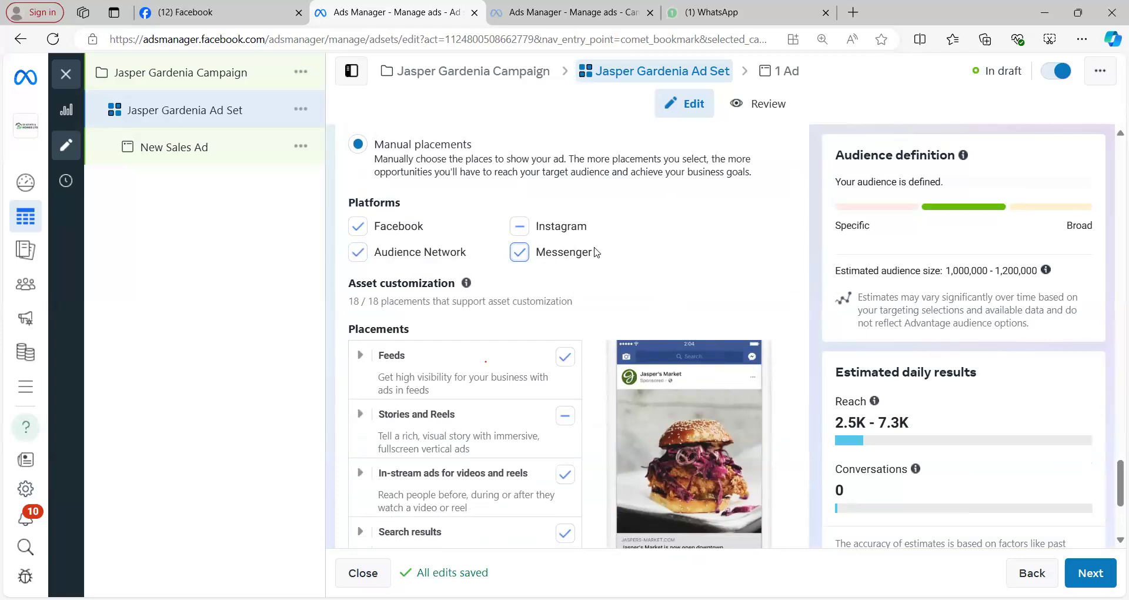
Switch the ad set's placements back to Advantage+ placements.
scroll(594, 259, "up", 5)
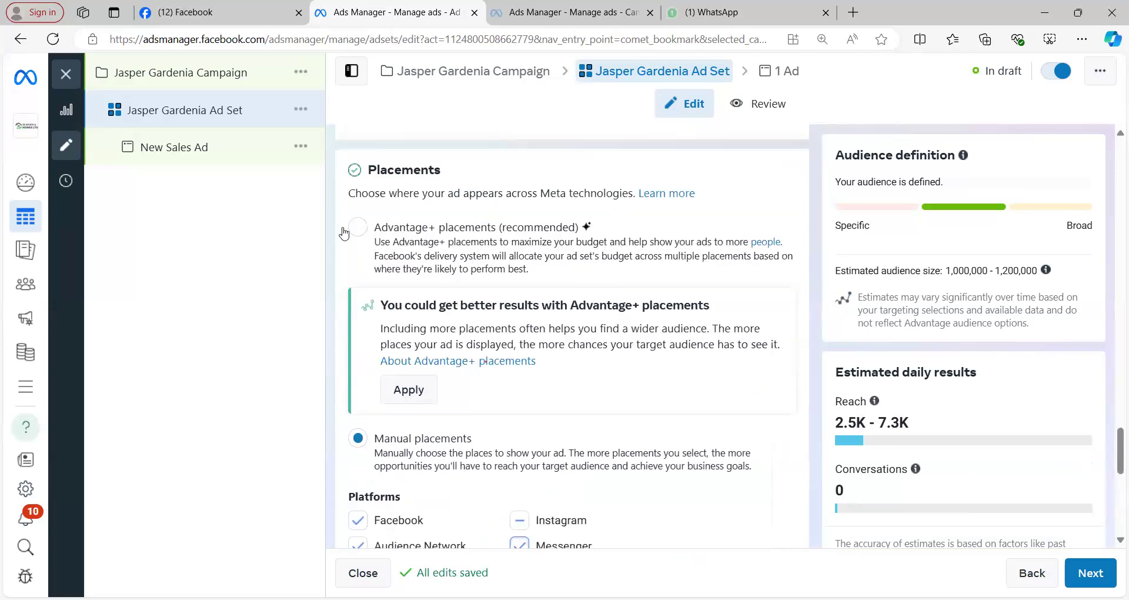
left_click(358, 228)
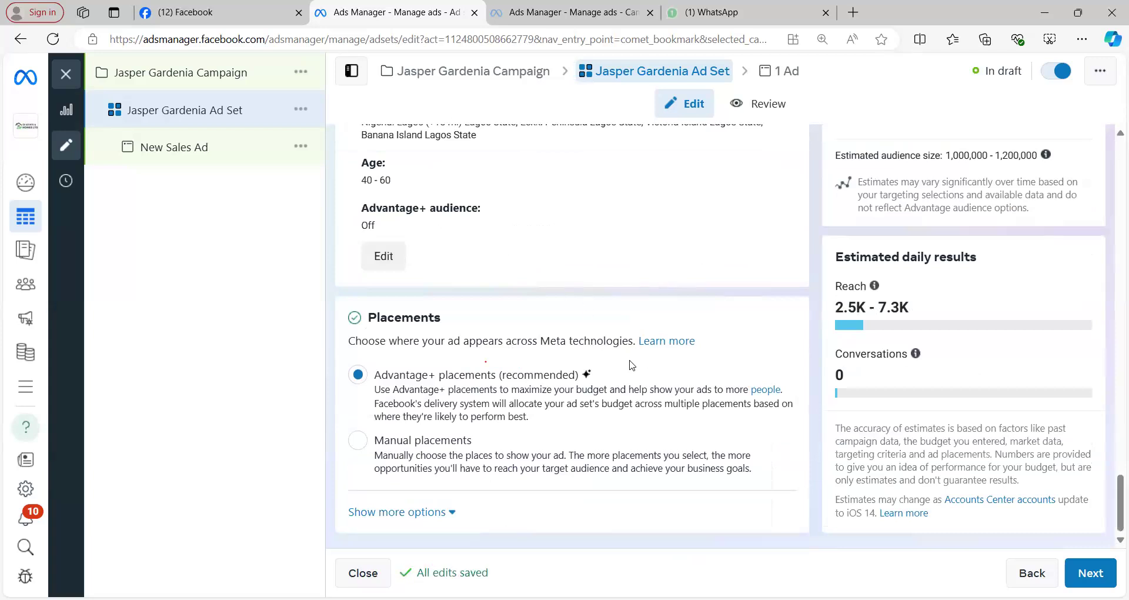
Proceed from the ad set to its ad and rename the ad as Jasper Gardenia Ad.
left_click(1091, 573)
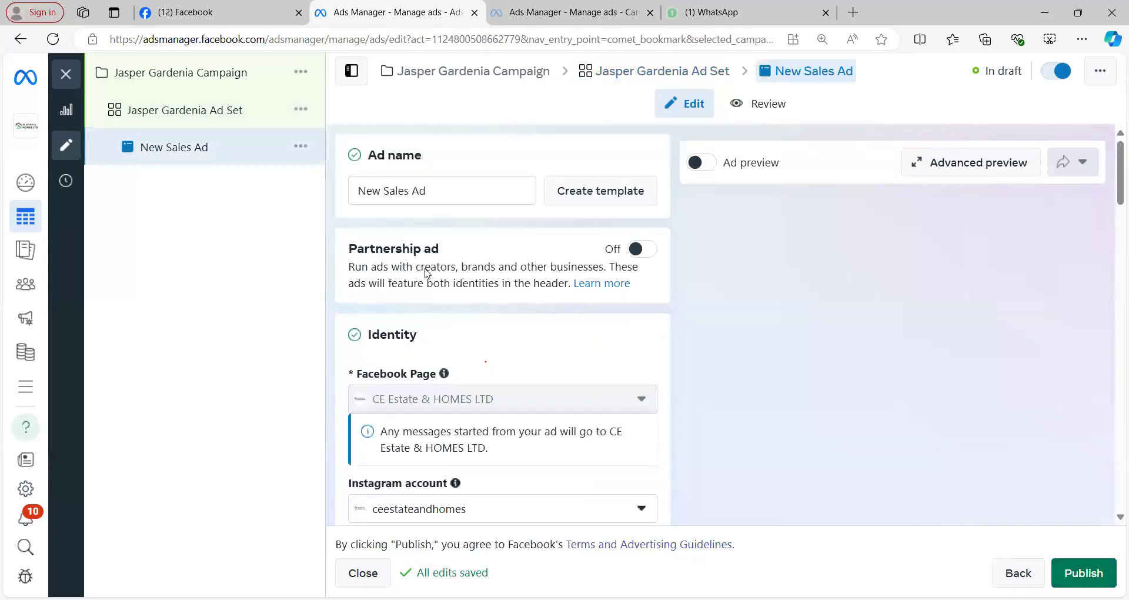
left_click_drag(413, 190, 219, 192)
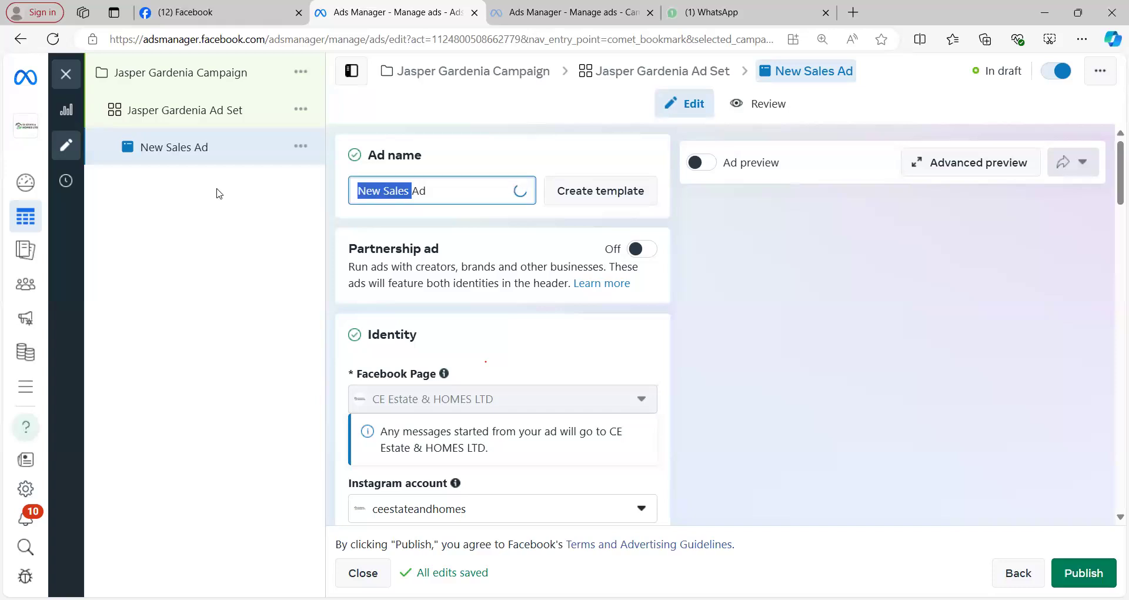
type("Jasper Gardenia")
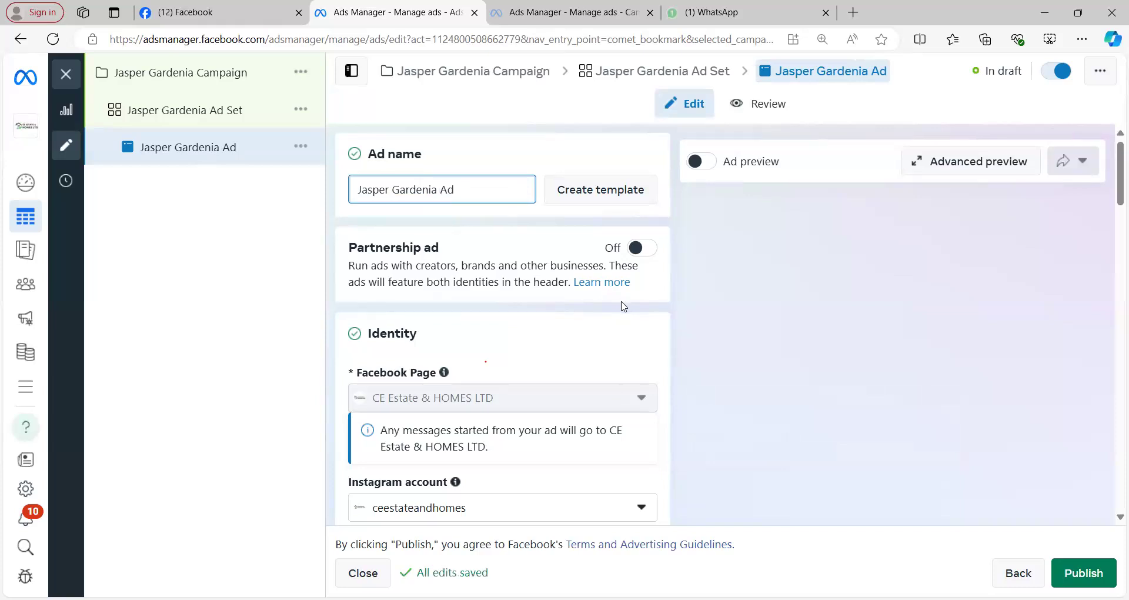
Upload the video file WhatsApp Video 2024-08-29 at 7.24.33 PM from the Downloads folder as the ad creative's media.
scroll(619, 306, "down", 2)
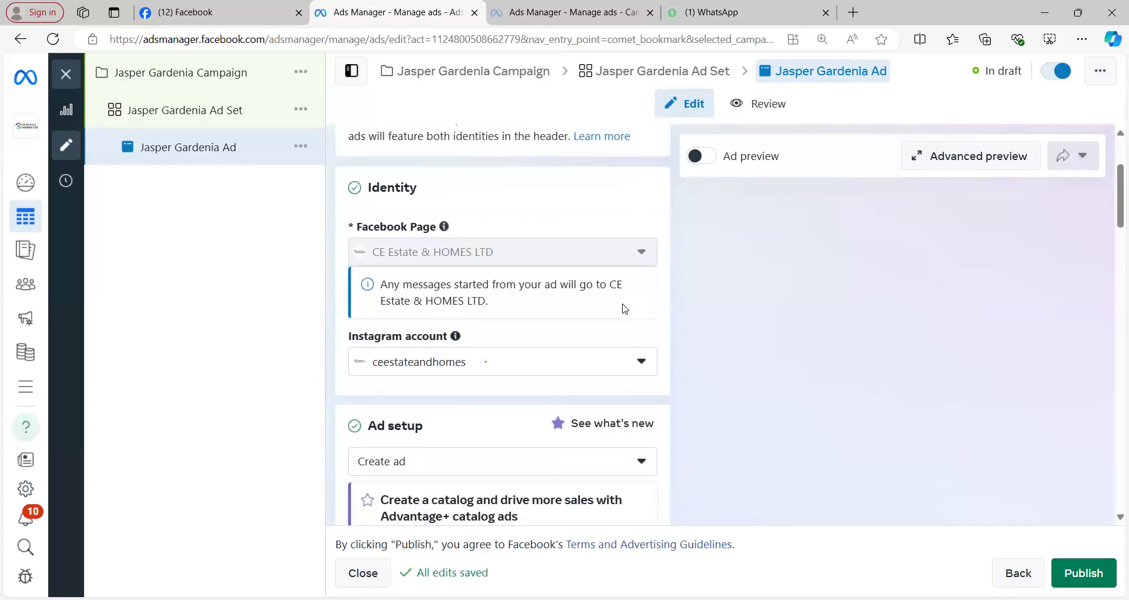
scroll(629, 317, "down", 1)
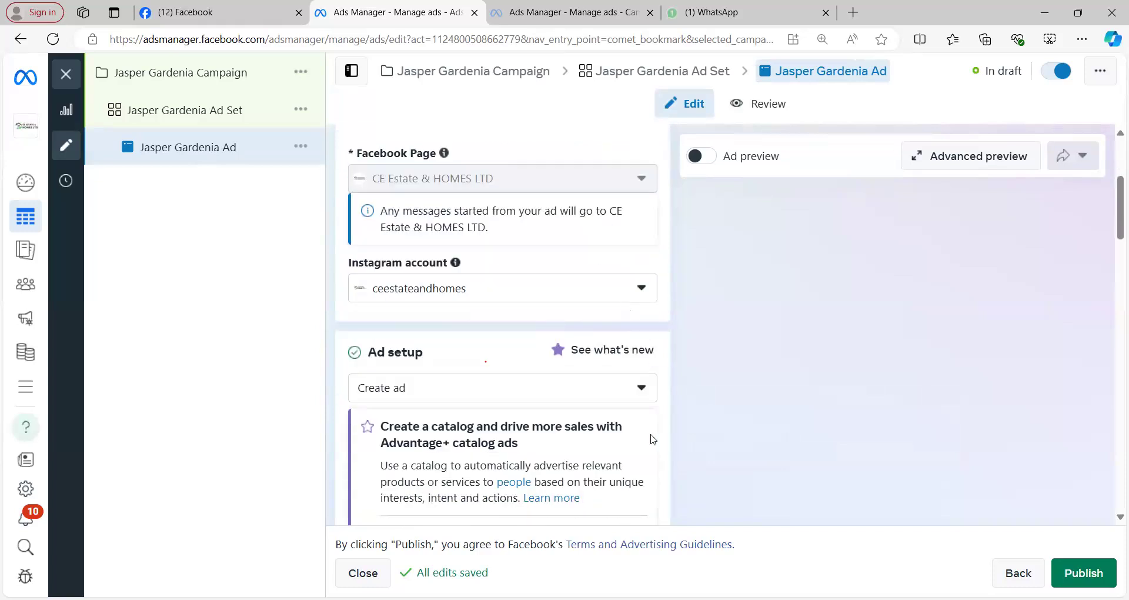
scroll(652, 434, "down", 2)
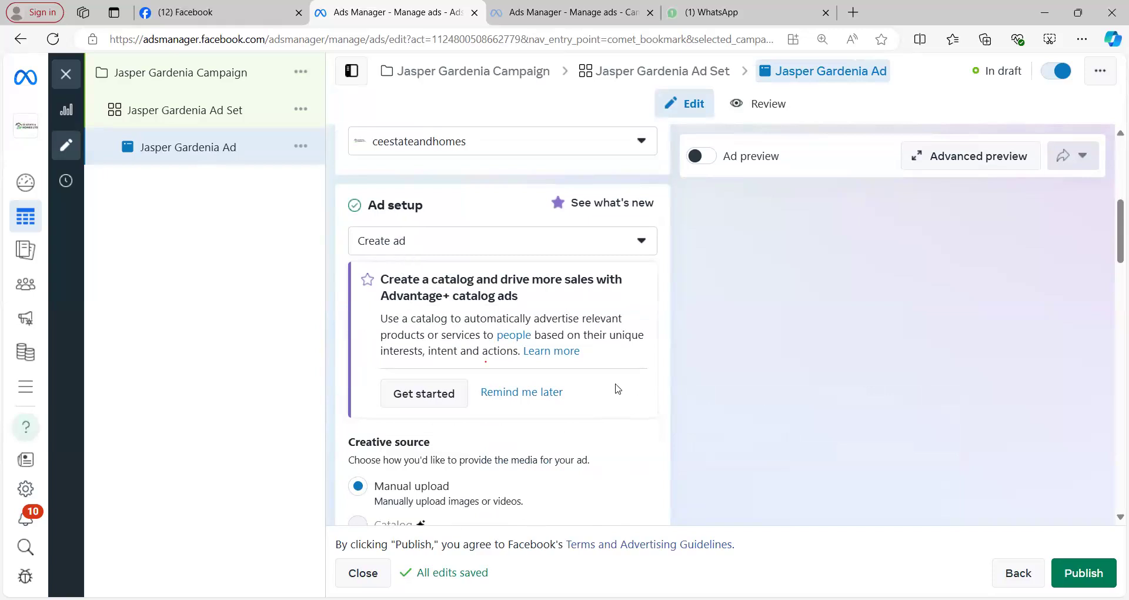
scroll(604, 353, "down", 6)
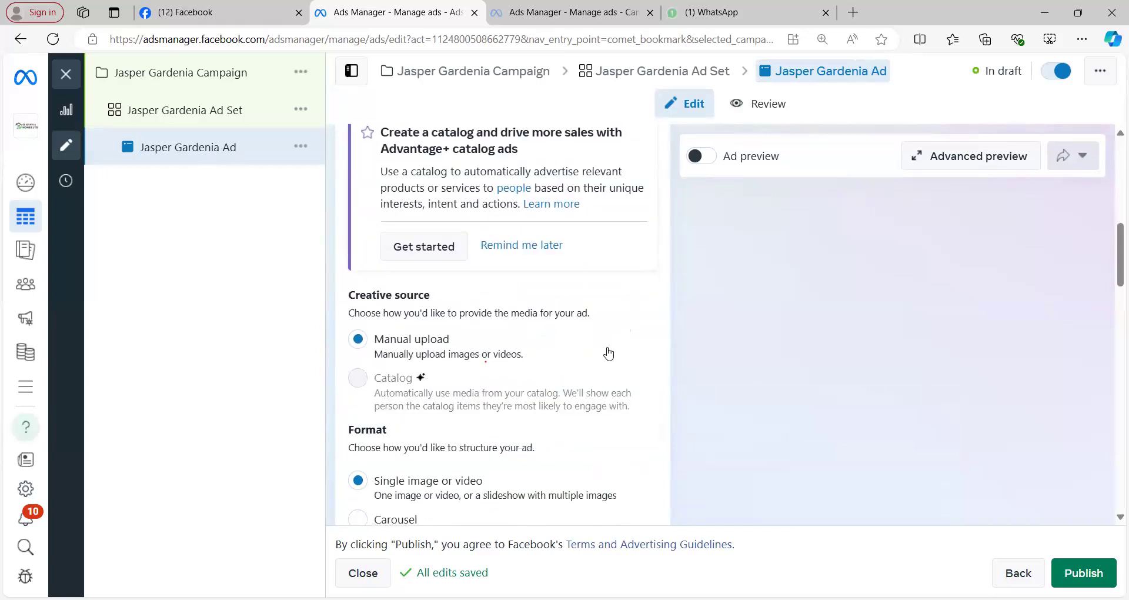
scroll(610, 348, "down", 1)
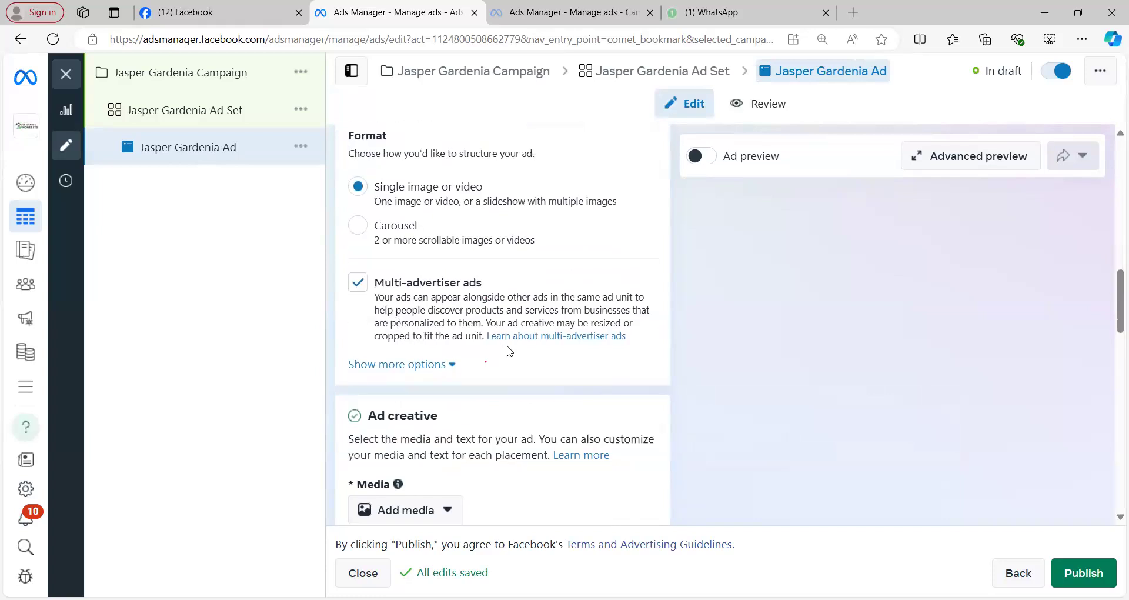
scroll(509, 350, "down", 3)
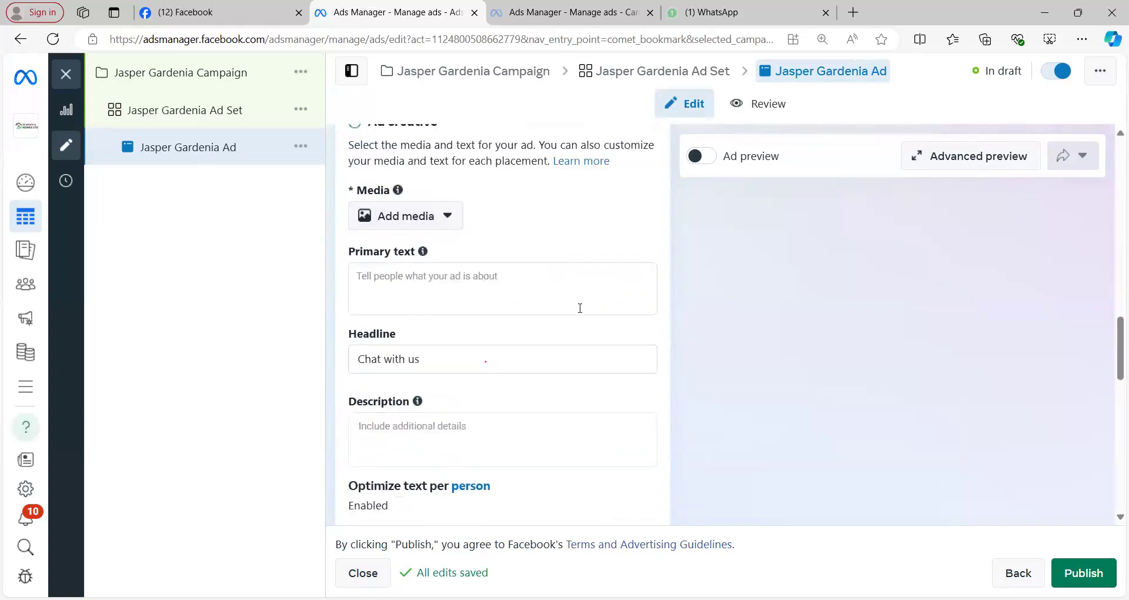
left_click(448, 217)
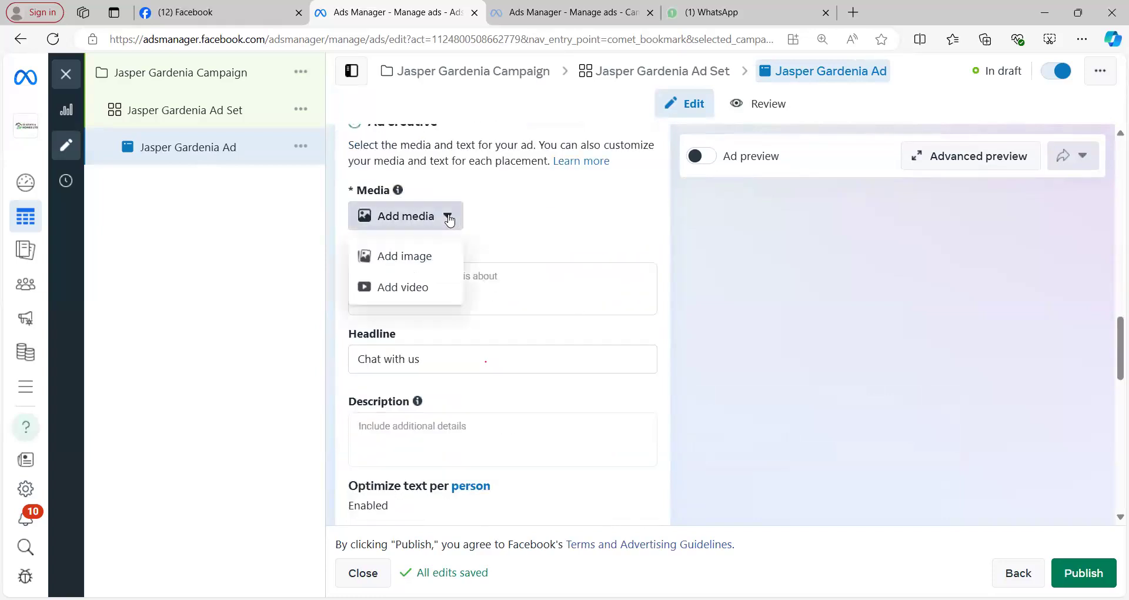
left_click(429, 290)
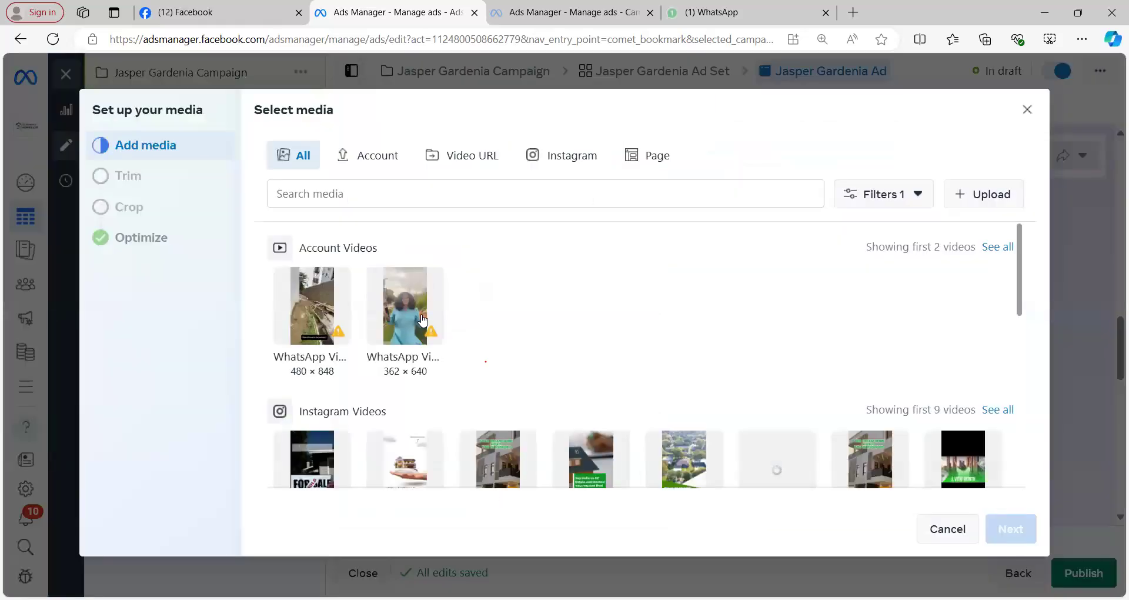
left_click(992, 200)
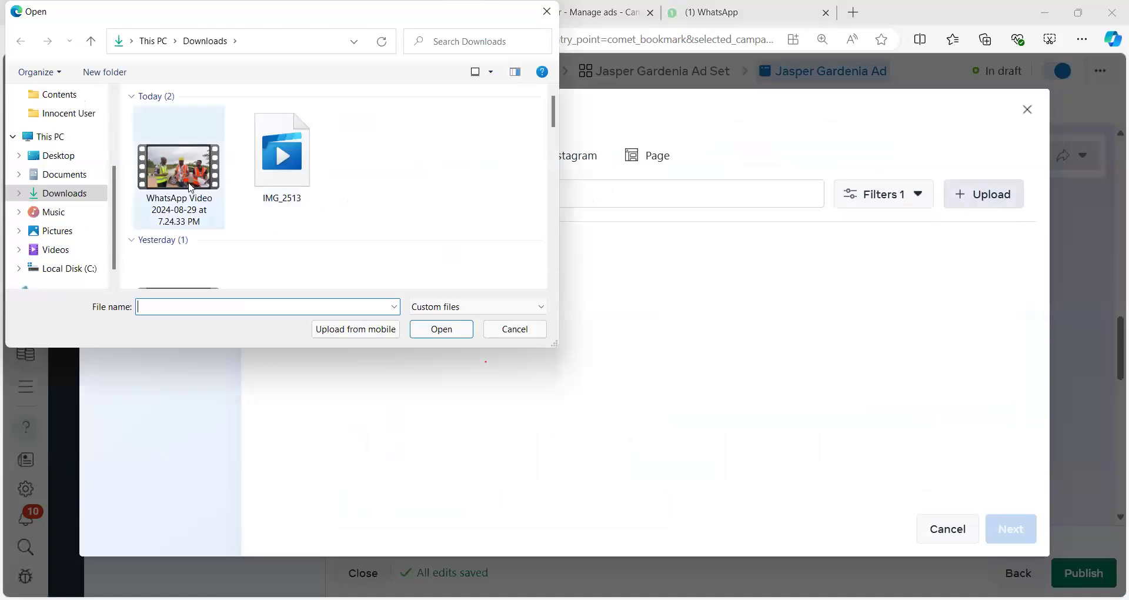
left_click(191, 188)
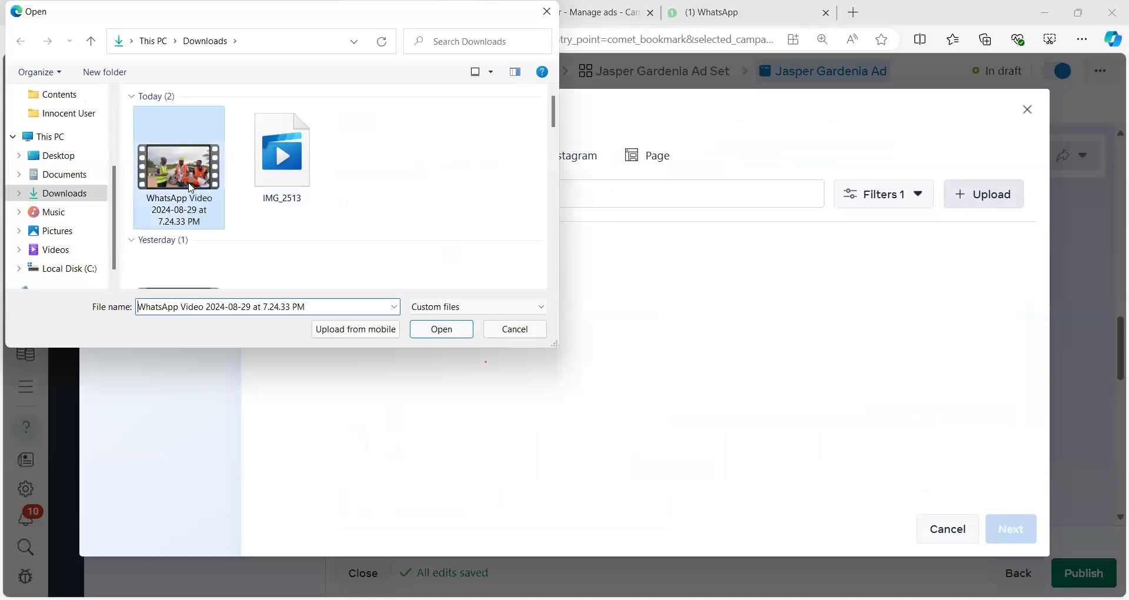
left_click(442, 330)
left_click(441, 330)
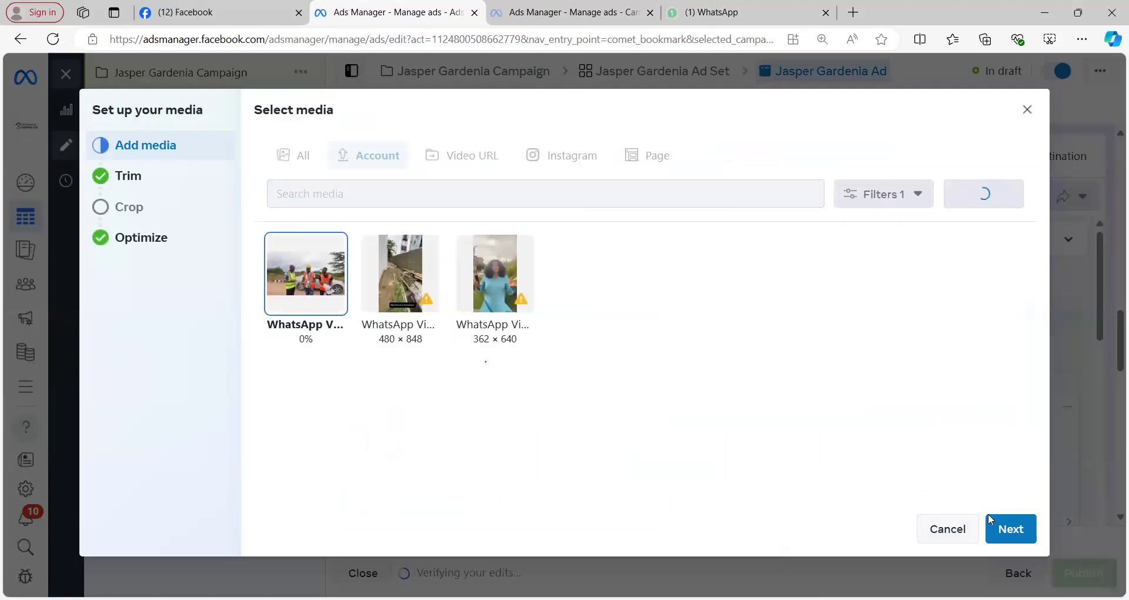
Finish the video's media setup with its full length, original crops for all placements and the default Advantage+ creative enhancements.
left_click(1008, 531)
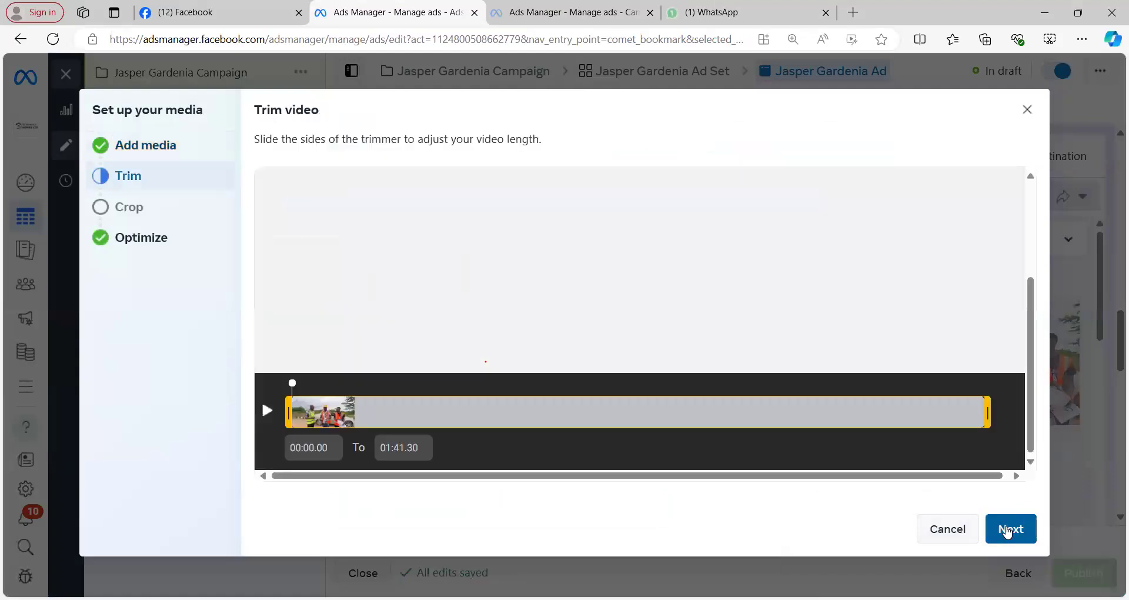
left_click(1007, 532)
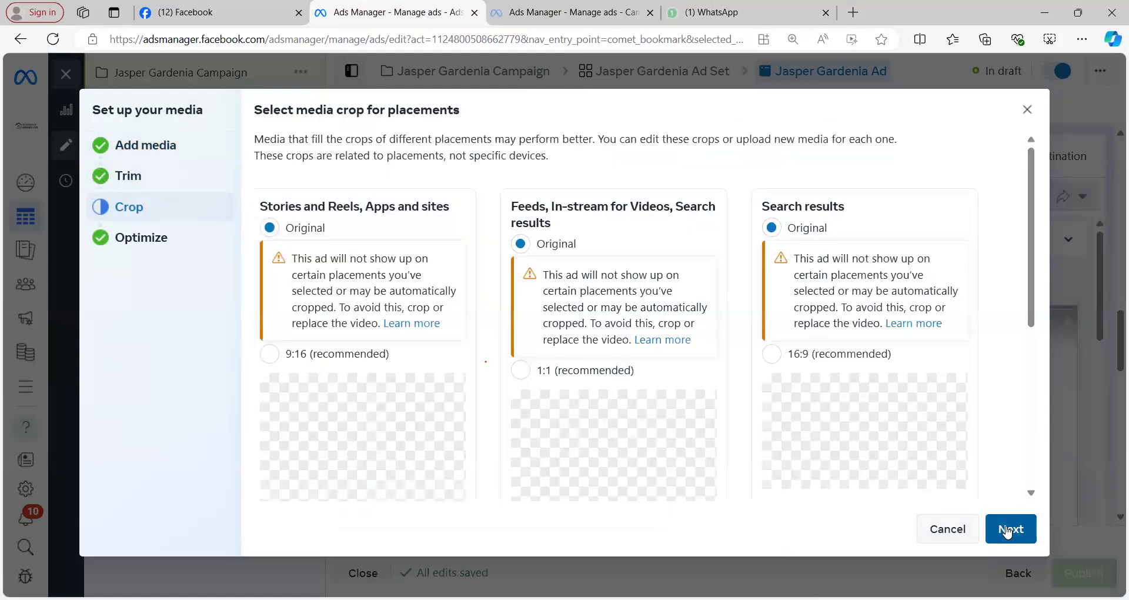
left_click(1007, 531)
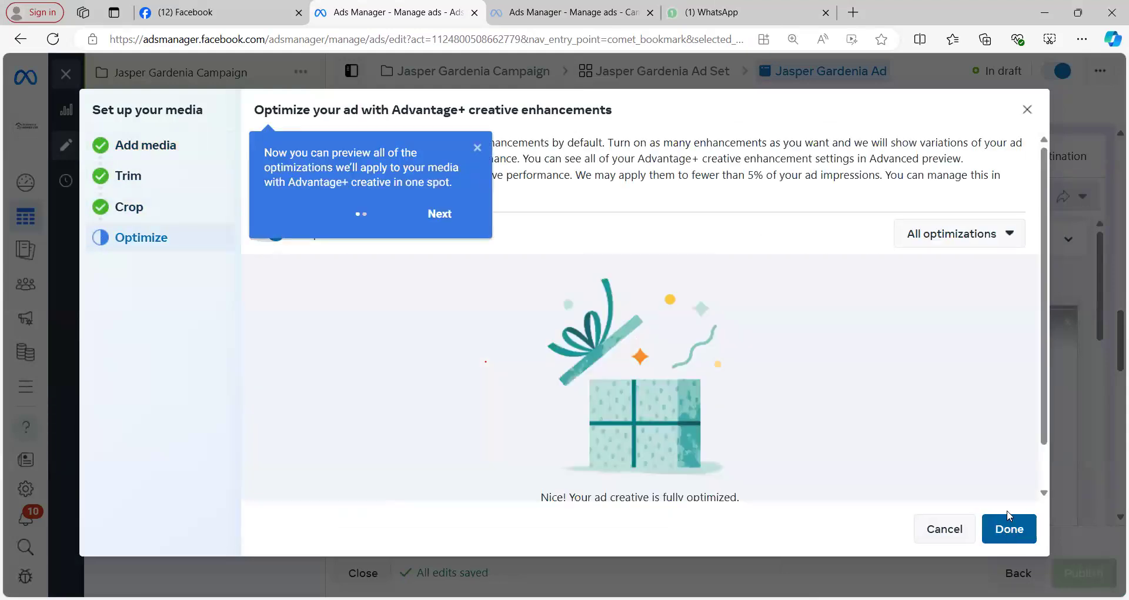
left_click(1008, 532)
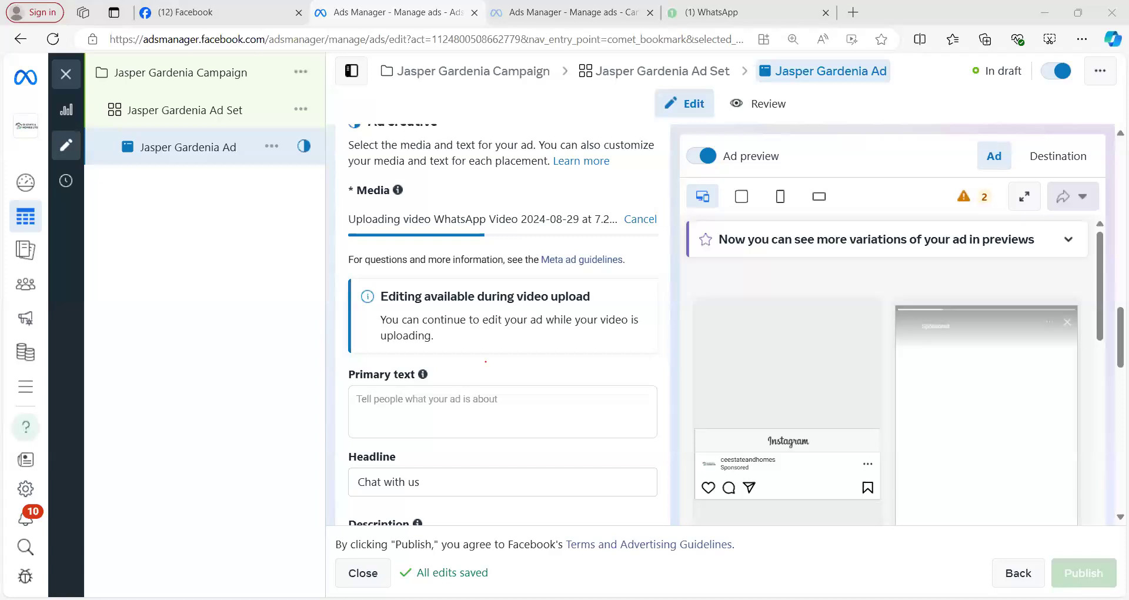
Paste the copied promotional caption starting with "The Jasper Gardenia: Buzz!" as the ad's primary text.
left_click(477, 400)
key("ctrl+v")
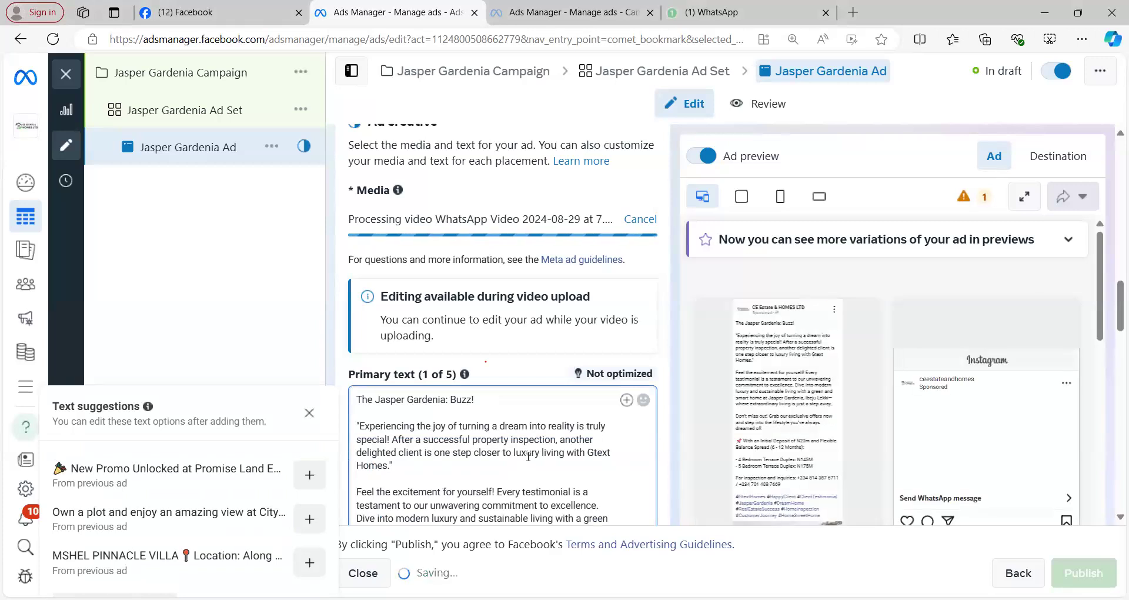
Replace the ad's default headline with "Limited tme available".
scroll(664, 460, "down", 2)
scroll(663, 460, "down", 3)
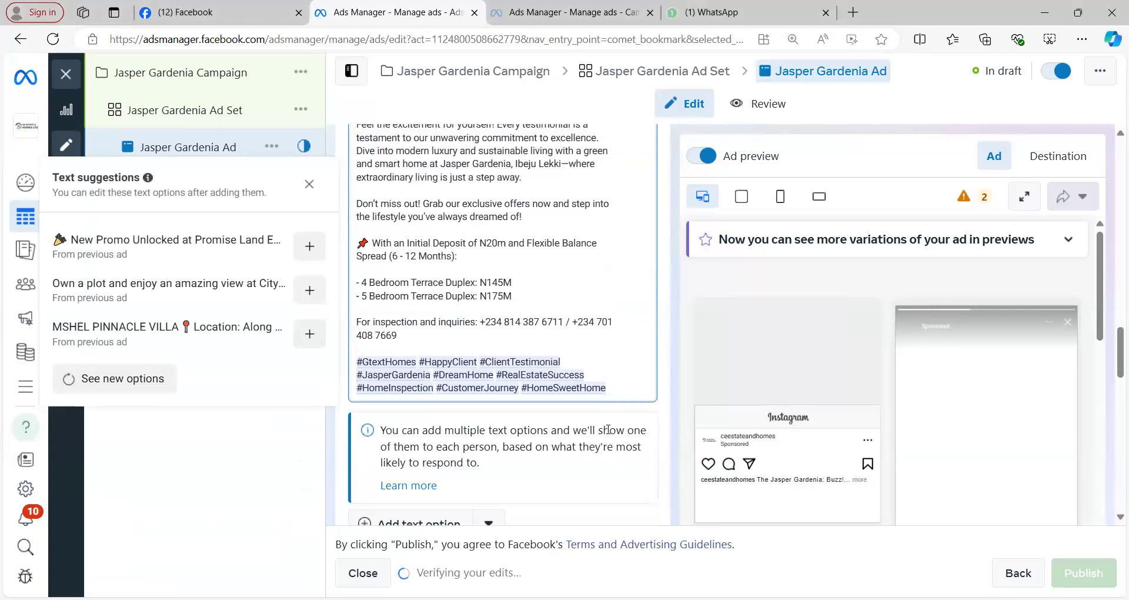
scroll(673, 360, "down", 3)
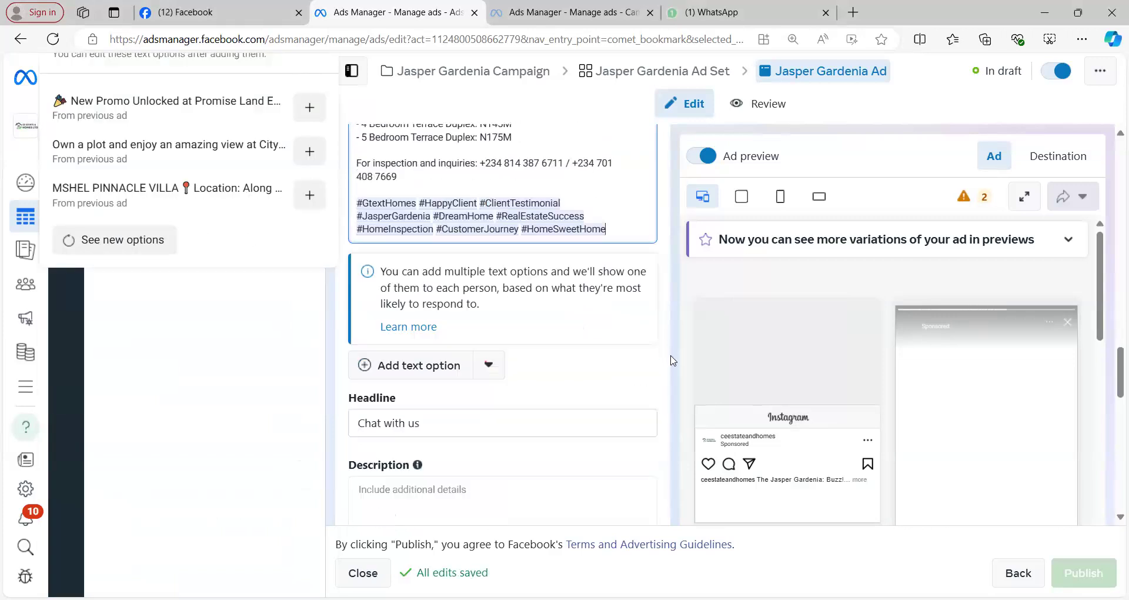
left_click(453, 365)
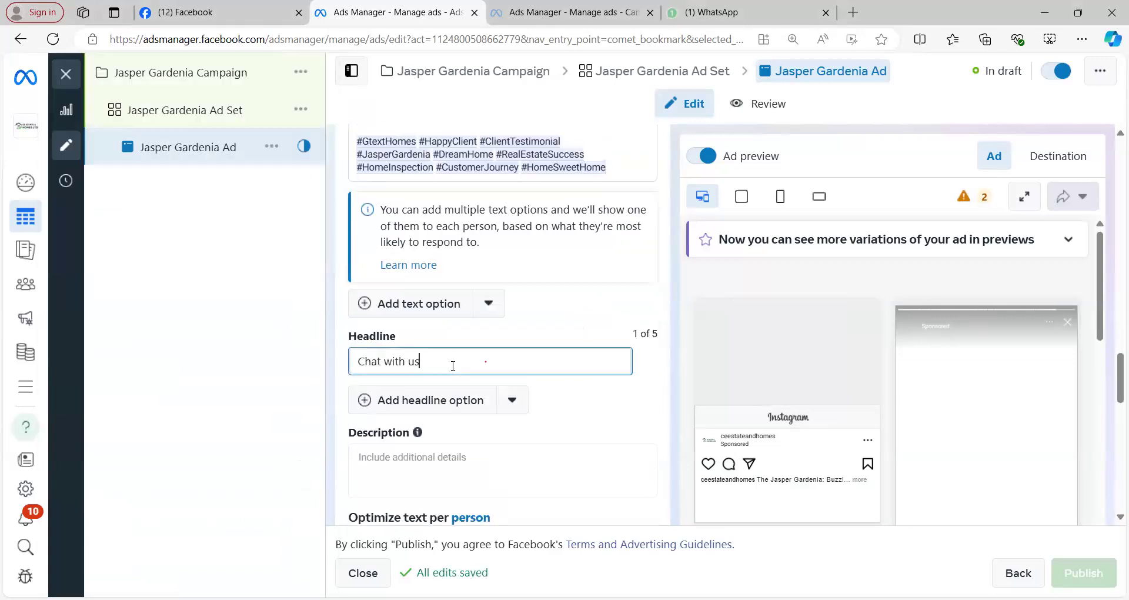
triple_click(457, 360)
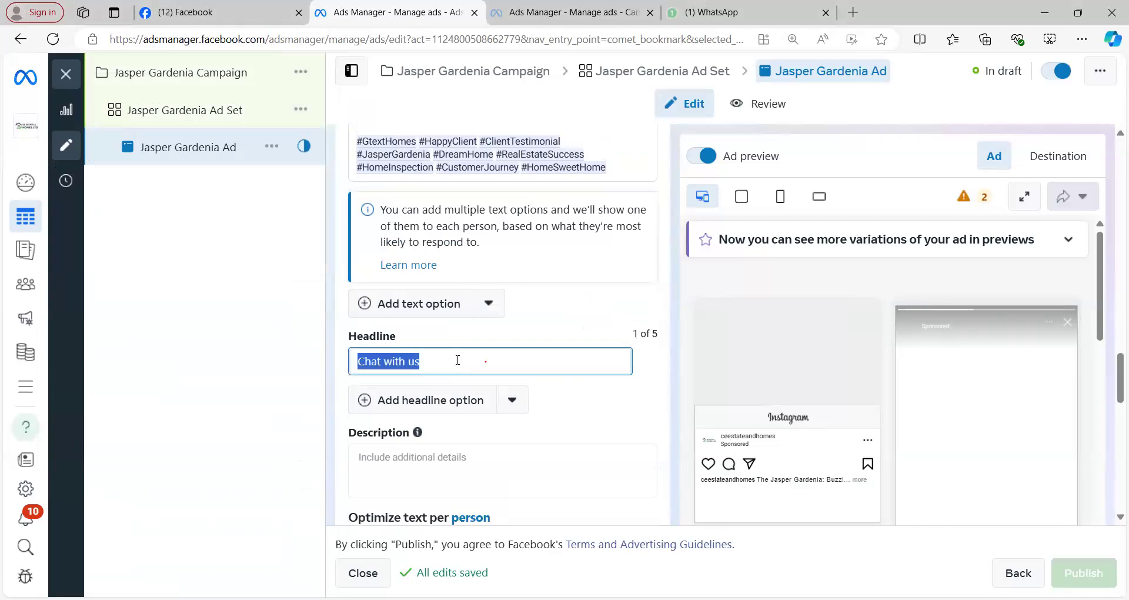
type("J")
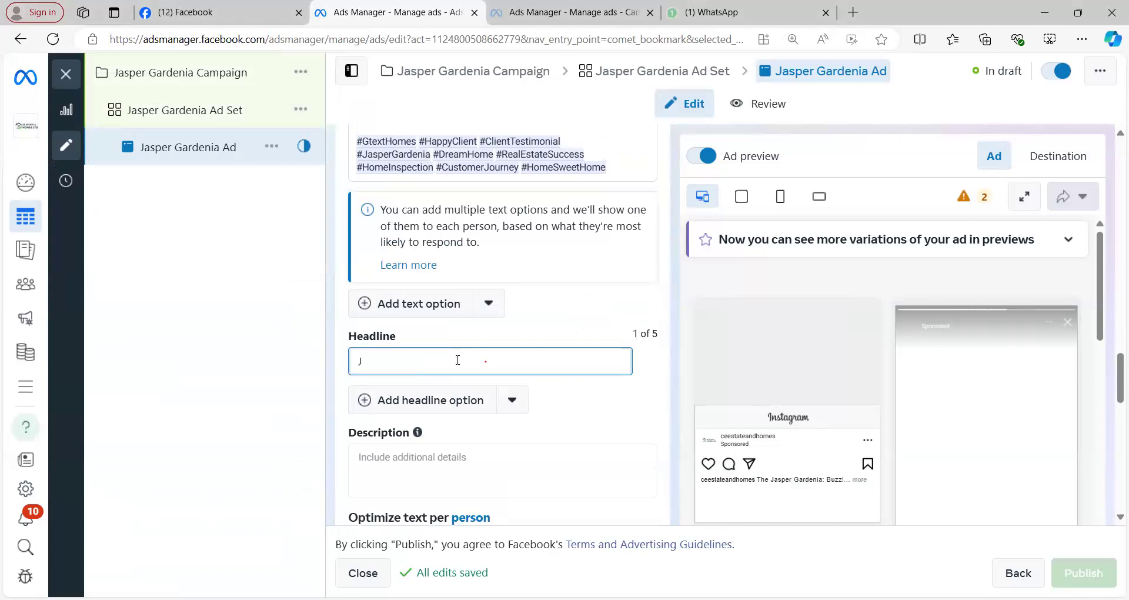
key("BackSpace")
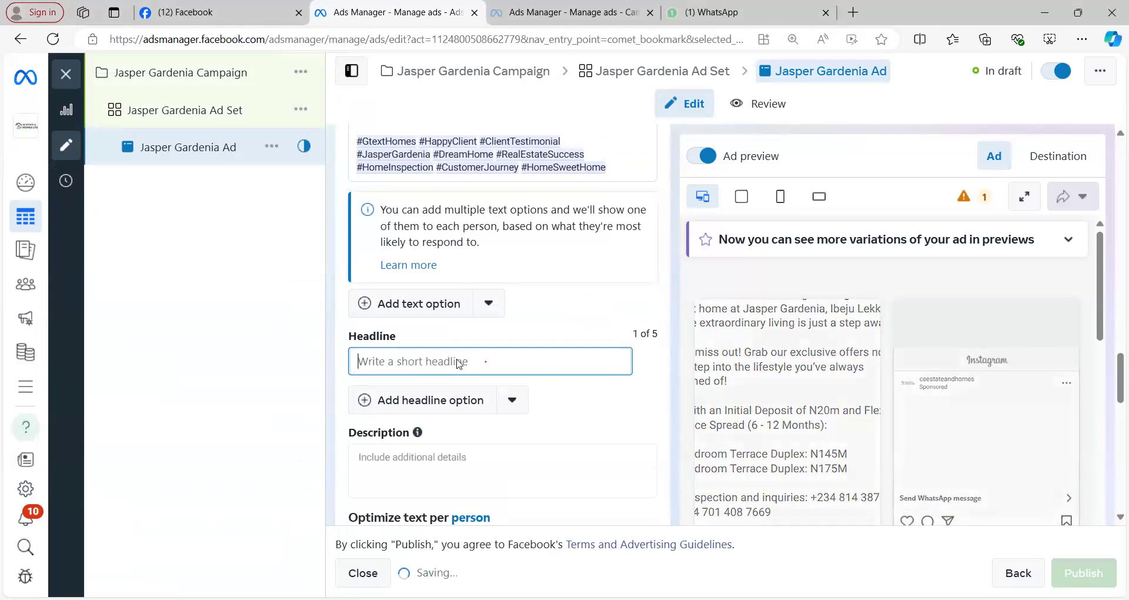
type("Limi")
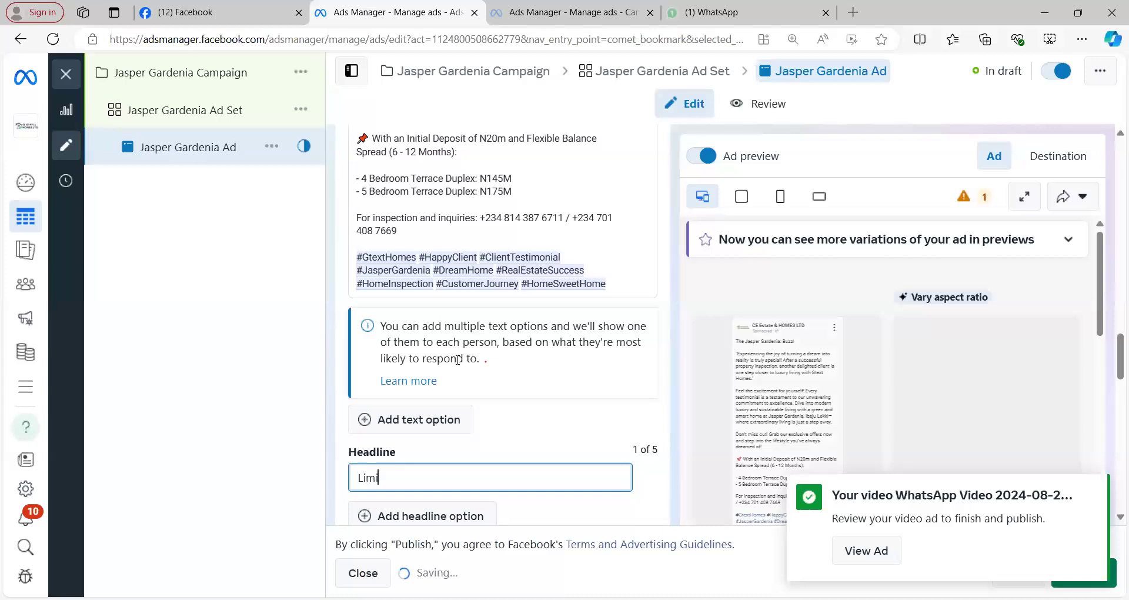
type("ted t")
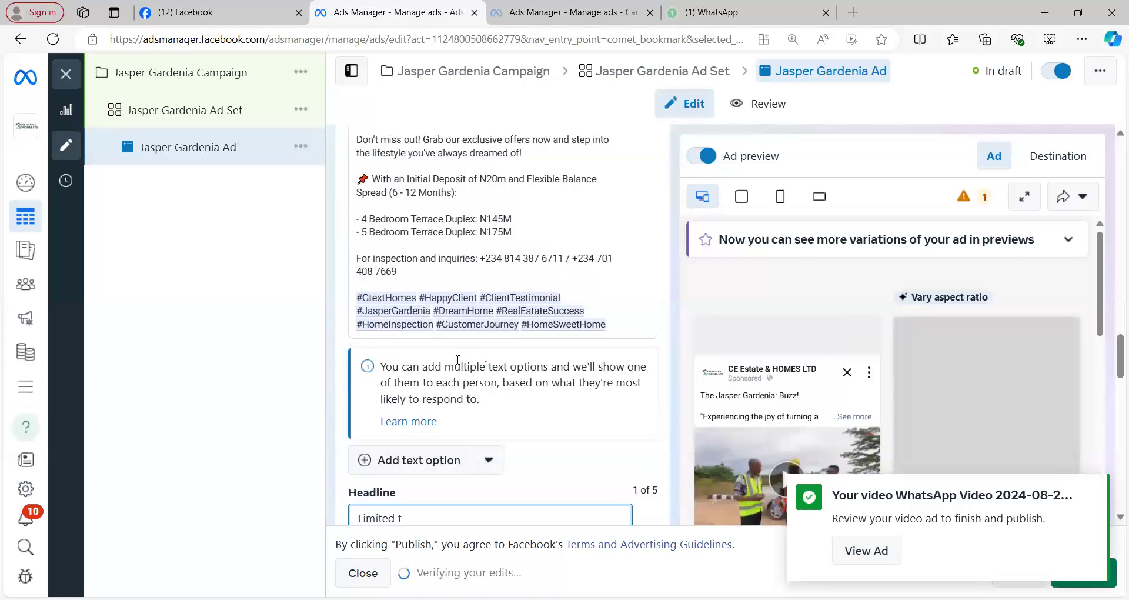
type("me a")
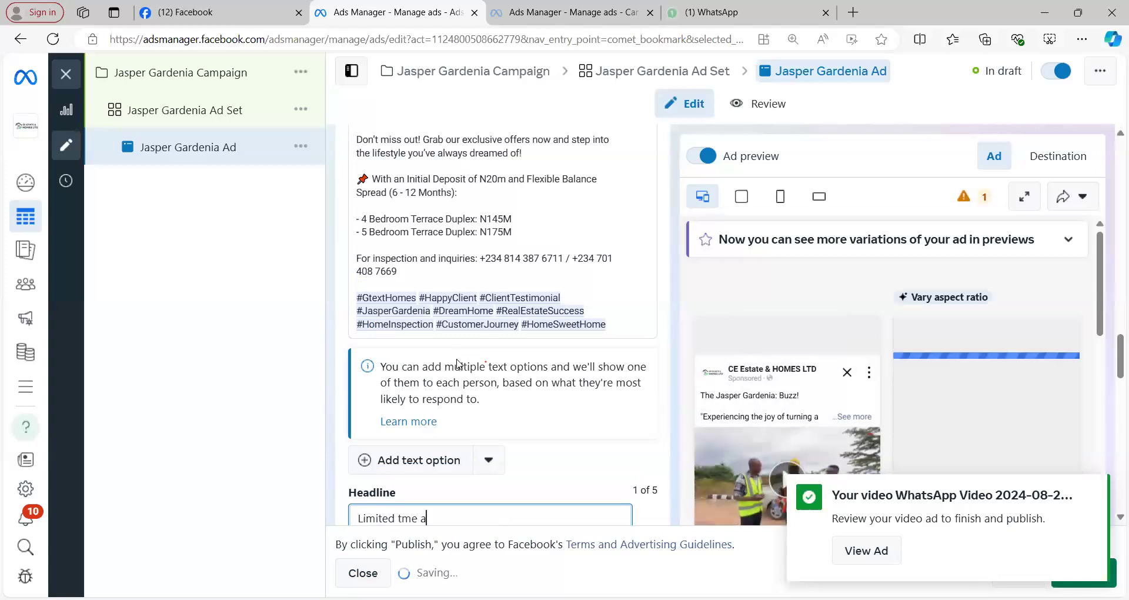
type("vailable")
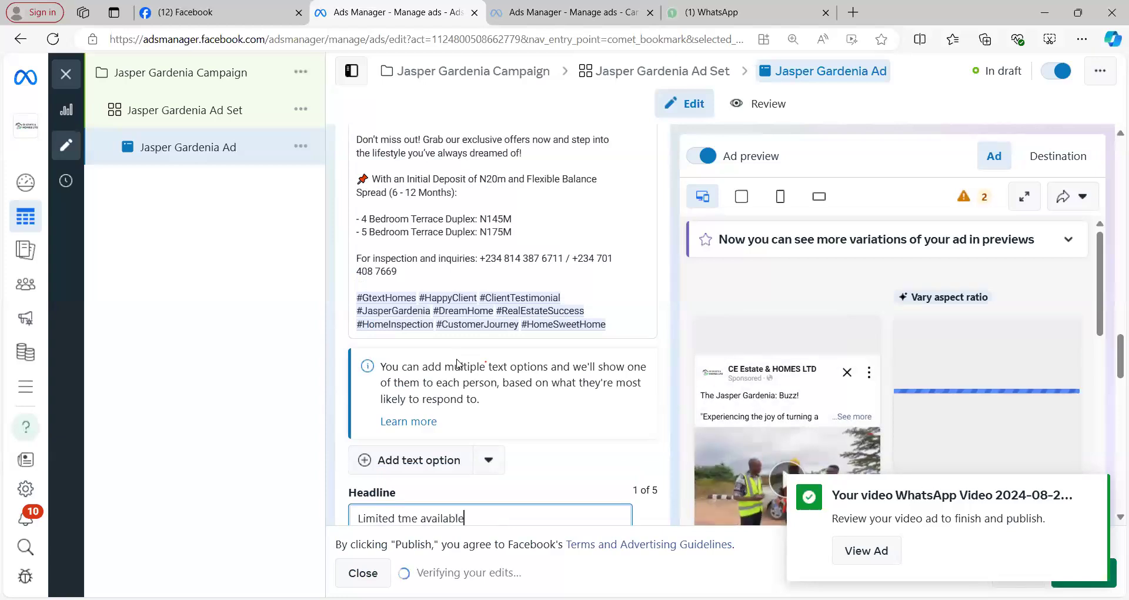
scroll(605, 311, "down", 2)
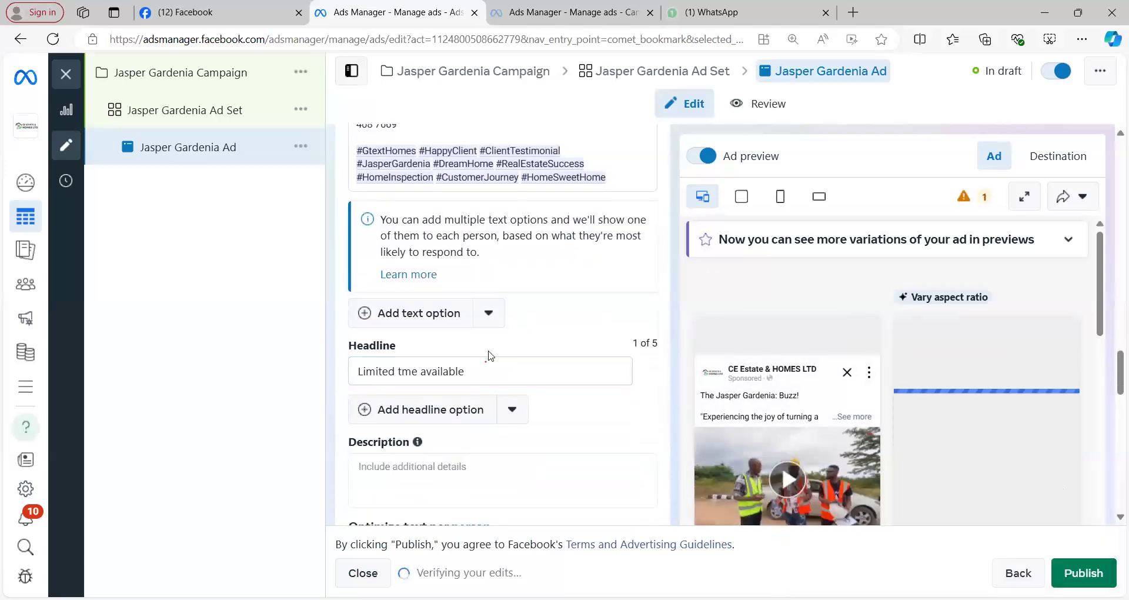
Remove all uploaded media from the Jasper Gardenia Ad's creative.
scroll(544, 297, "down", 4)
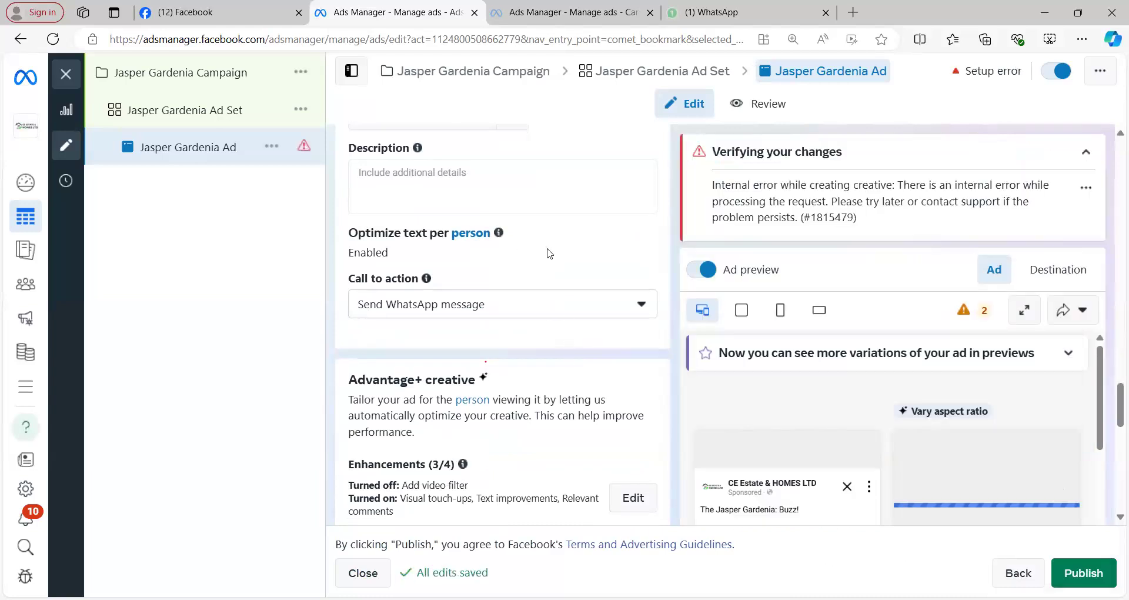
scroll(549, 254, "up", 4)
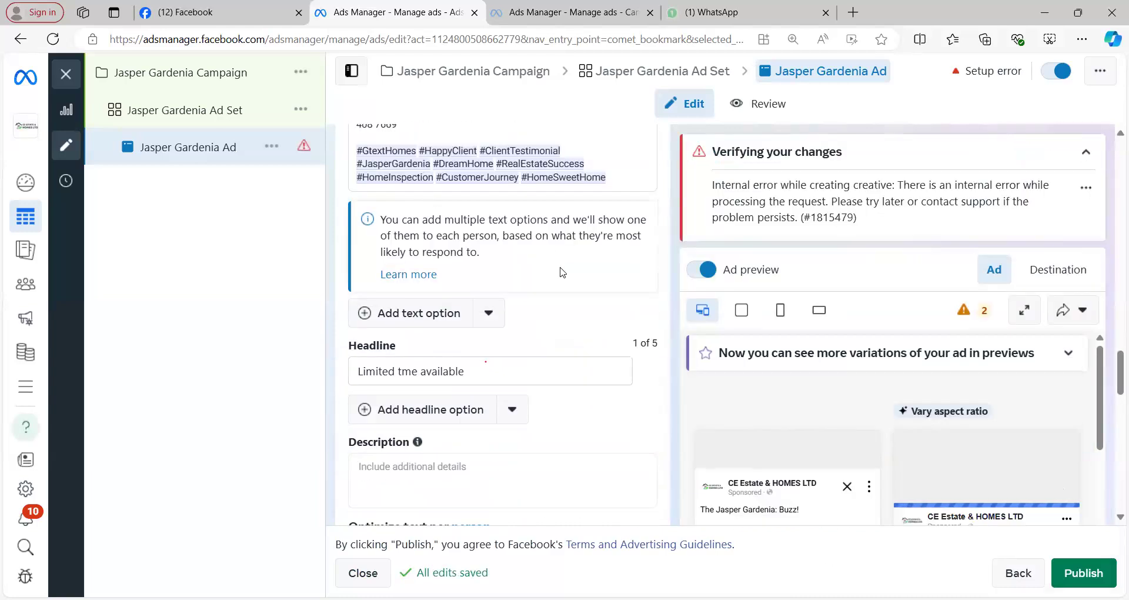
scroll(561, 268, "up", 3)
scroll(562, 270, "down", 3)
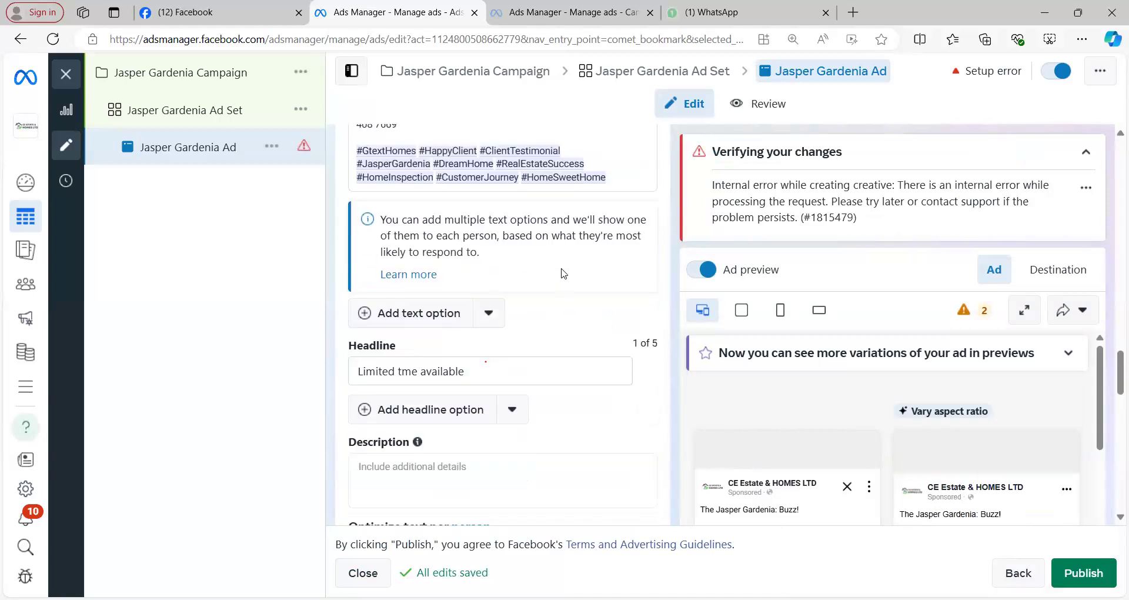
scroll(593, 287, "up", 10)
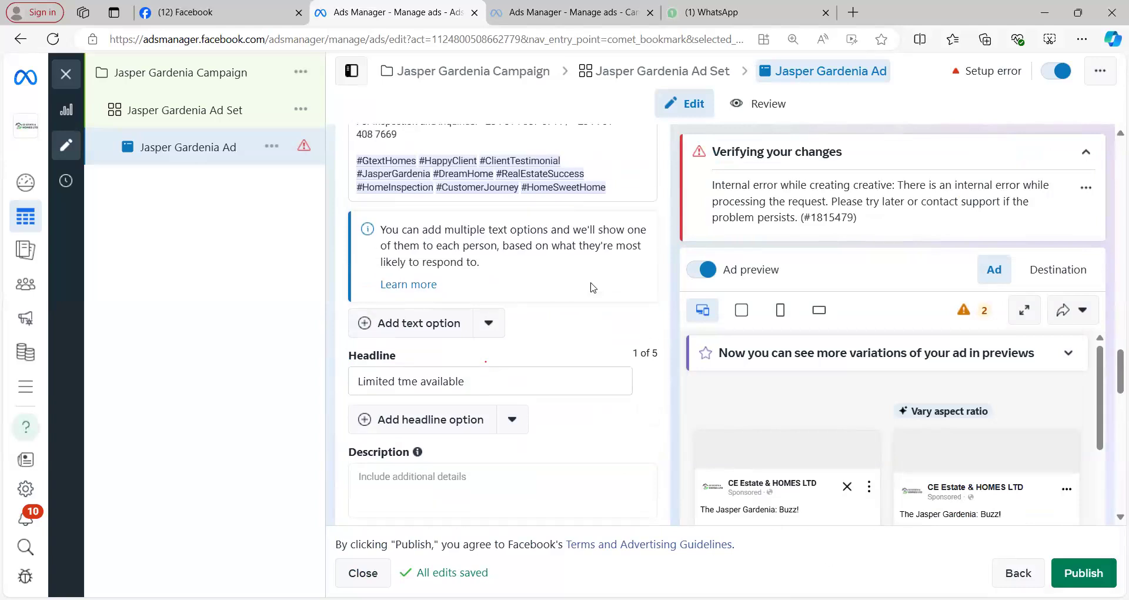
scroll(592, 283, "up", 5)
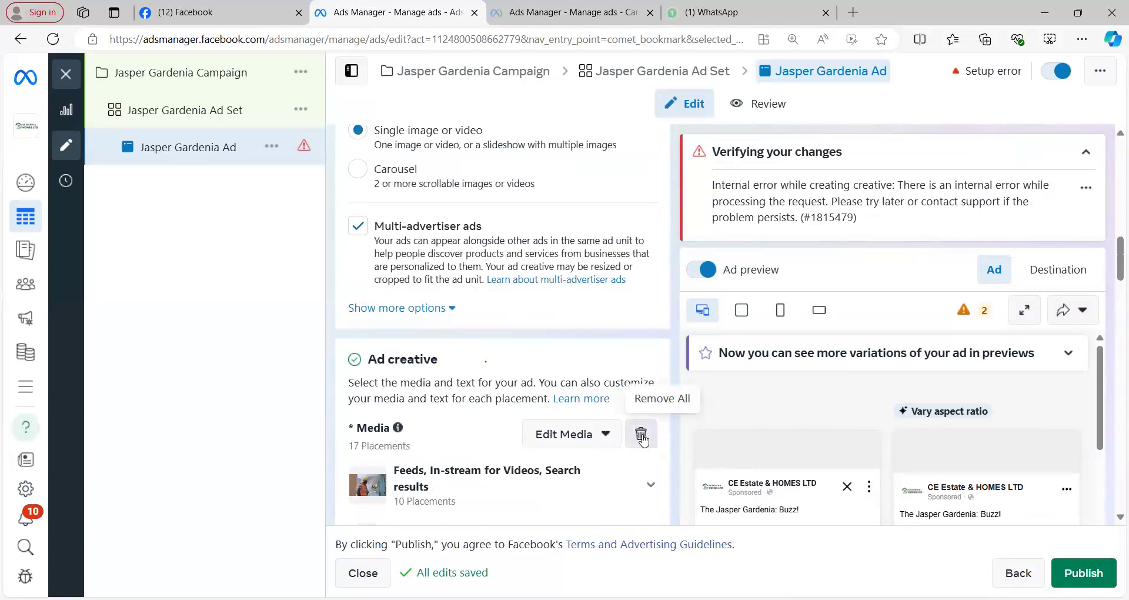
left_click(641, 436)
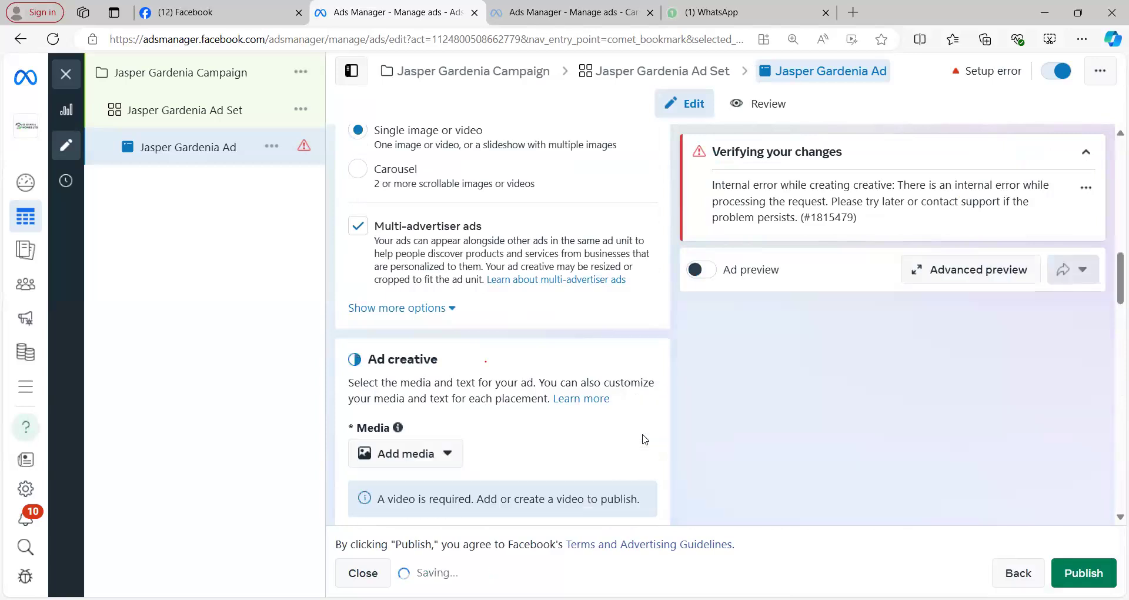
Switch the ad setup to Use existing post.
scroll(567, 337, "up", 8)
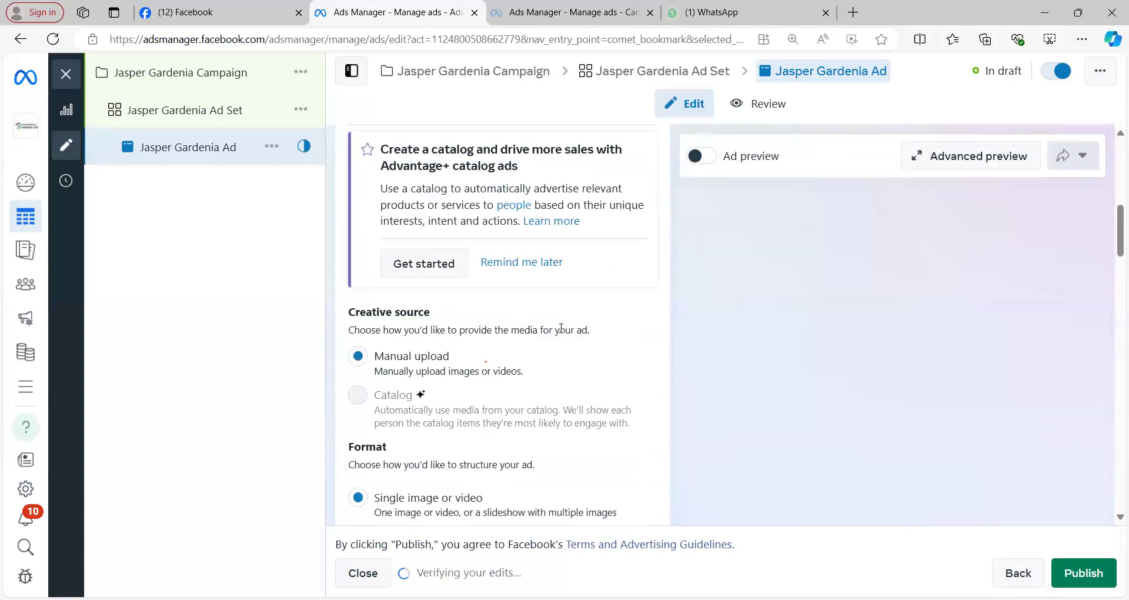
scroll(560, 332, "up", 2)
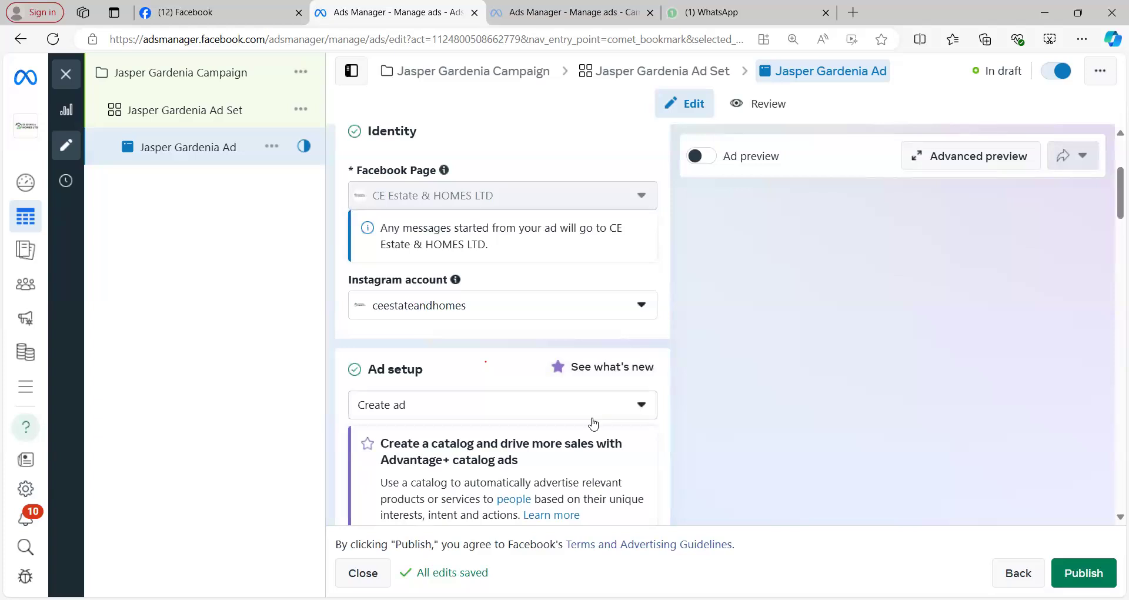
scroll(592, 406, "down", 1)
left_click(634, 330)
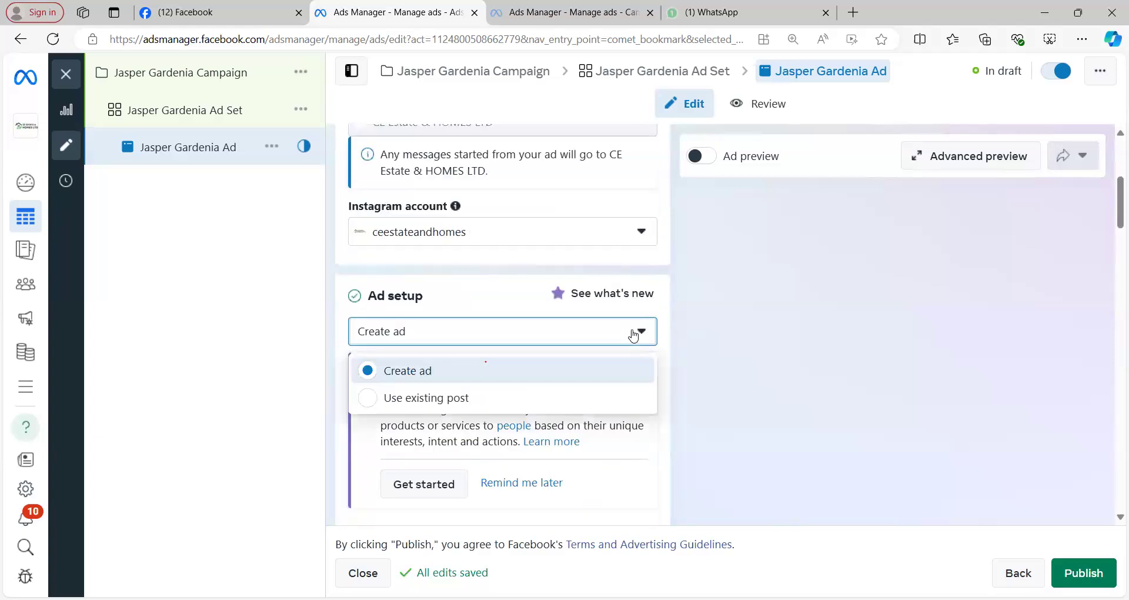
left_click(458, 400)
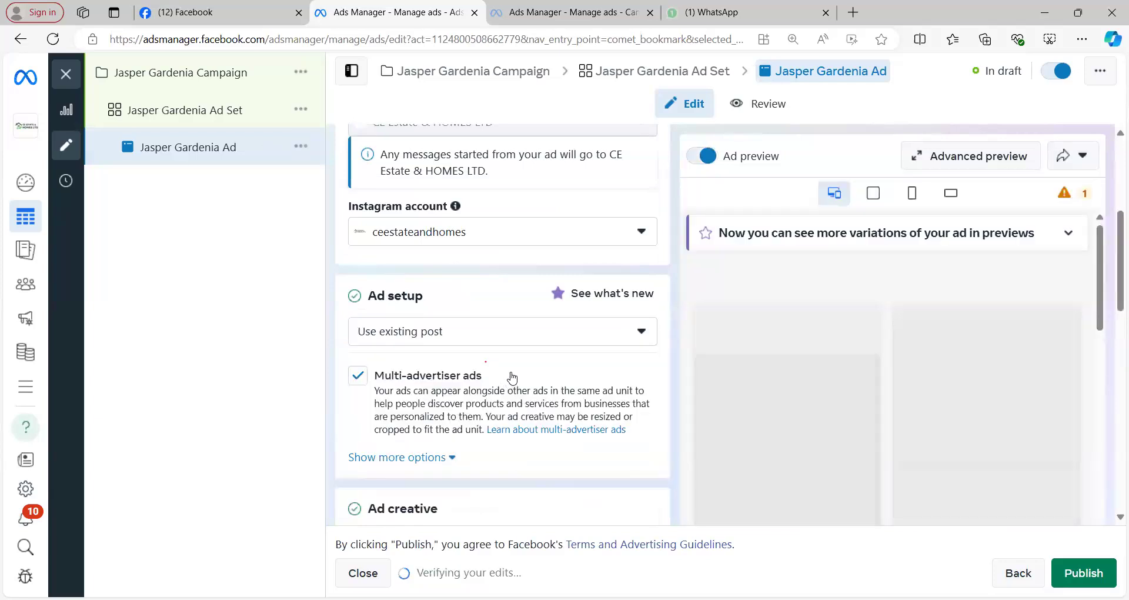
Change the ad's selected post to the published Facebook video post starting with "The Jasper Gardenia: Buzz!".
scroll(564, 325, "down", 7)
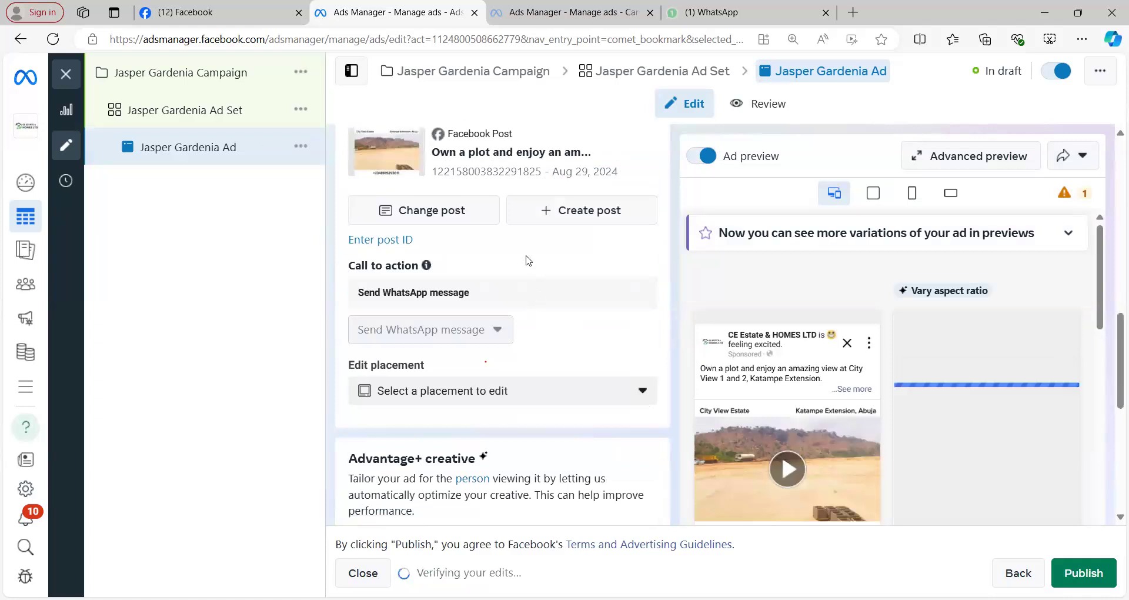
scroll(569, 274, "up", 1)
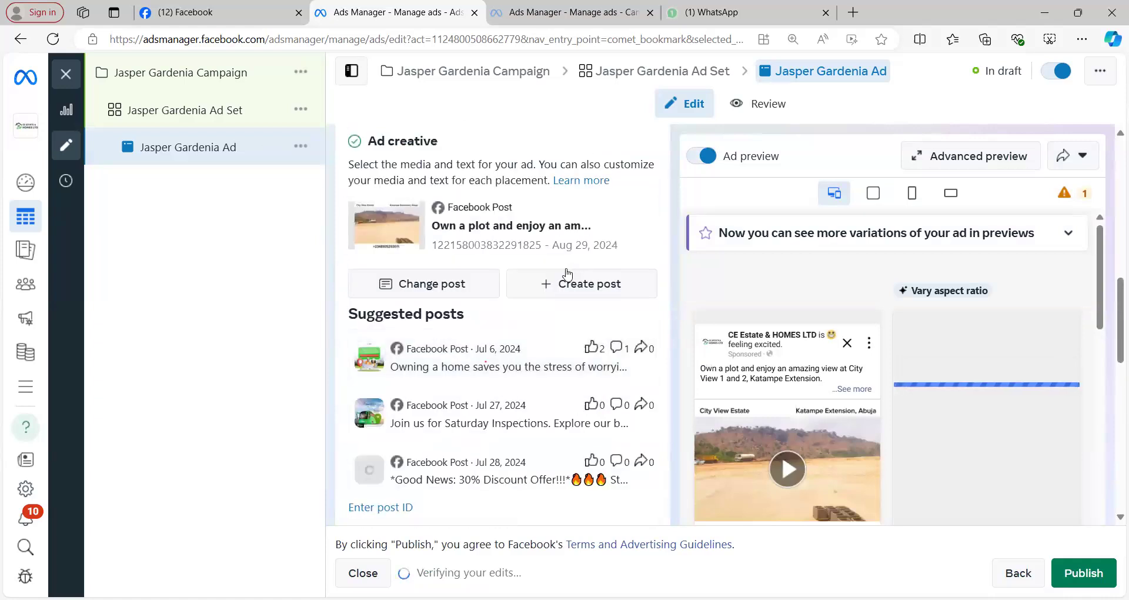
left_click(451, 288)
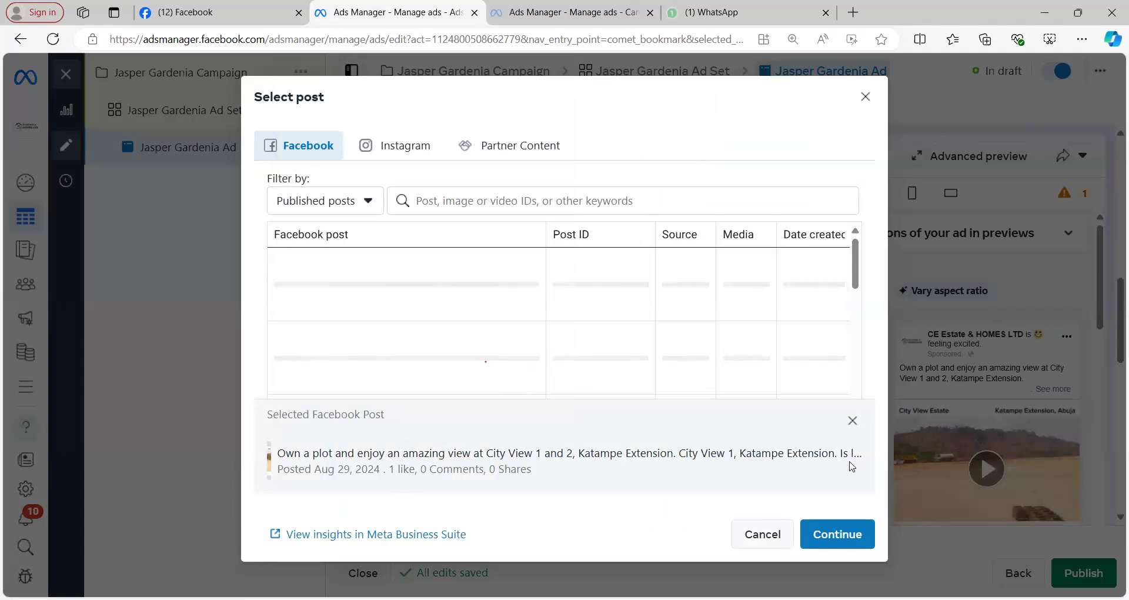
left_click(853, 421)
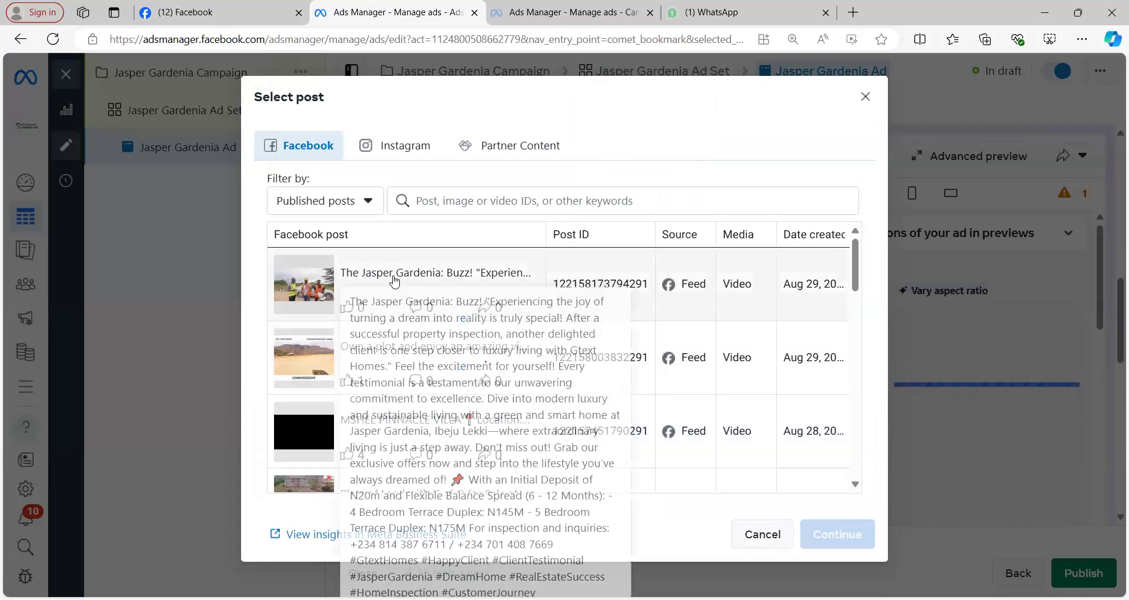
left_click(394, 281)
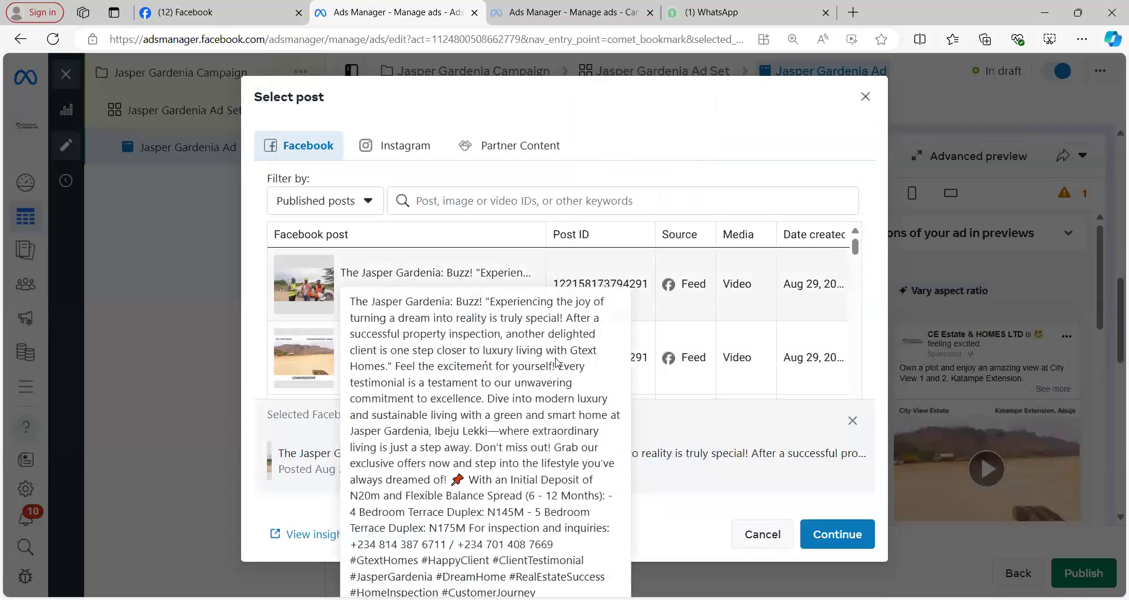
left_click(820, 542)
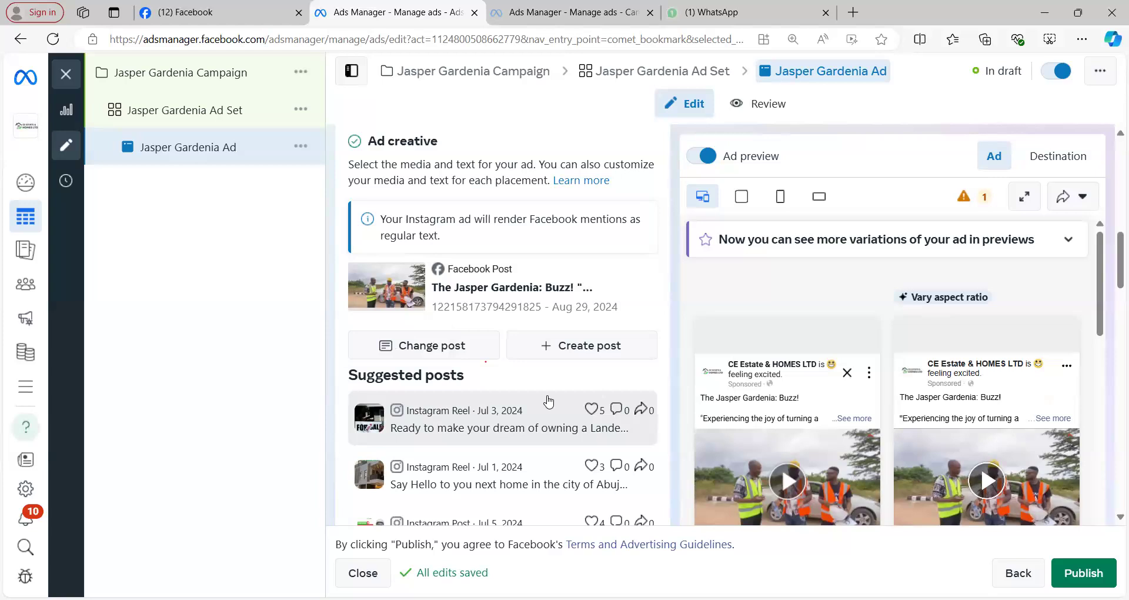
Switch to Facebook, reload the CE Estate & HOMES LTD page and examine its published posts and their engagement.
left_click(181, 14)
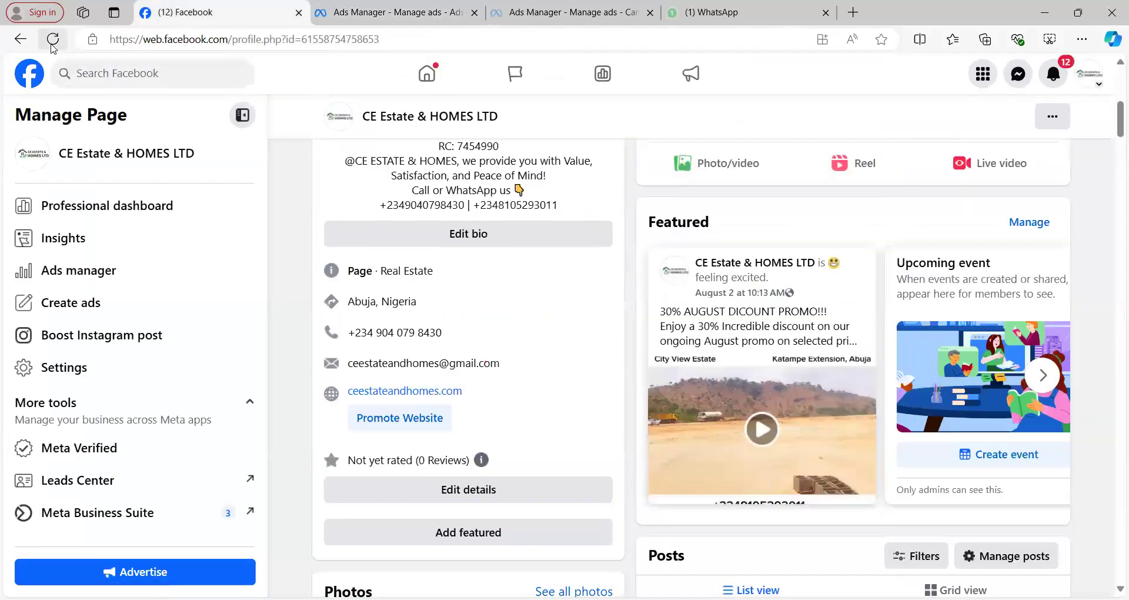
left_click(51, 42)
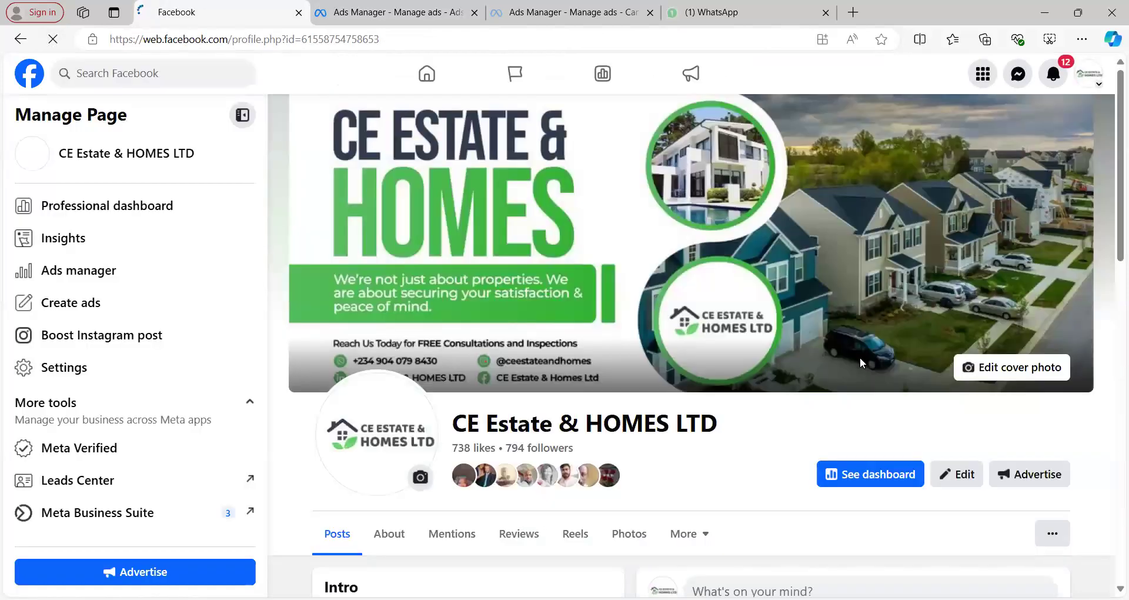
scroll(807, 359, "down", 9)
scroll(867, 356, "down", 10)
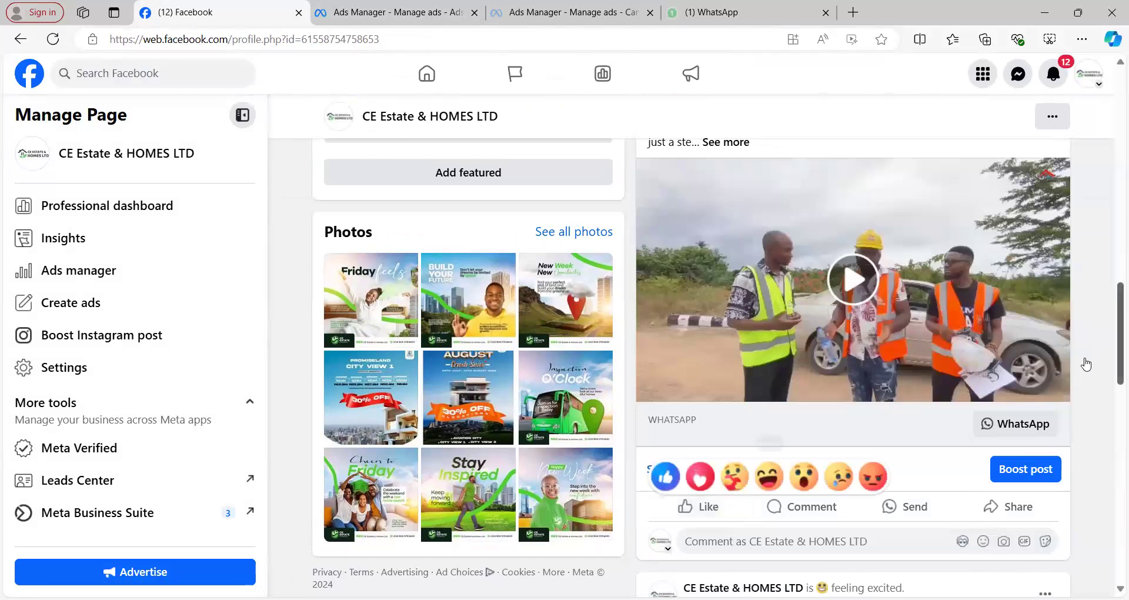
scroll(1088, 363, "down", 6)
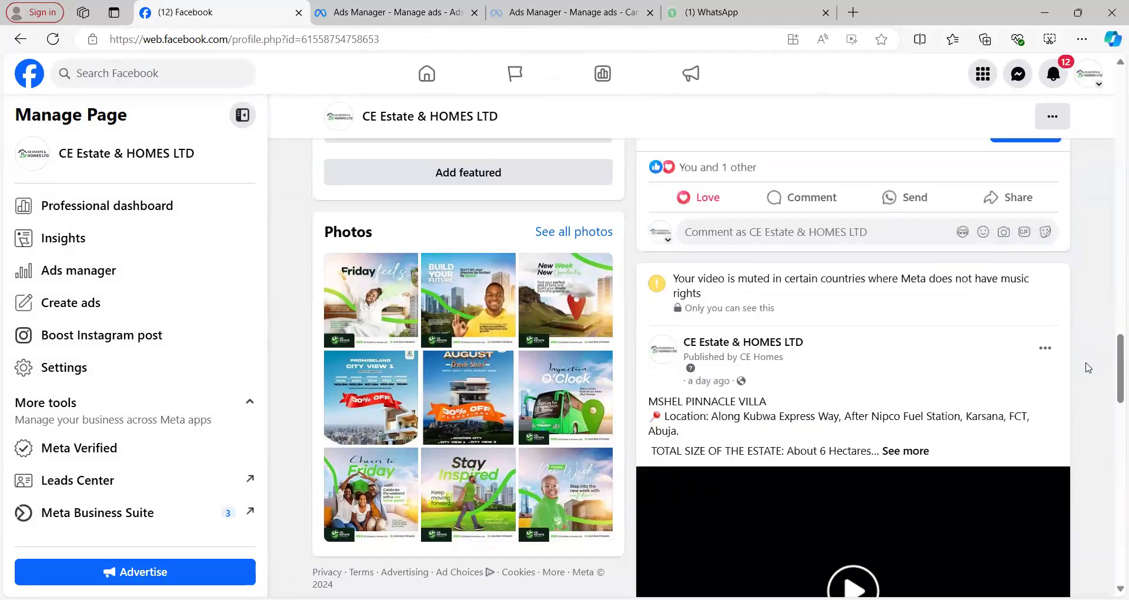
scroll(1087, 368, "down", 4)
scroll(1089, 367, "down", 7)
scroll(1087, 367, "up", 2)
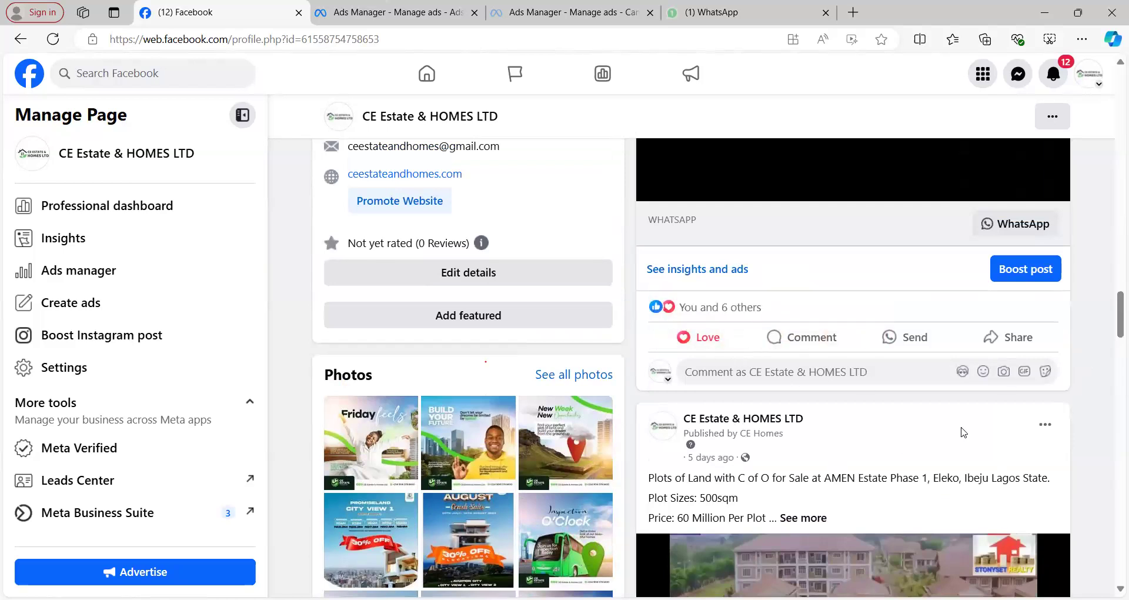
scroll(959, 434, "down", 5)
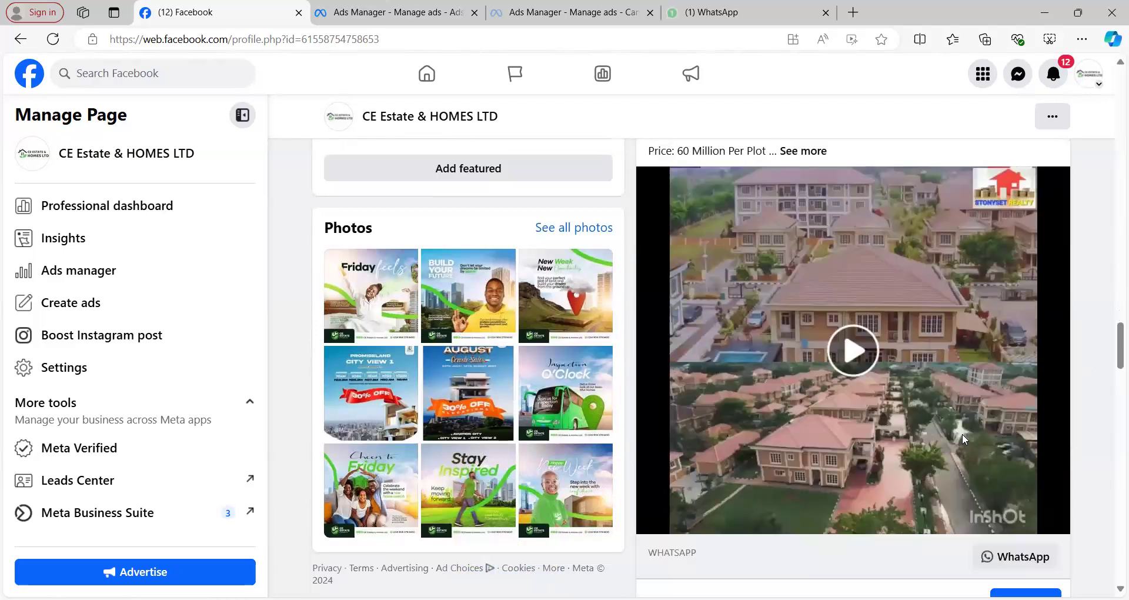
scroll(965, 439, "down", 4)
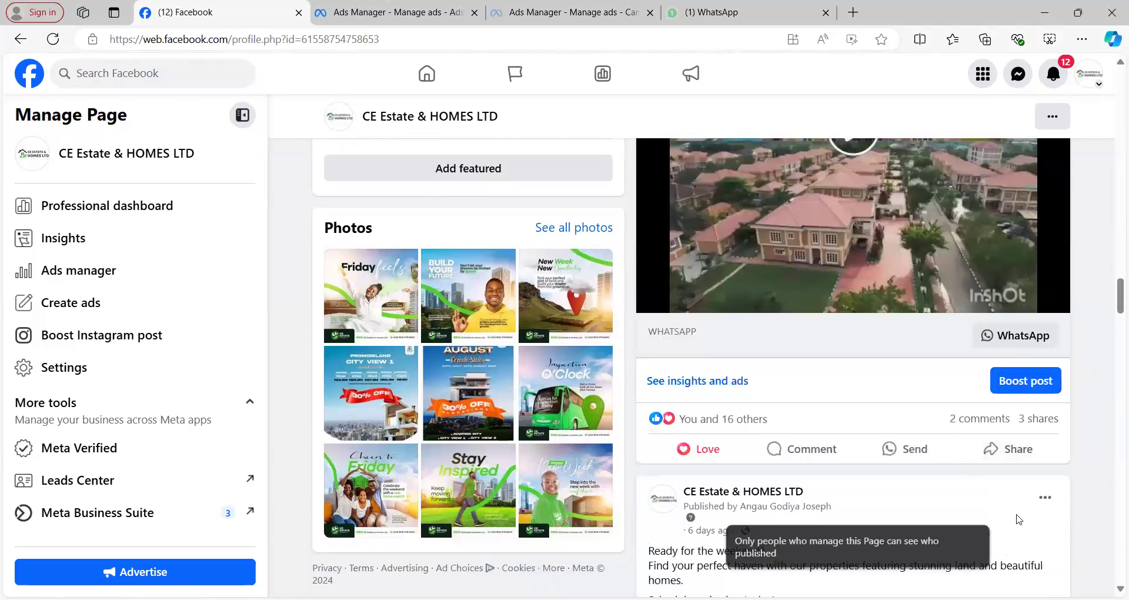
scroll(1020, 519, "down", 6)
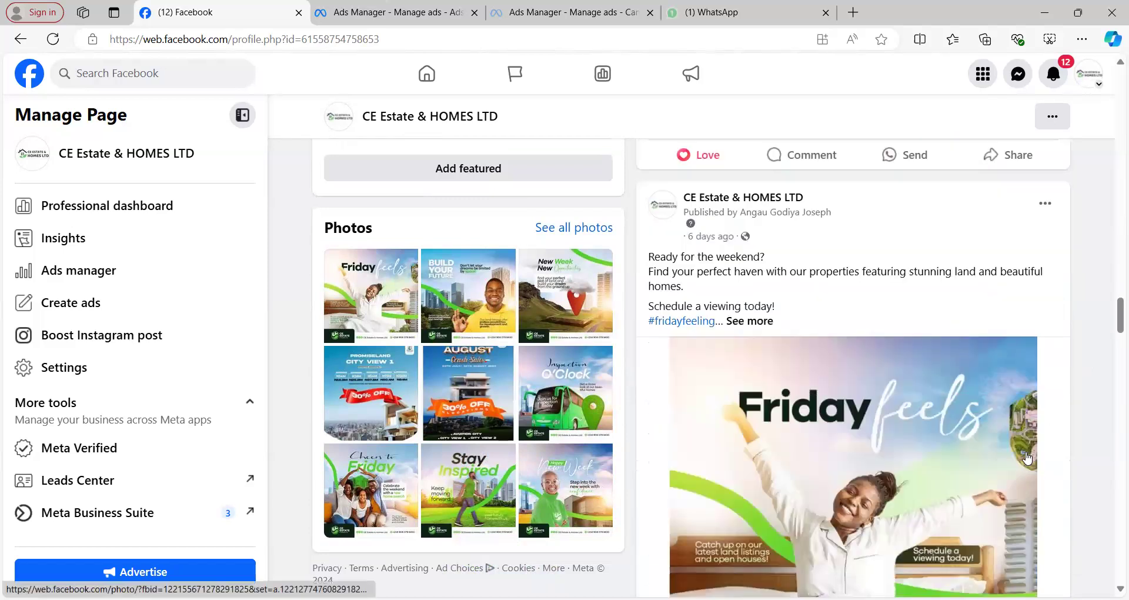
Examine the older posts further down the CE Estate & HOMES LTD page and their engagement.
scroll(1027, 455, "down", 10)
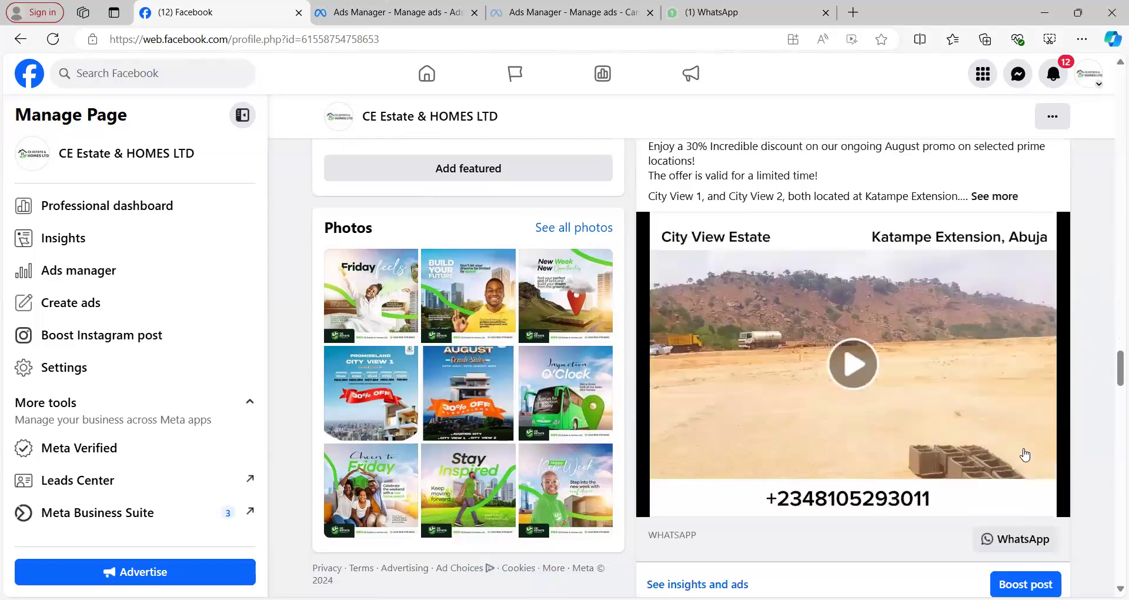
scroll(1025, 455, "down", 5)
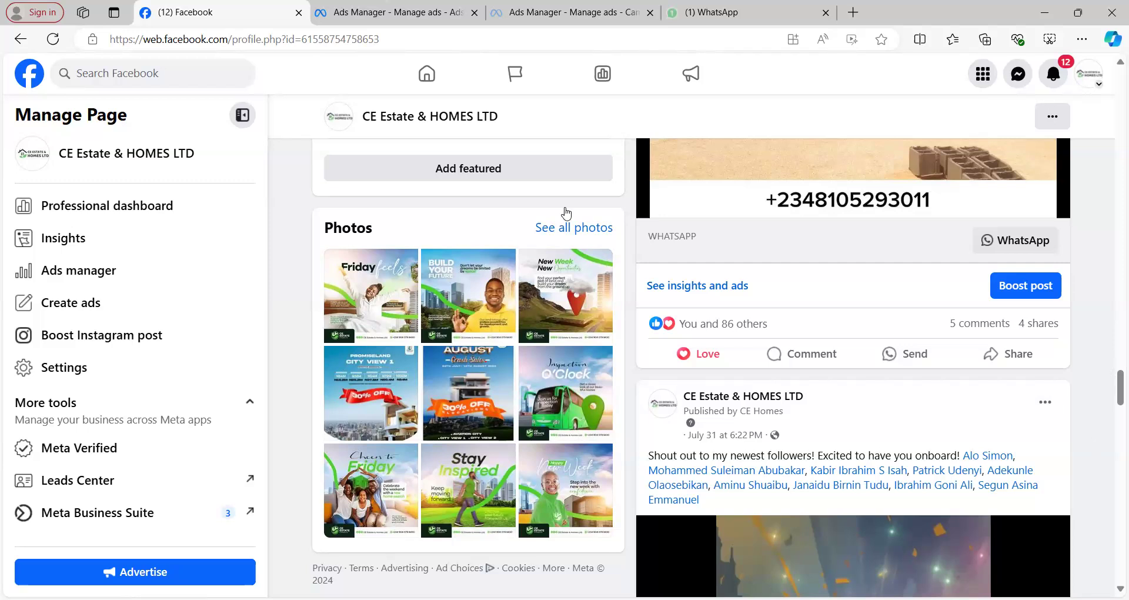
Return to Ads Manager, review the Jasper Gardenia Ad's creative, message template and tracking, and publish the campaign, ad set and ad.
left_click(379, 15)
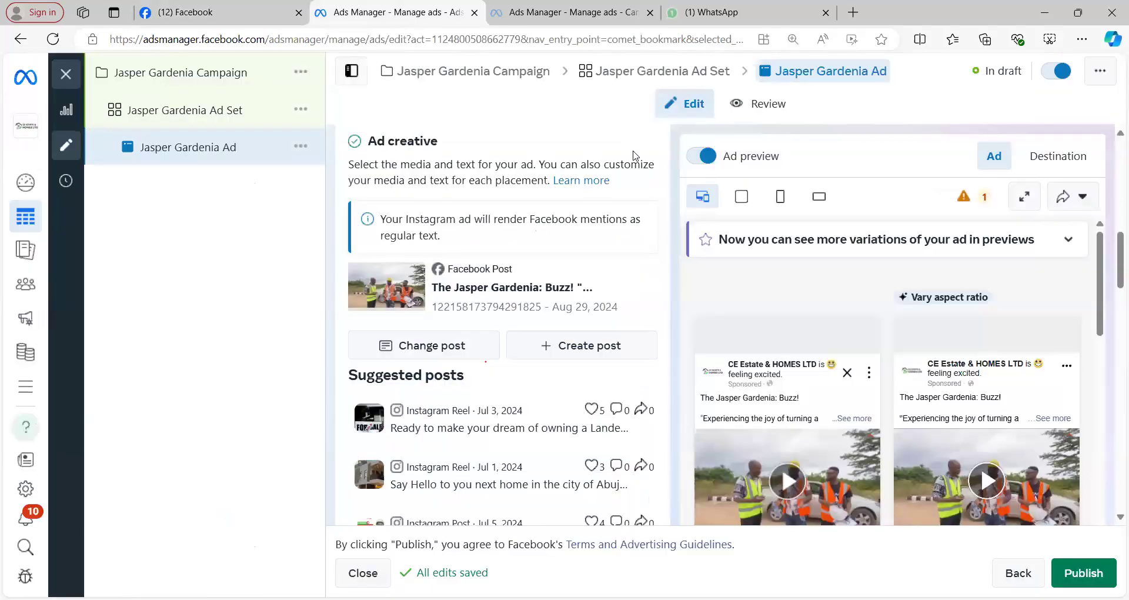
scroll(622, 402, "down", 4)
scroll(618, 402, "up", 4)
scroll(641, 265, "down", 3)
scroll(650, 263, "down", 5)
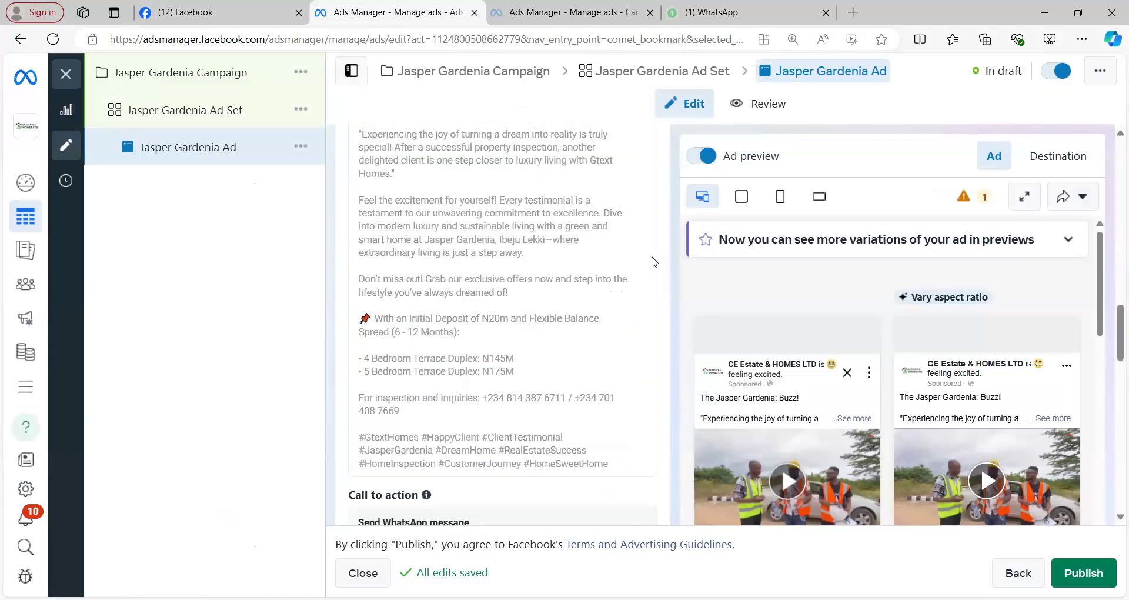
scroll(653, 266, "down", 10)
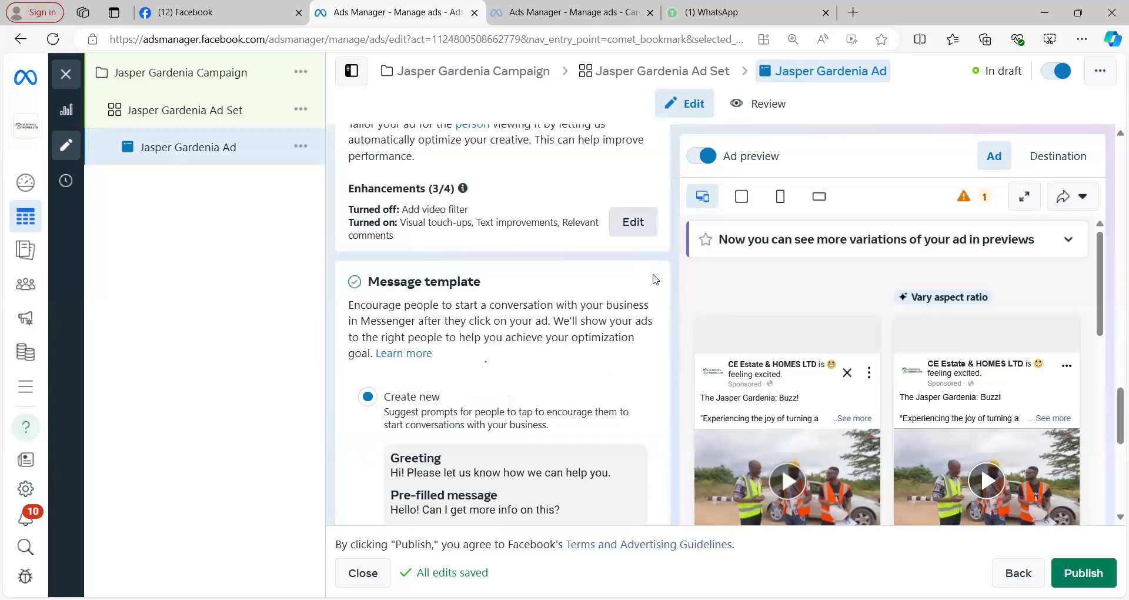
scroll(652, 270, "down", 7)
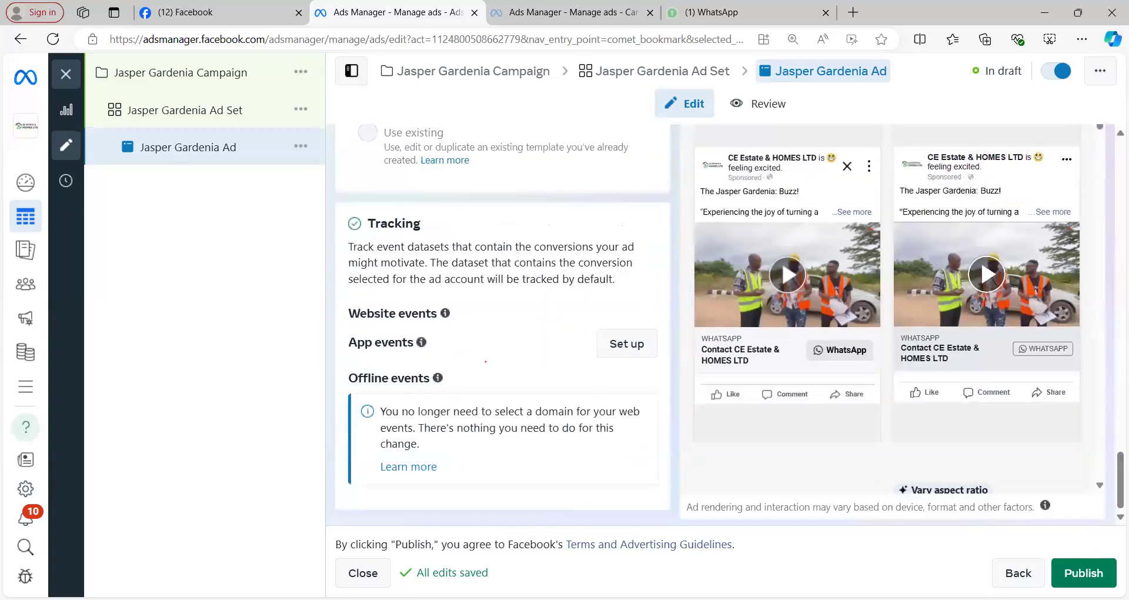
left_click(1082, 574)
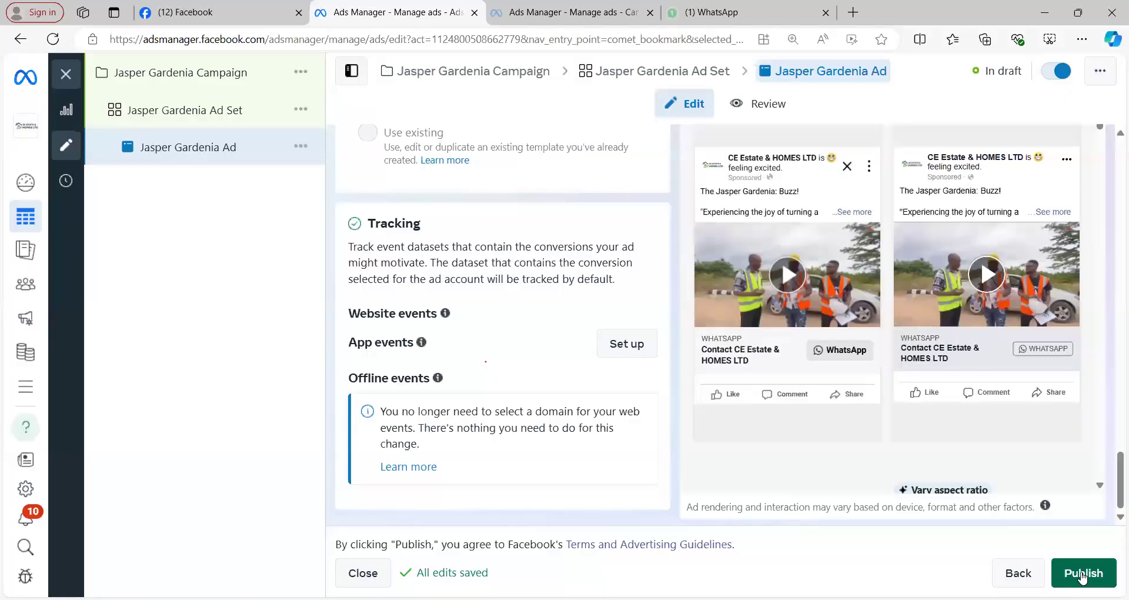
left_click(1082, 575)
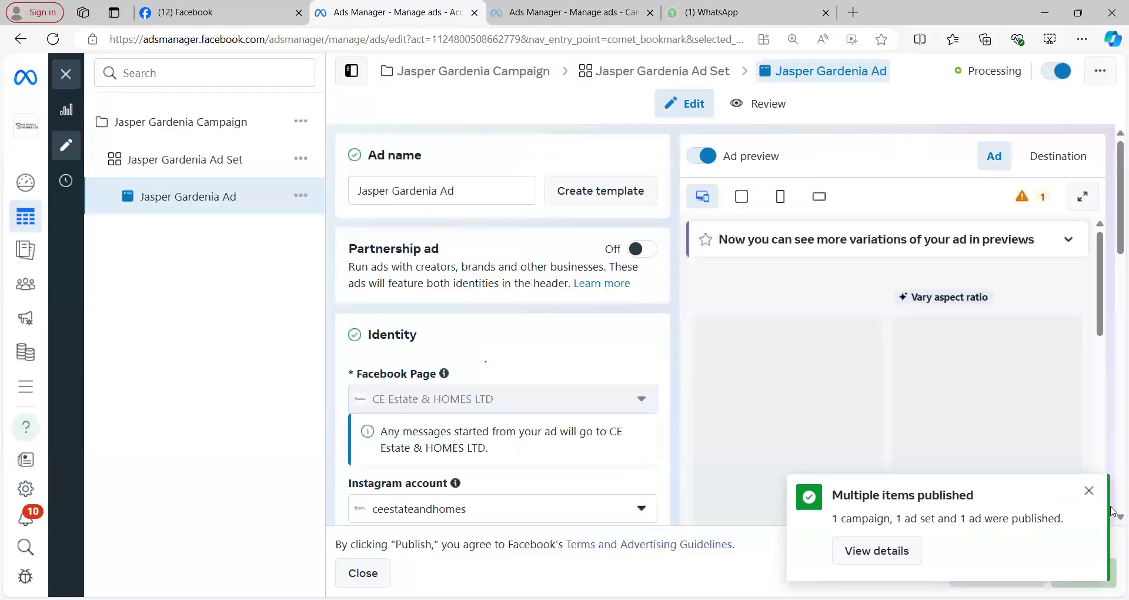
left_click(1090, 492)
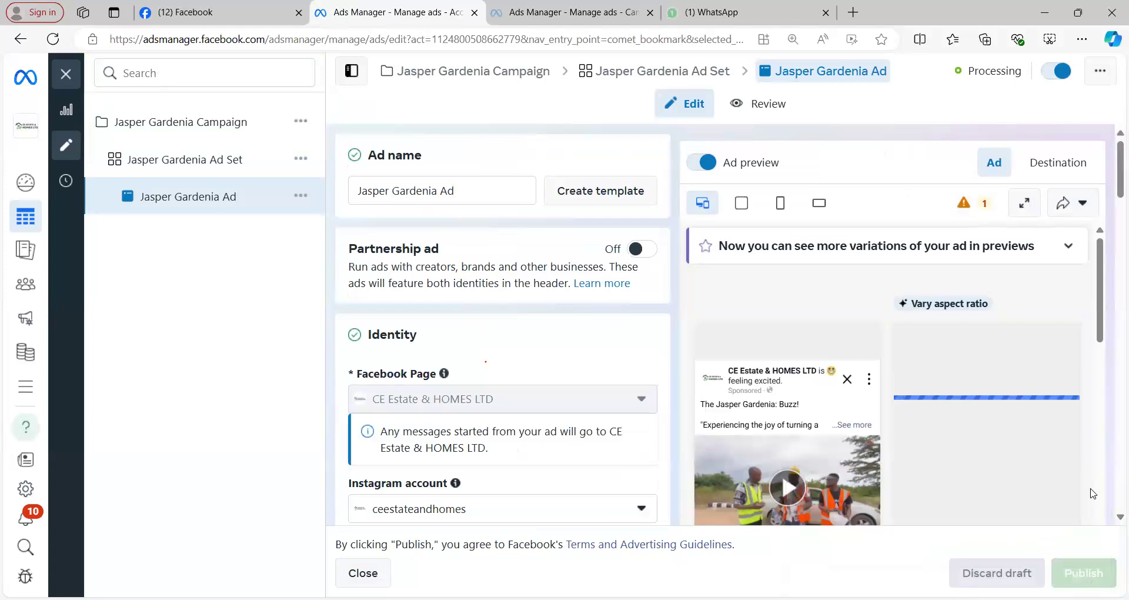
Open the saved Lagos audience of the Jasper Gardenia Ad Set for editing.
mouse_move(1075, 499)
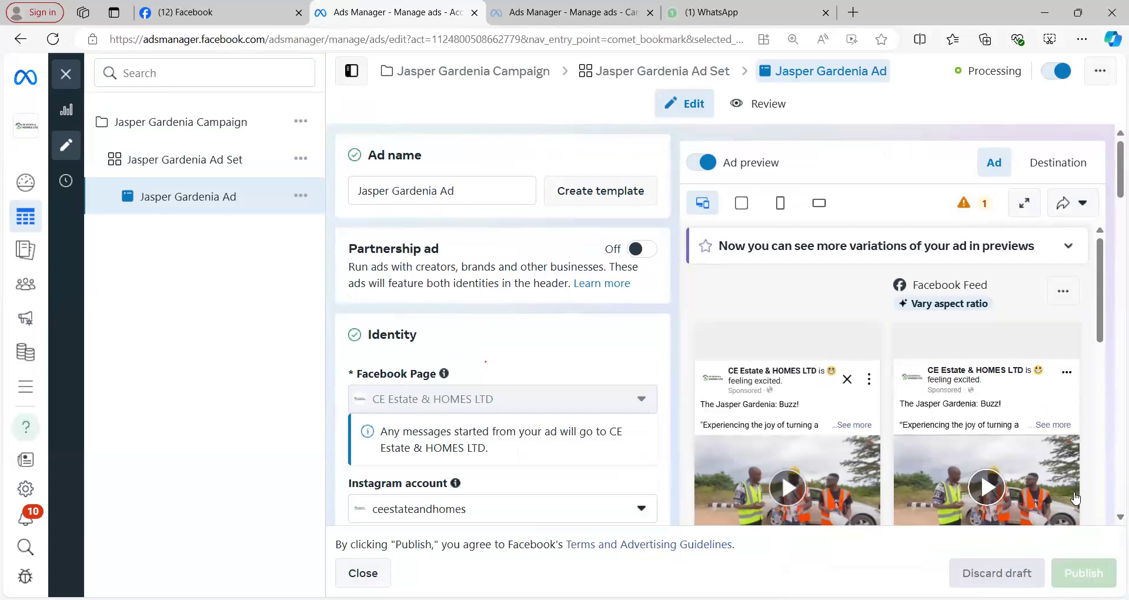
mouse_move(696, 374)
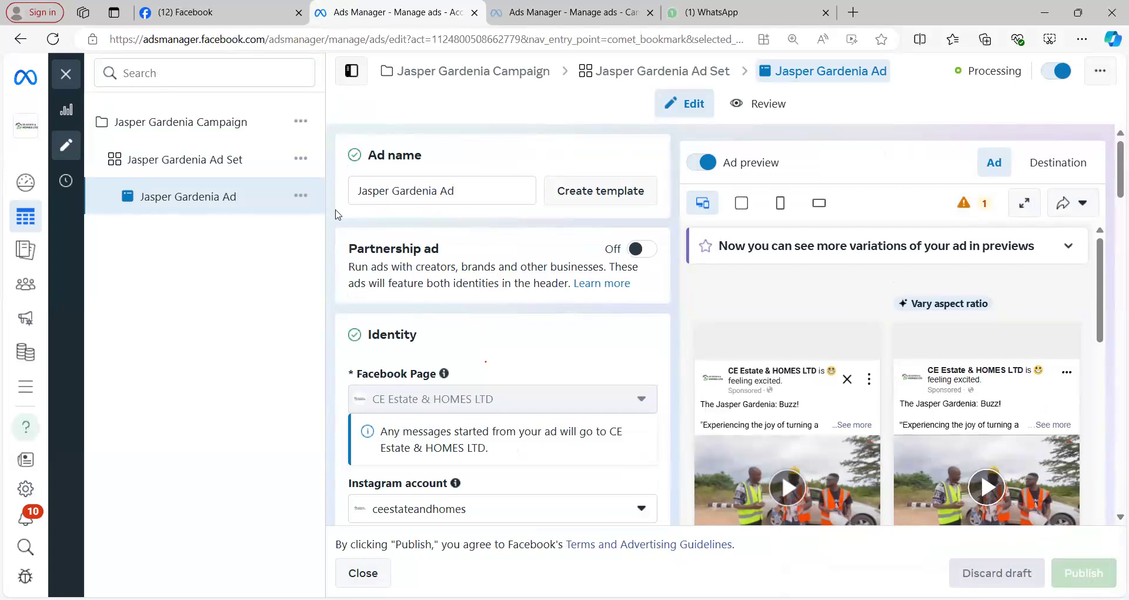
left_click(215, 160)
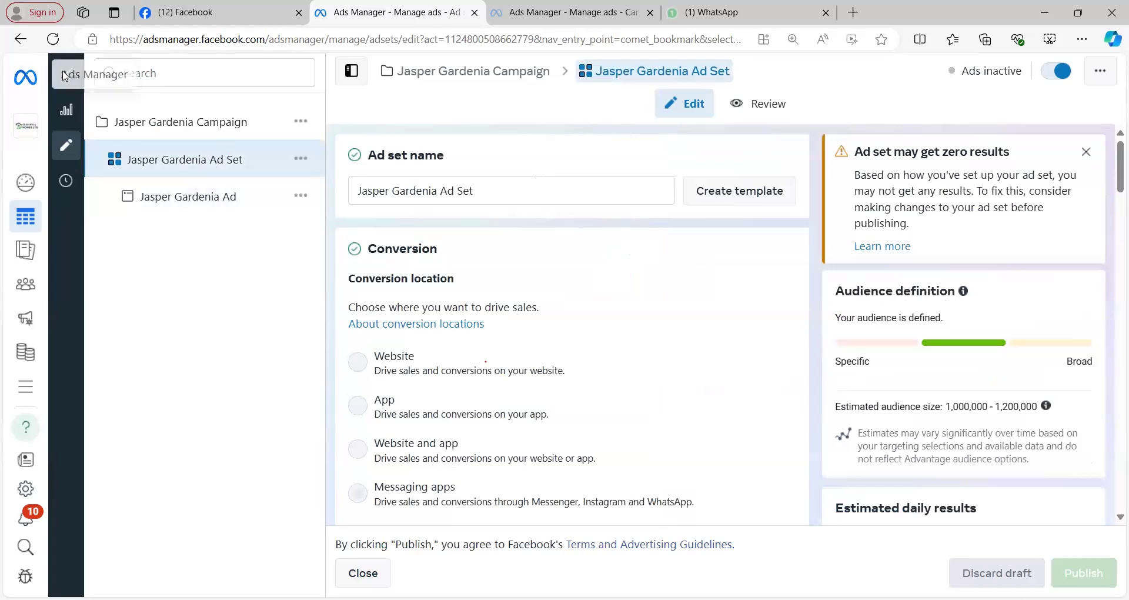
scroll(659, 377, "down", 15)
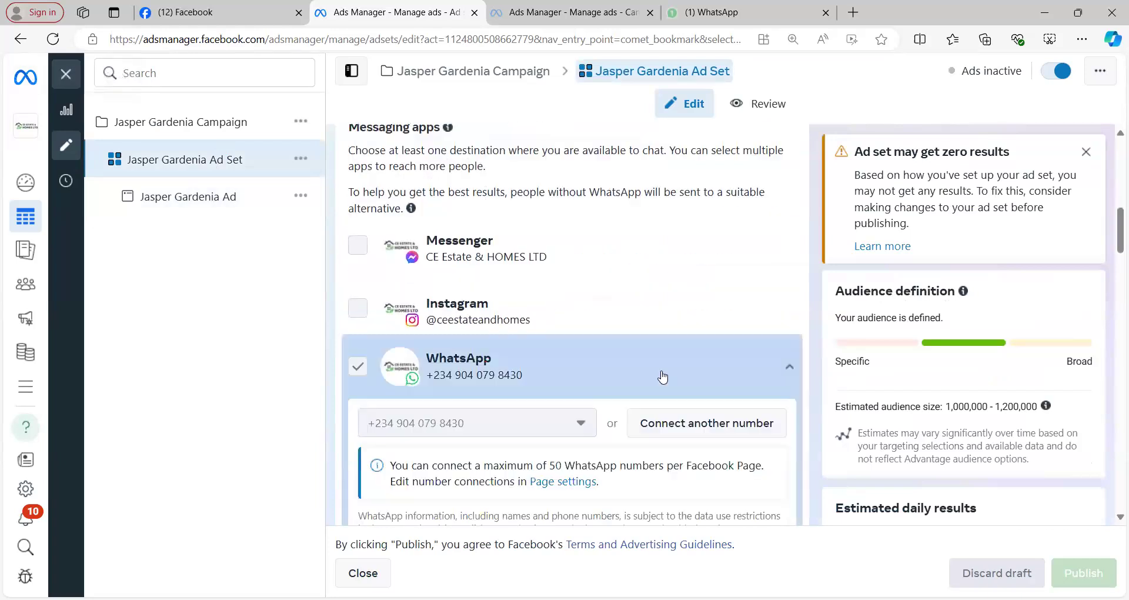
scroll(666, 375, "down", 10)
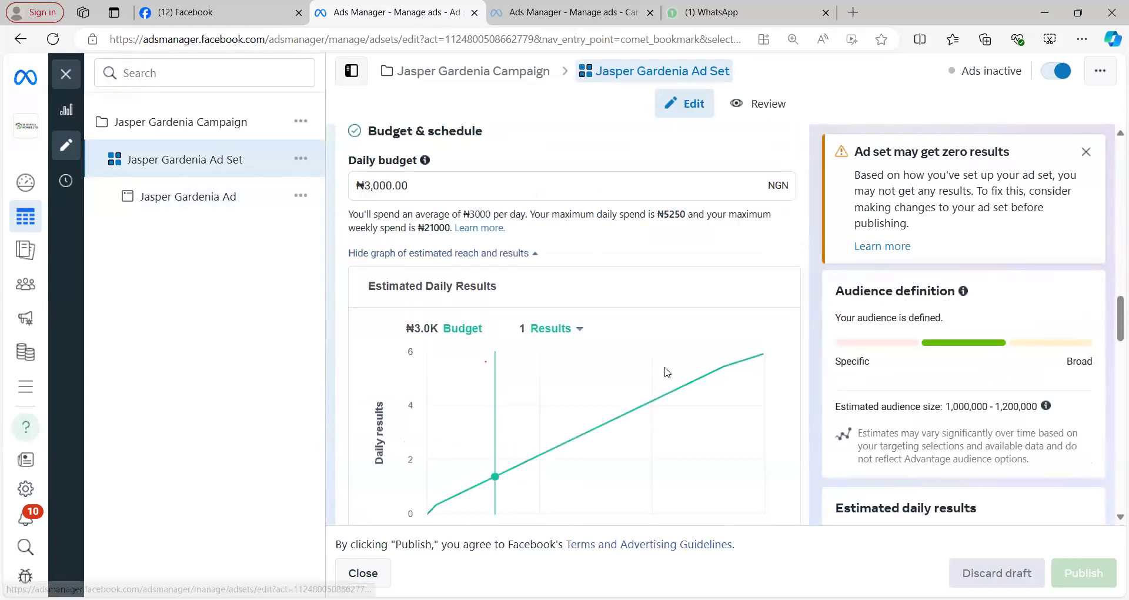
scroll(666, 372, "down", 10)
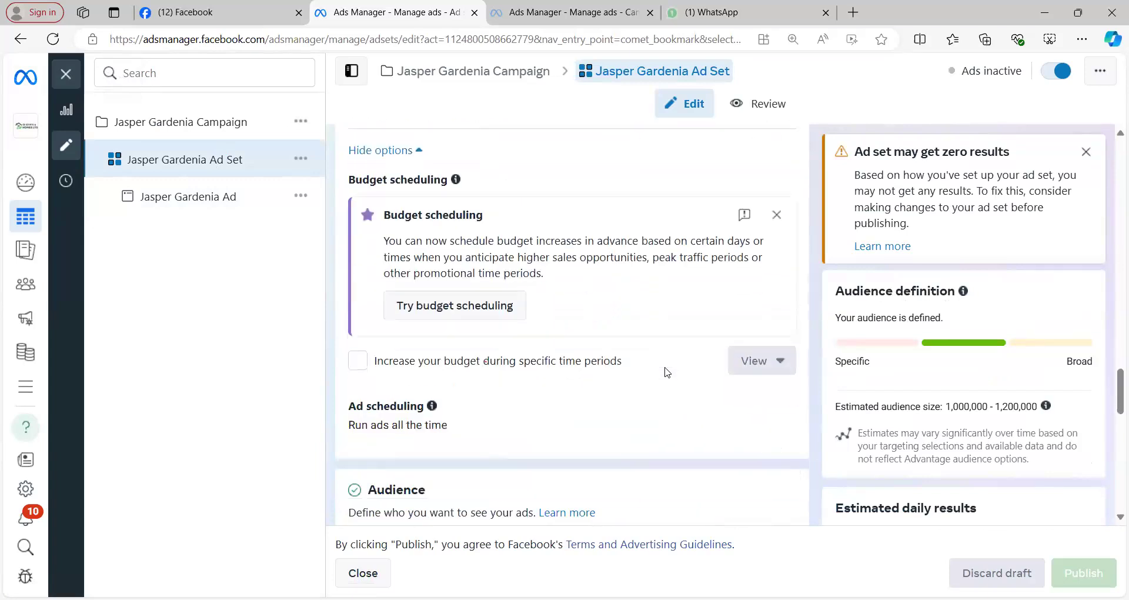
scroll(668, 372, "down", 8)
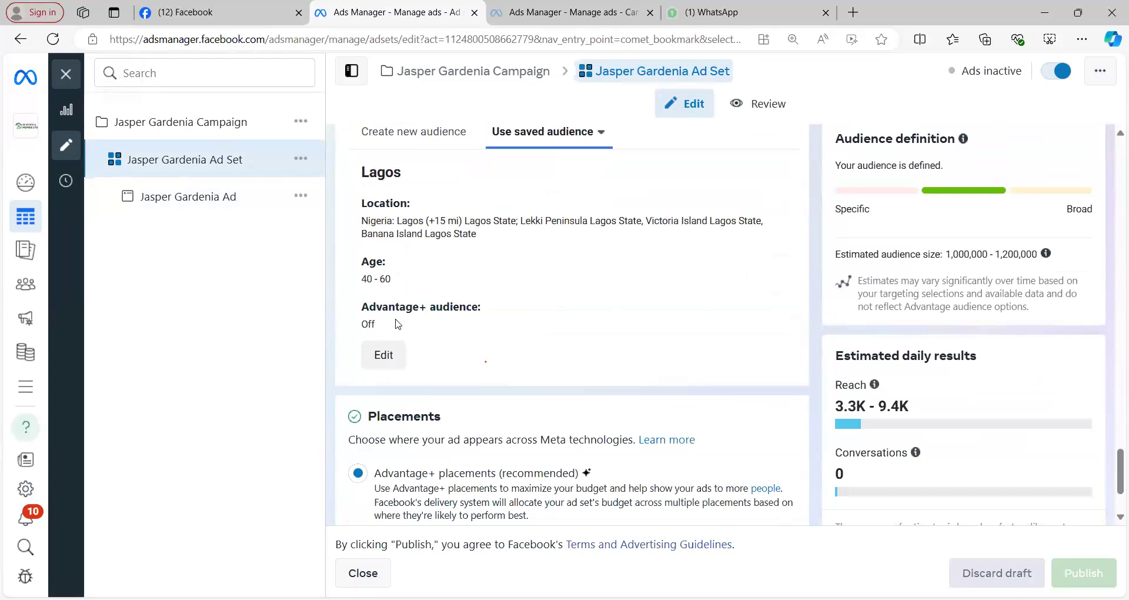
left_click(383, 355)
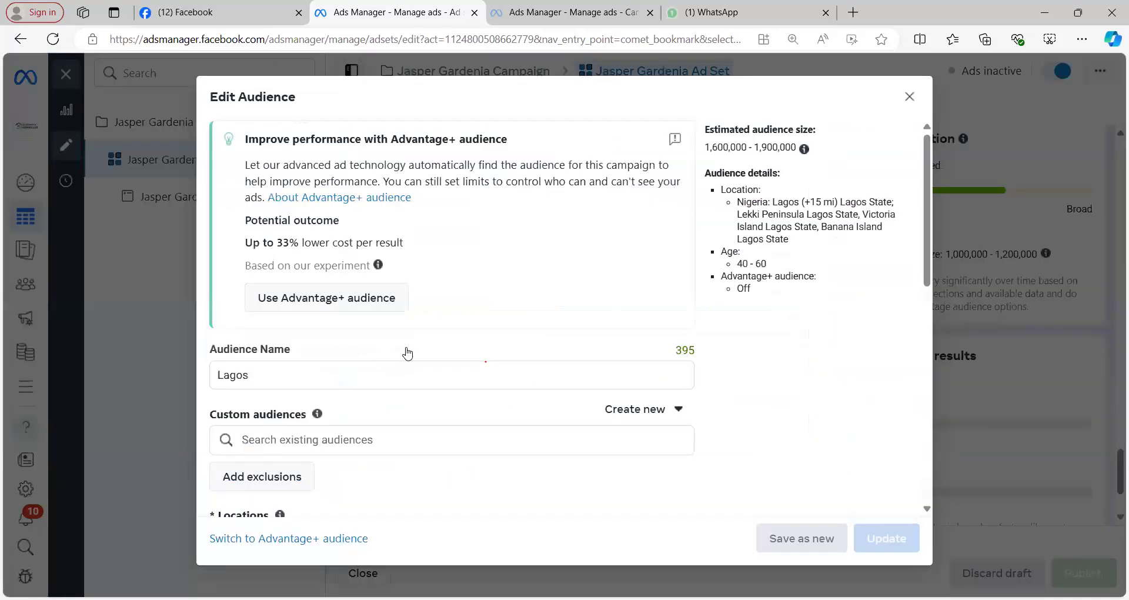
Try to exclude a "Real estate agent" custom audience from the Lagos audience.
scroll(629, 374, "down", 1)
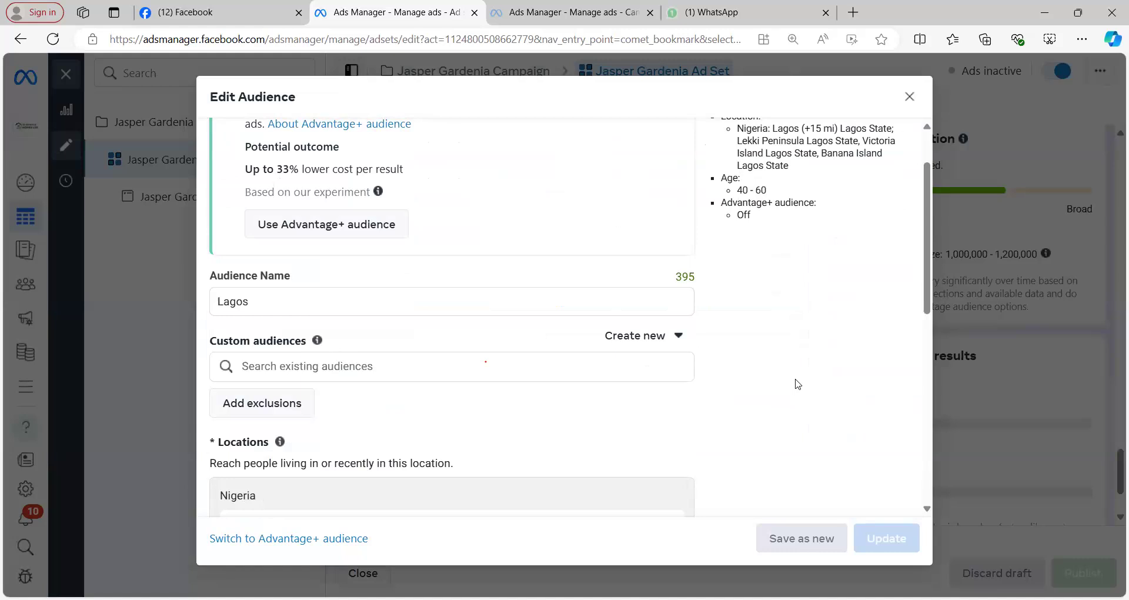
left_click(276, 412)
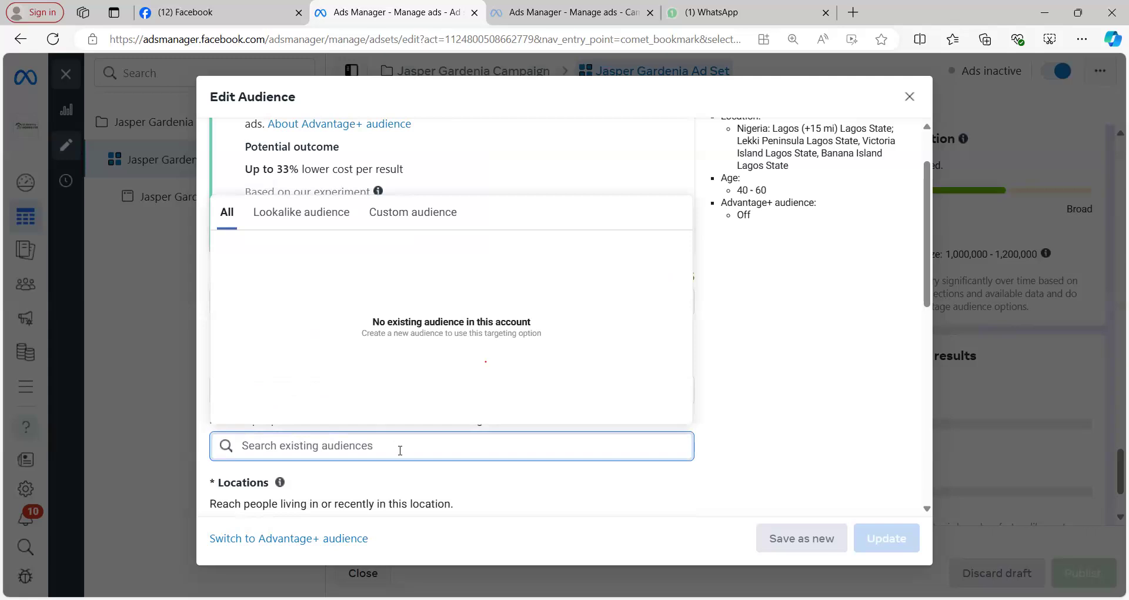
type("Real est")
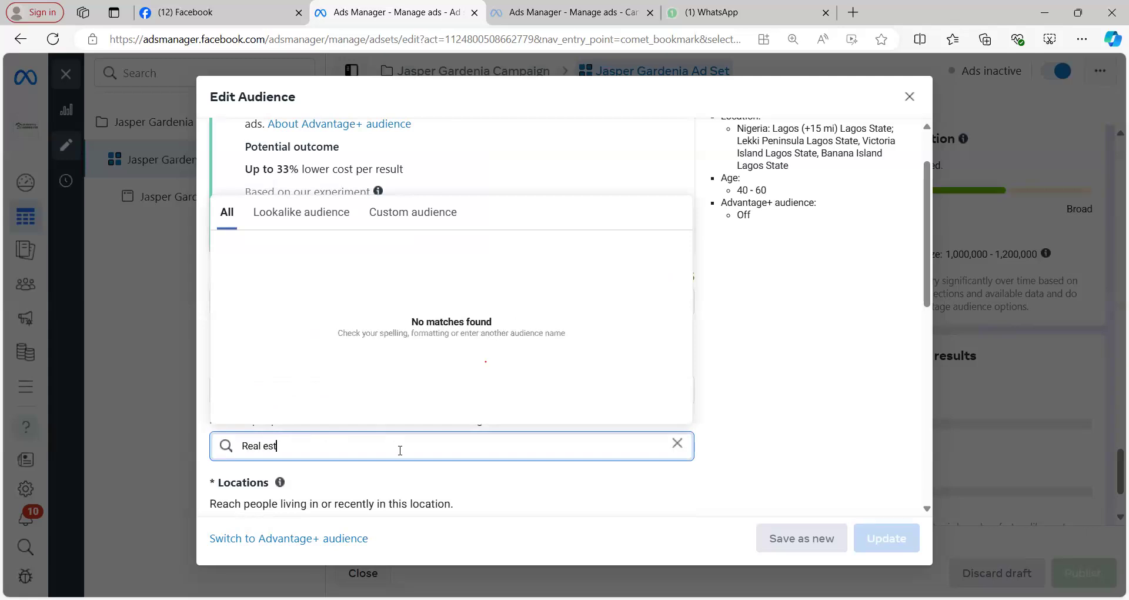
type("ate agent")
scroll(420, 450, "up", 1)
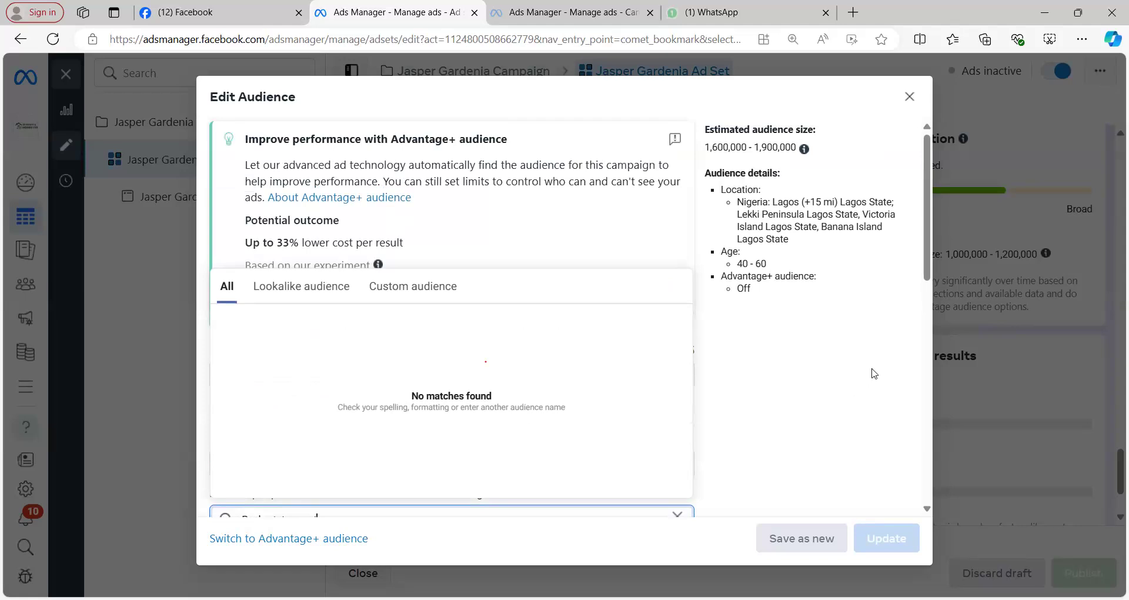
Add detailed targeting exclusions to the Lagos audience and exclude people with the job title Realtor.
left_click_drag(934, 297, 892, 522)
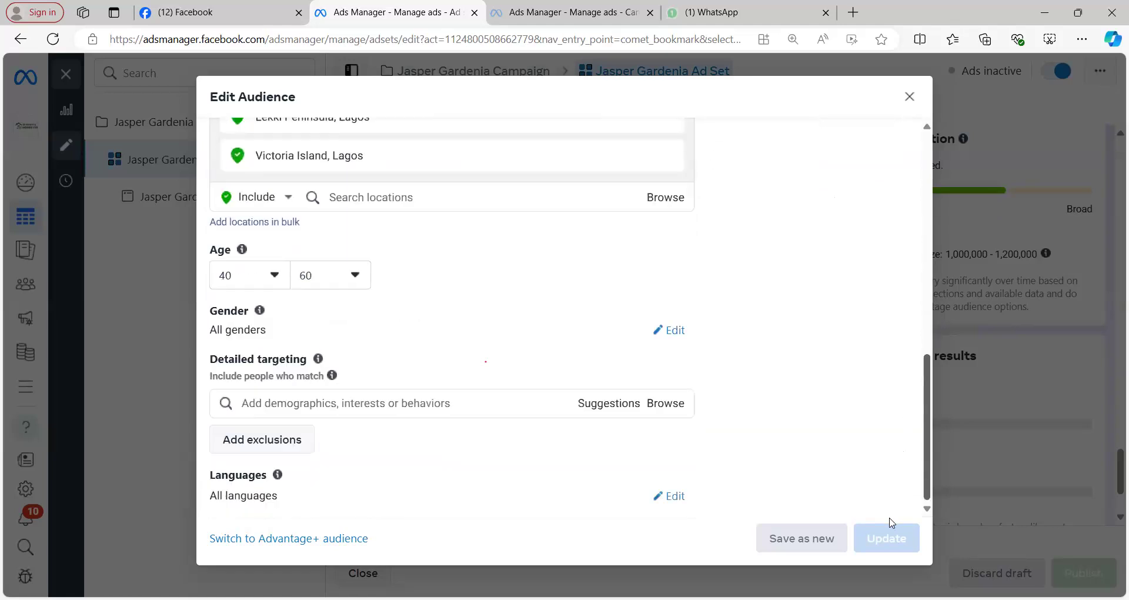
left_click(278, 443)
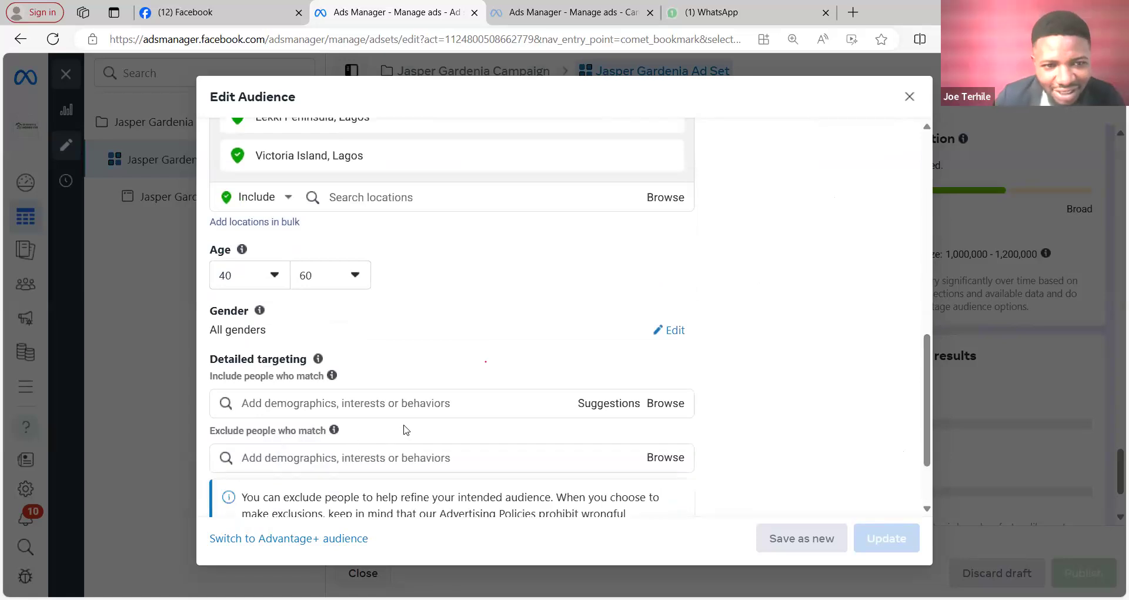
scroll(405, 430, "down", 1)
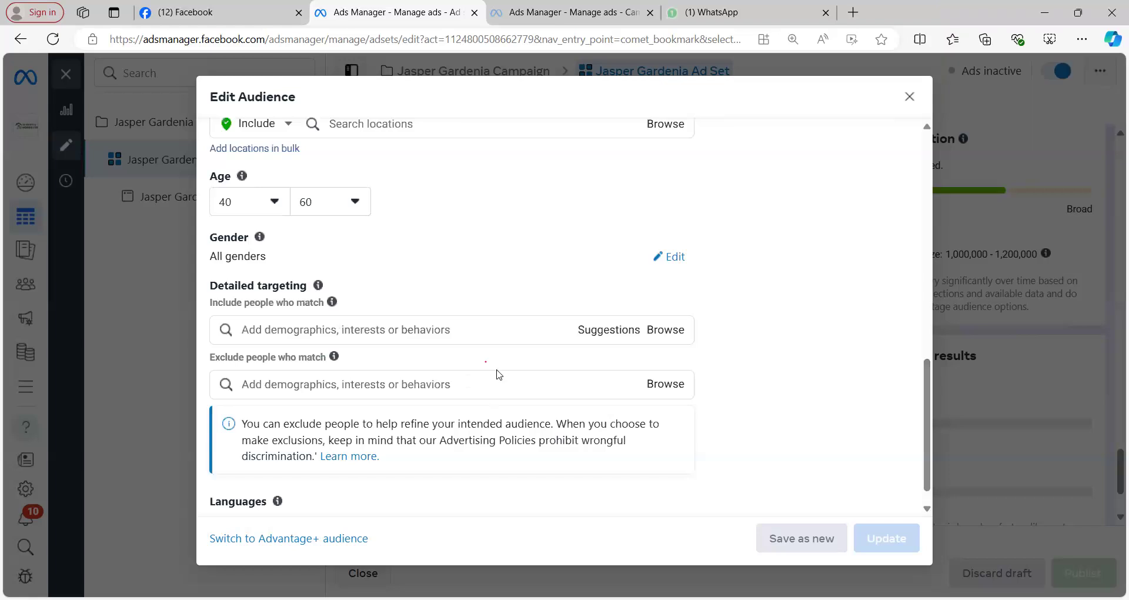
scroll(502, 375, "down", 1)
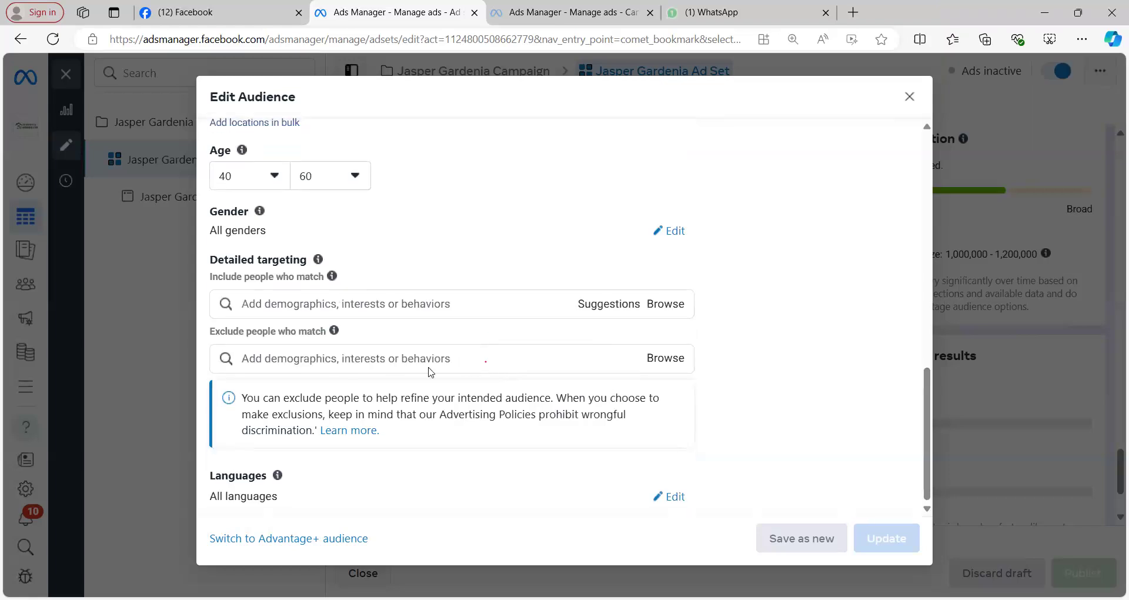
left_click(408, 357)
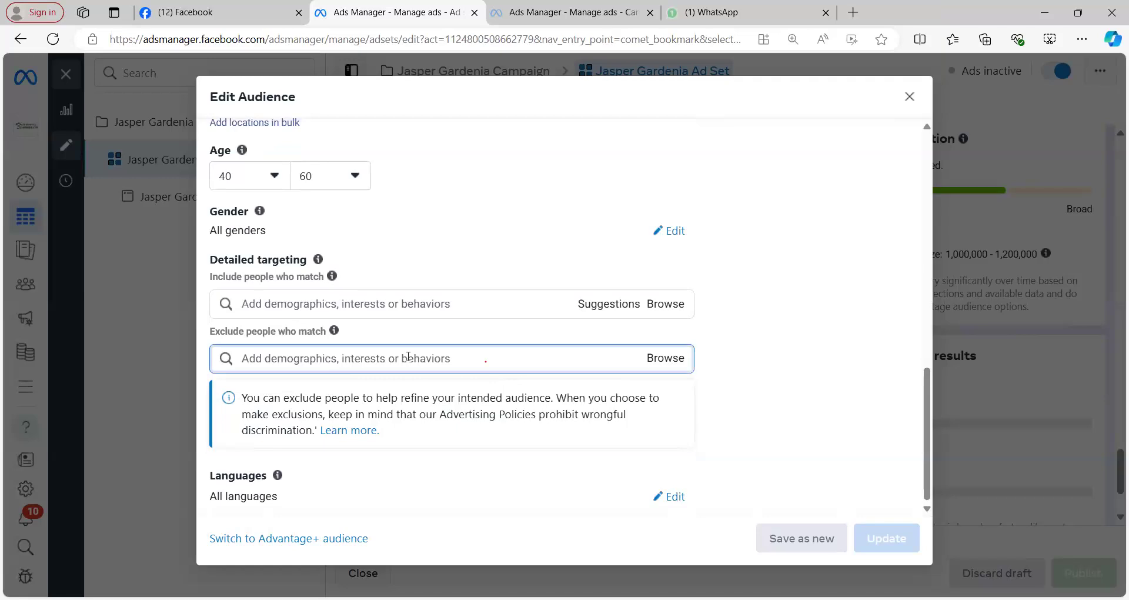
type("realtor")
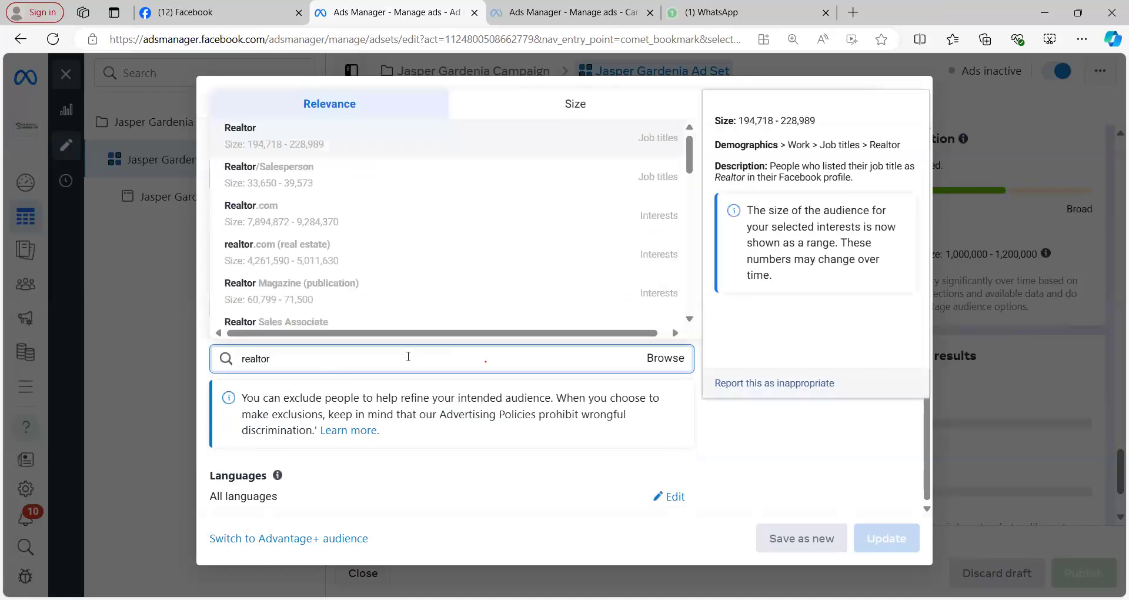
scroll(524, 239, "down", 2)
scroll(415, 165, "up", 2)
key("ctrl+a")
key("ctrl+c")
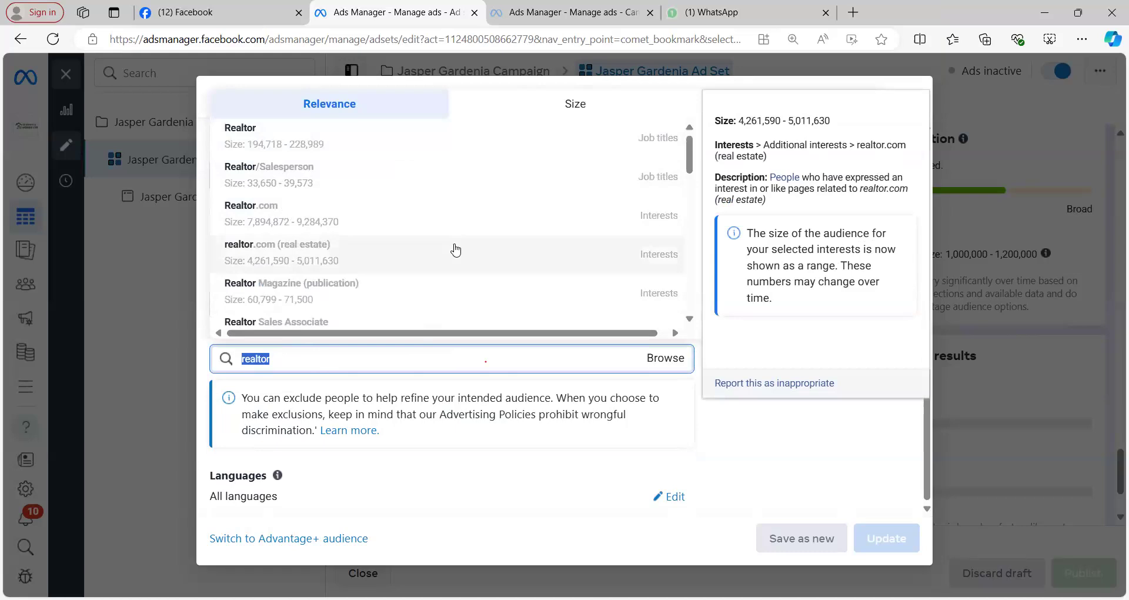
left_click(515, 136)
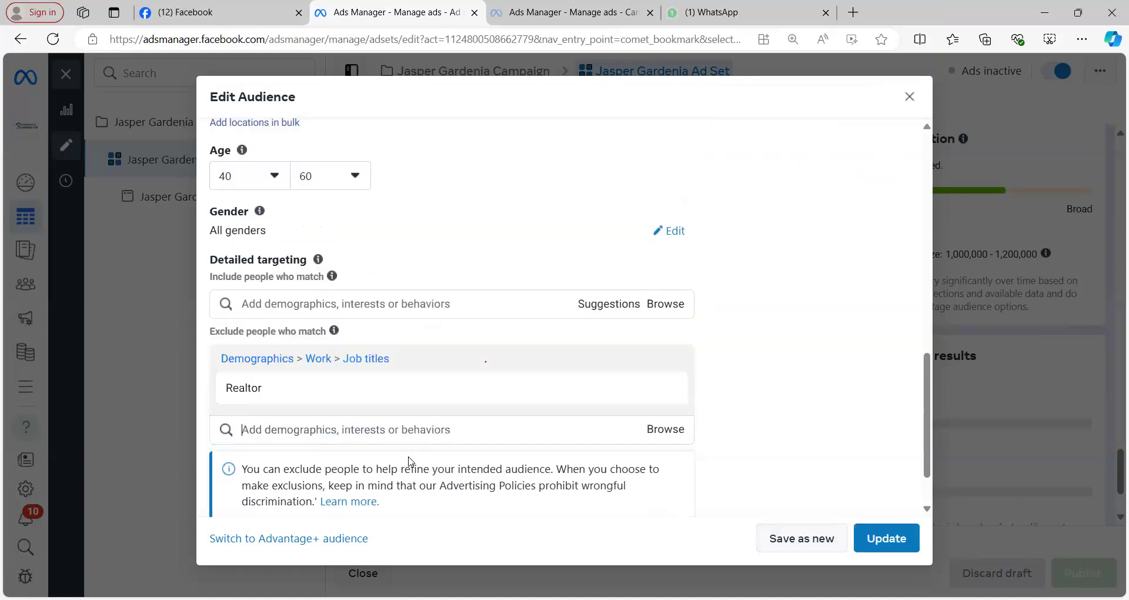
Exclude people with the job title Realtor/Salesperson from the Lagos audience.
left_click(394, 432)
key("ctrl+v")
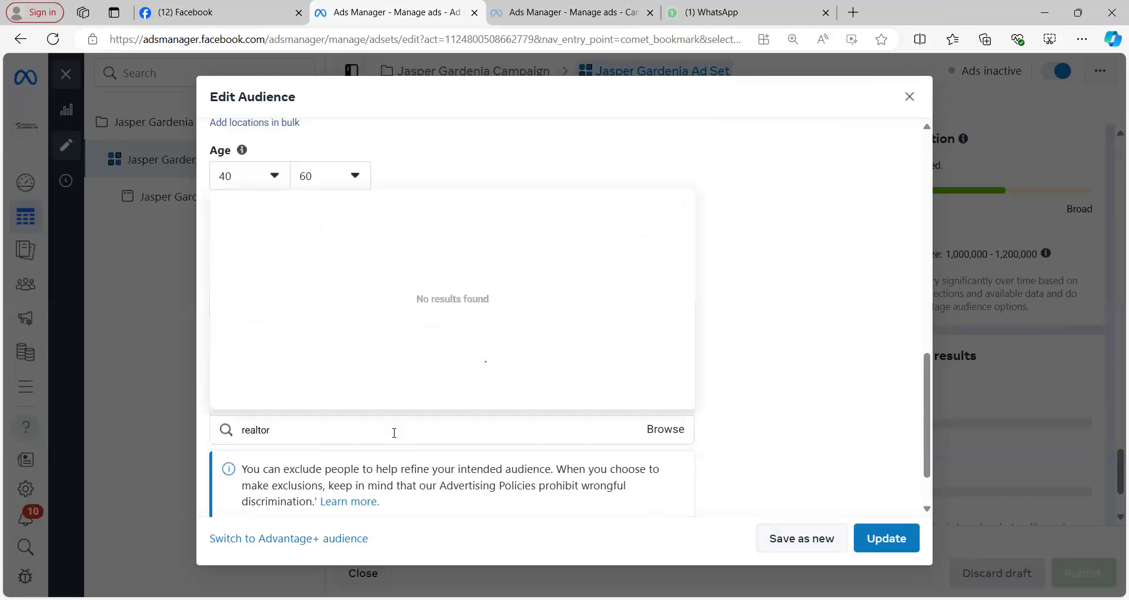
scroll(418, 295, "down", 1)
scroll(324, 211, "up", 1)
left_click(328, 207)
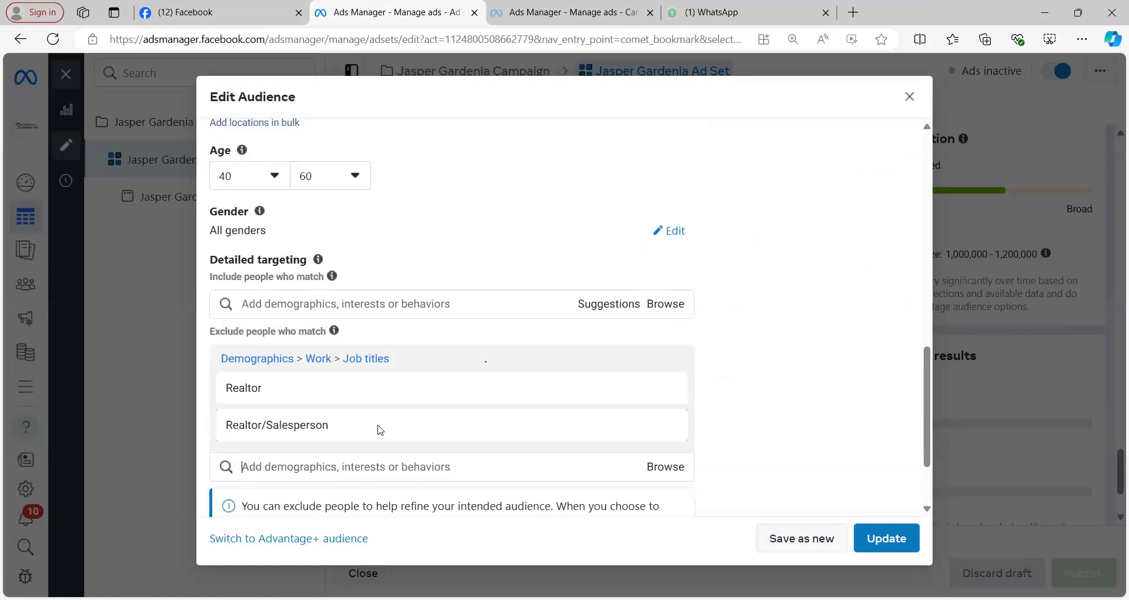
Search the exclusions for "realtor" again and exclude people with the interest Realtor.com.
type("realtor")
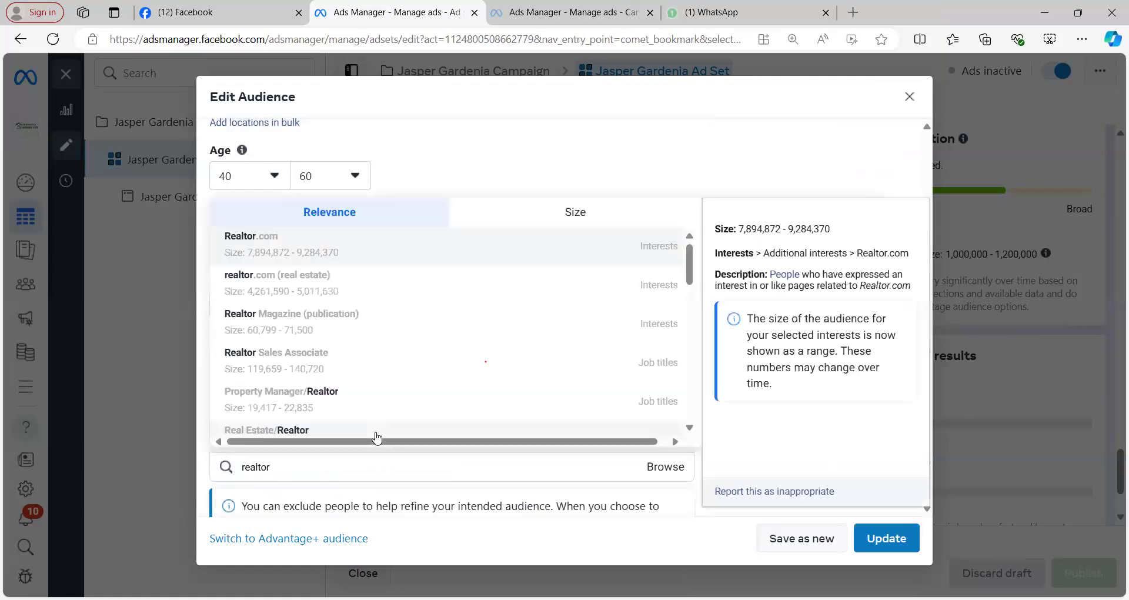
scroll(436, 347, "up", 6)
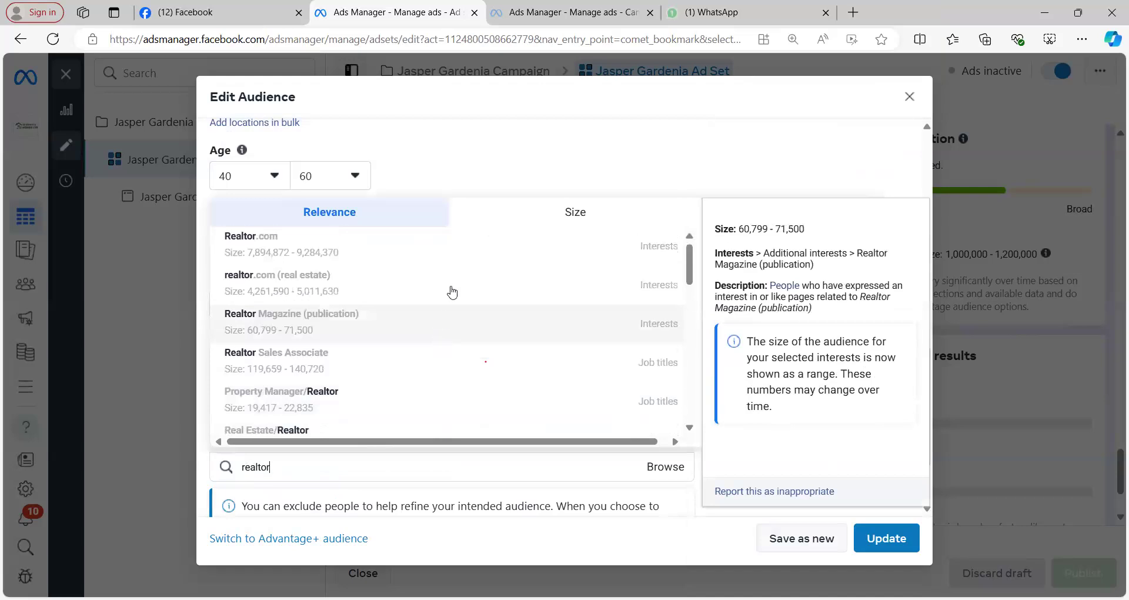
left_click(454, 254)
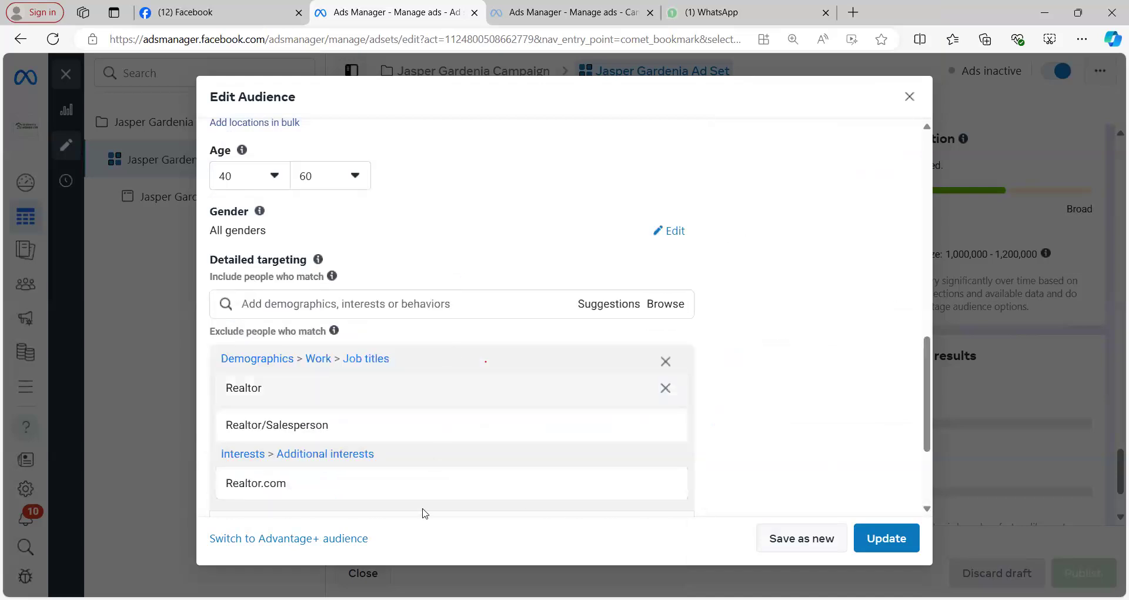
scroll(635, 456, "down", 3)
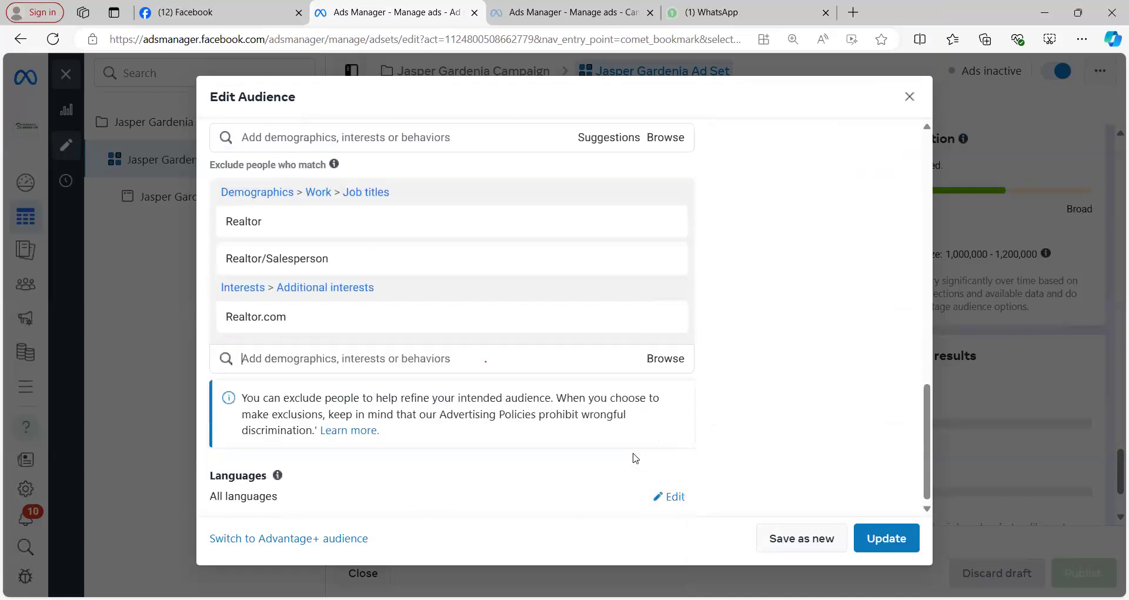
Exclude people with the interests realtor.com (real estate) and Realtor Magazine (publication) from the Lagos audience.
left_click(475, 356)
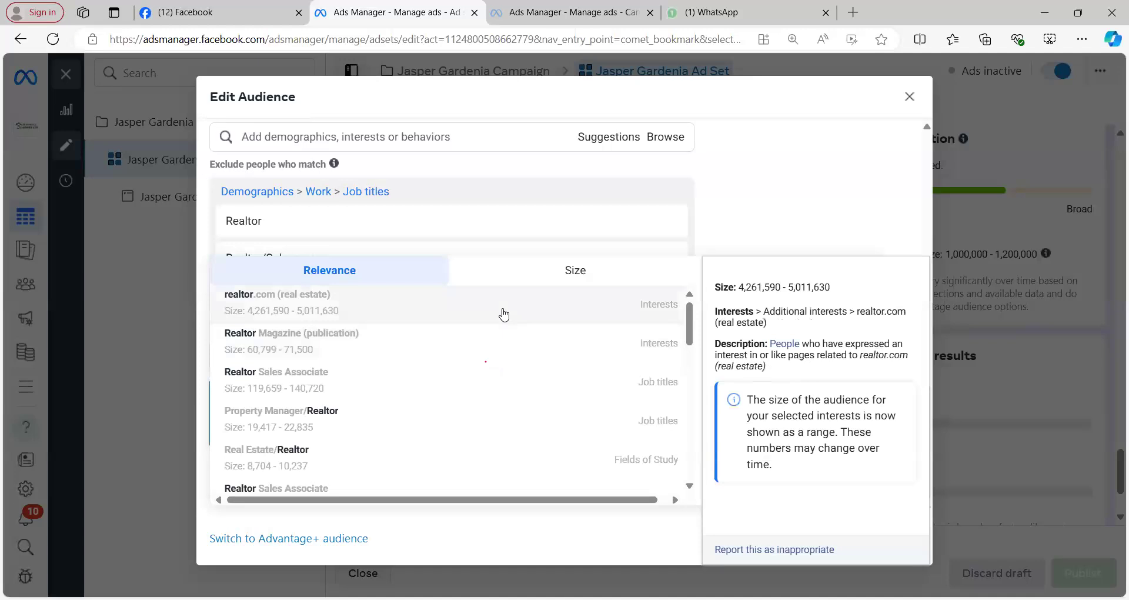
left_click(506, 314)
scroll(612, 428, "down", 1)
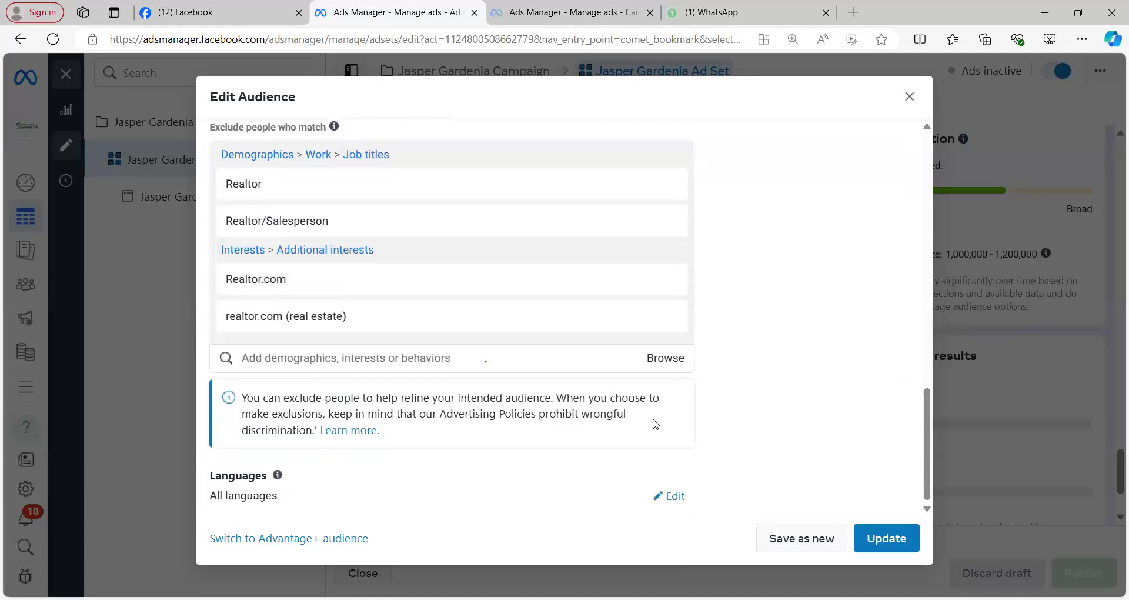
left_click(437, 358)
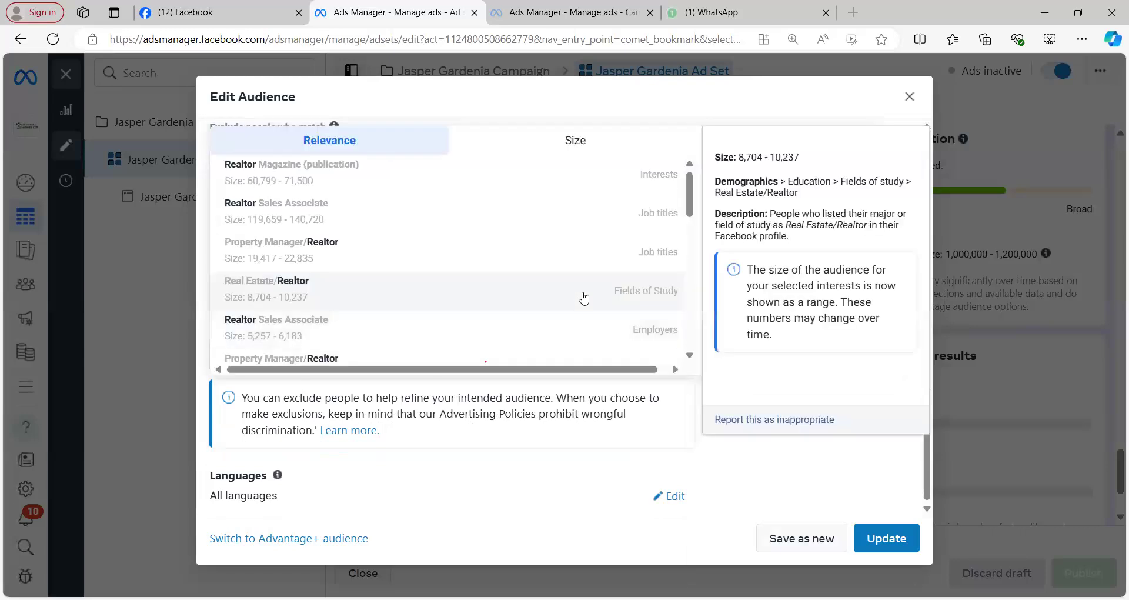
left_click(544, 170)
Search the exclusions for "realtor" and exclude the job titles Realtor Sales Associate and Property Manager/Realtor.
mouse_move(547, 172)
type("realtor")
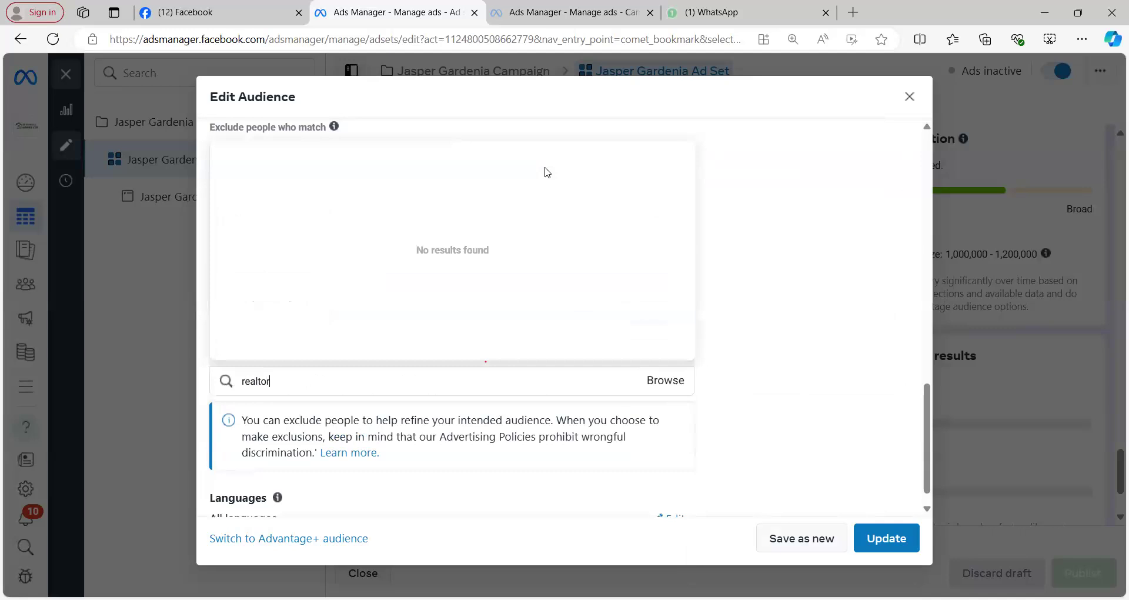
scroll(538, 265, "up", 5)
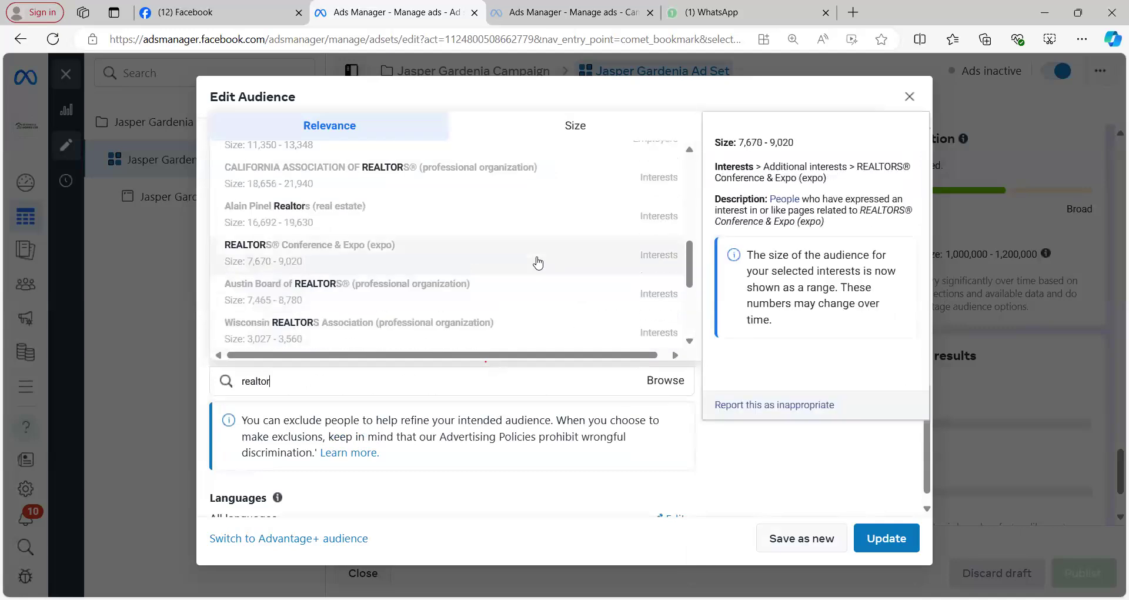
left_click(478, 166)
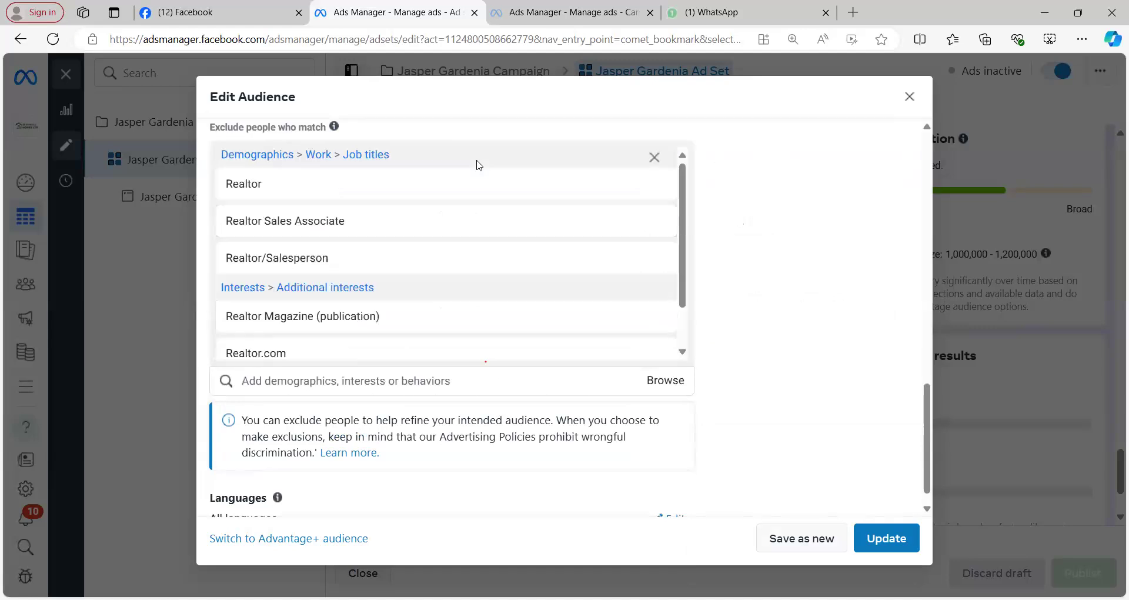
type("realtor")
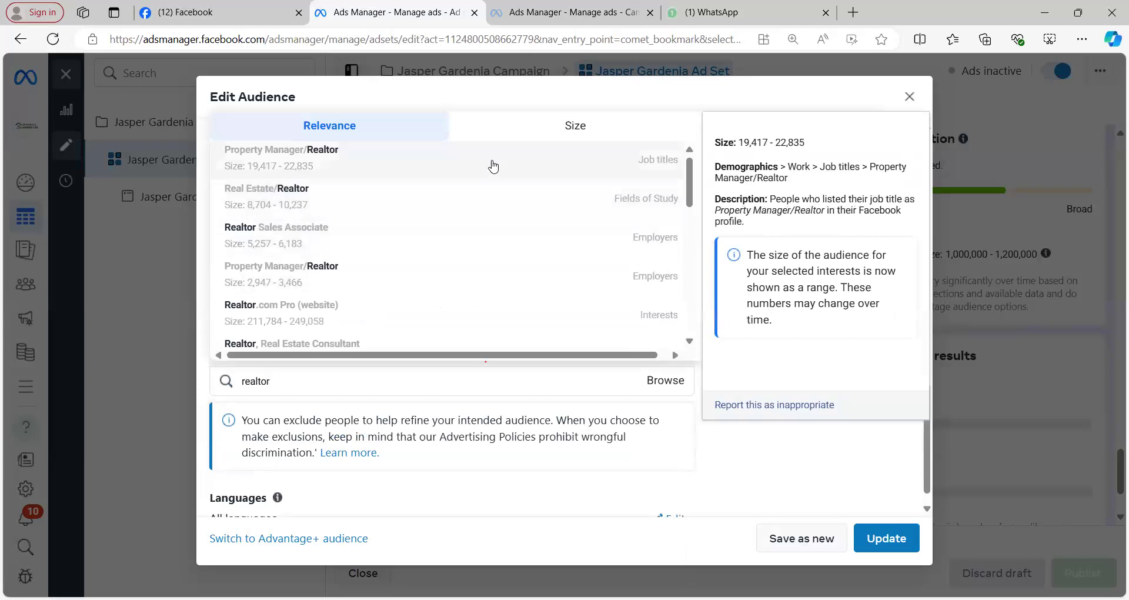
left_click(494, 166)
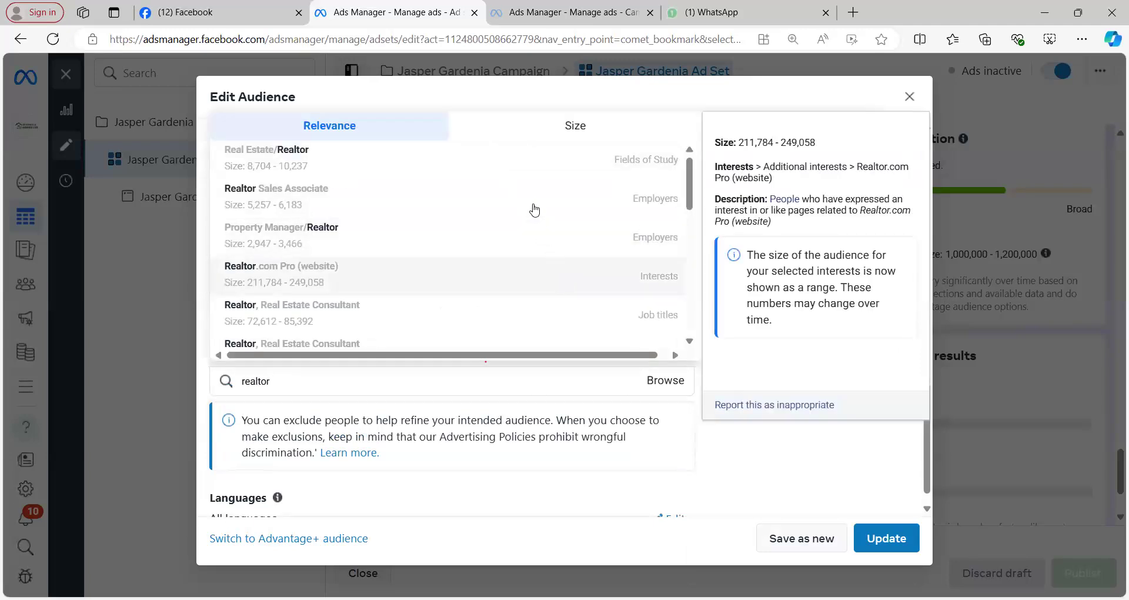
Exclude the employers Realtor Sales Associate and Property Manager/Realtor, plus the field of study Real Estate/Realtor.
left_click(534, 205)
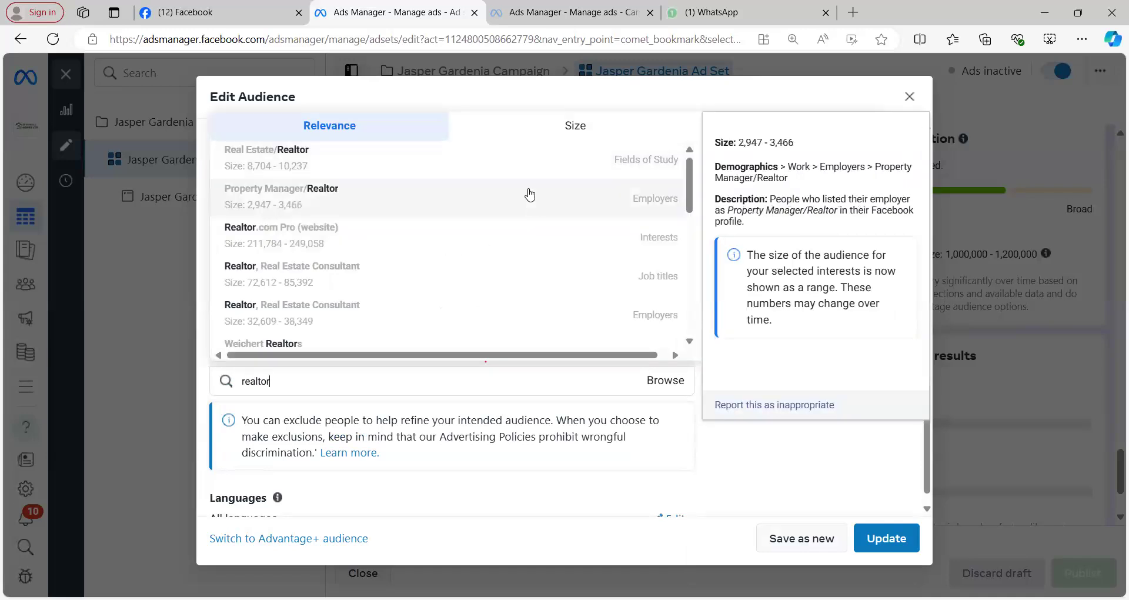
left_click(526, 176)
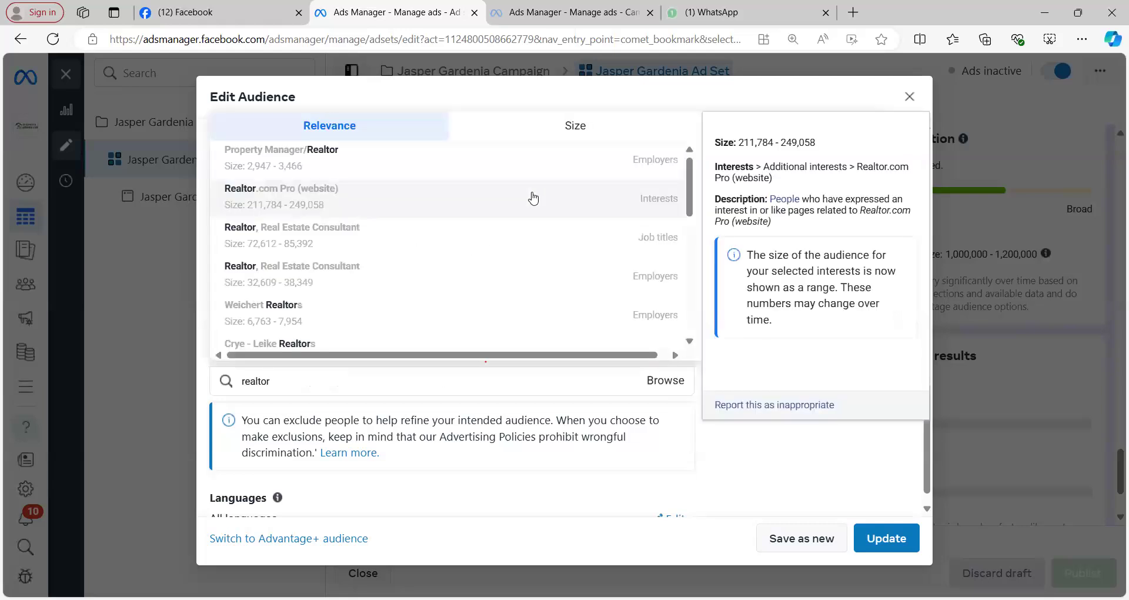
left_click(527, 160)
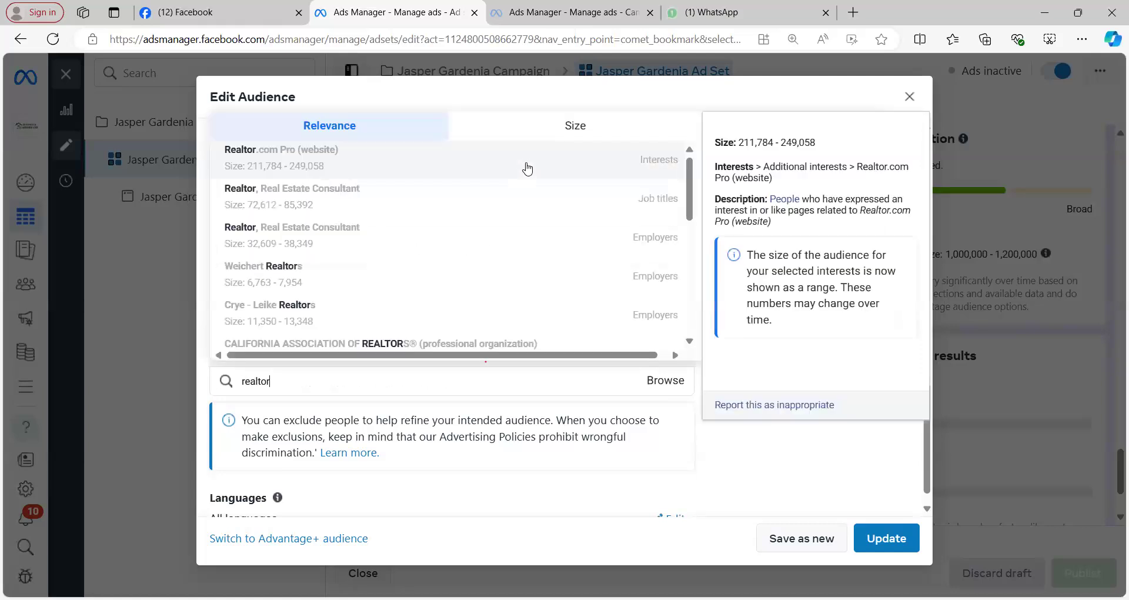
Exclude Realtor, Real Estate Consultant both as a job title and as an employer.
left_click(531, 195)
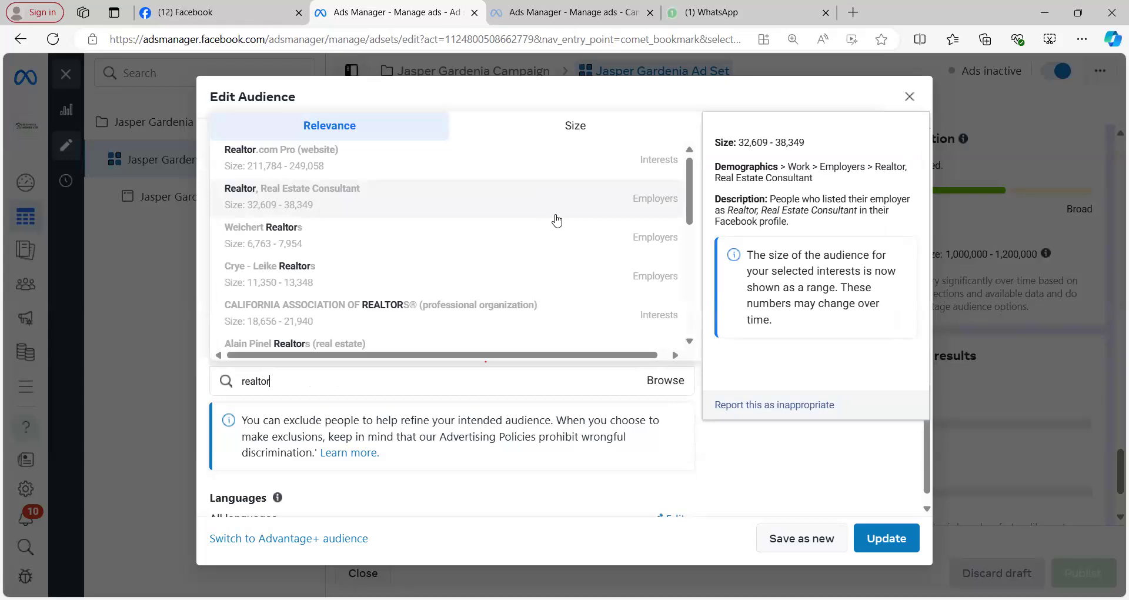
scroll(606, 213, "down", 6)
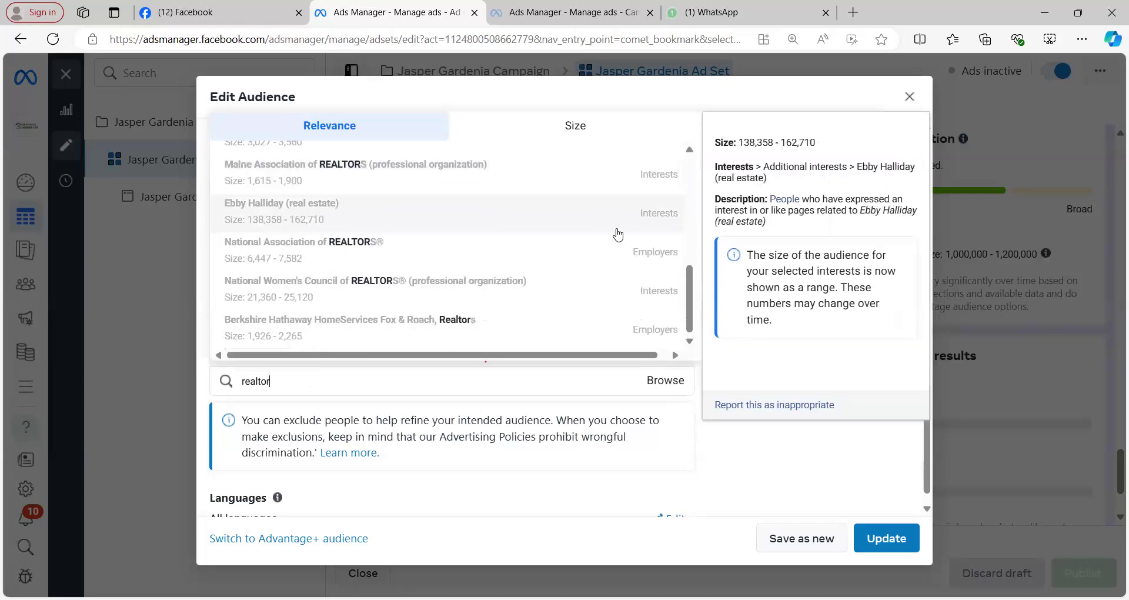
scroll(618, 235, "up", 3)
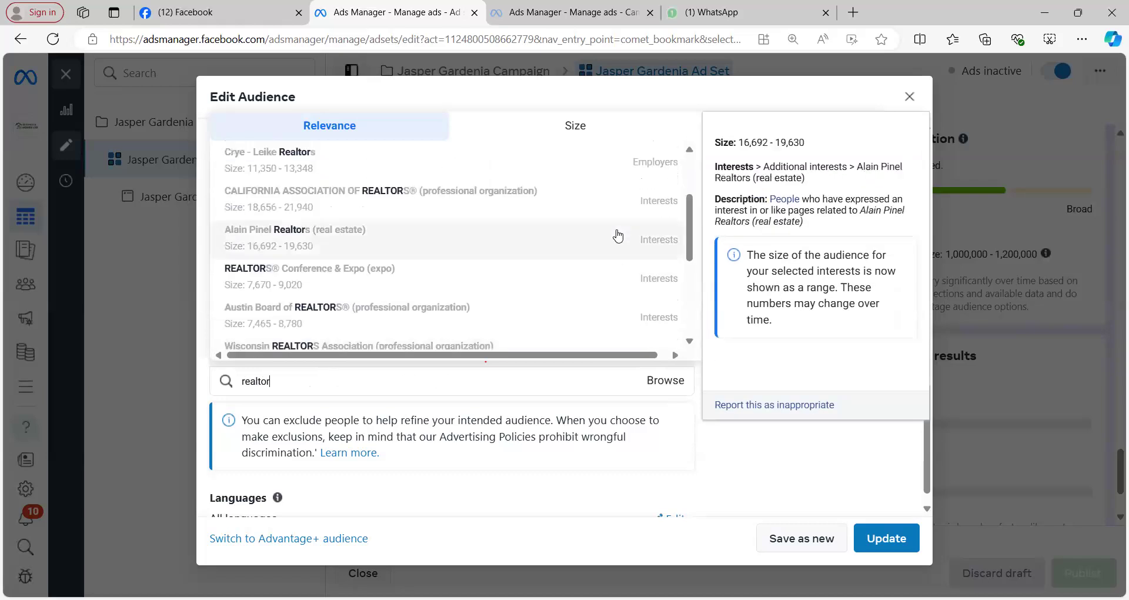
scroll(618, 235, "up", 2)
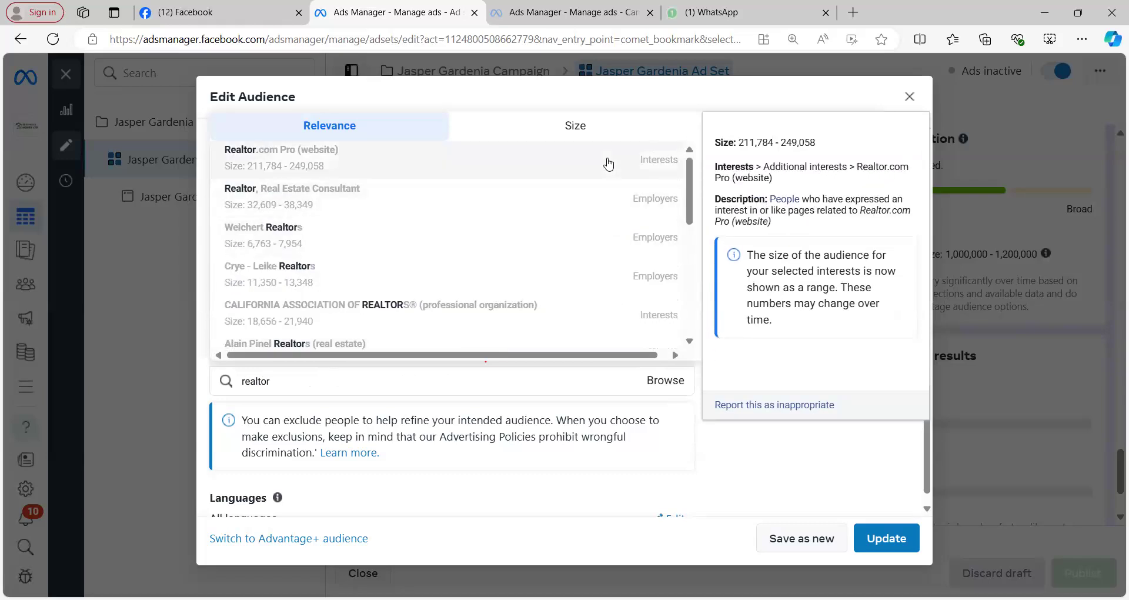
left_click(628, 197)
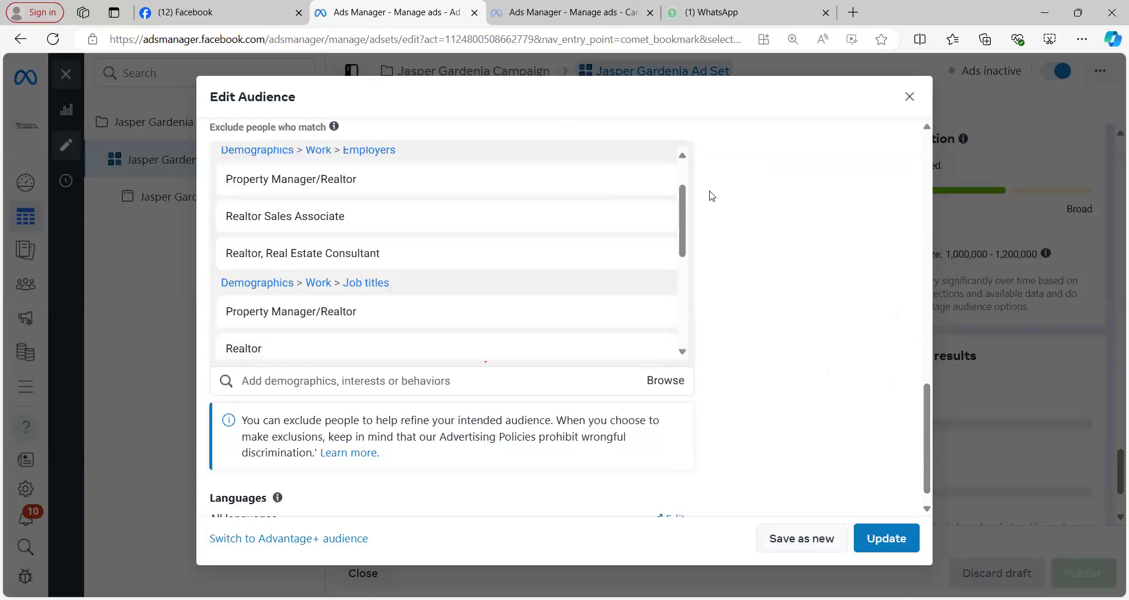
Review the audience's locations, age range, gender and detailed targeting exclusions.
scroll(713, 194, "up", 1)
scroll(713, 195, "up", 5)
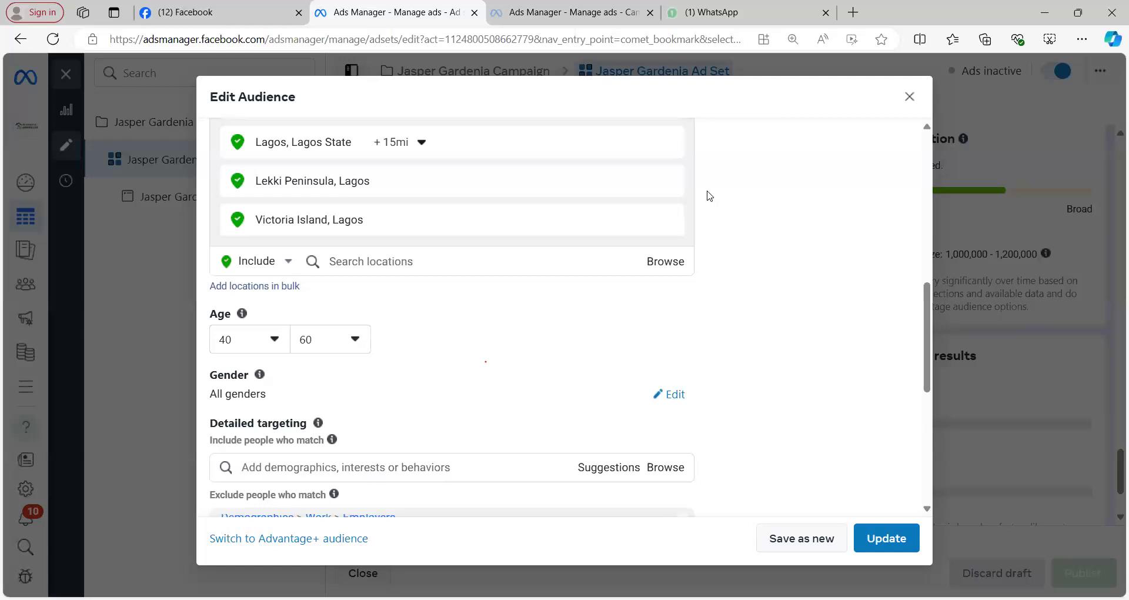
scroll(711, 195, "up", 2)
scroll(710, 196, "up", 1)
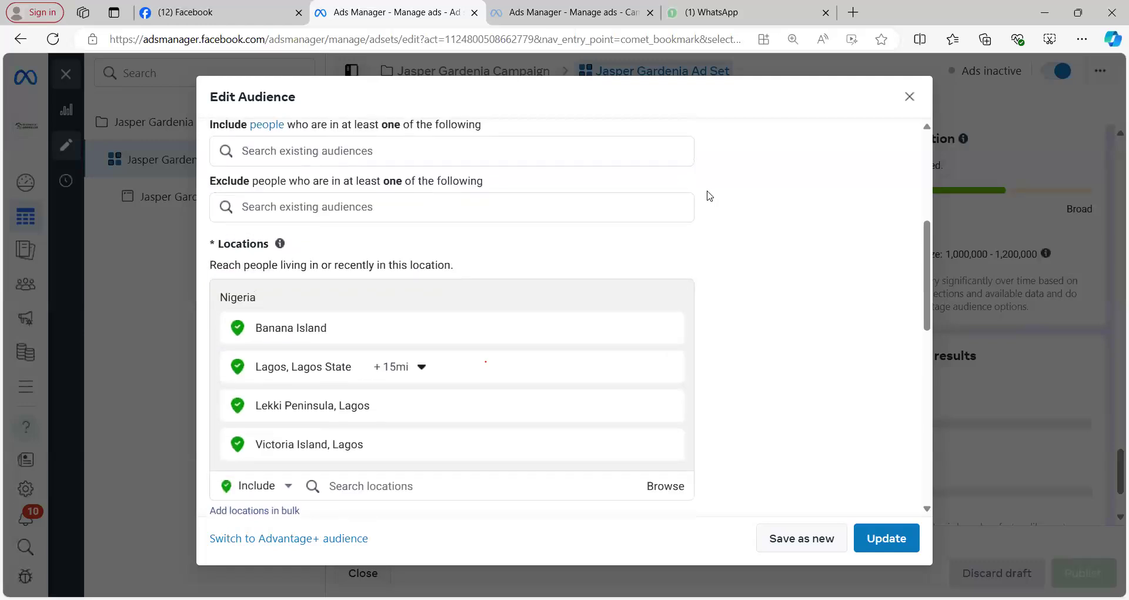
scroll(710, 196, "up", 1)
scroll(709, 196, "down", 3)
scroll(708, 196, "down", 3)
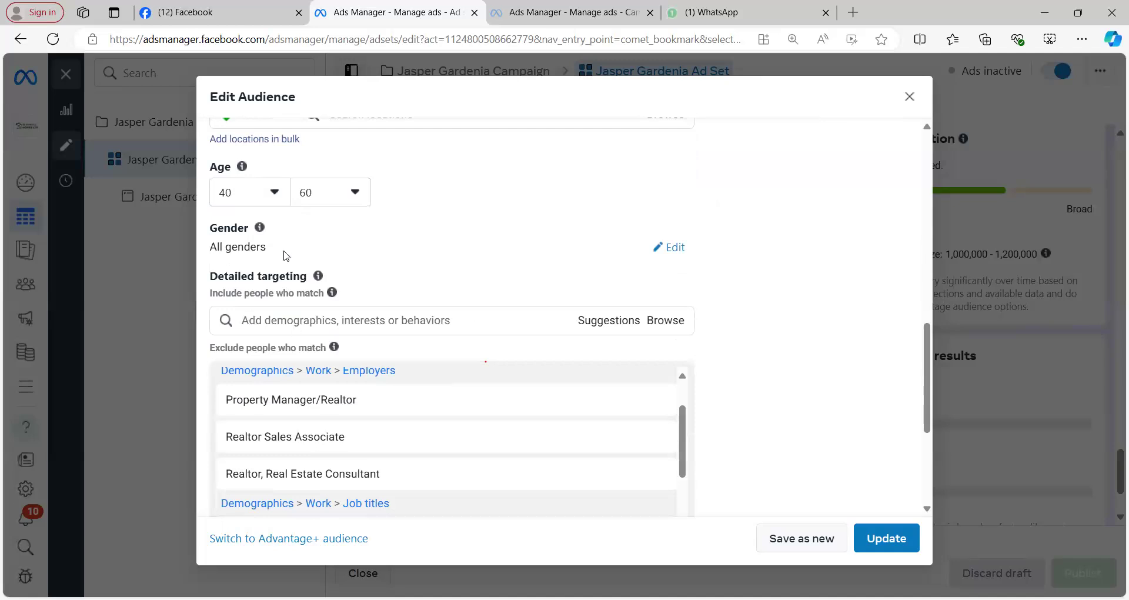
mouse_move(257, 236)
scroll(779, 323, "down", 4)
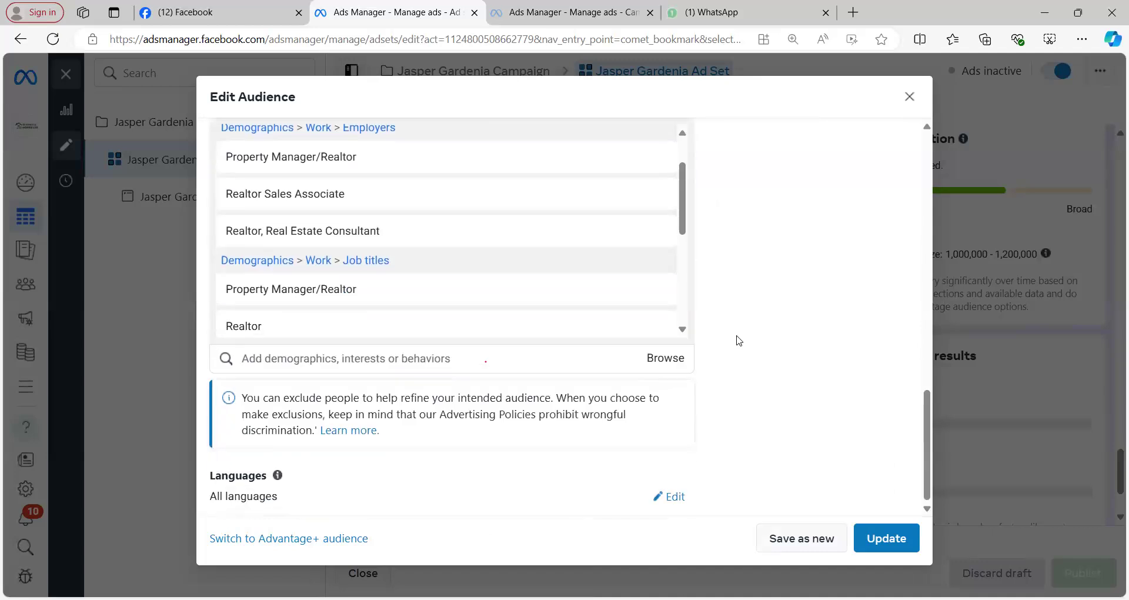
Search the exclusions for "prop" and look through the suggested property-related job titles, employers and interests.
left_click(385, 366)
left_click(394, 358)
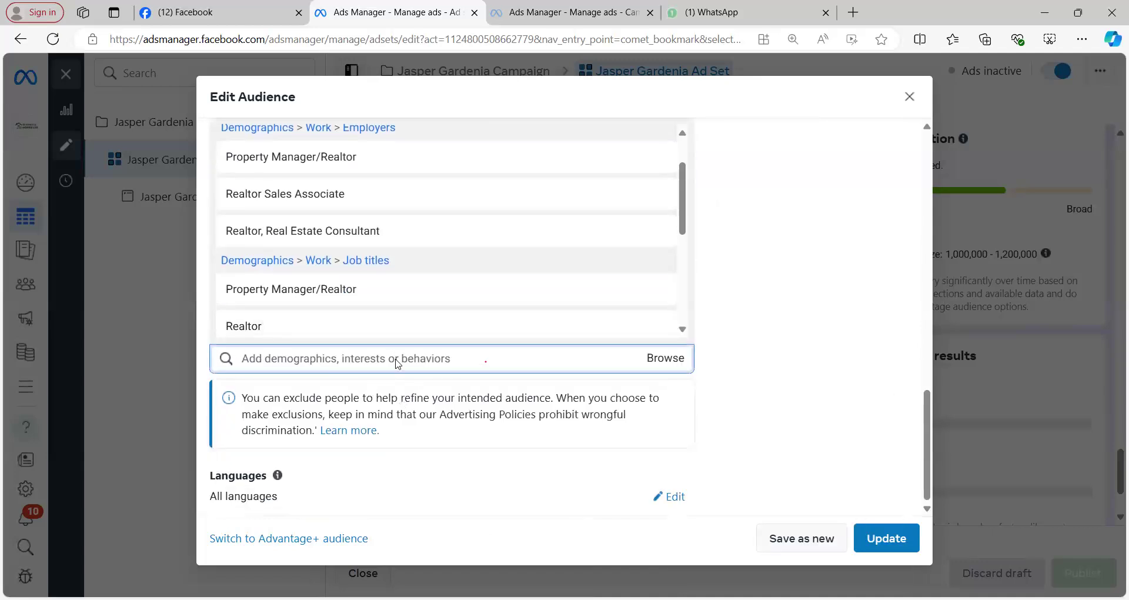
type("pro")
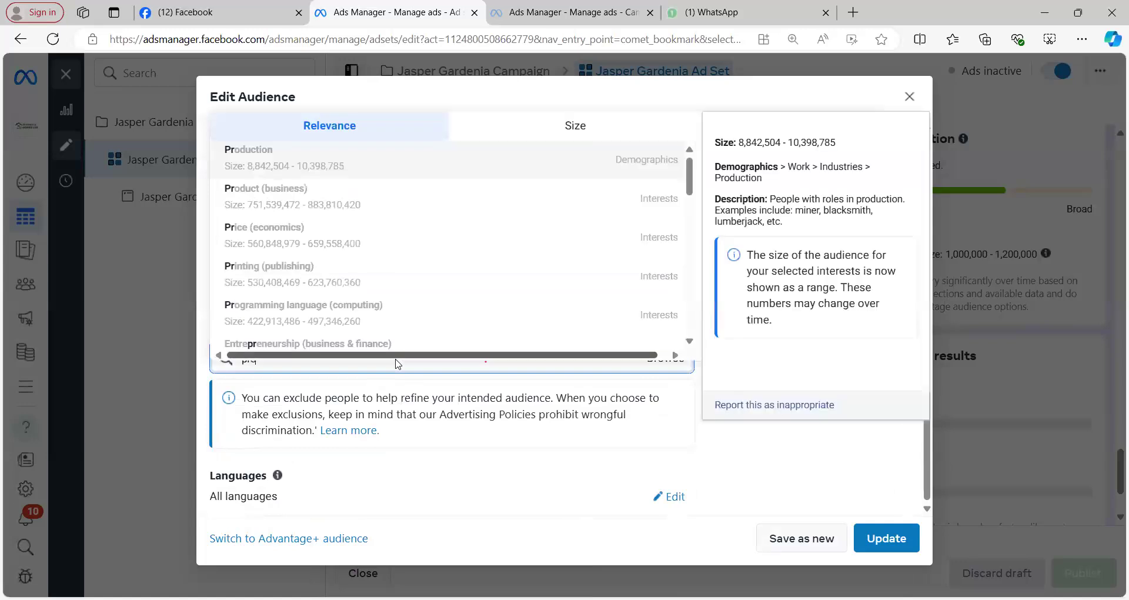
type("p")
scroll(524, 323, "down", 3)
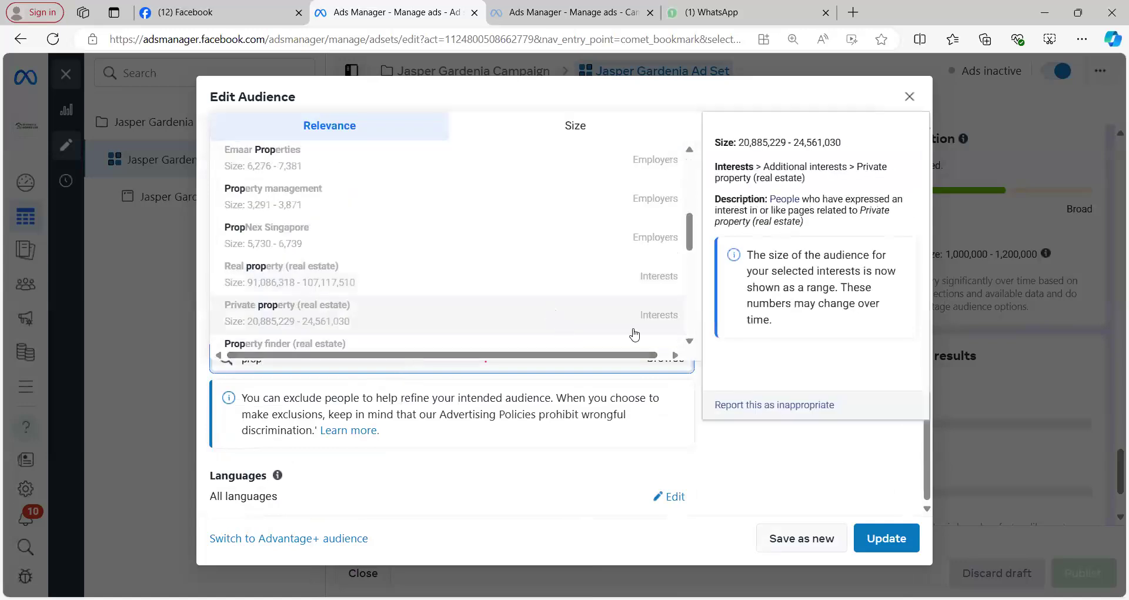
scroll(633, 339, "down", 3)
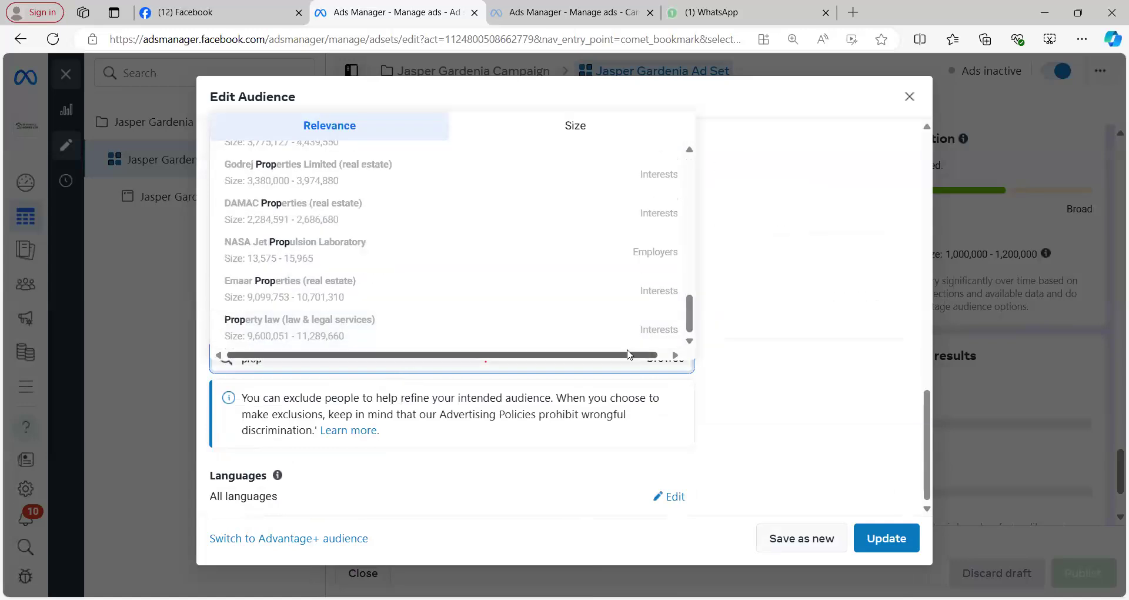
scroll(682, 382, "up", 3)
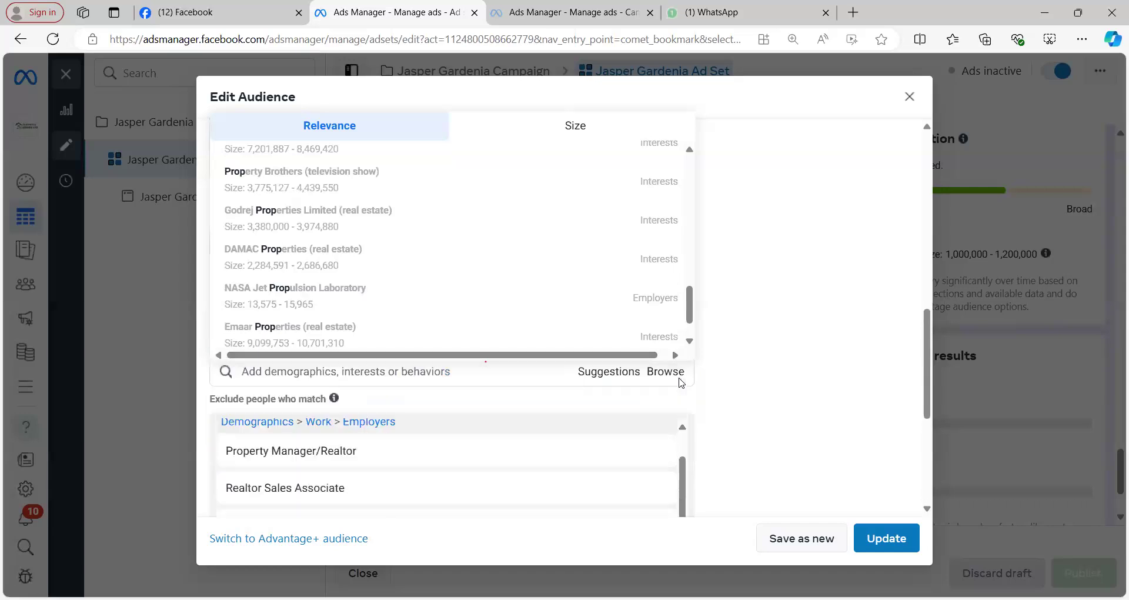
scroll(681, 383, "down", 5)
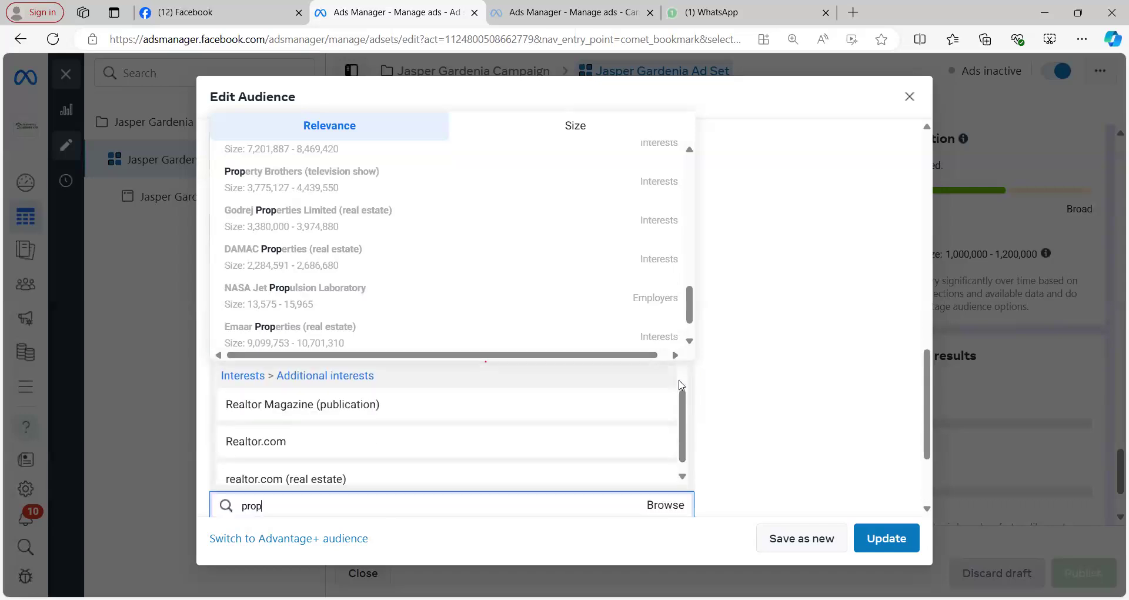
scroll(692, 457, "up", 1)
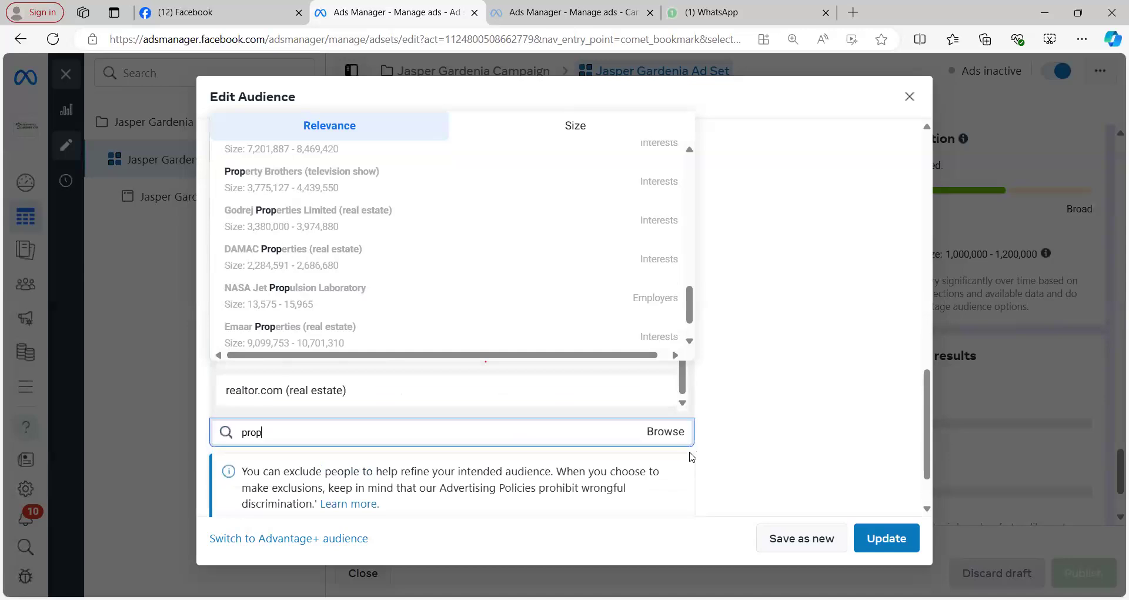
Refine the exclusion search to "property" and exclude people with the job title Property.
type("erty em")
key("BackSpace")
key("BackSpace")
key("BackSpace")
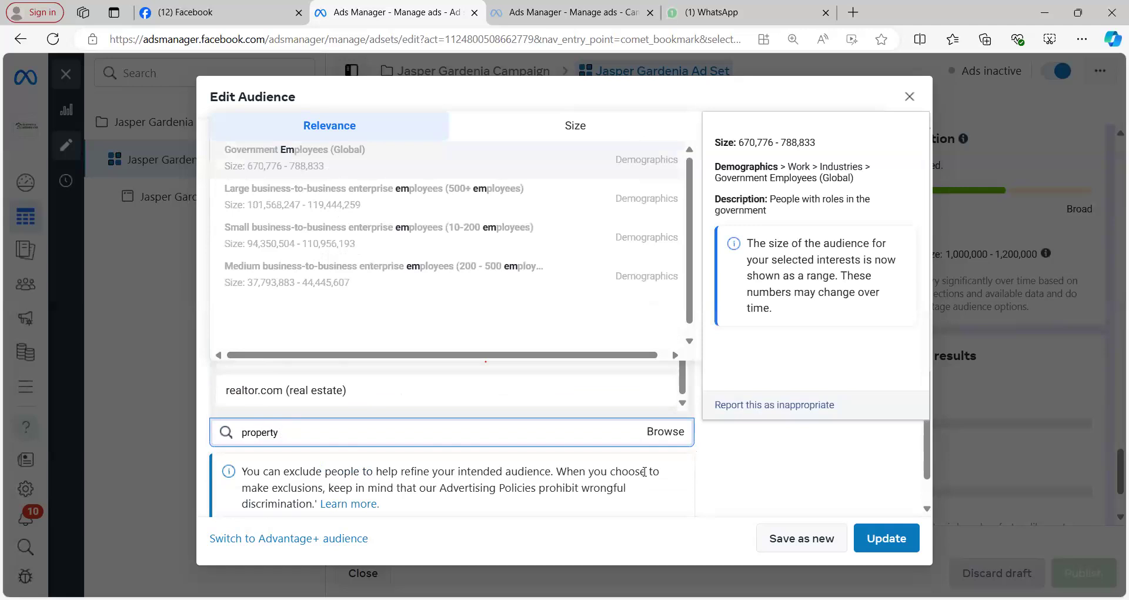
key("ctrl+a")
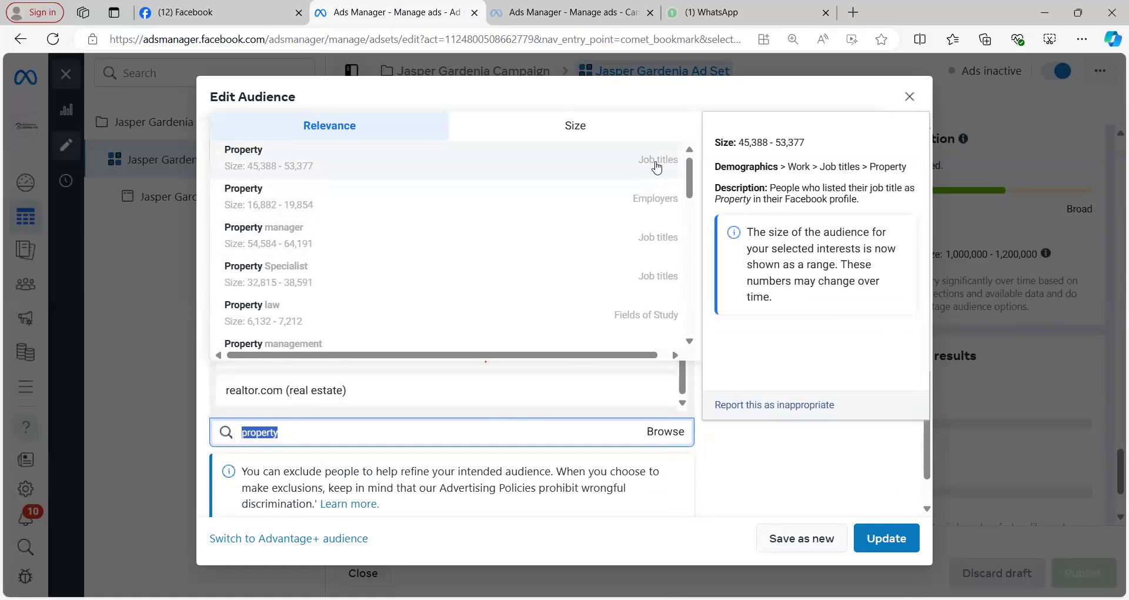
left_click(657, 168)
Exclude the employer Property and the job title Property manager, searching for "property" each time.
type("property")
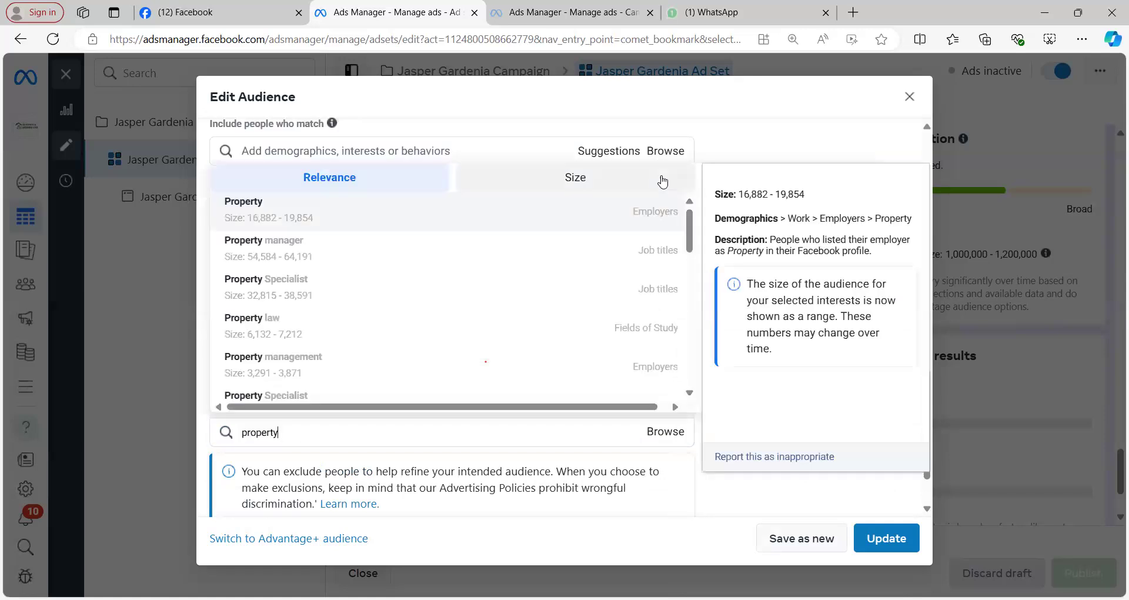
left_click(674, 220)
type("property")
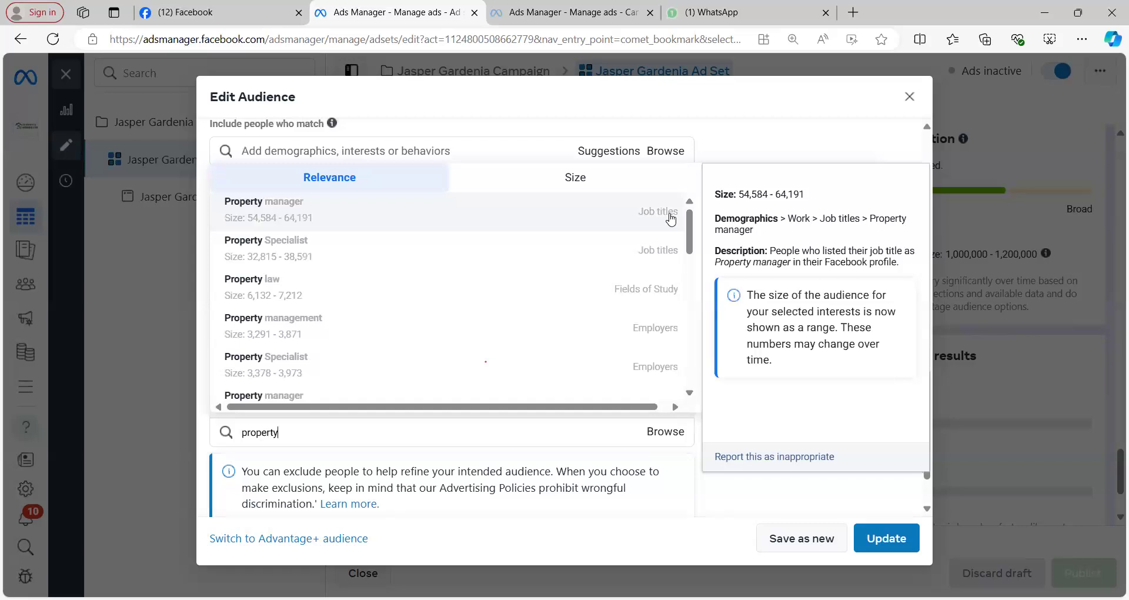
left_click(671, 219)
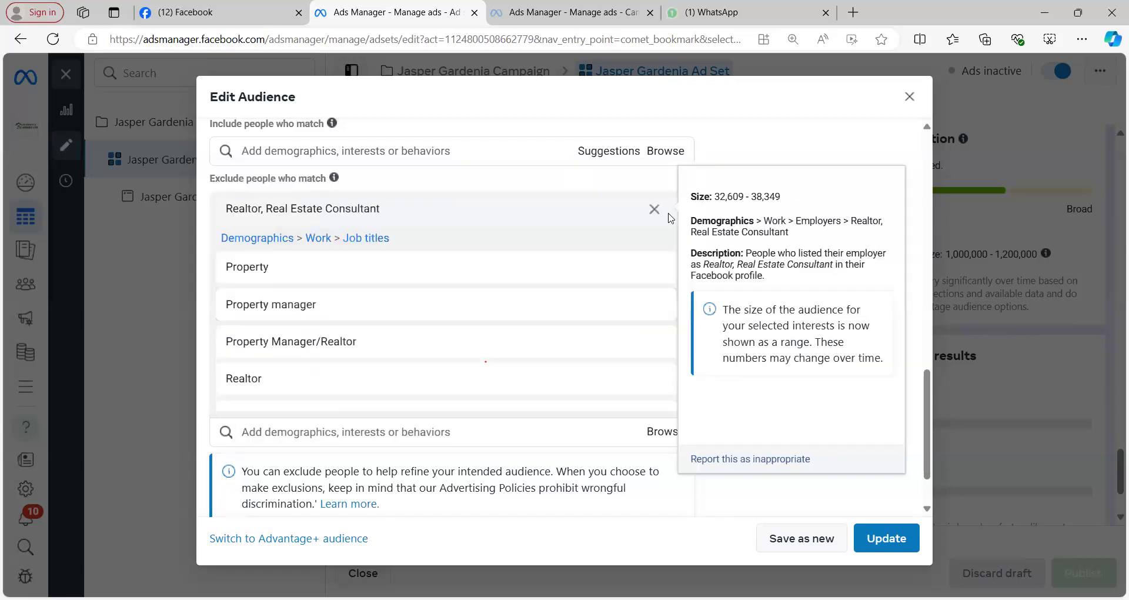
Search the exclusions for "property" again to find another property-related entry to exclude.
type("property")
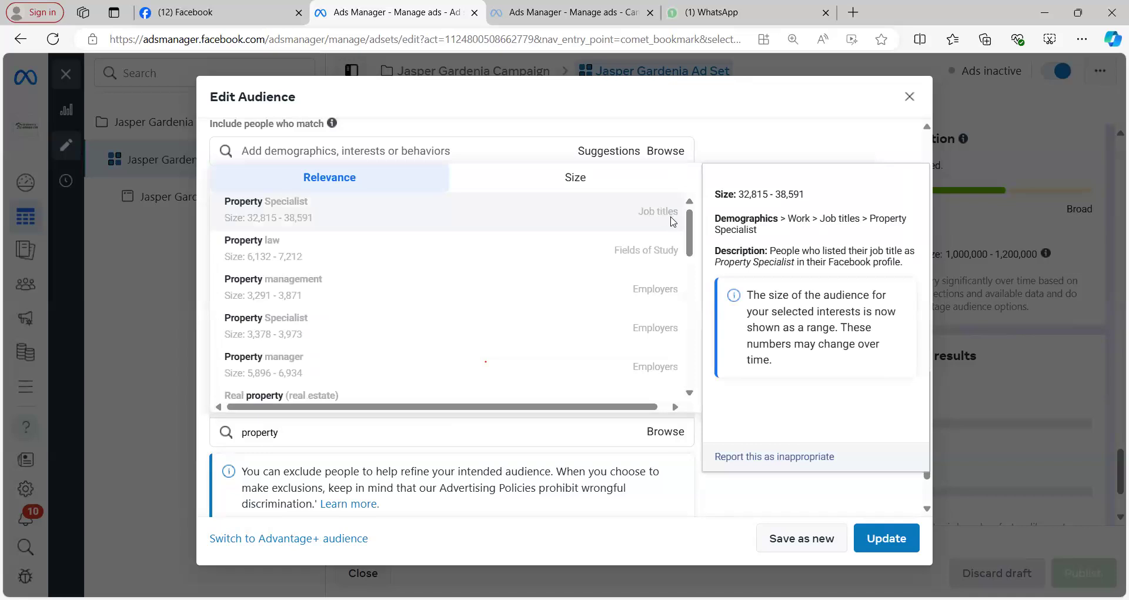
Exclude the Property Specialist job title, the Property law field of study, and the Property management, Property Specialist and Property manager employers from the audience.
left_click(672, 222)
type("property")
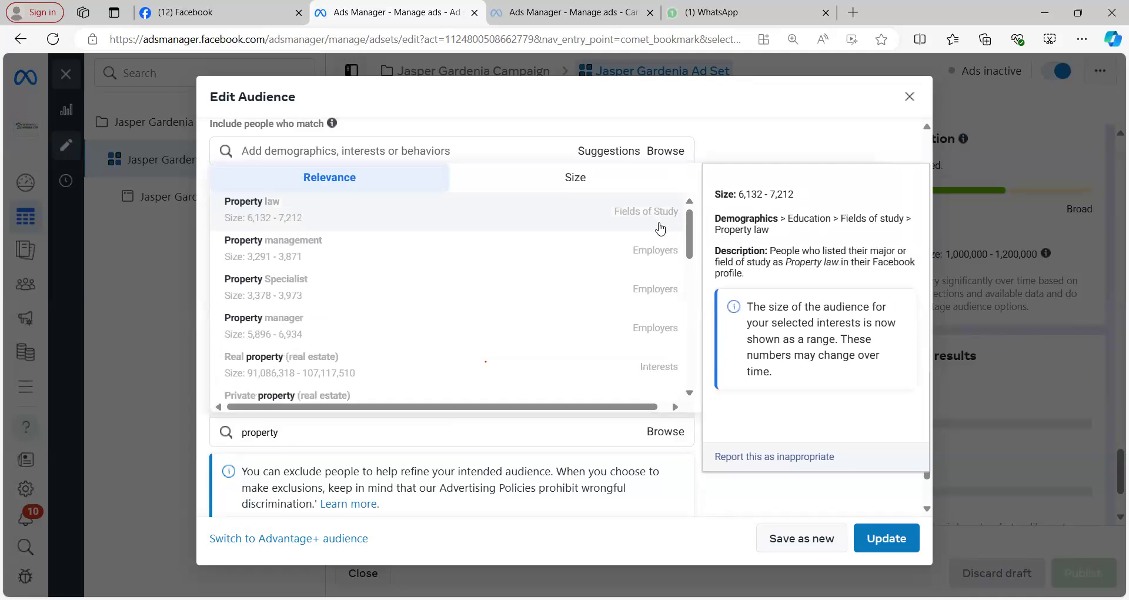
left_click(660, 228)
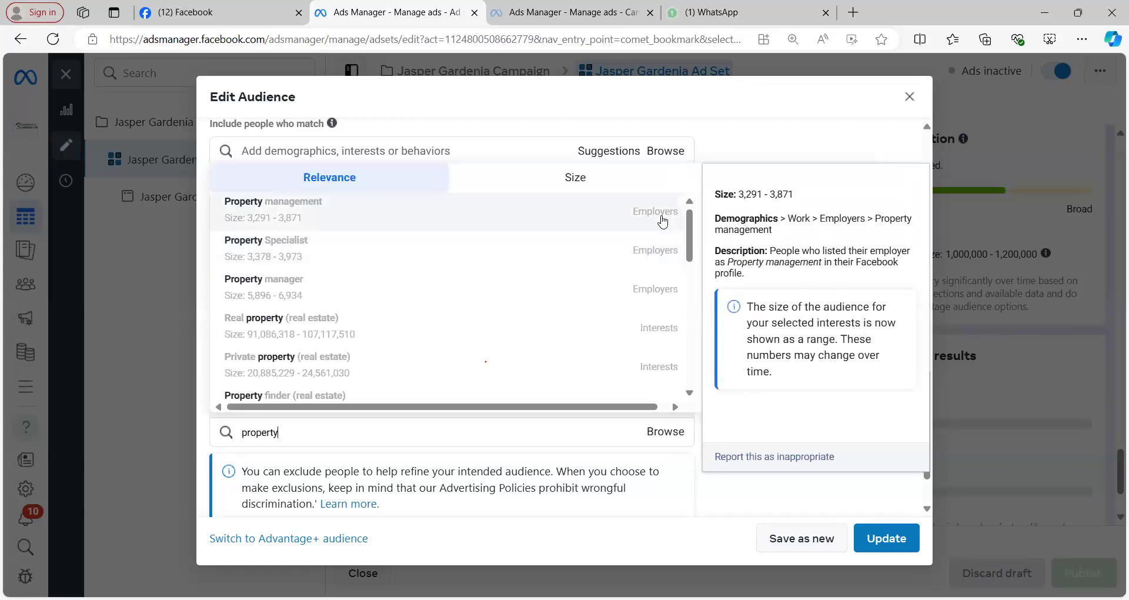
left_click(663, 222)
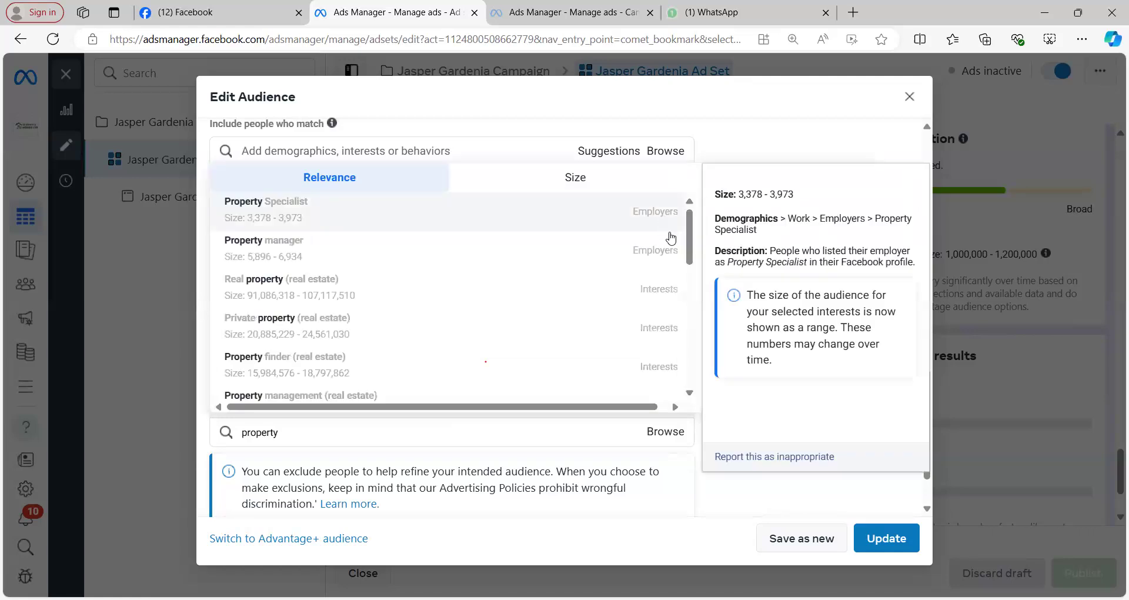
left_click(658, 222)
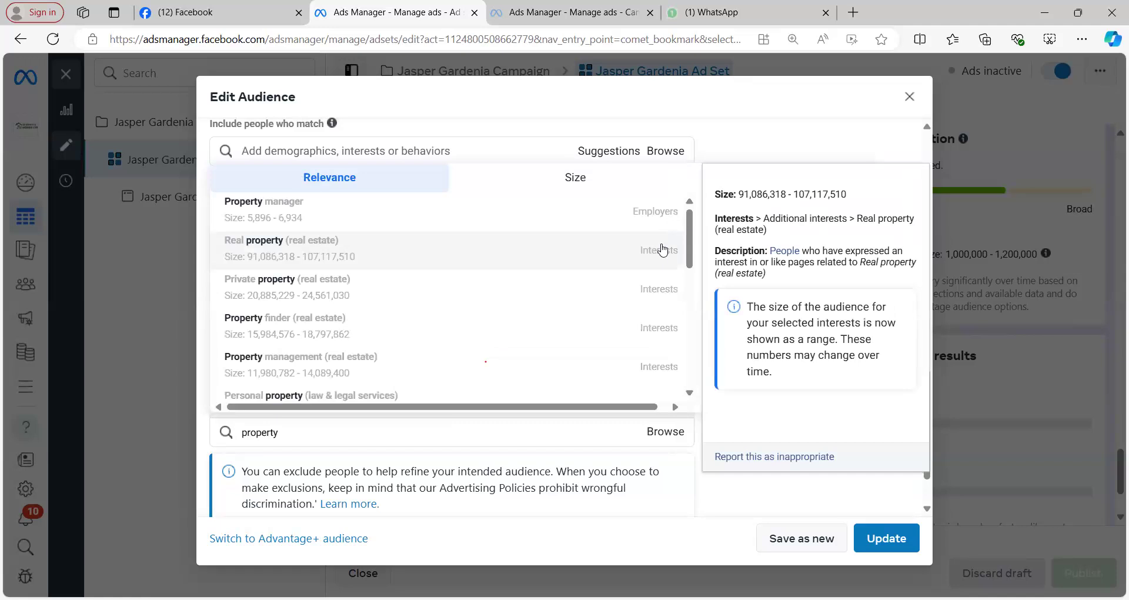
left_click(662, 212)
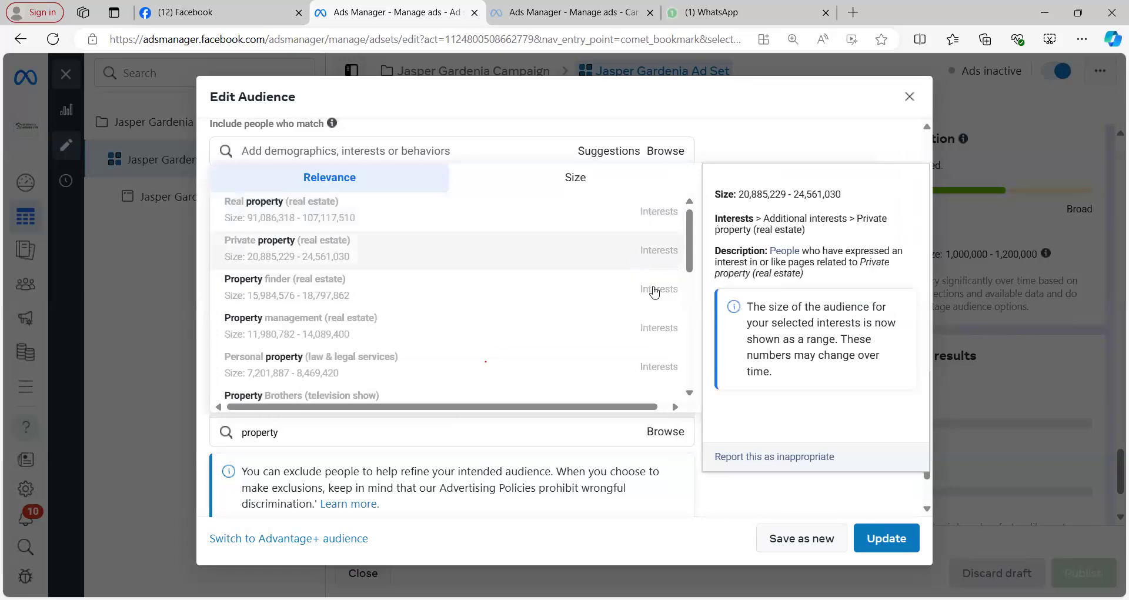
Exclude the Real Estate Negotiater / Property Agent job title found further down the "property" results, and check the remaining matches.
scroll(655, 292, "down", 1)
scroll(653, 282, "down", 6)
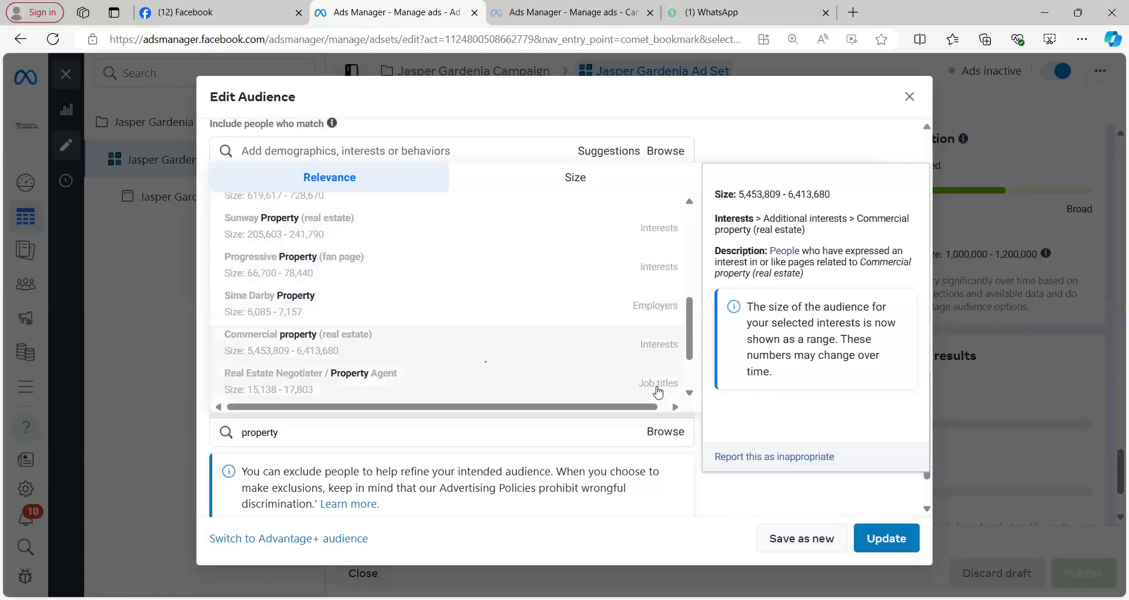
scroll(660, 381, "down", 2)
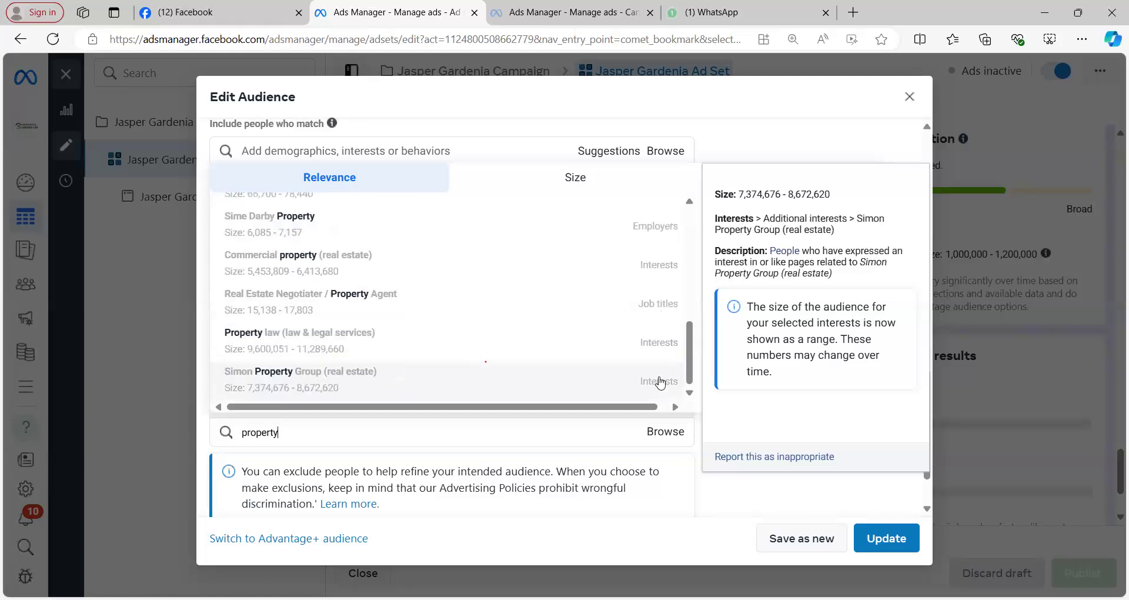
left_click(651, 305)
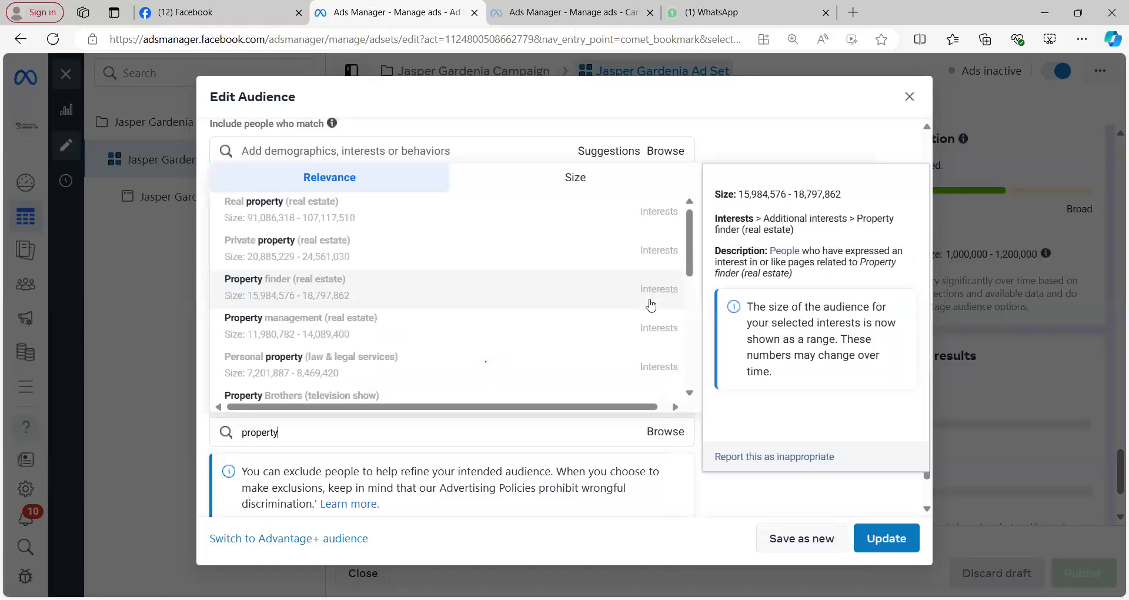
scroll(651, 304, "down", 5)
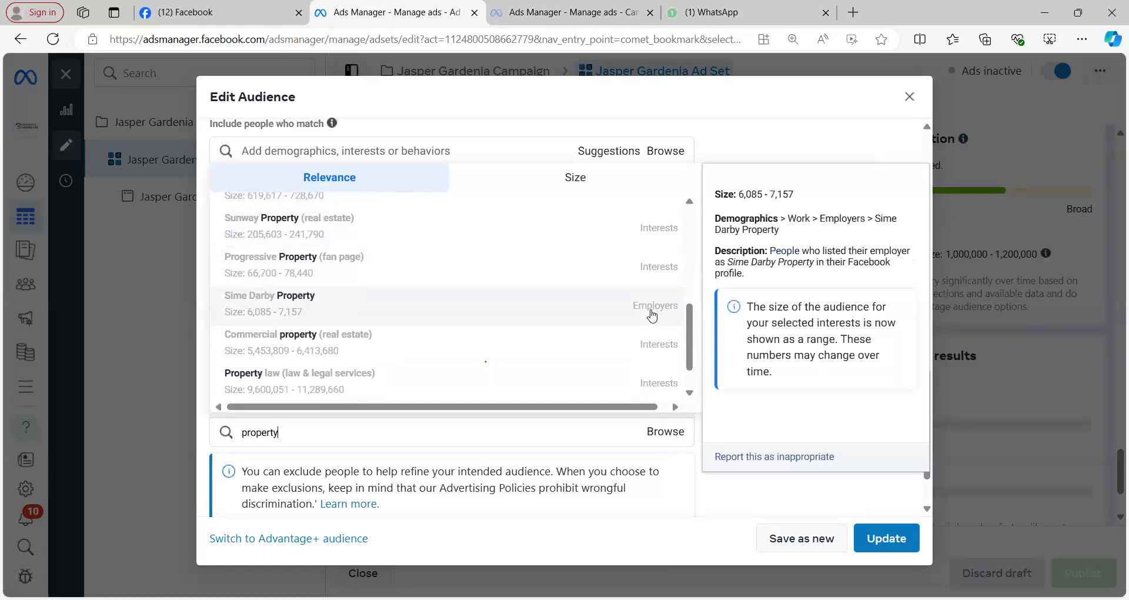
scroll(652, 316, "down", 1)
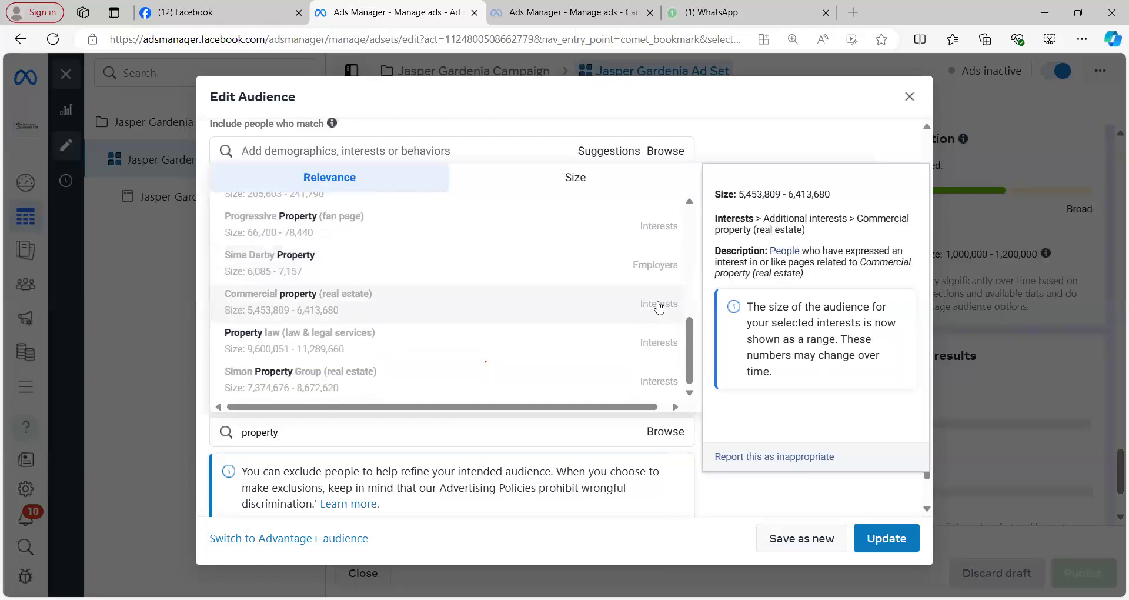
Search the exclusions for "real estate agent", copy that term, and exclude the Real Estate Agent Directory (real estate) interest.
double_click(518, 434)
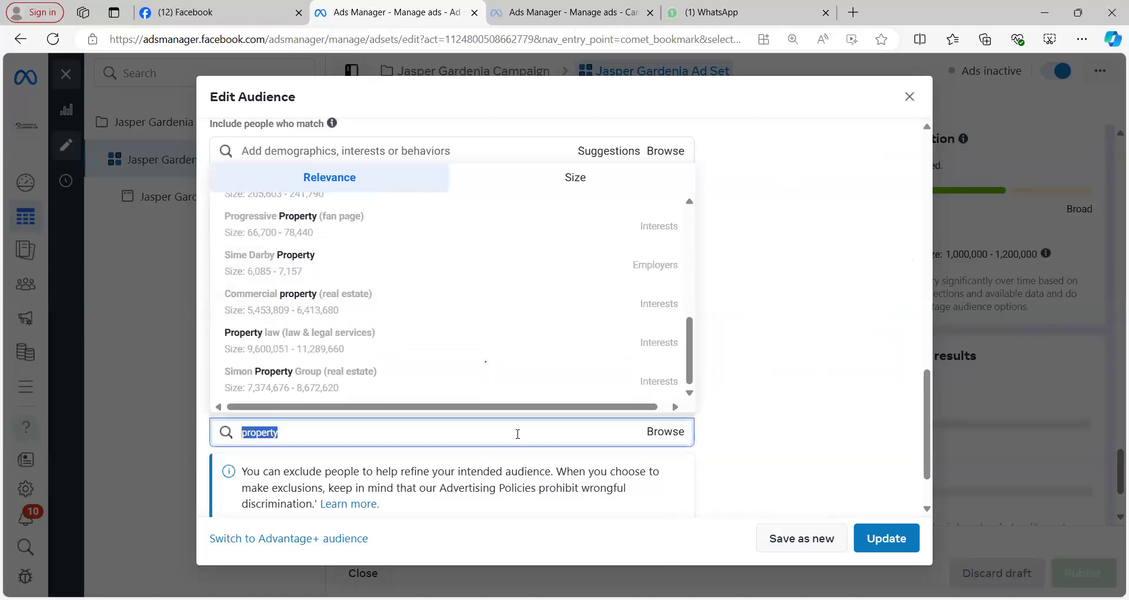
type("real estate agent")
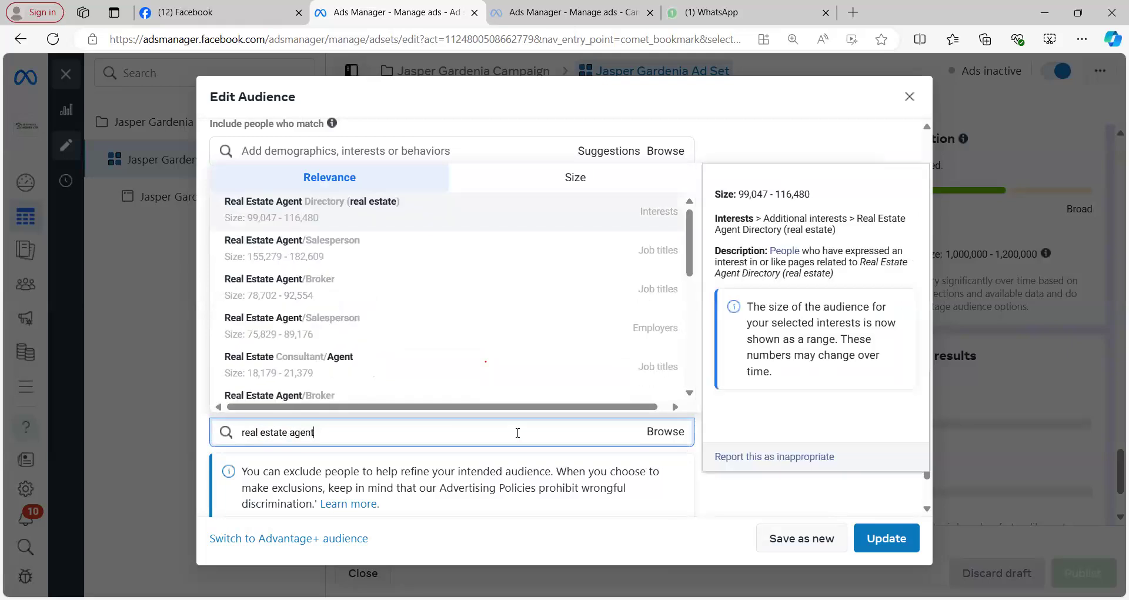
key("ctrl+a")
key("ctrl+c")
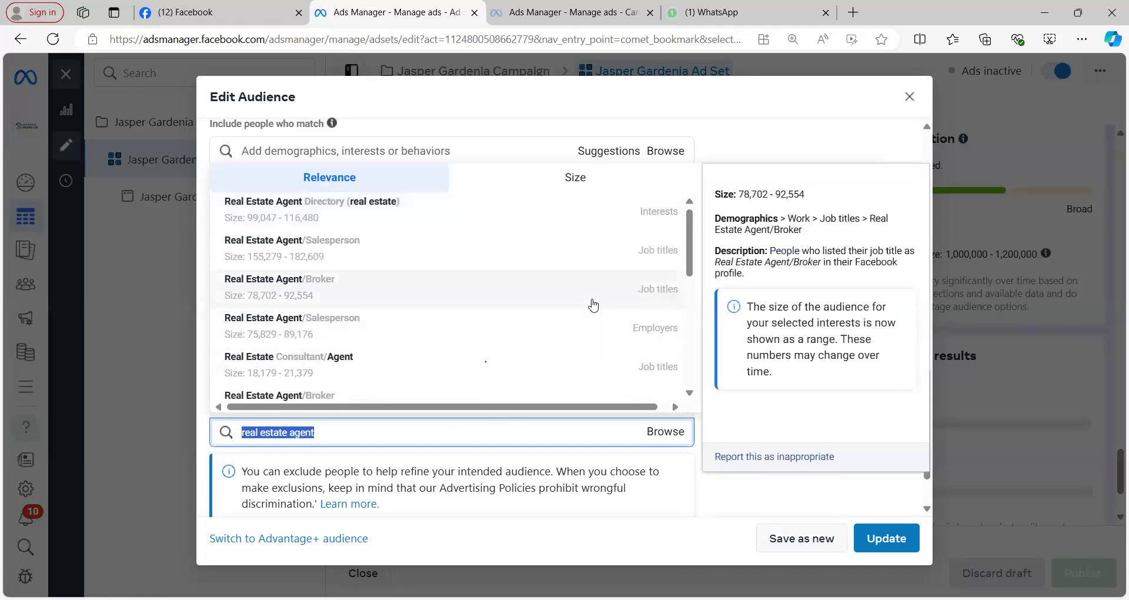
left_click(568, 220)
Exclude Real Estate Agent/Salesperson as both job title and employer, plus the Real Estate Agent/Broker job title, reusing the copied term.
key("ctrl+v")
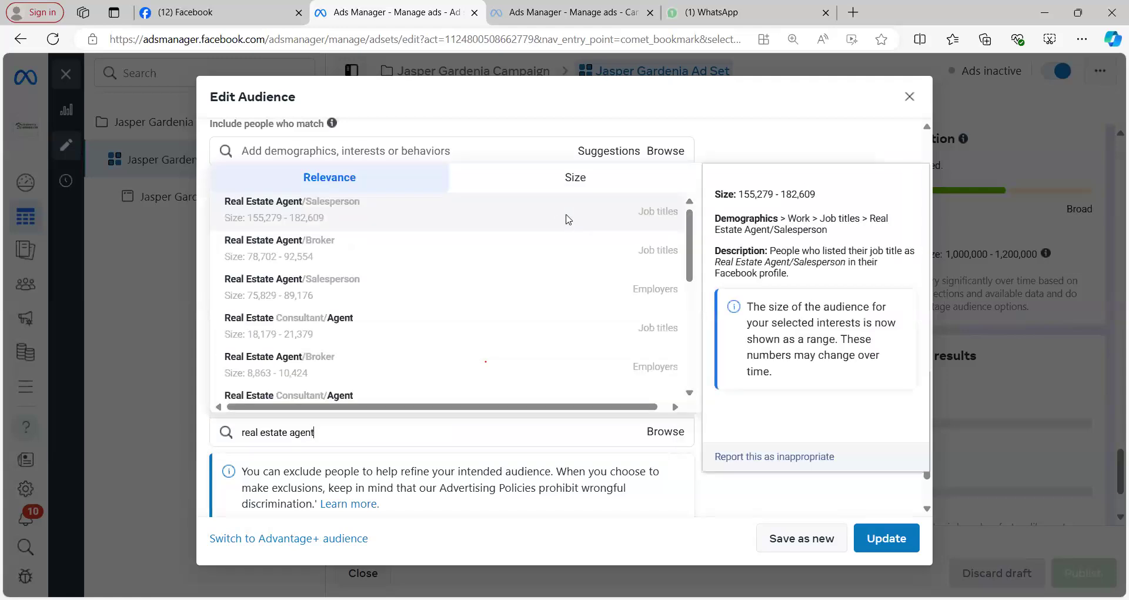
left_click(568, 220)
key("ctrl+v")
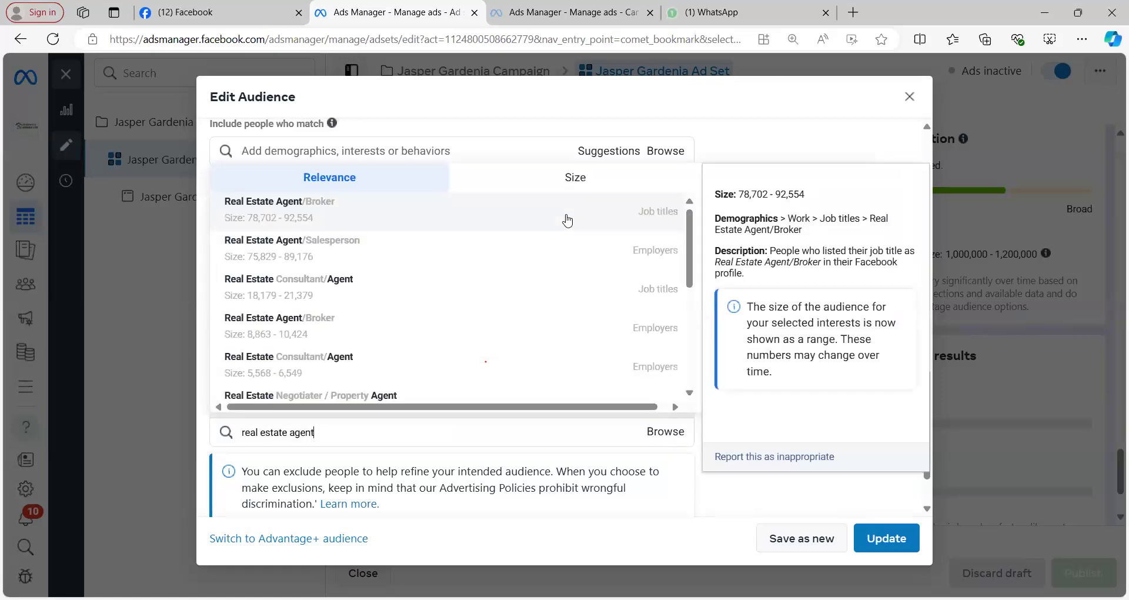
left_click(568, 220)
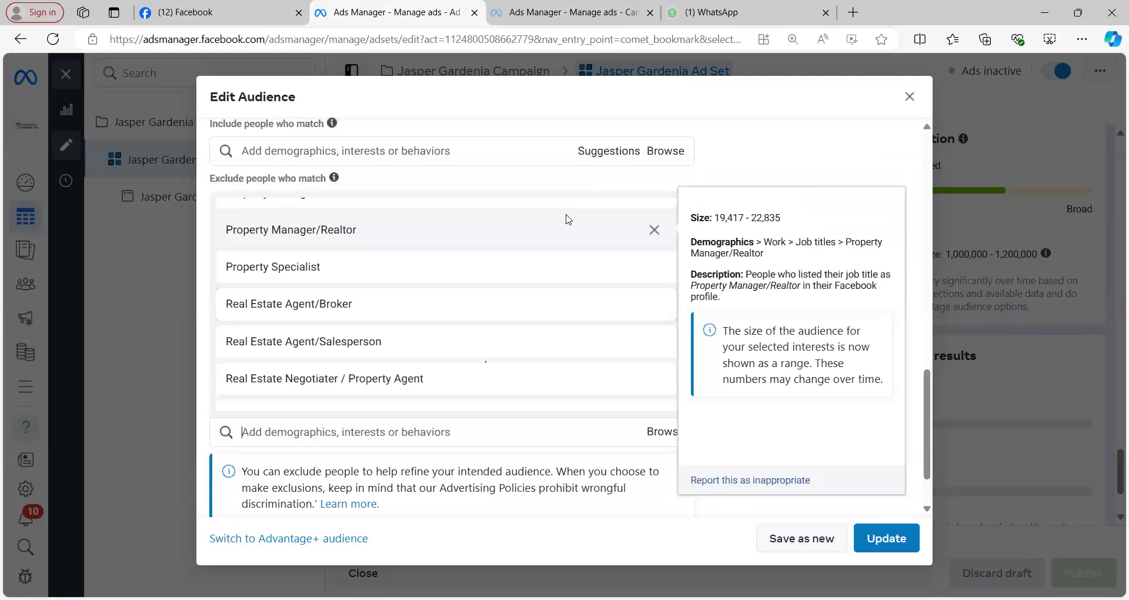
key("ctrl+v")
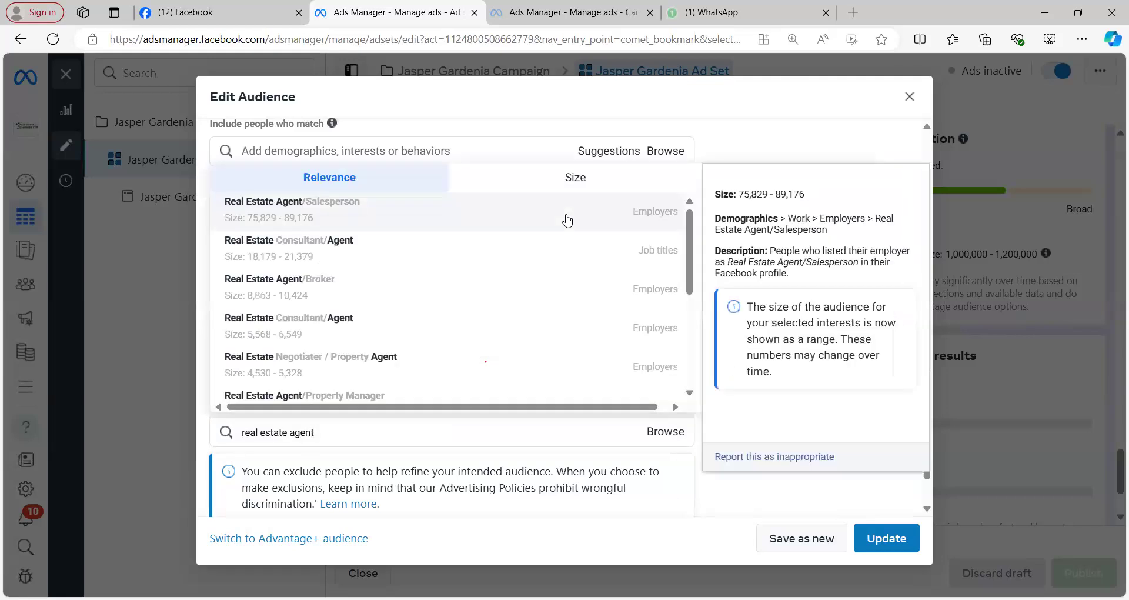
left_click(568, 220)
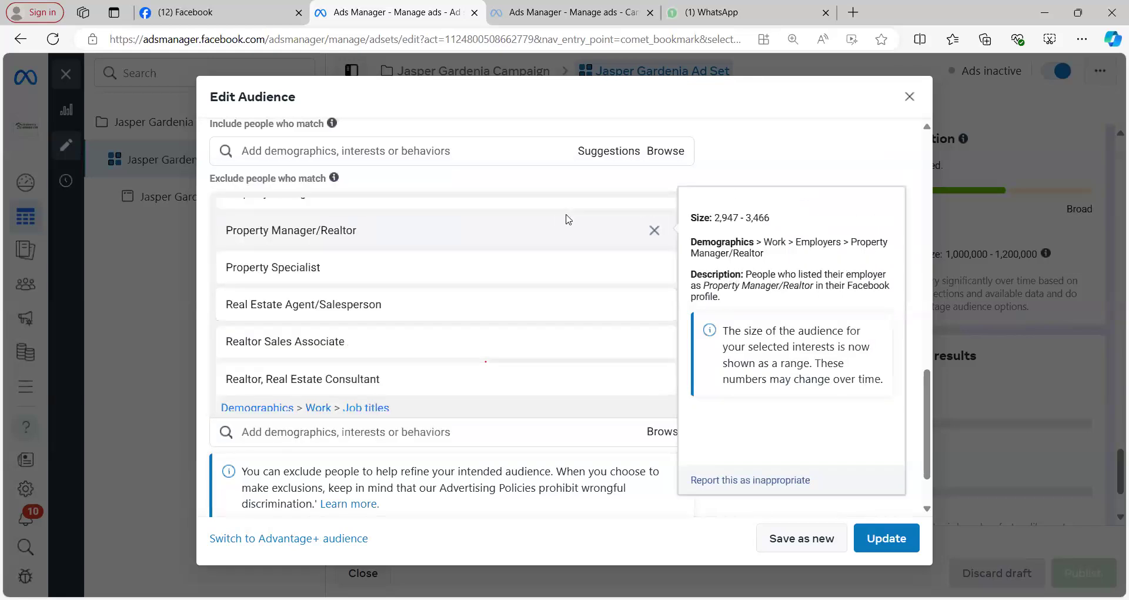
Exclude Real Estate Consultant/Agent as both job title and employer, plus the Real Estate Agent/Broker employer.
key("ctrl+v")
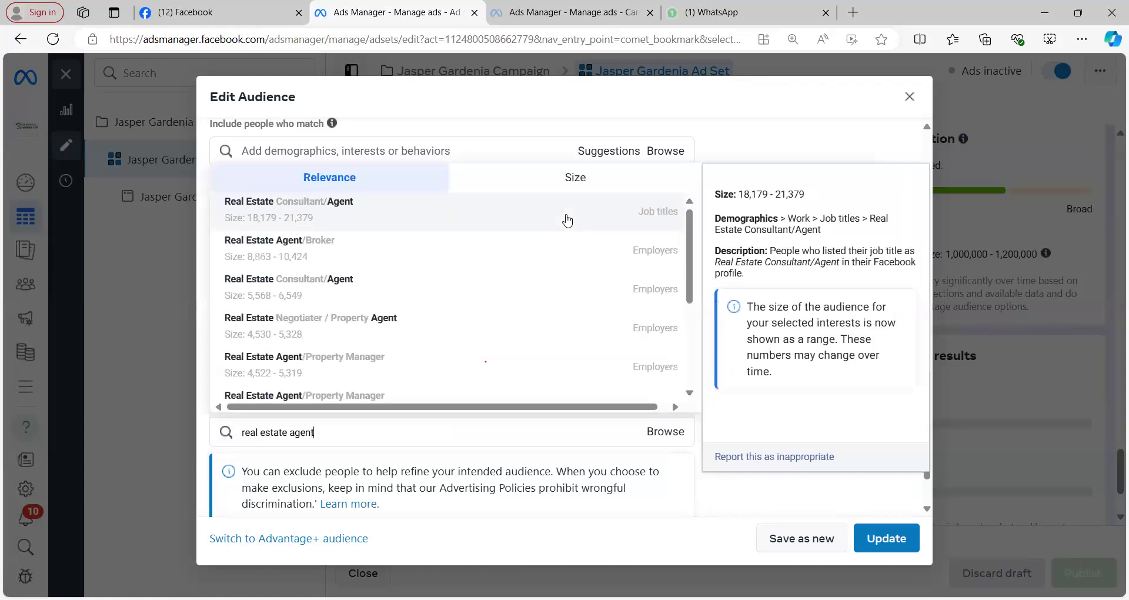
left_click(567, 220)
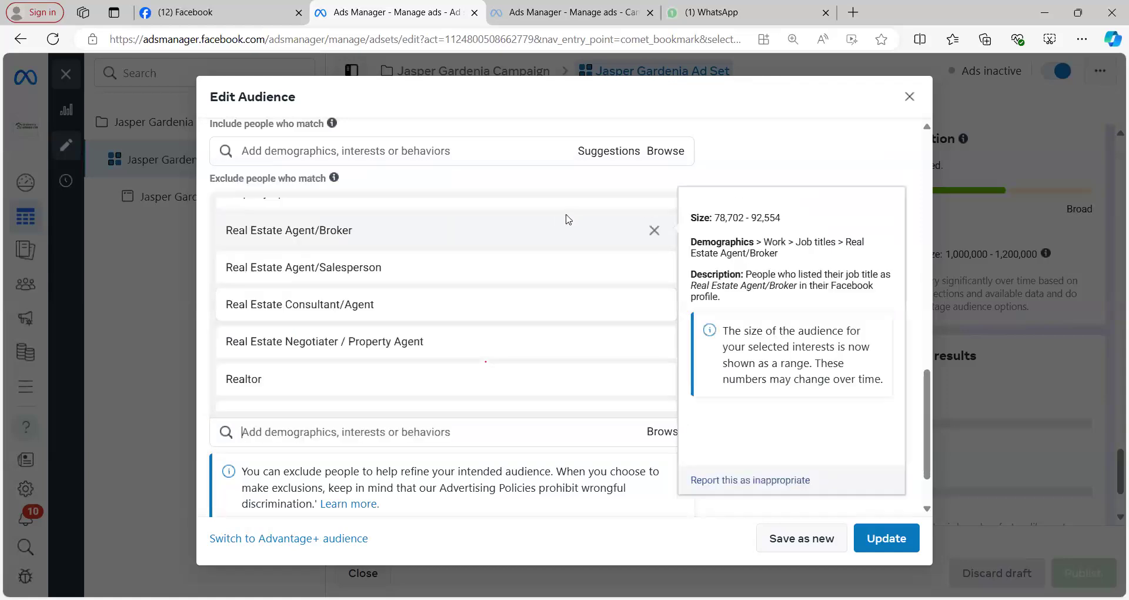
key("ctrl+v")
left_click(568, 220)
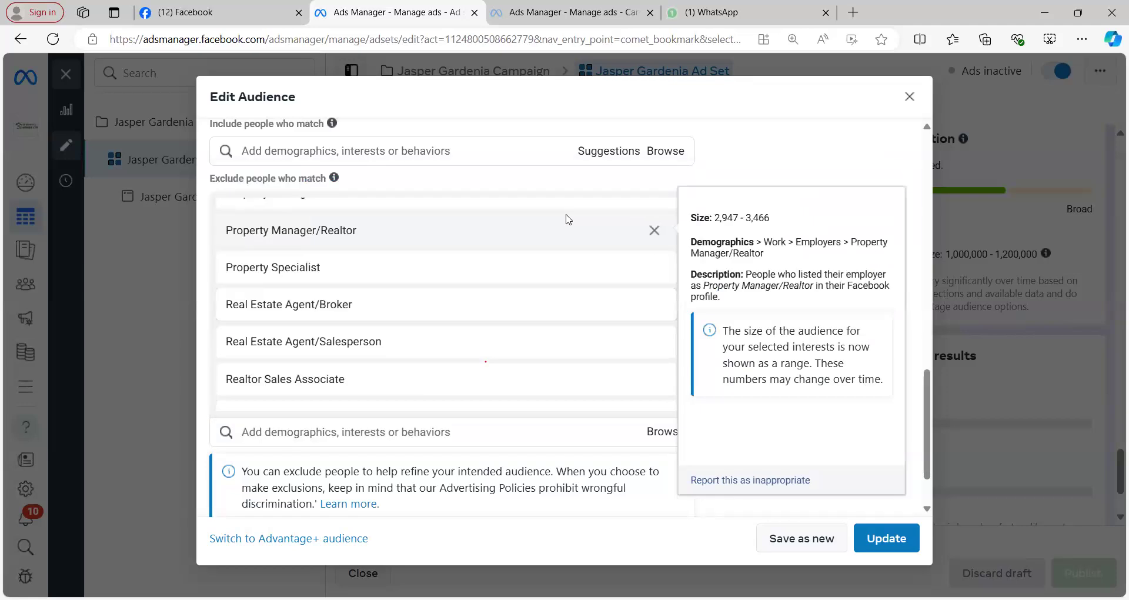
key("ctrl+v")
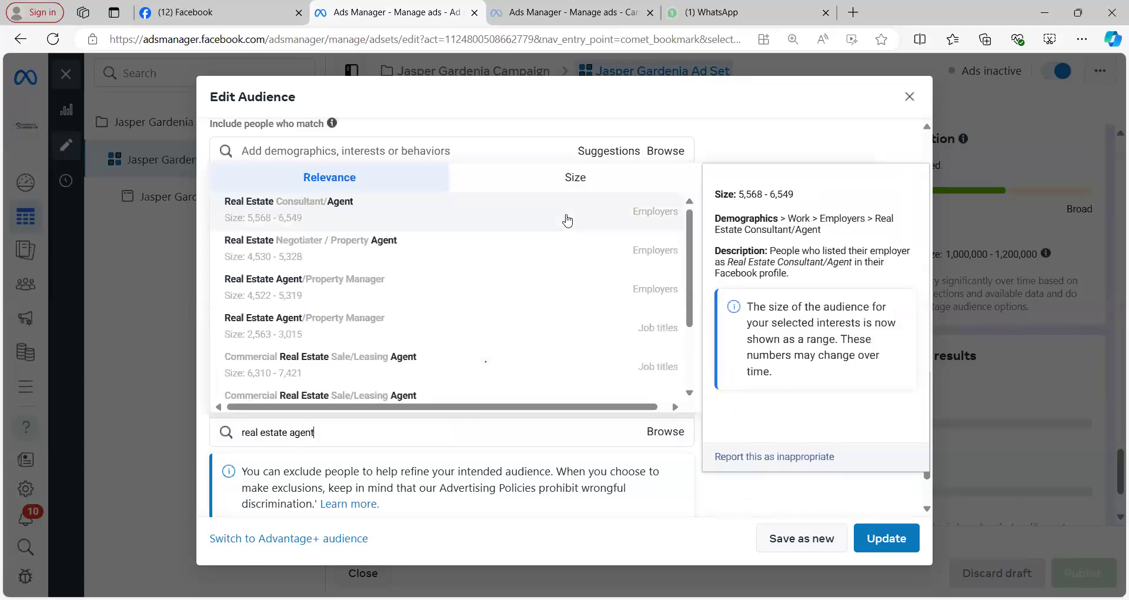
left_click(568, 219)
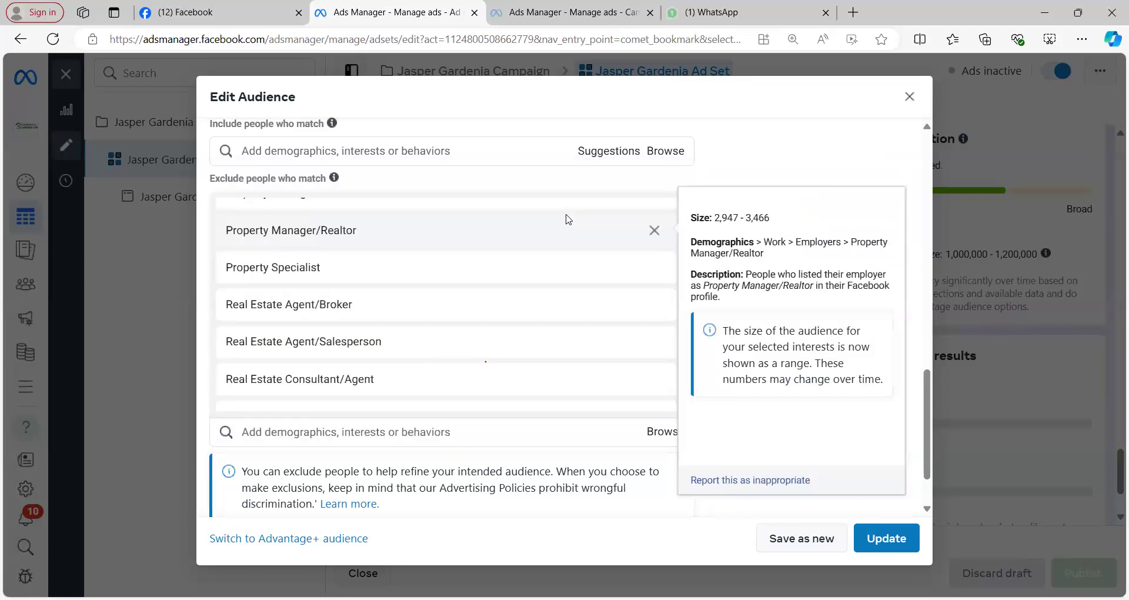
Exclude the Real Estate Negotiater / Property Agent employer, plus Real Estate Agent/Property Manager as both employer and job title.
key("ctrl+v")
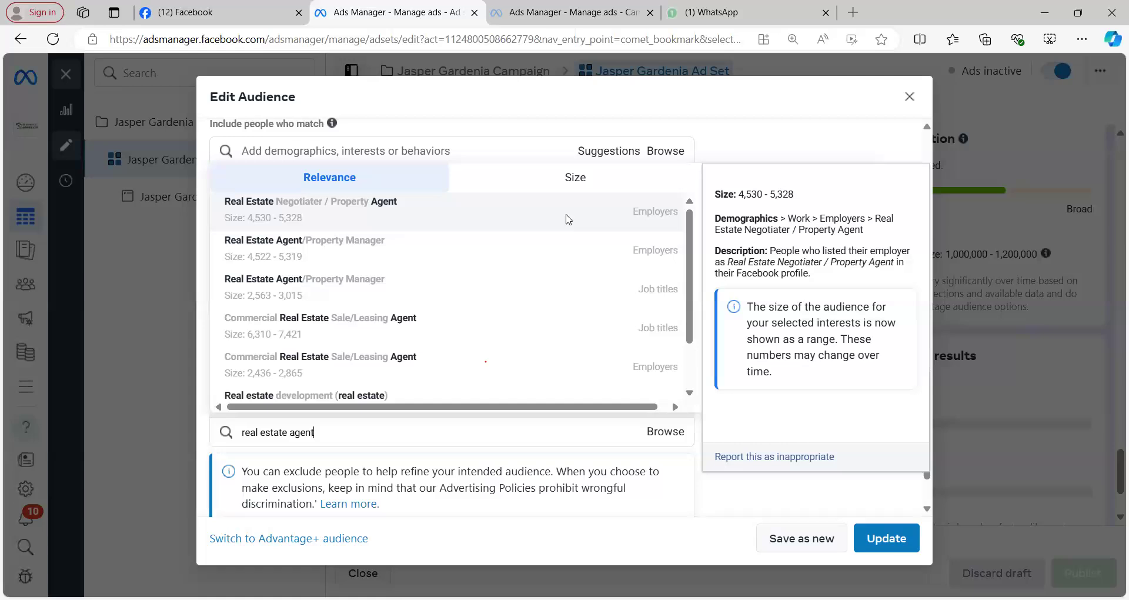
left_click(568, 220)
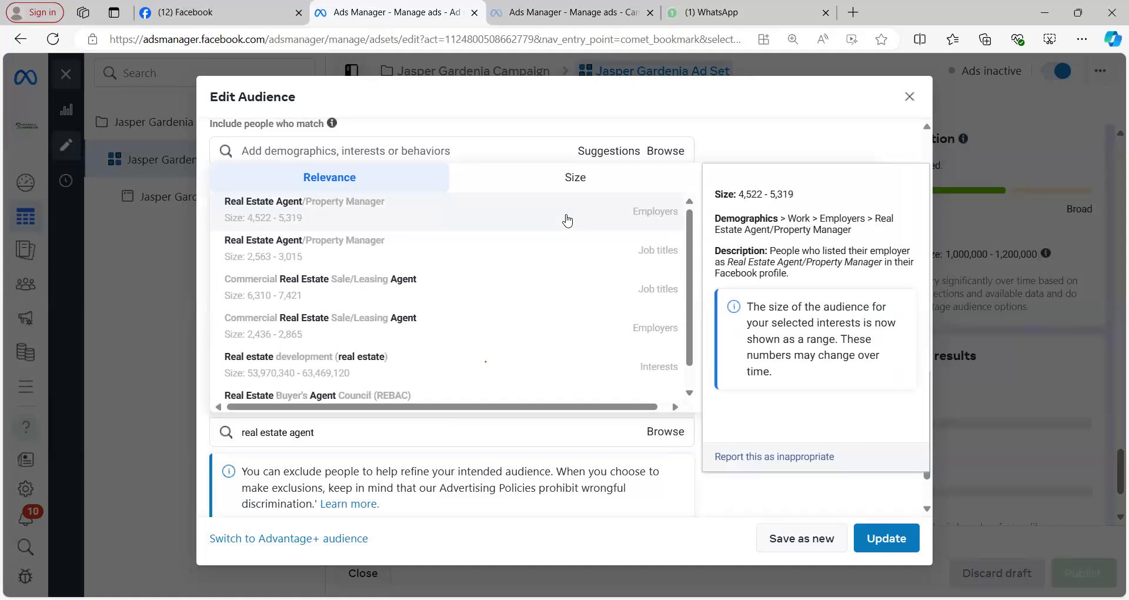
left_click(568, 220)
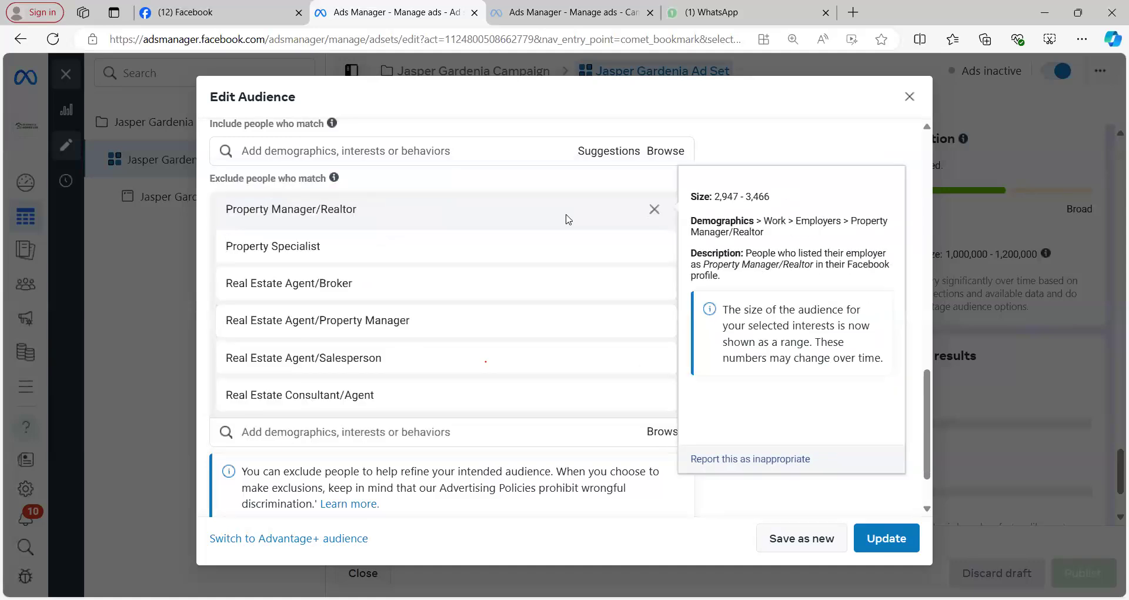
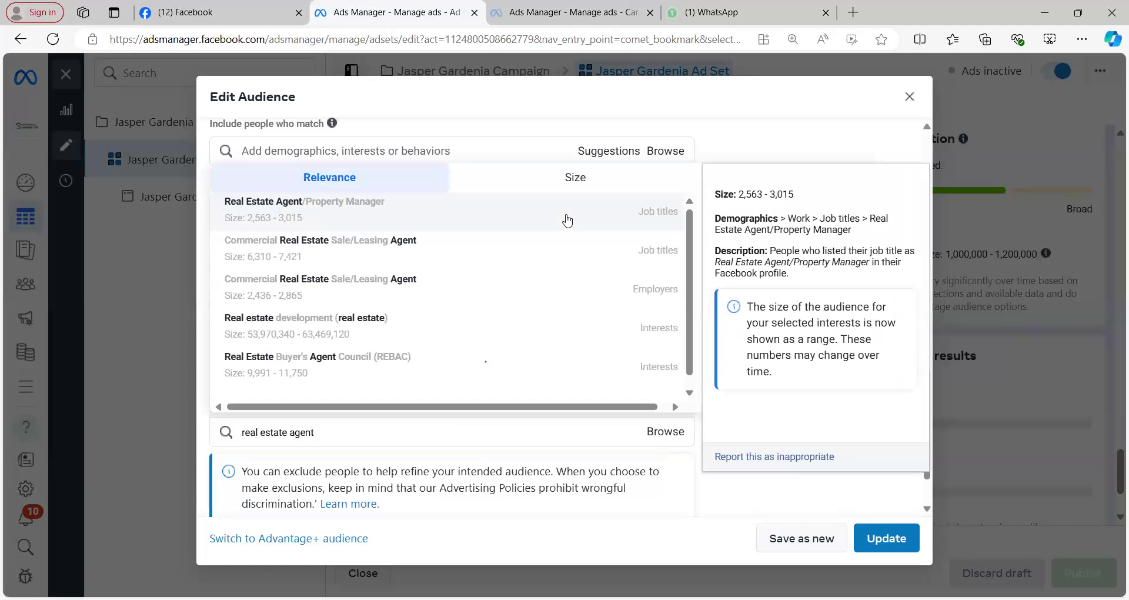
left_click(568, 221)
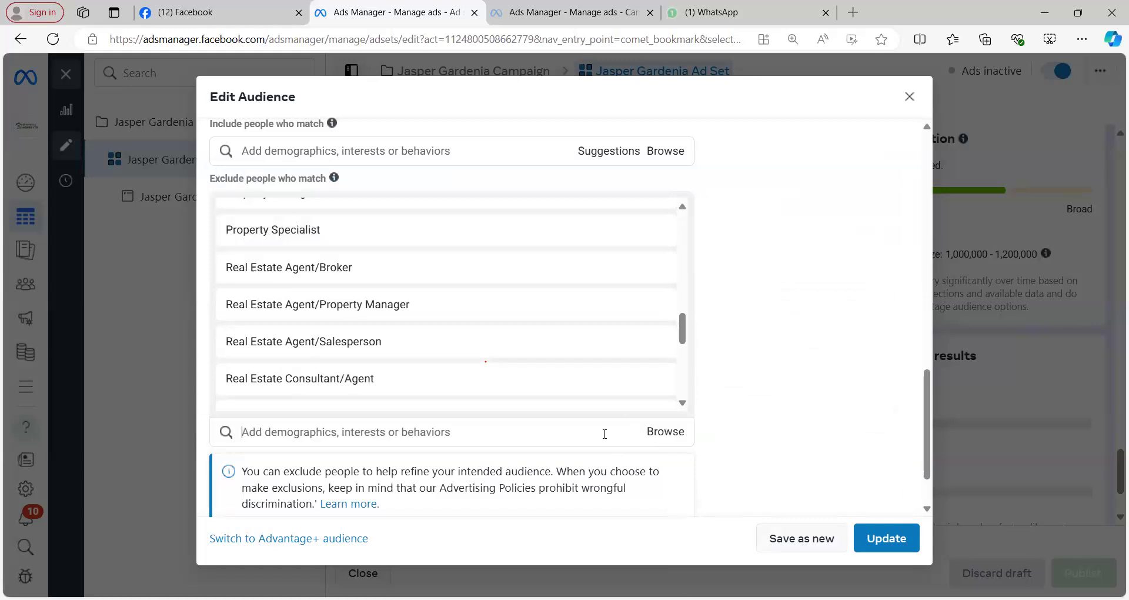
Exclude Commercial Real Estate Sale/Leasing Agent as both job title and employer from the "real estate agent" matches.
type("real estate agent")
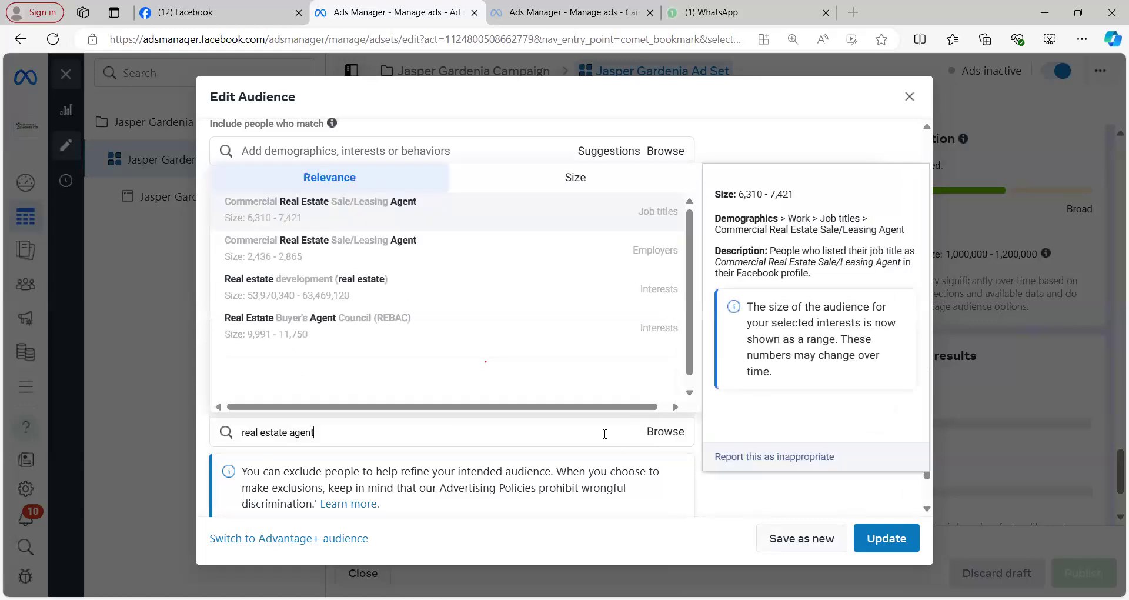
left_click(634, 219)
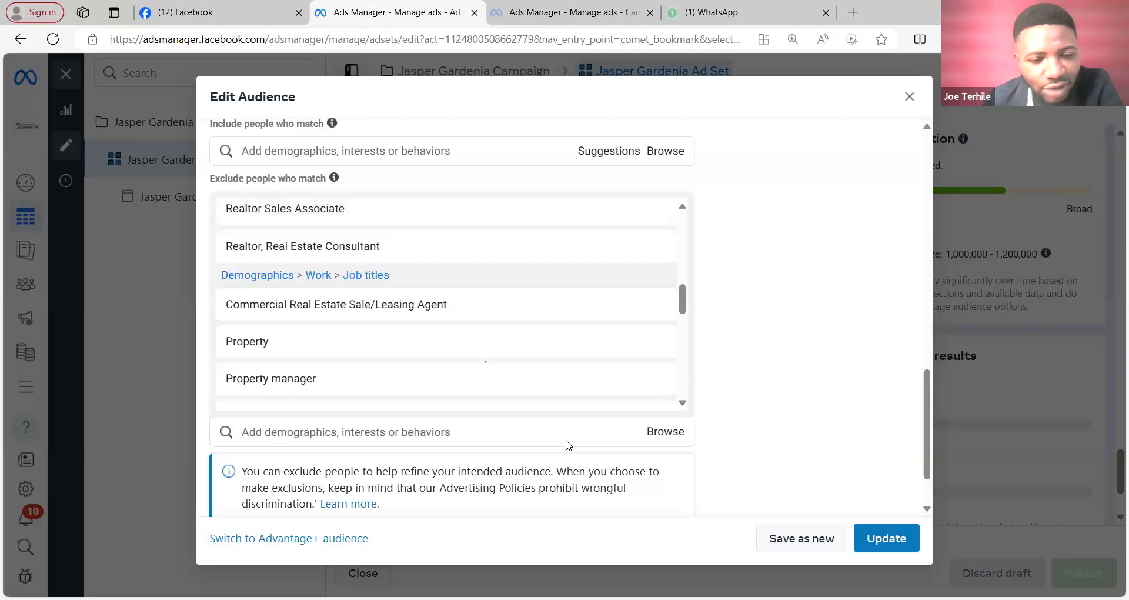
type("real estate agent")
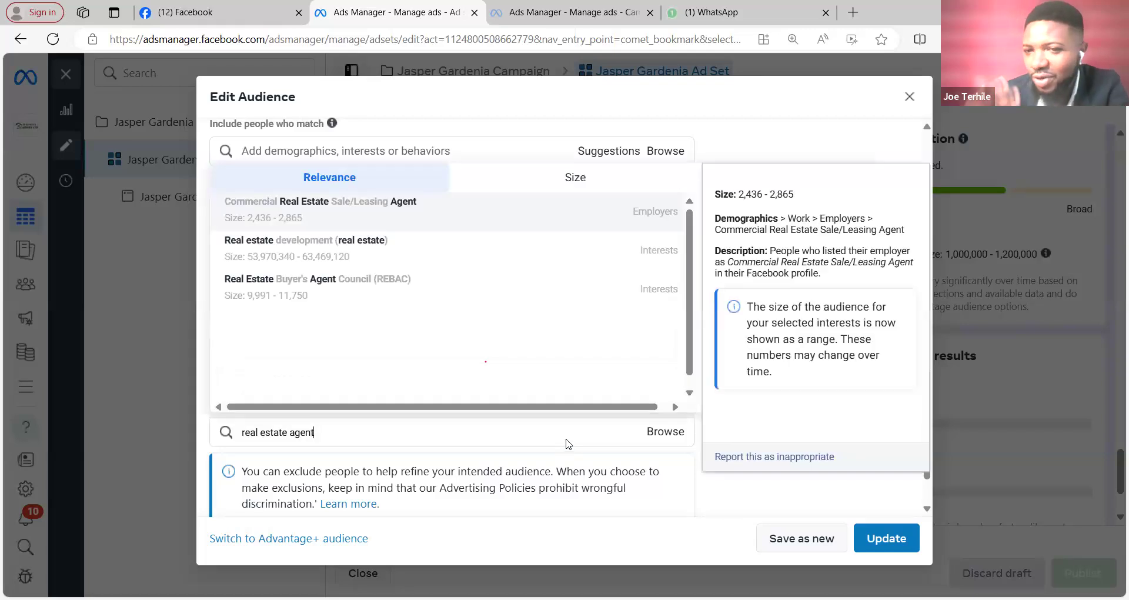
left_click(604, 213)
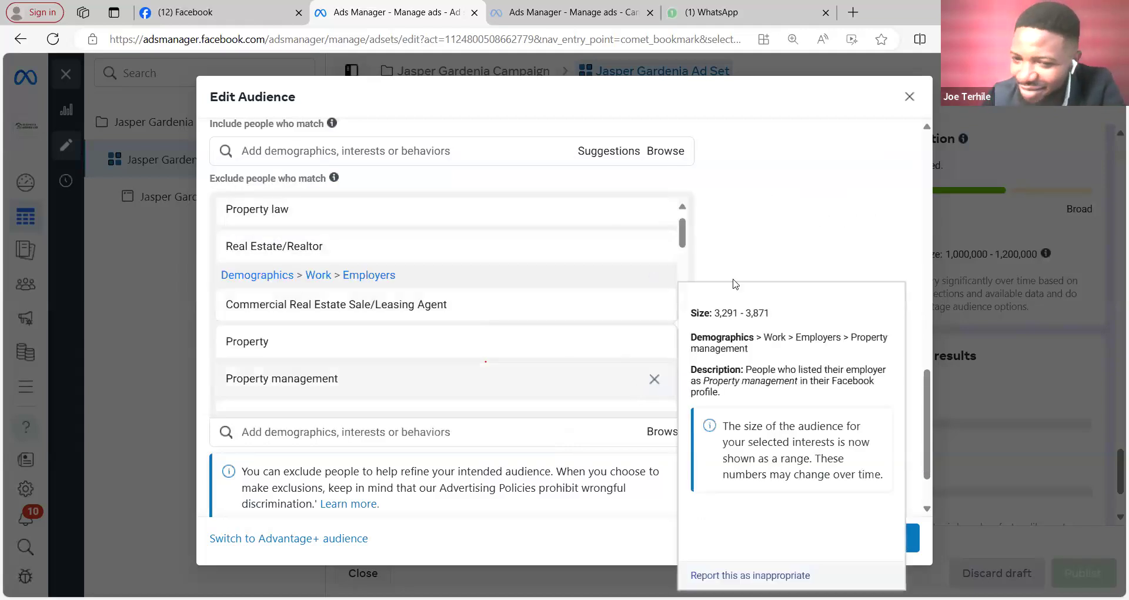
scroll(870, 347, "down", 1)
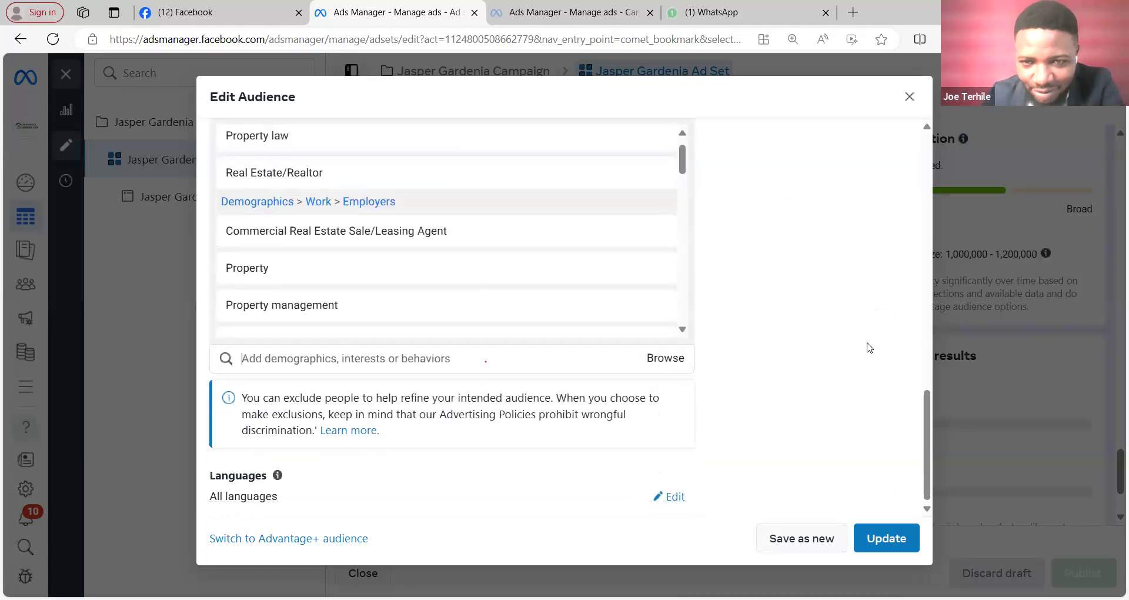
scroll(742, 308, "up", 4)
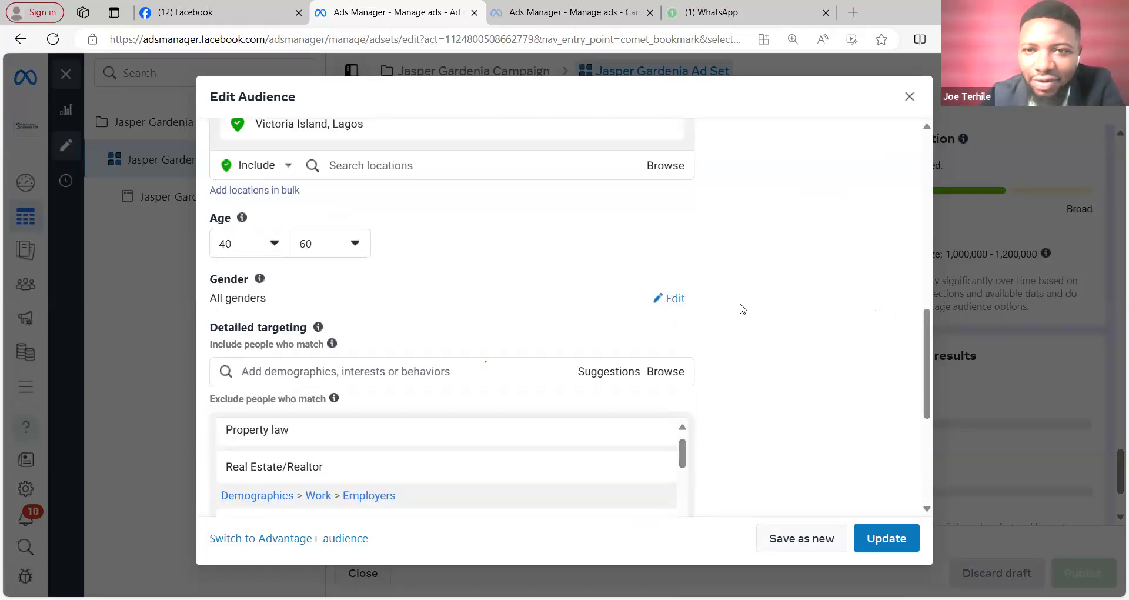
scroll(468, 435, "down", 3)
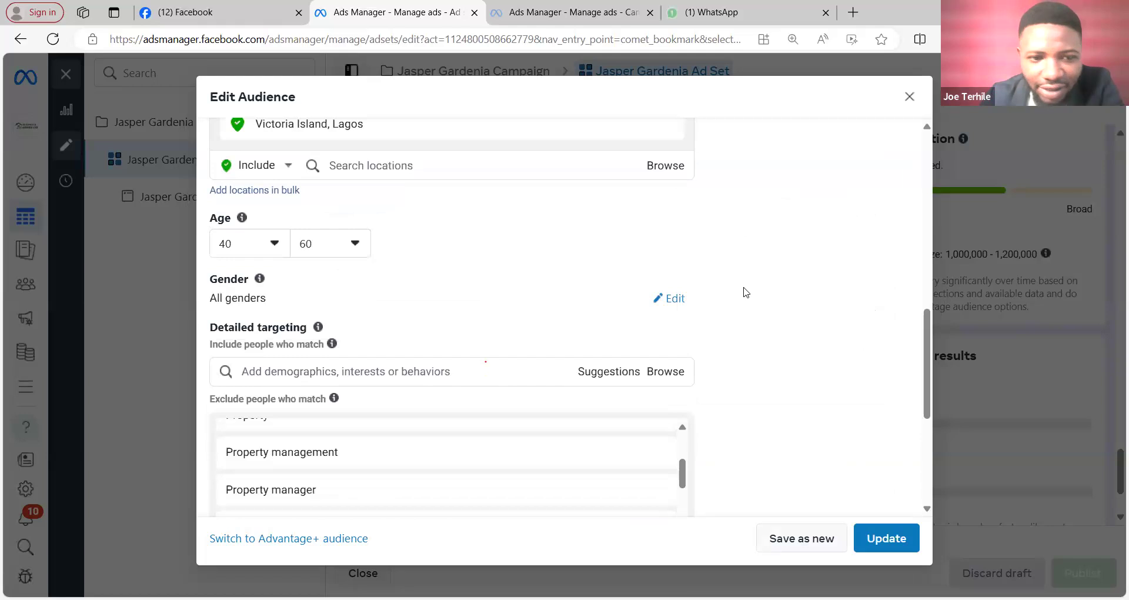
Review the excluded employers, job titles and interests in the audience's detailed targeting, through to the end of the list.
scroll(743, 286, "down", 4)
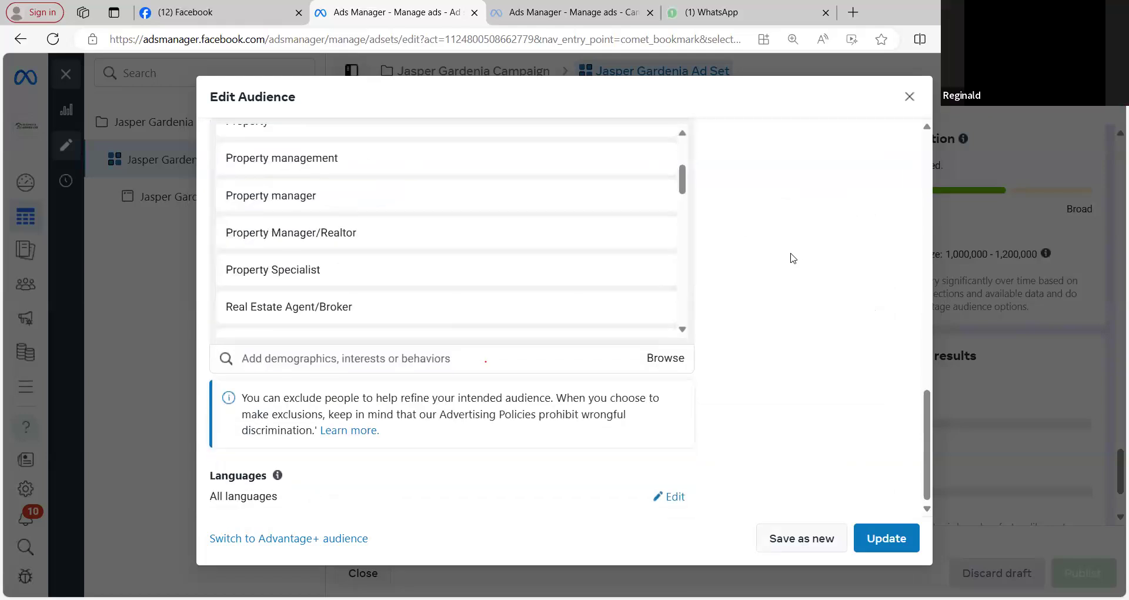
scroll(682, 192, "down", 3)
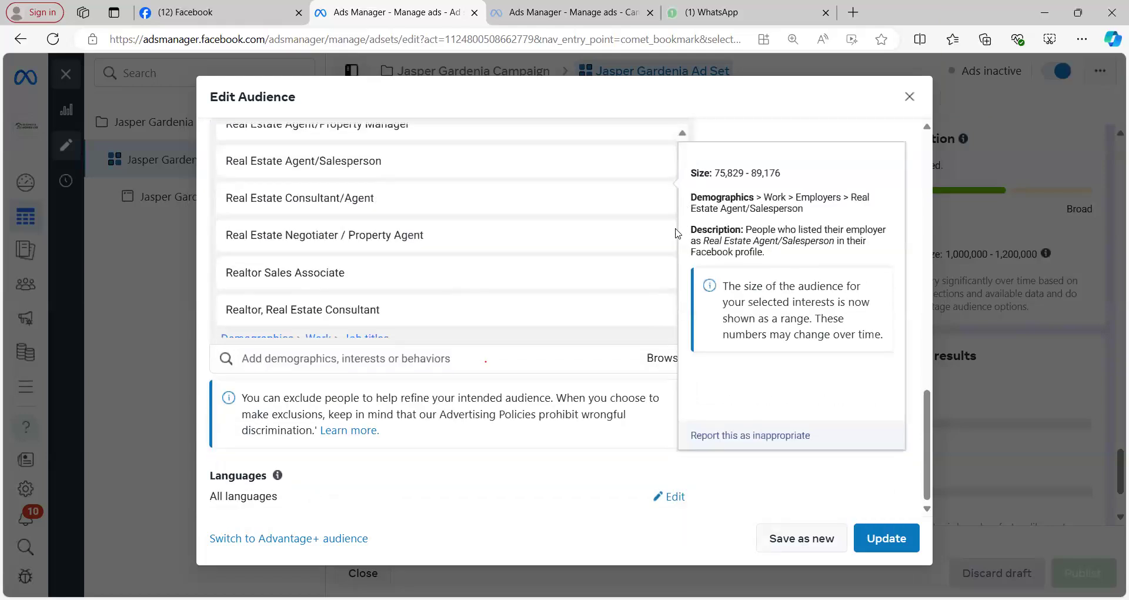
scroll(606, 310, "down", 1)
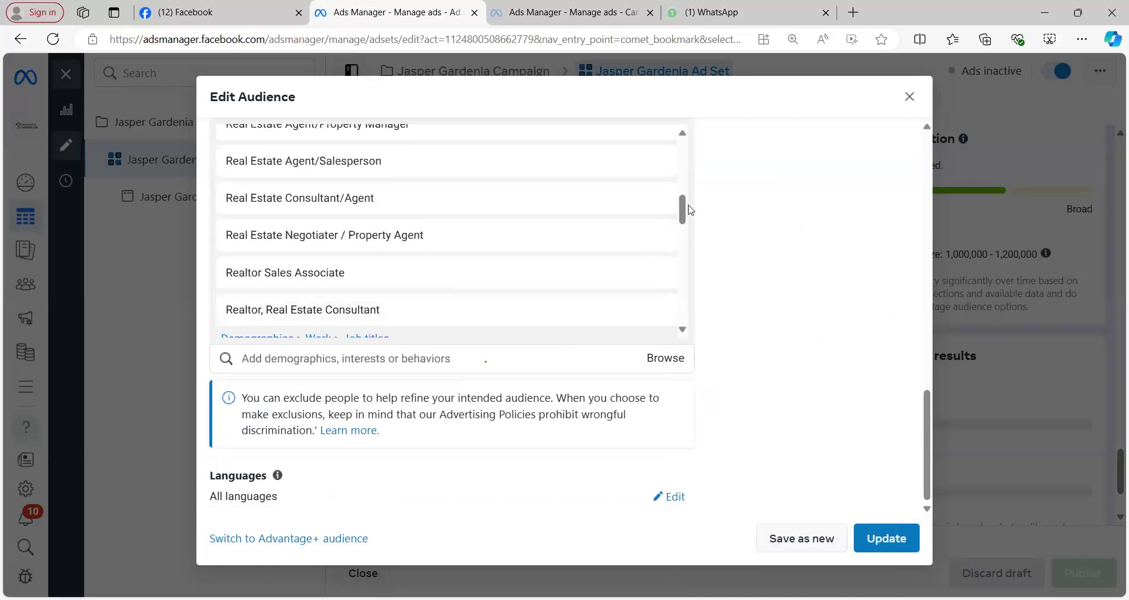
scroll(670, 215, "down", 3)
scroll(670, 215, "down", 1)
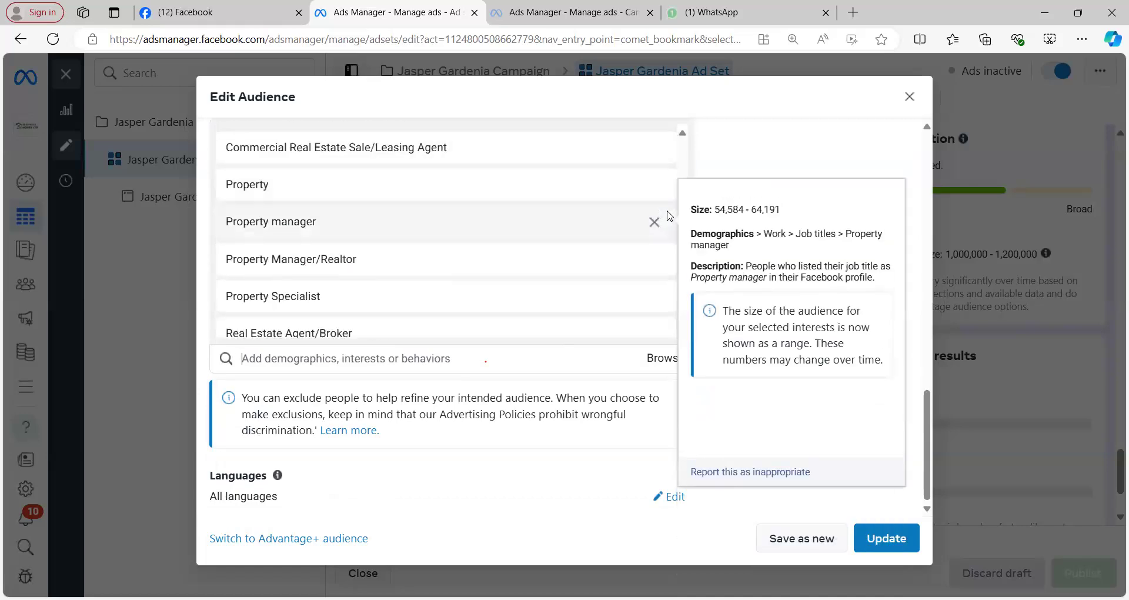
scroll(663, 218, "down", 3)
scroll(588, 261, "down", 1)
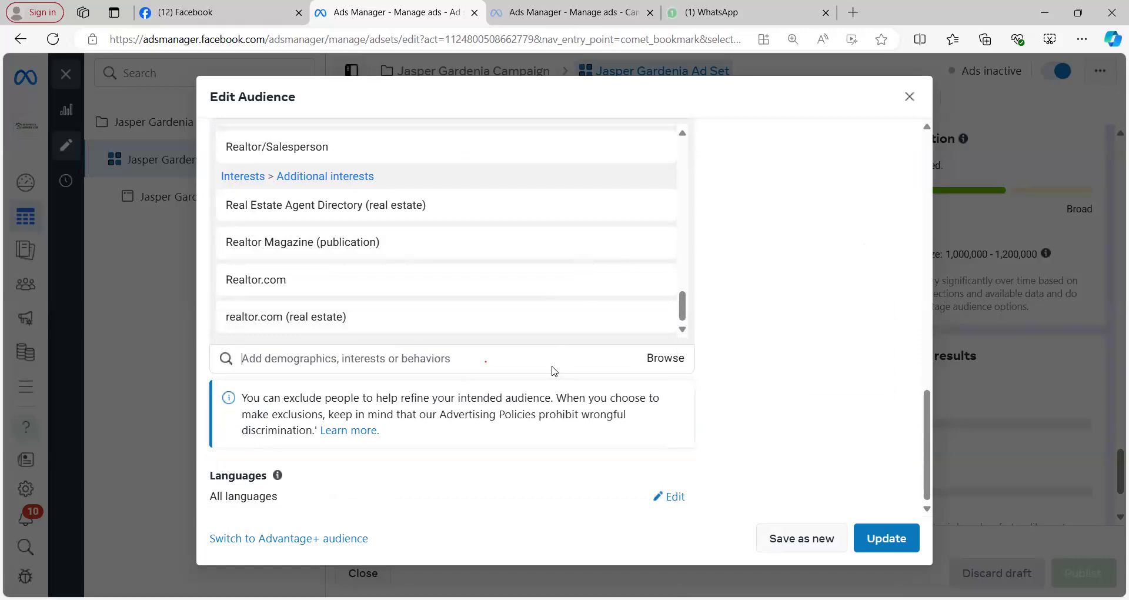
scroll(554, 362, "up", 1)
scroll(883, 244, "down", 1)
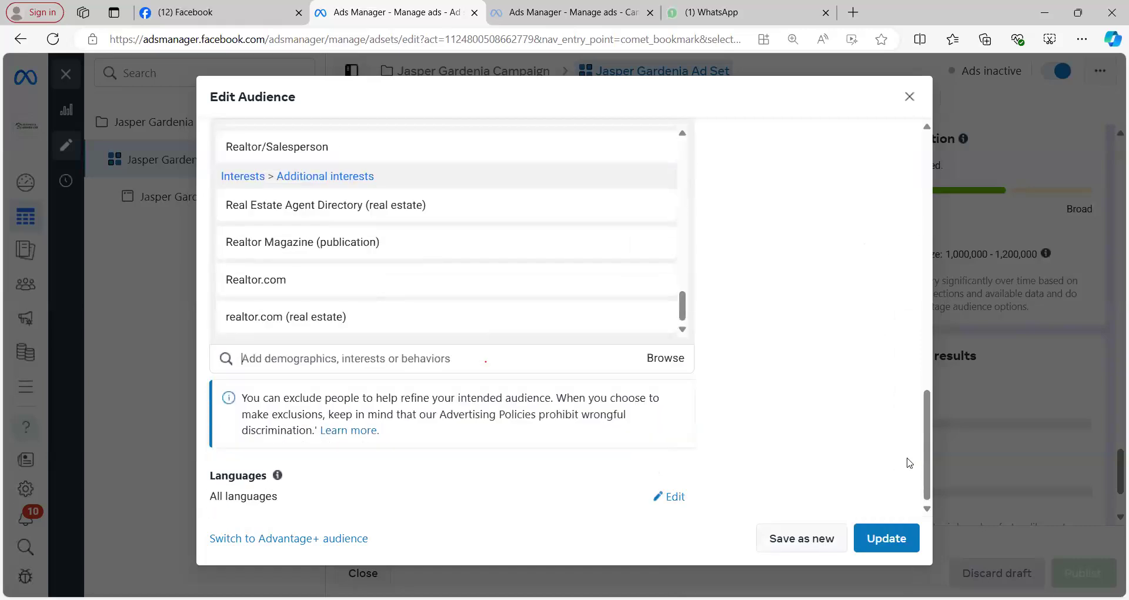
Update the saved Lagos audience with the new exclusions and close the review of changes.
left_click(888, 538)
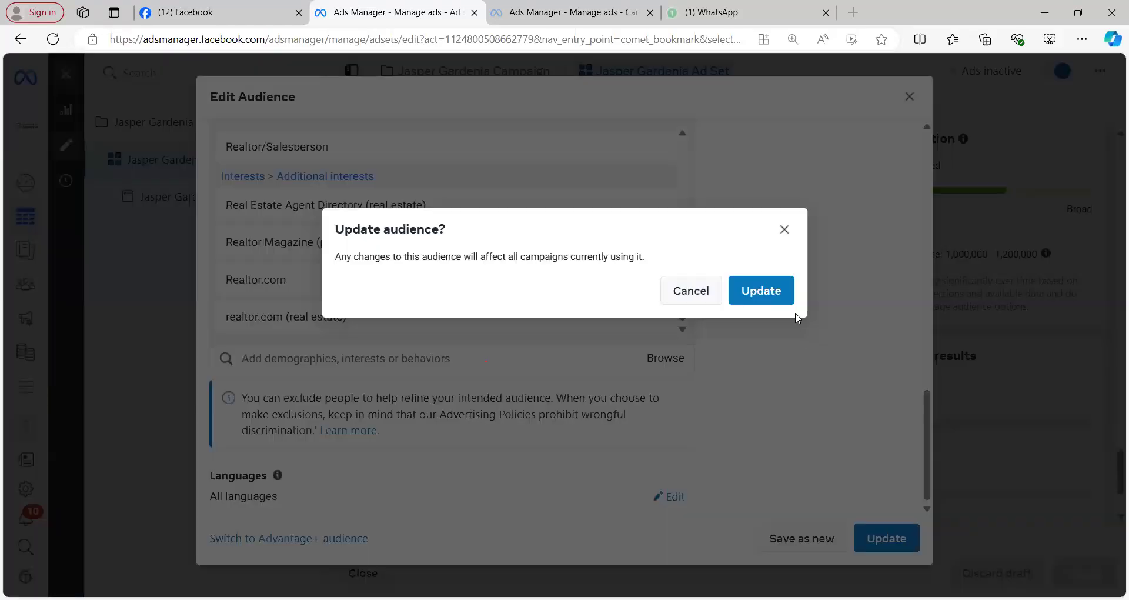
left_click(769, 290)
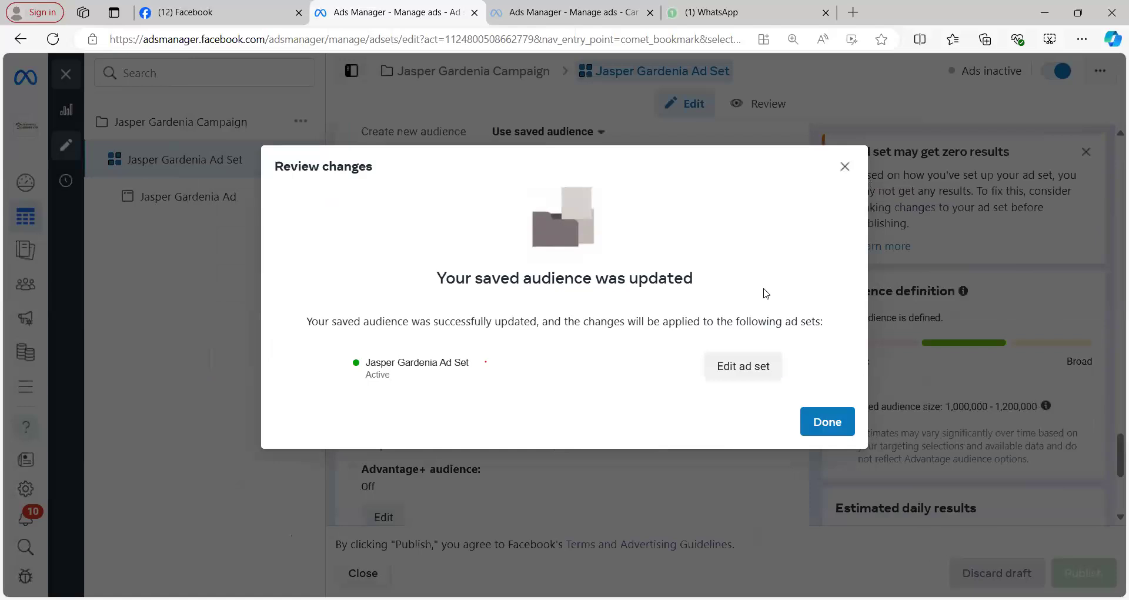
left_click(827, 424)
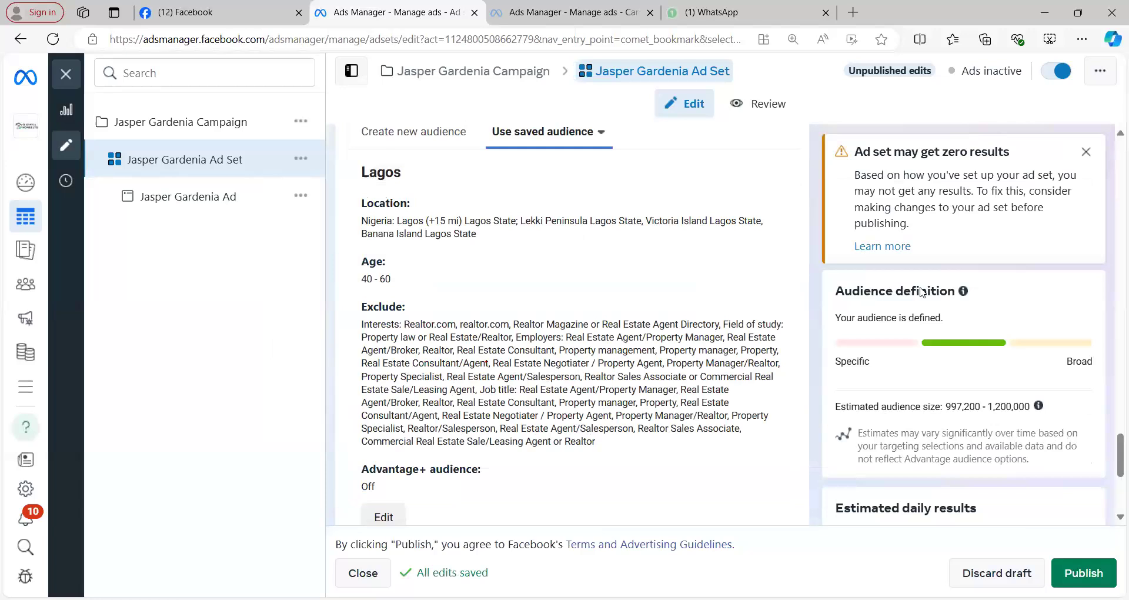
Publish the edited Jasper Gardenia ad set, dismissing the zero-results warnings and the update notice.
left_click(1086, 151)
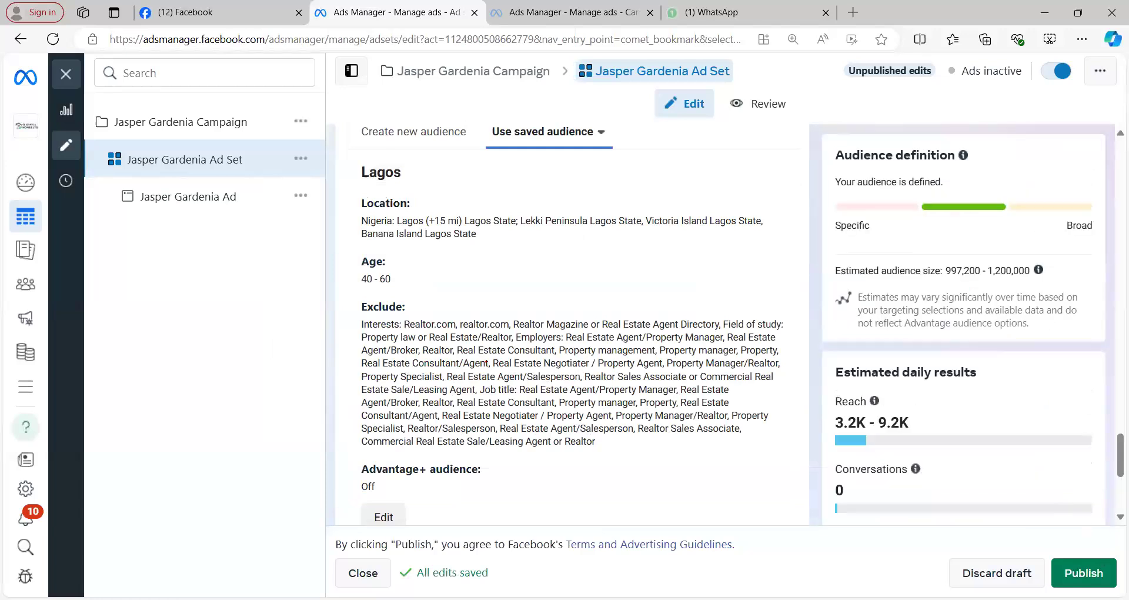
left_click(1091, 574)
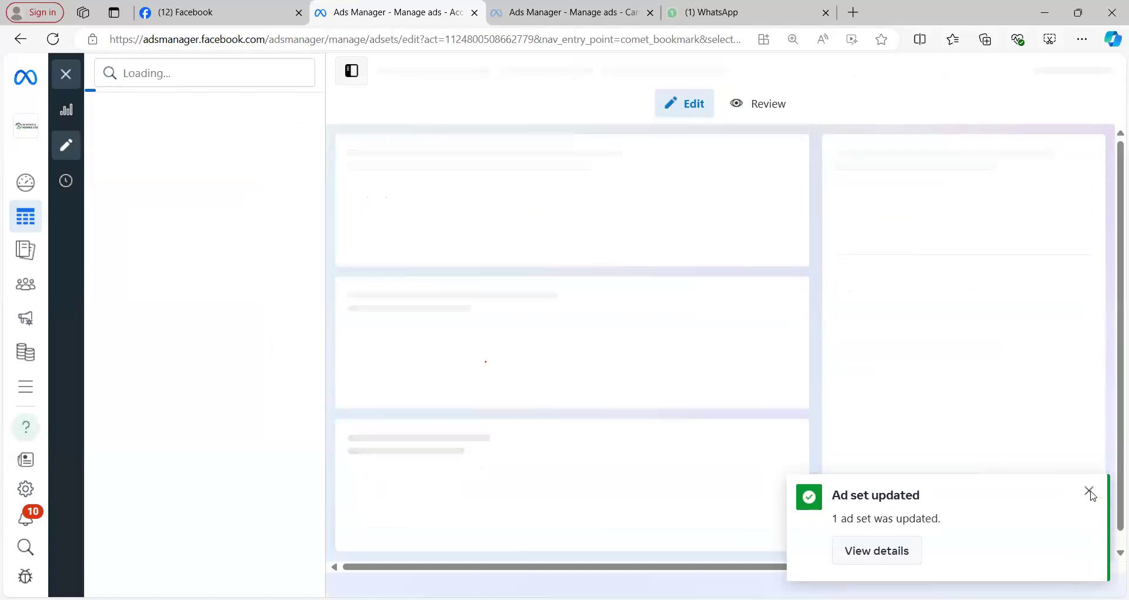
left_click(1089, 492)
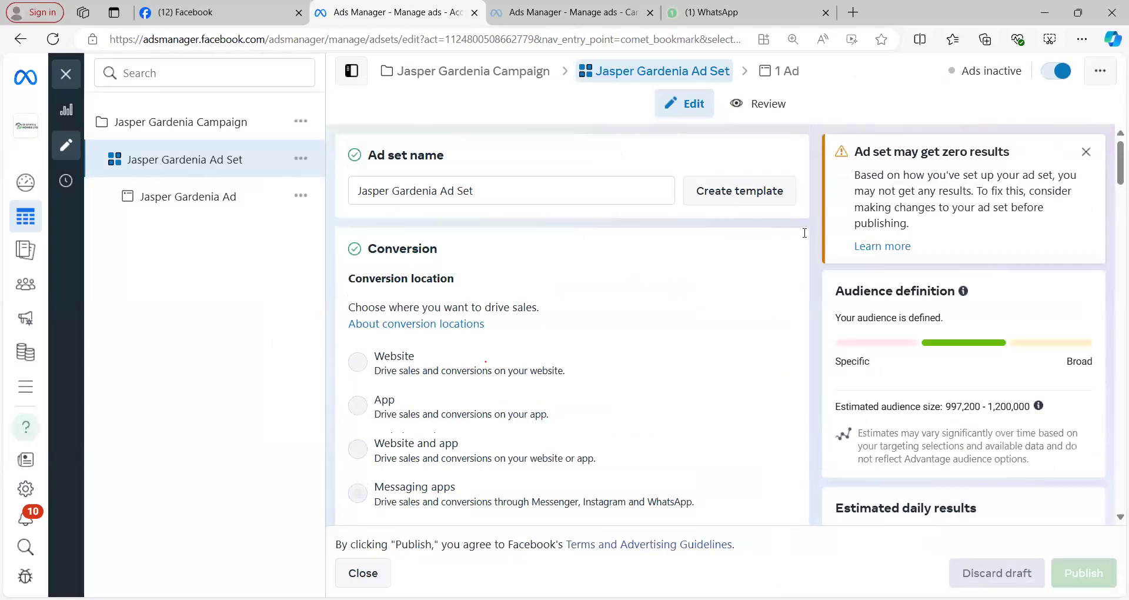
left_click(1087, 153)
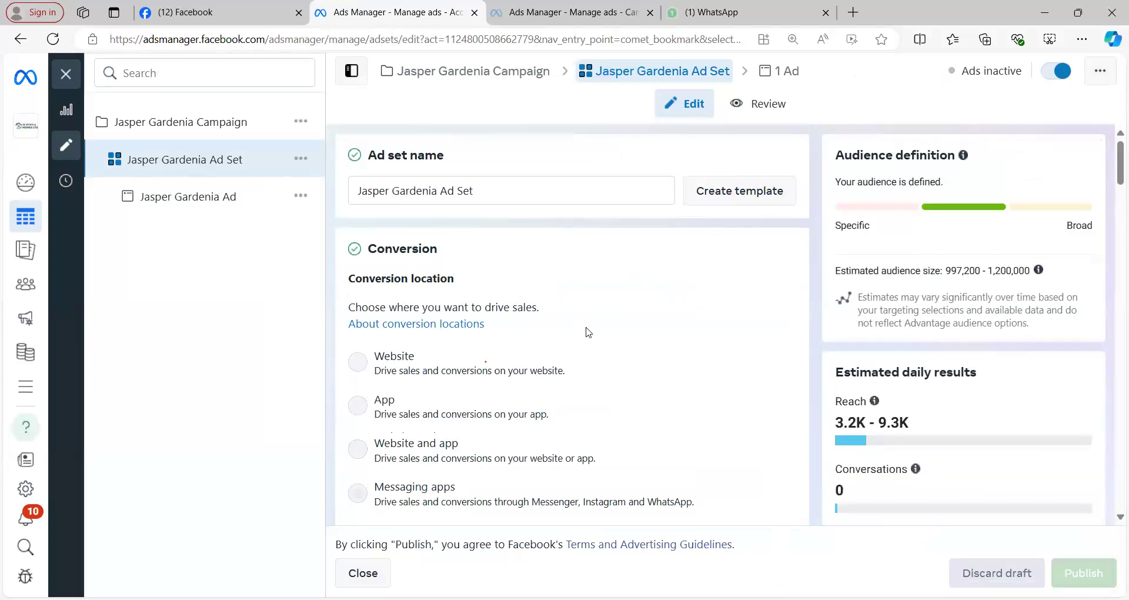
Review the Jasper Gardenia ad set's conversion location, messaging apps, daily budget and schedule settings.
scroll(610, 318, "down", 1)
scroll(610, 318, "down", 5)
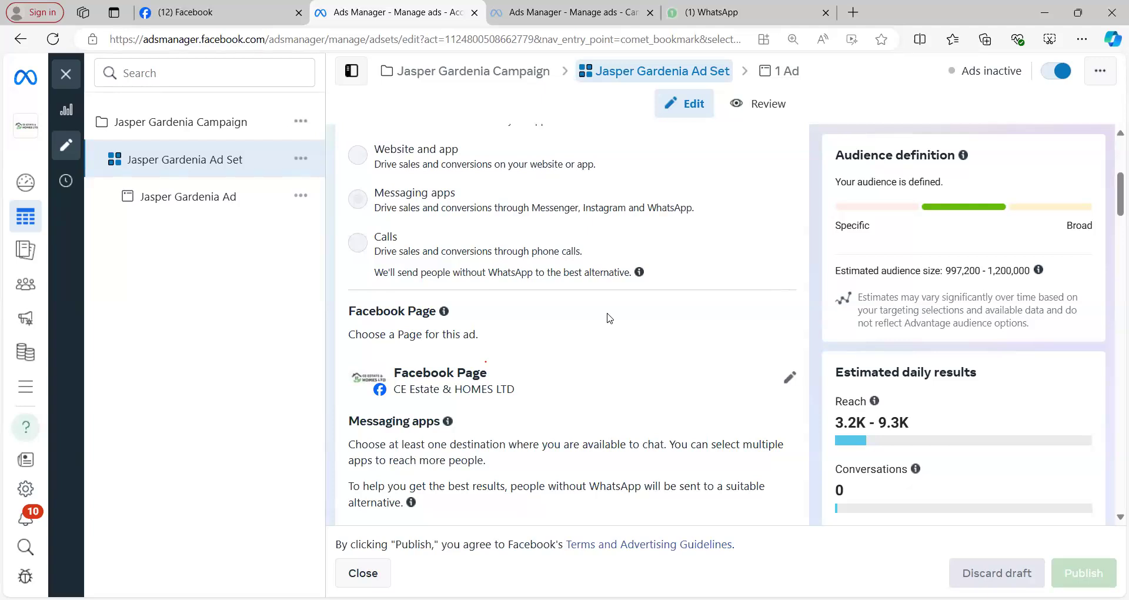
scroll(657, 340, "down", 4)
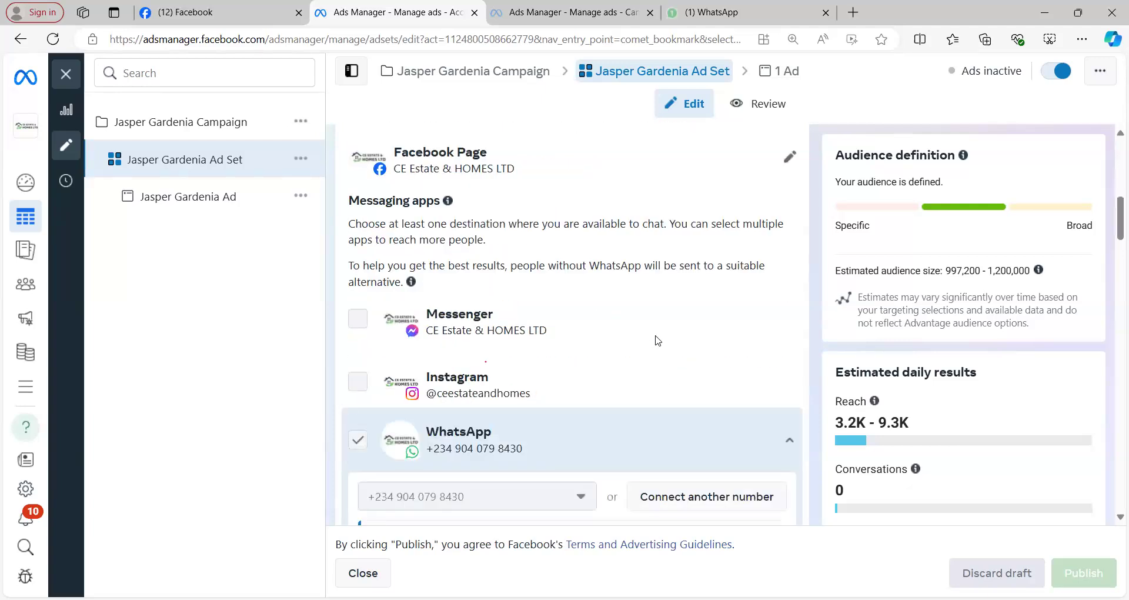
scroll(697, 303, "down", 4)
scroll(734, 250, "down", 10)
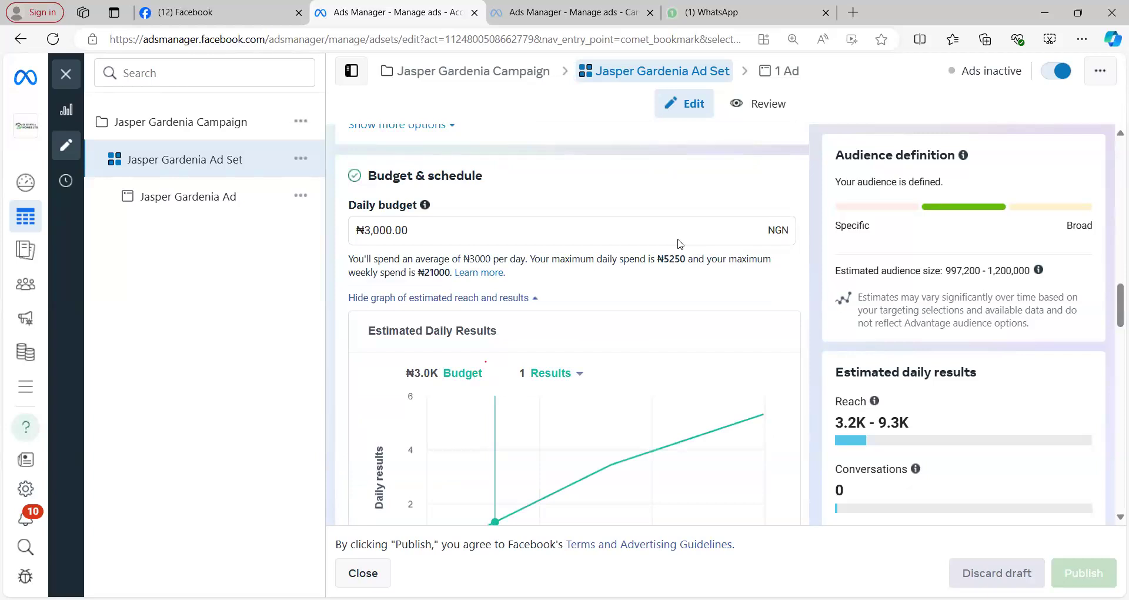
scroll(681, 242, "down", 3)
scroll(676, 239, "up", 4)
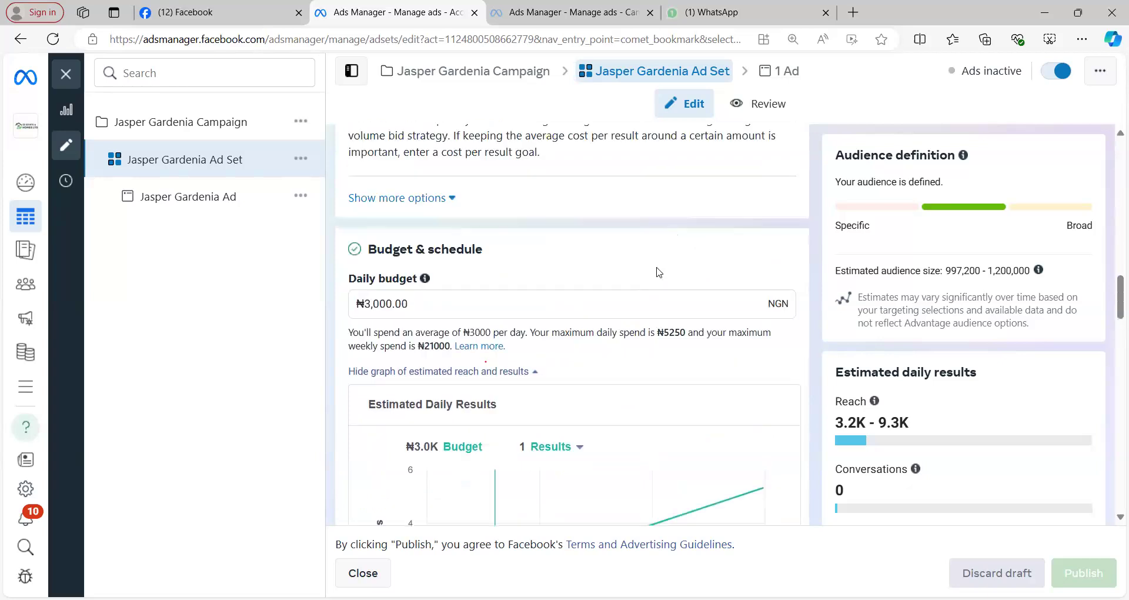
scroll(655, 269, "up", 5)
scroll(659, 270, "down", 6)
scroll(661, 265, "down", 10)
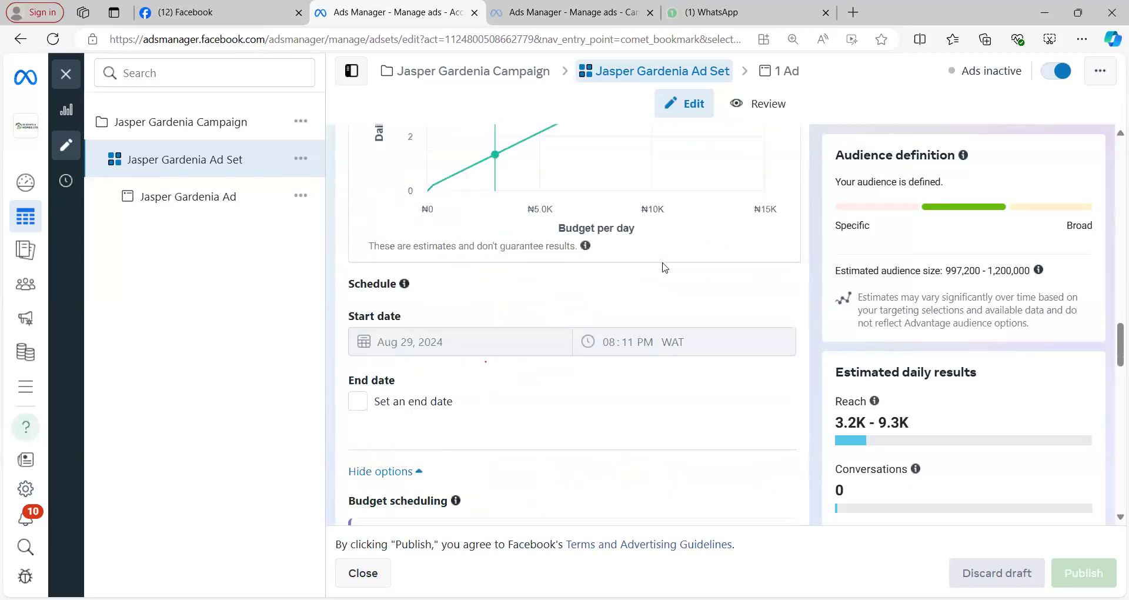
scroll(677, 253, "up", 4)
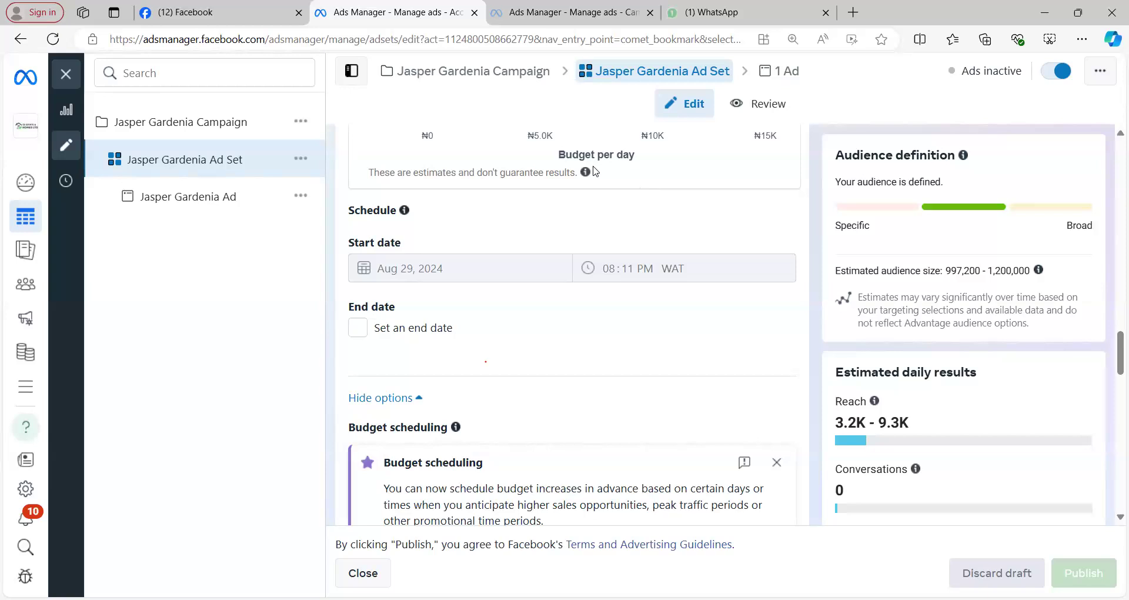
Close the ad set editor, clear the ad, ad set and campaign selections, and show the full campaign list.
left_click(67, 75)
mouse_move(134, 237)
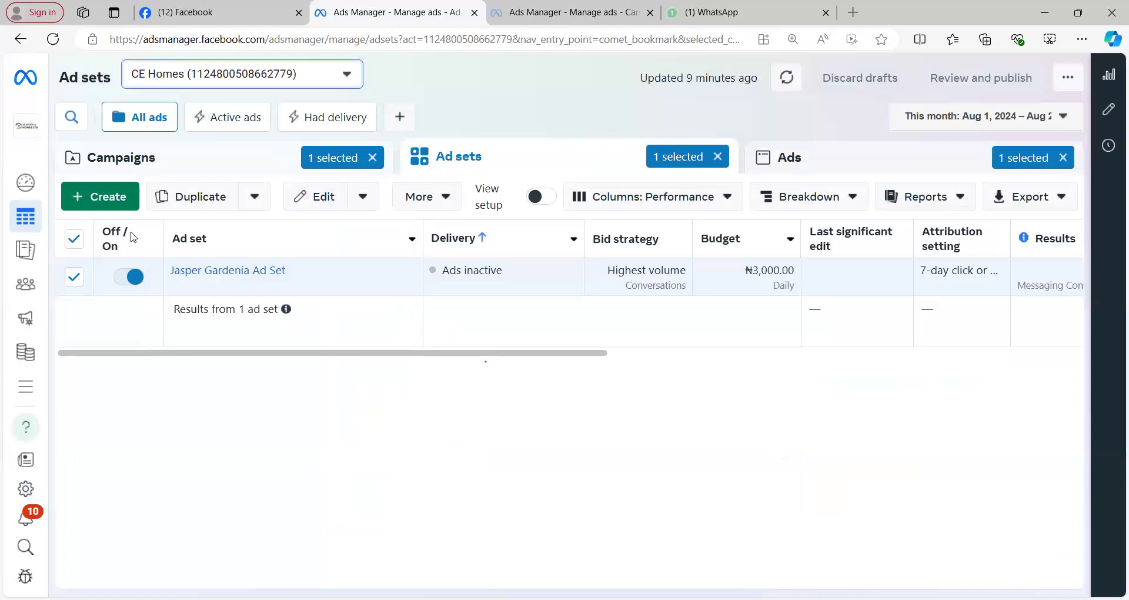
left_click(1063, 157)
left_click(718, 157)
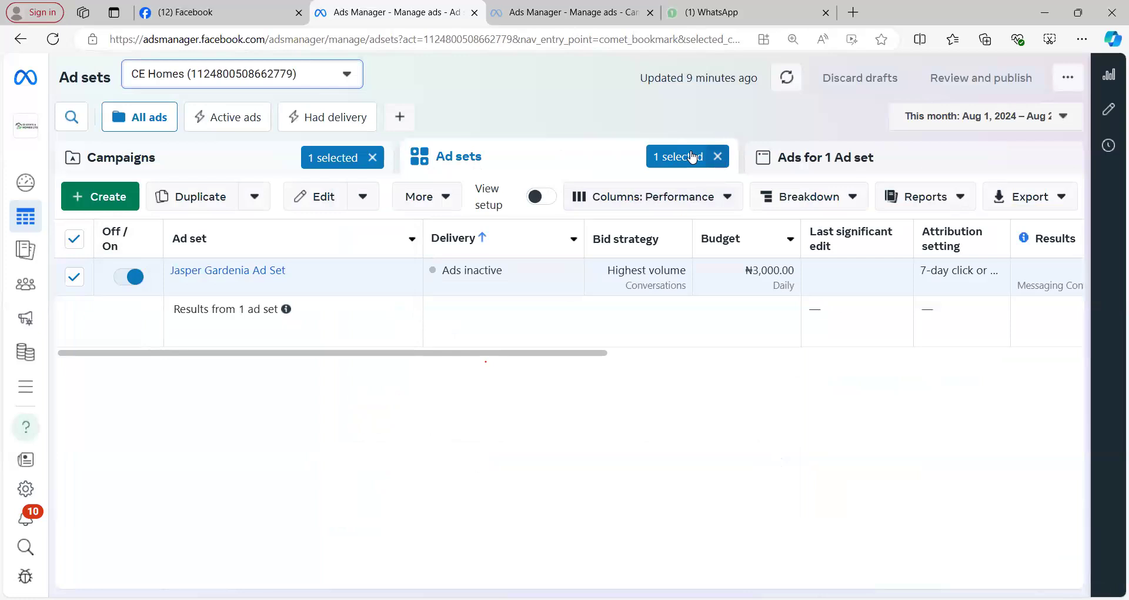
left_click(372, 158)
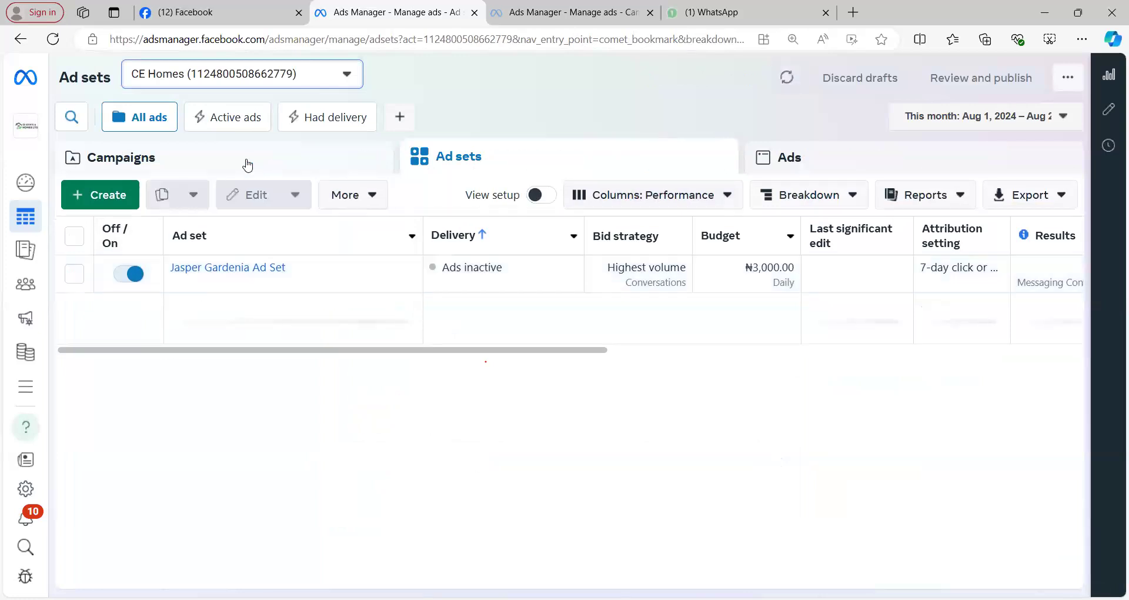
left_click(246, 164)
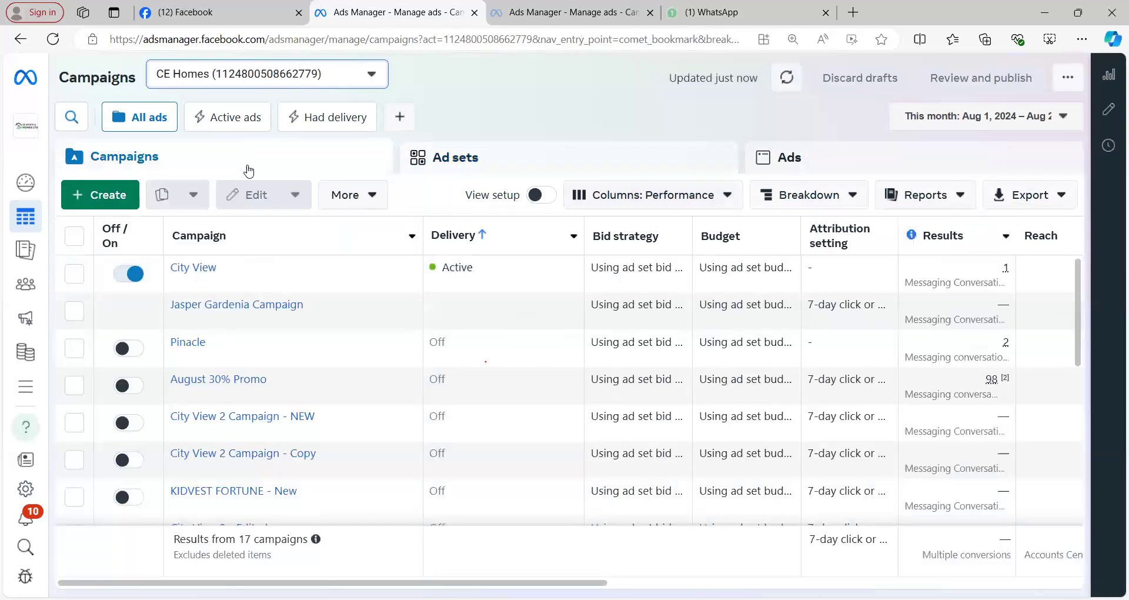
Reload the campaign list and examine each campaign's delivery, results, reach, impressions, cost per result, amount spent and end date.
left_click(53, 41)
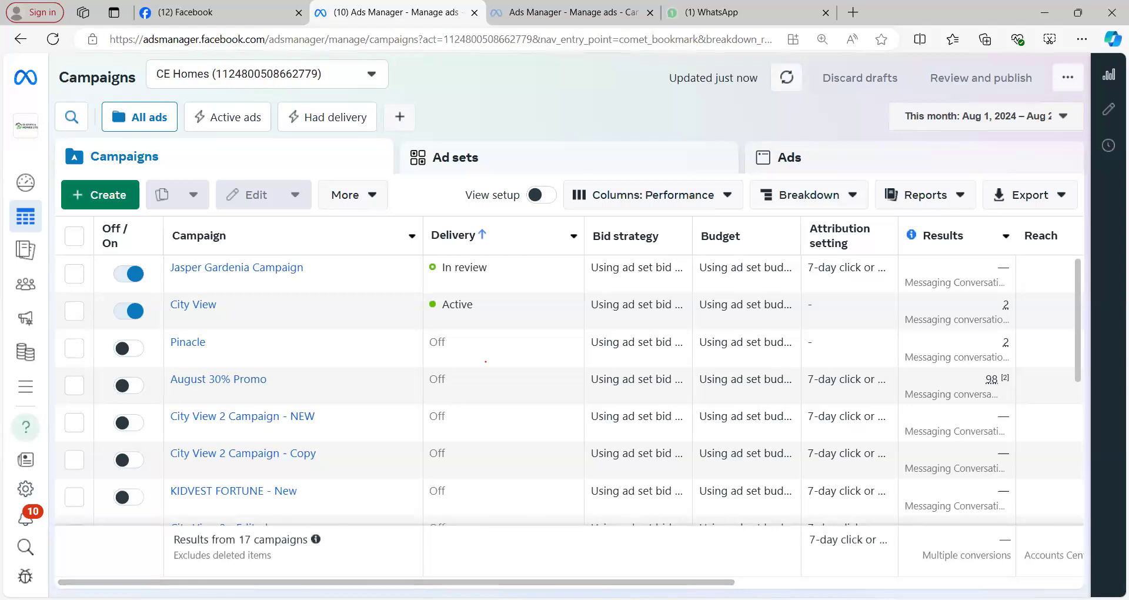
scroll(485, 361, "right", 6)
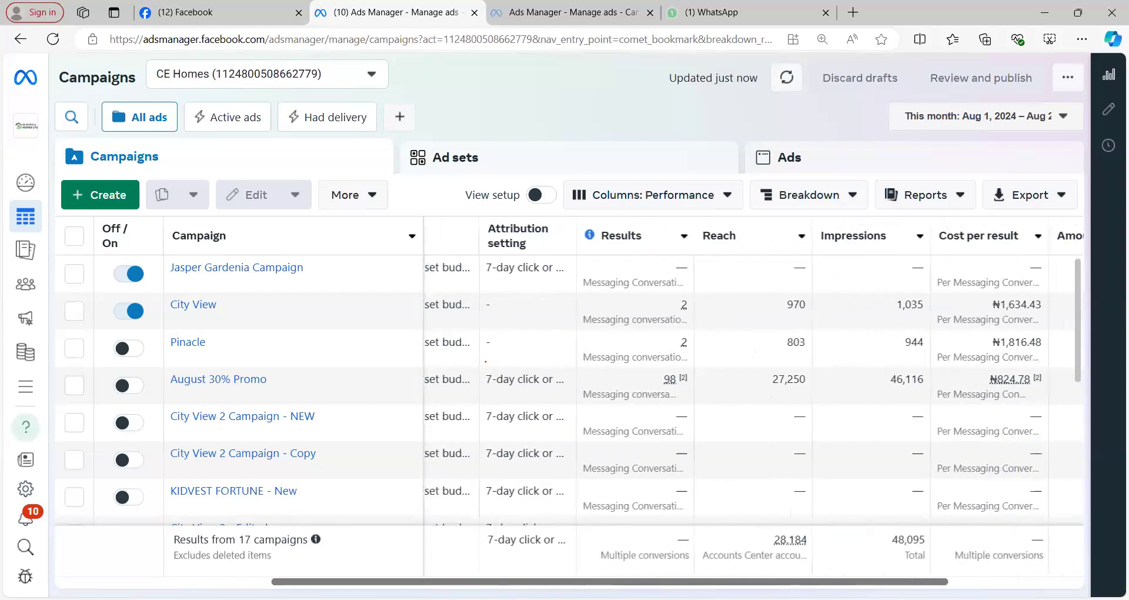
scroll(486, 361, "right", 3)
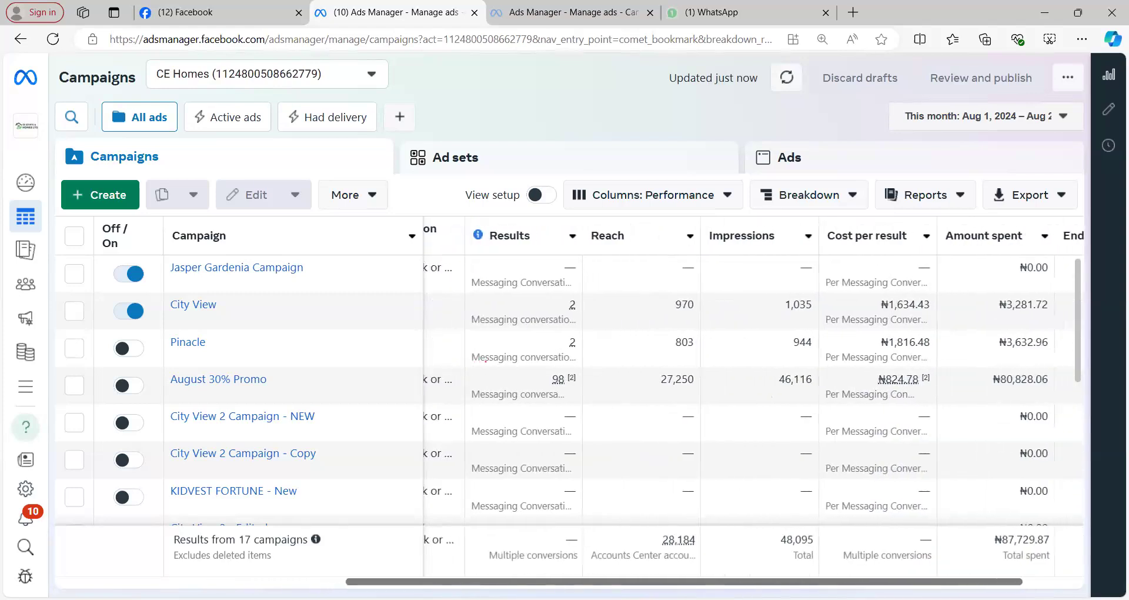
scroll(486, 361, "right", 1)
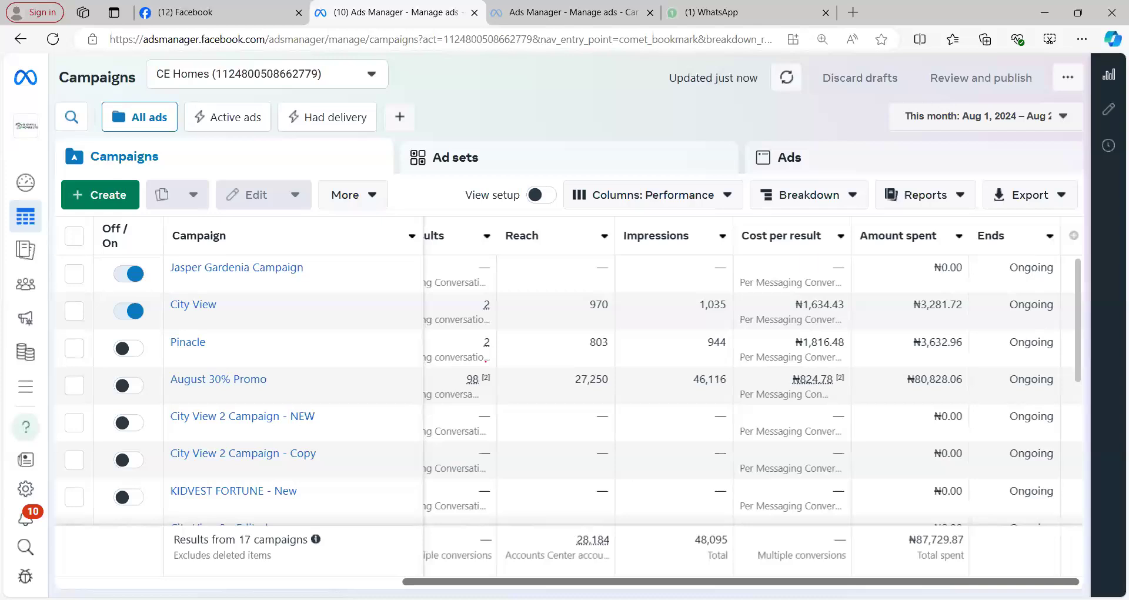
scroll(569, 388, "right", 1)
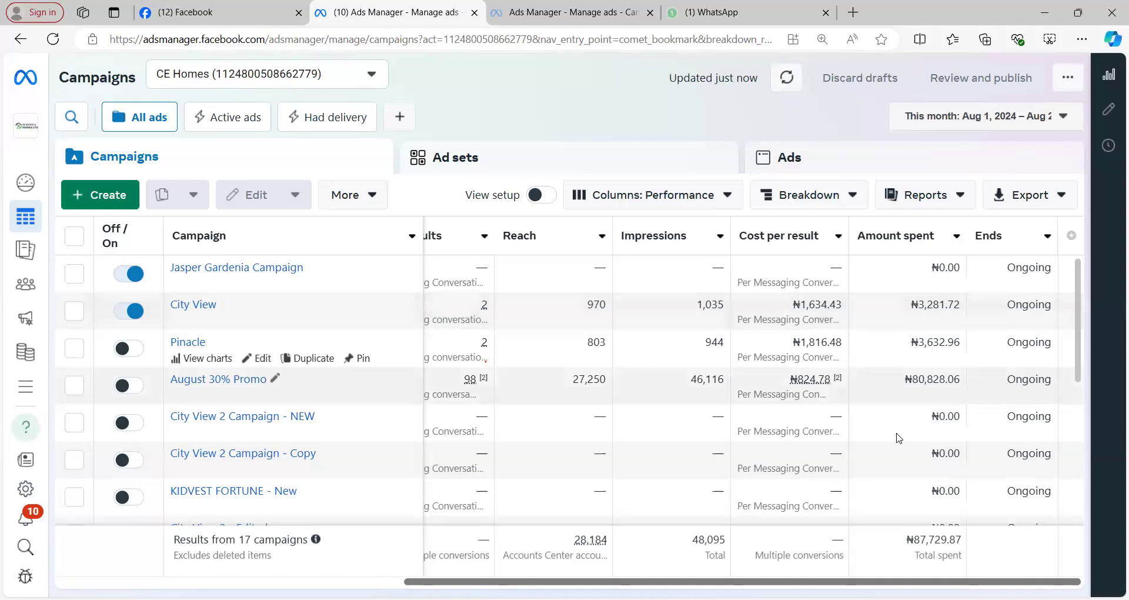
scroll(627, 388, "left", 5)
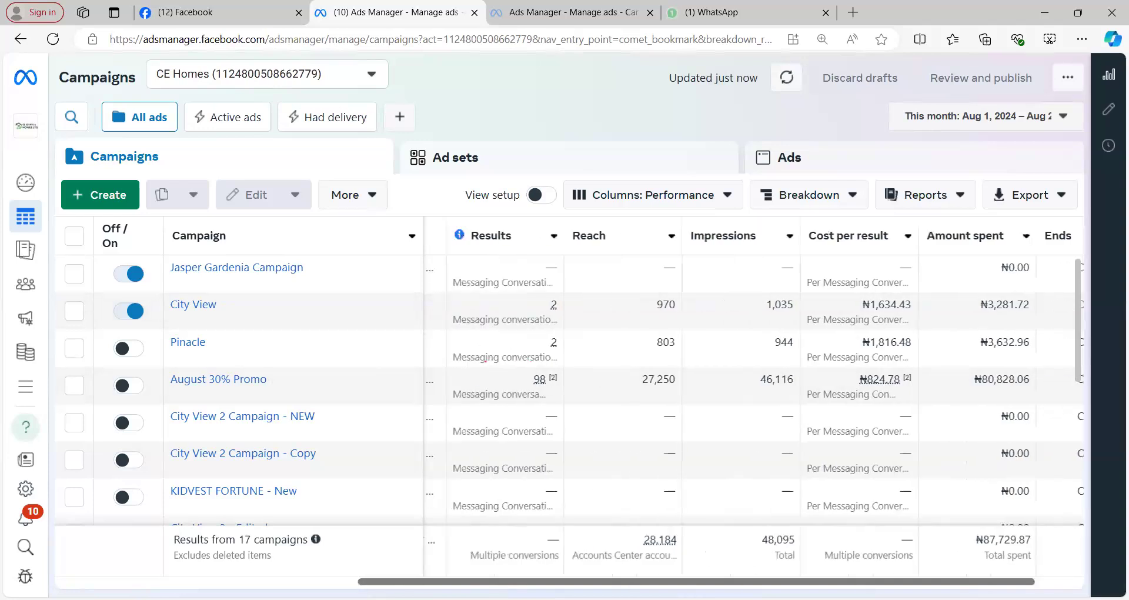
scroll(627, 388, "right", 3)
scroll(741, 388, "right", 3)
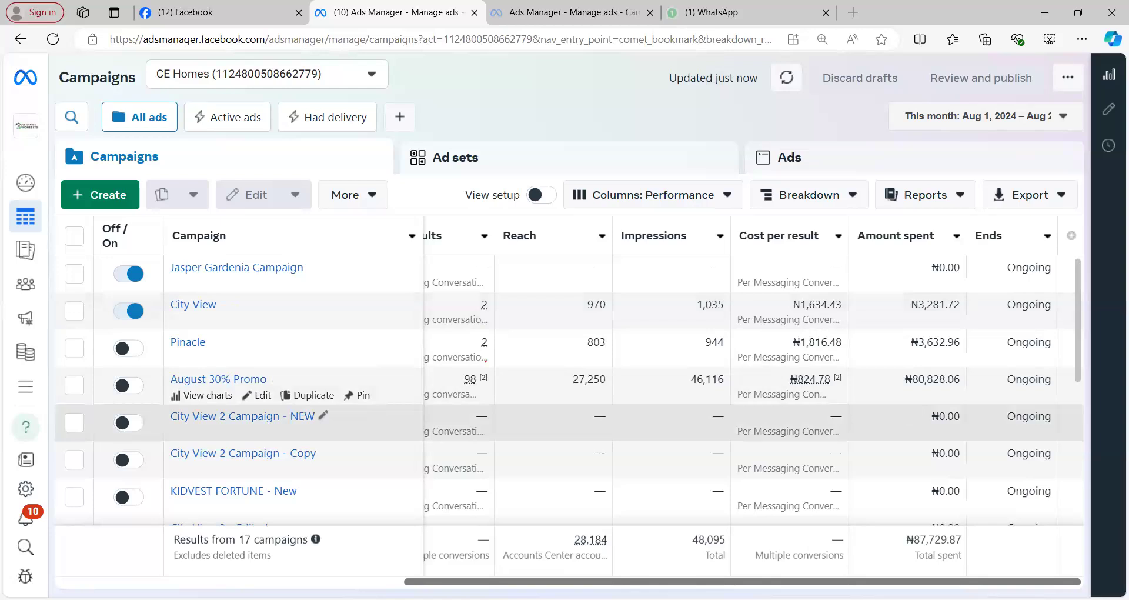
scroll(570, 401, "left", 10)
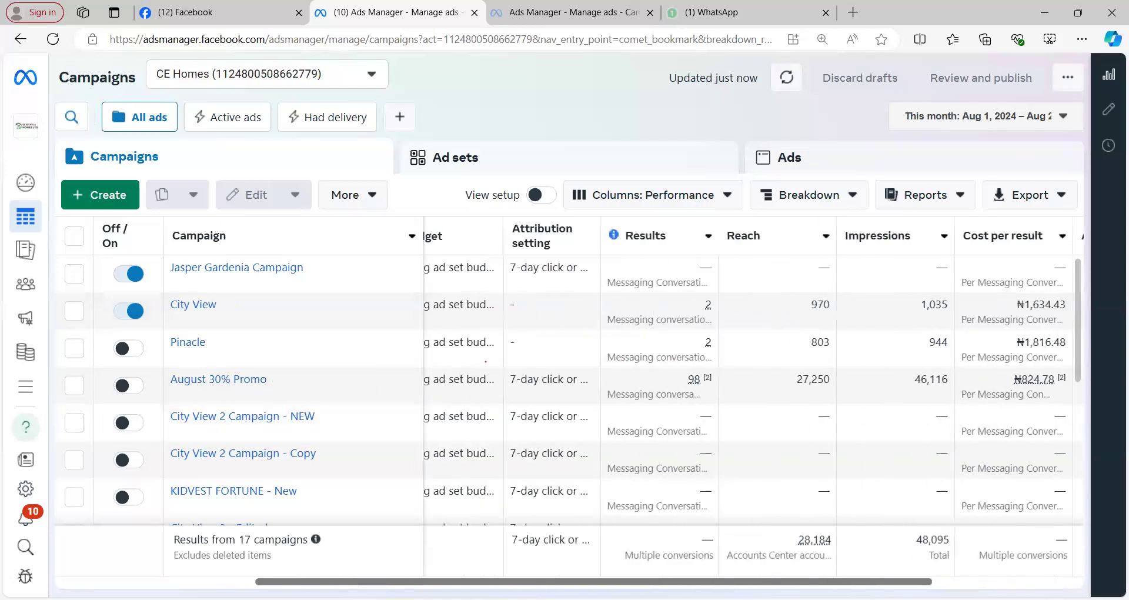
scroll(584, 401, "left", 4)
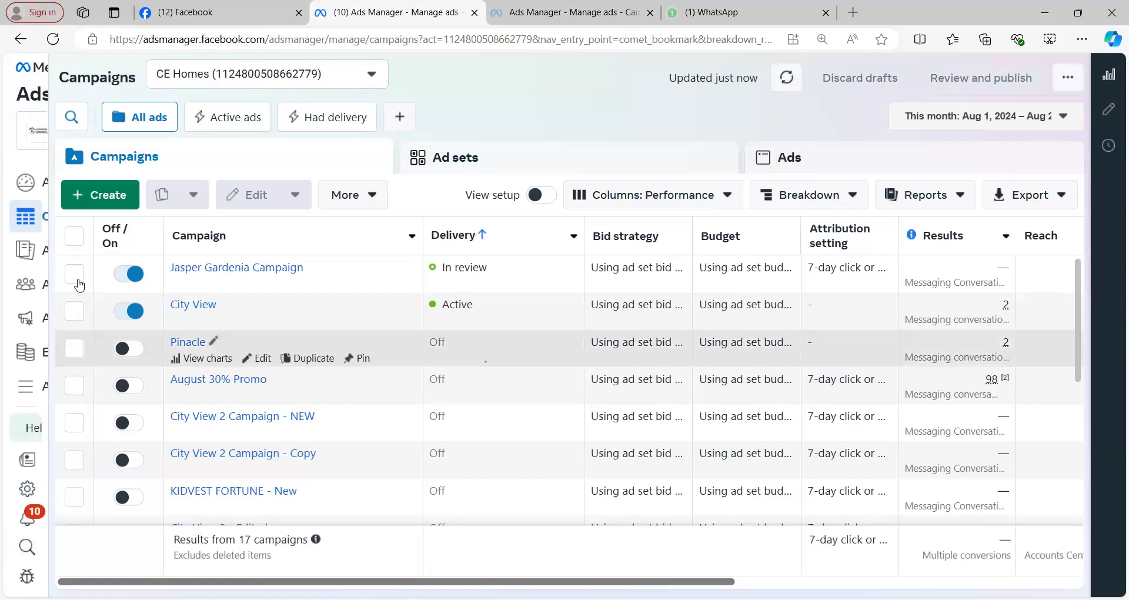
Create a new auction campaign with the Sales objective, using the manual sales campaign setup.
left_click(109, 195)
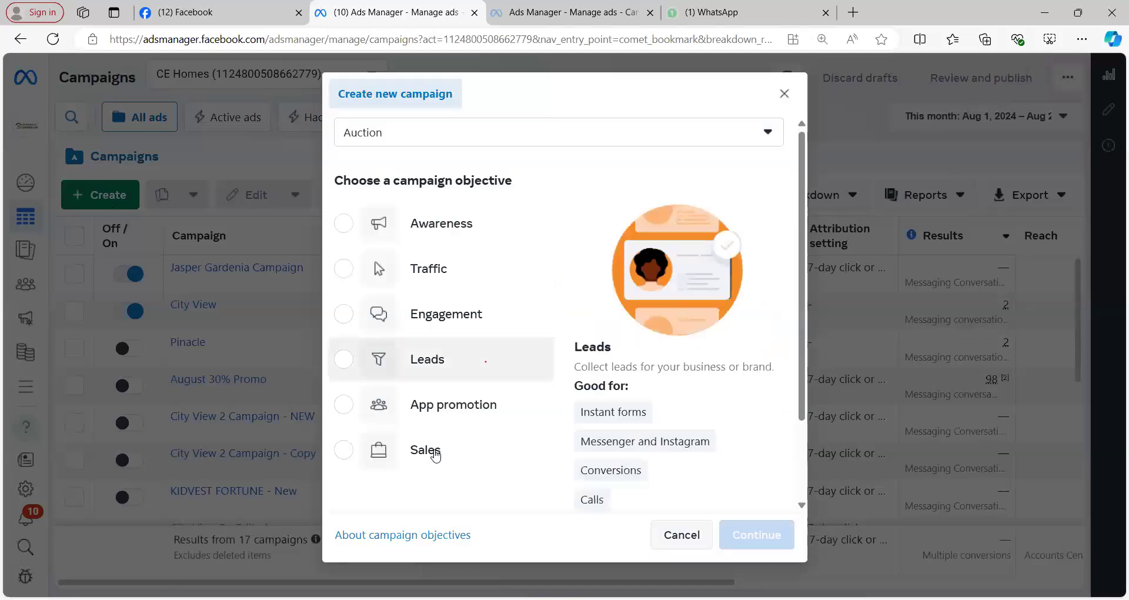
left_click(435, 456)
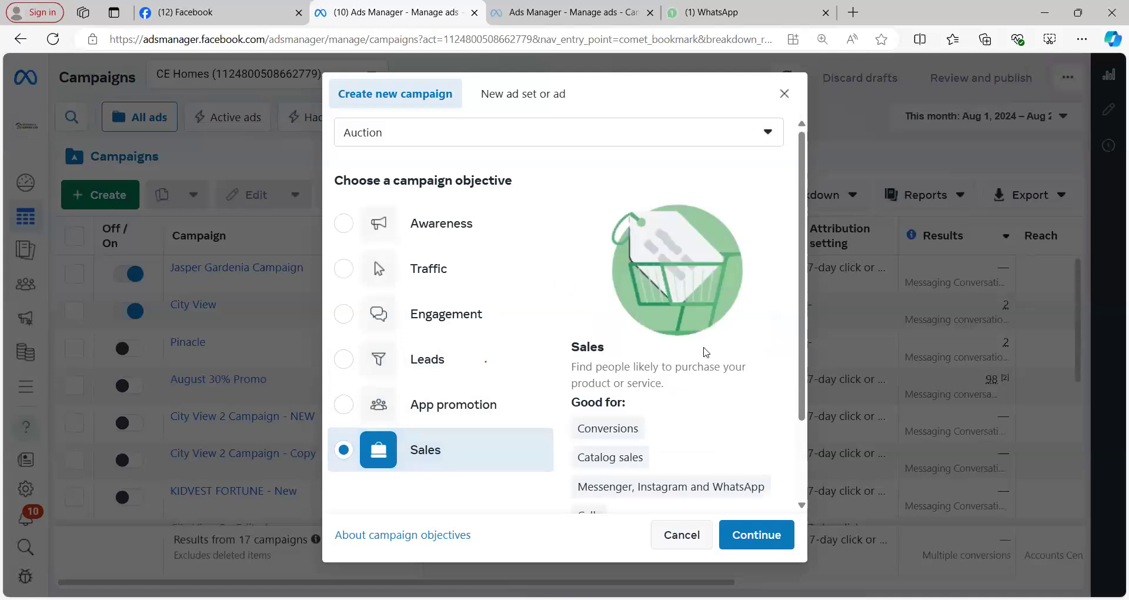
scroll(759, 400, "down", 2)
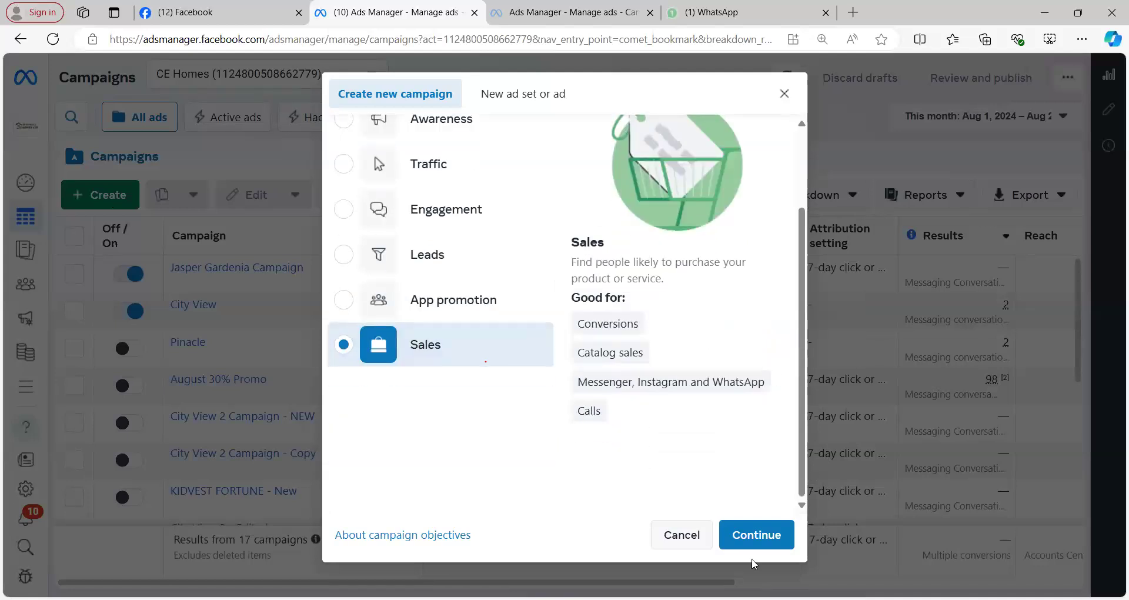
left_click(755, 536)
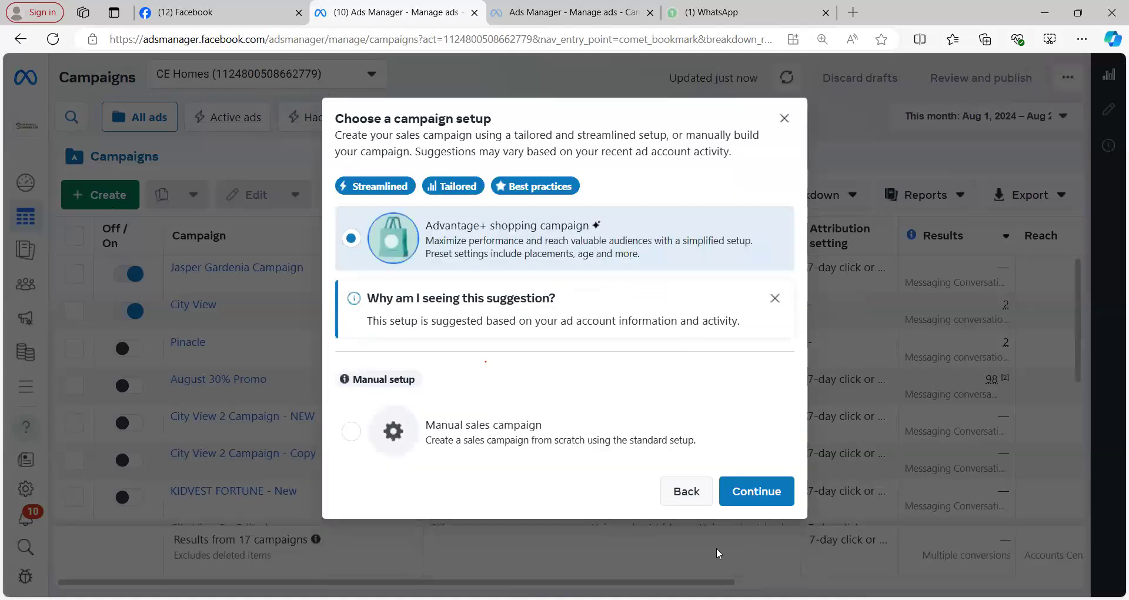
left_click(566, 436)
left_click(751, 492)
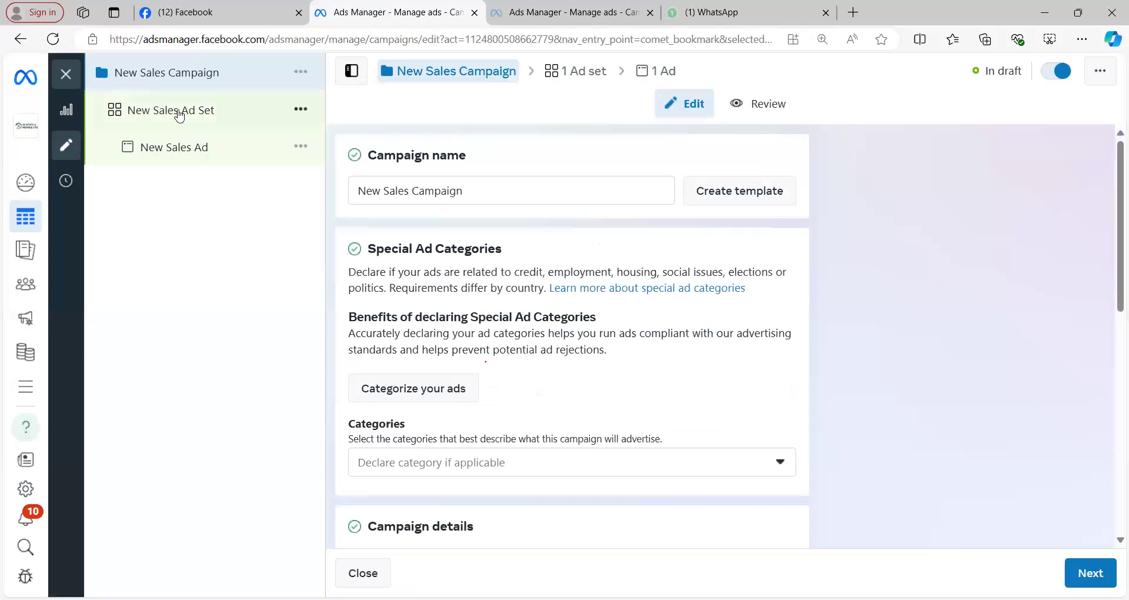
In the New Sales Ad Set, set the schedule's start date to Aug 30, 2024.
left_click(180, 114)
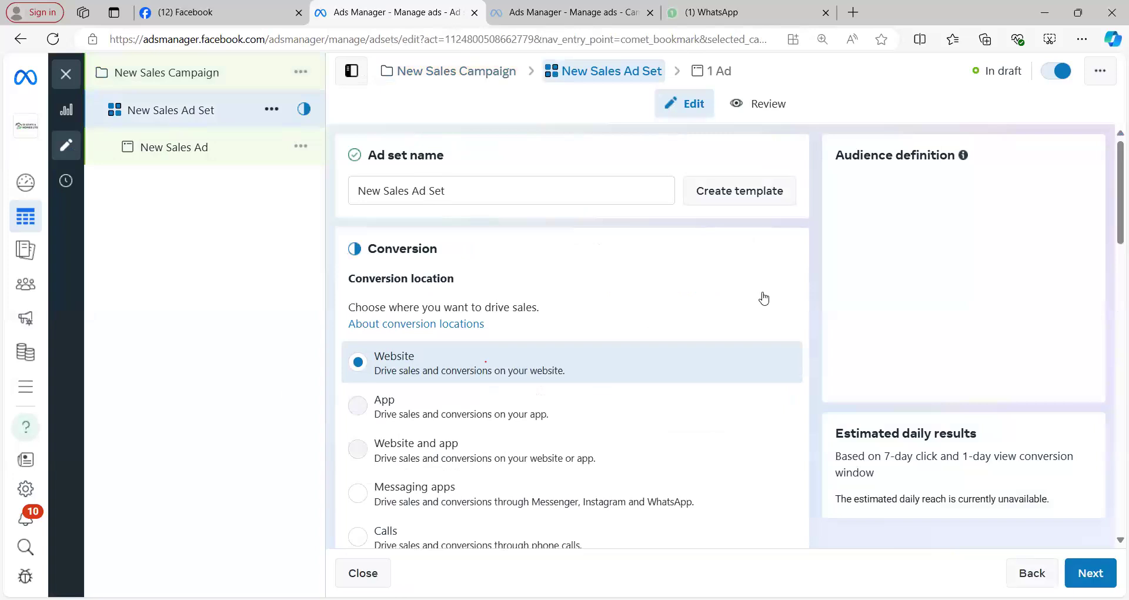
scroll(795, 272, "down", 10)
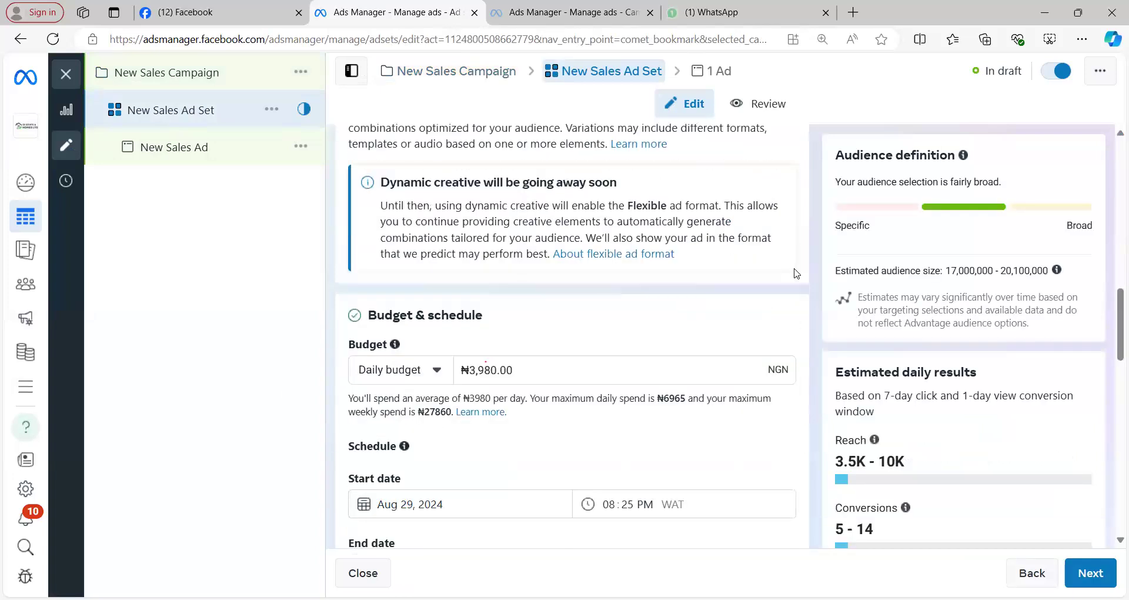
scroll(795, 273, "down", 5)
scroll(796, 274, "up", 1)
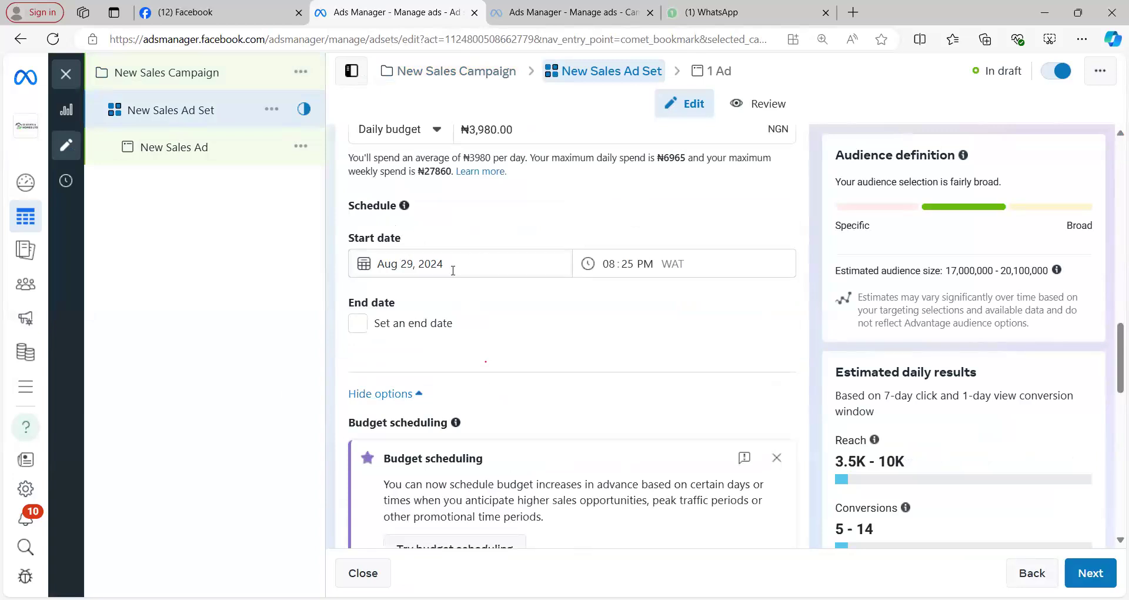
left_click(615, 267)
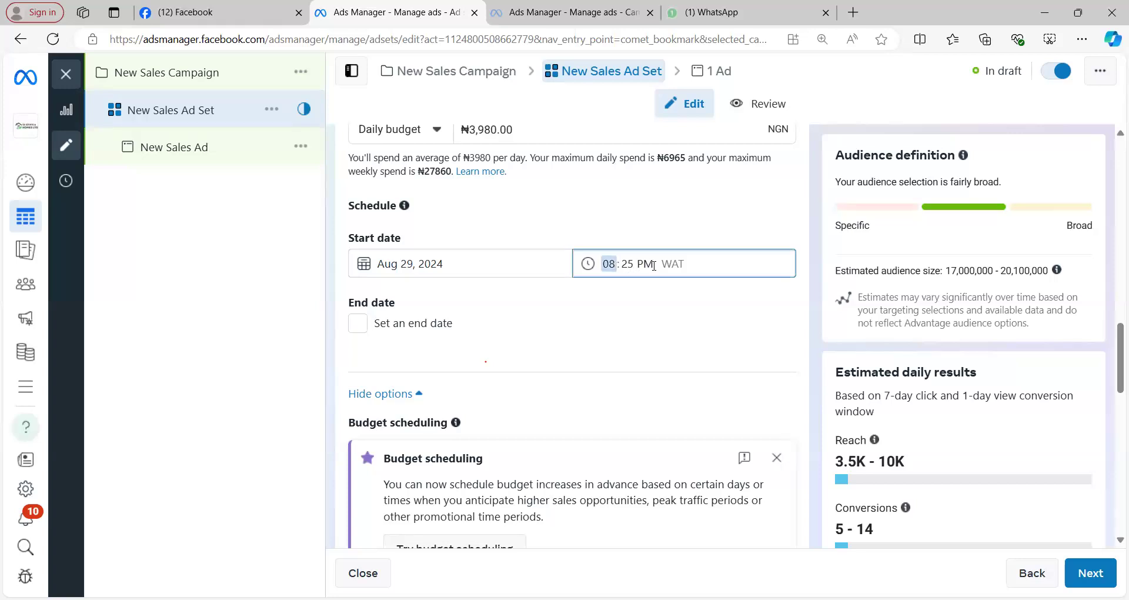
left_click(403, 259)
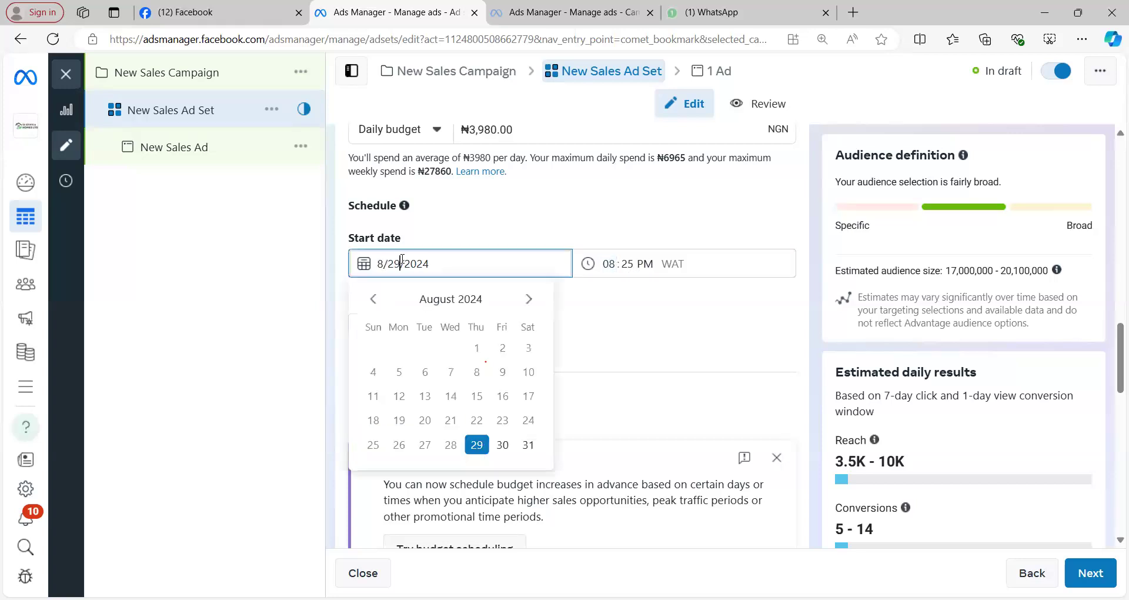
left_click(502, 446)
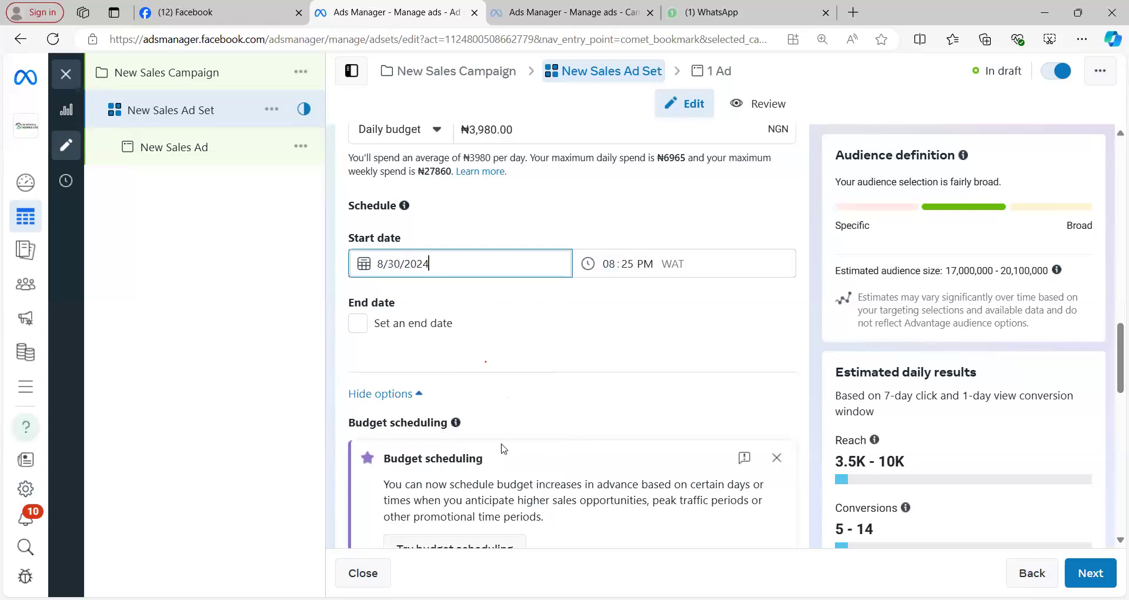
Set the New Sales Ad Set's start time to 04:00 AM.
left_click(611, 264)
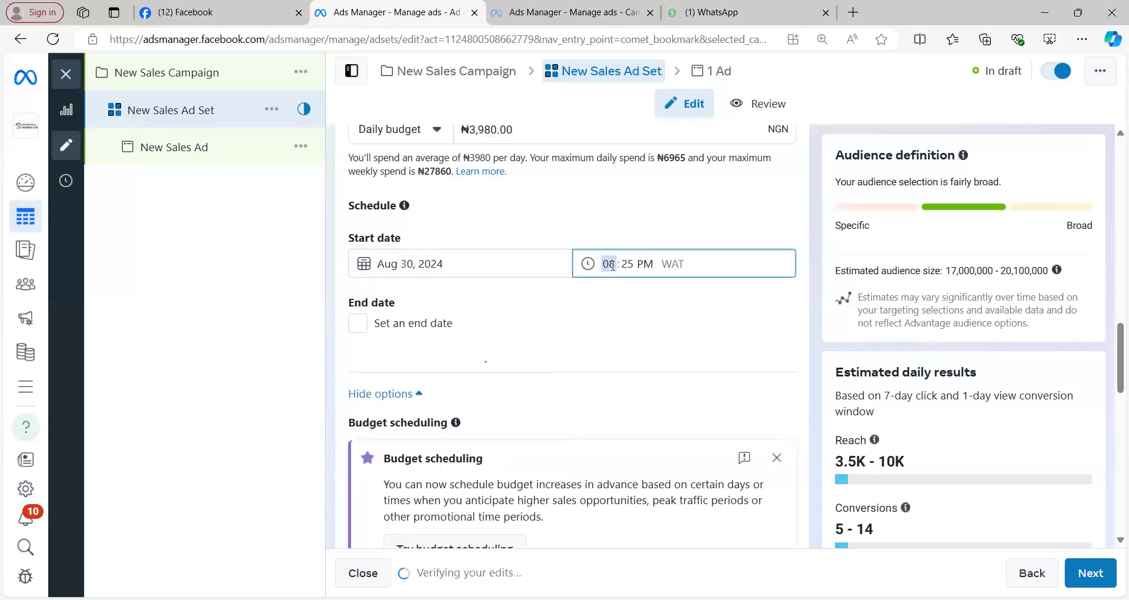
type("4")
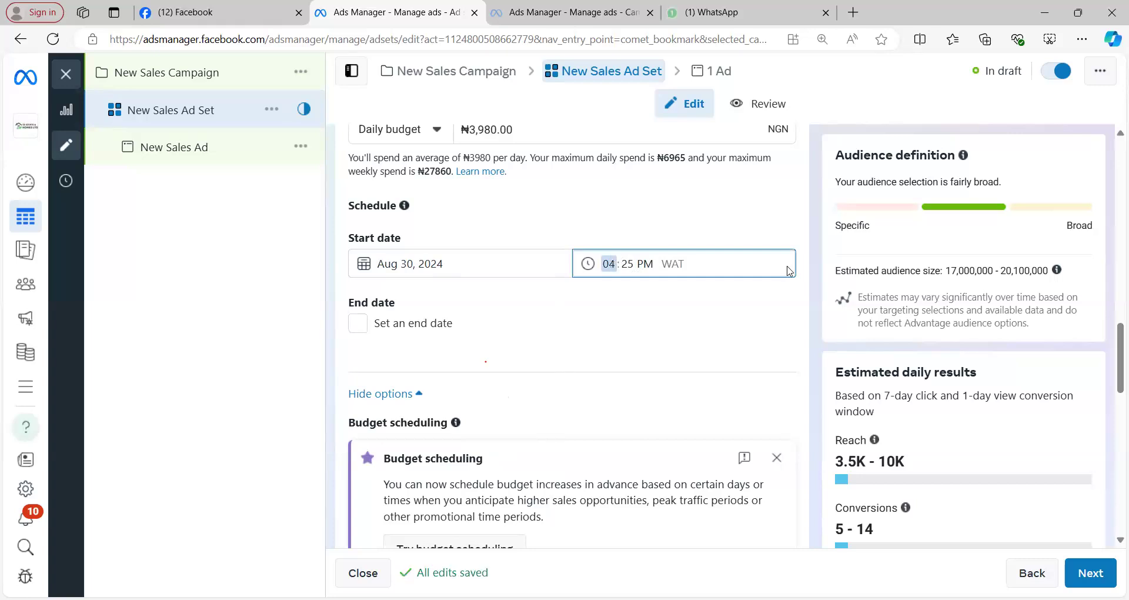
left_click(630, 263)
type("00")
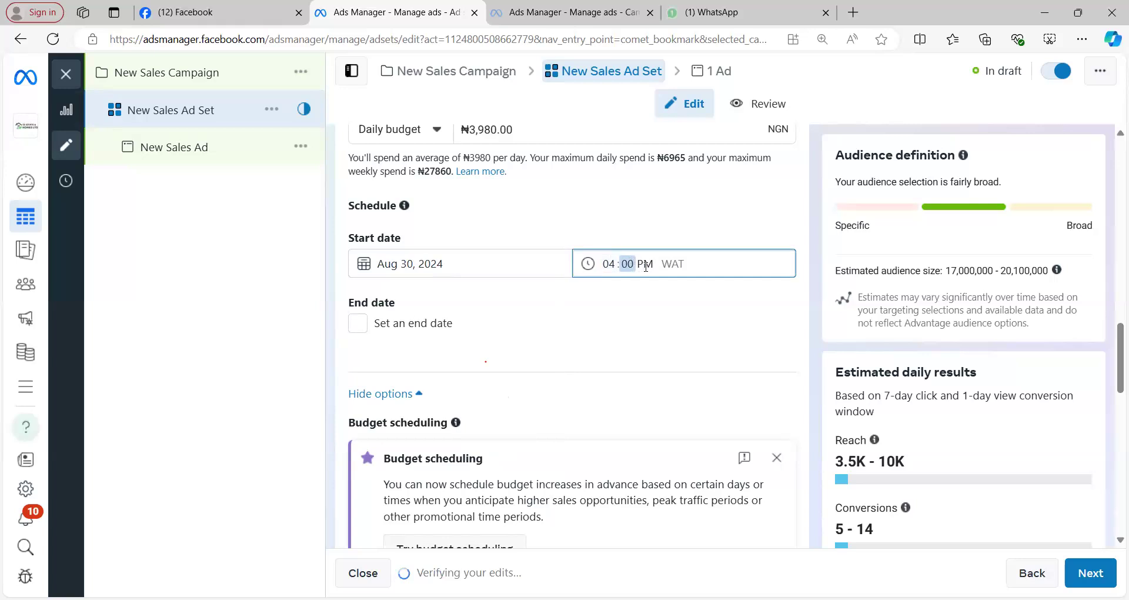
left_click(646, 265)
type("a")
left_click(776, 223)
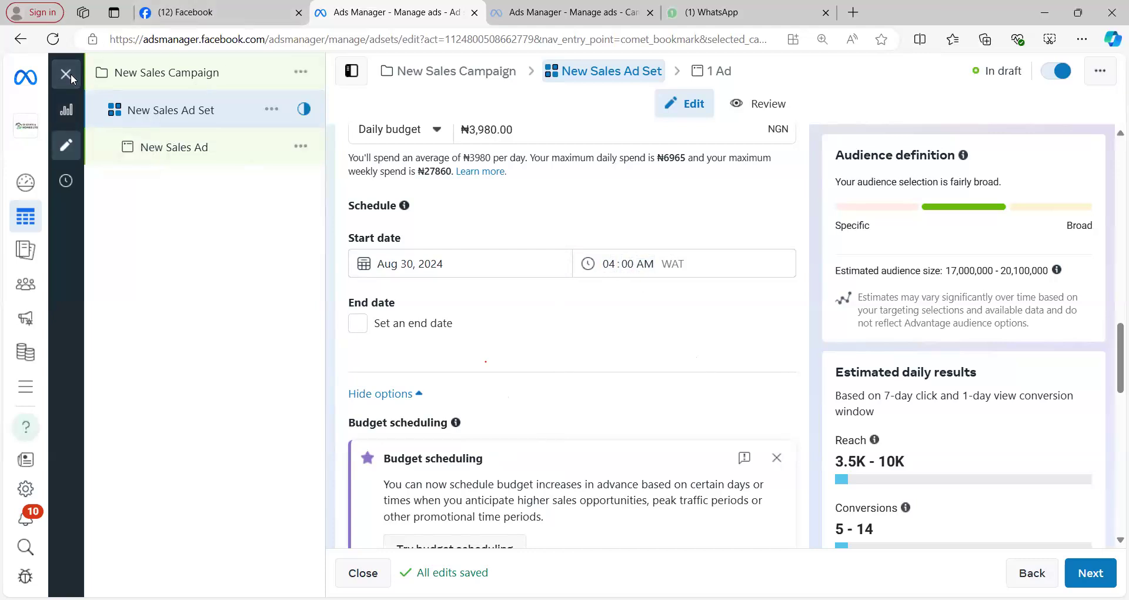
Close the ad set editor, clear the ad, ad set and campaign selections, and return to the full campaign list.
key("Escape")
left_click(590, 335)
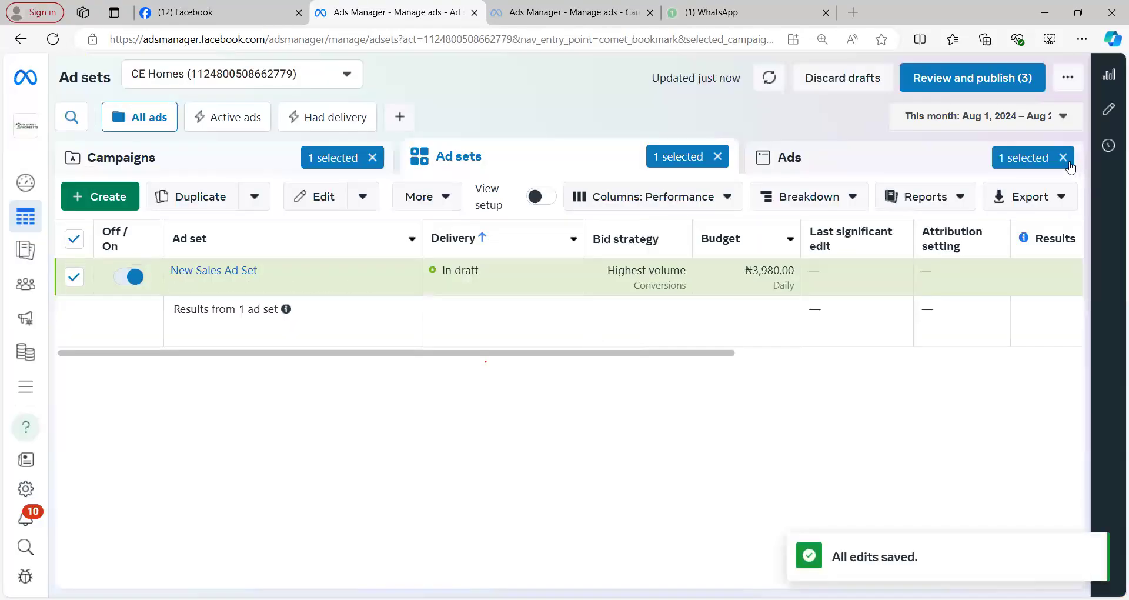
left_click(1063, 157)
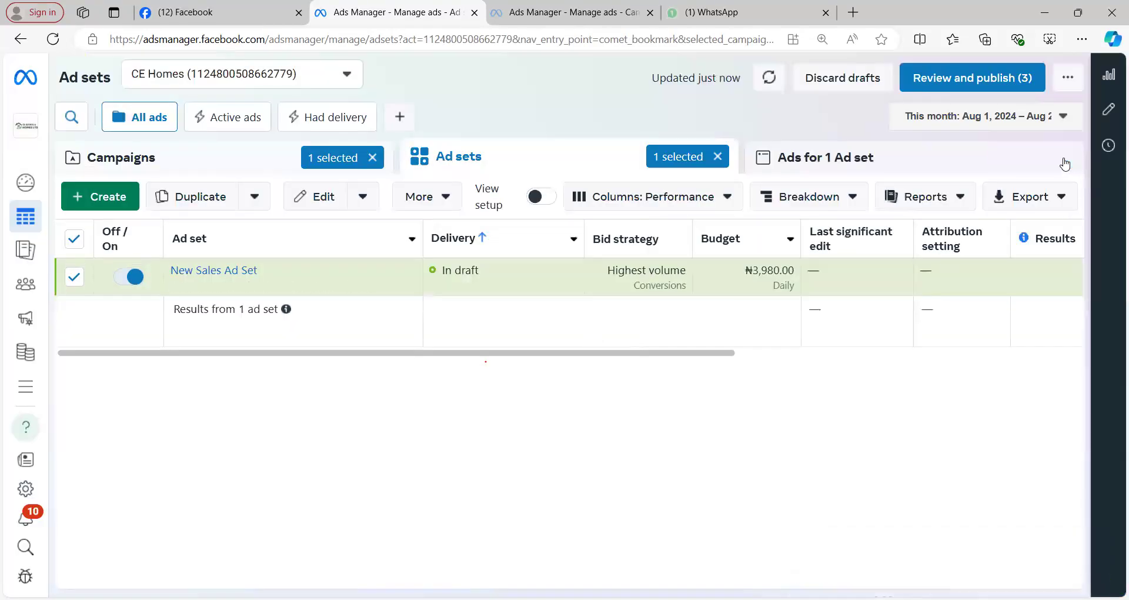
left_click(718, 157)
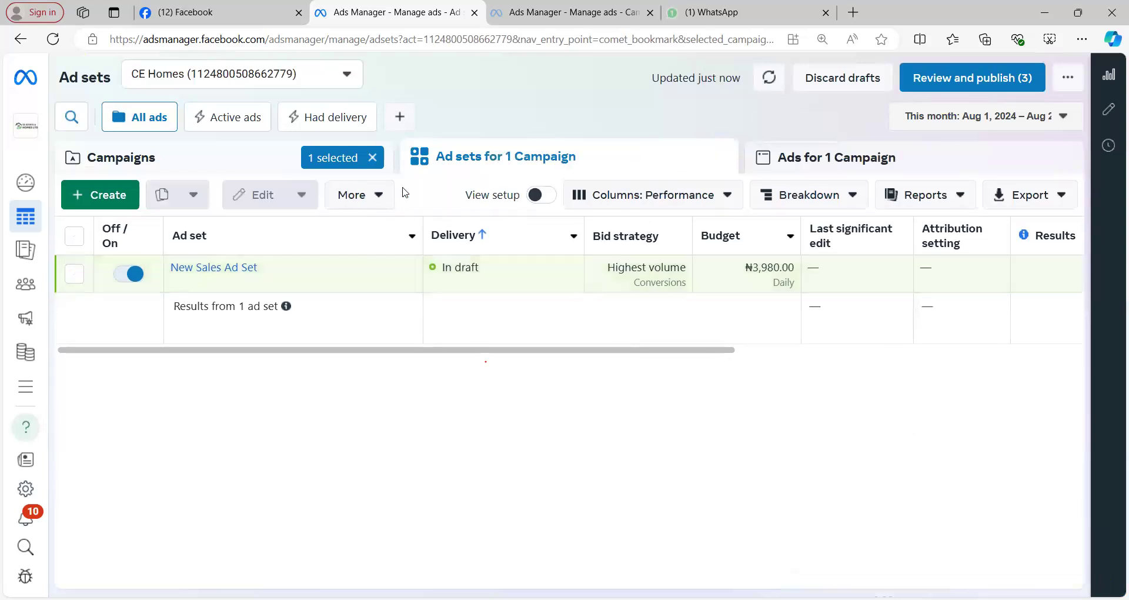
left_click(374, 160)
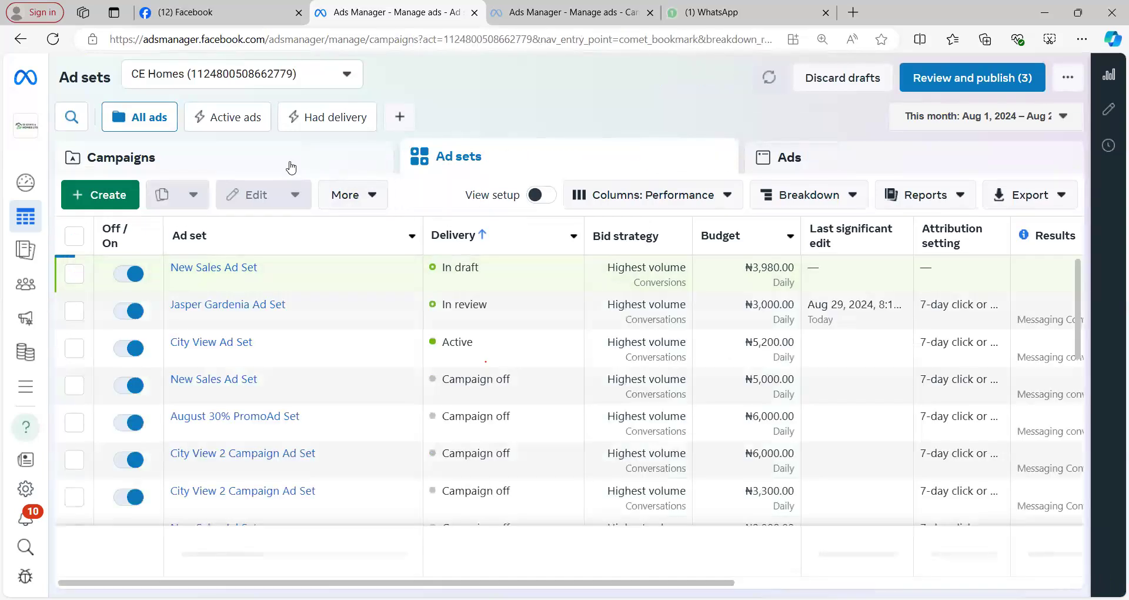
left_click(289, 167)
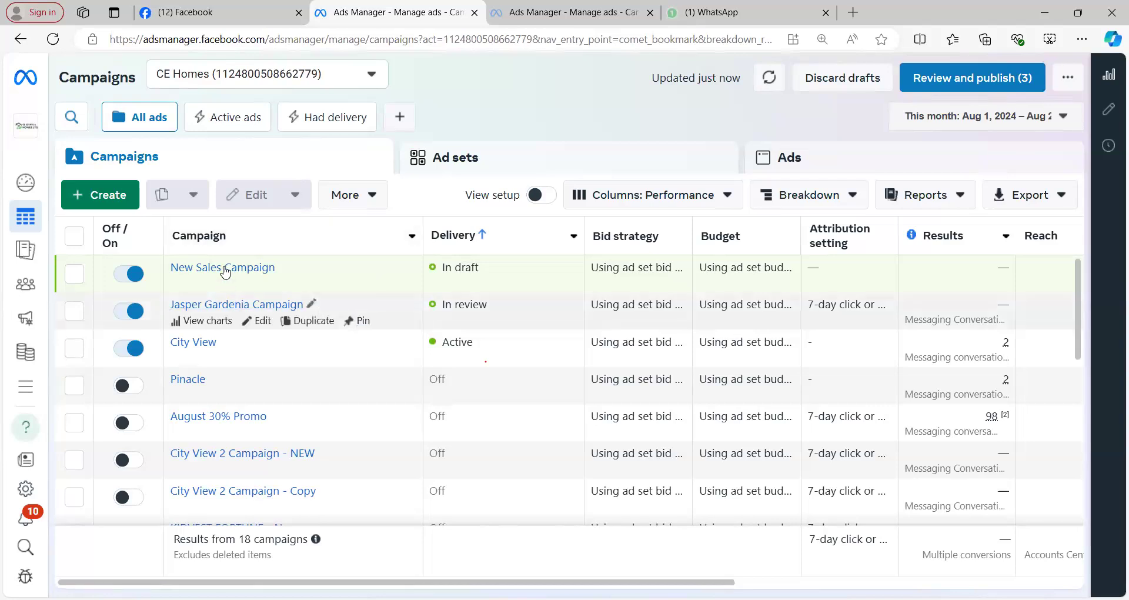
Open the Jasper Gardenia Campaign for editing and duplicate the Jasper Gardenia Ad into the original campaign.
mouse_move(252, 277)
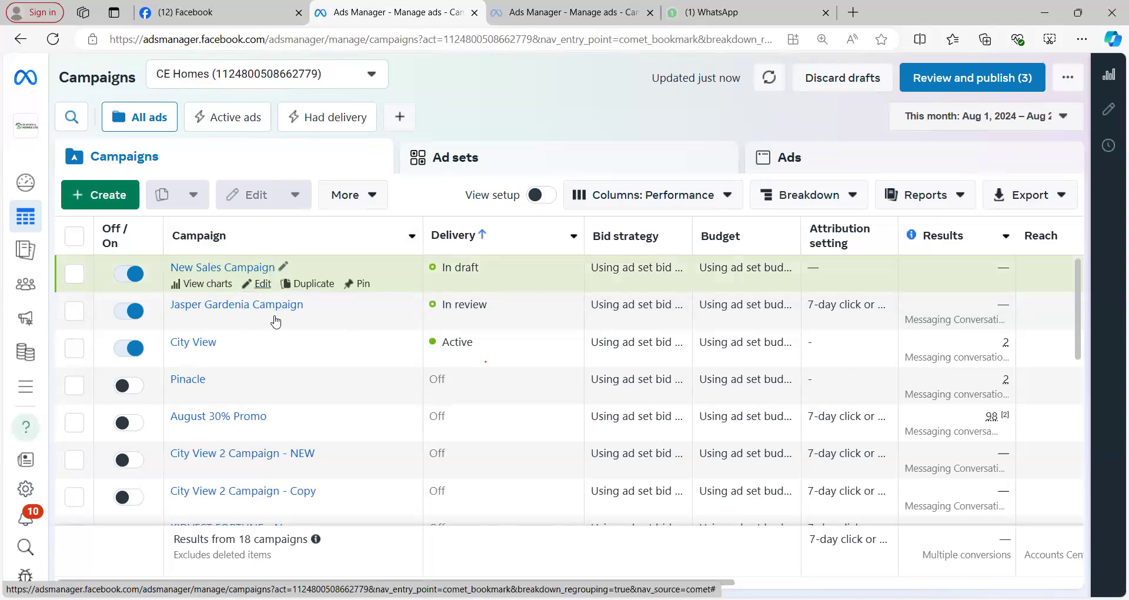
mouse_move(275, 321)
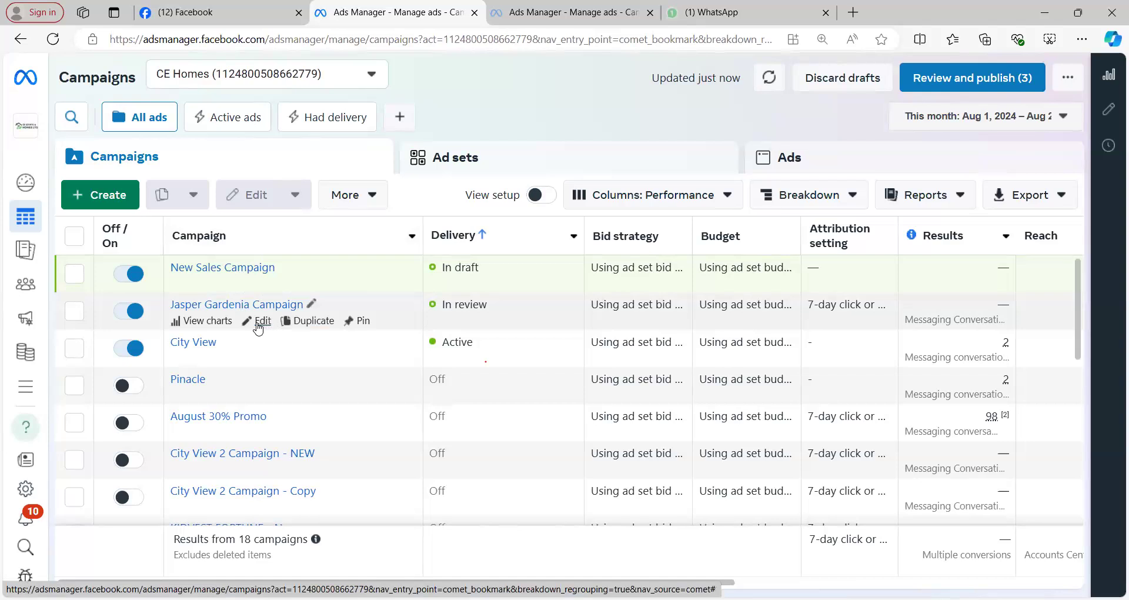
left_click(259, 323)
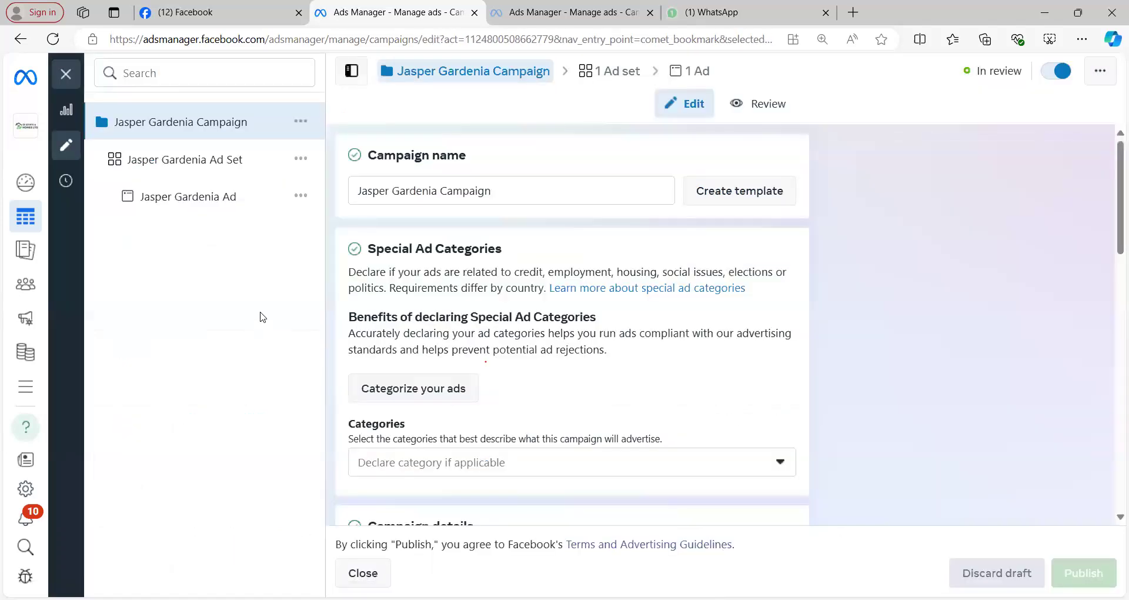
left_click(193, 200)
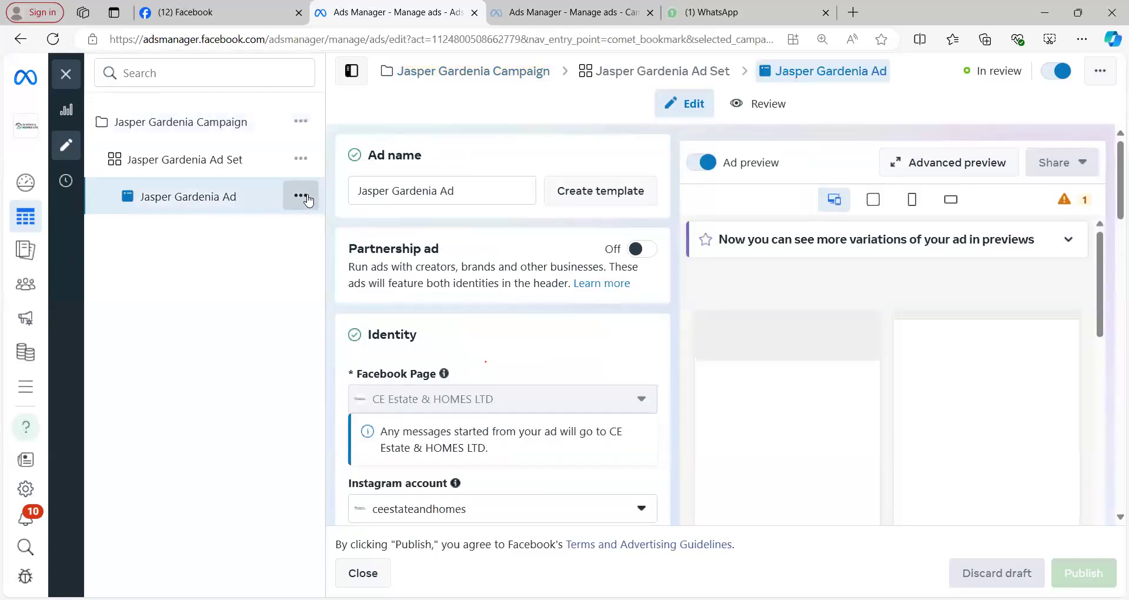
left_click(302, 196)
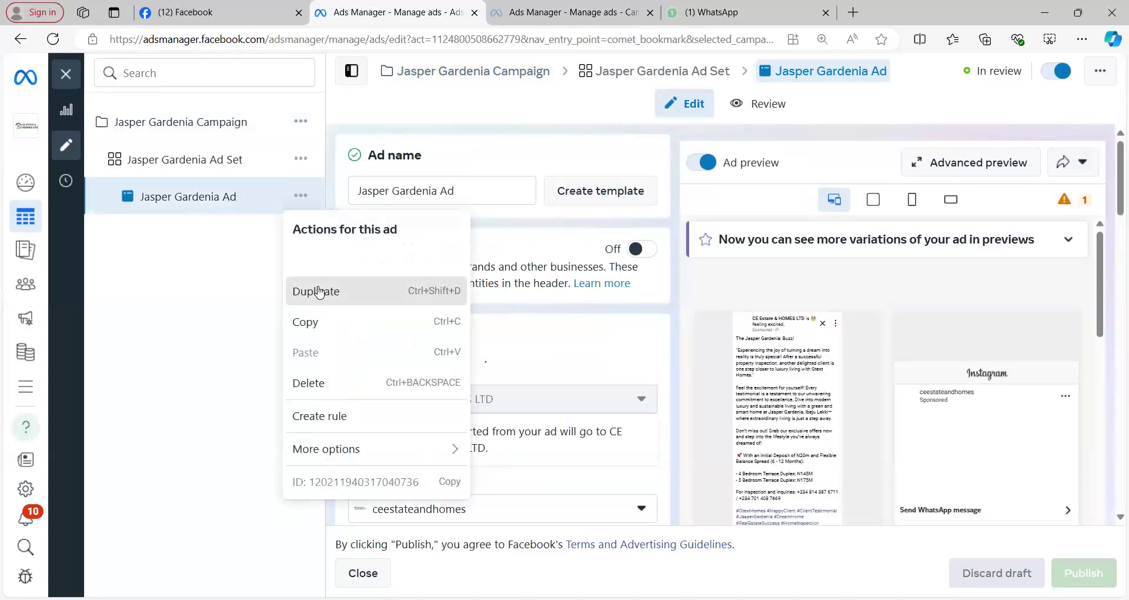
left_click(318, 290)
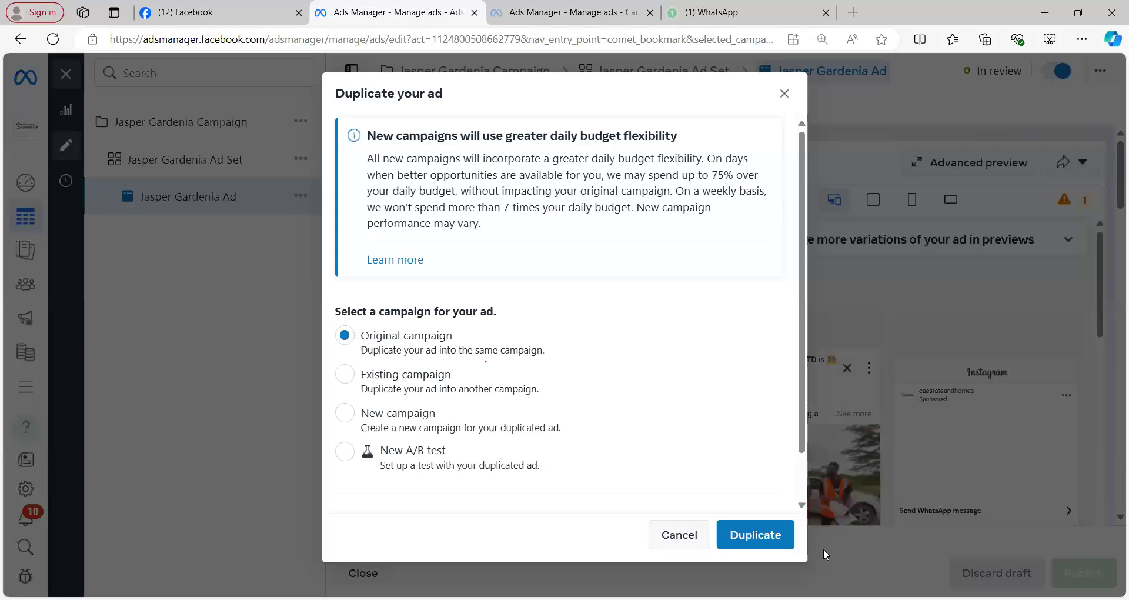
left_click(768, 536)
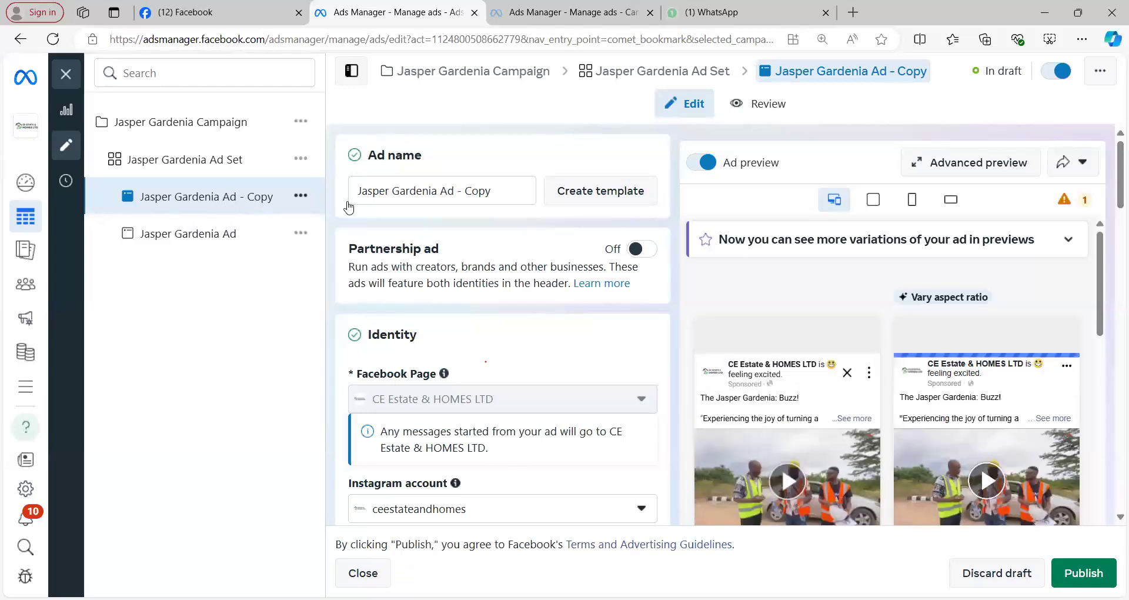
Rename the duplicated ad as Jasper Gardenia Ad - ABJ.
left_click(491, 191)
double_click(474, 192)
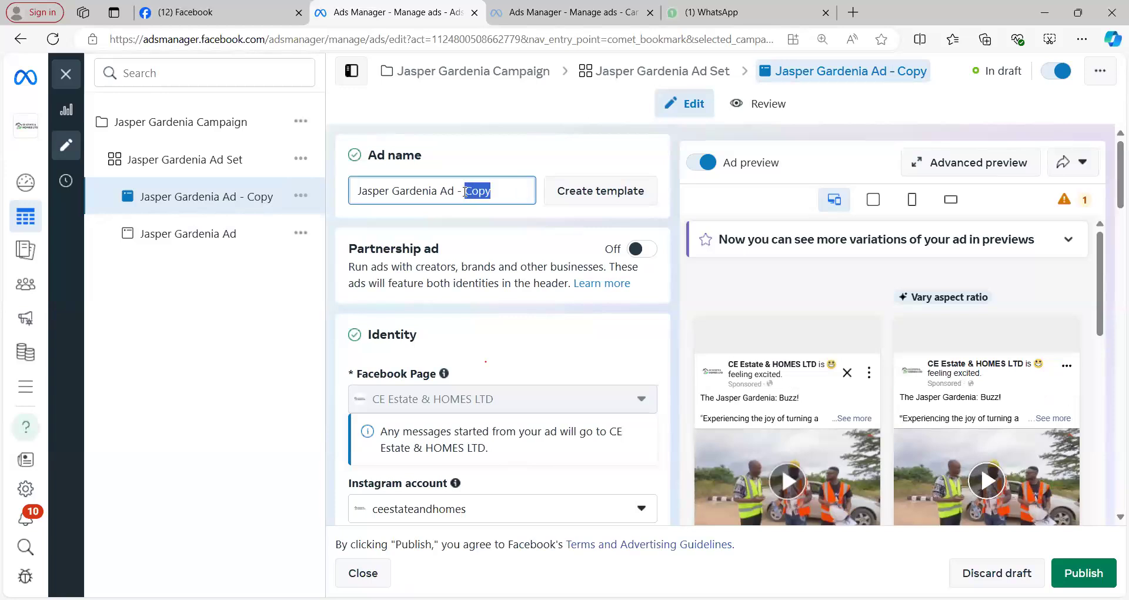
type("ABJ")
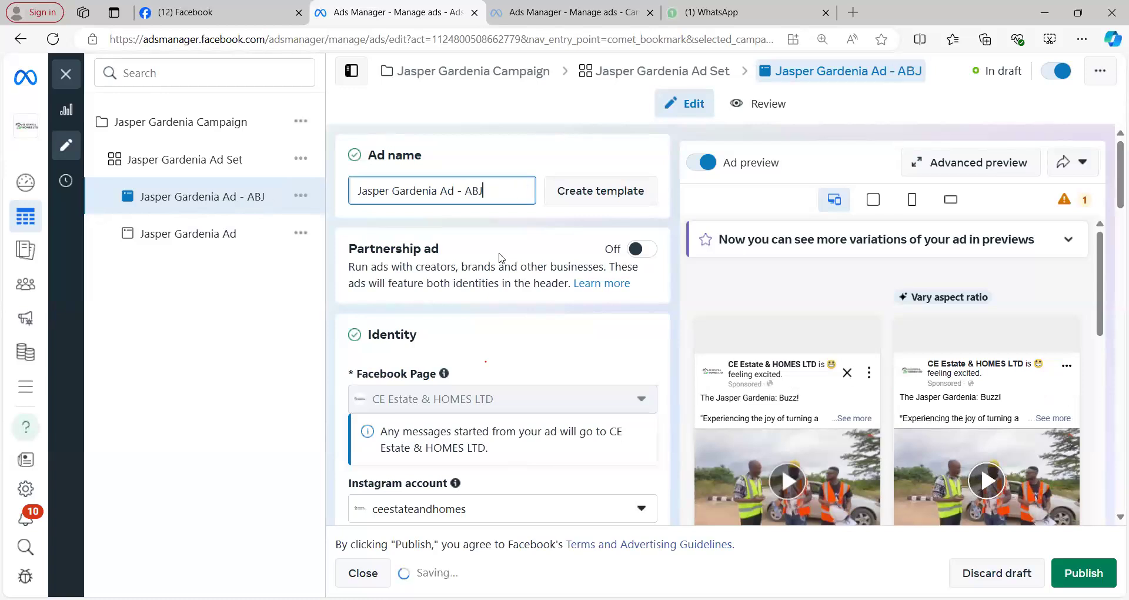
Change the duplicated ad's Facebook post to the Aug 24, 2024 video post "Plots of Land with C of O for Sale at AMEN Estate Phase 1".
scroll(587, 324, "down", 5)
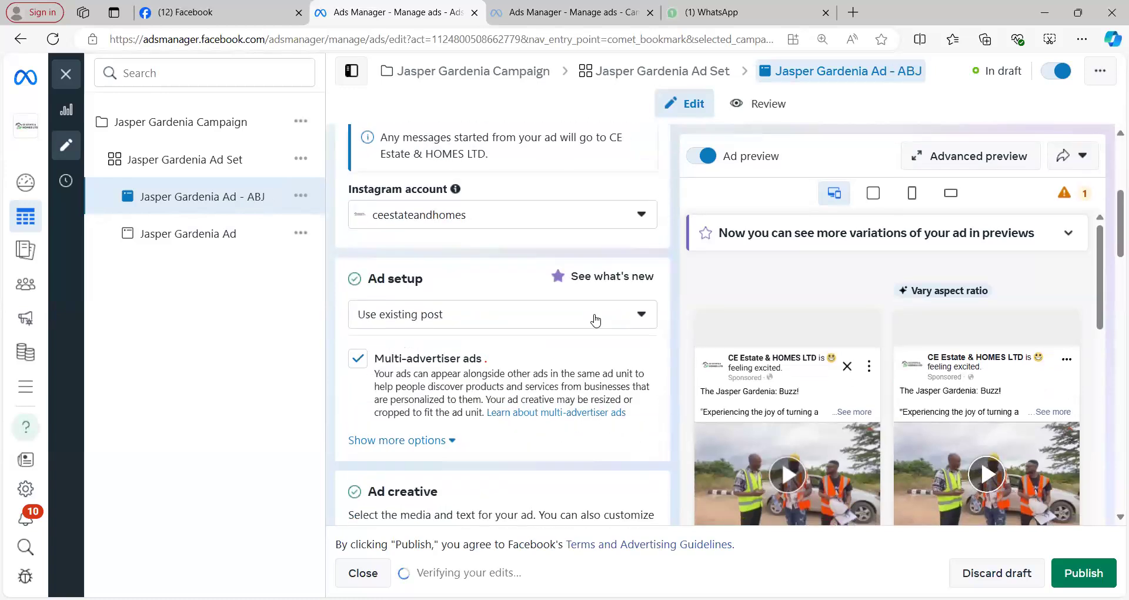
scroll(536, 385, "down", 3)
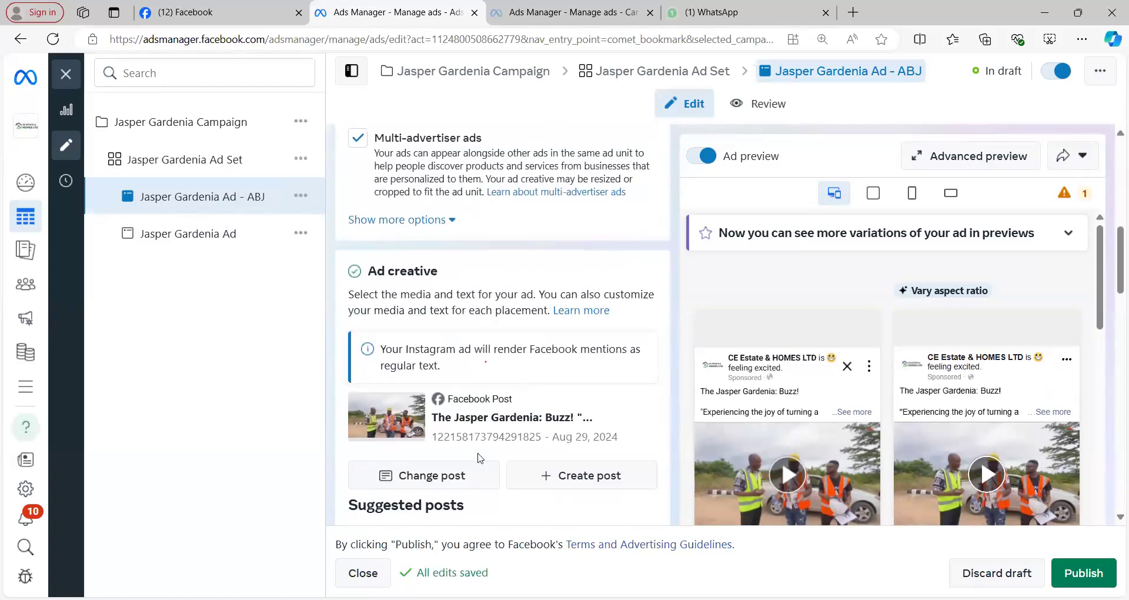
left_click(458, 478)
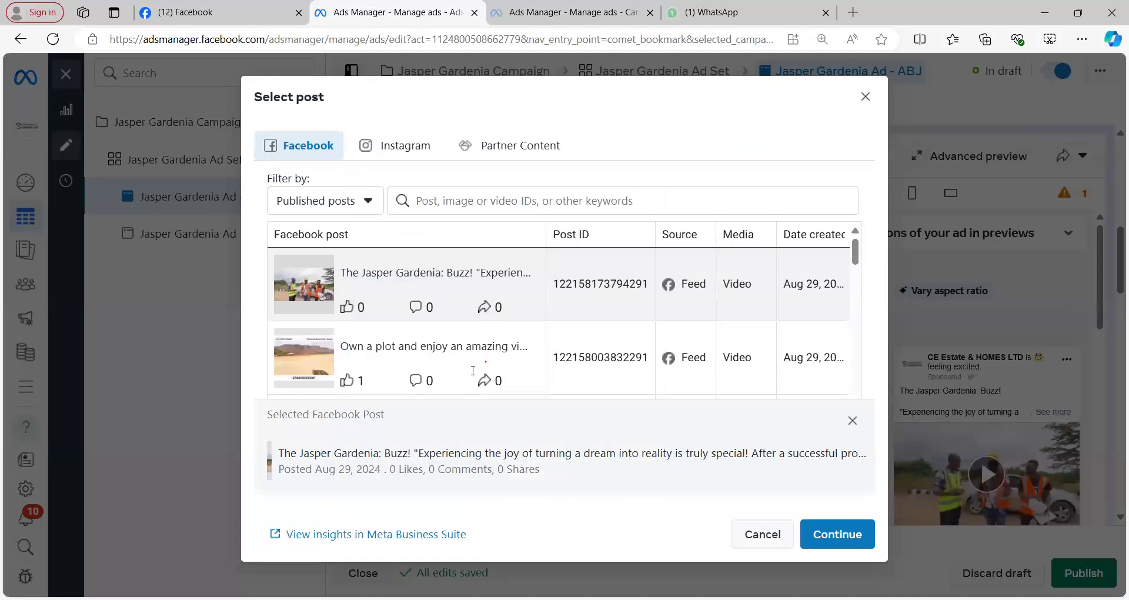
scroll(473, 371, "down", 2)
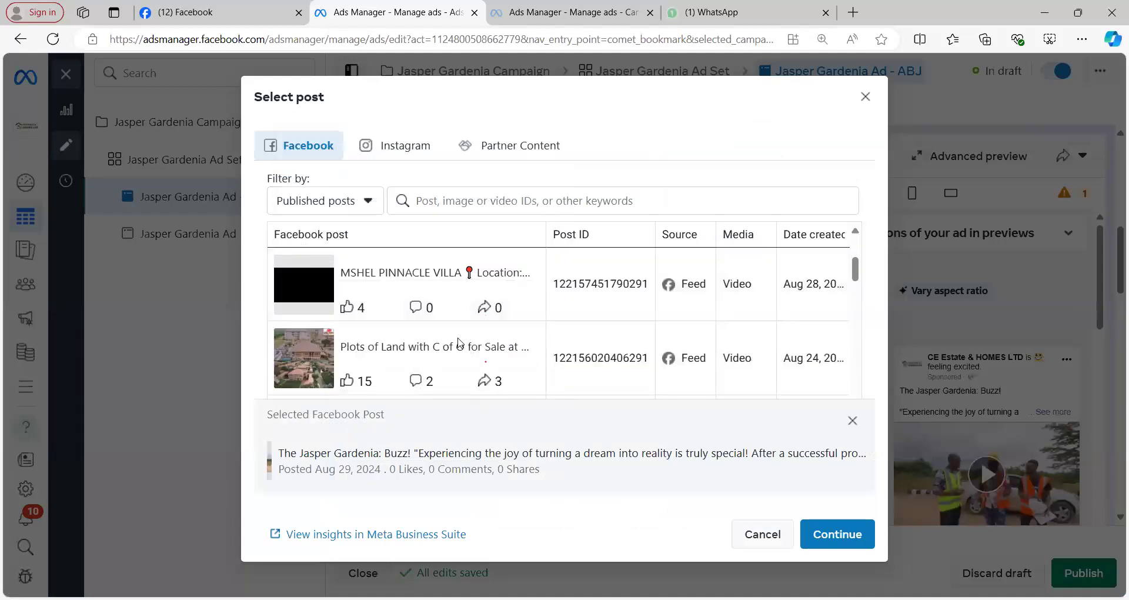
scroll(441, 294, "down", 1)
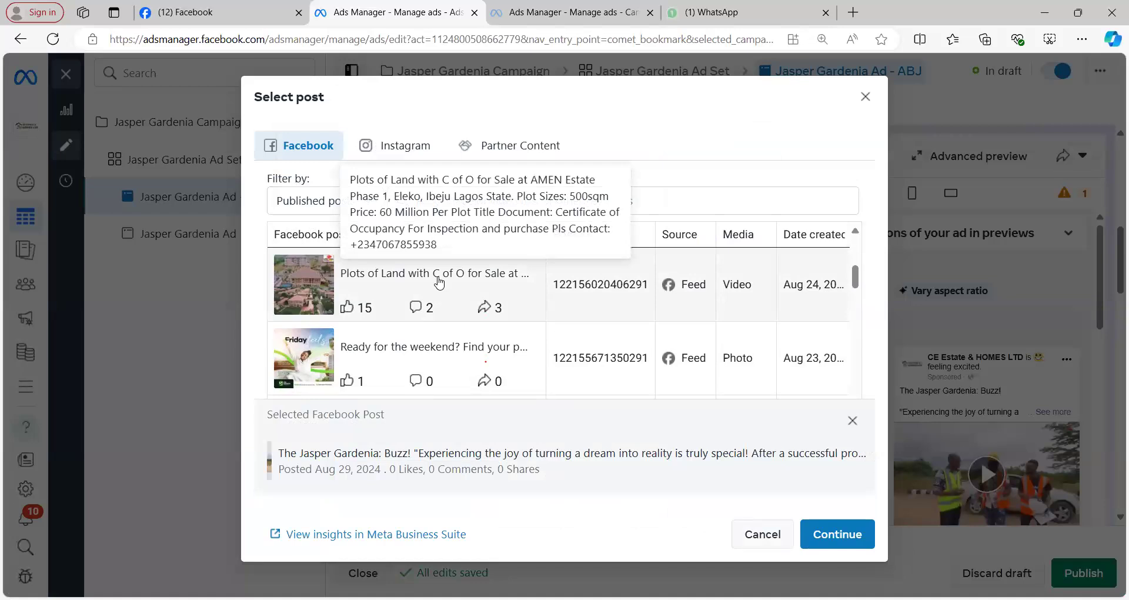
left_click(439, 283)
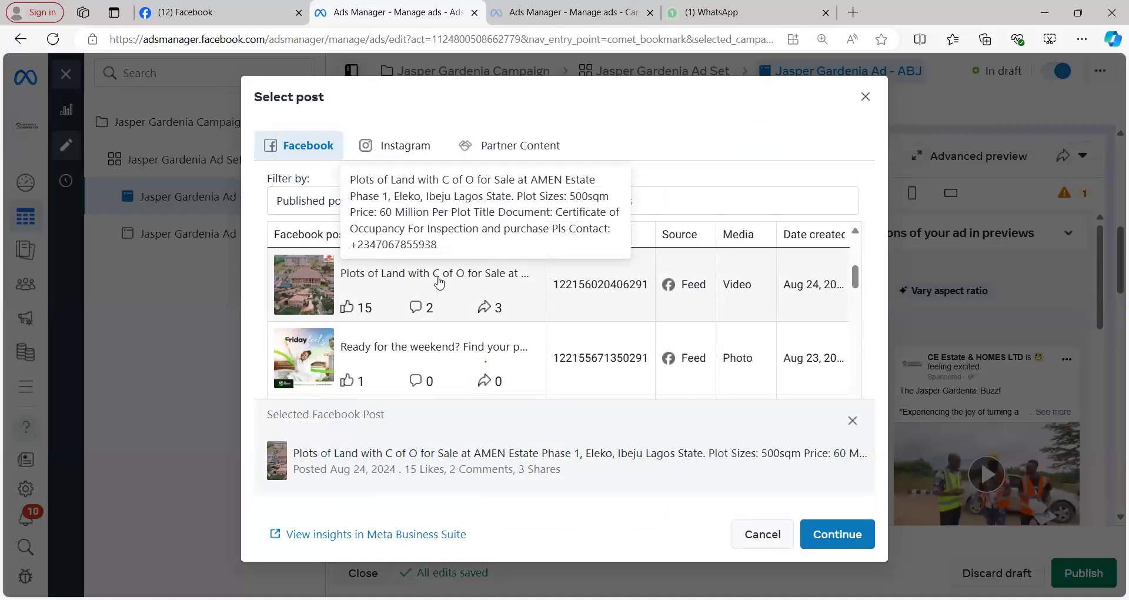
left_click(439, 283)
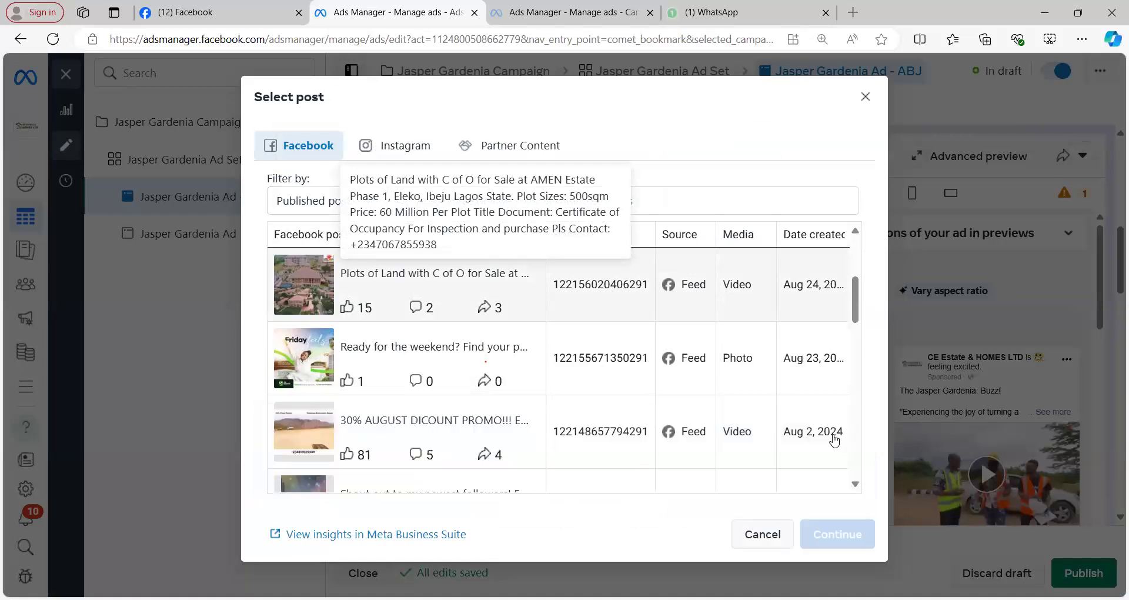
left_click(409, 282)
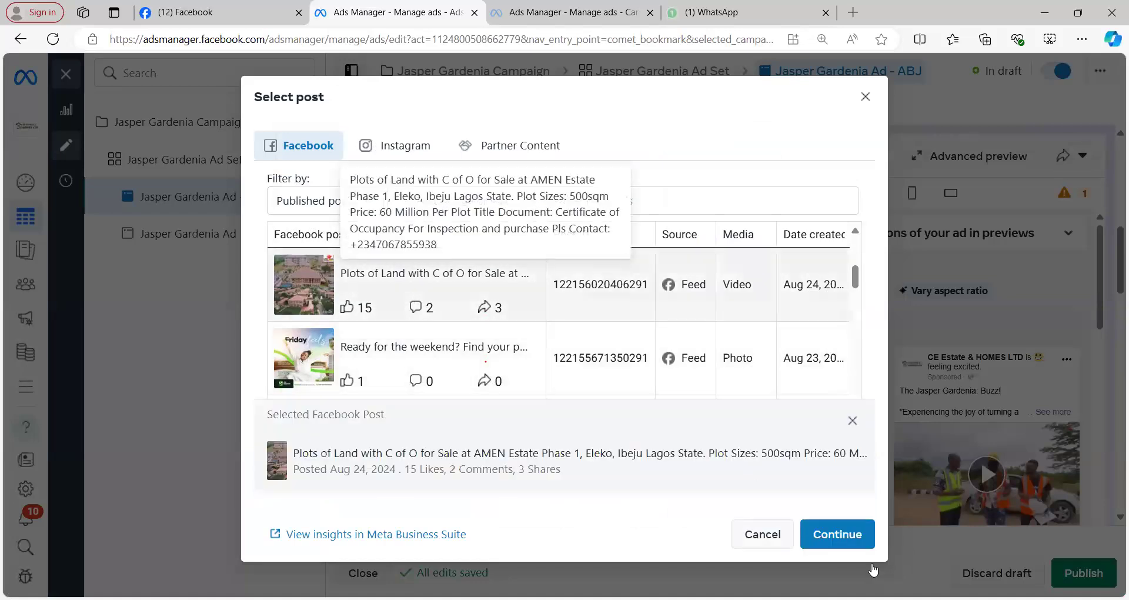
left_click(839, 537)
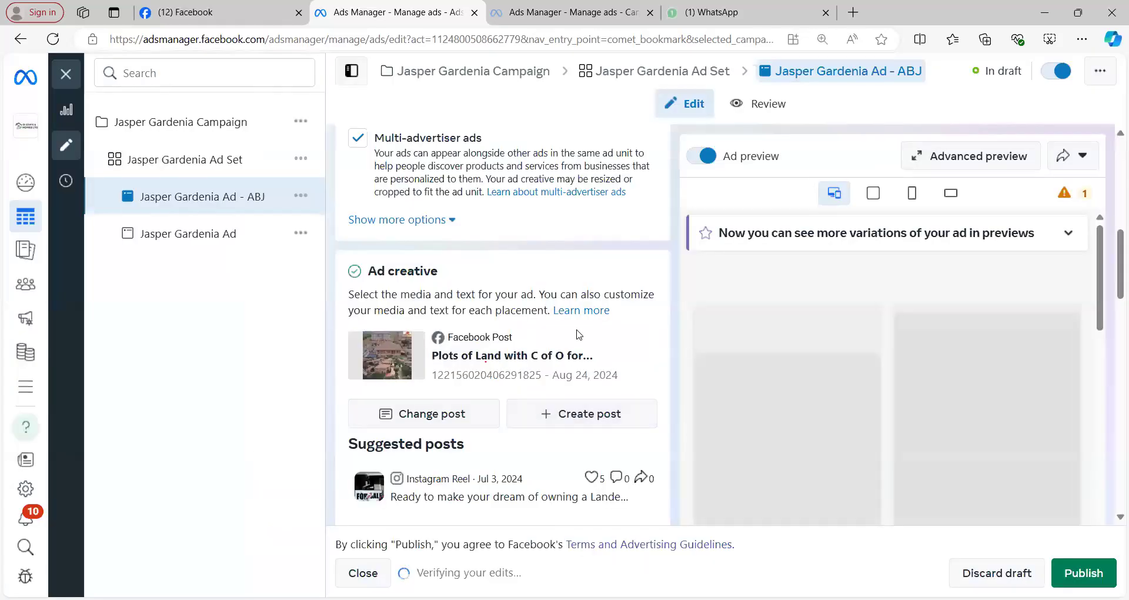
Rename the duplicated ad as Jasper Gardenia Ad - LAG 2.
scroll(579, 334, "up", 10)
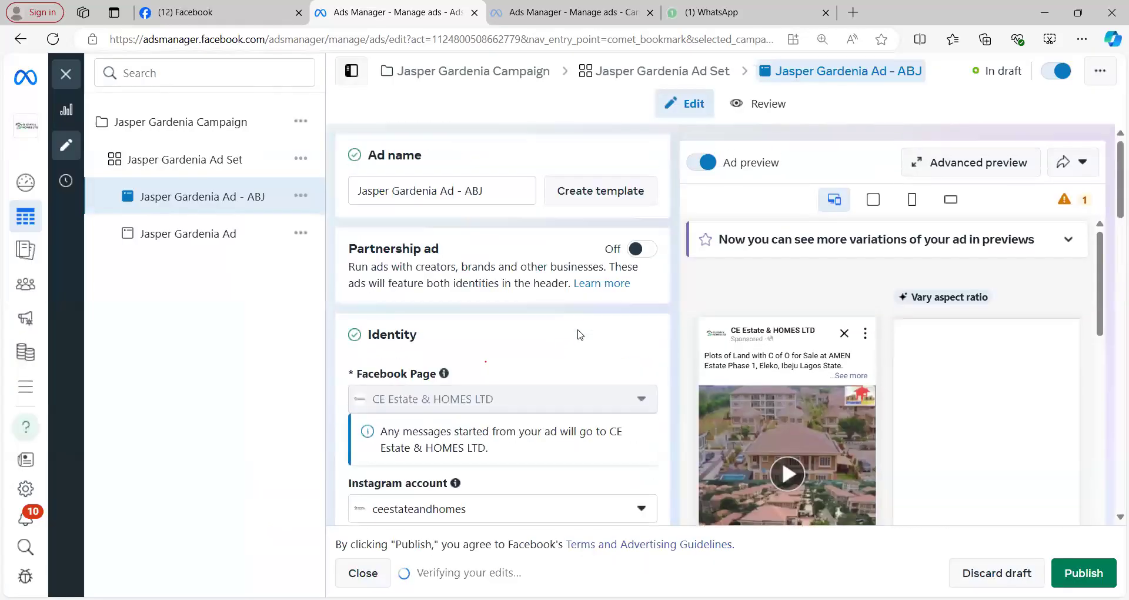
left_click(483, 190)
key("BackSpace")
key("BackSpace")
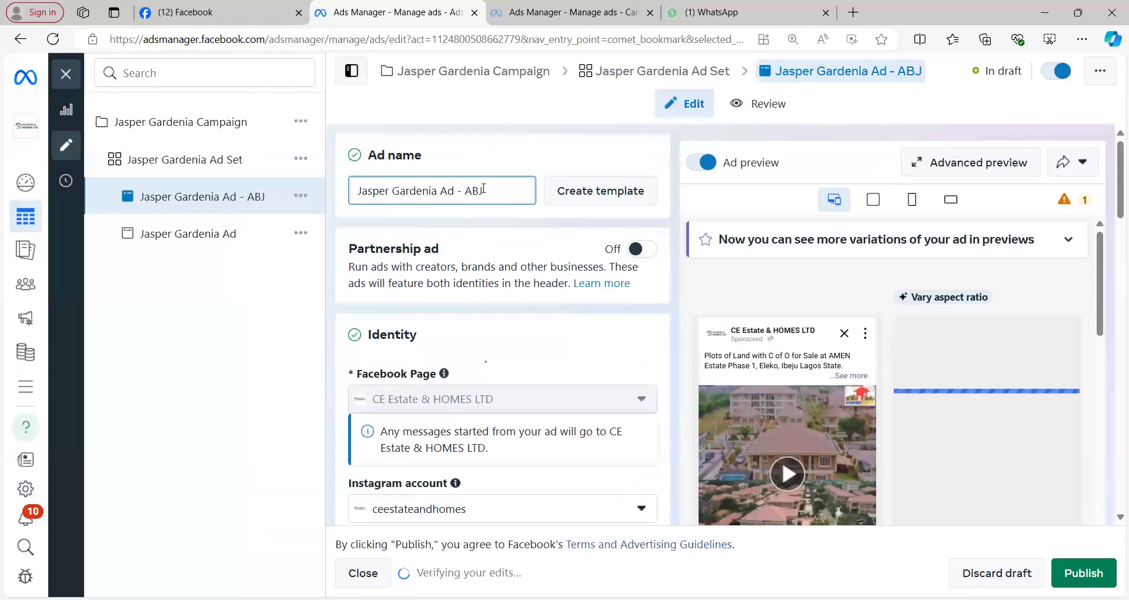
key("BackSpace")
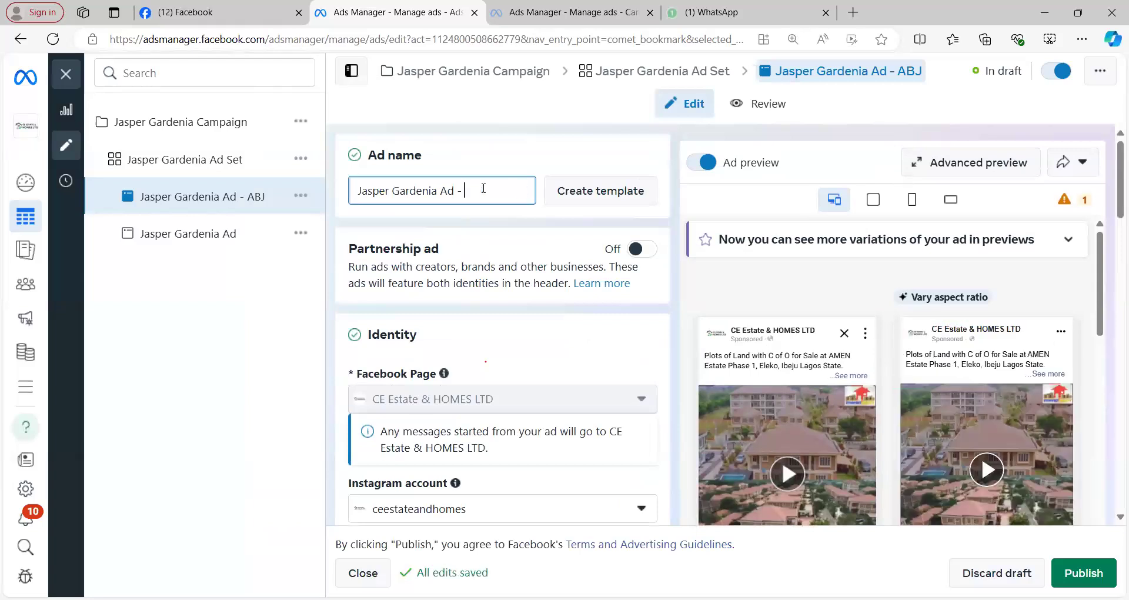
type("LAG 2")
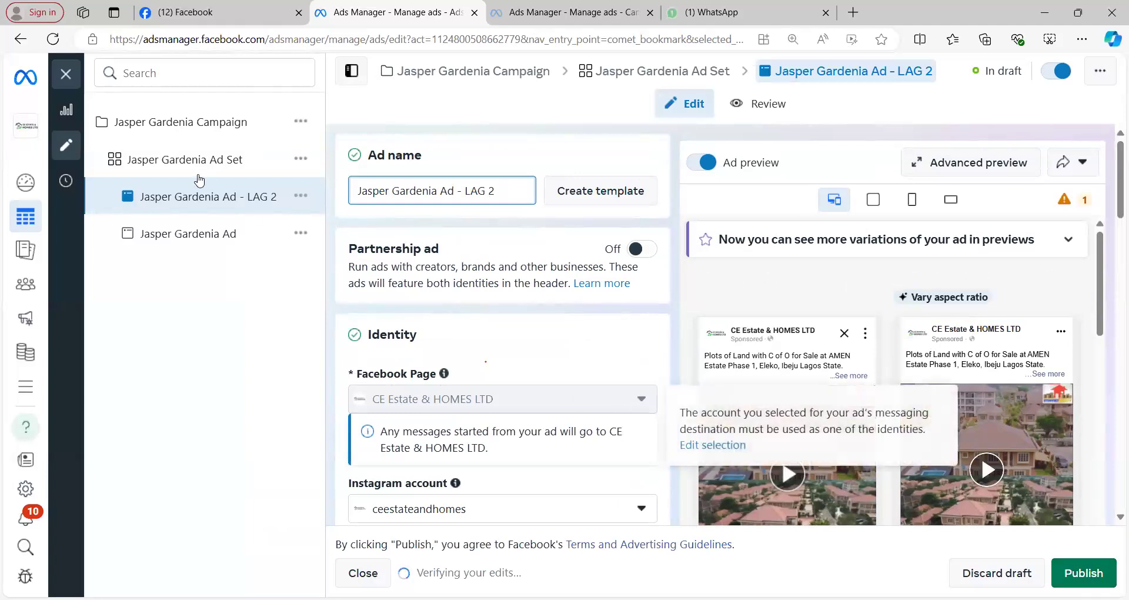
Turn on Advantage campaign budget for the Jasper Gardenia Campaign with a daily budget of ₦5,000 and publish the change.
left_click(199, 130)
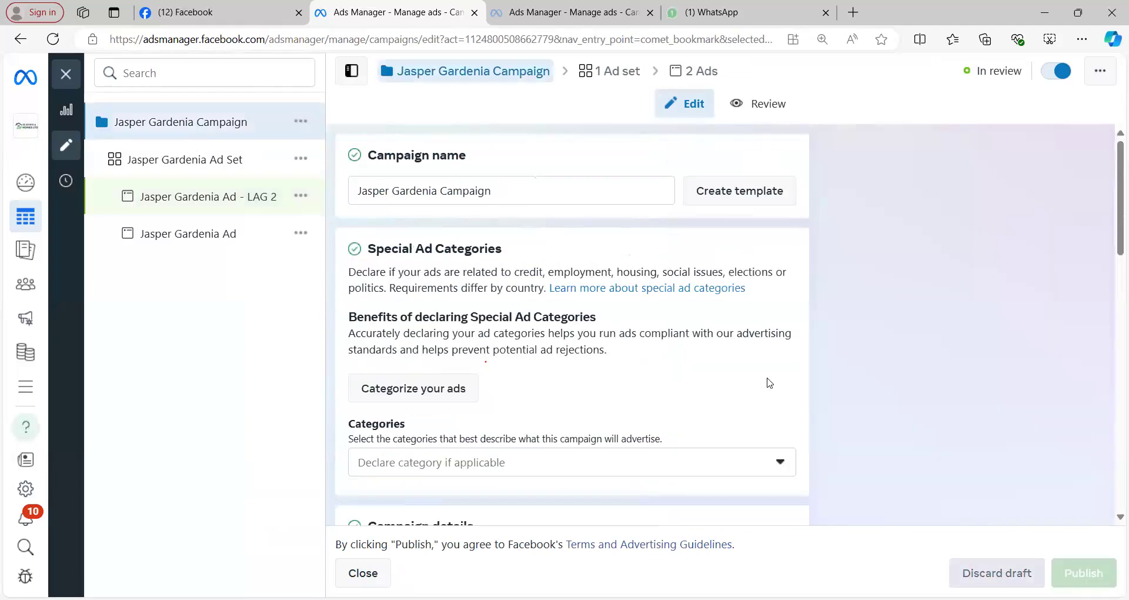
scroll(764, 381, "down", 10)
left_click(782, 333)
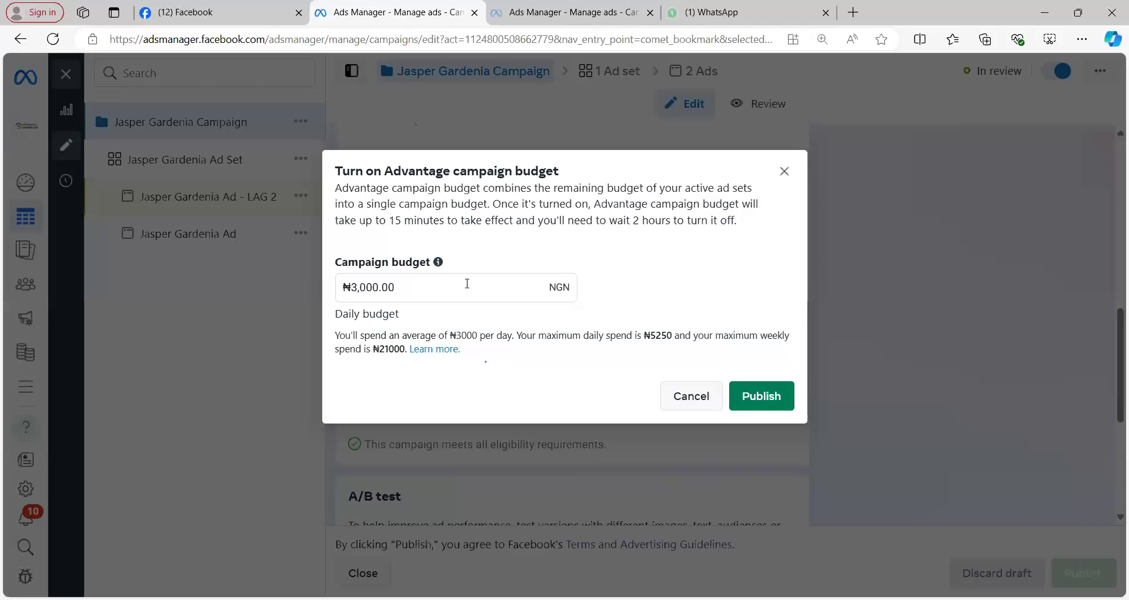
left_click(467, 283)
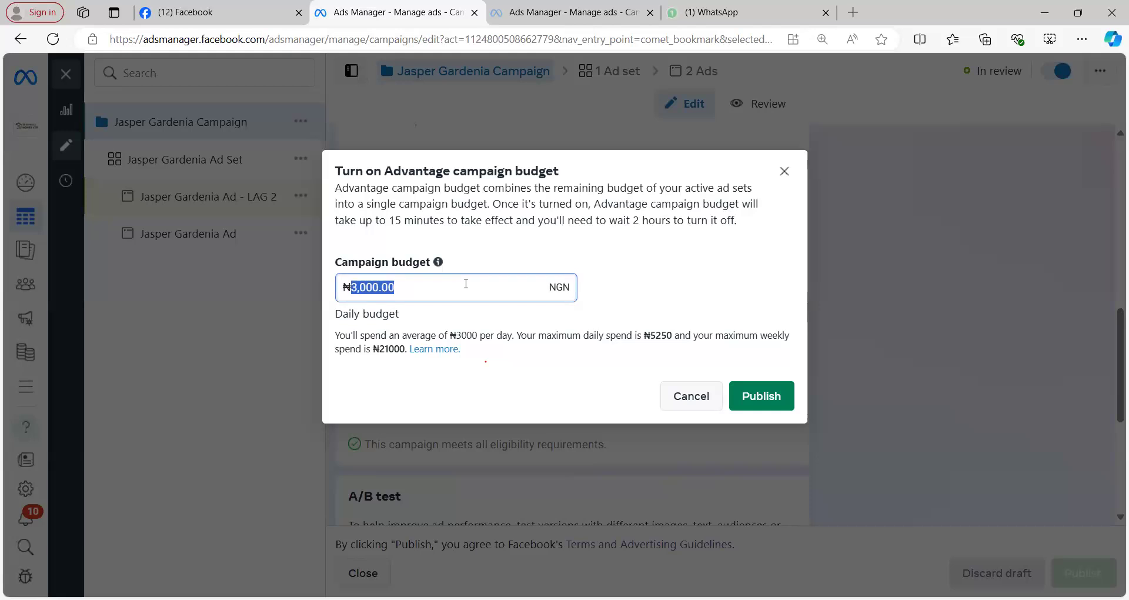
type("5000")
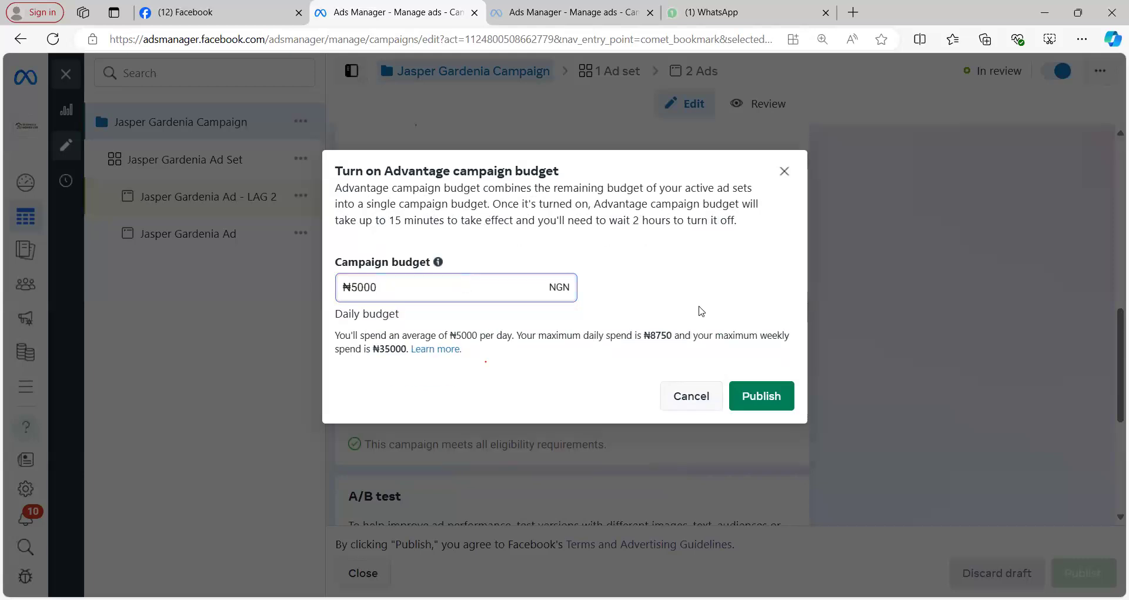
left_click(778, 400)
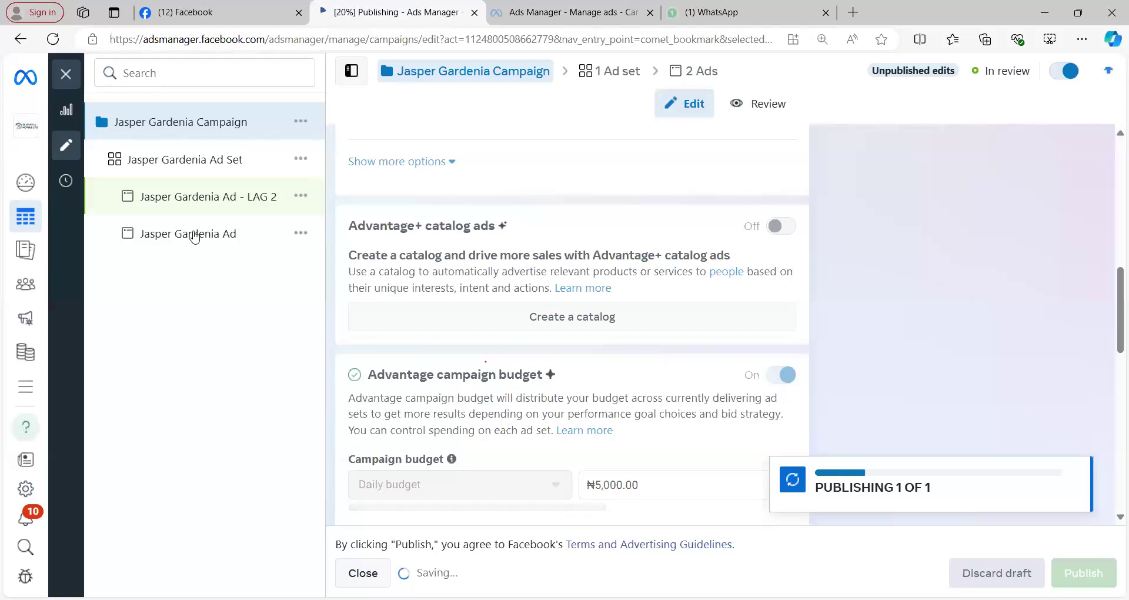
Publish the Jasper Gardenia Ad - LAG 2 draft and dismiss the notifications.
left_click(213, 201)
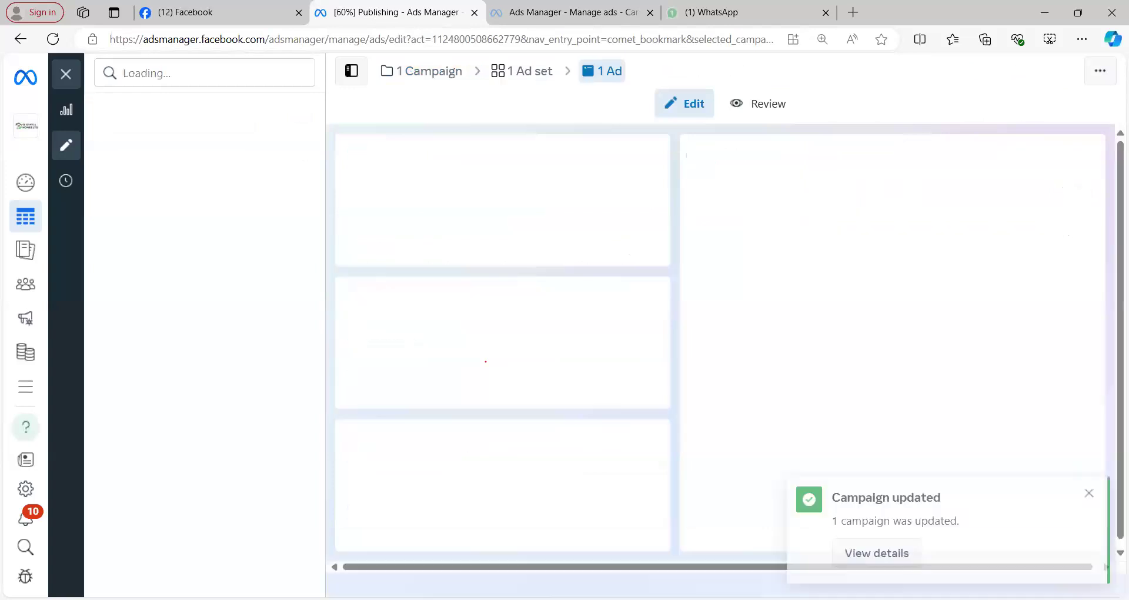
left_click(1089, 492)
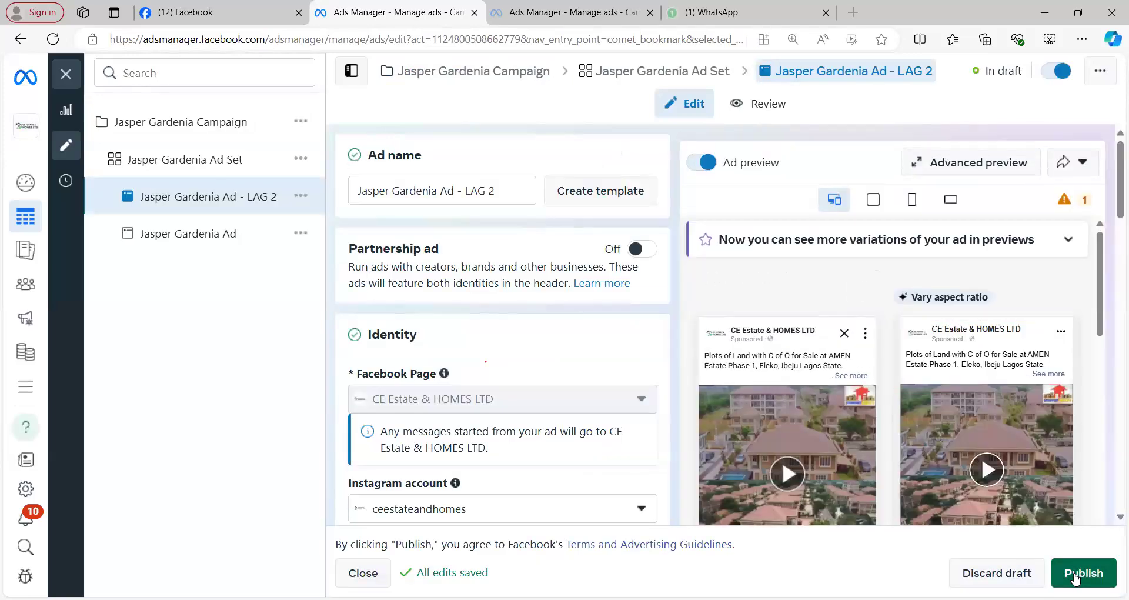
left_click(1075, 579)
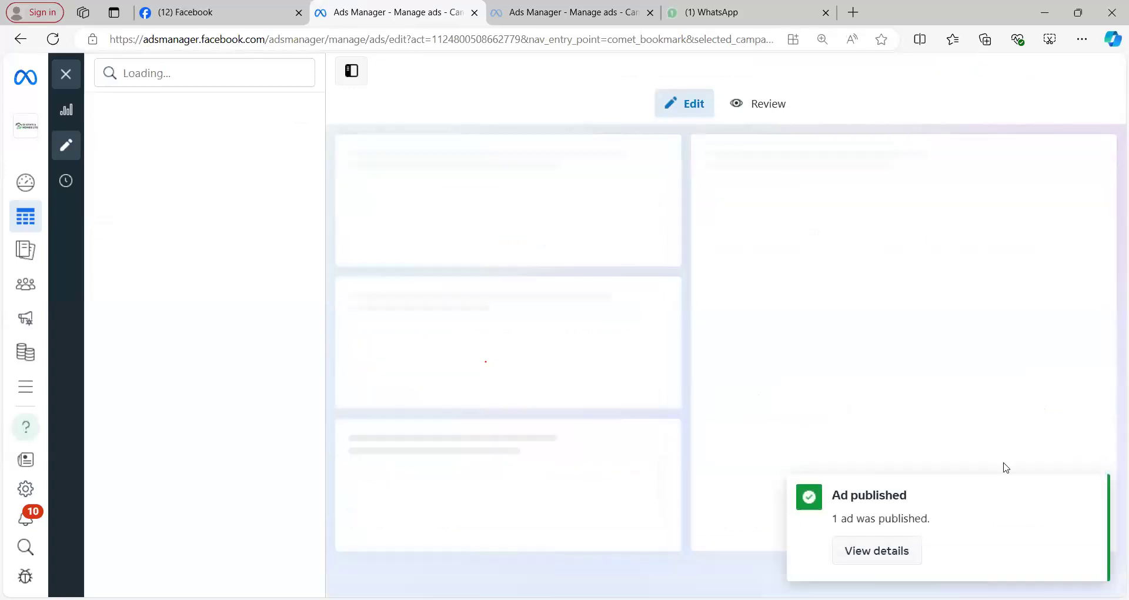
left_click(1090, 494)
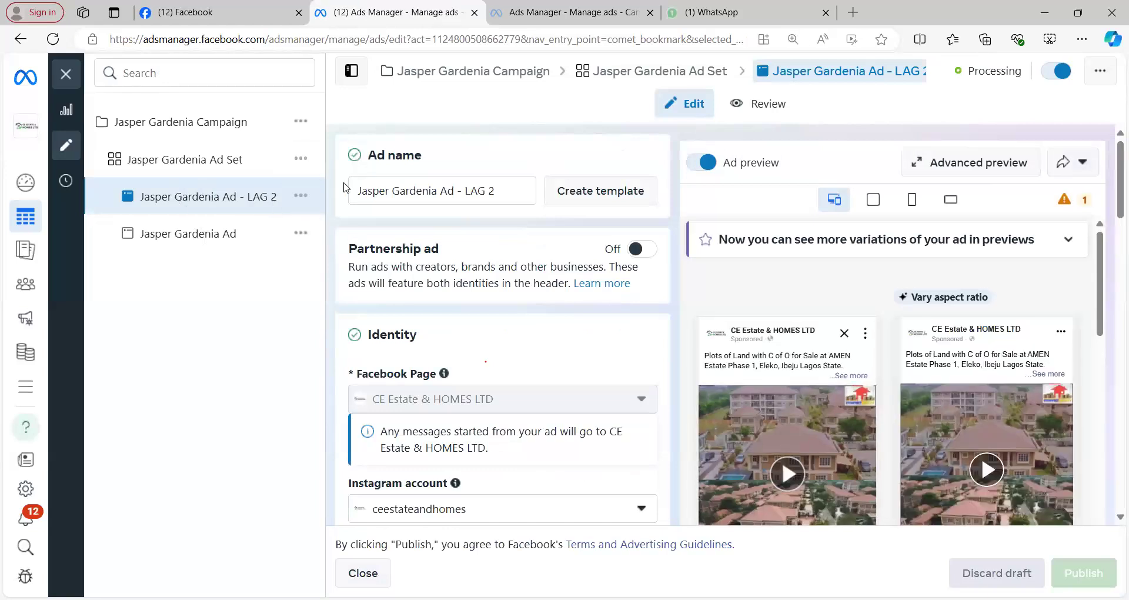
Delete the Jasper Gardenia Ad - LAG 2 ad from its ad set, confirm the deletion and dismiss the notification.
mouse_move(763, 370)
scroll(552, 346, "down", 5)
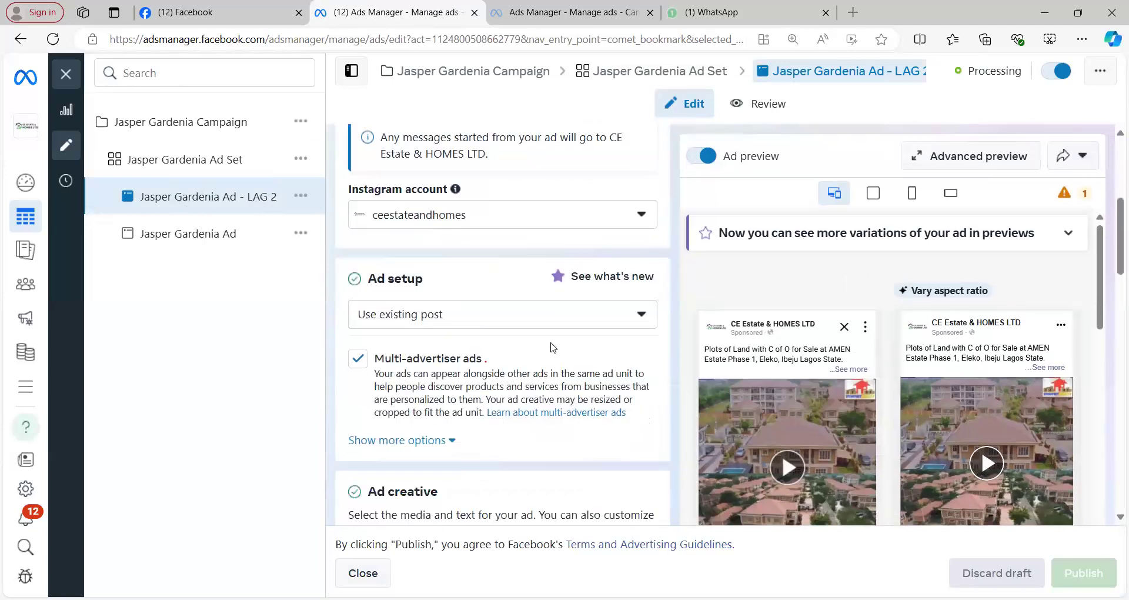
scroll(552, 347, "down", 4)
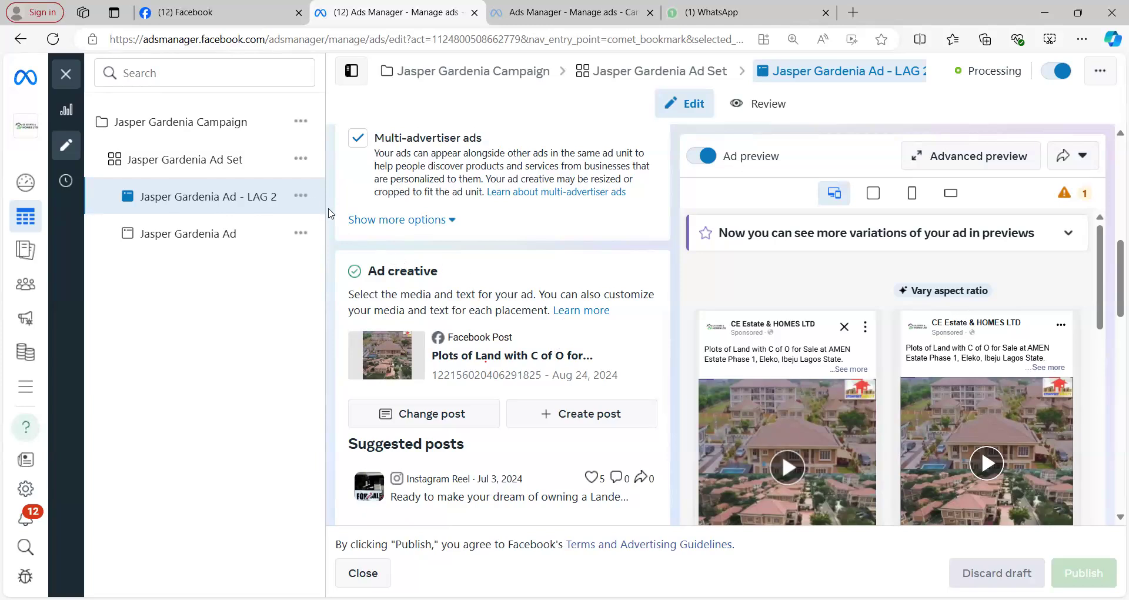
left_click(306, 195)
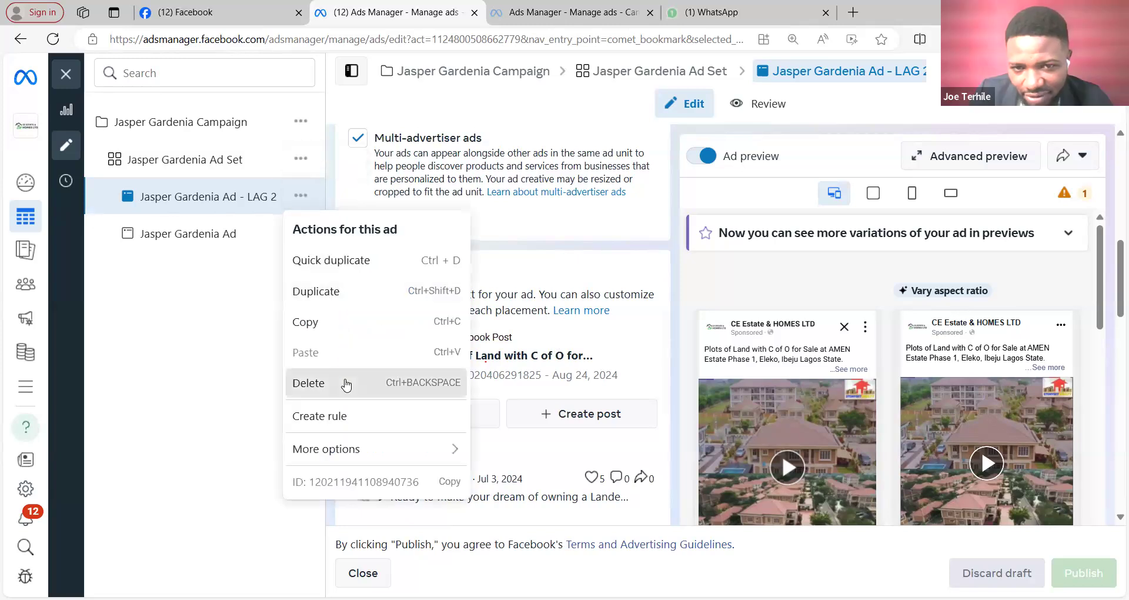
left_click(346, 383)
left_click(684, 281)
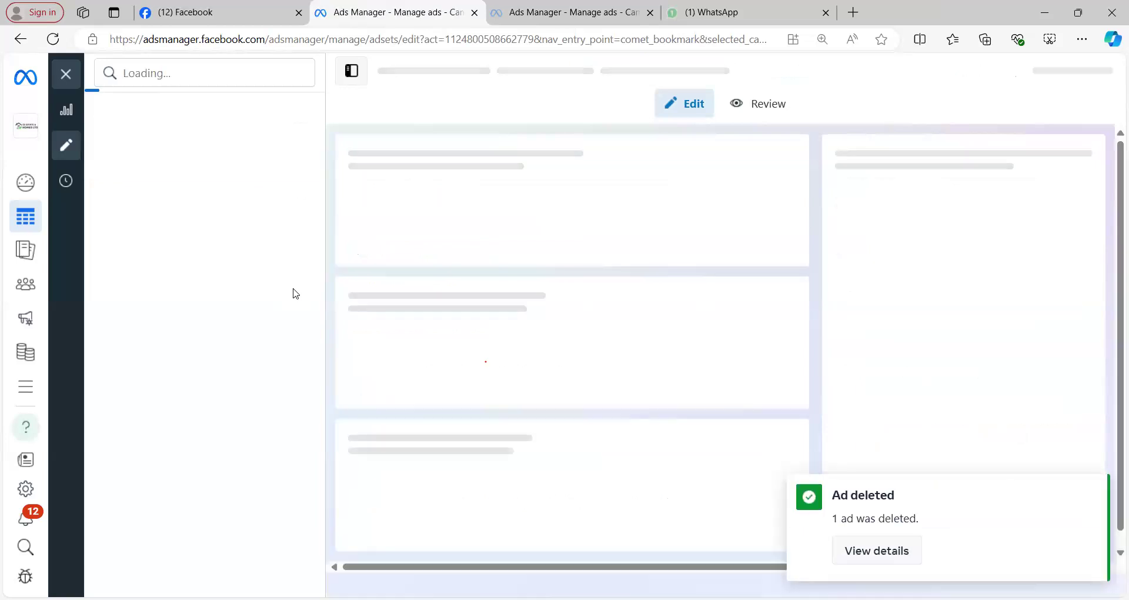
left_click(1083, 497)
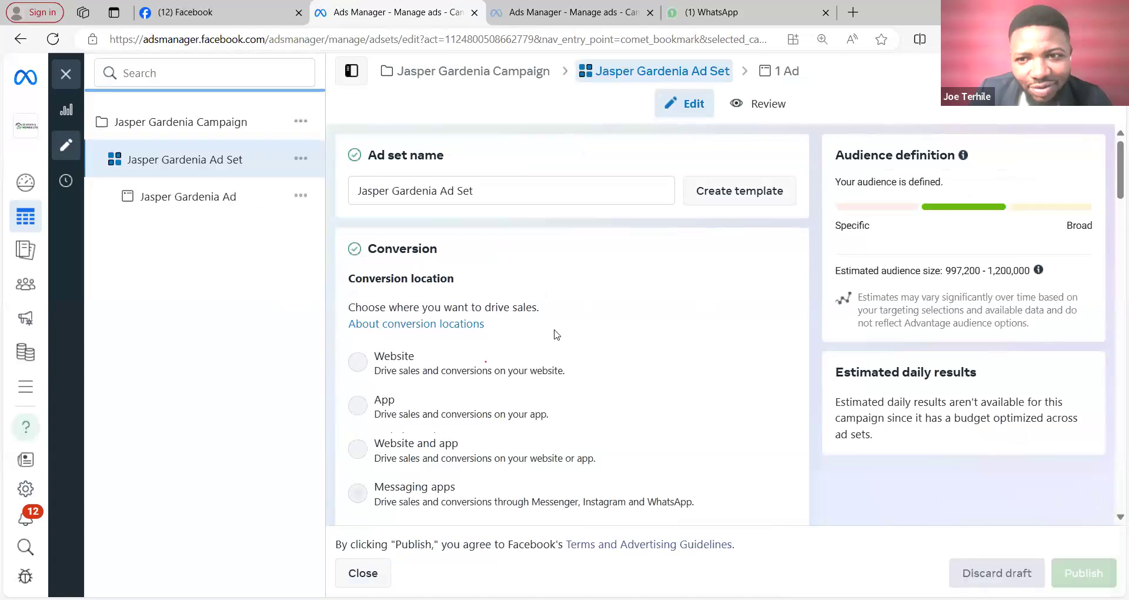
Set the Jasper Gardenia Campaign's daily budget to ₦3,000 and close the editor without publishing the draft.
left_click(169, 125)
scroll(781, 373, "down", 3)
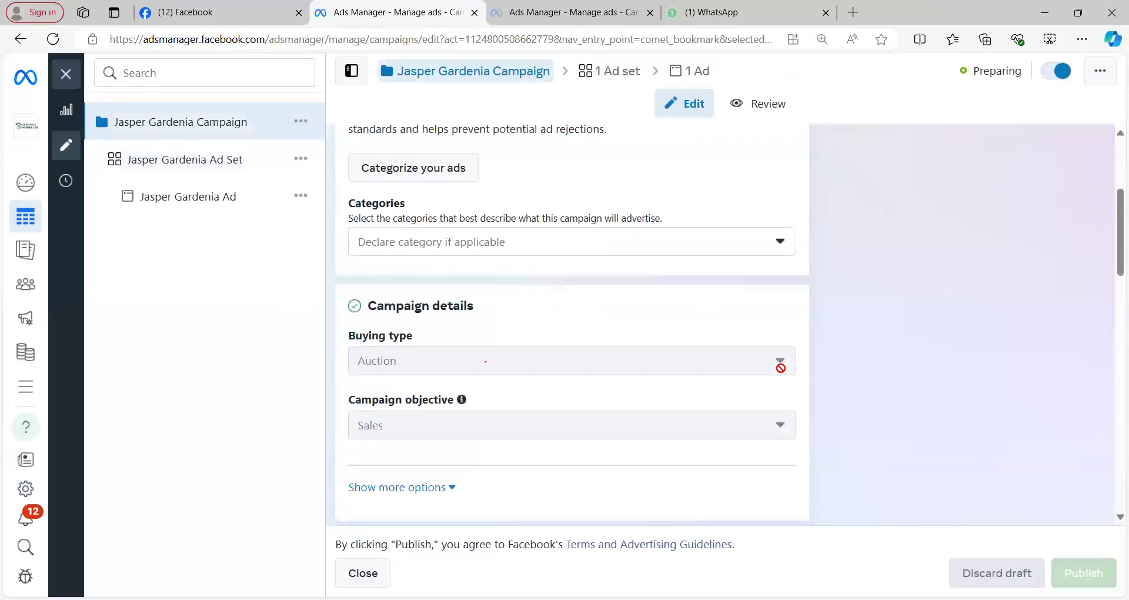
scroll(813, 435, "down", 3)
scroll(805, 454, "down", 3)
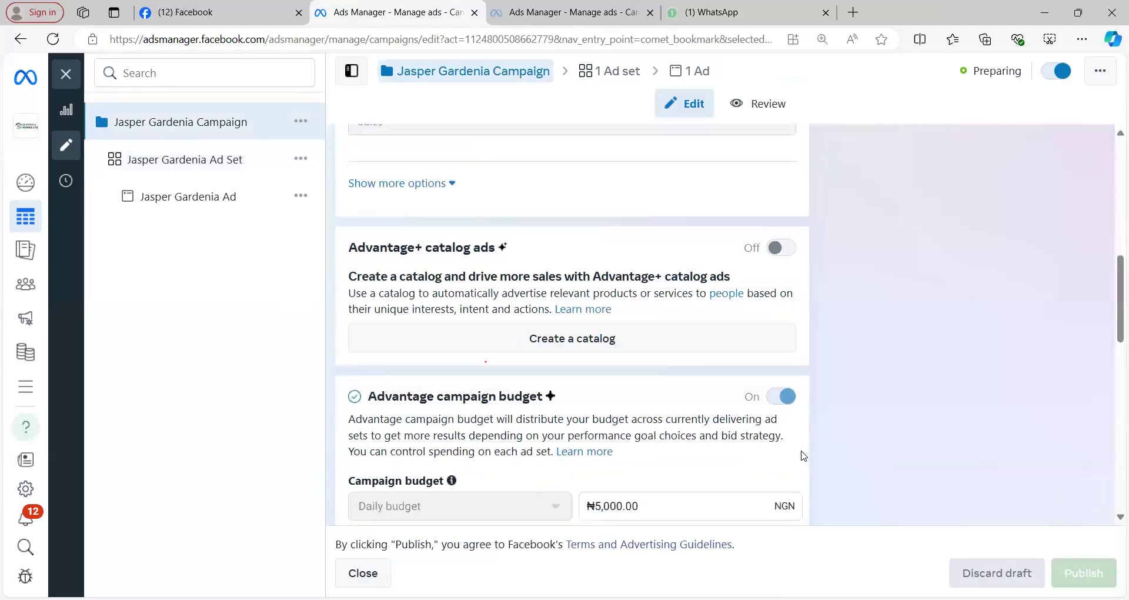
mouse_move(790, 340)
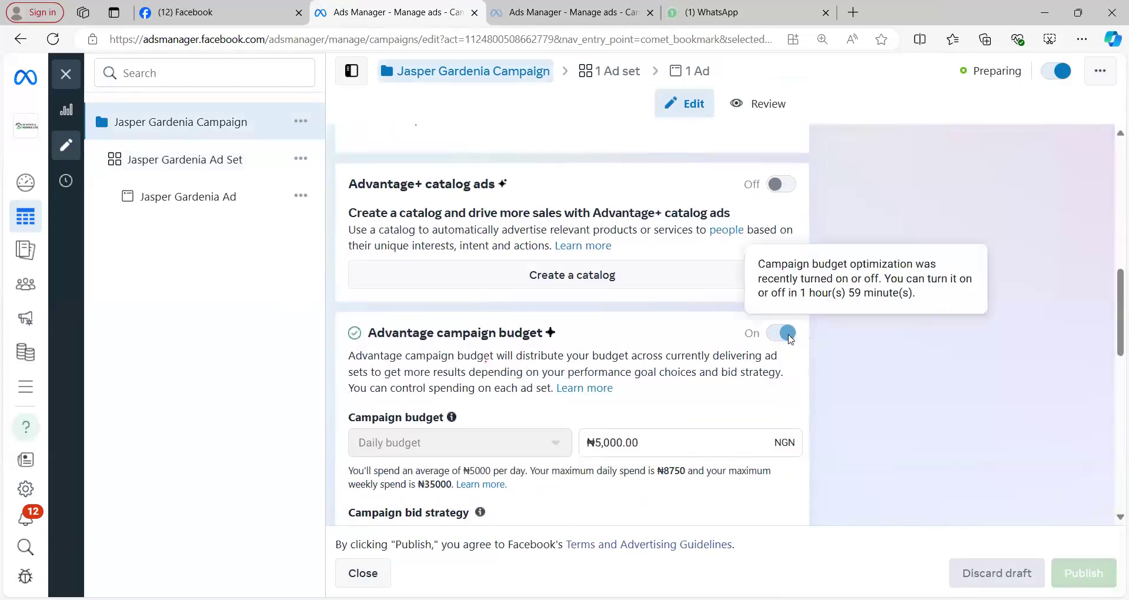
left_click(601, 447)
key("BackSpace")
type("3")
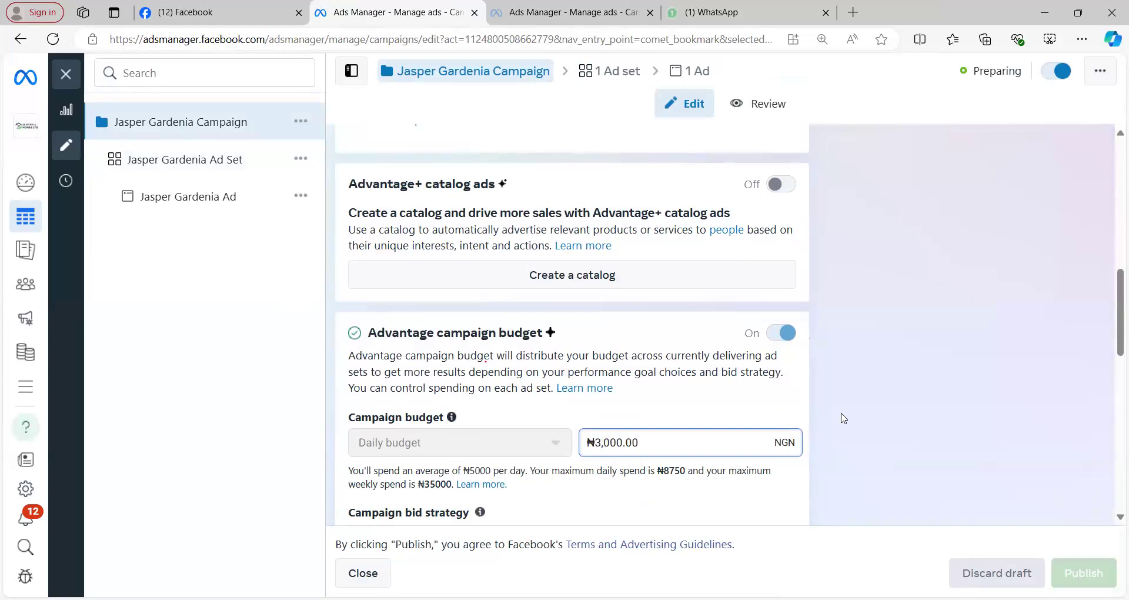
left_click(69, 82)
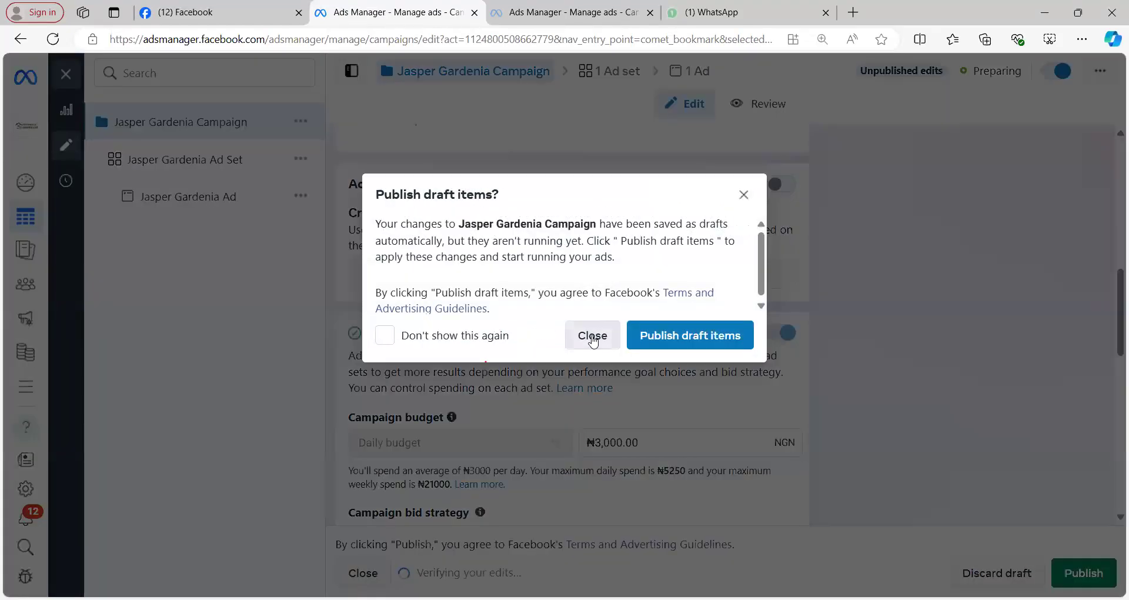
left_click(592, 338)
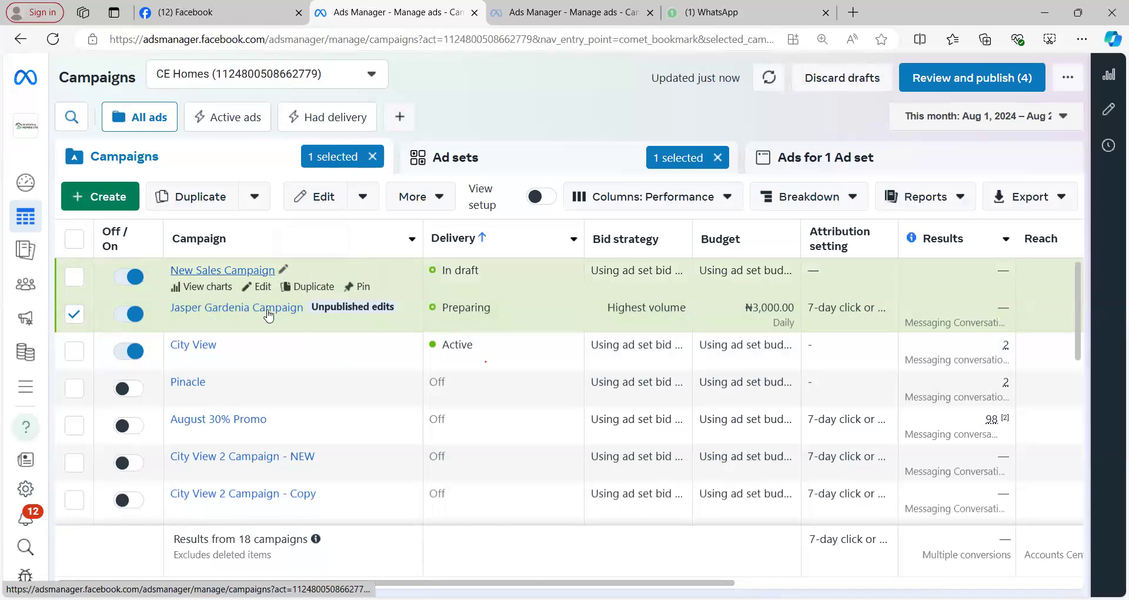
Open the Jasper Gardenia Ad Set for editing and switch its placements from Advantage+ to Manual placements.
left_click(250, 327)
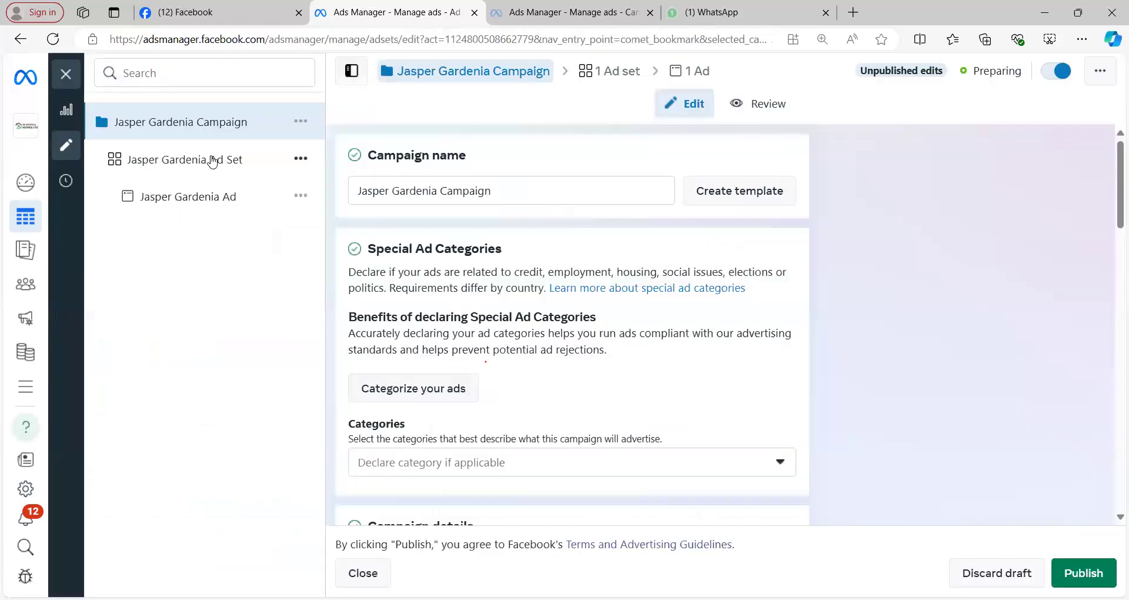
left_click(213, 162)
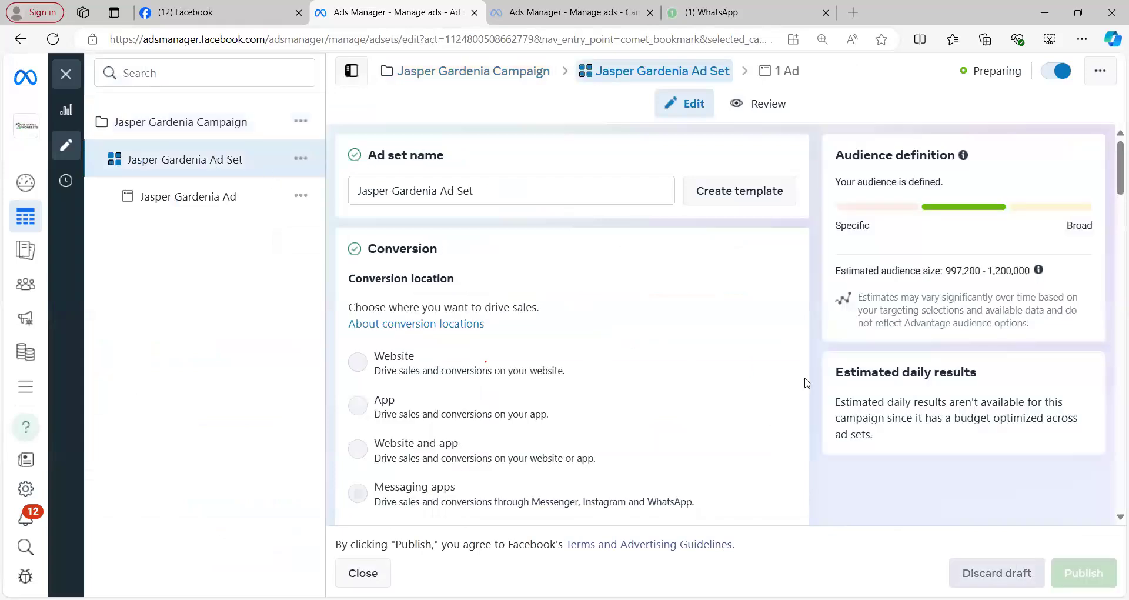
scroll(806, 382, "down", 3)
scroll(806, 381, "down", 8)
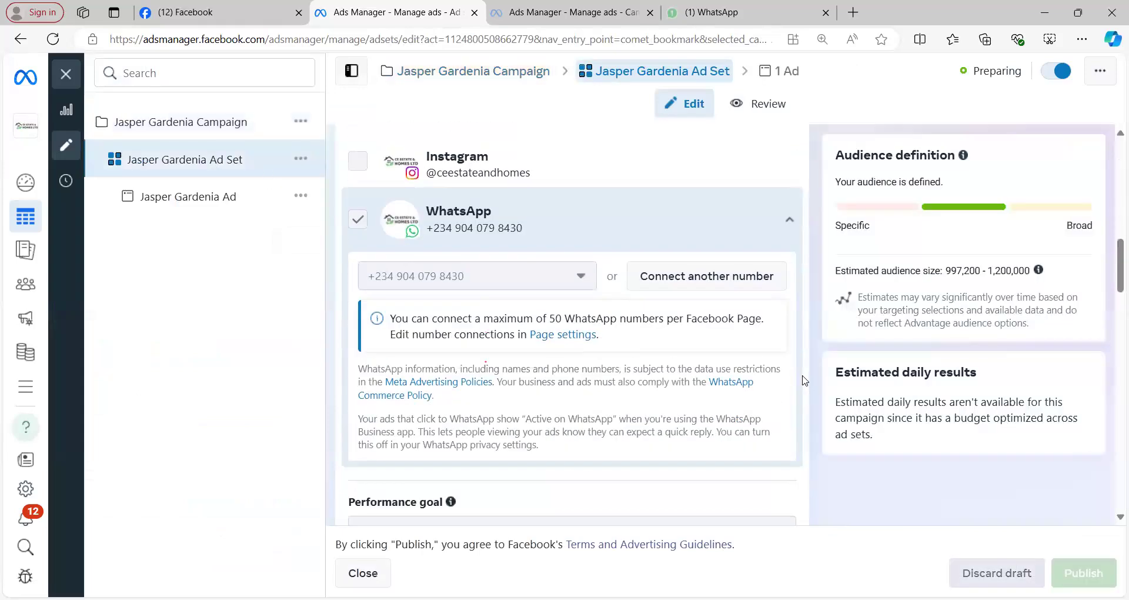
scroll(805, 379, "down", 8)
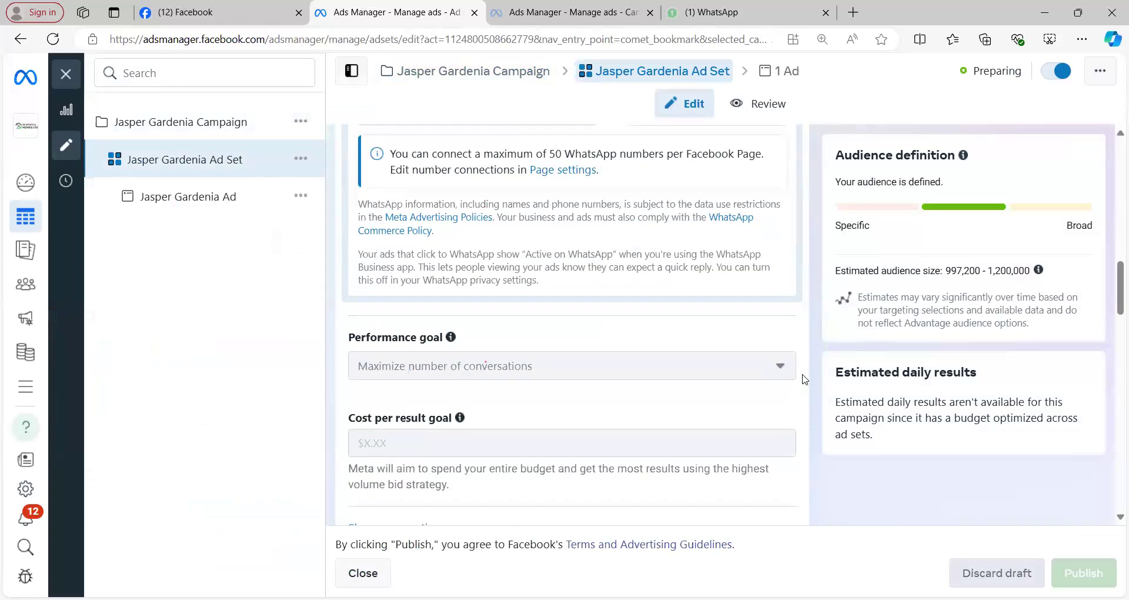
scroll(805, 380, "down", 5)
scroll(804, 380, "down", 6)
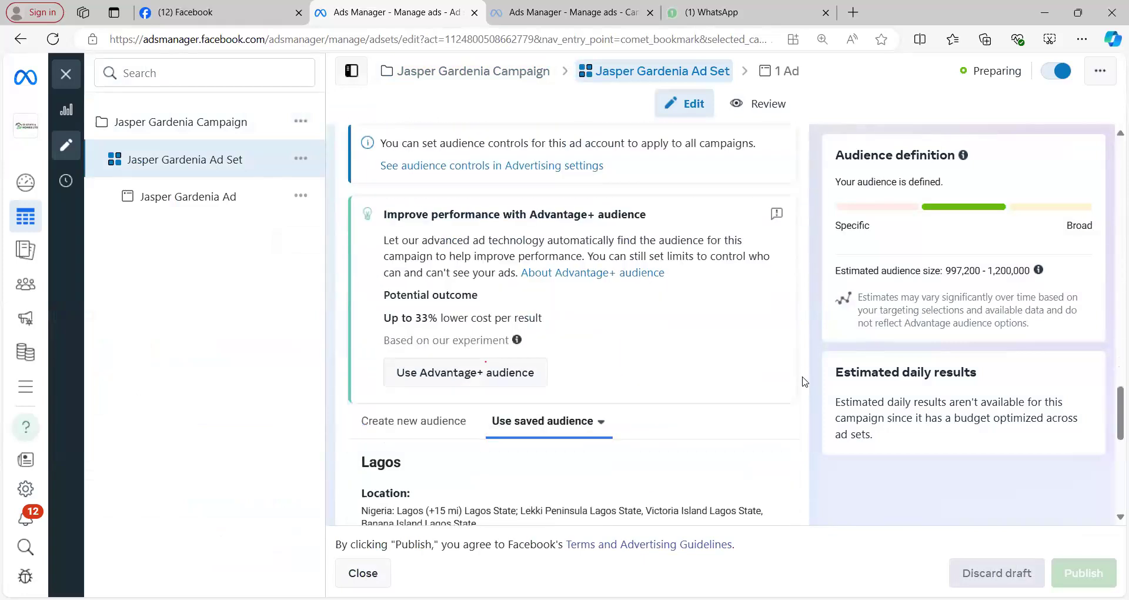
scroll(805, 381, "down", 5)
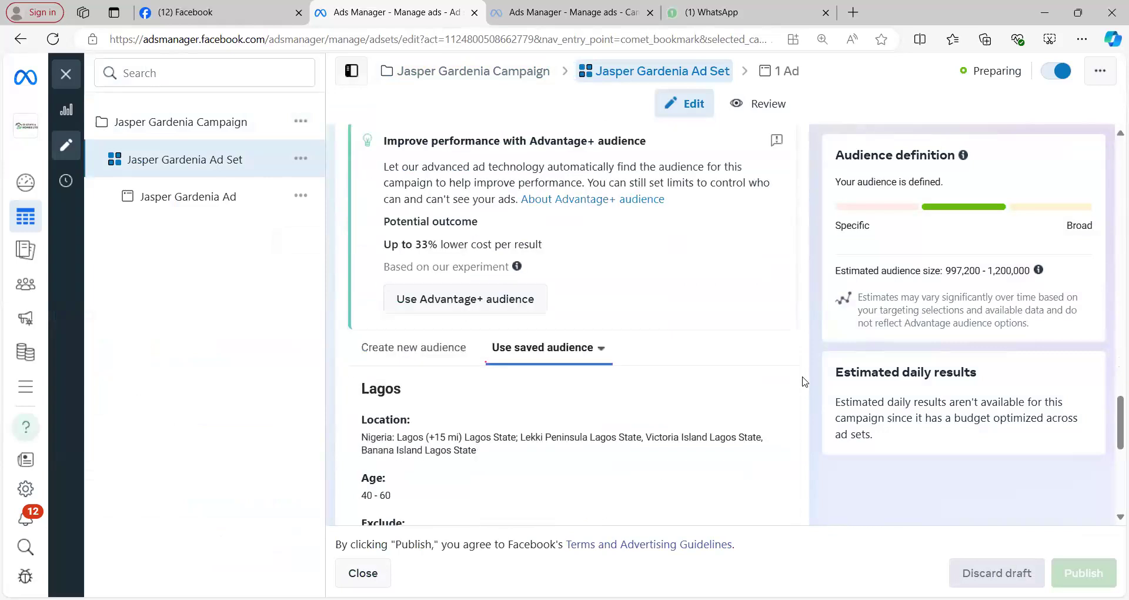
scroll(806, 381, "down", 4)
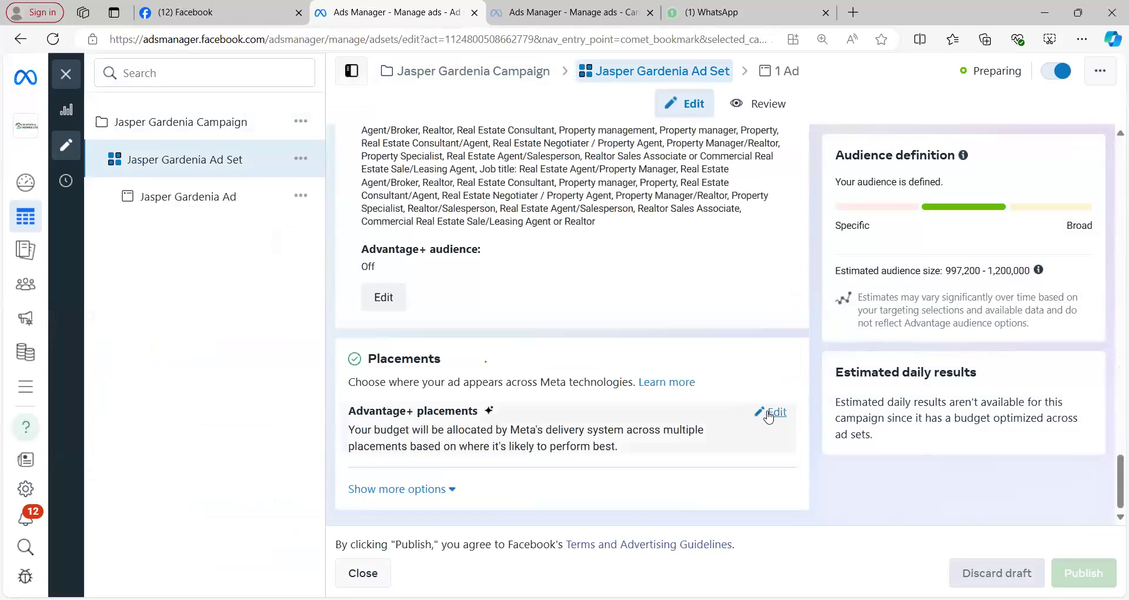
left_click(377, 488)
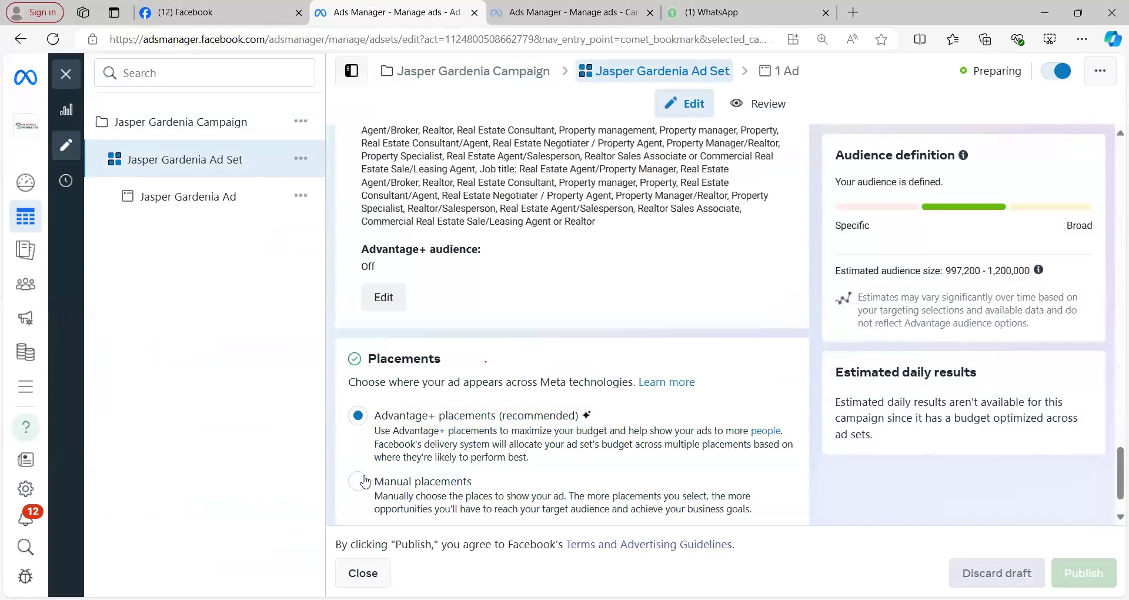
left_click(364, 482)
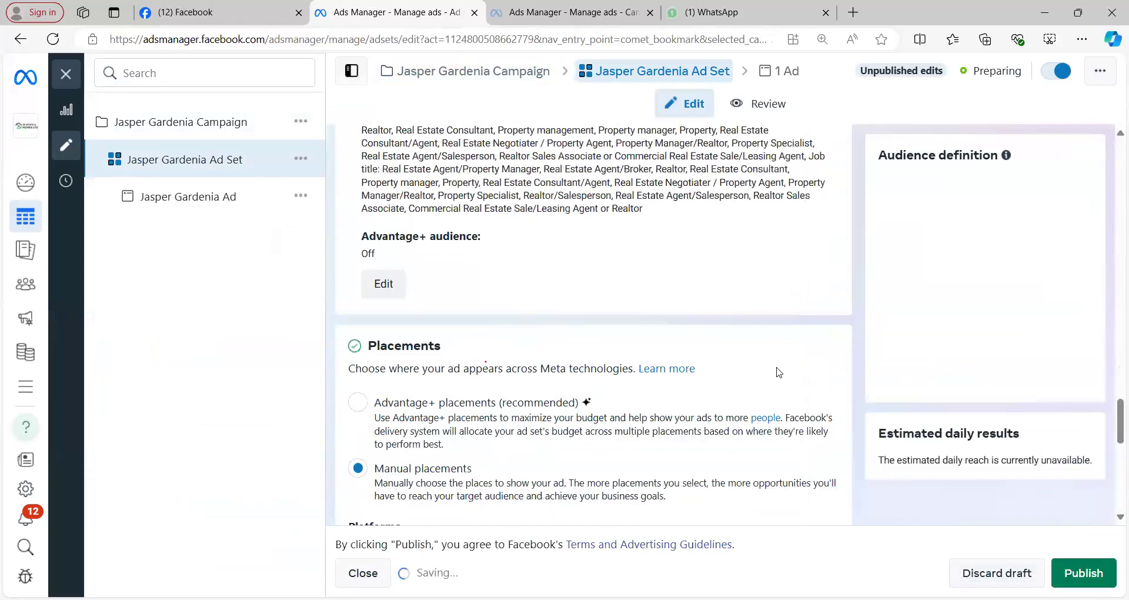
Try excluding Facebook from the ad set's manual placement platforms, and include it again.
scroll(779, 372, "down", 3)
scroll(706, 361, "down", 3)
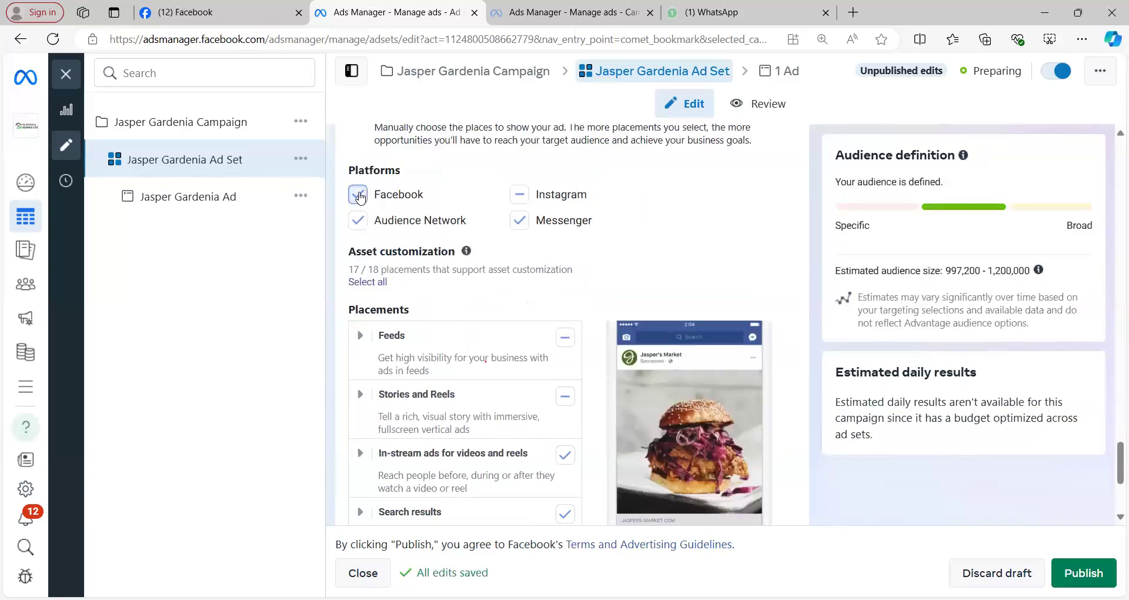
left_click(359, 196)
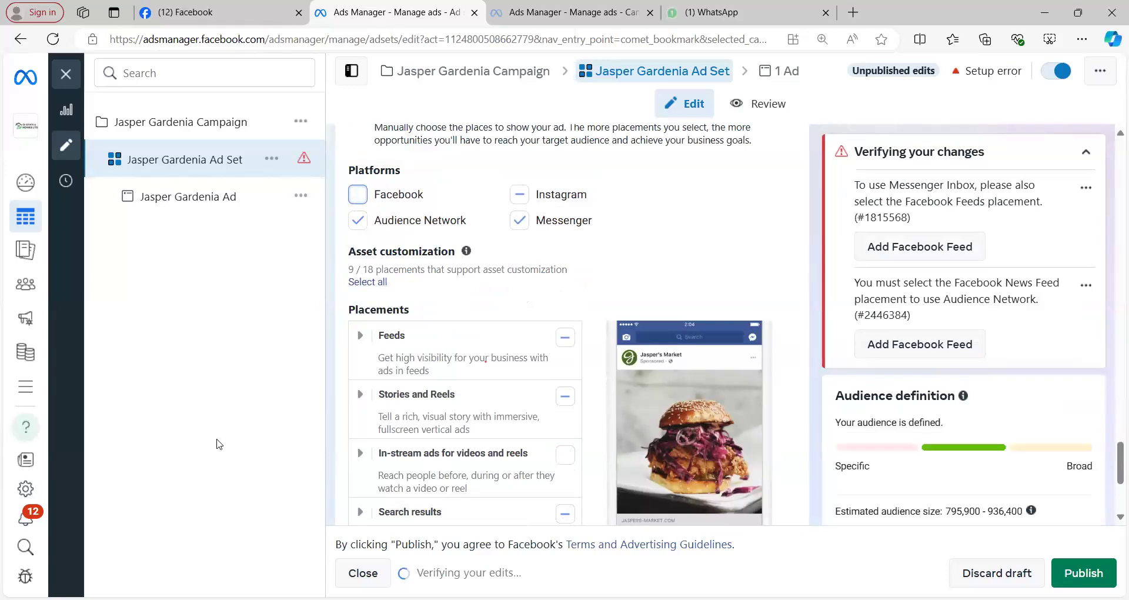
left_click(358, 198)
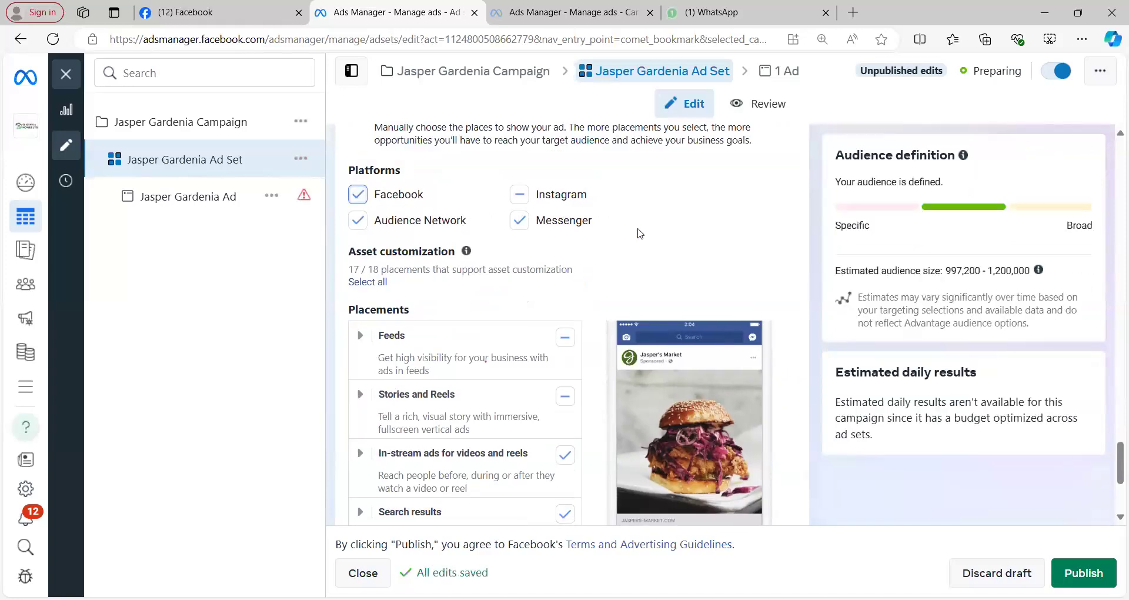
Discard the Jasper Gardenia Ad Set's draft placement edits and confirm the discard.
scroll(640, 232, "up", 5)
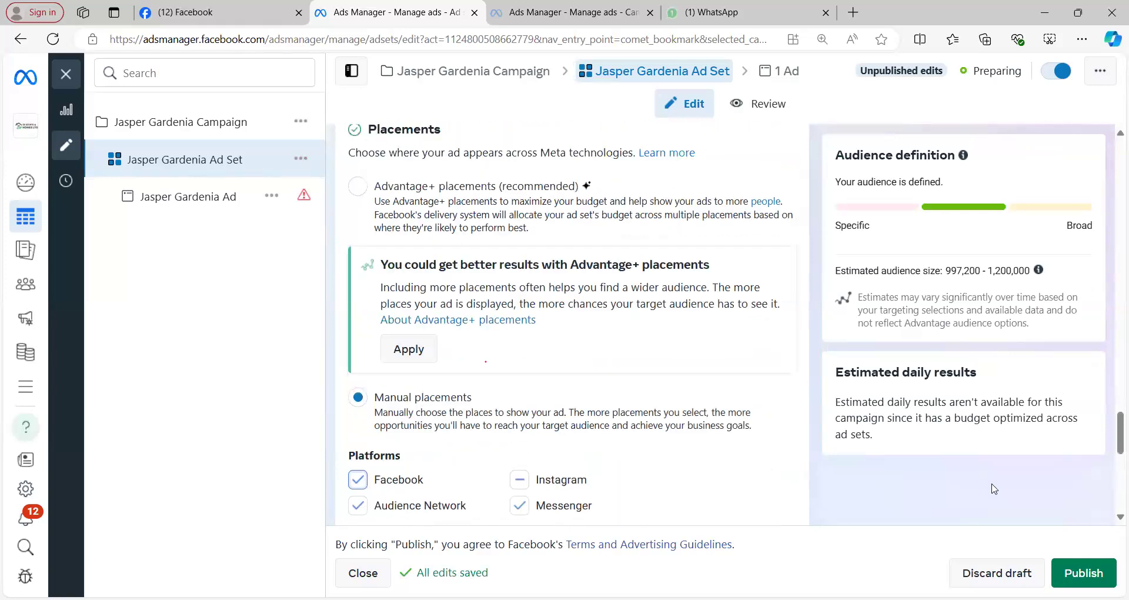
left_click(997, 572)
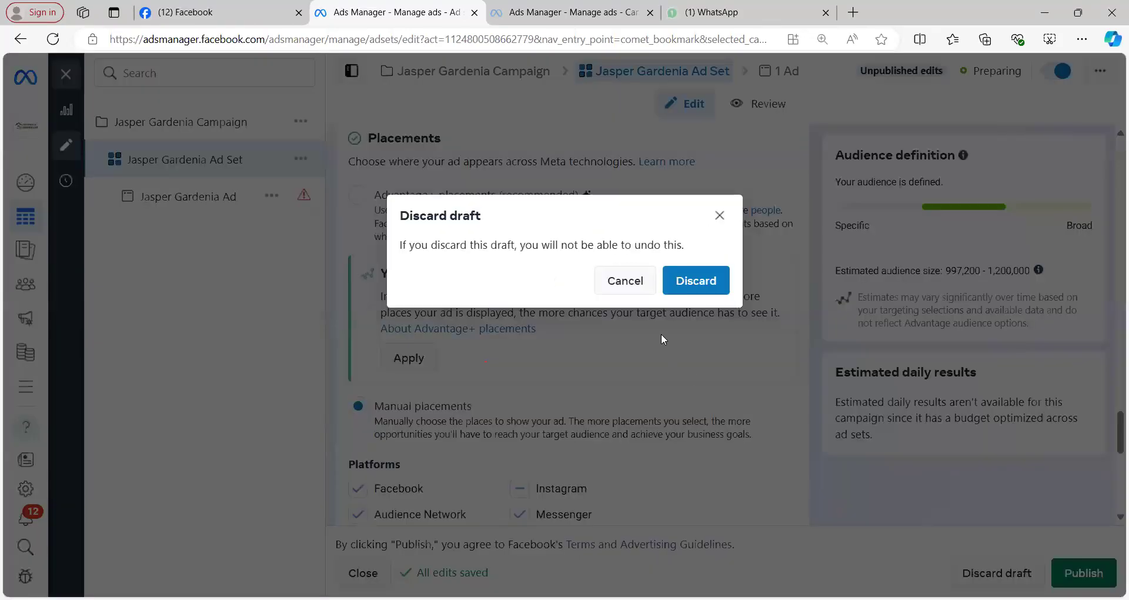
left_click(702, 293)
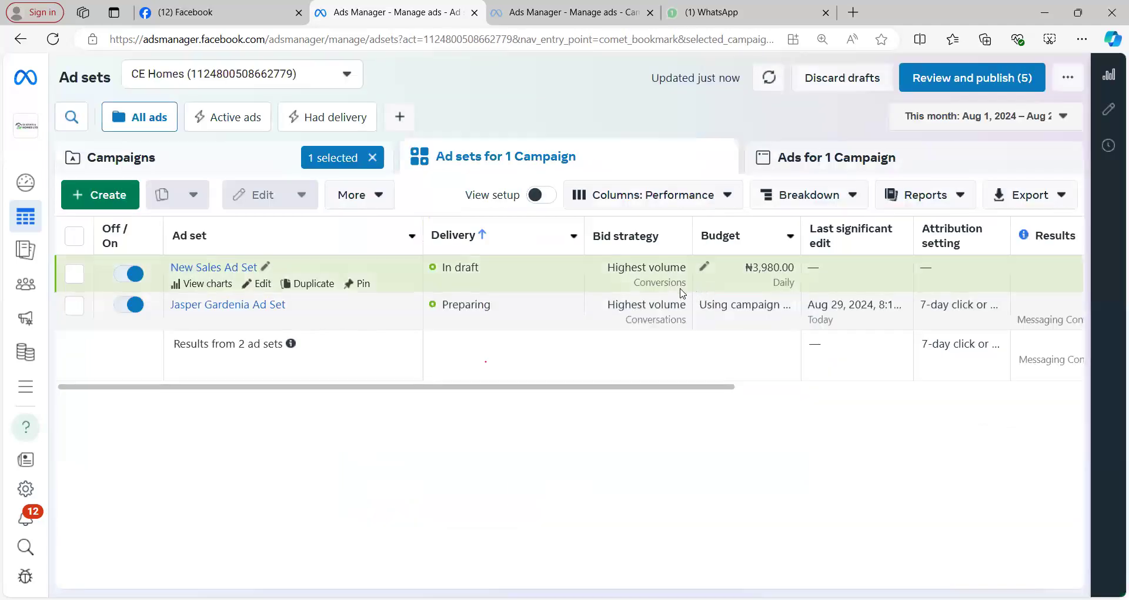
Return to the full campaigns list with the selection cleared and open the Jasper Gardenia Campaign's ad sets.
left_click(372, 158)
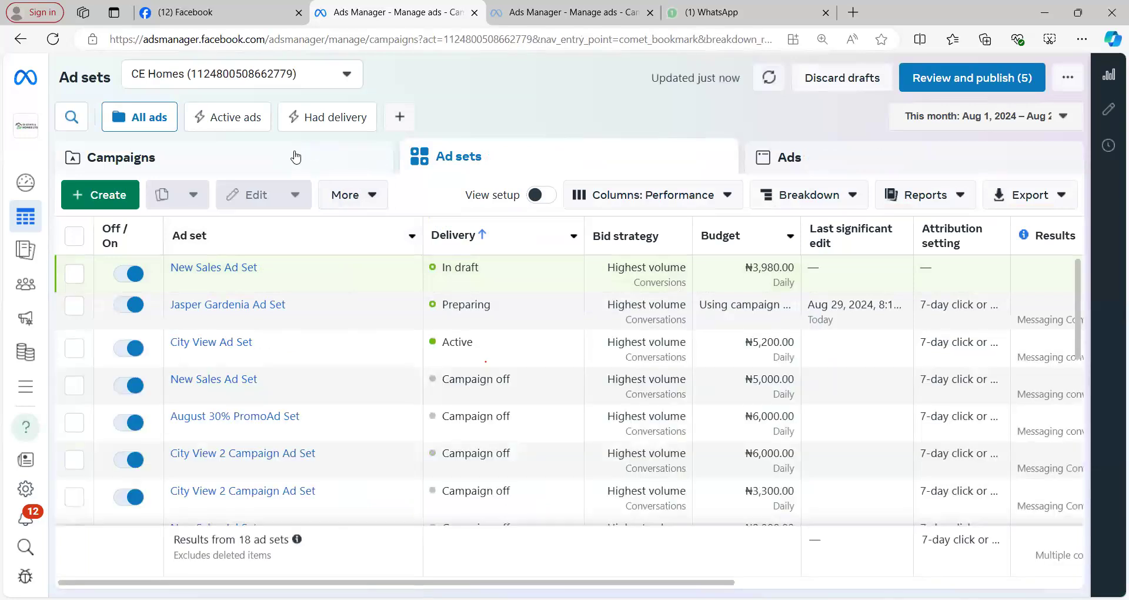
left_click(296, 157)
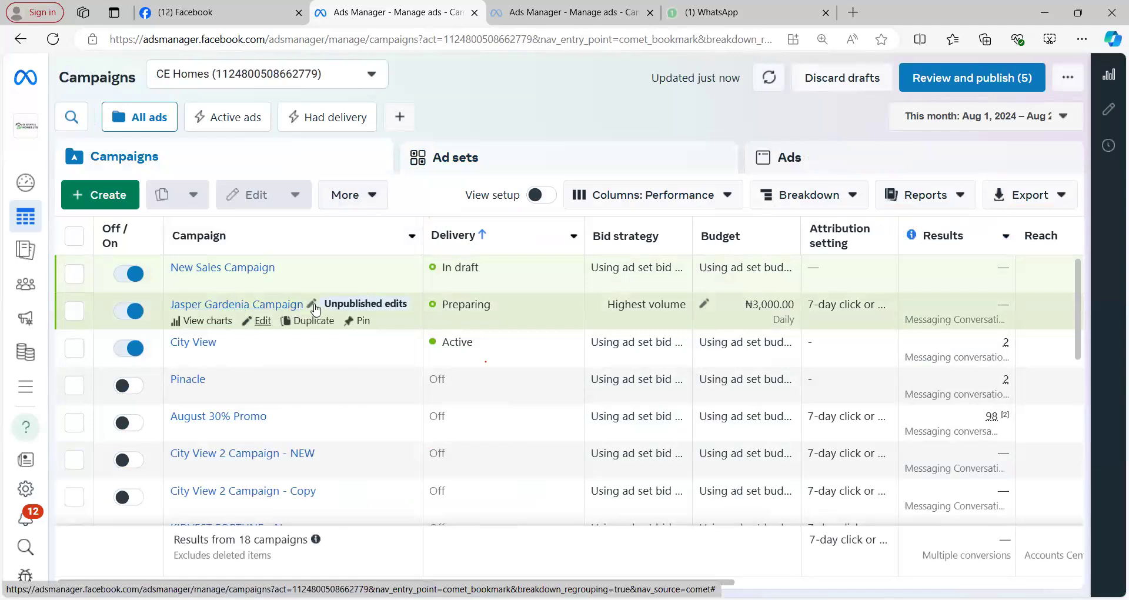
left_click(247, 304)
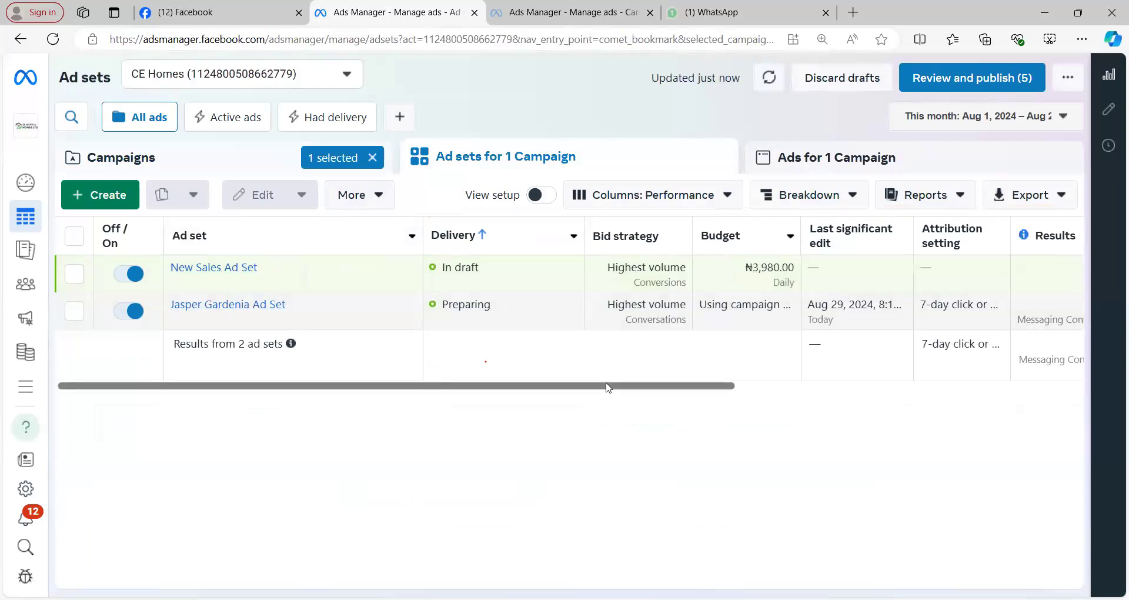
left_click_drag(609, 388, 82, 278)
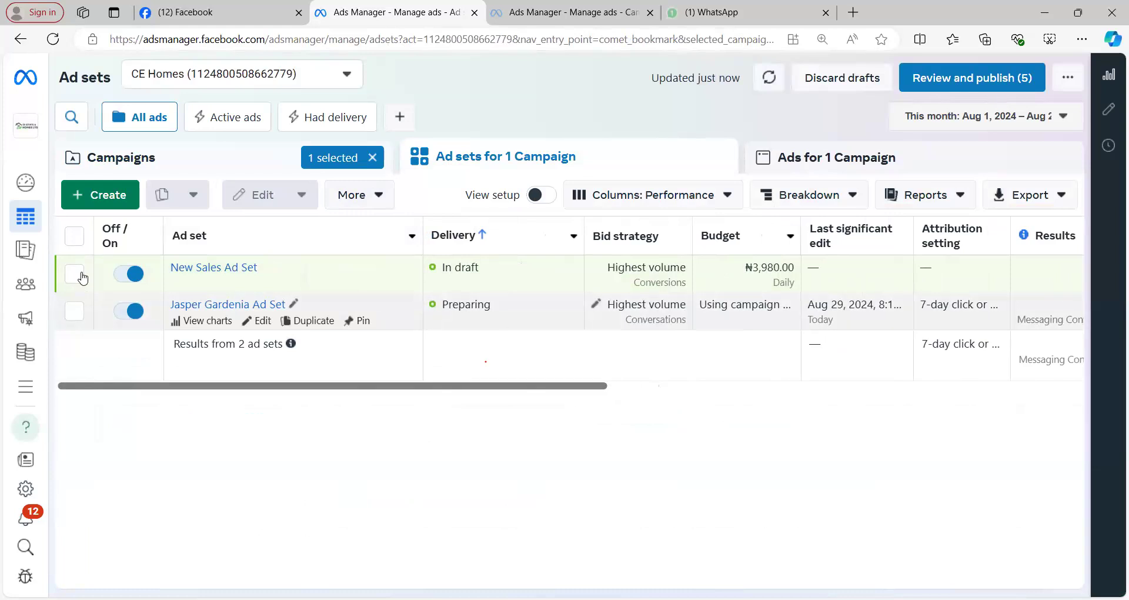
Delete the draft New Sales Ad Set from the Jasper Gardenia Campaign and confirm the deletion.
left_click(82, 277)
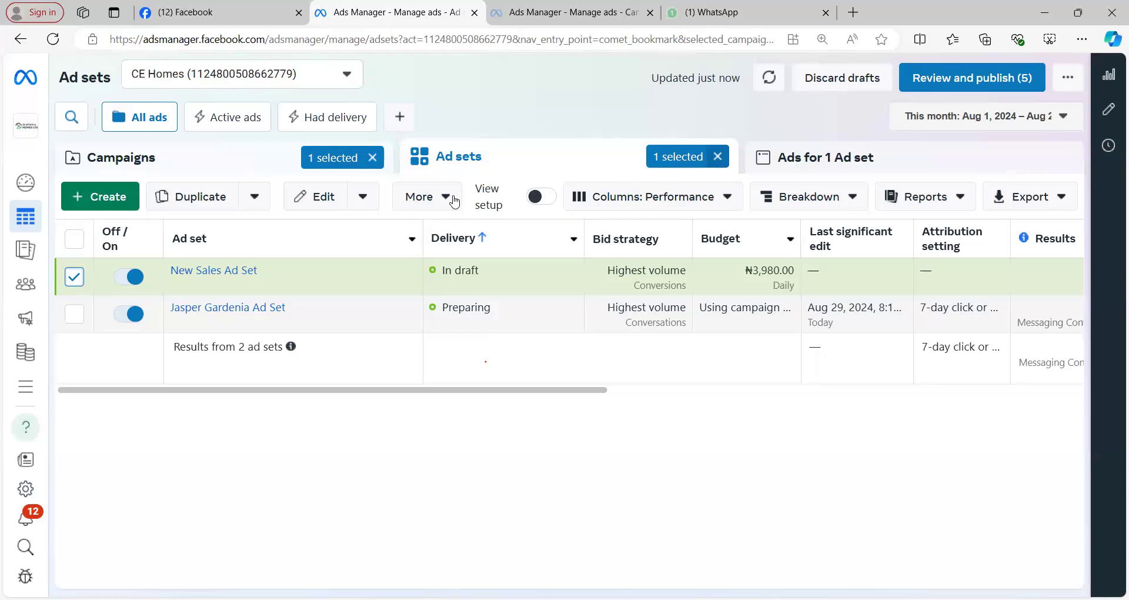
mouse_move(498, 308)
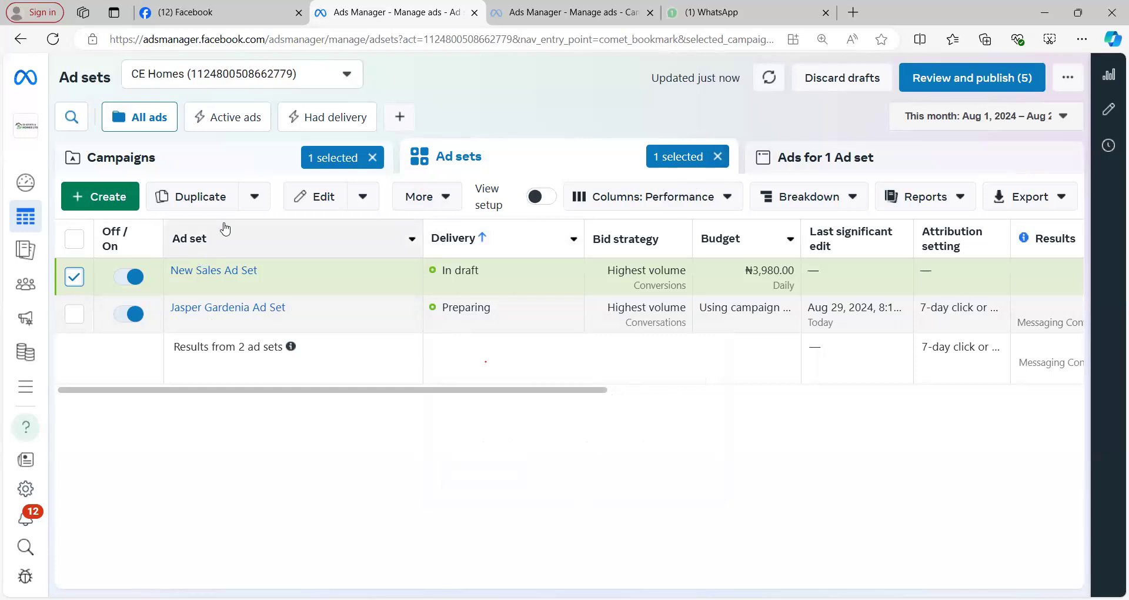
left_click(444, 200)
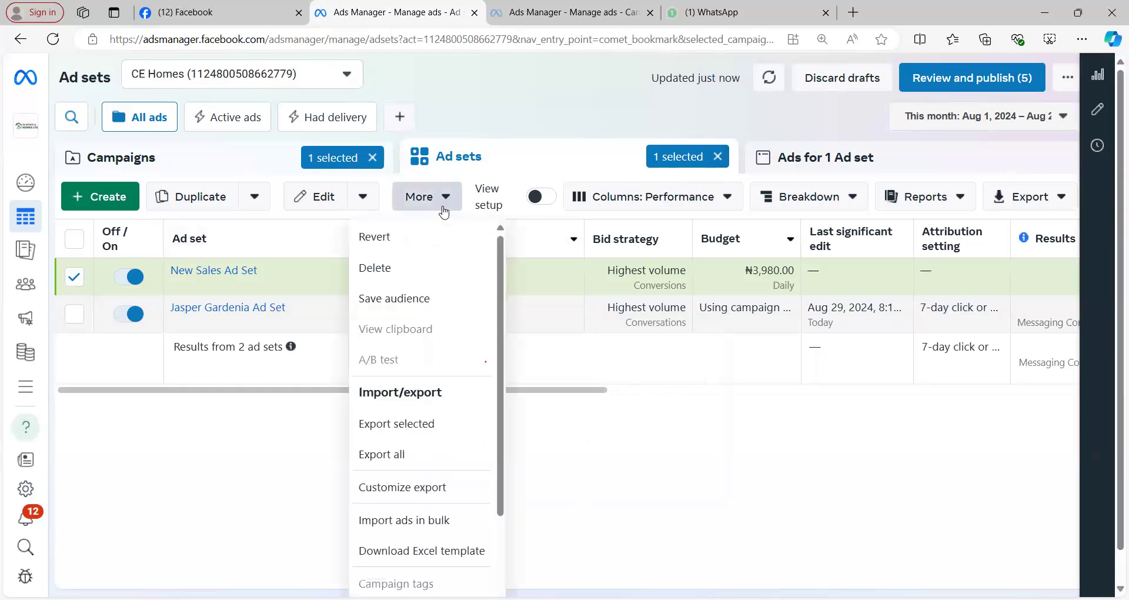
left_click(398, 269)
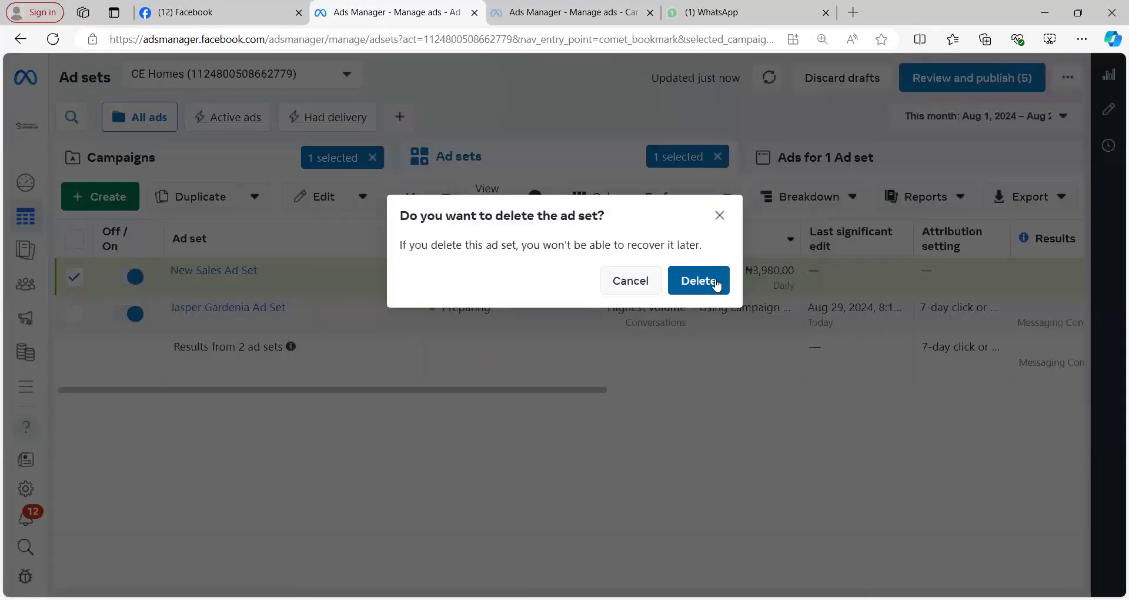
left_click(715, 285)
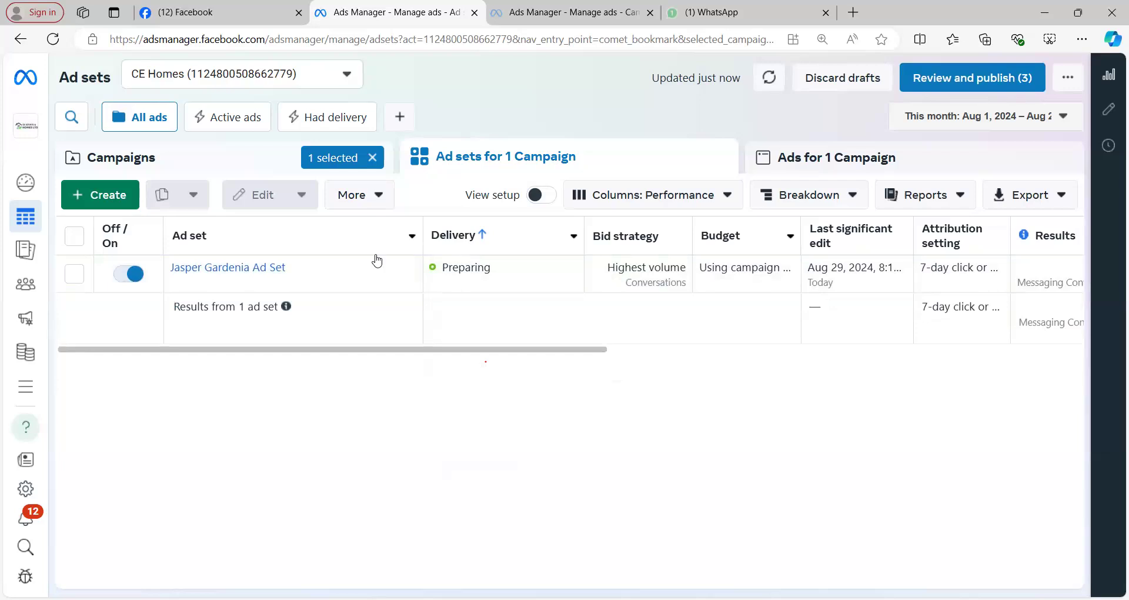
Open the Jasper Gardenia Ad from its campaign, publish its pending edits and dismiss the notification.
left_click(373, 158)
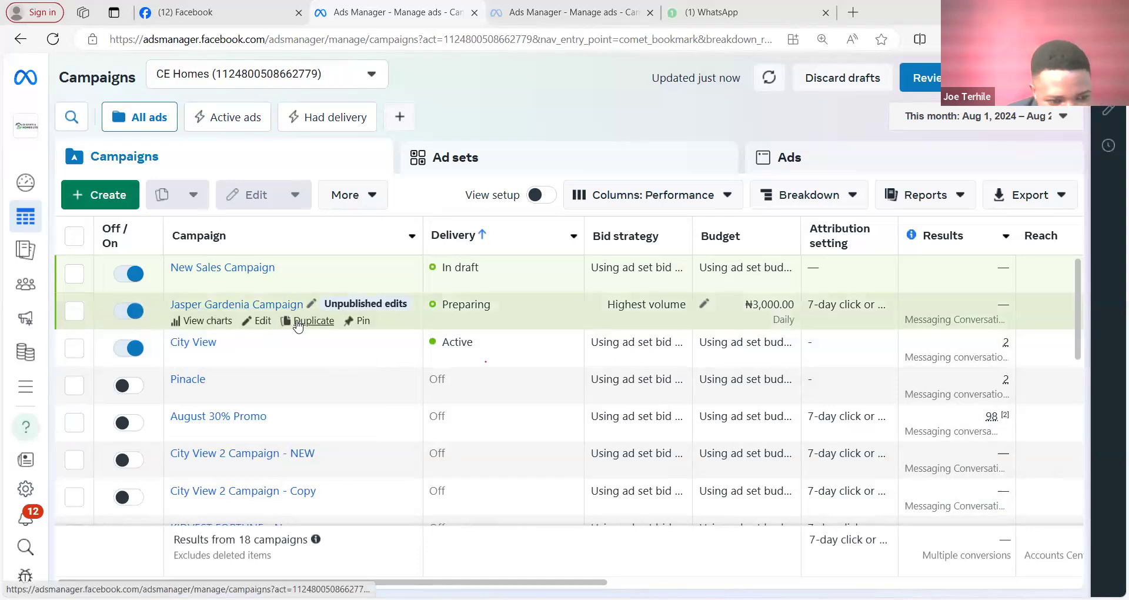
left_click(247, 328)
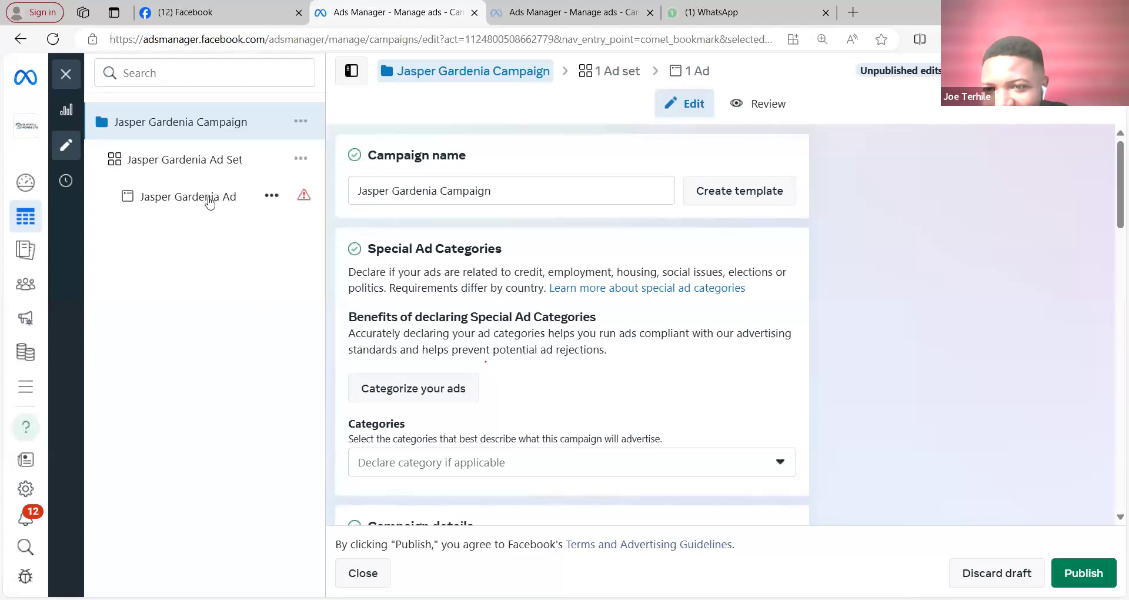
left_click(206, 200)
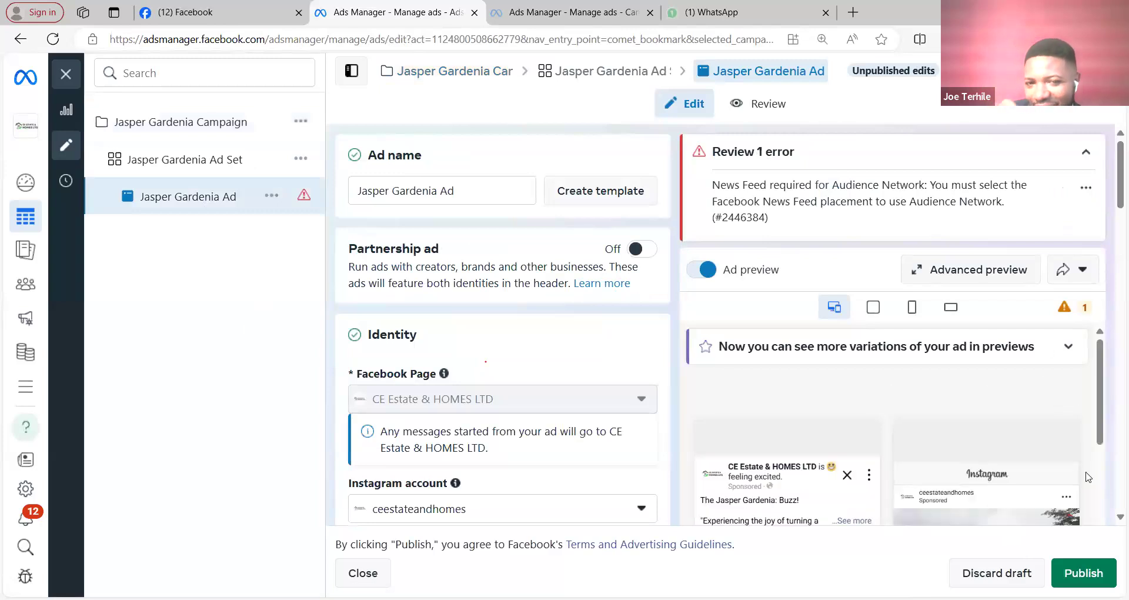
left_click(1084, 574)
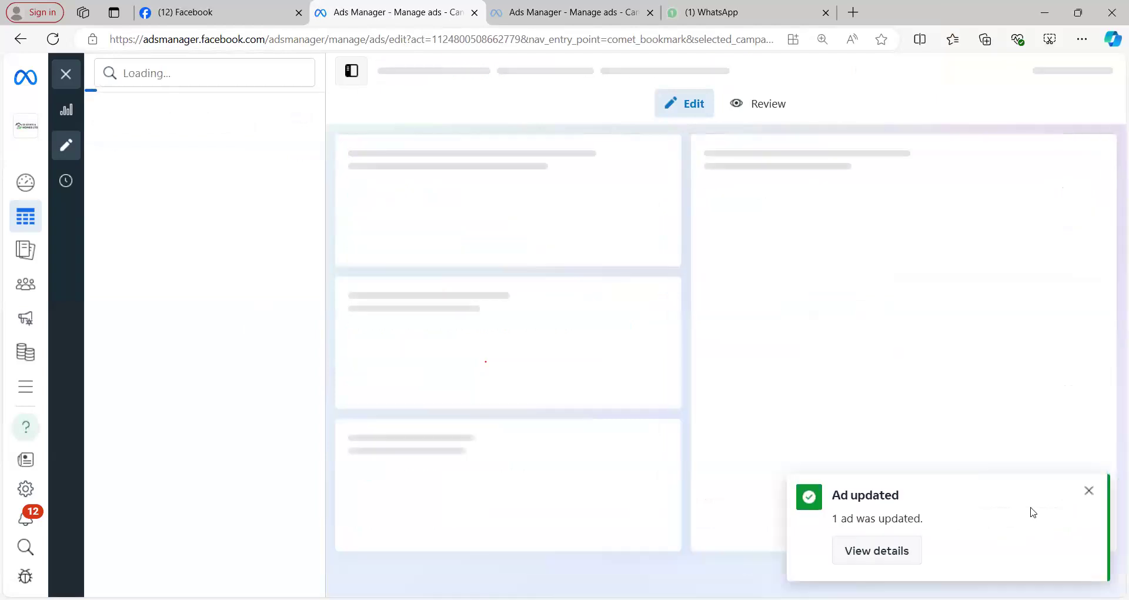
left_click(1088, 494)
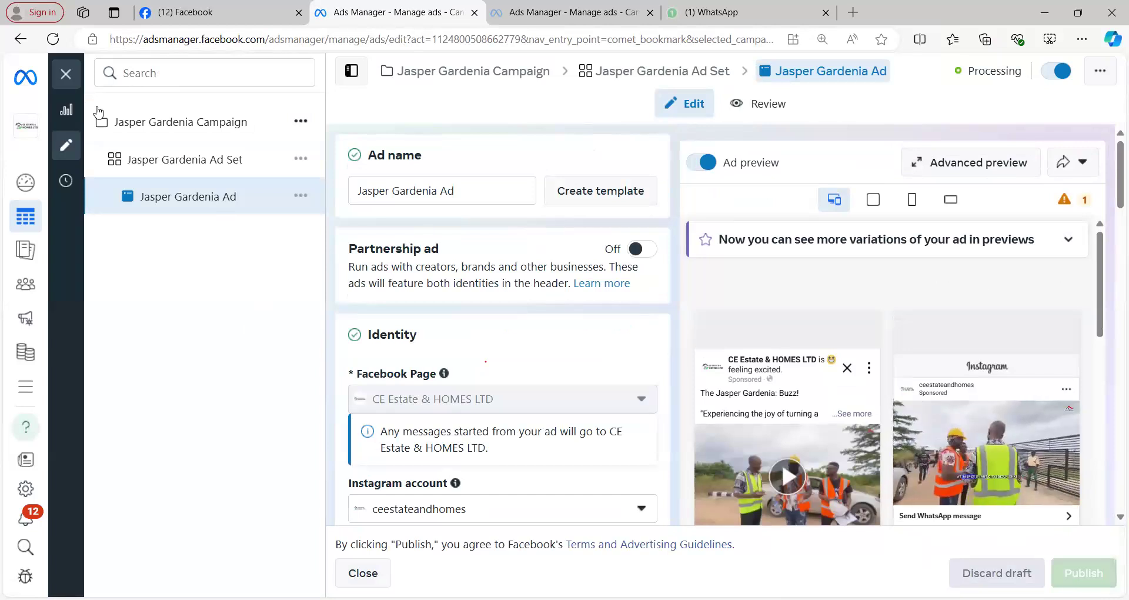
Return to the campaigns list with all selections cleared and reload it to check the Jasper Gardenia Campaign's delivery status.
left_click(66, 76)
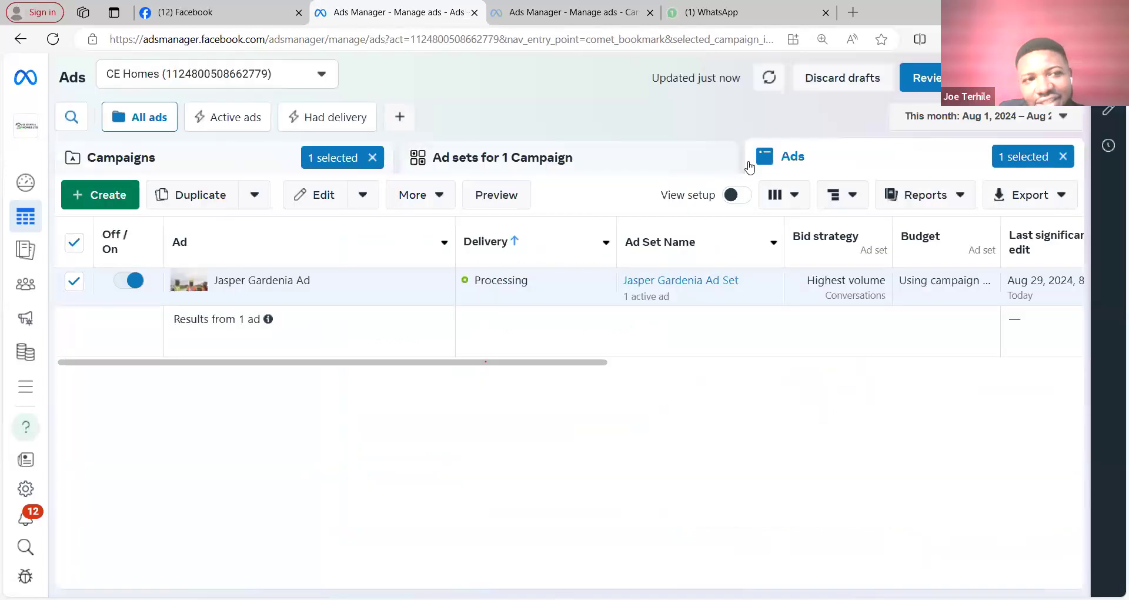
left_click(1065, 158)
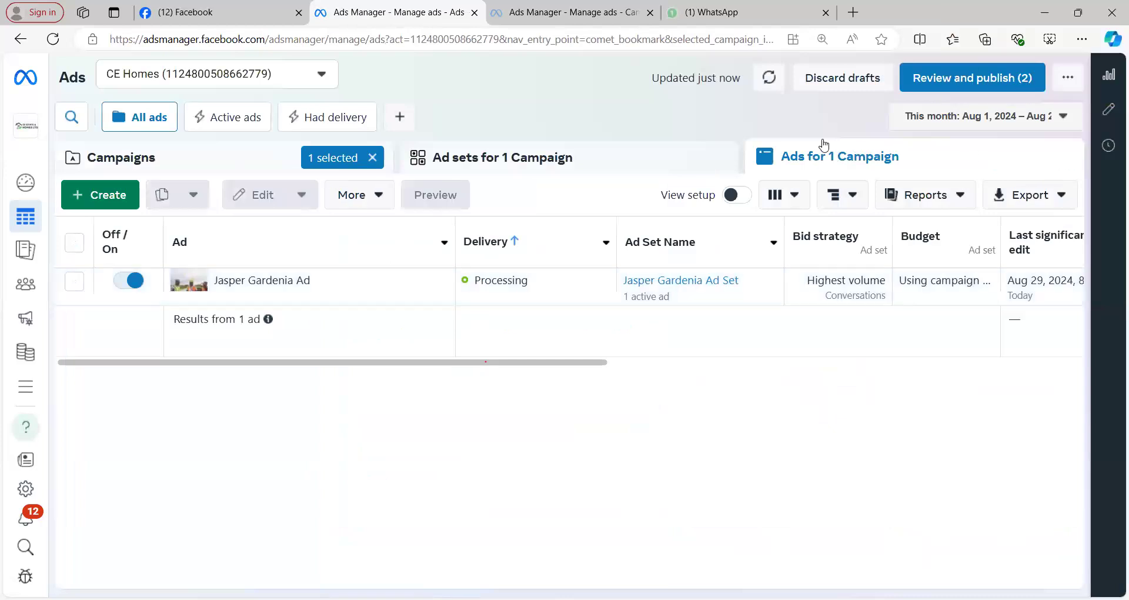
left_click(373, 157)
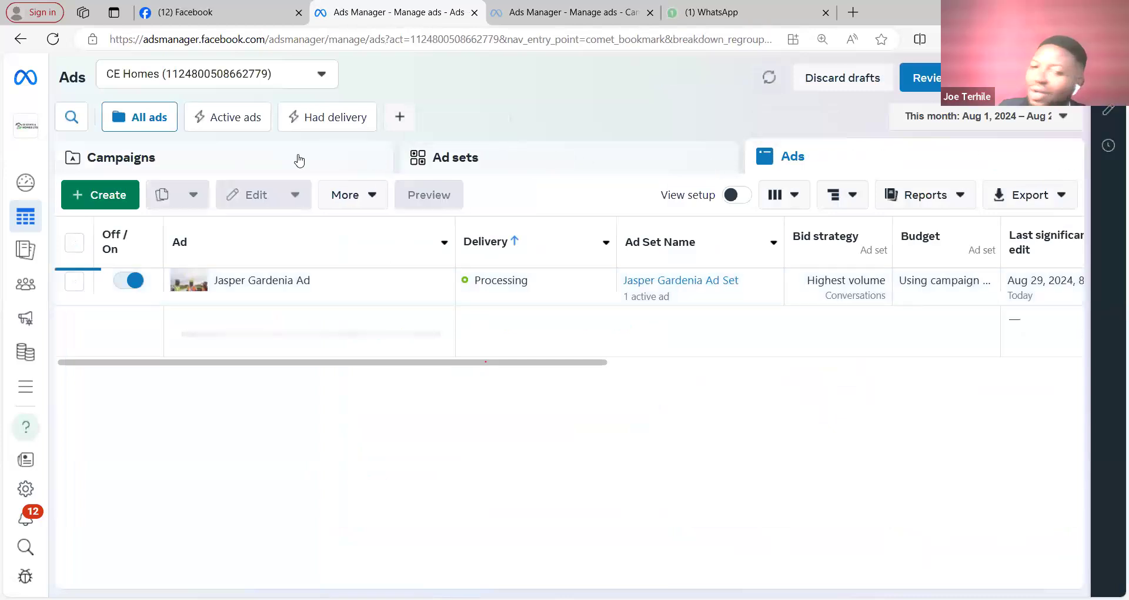
left_click(299, 158)
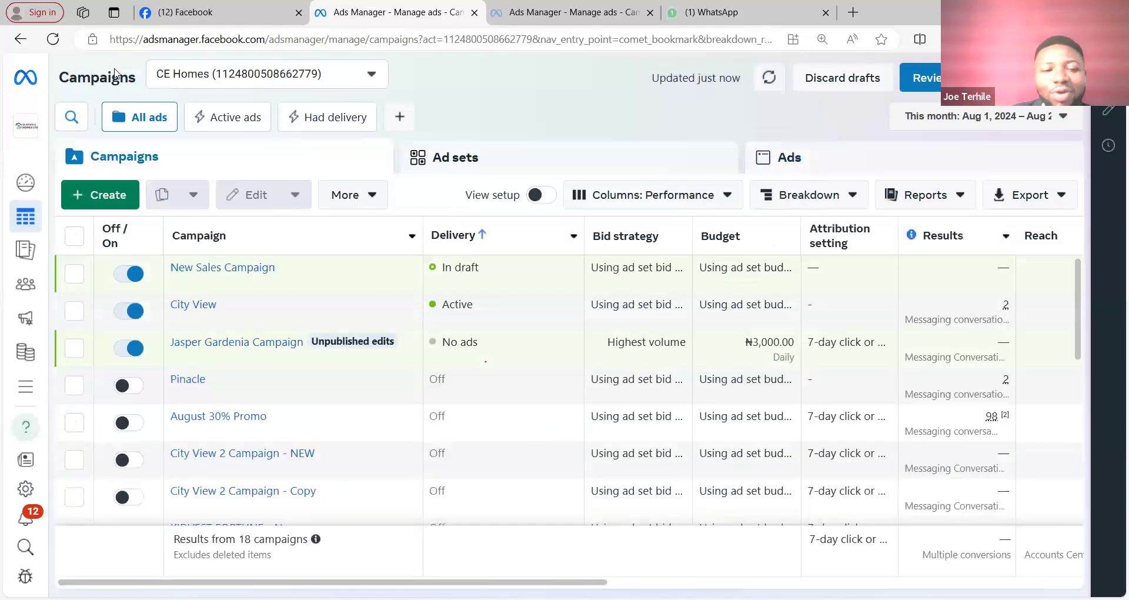
left_click(57, 41)
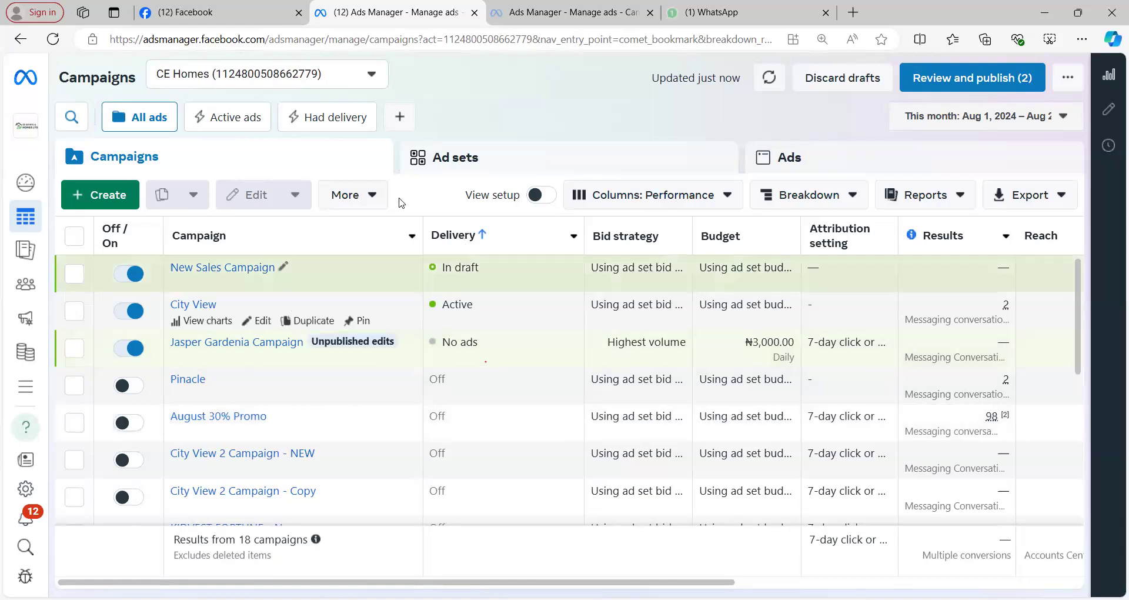
left_click(56, 46)
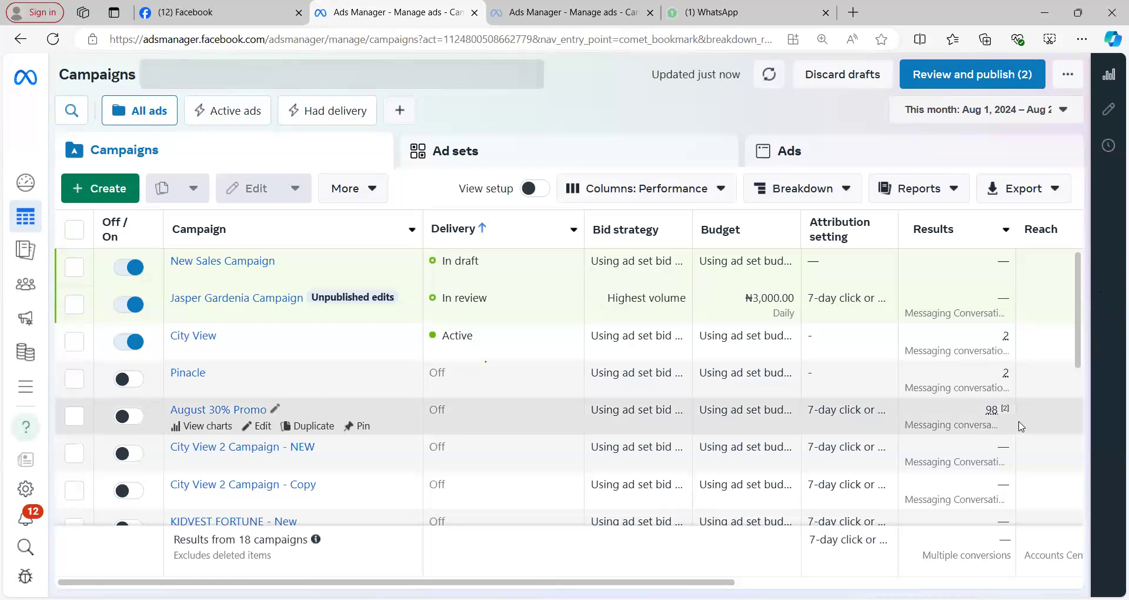
Look through the rest of the campaigns list and its performance columns, from bid strategy across to amount spent and end date.
scroll(1018, 421, "down", 1)
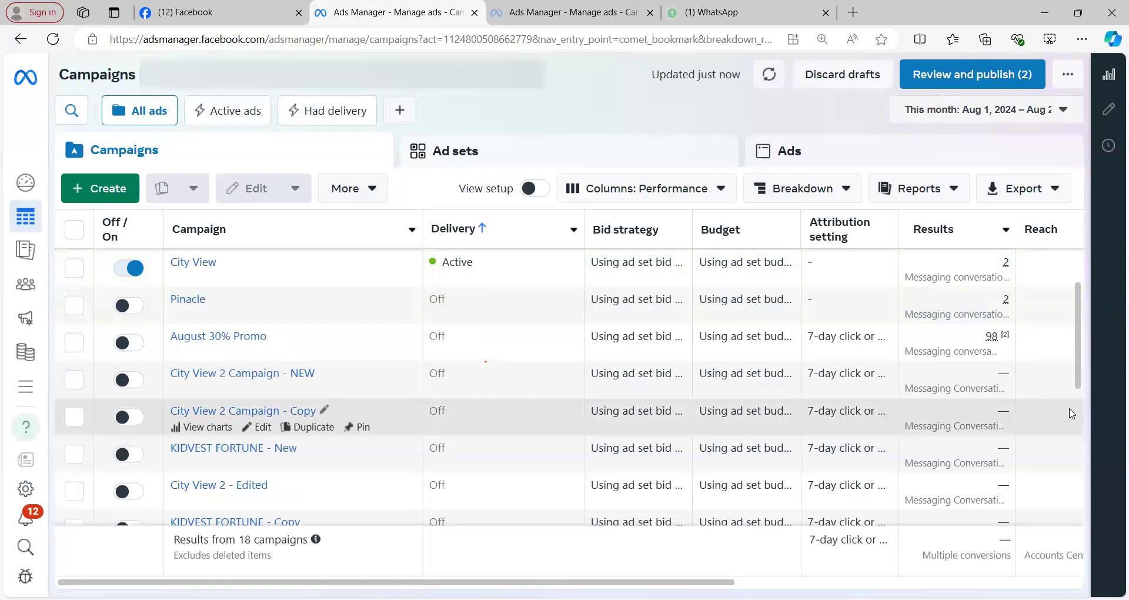
scroll(1070, 415, "down", 2)
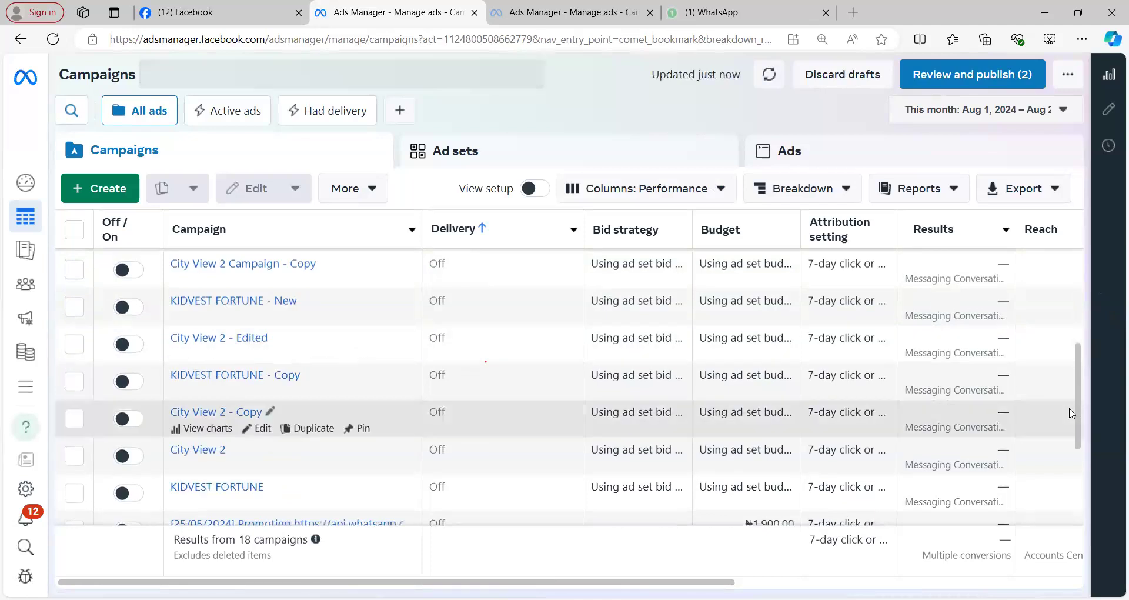
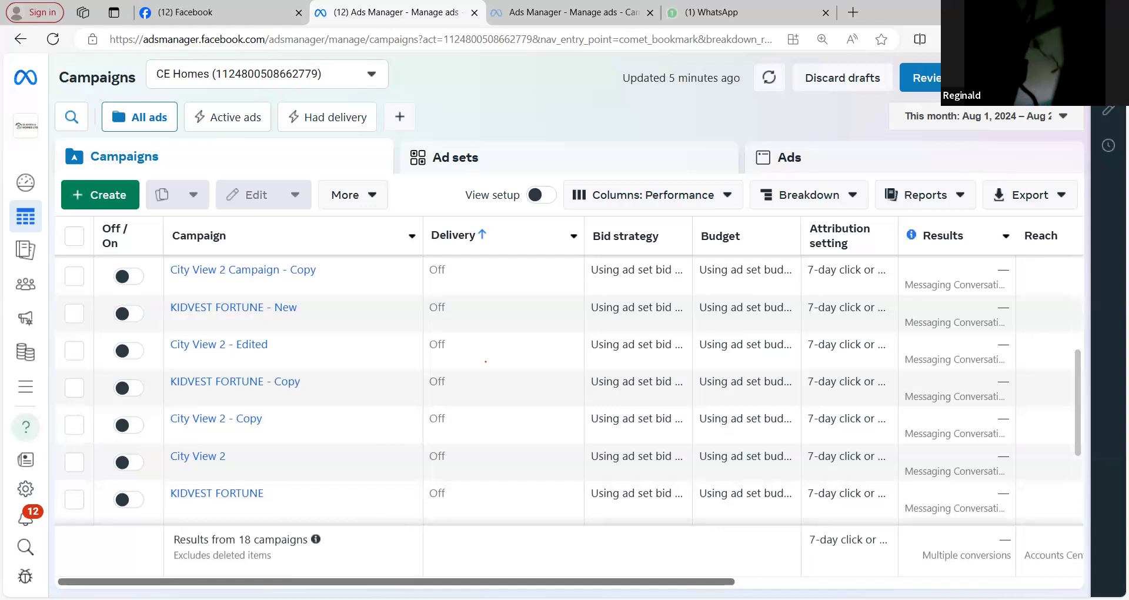
scroll(747, 388, "right", 3)
scroll(570, 388, "right", 6)
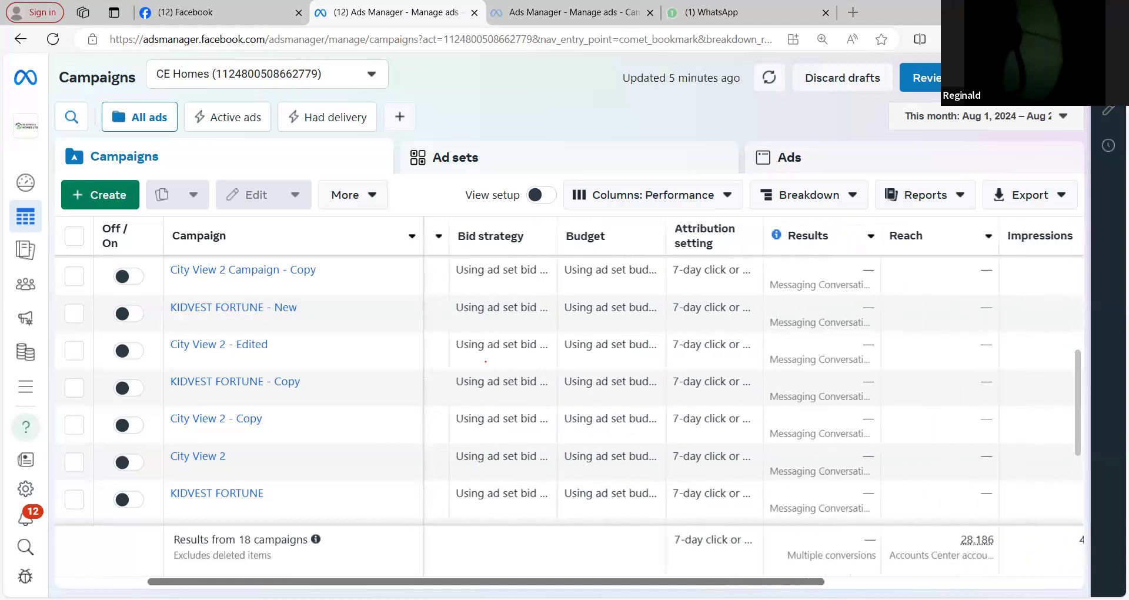
scroll(564, 388, "left", 3)
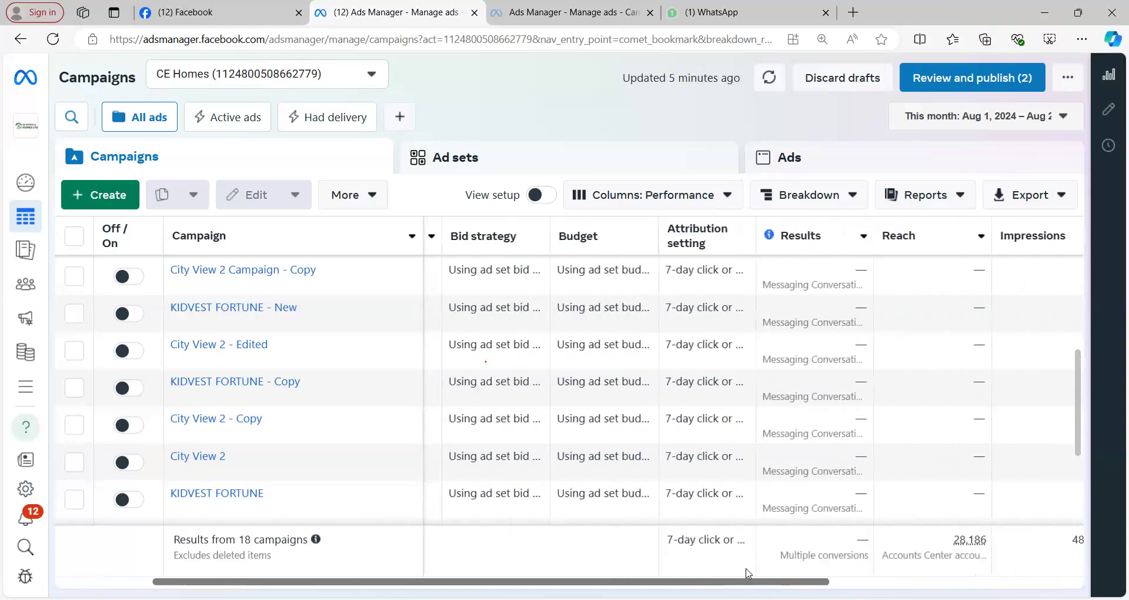
key("ctrl+a")
left_click(486, 361)
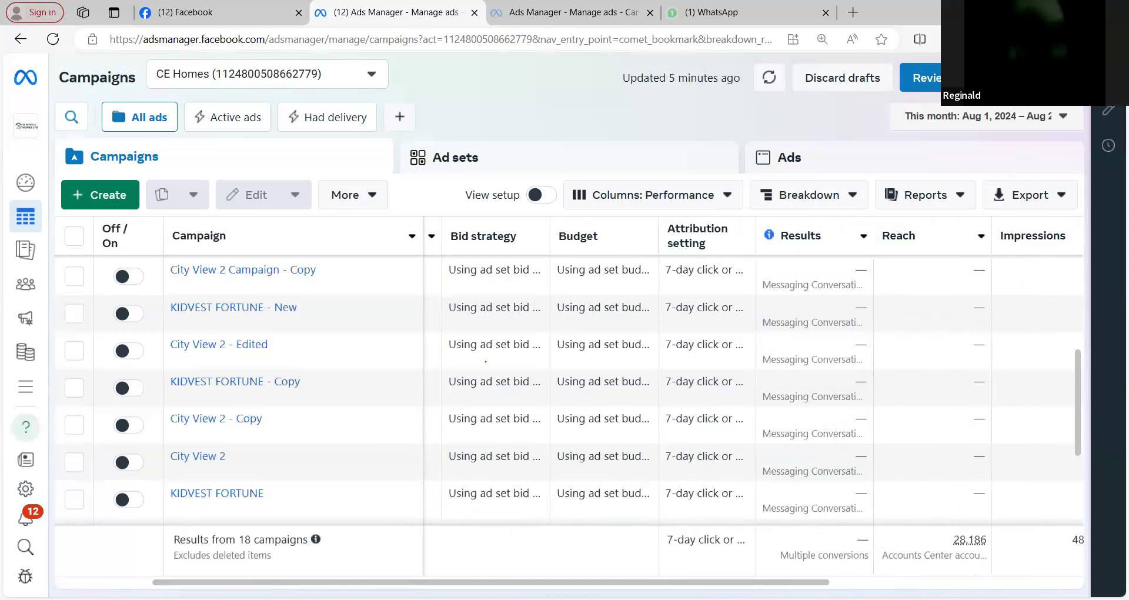
scroll(486, 361, "right", 1)
scroll(588, 383, "right", 10)
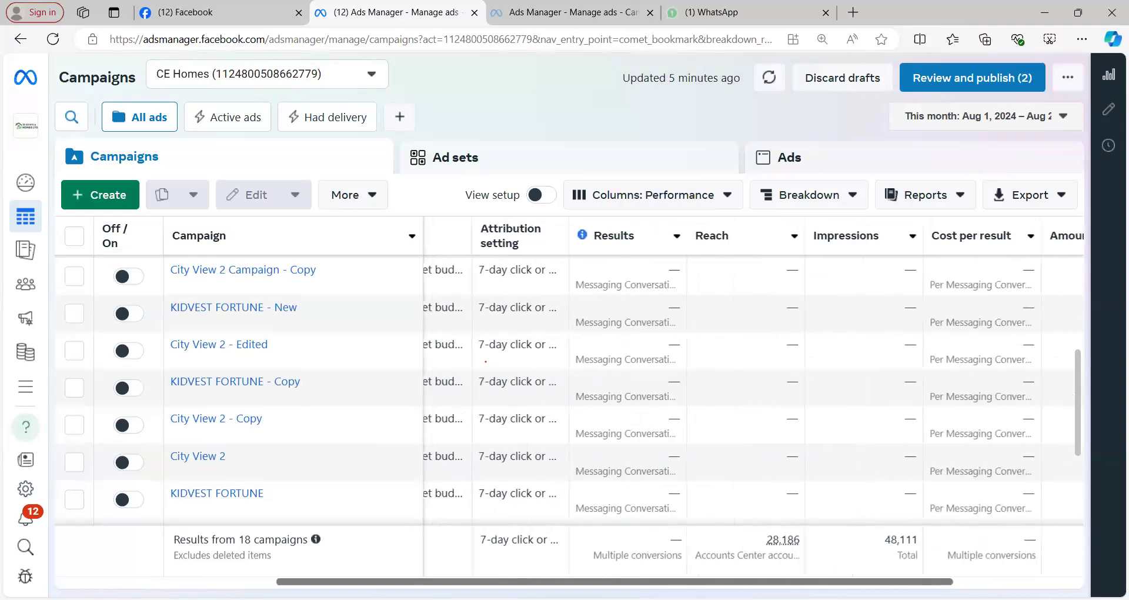
scroll(718, 406, "right", 2)
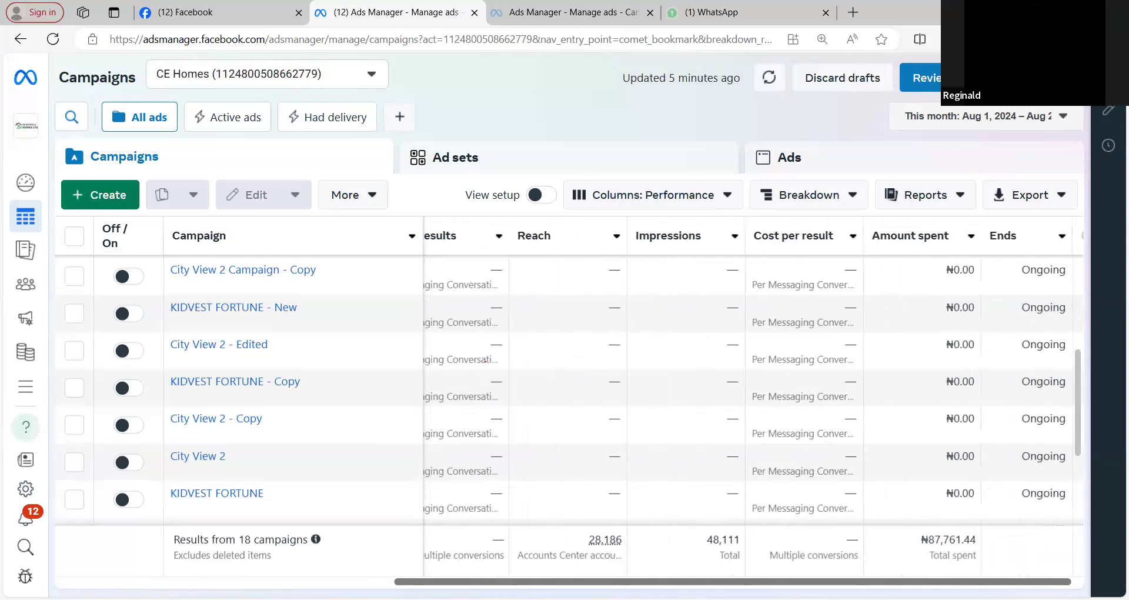
Compare the results, reach, impressions, cost per result and spend of the City View, Pinacle and August 30% Promo campaigns, and check their delivery.
scroll(1065, 408, "up", 4)
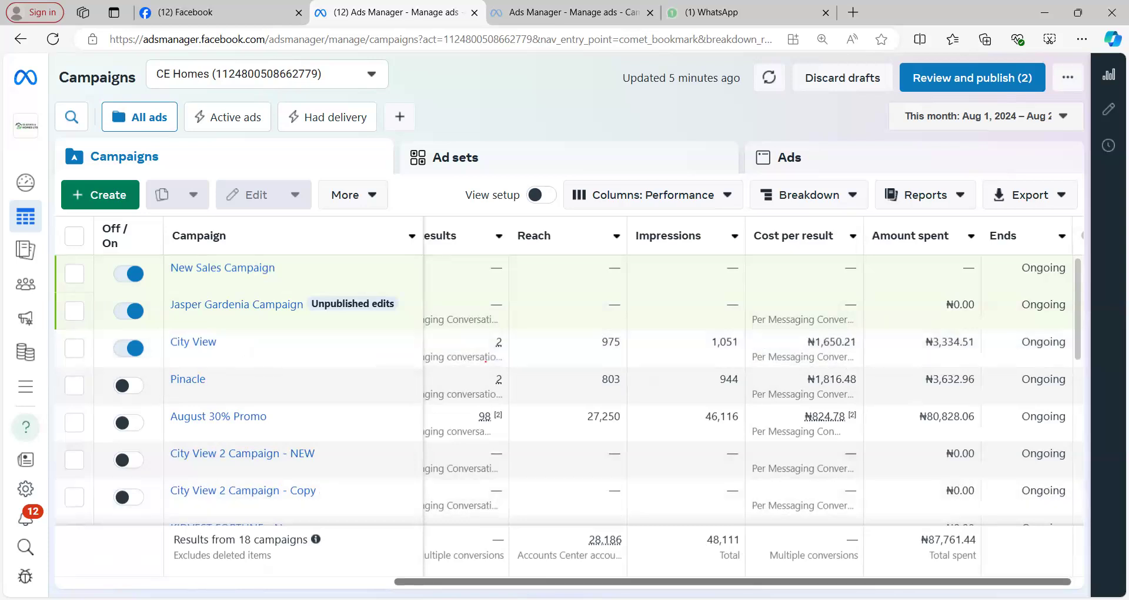
scroll(486, 360, "left", 5)
scroll(665, 406, "right", 5)
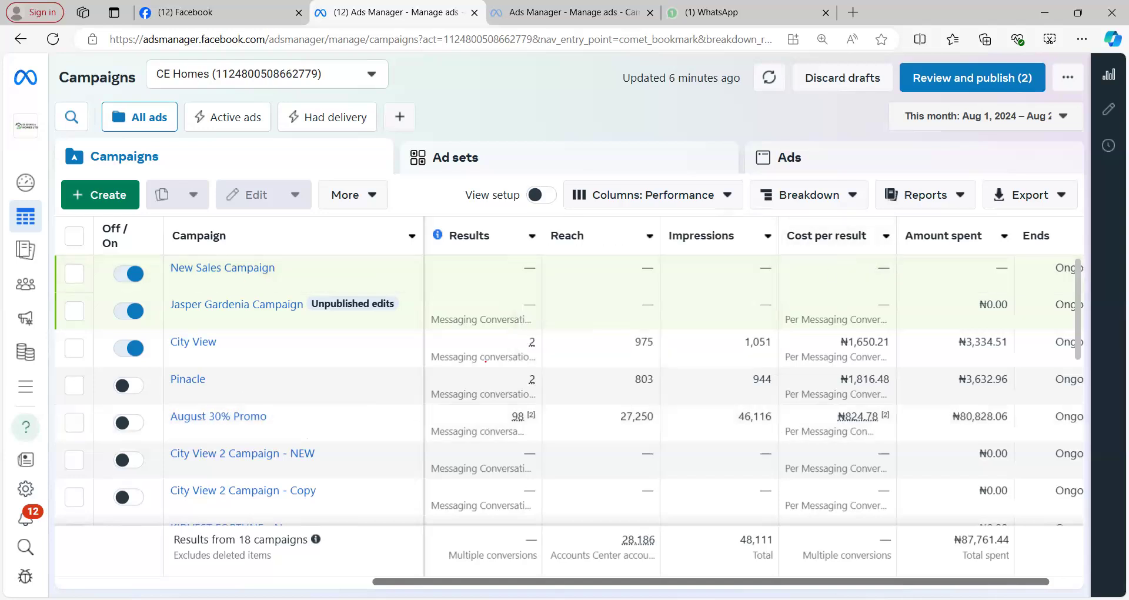
scroll(729, 402, "right", 1)
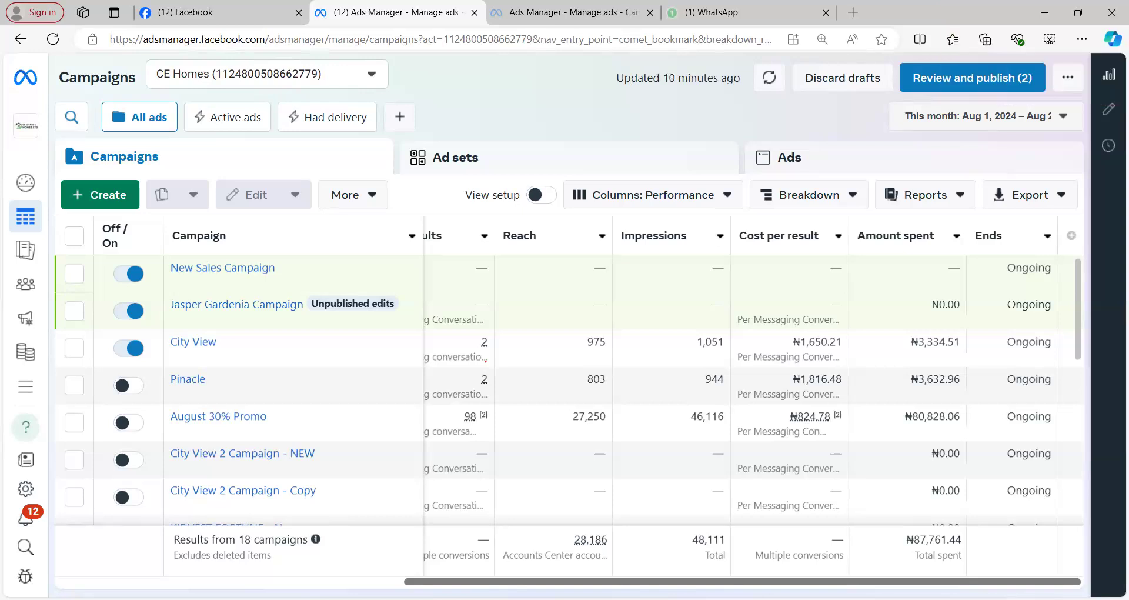
scroll(485, 360, "left", 5)
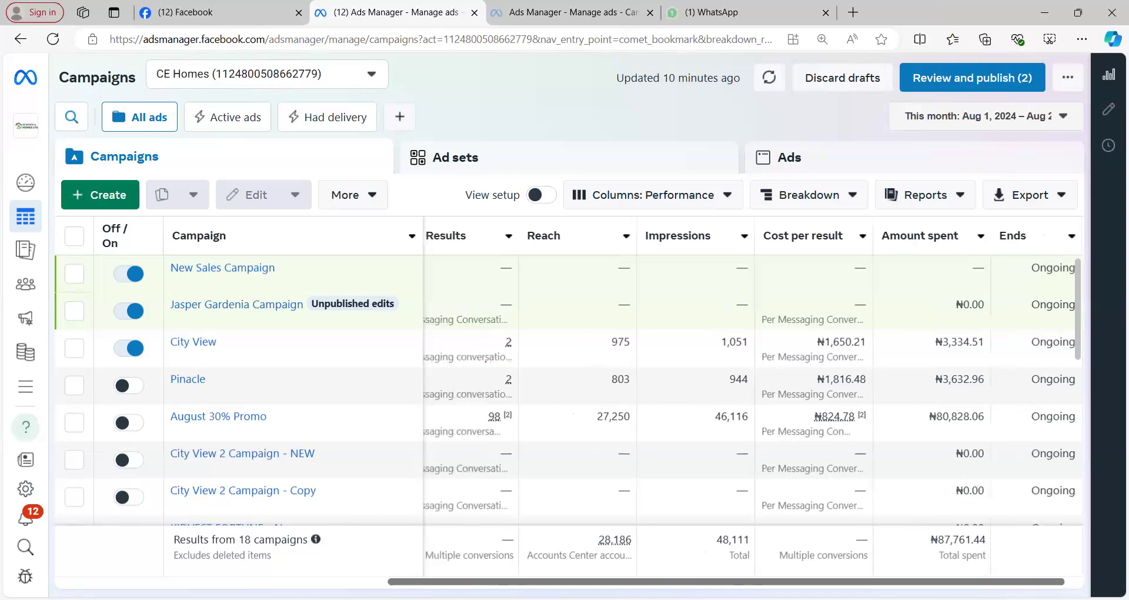
scroll(485, 361, "left", 6)
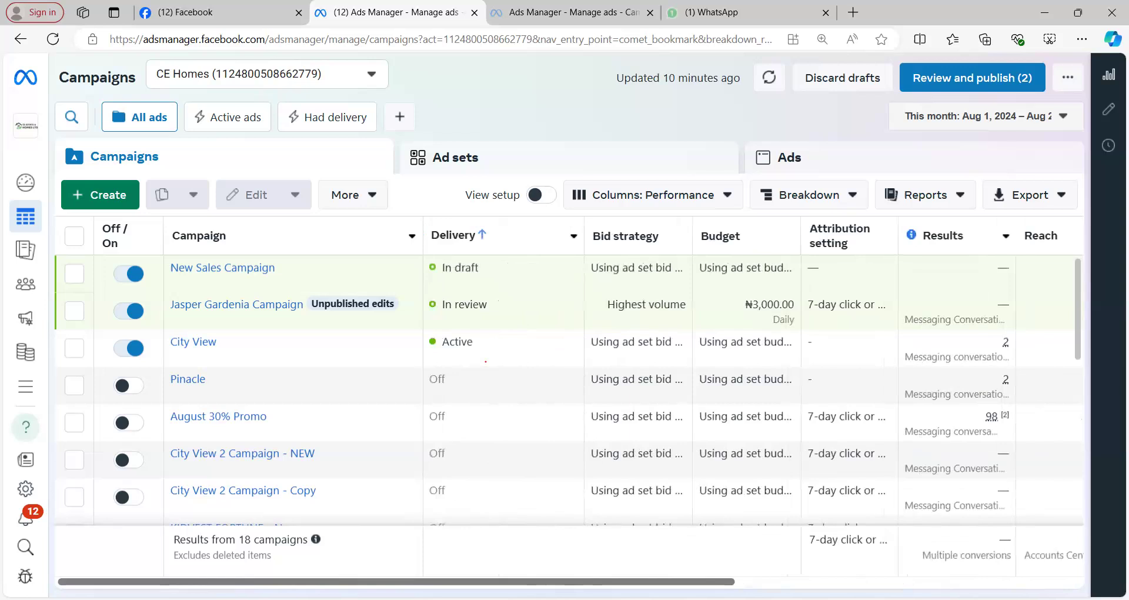
scroll(486, 361, "right", 3)
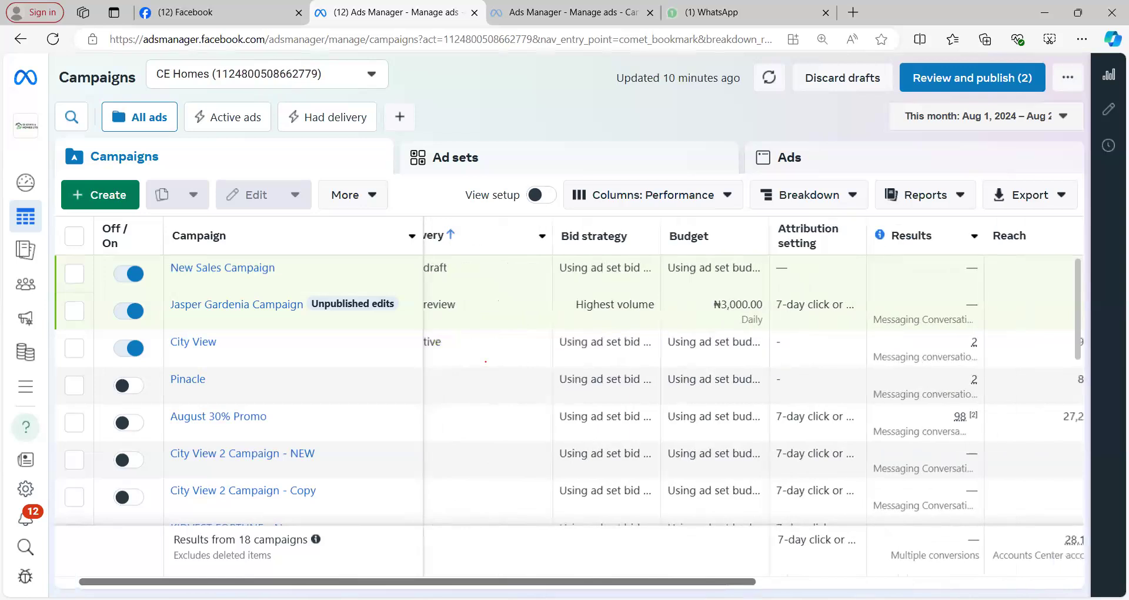
scroll(486, 361, "left", 1)
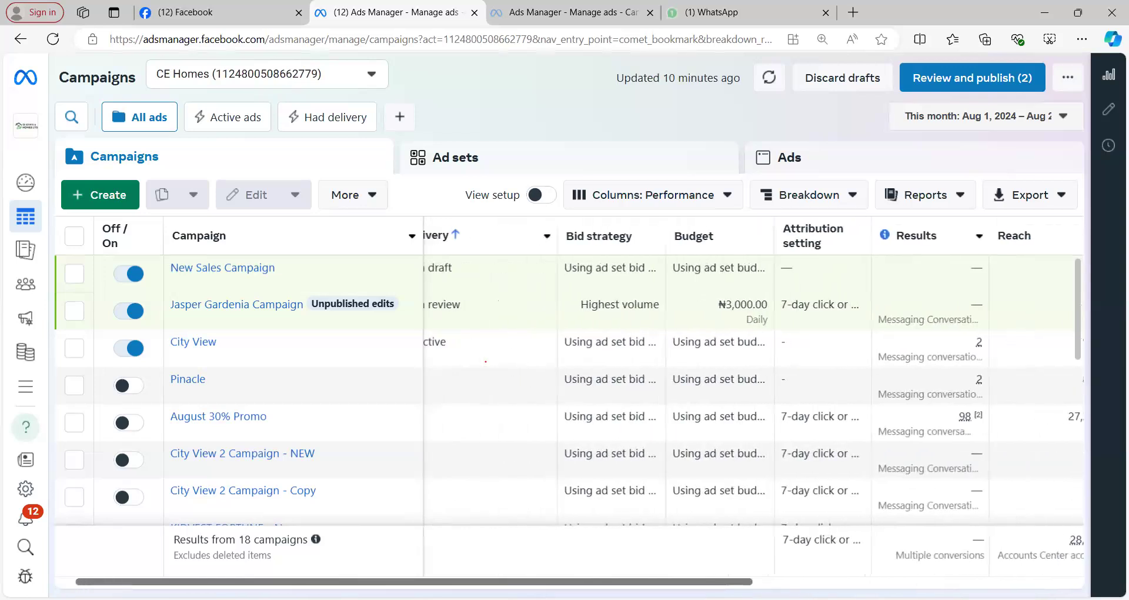
scroll(485, 361, "left", 3)
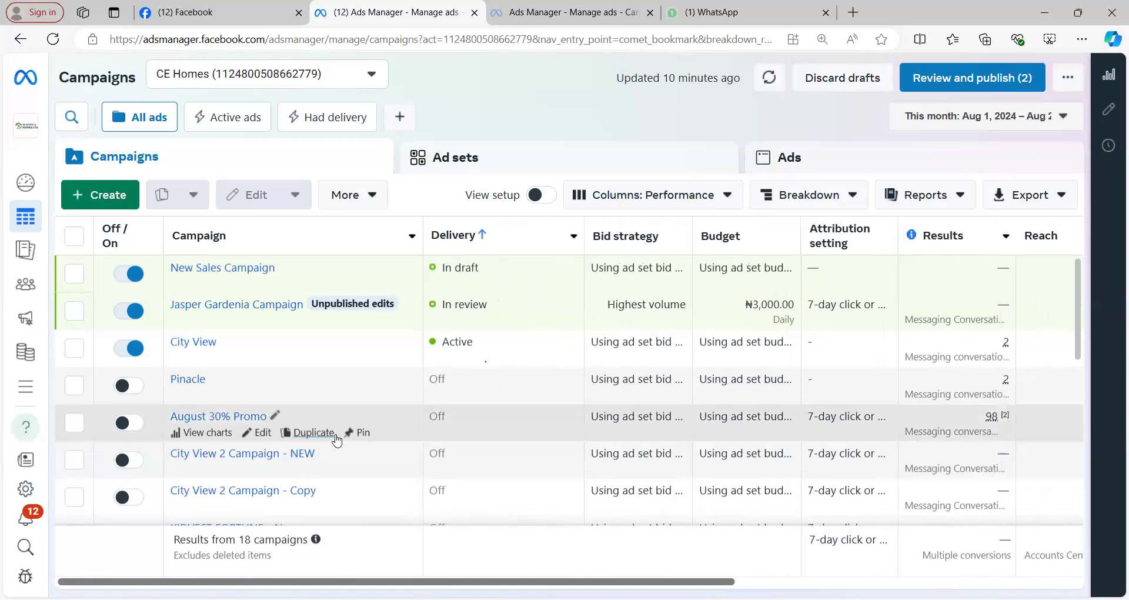
Switch to the CE Estate & HOMES LTD Facebook page and play the August promo post's City View Estate video, skipping ahead in it.
left_click(195, 18)
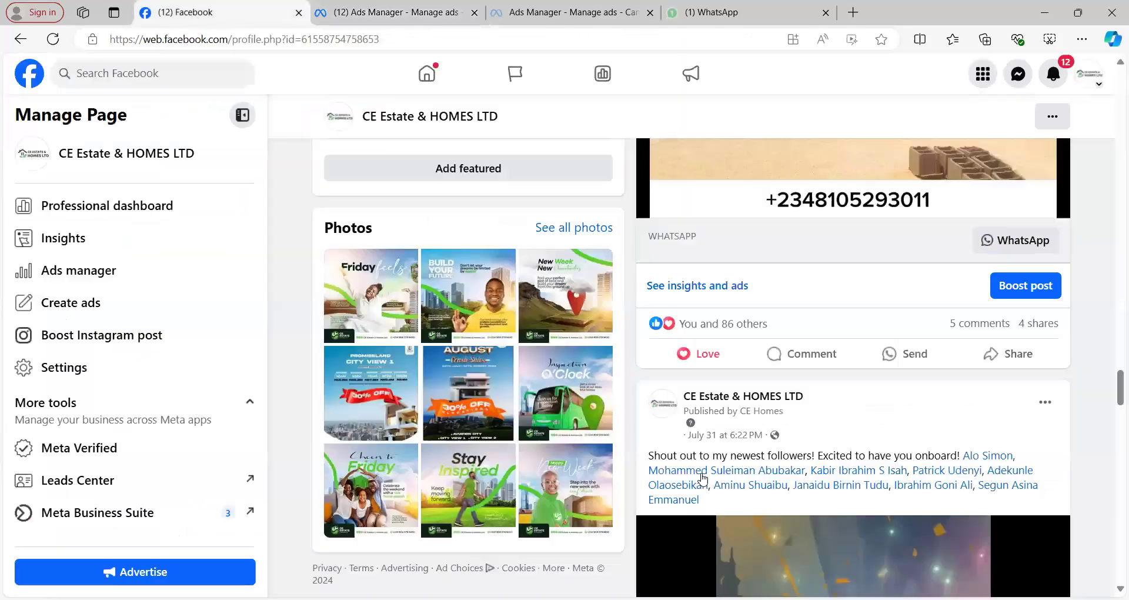
scroll(908, 430, "up", 7)
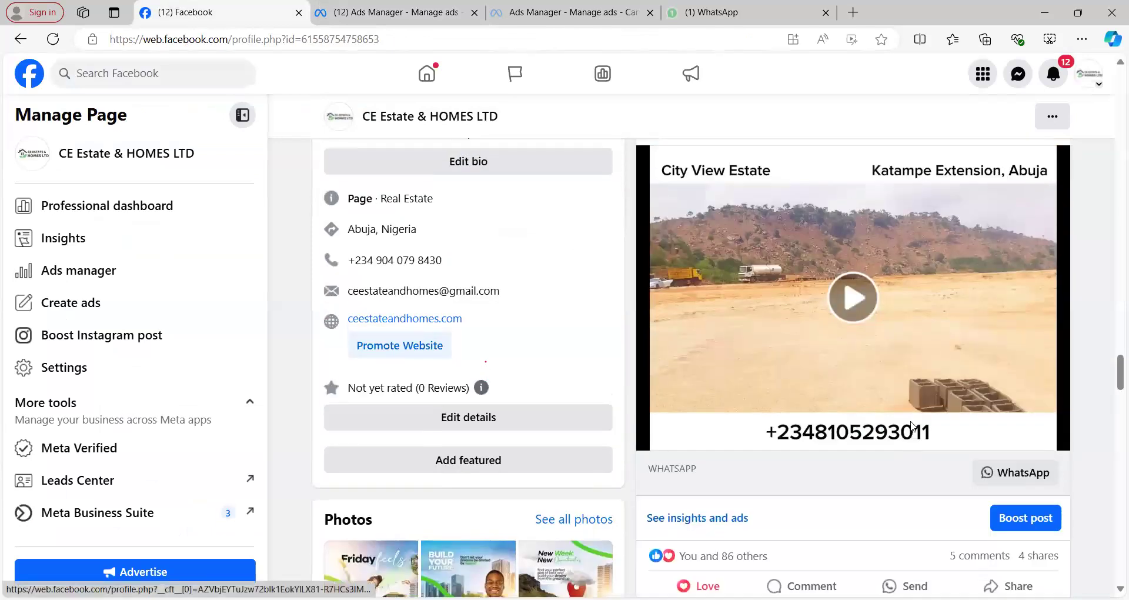
scroll(914, 423, "down", 6)
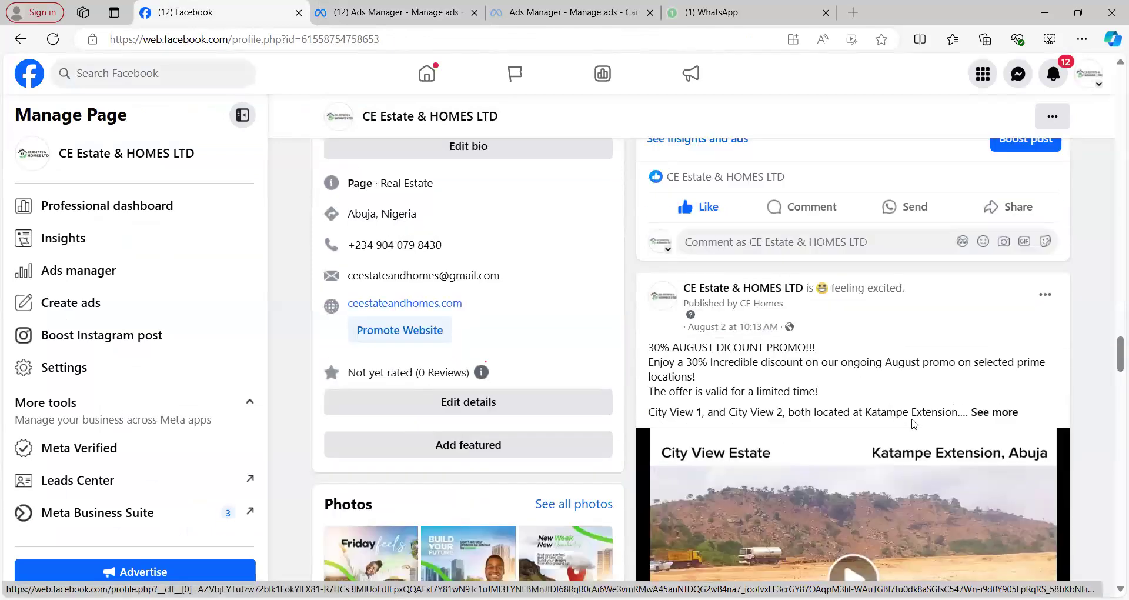
scroll(913, 424, "down", 2)
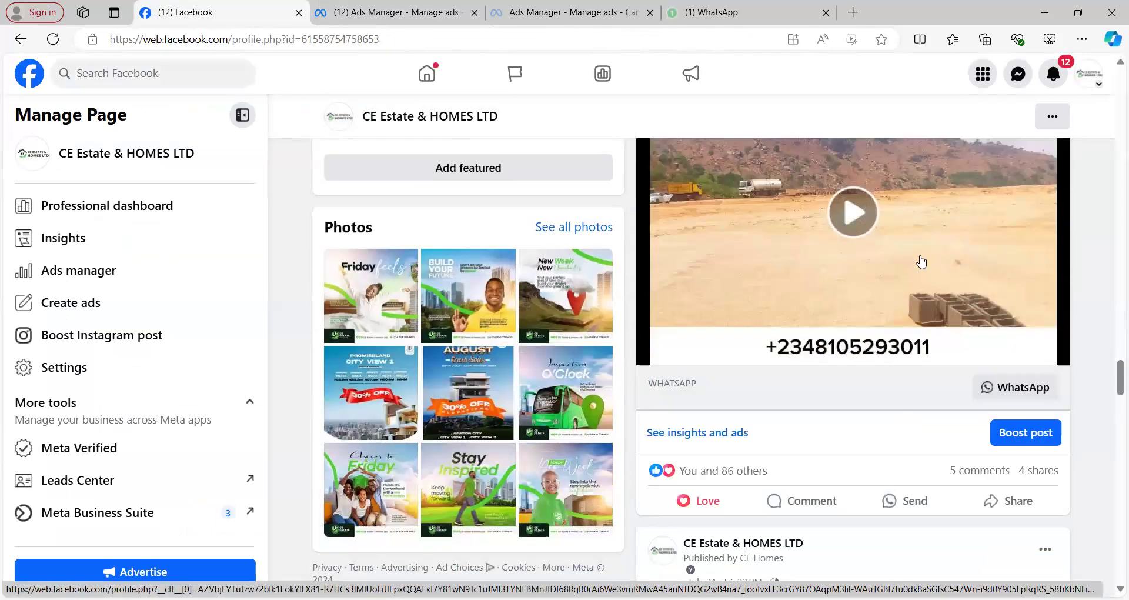
scroll(922, 262, "up", 1)
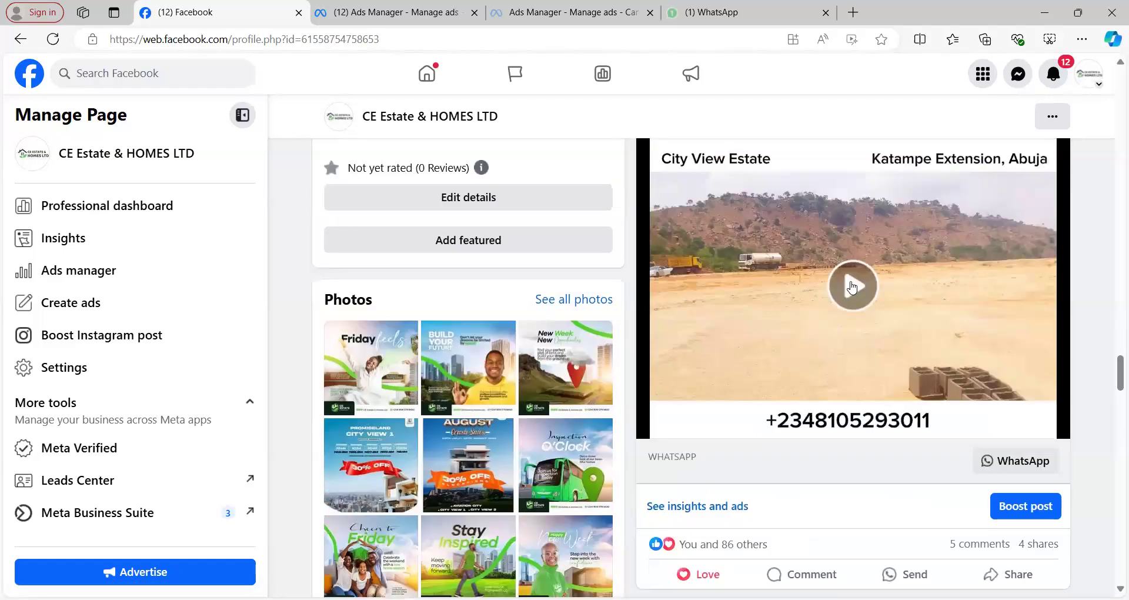
left_click(852, 287)
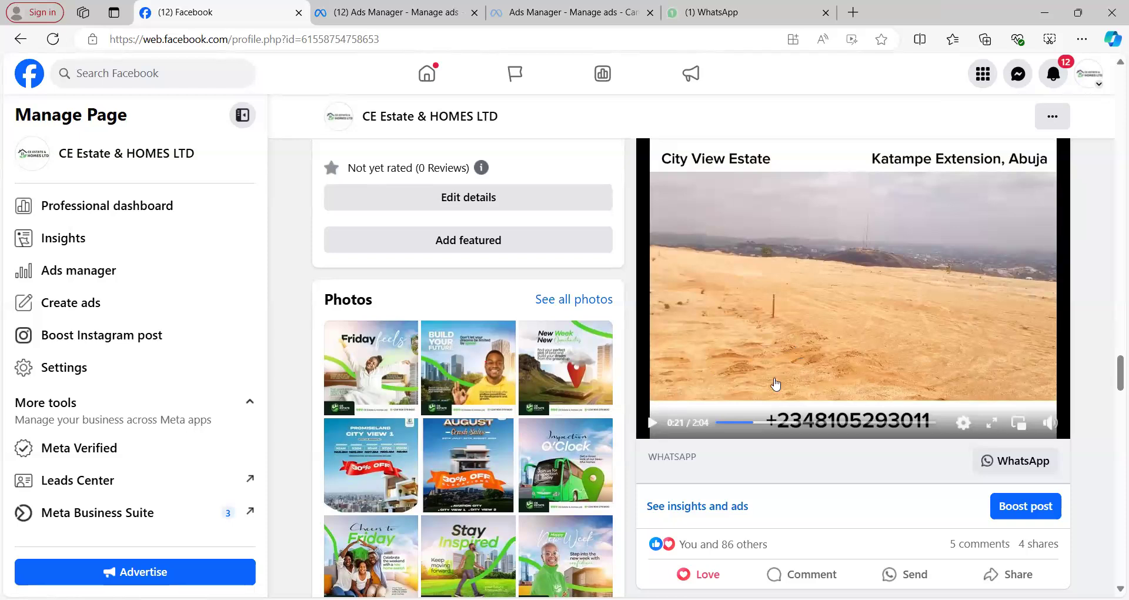
left_click_drag(768, 426, 806, 423)
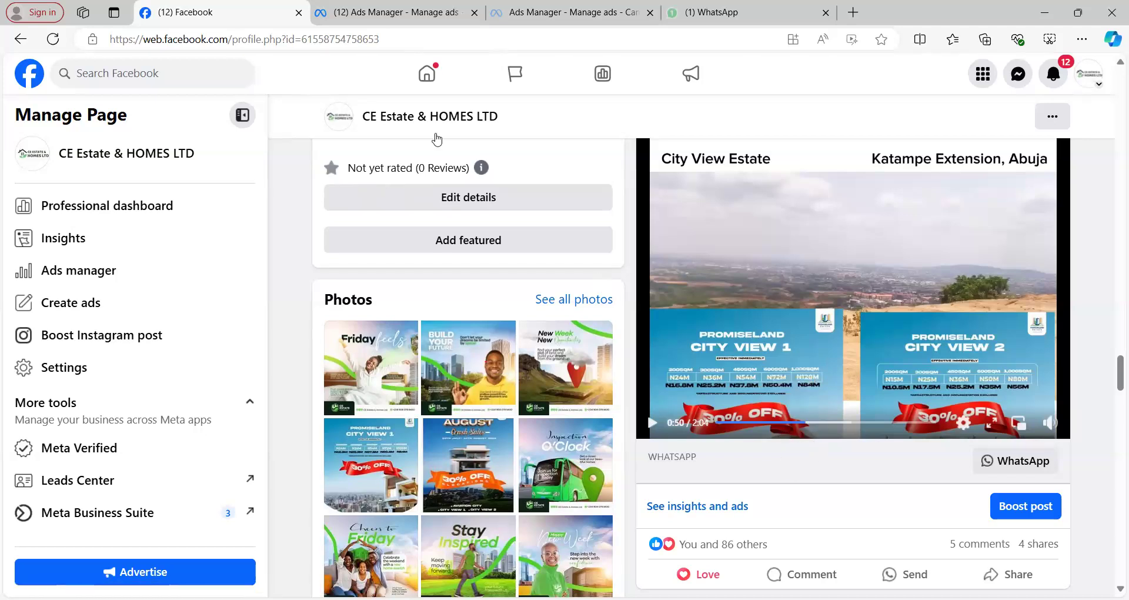
Return to Ads Manager, open the draft New Sales Campaign for editing and rename it Gardenia.
left_click(395, 15)
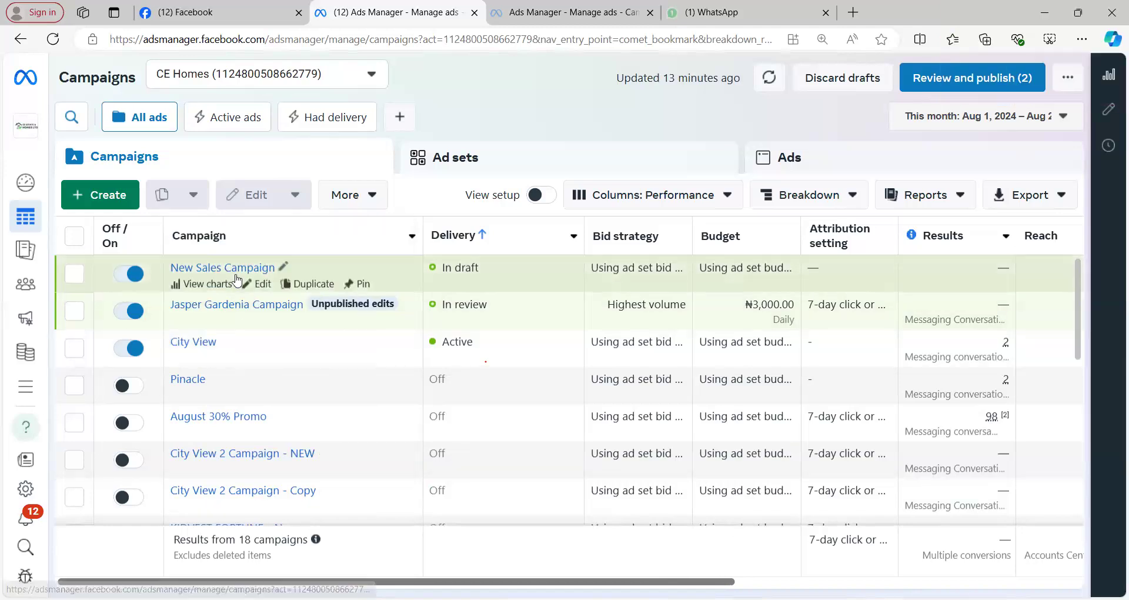
left_click(257, 284)
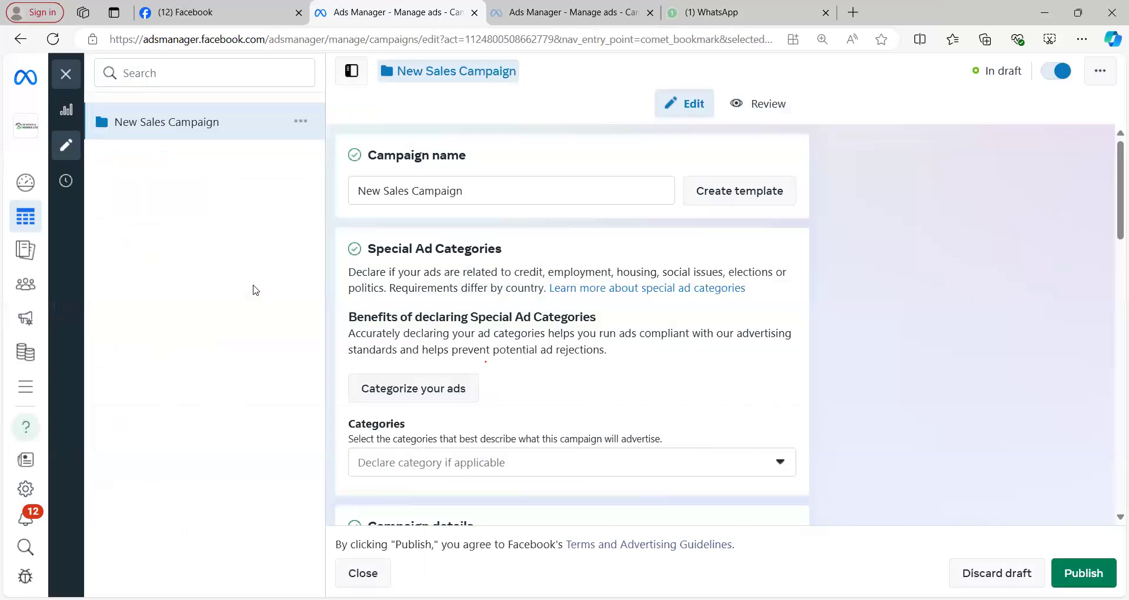
double_click(474, 188)
triple_click(474, 188)
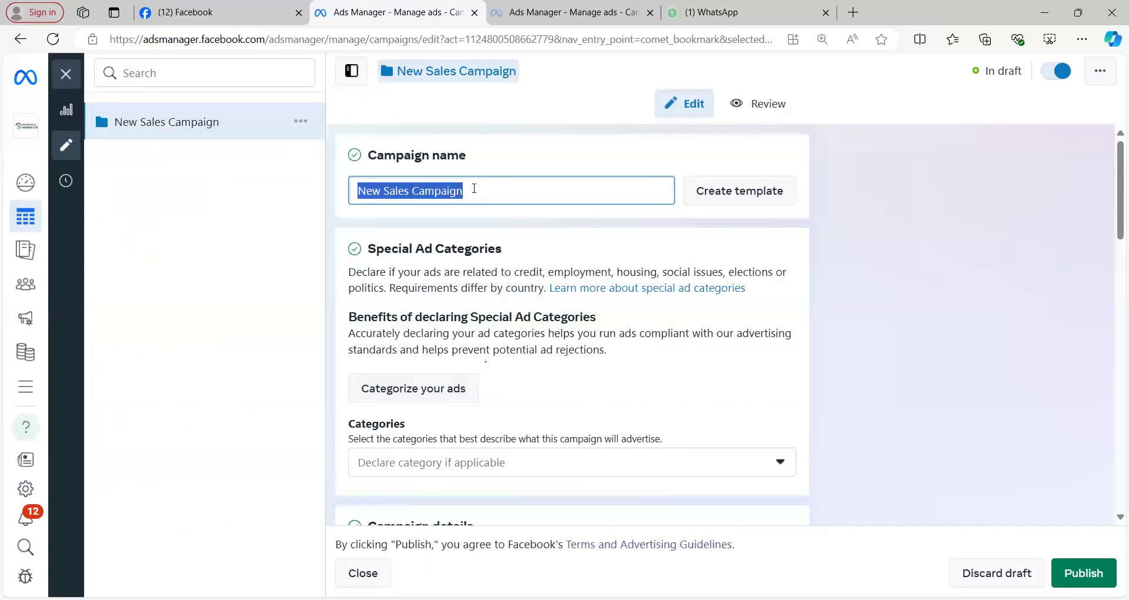
type("Gar")
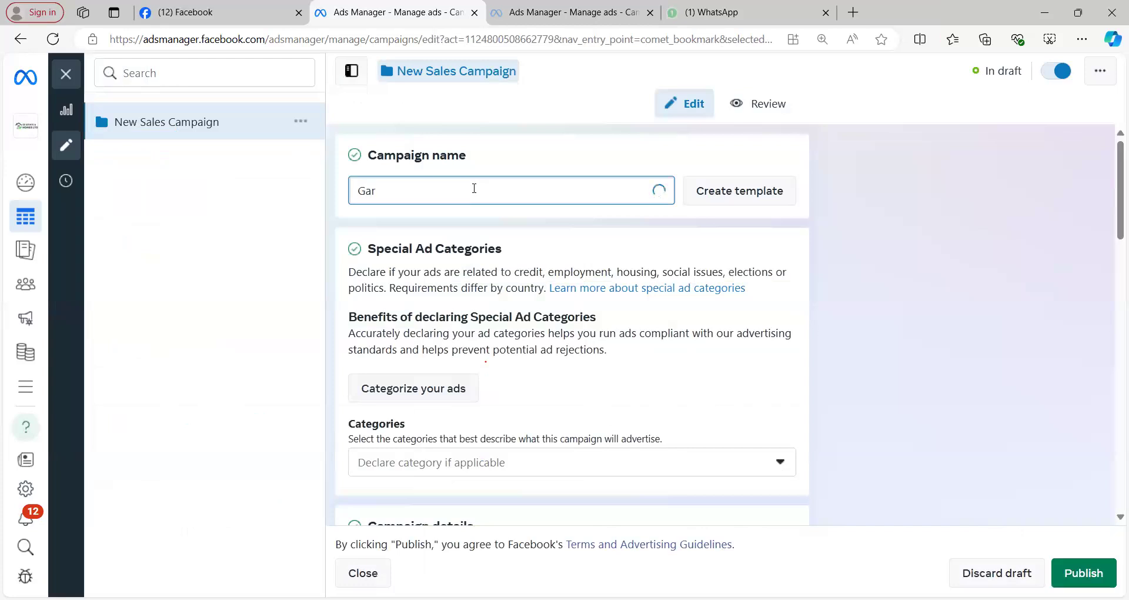
type("denia")
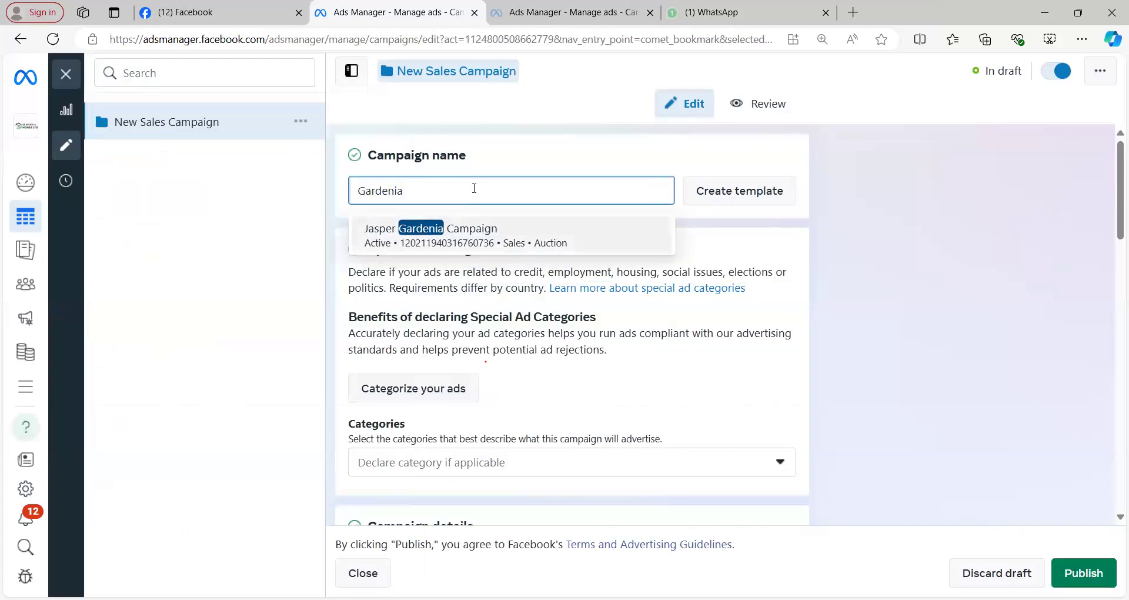
left_click(781, 246)
Declare Housing as the Gardenia campaign's special ad category and check the countries setting.
scroll(883, 357, "down", 3)
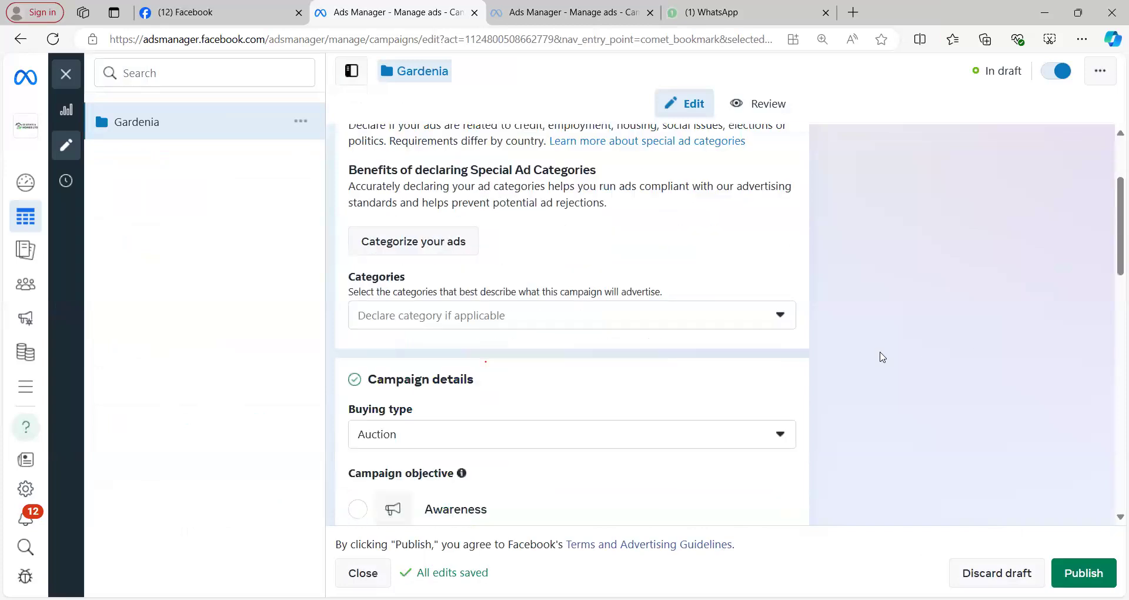
scroll(883, 357, "up", 3)
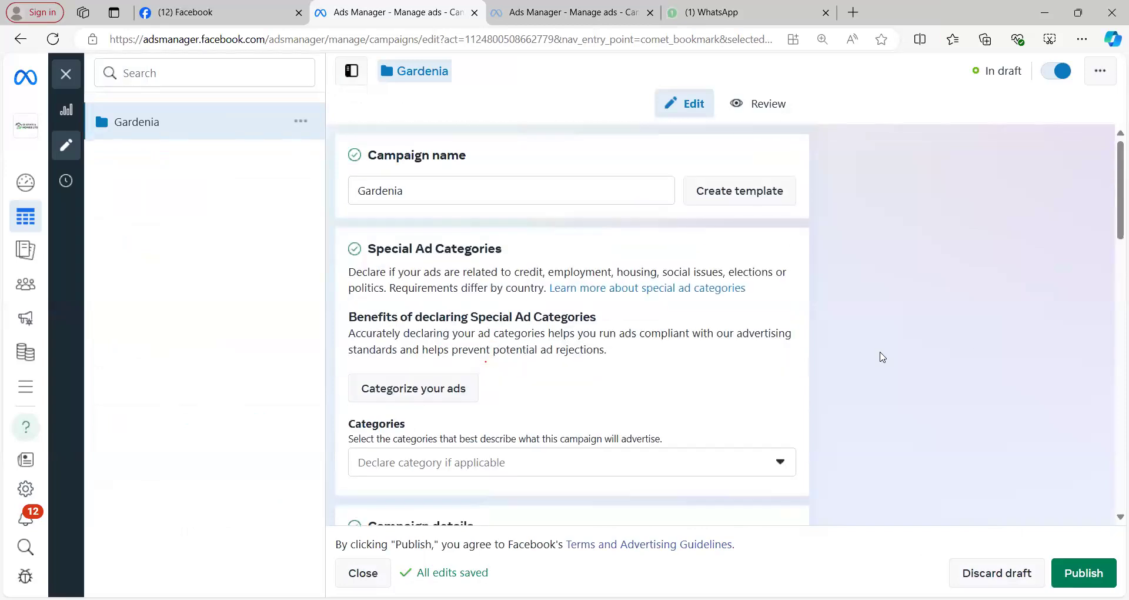
scroll(883, 357, "down", 1)
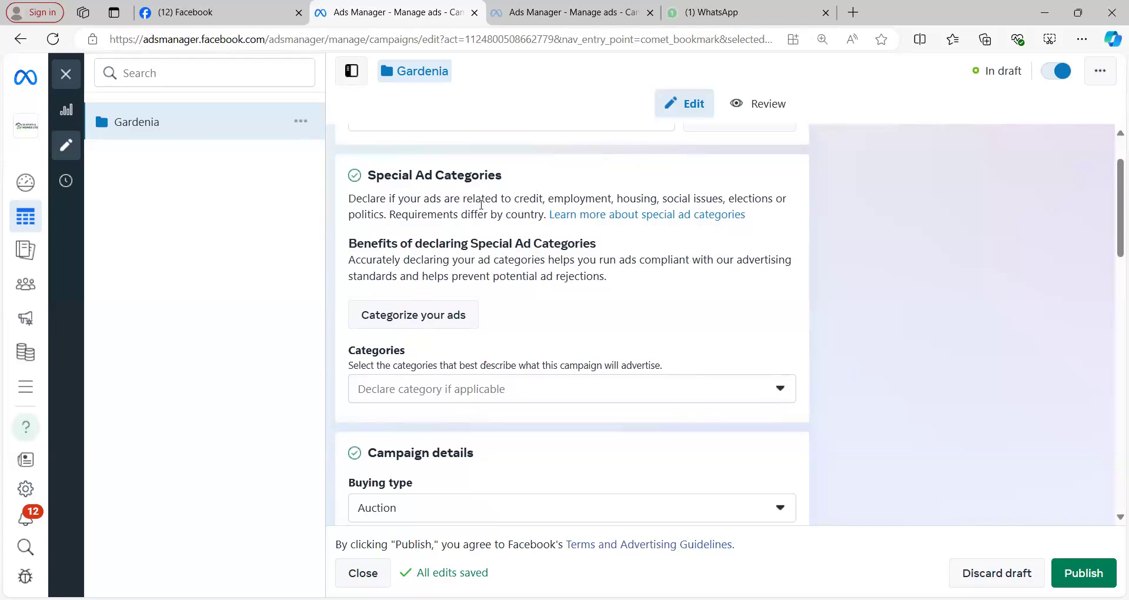
scroll(796, 385, "down", 3)
scroll(793, 377, "up", 3)
left_click(778, 388)
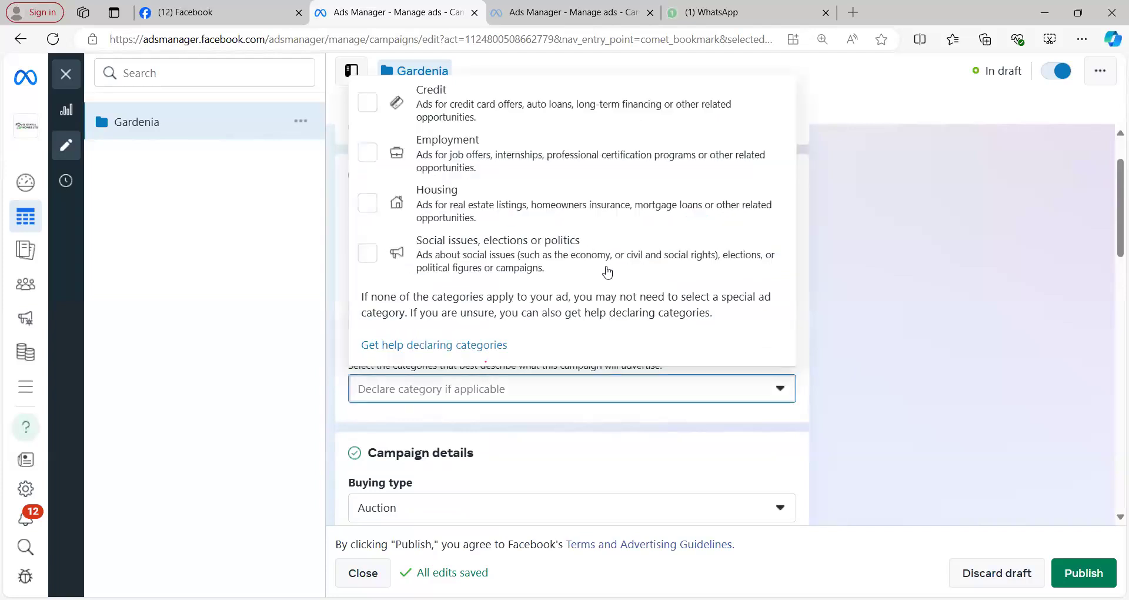
left_click(510, 208)
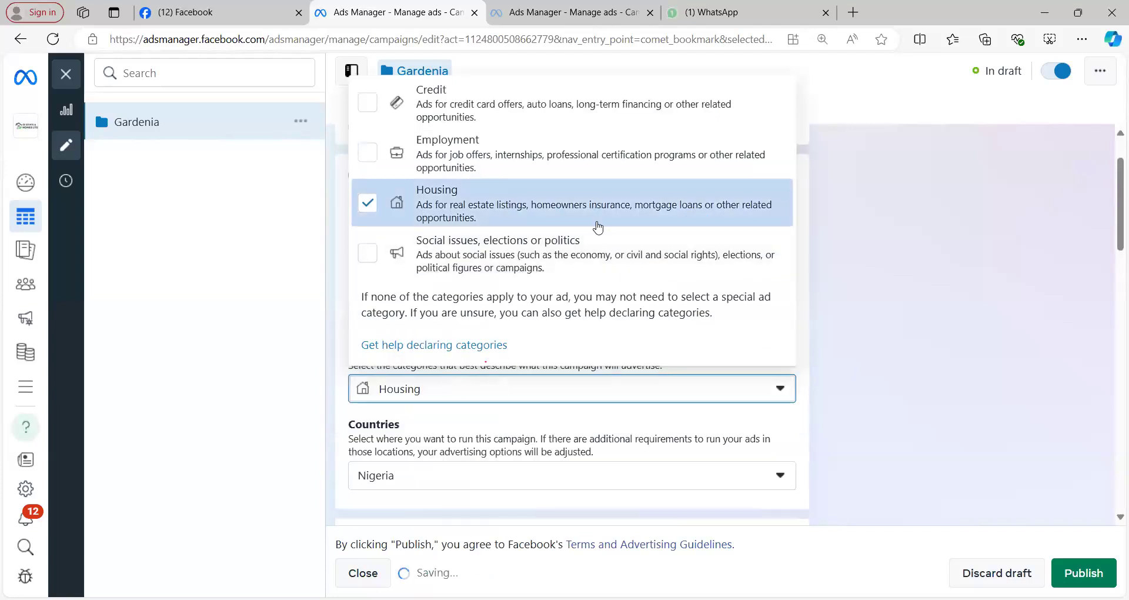
left_click(893, 327)
scroll(867, 320, "down", 4)
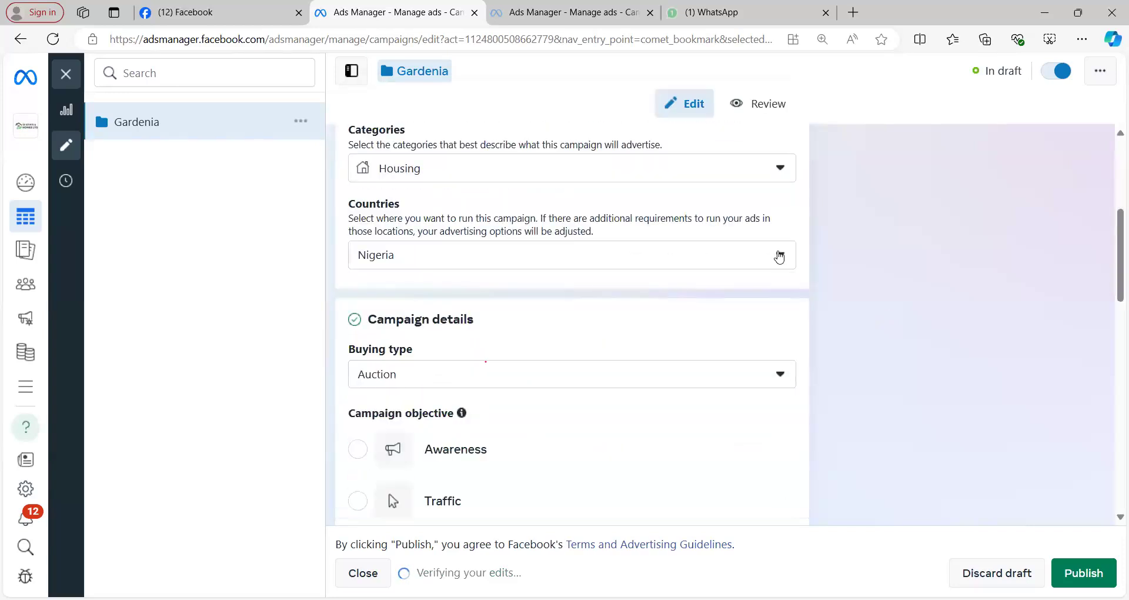
left_click(779, 257)
left_click(780, 256)
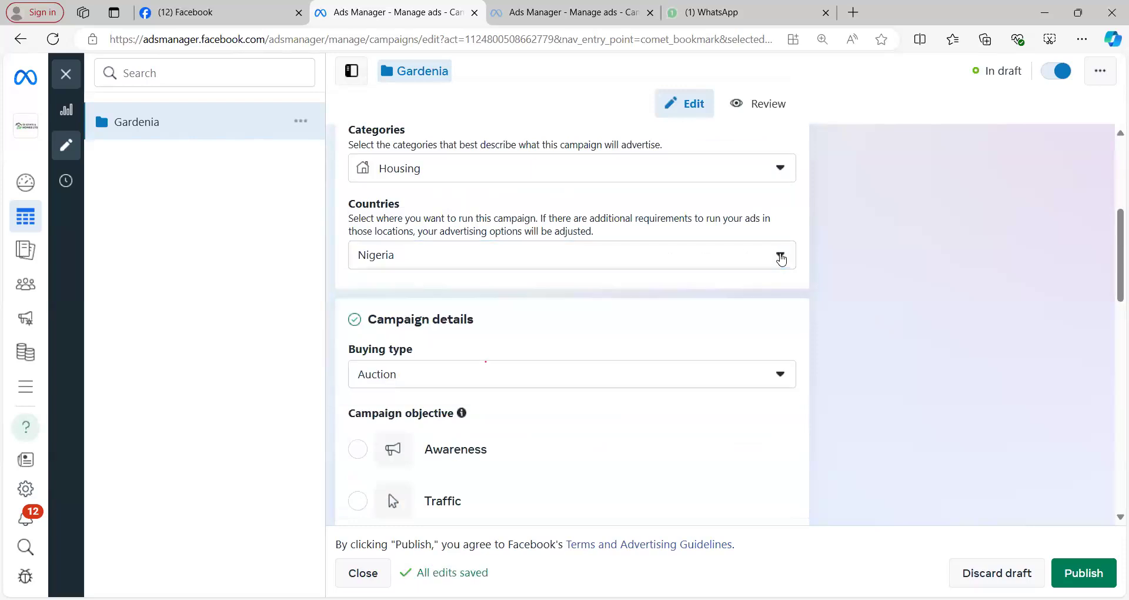
Replace Nigeria with United States as the country for the Gardenia draft's Housing ad category.
left_click(780, 257)
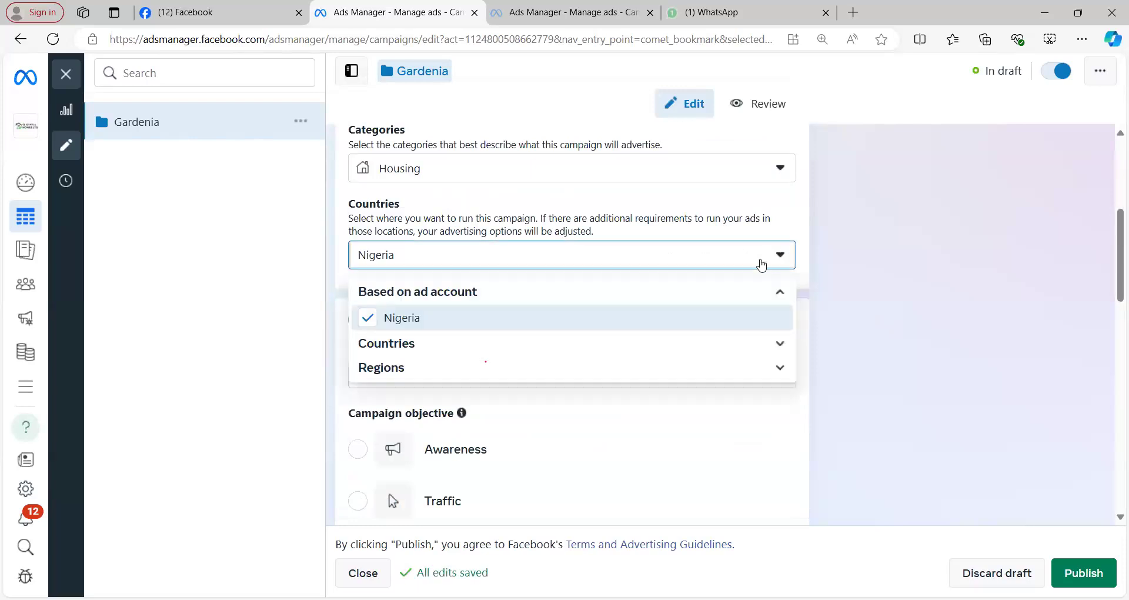
left_click(583, 346)
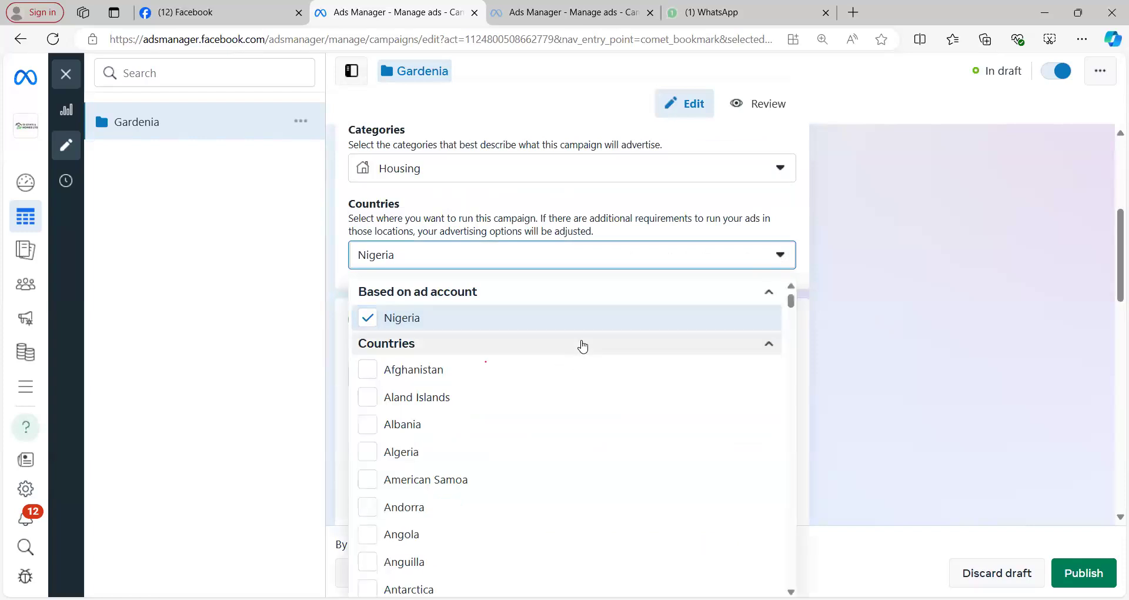
left_click(367, 319)
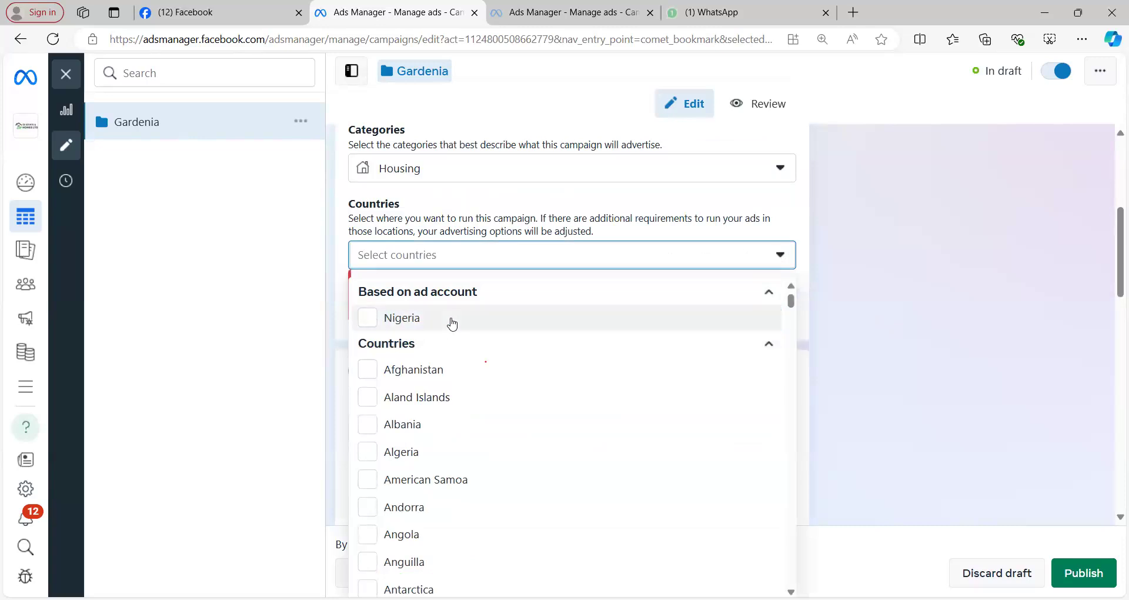
key("u")
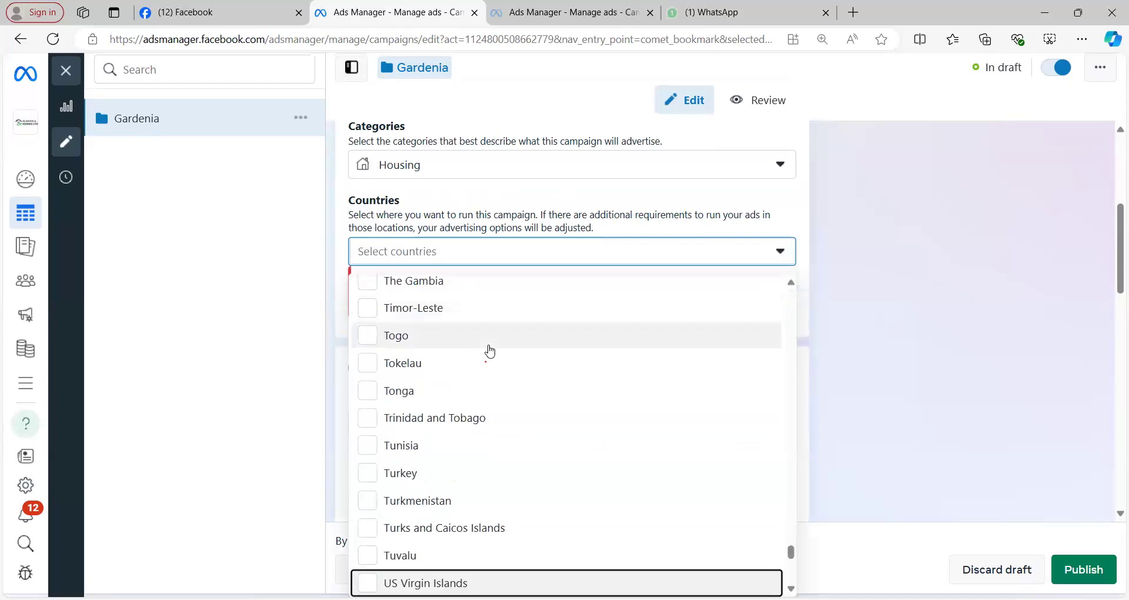
scroll(479, 424, "down", 3)
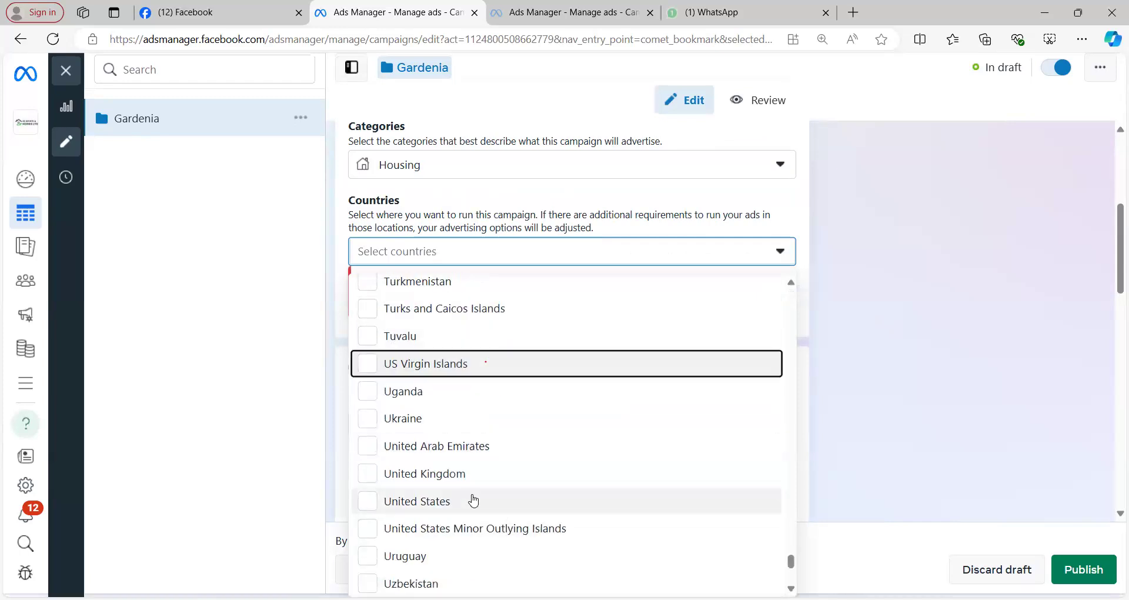
left_click(471, 501)
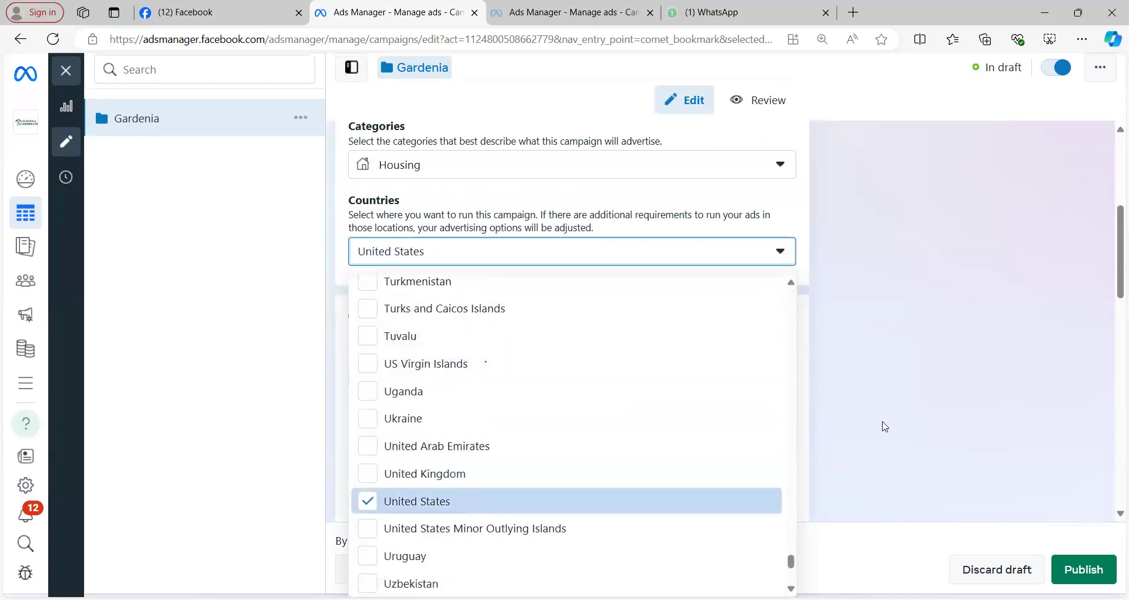
left_click(954, 395)
Look over the Gardenia draft's campaign settings and close it to return to the campaign list.
scroll(1066, 389, "down", 4)
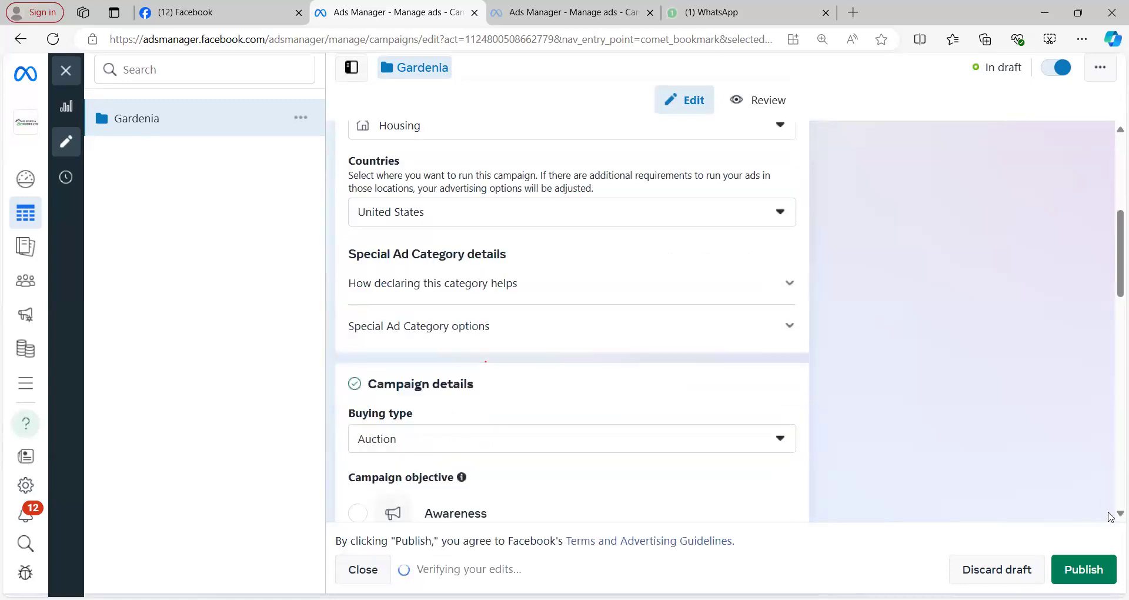
scroll(877, 361, "up", 4)
scroll(878, 361, "up", 5)
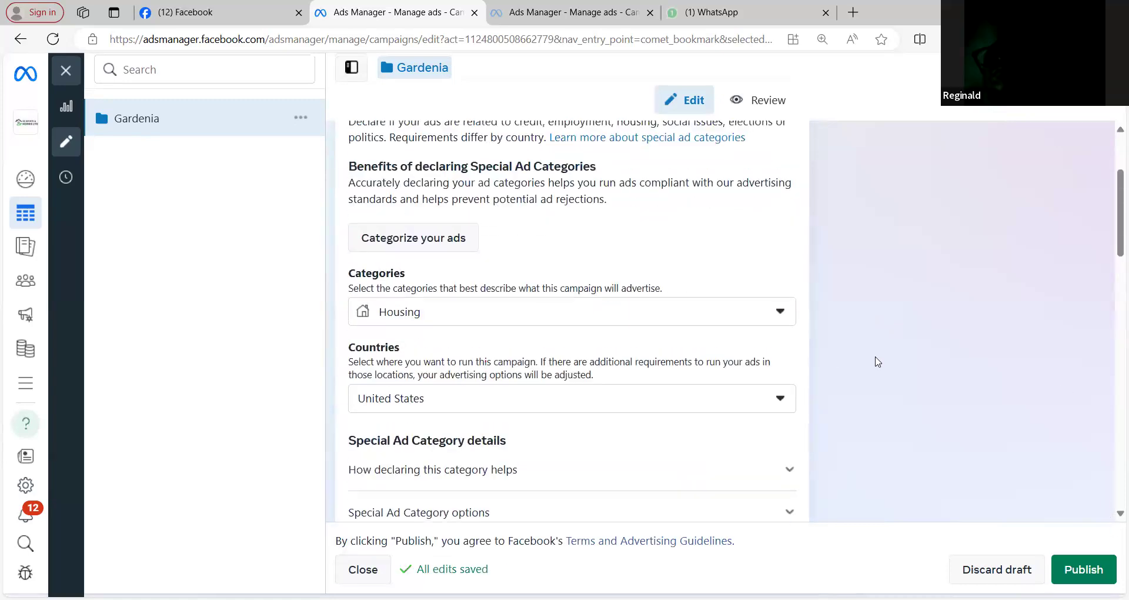
scroll(881, 360, "down", 8)
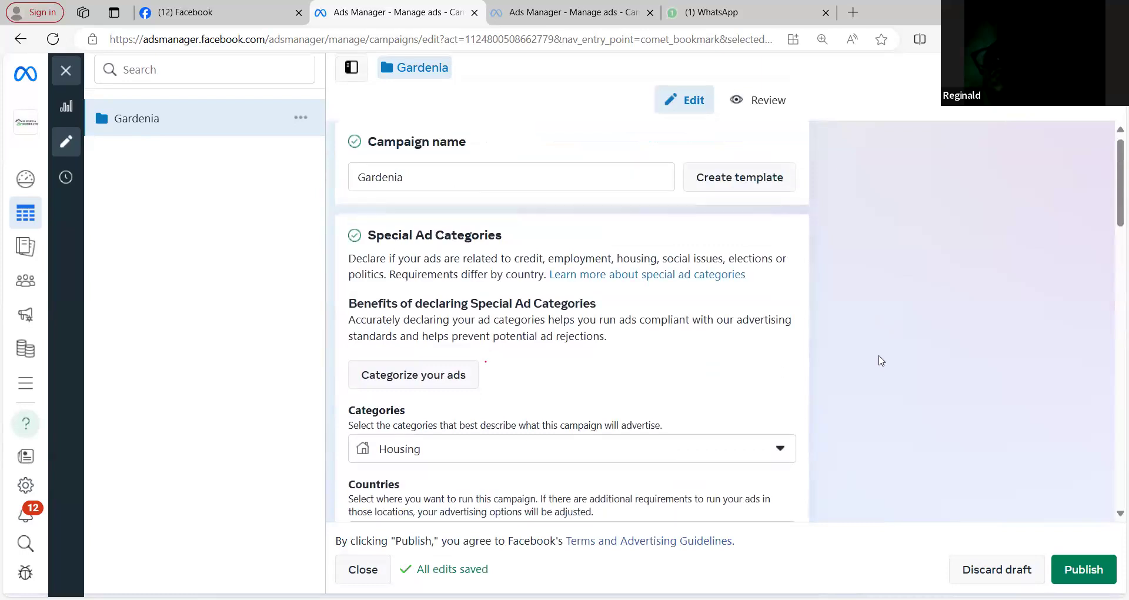
scroll(882, 360, "down", 5)
scroll(882, 361, "up", 10)
scroll(883, 361, "up", 5)
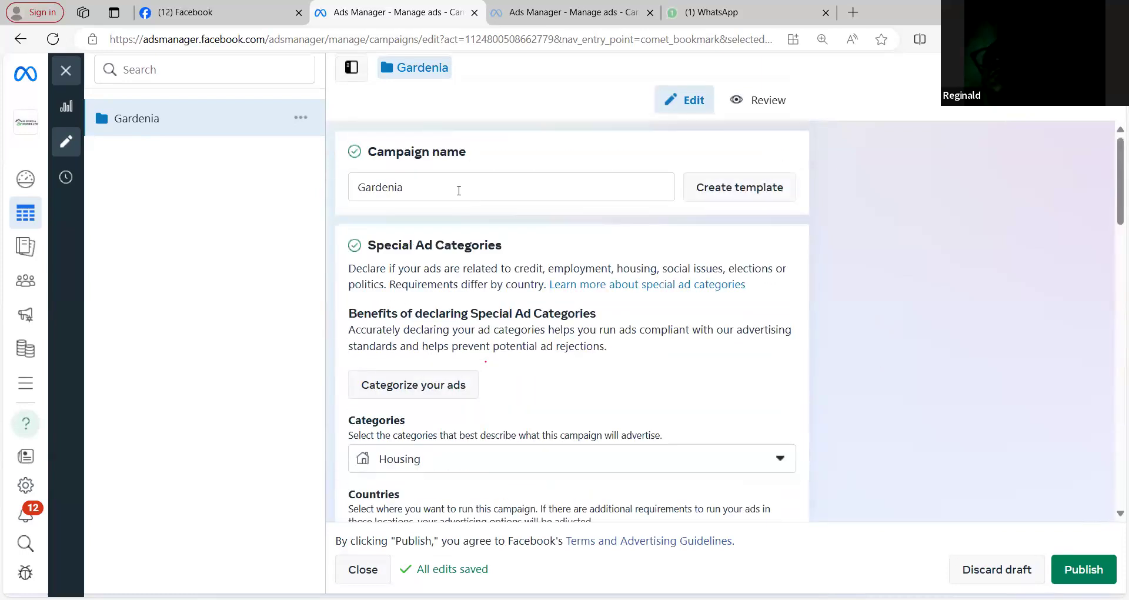
left_click(65, 71)
left_click(609, 341)
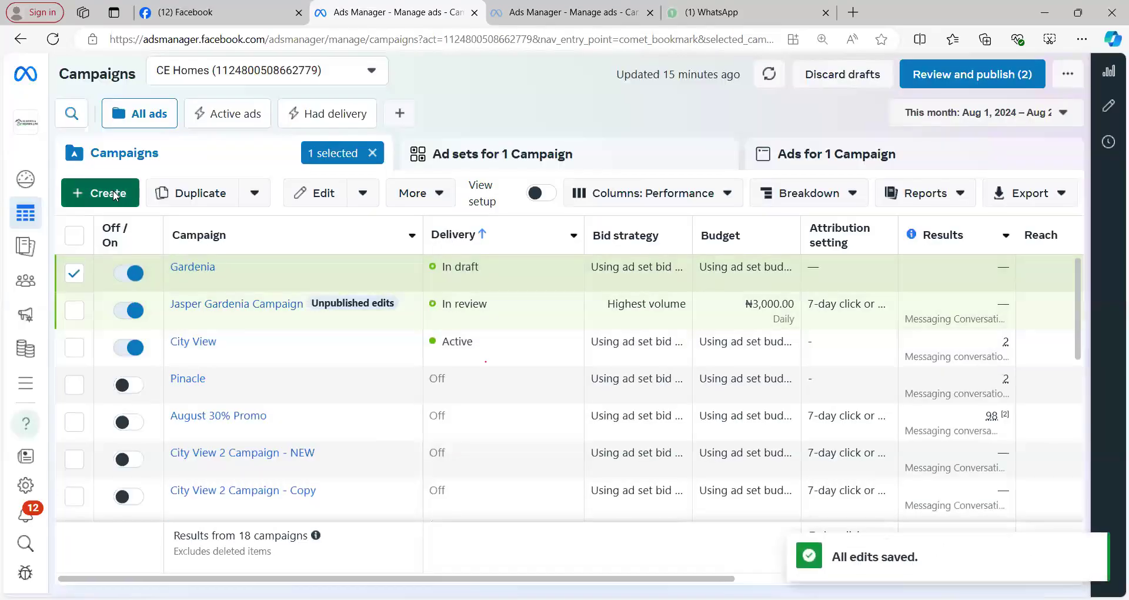
Create a new auction campaign with the Sales objective, using the manual sales campaign setup.
left_click(116, 194)
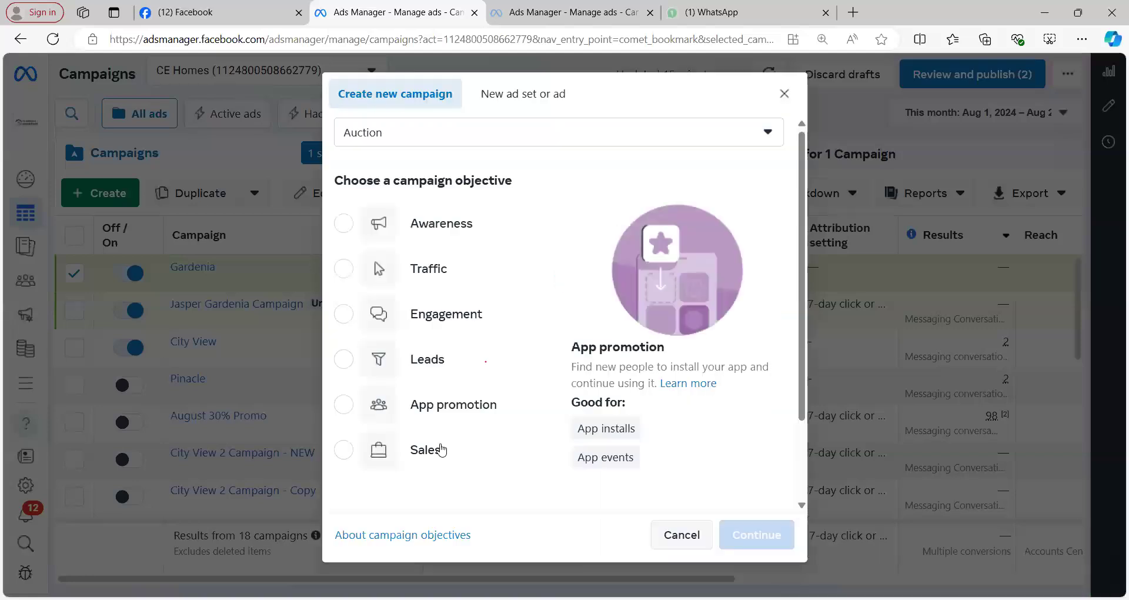
left_click(442, 450)
left_click(753, 536)
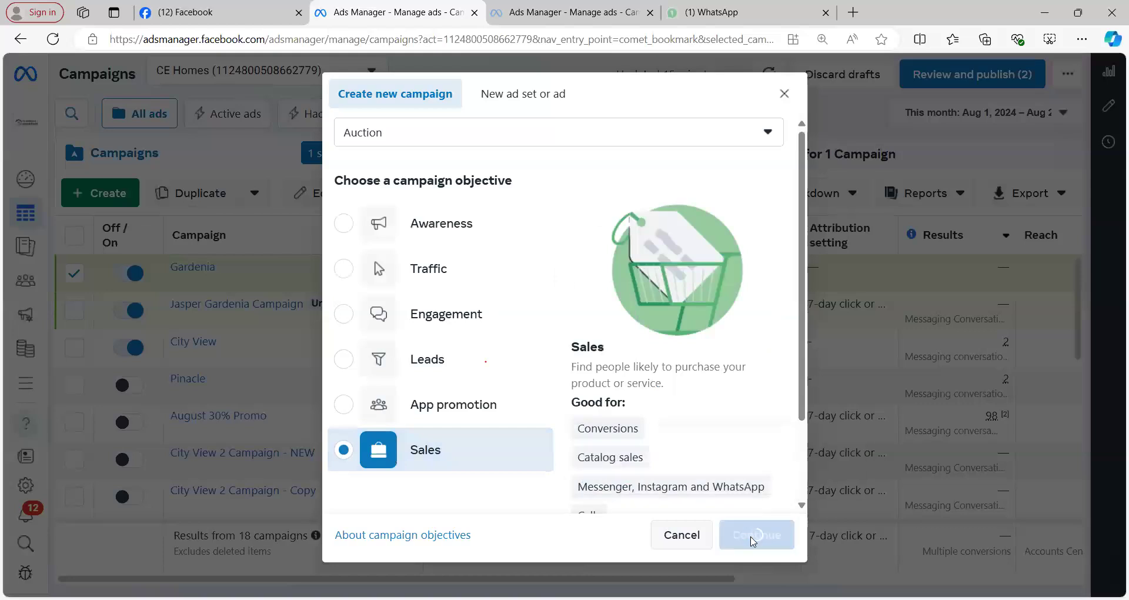
left_click(598, 428)
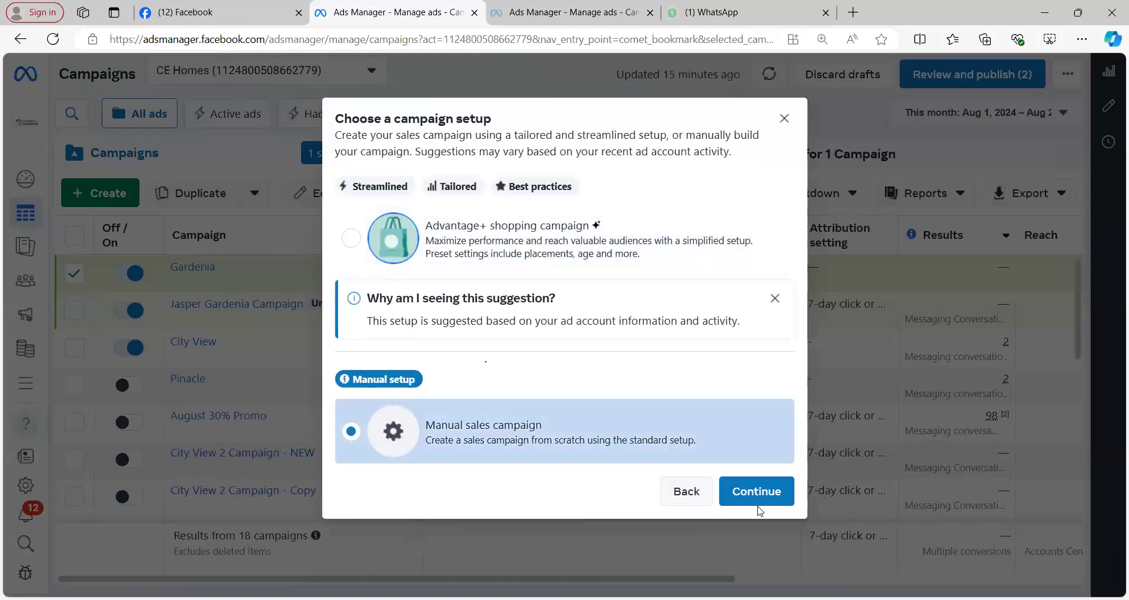
left_click(756, 495)
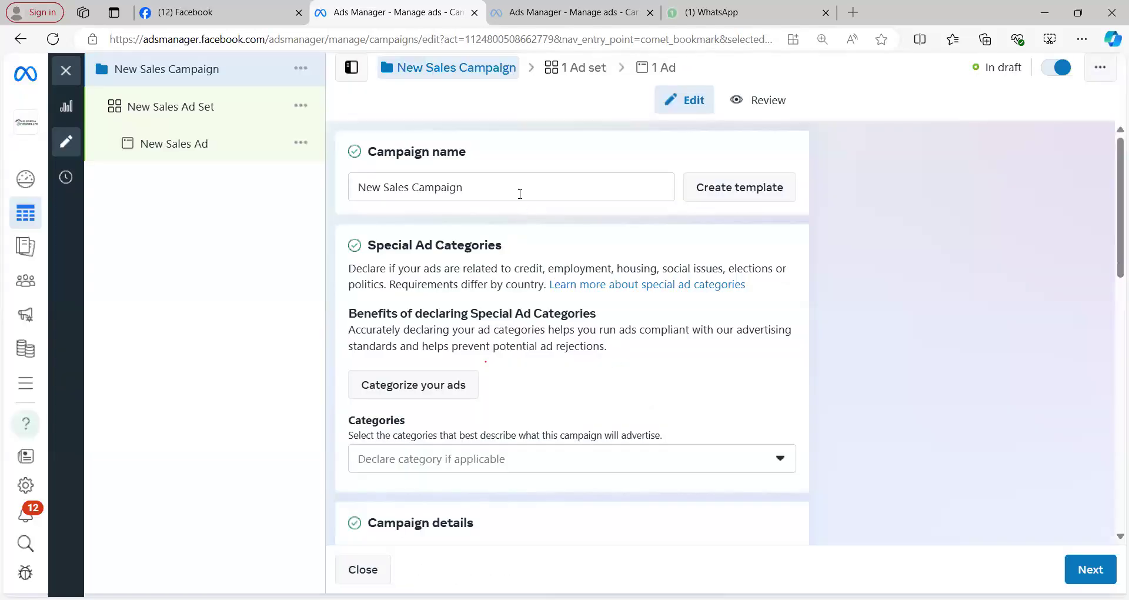
Rename the new sales campaign Gardenia, using the suggested existing name.
triple_click(519, 193)
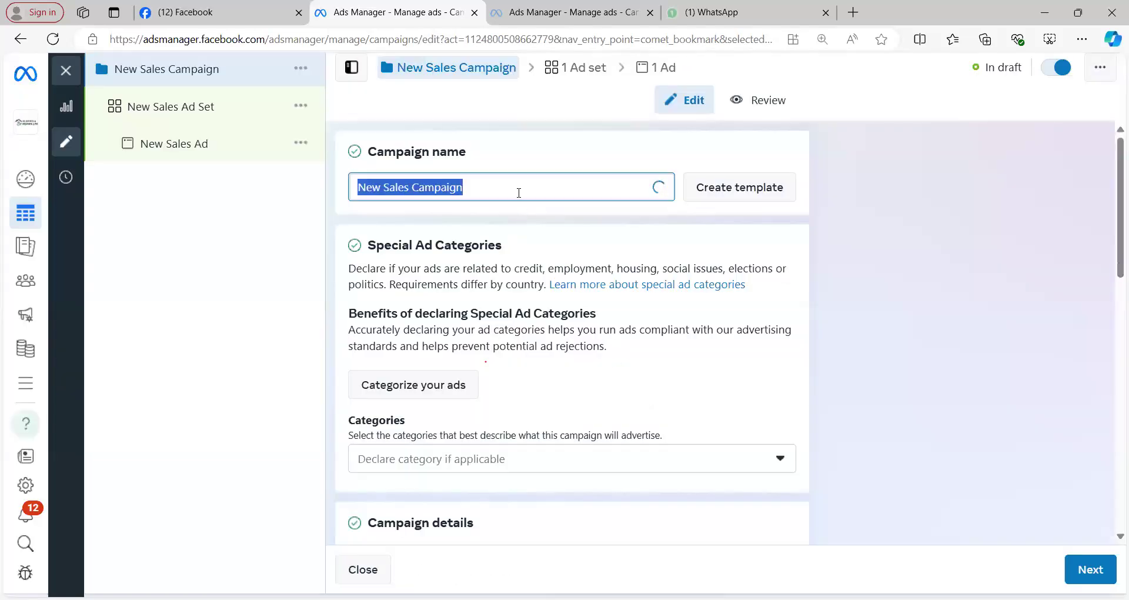
type("Gar")
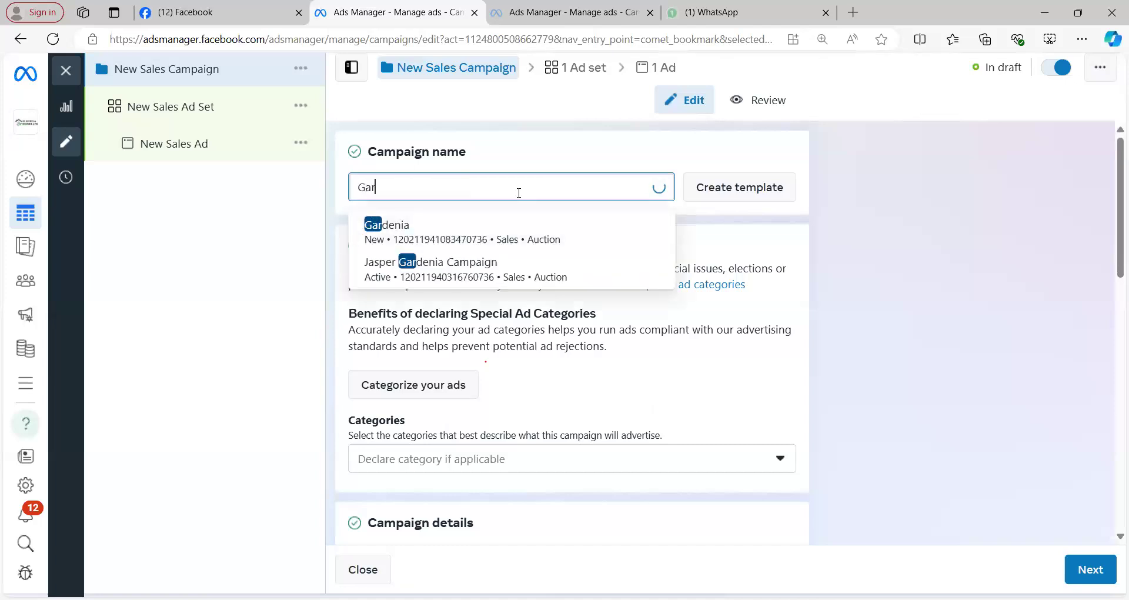
left_click(512, 235)
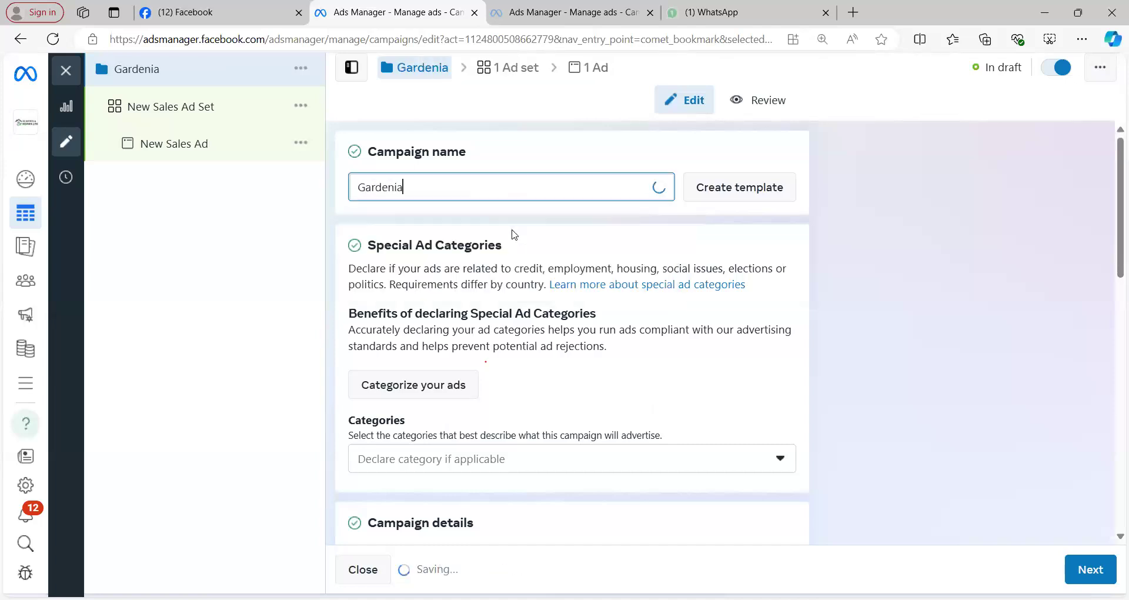
Declare Housing as the new Gardenia campaign's special ad category.
scroll(938, 378, "down", 3)
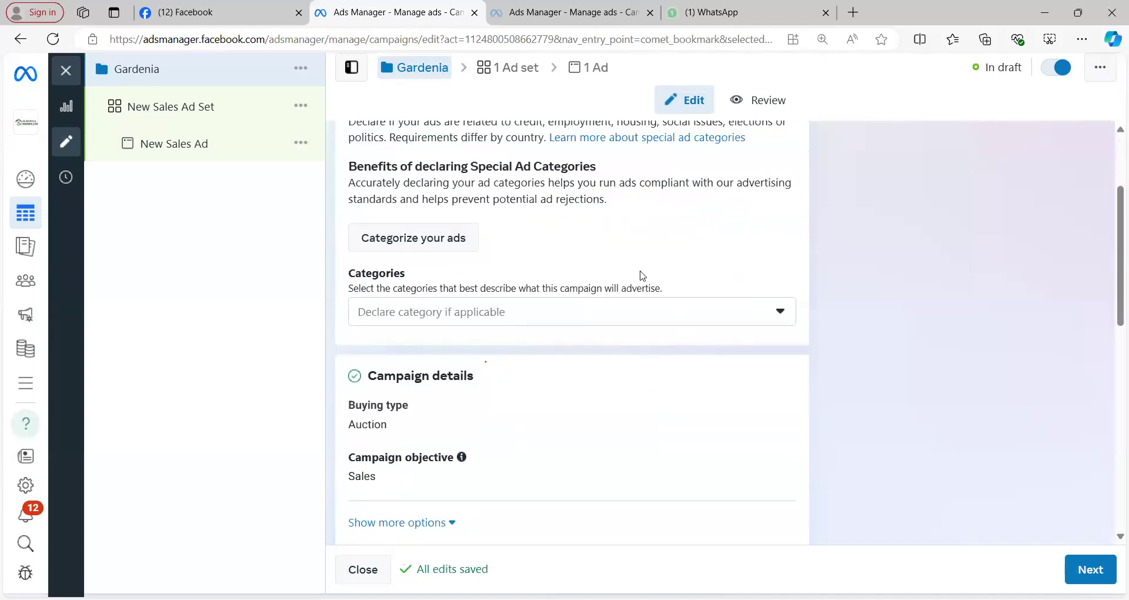
left_click(652, 324)
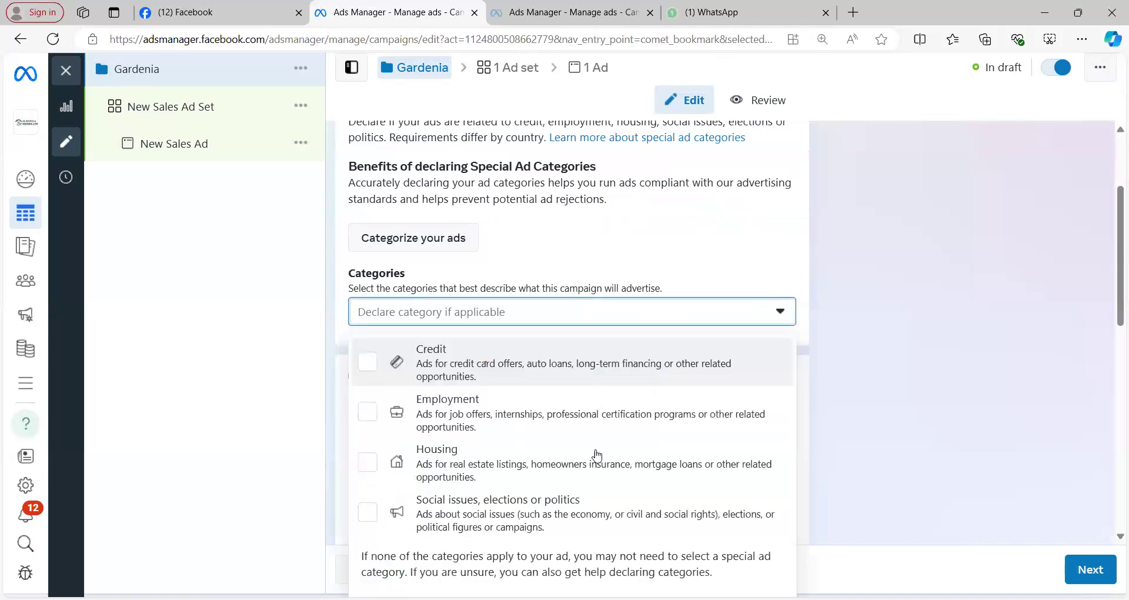
left_click(588, 470)
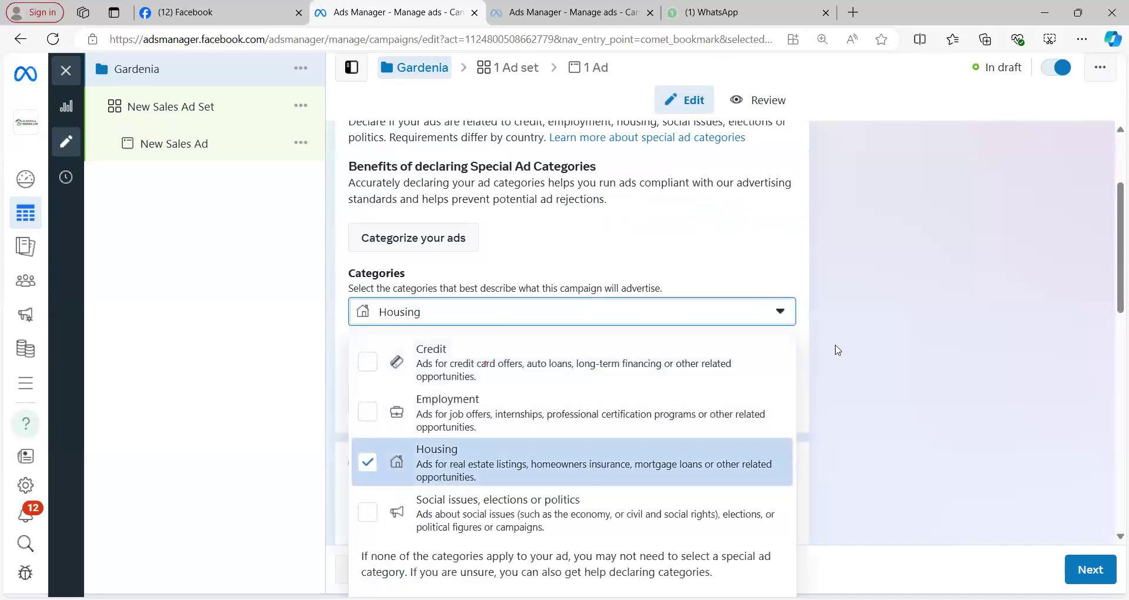
left_click(895, 310)
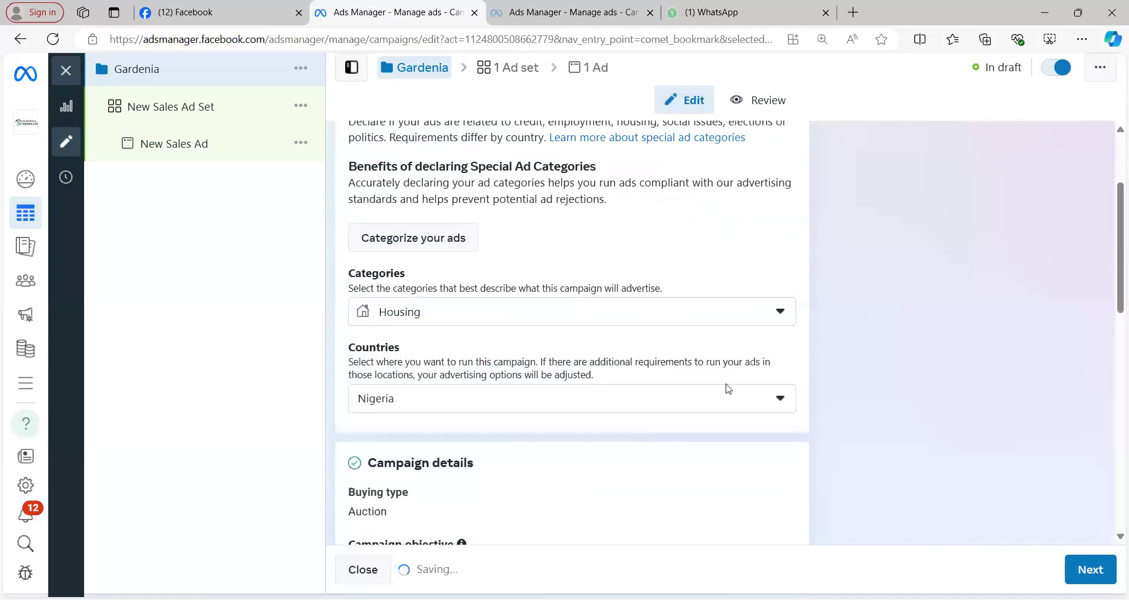
Remove Nigeria from the new campaign's special ad category countries and select United States instead.
left_click(586, 407)
left_click(417, 467)
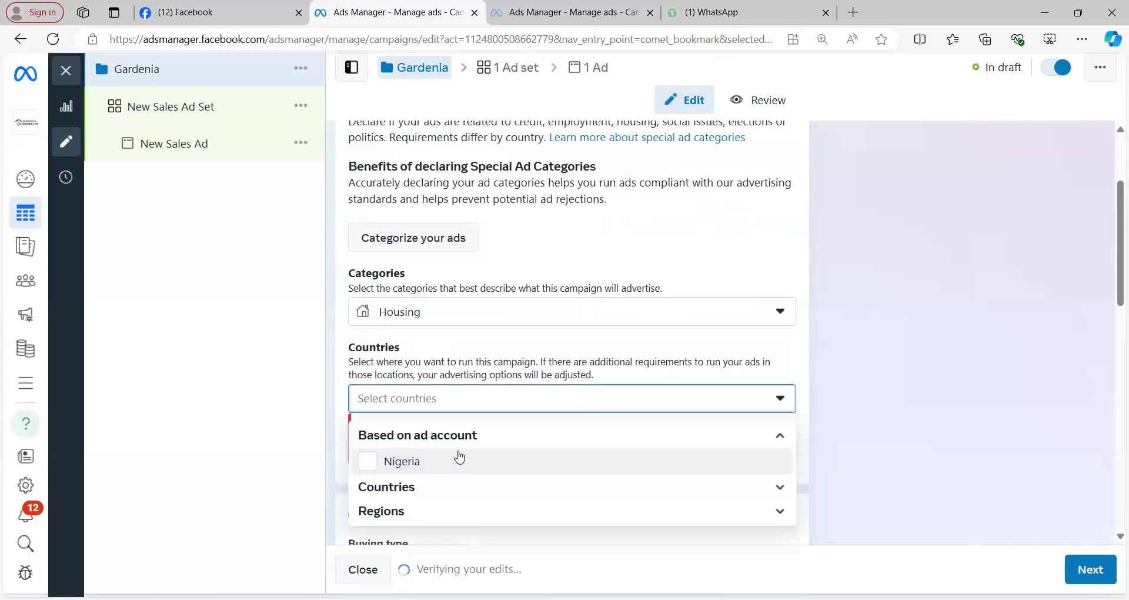
scroll(461, 458, "down", 6)
scroll(463, 459, "down", 10)
scroll(465, 459, "down", 6)
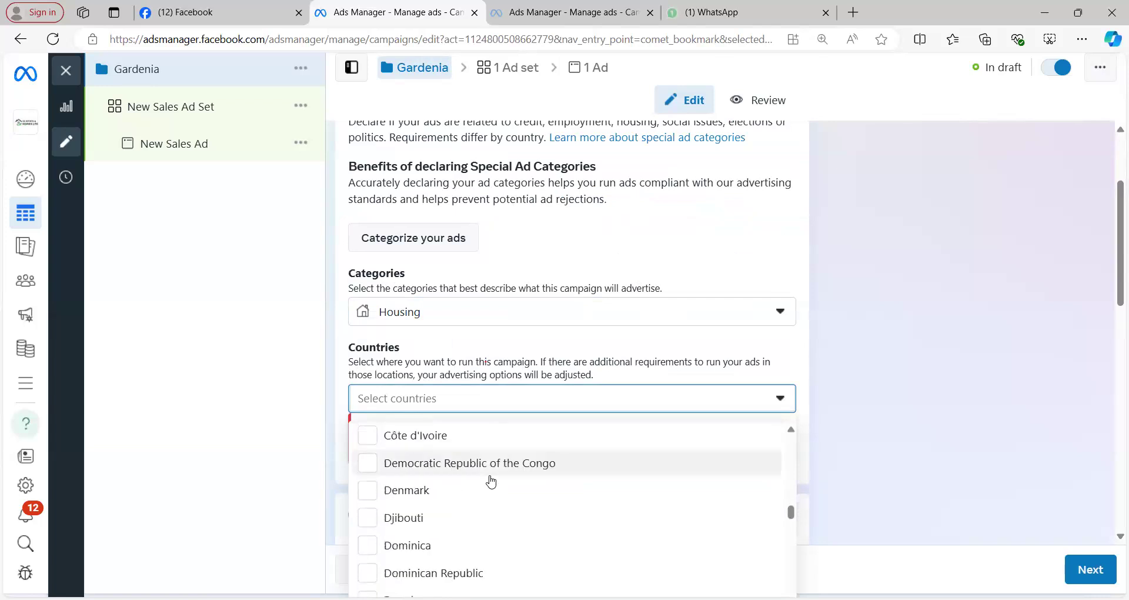
scroll(492, 481, "down", 10)
scroll(545, 511, "down", 10)
scroll(546, 513, "down", 10)
scroll(547, 513, "down", 10)
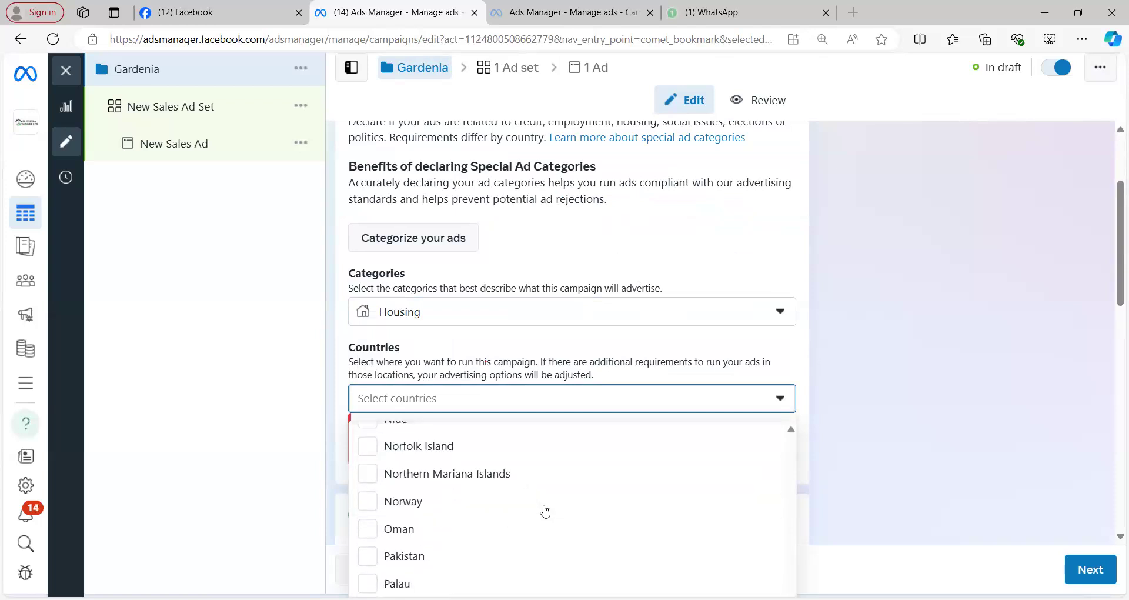
scroll(544, 509, "down", 10)
scroll(543, 506, "down", 5)
scroll(543, 506, "up", 4)
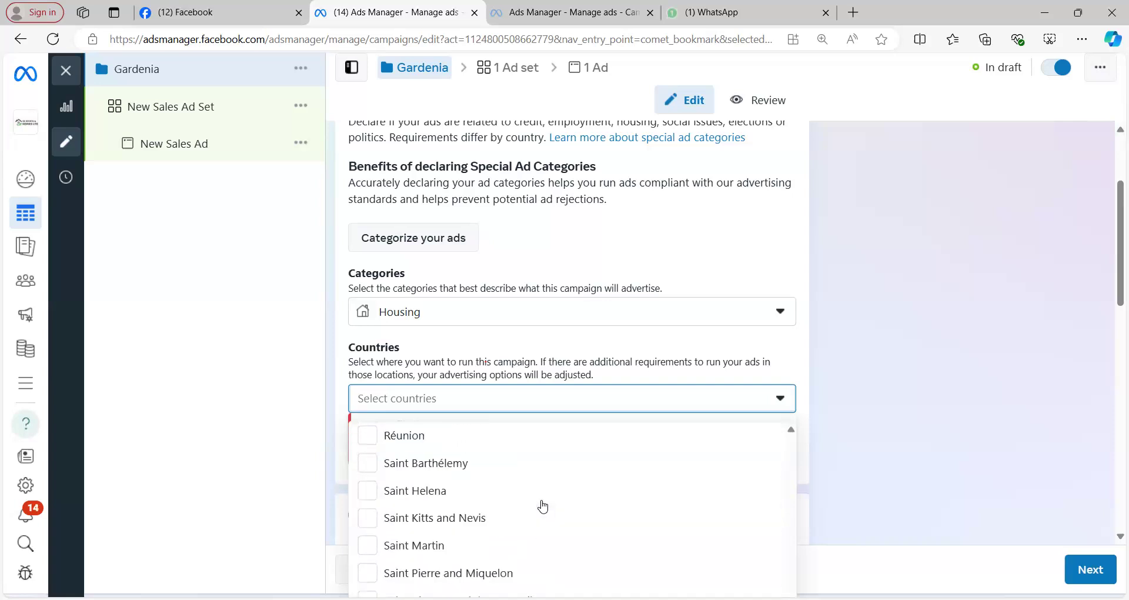
scroll(543, 506, "up", 2)
scroll(542, 506, "down", 10)
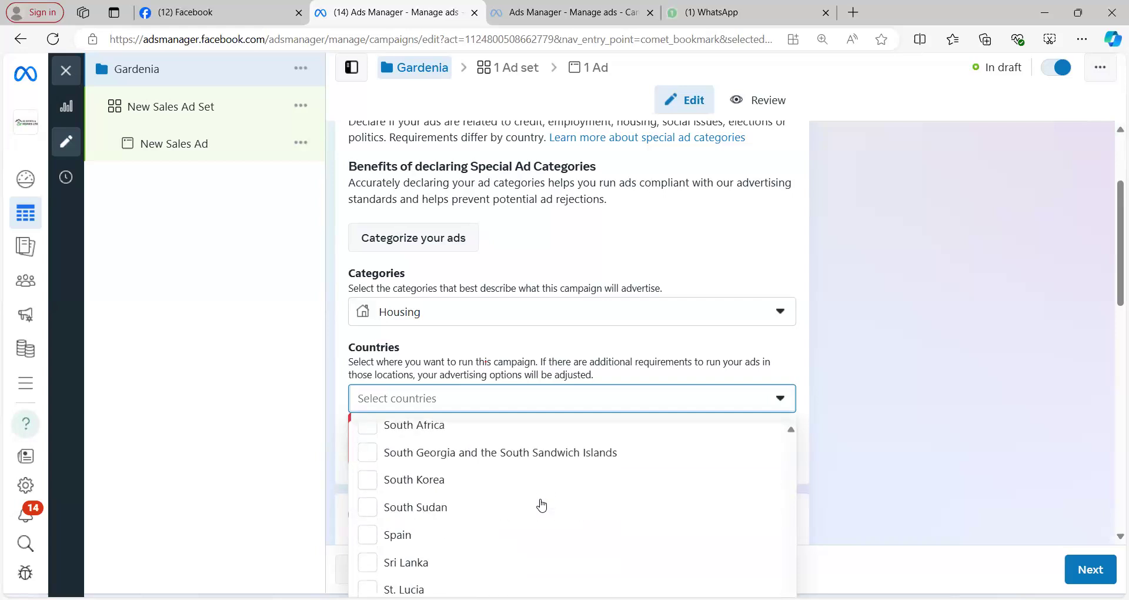
scroll(540, 505, "down", 10)
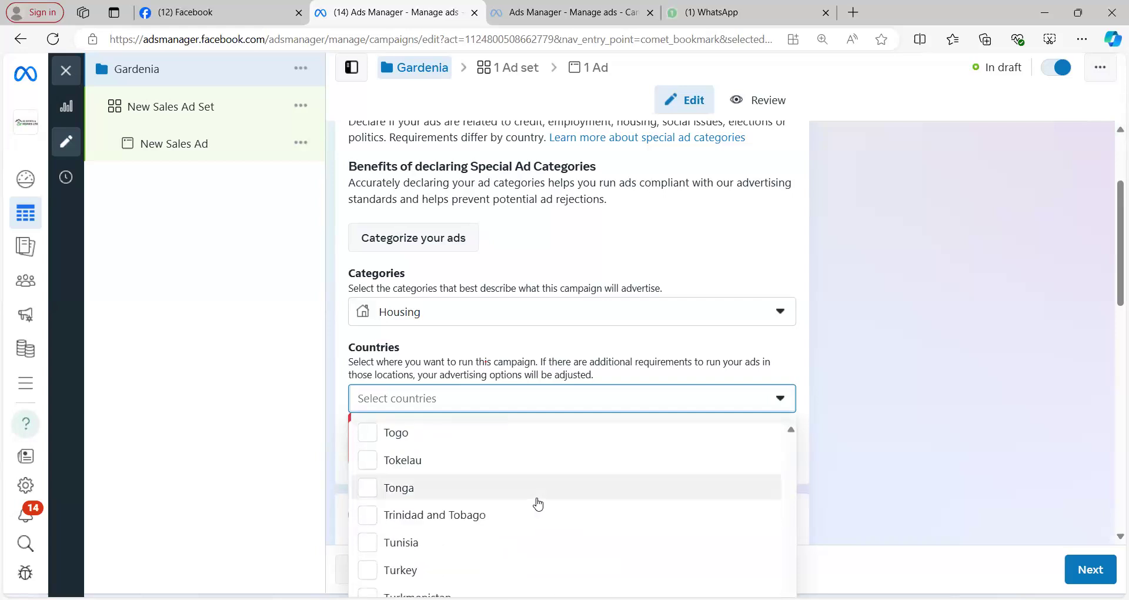
scroll(539, 504, "down", 4)
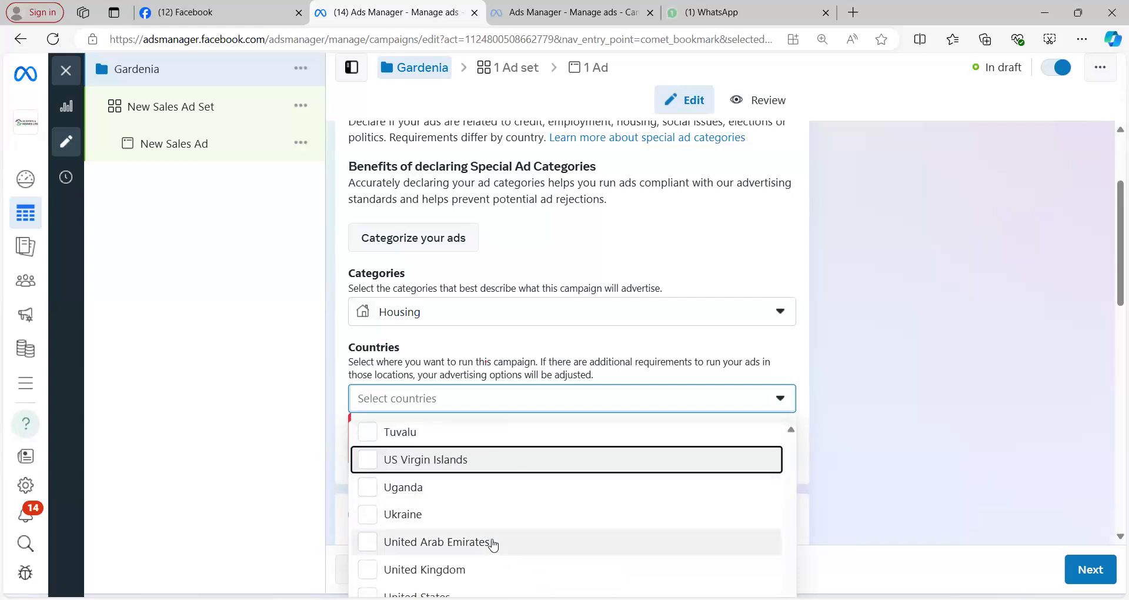
scroll(493, 544, "down", 1)
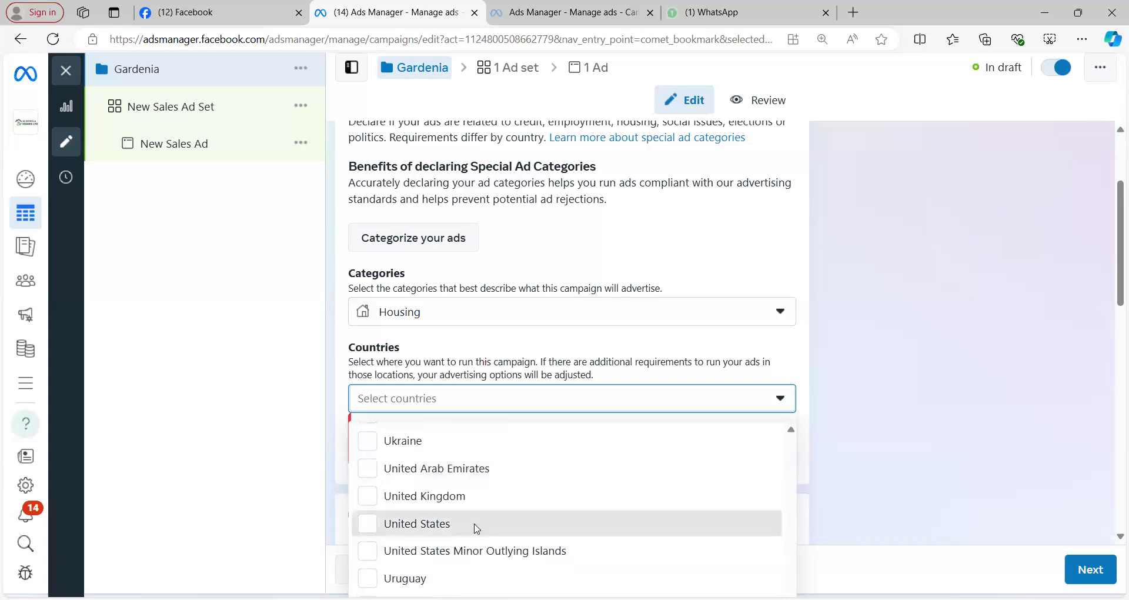
left_click(476, 528)
left_click(849, 350)
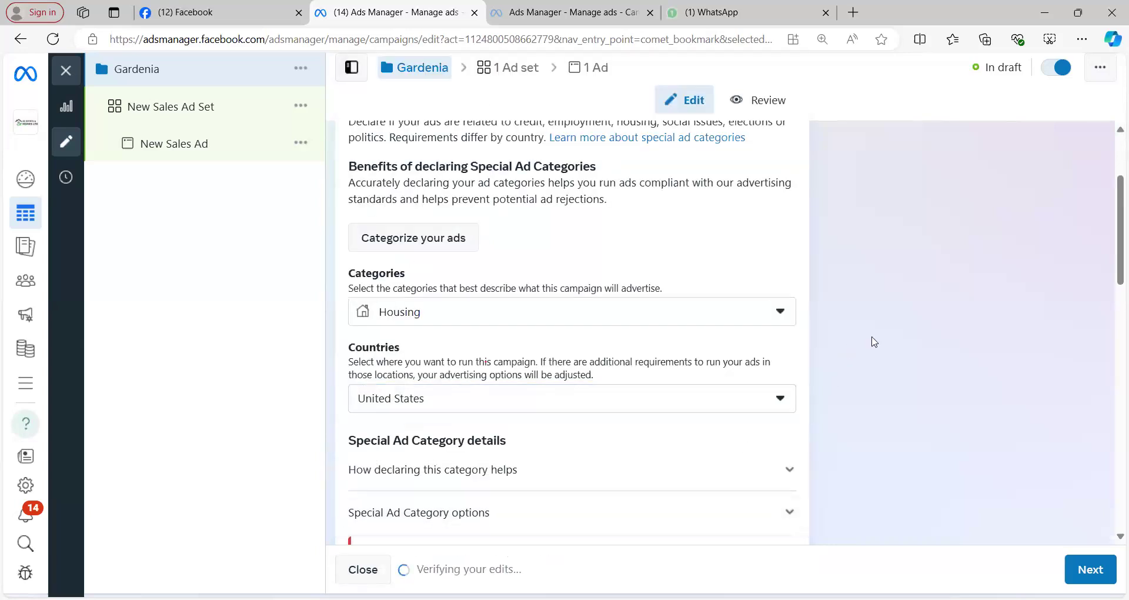
Continue to the New Sales Ad Set and set its conversion location to Messaging apps.
scroll(920, 358, "down", 5)
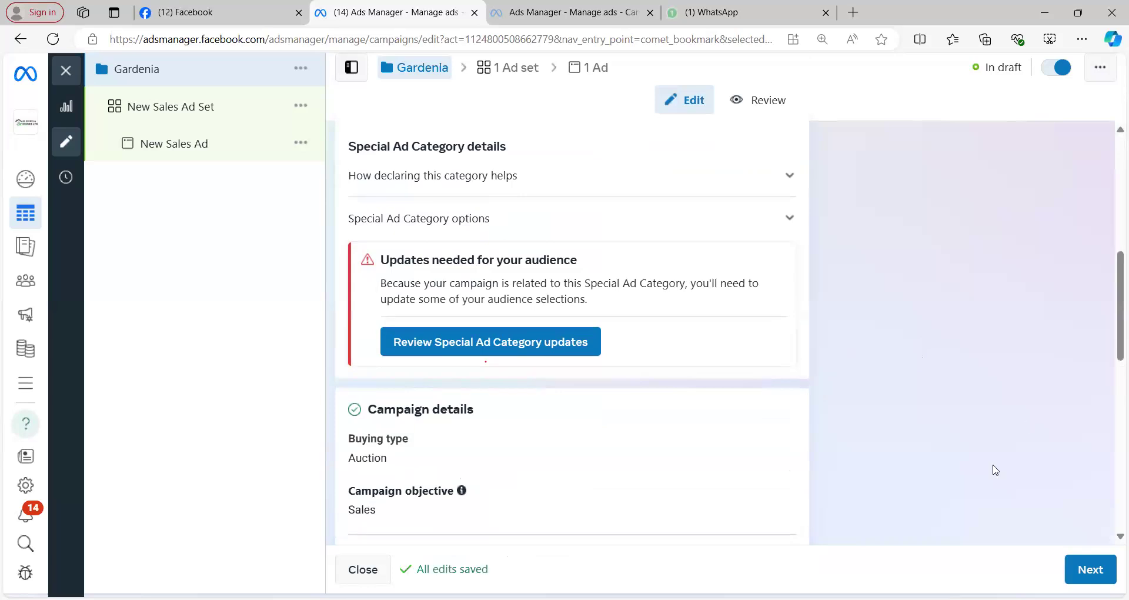
left_click(1086, 568)
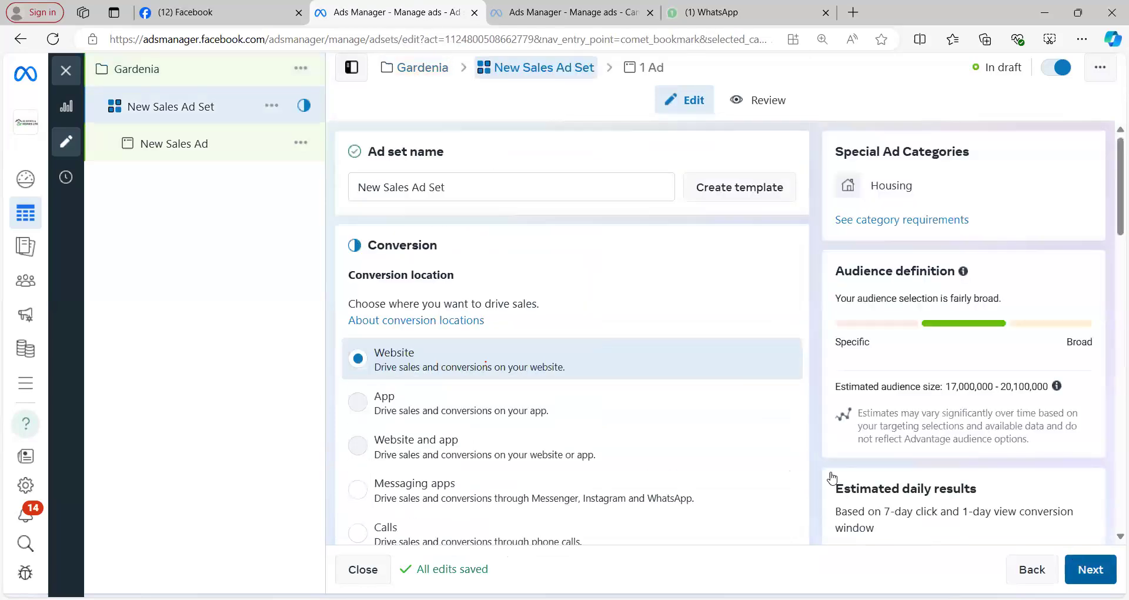
scroll(888, 469, "down", 2)
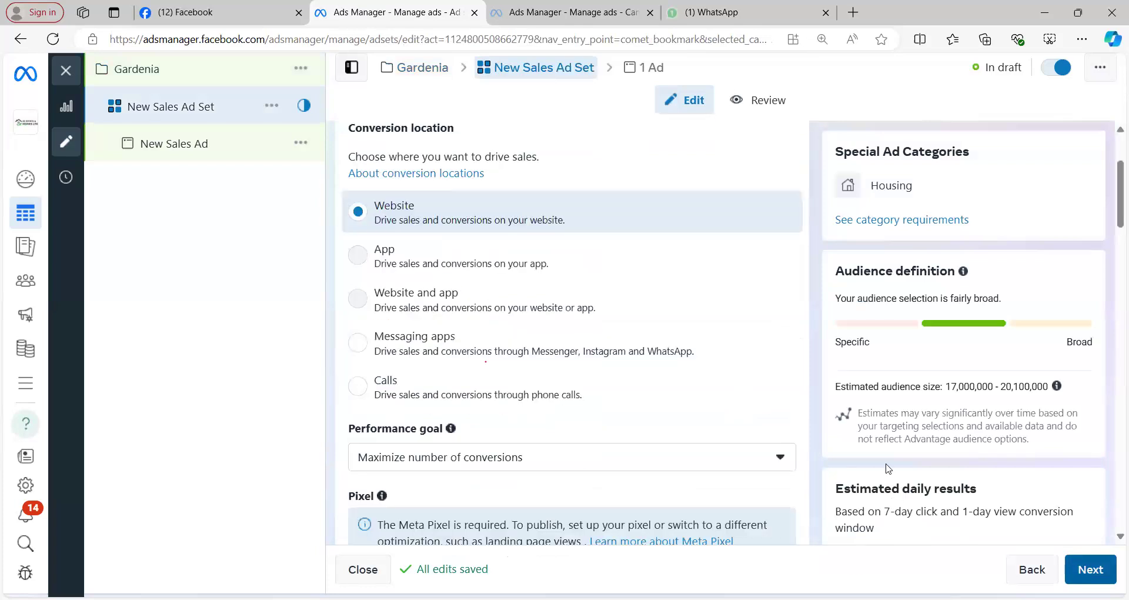
left_click(630, 352)
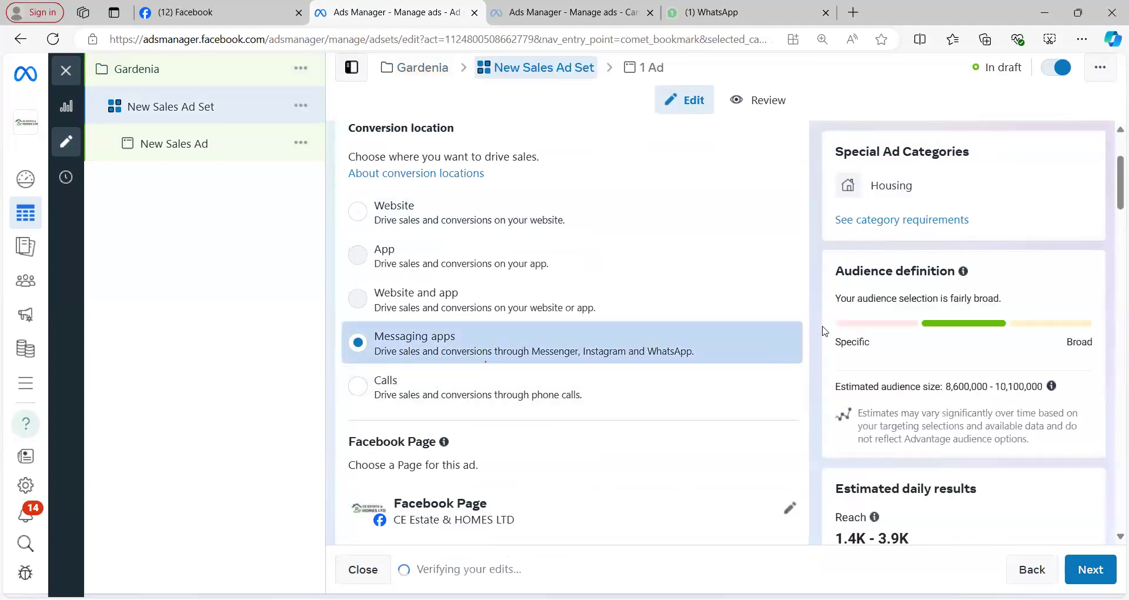
Deselect Instagram under Messaging apps, keeping WhatsApp as the ad set's only chat destination.
scroll(825, 330, "down", 2)
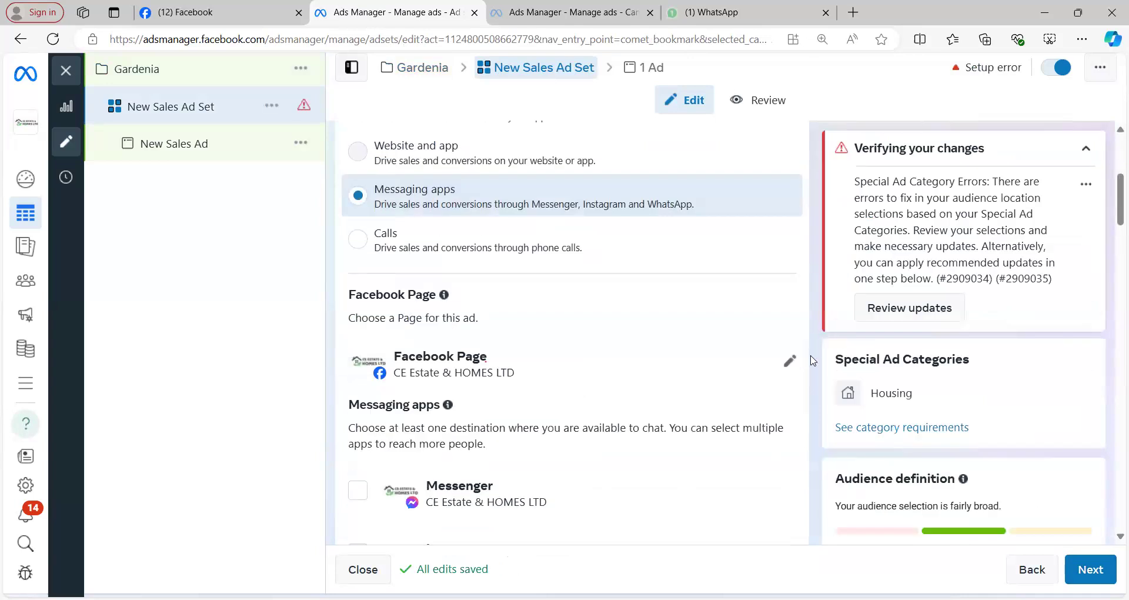
scroll(803, 379, "down", 3)
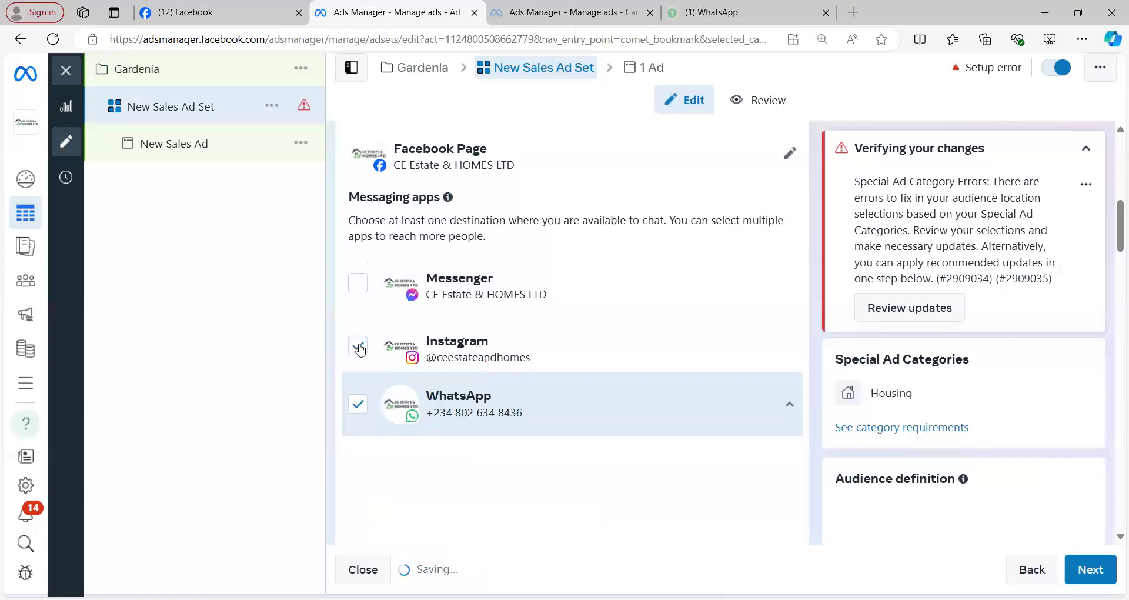
left_click(360, 347)
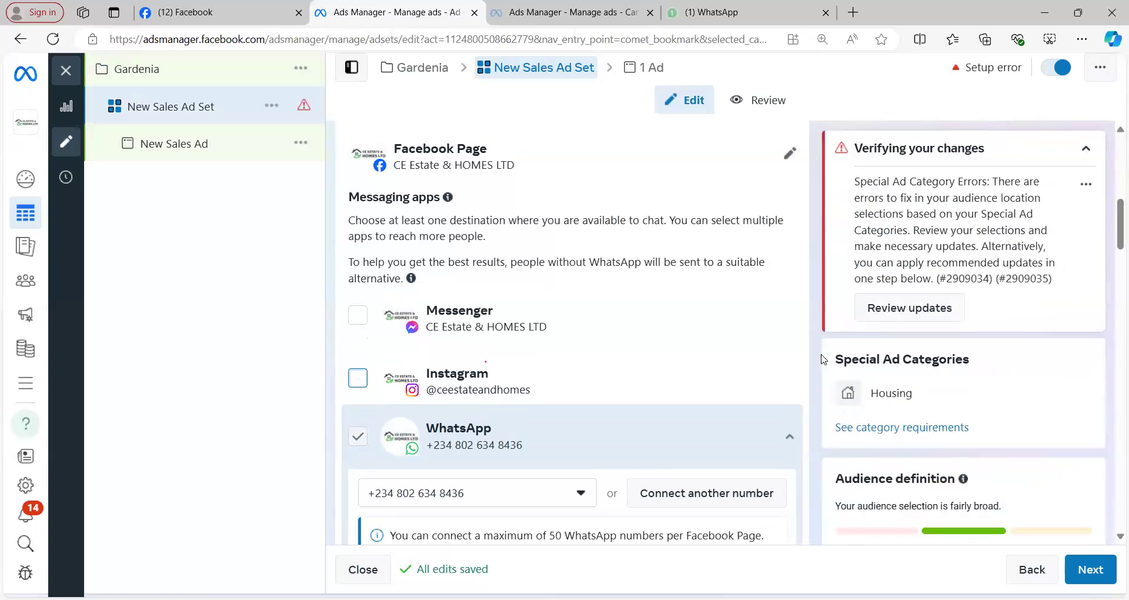
Switch the WhatsApp destination to the other phone number connected to the Facebook Page.
scroll(769, 333, "down", 1)
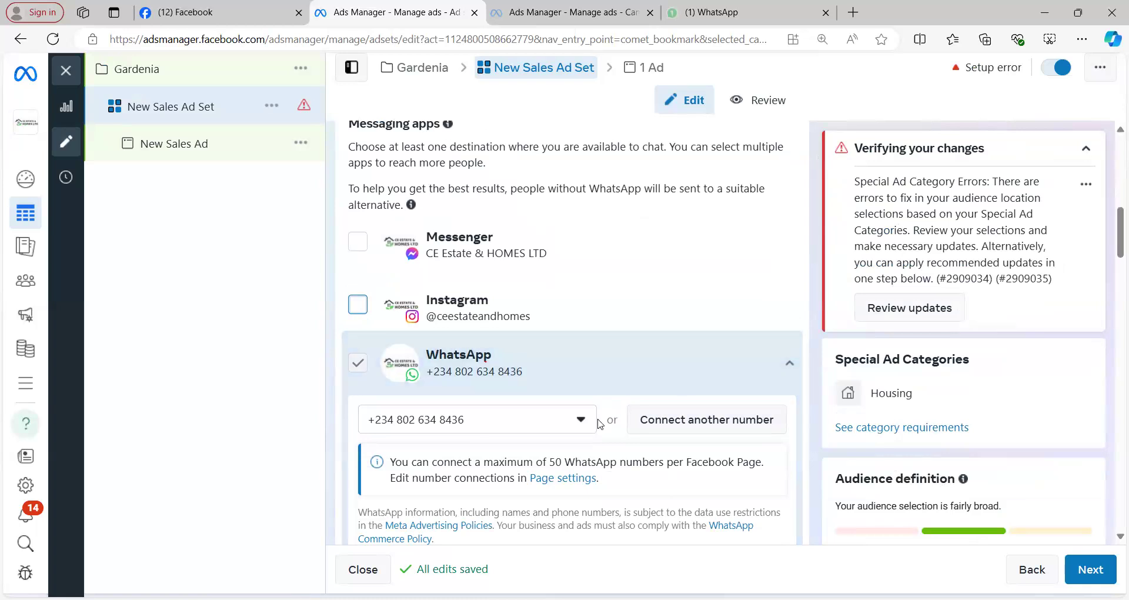
left_click(580, 421)
left_click(580, 421)
left_click(577, 421)
left_click(578, 421)
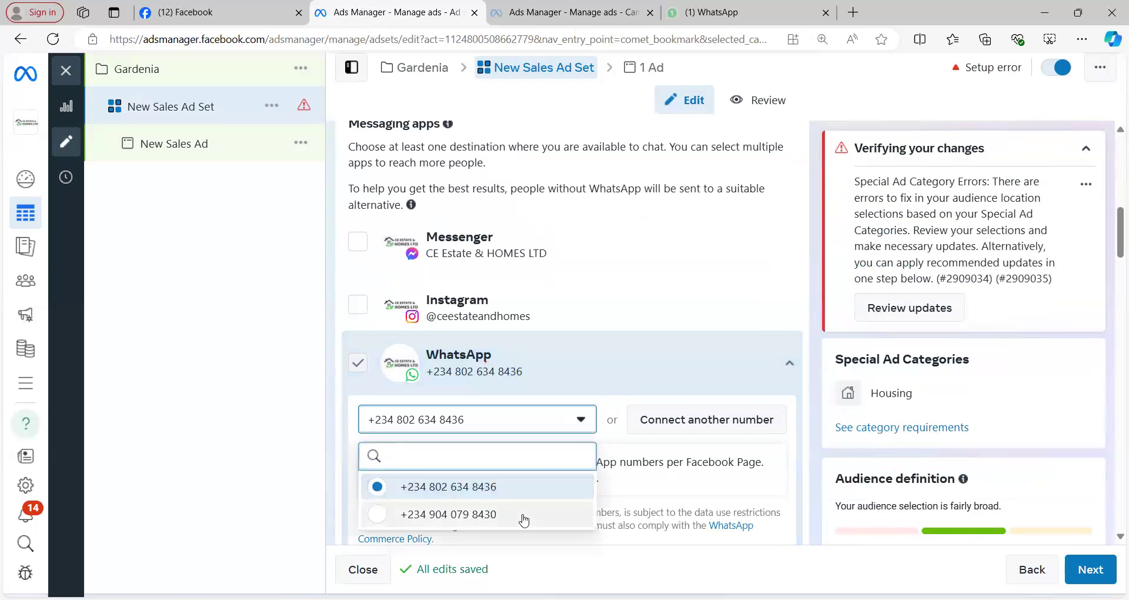
left_click(523, 516)
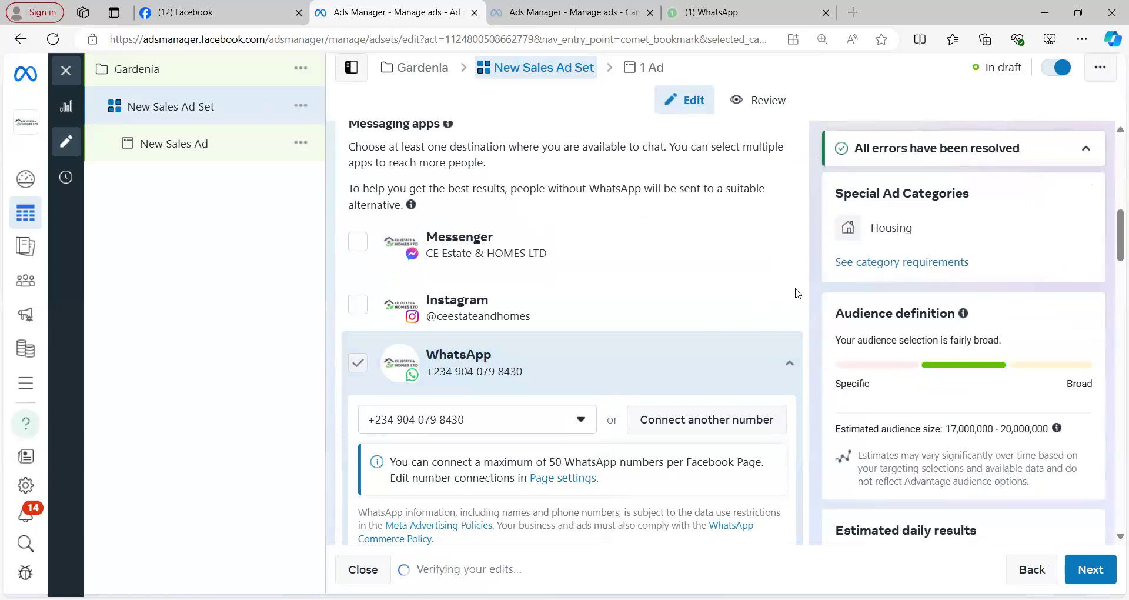
Review the recommended Special Ad Category updates and apply them to the ad set's audience settings.
scroll(794, 341, "down", 6)
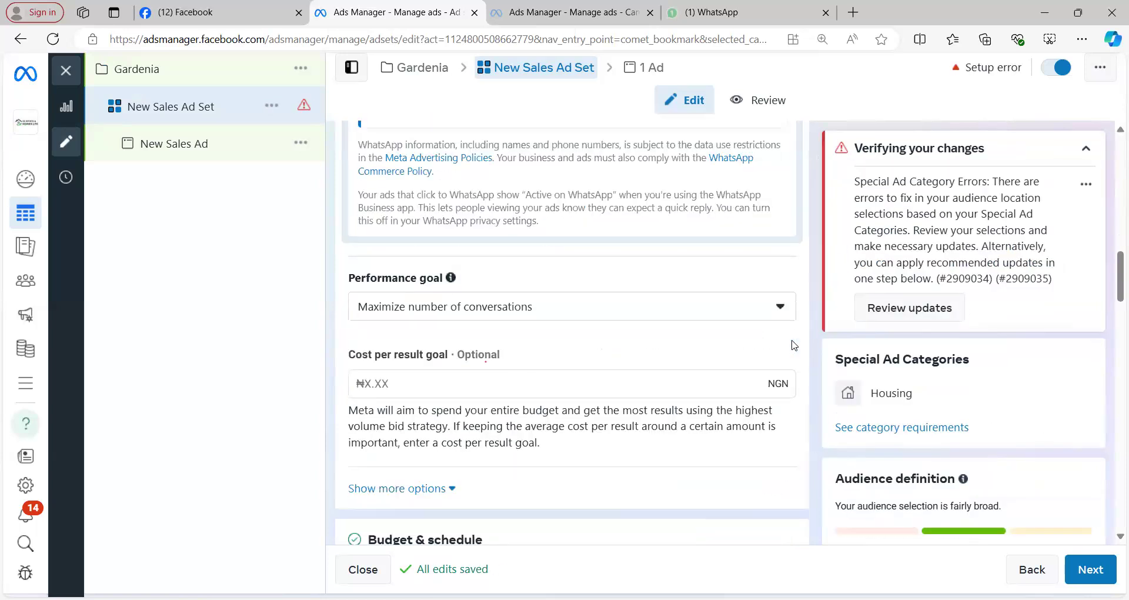
left_click(891, 312)
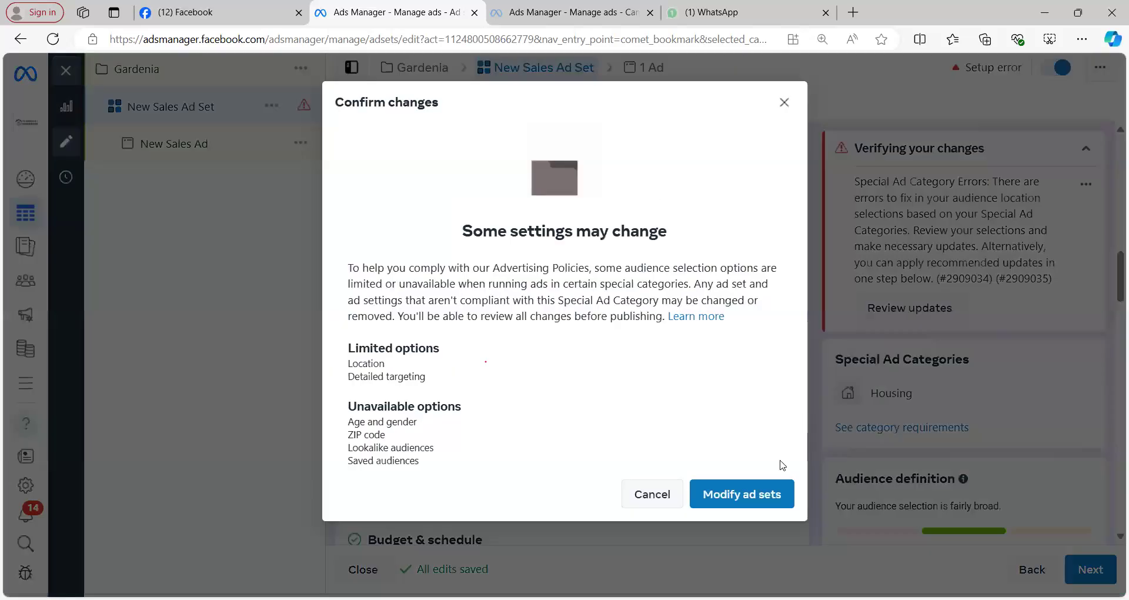
left_click(739, 505)
Set the ad set's daily budget to ₦10,000 and dismiss the warning about zero results.
scroll(747, 461, "down", 4)
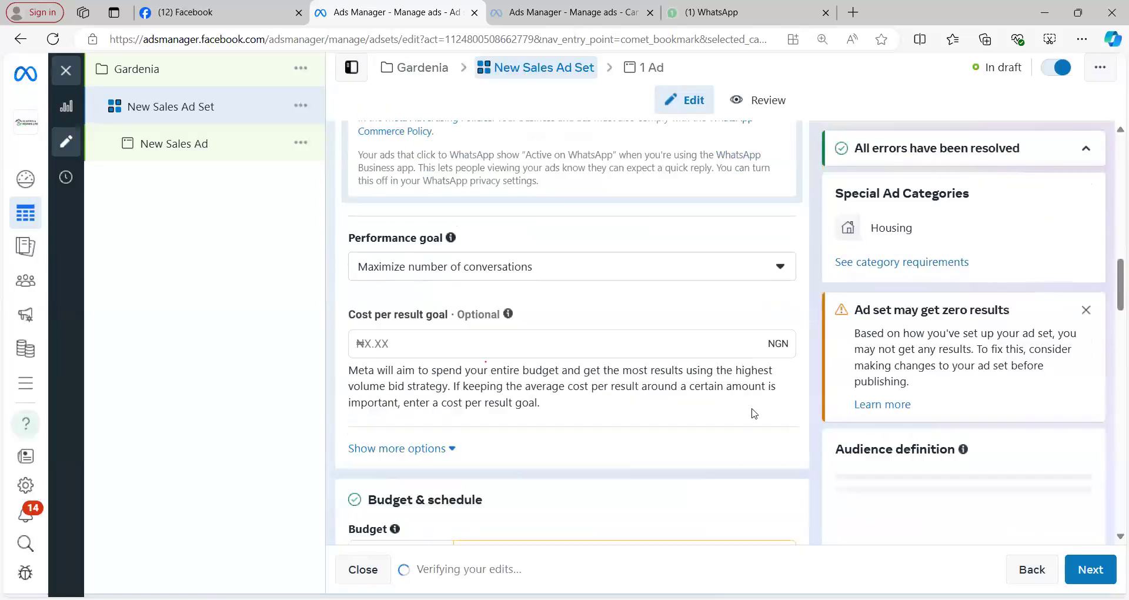
scroll(744, 409, "up", 4)
scroll(739, 417, "down", 5)
triple_click(614, 296)
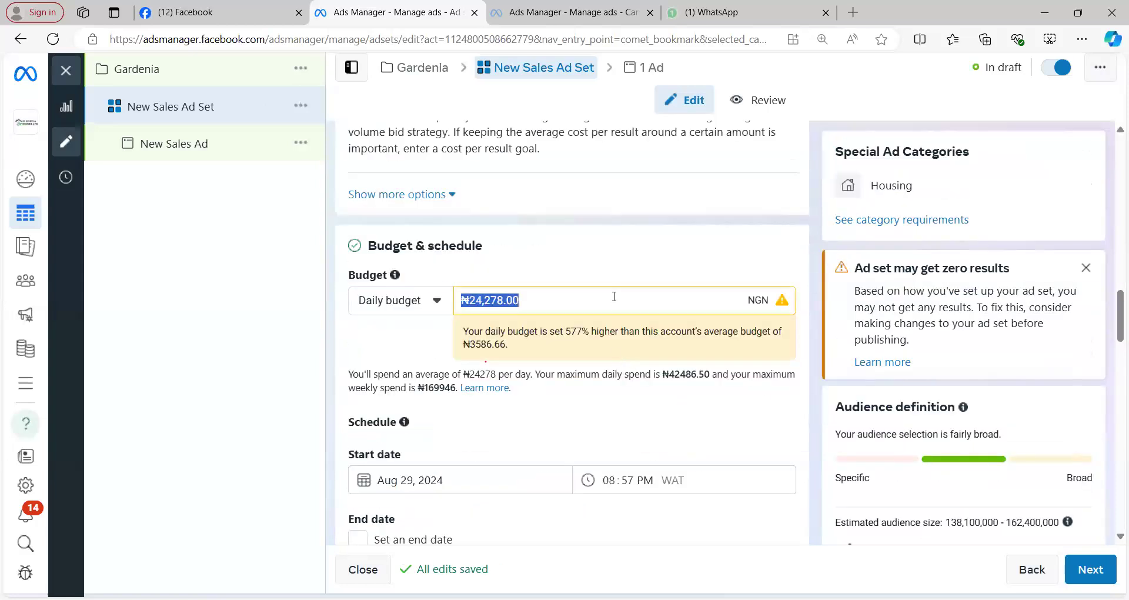
type("10000")
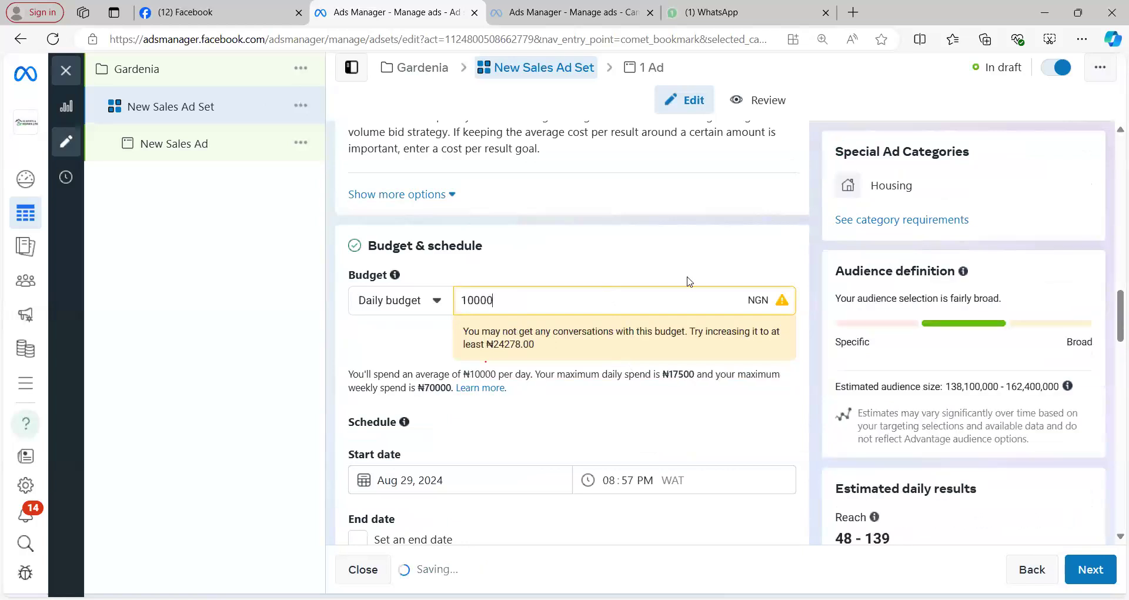
left_click(775, 258)
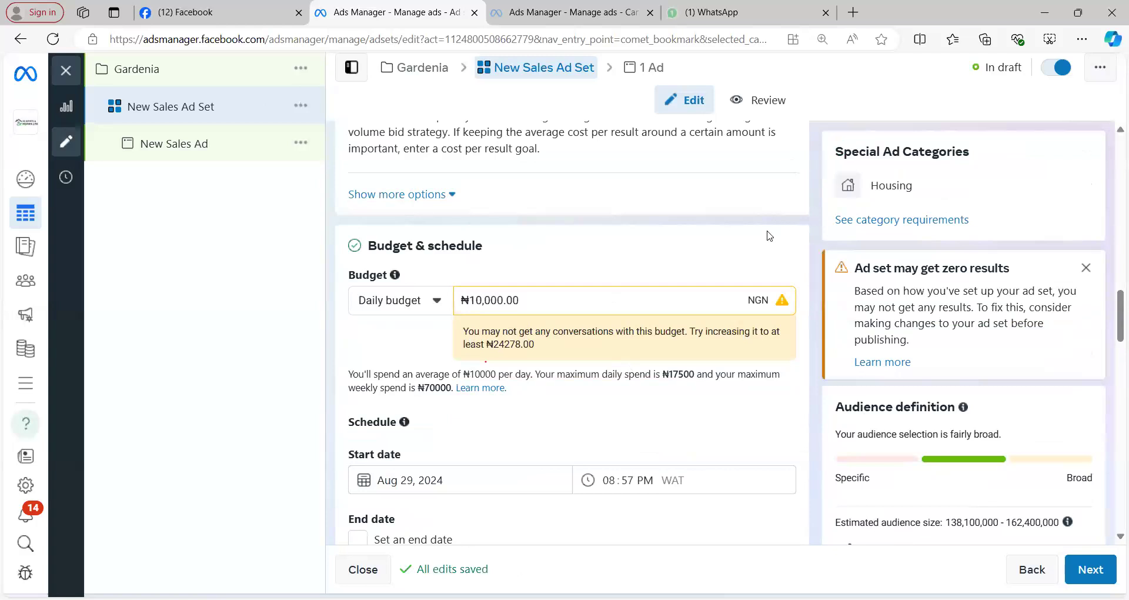
left_click(1086, 268)
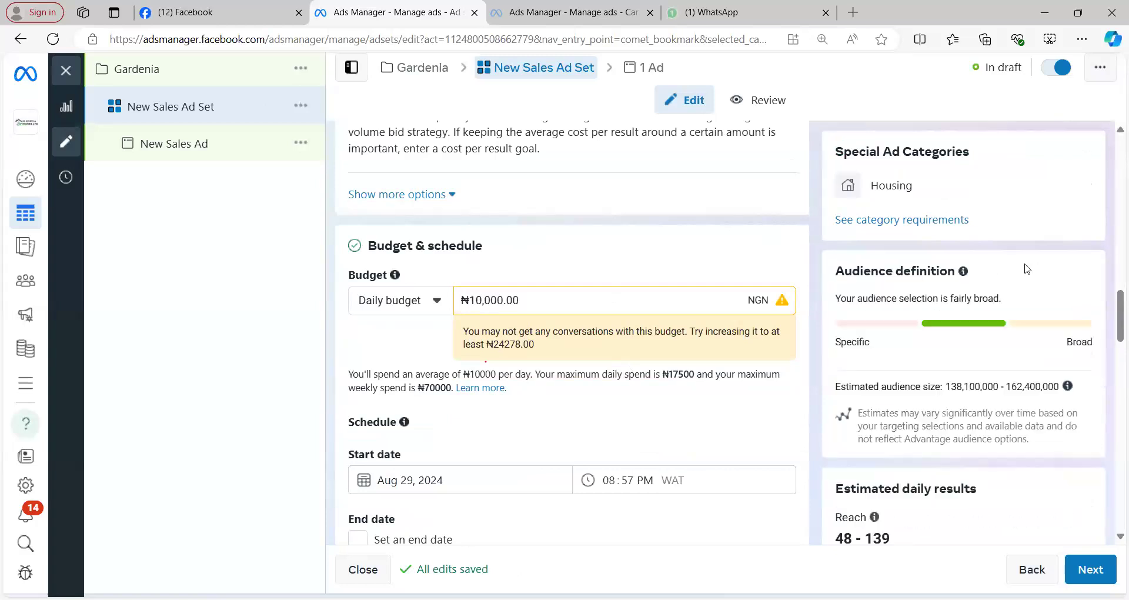
Review the schedule, audience and placement settings, and dismiss the postal code notice under Locations.
scroll(773, 257, "down", 5)
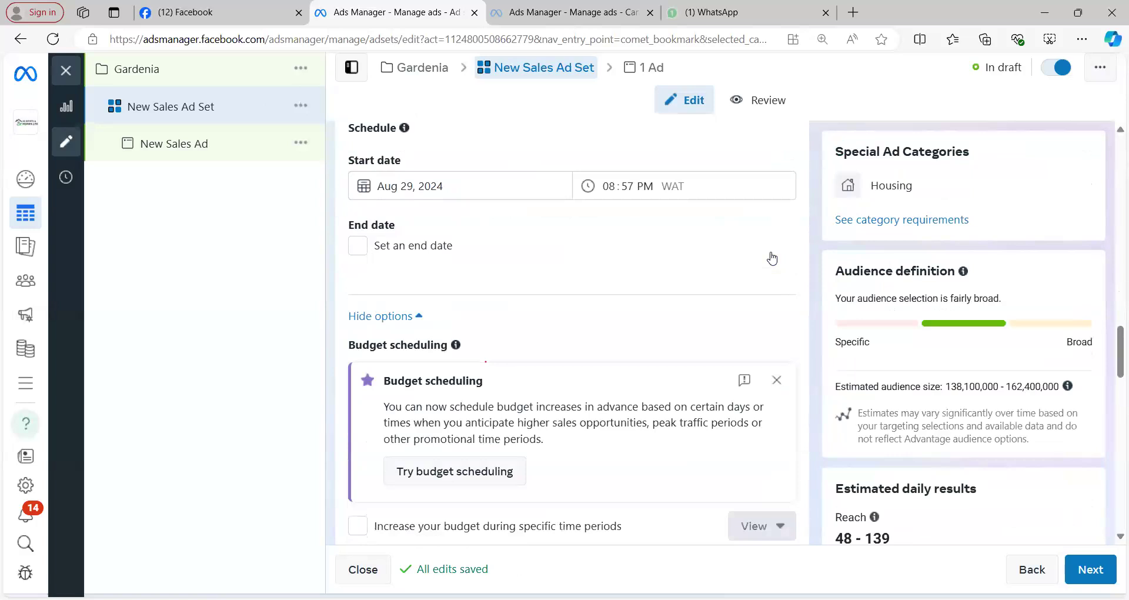
scroll(772, 257, "down", 5)
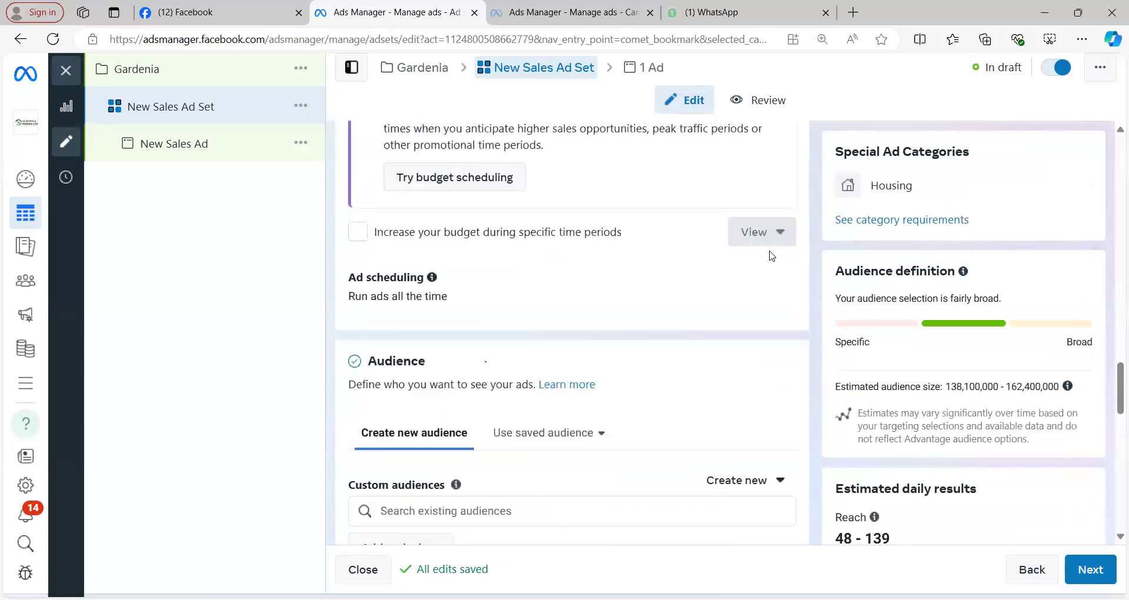
scroll(772, 257, "down", 3)
scroll(735, 324, "up", 3)
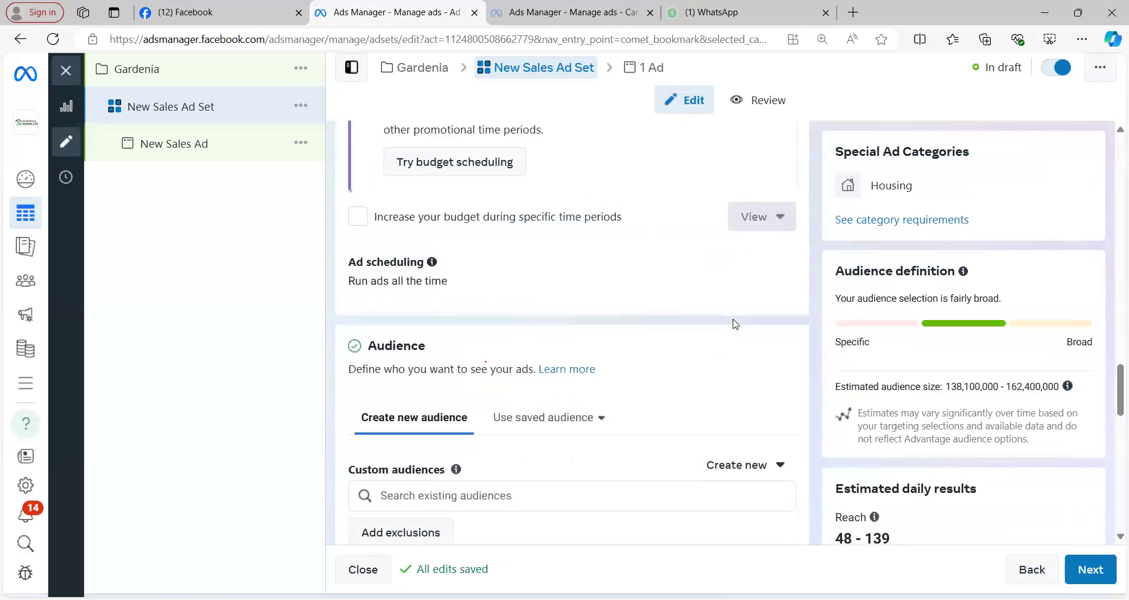
scroll(735, 323, "down", 3)
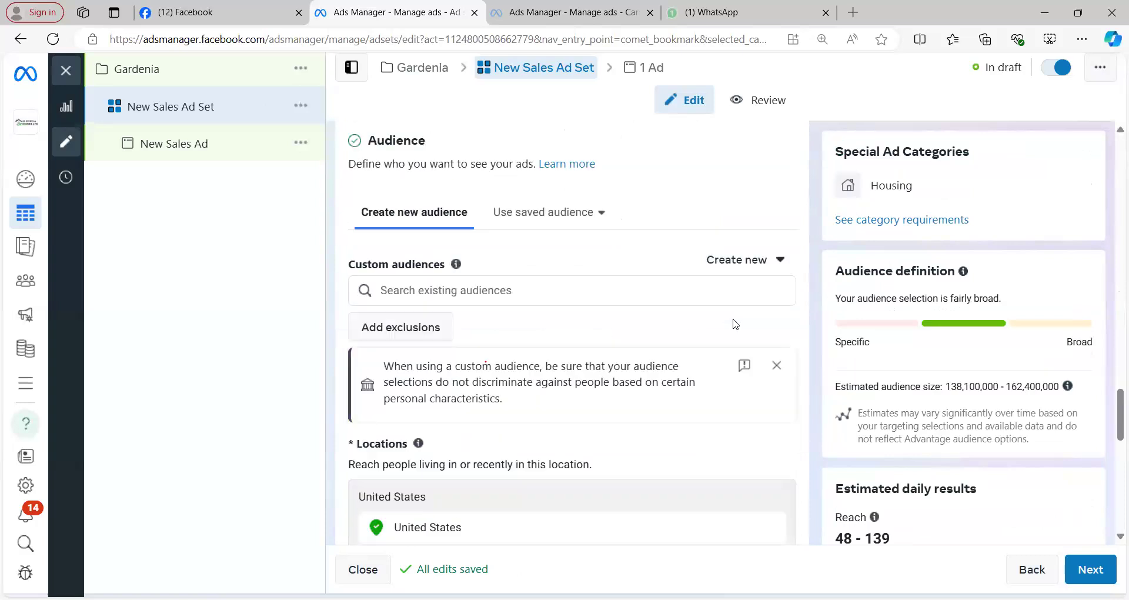
scroll(734, 326, "down", 6)
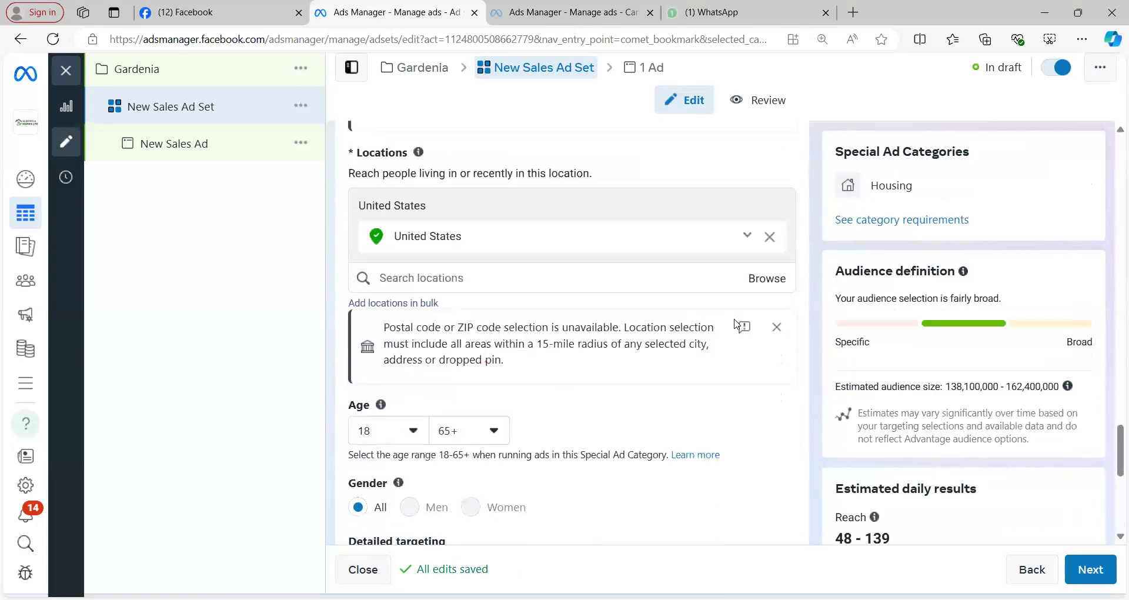
scroll(734, 323, "down", 5)
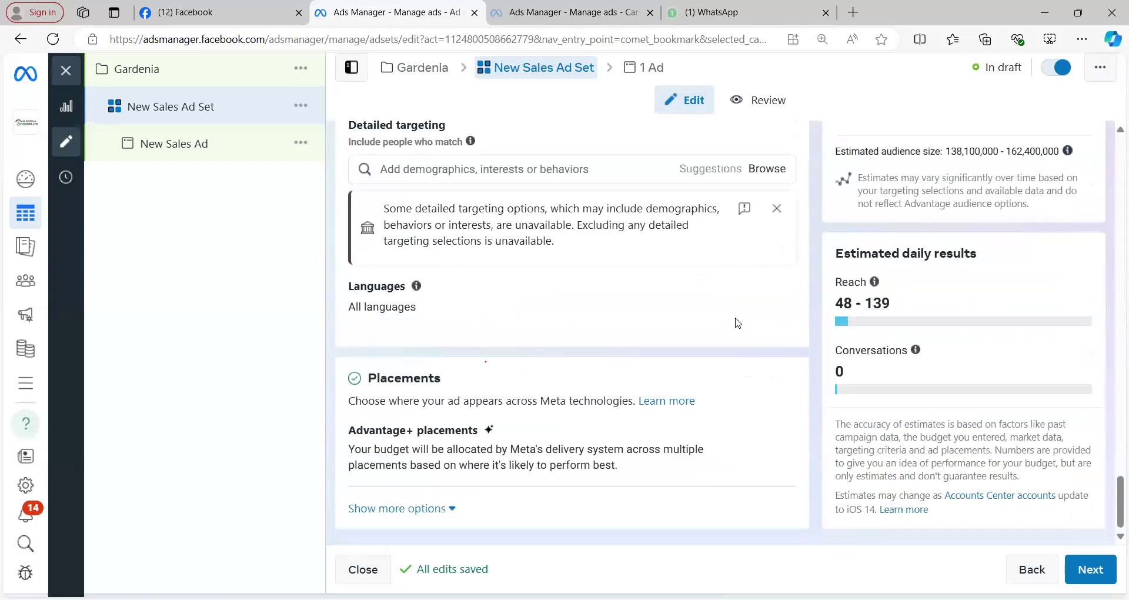
scroll(737, 323, "up", 6)
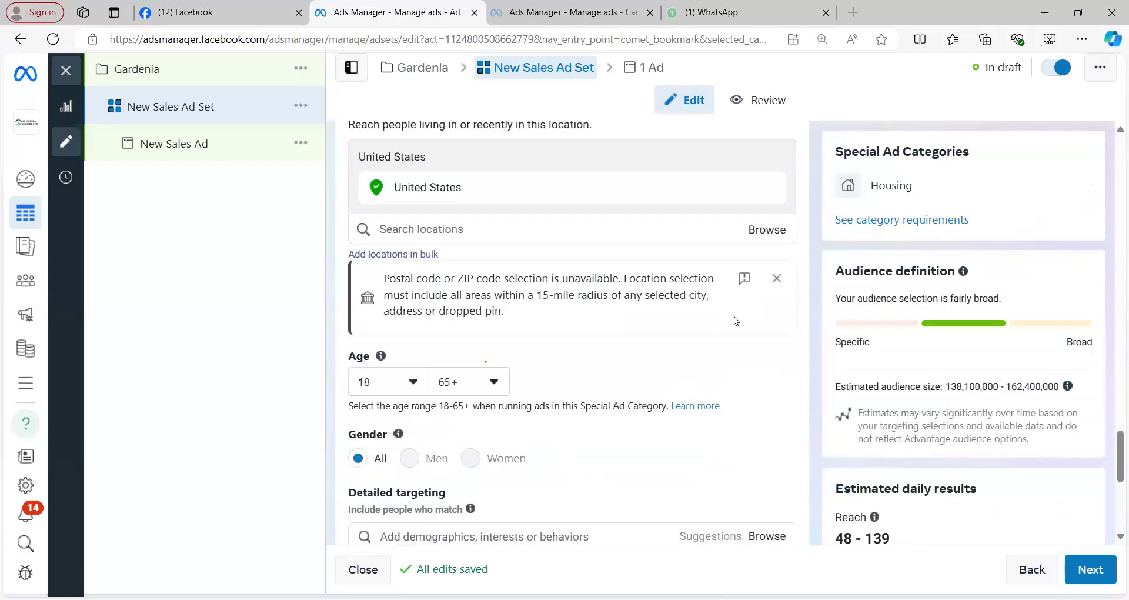
scroll(735, 320, "down", 1)
scroll(735, 320, "up", 3)
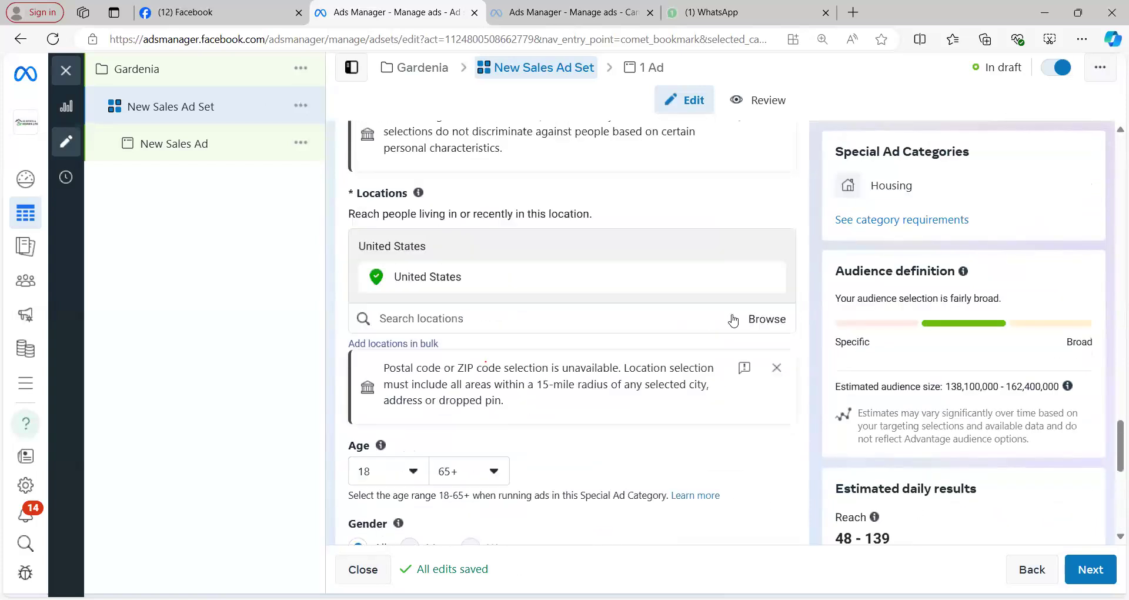
left_click(777, 425)
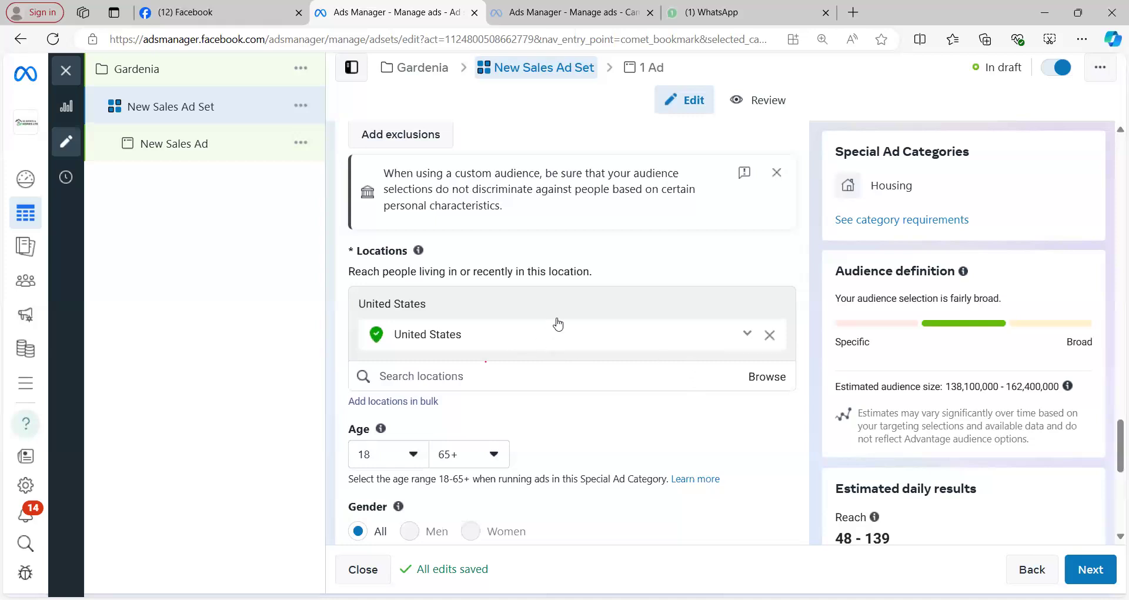
Examine which minimum ages can be selected for the Housing audience, leaving the list without choosing one.
scroll(616, 279, "down", 4)
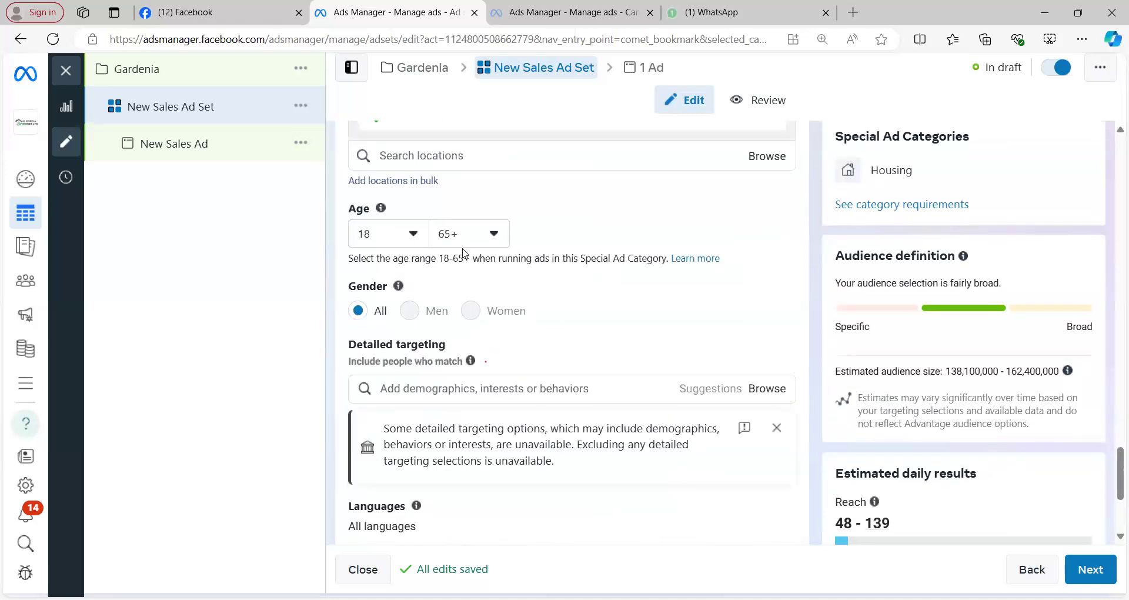
left_click(416, 235)
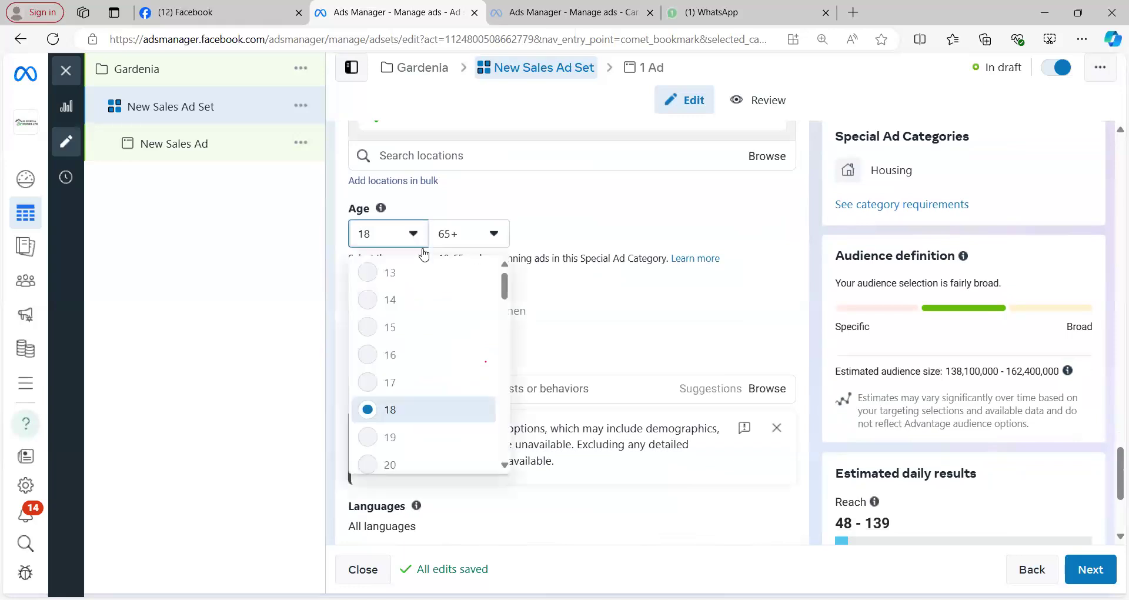
scroll(447, 358, "down", 2)
scroll(448, 358, "down", 15)
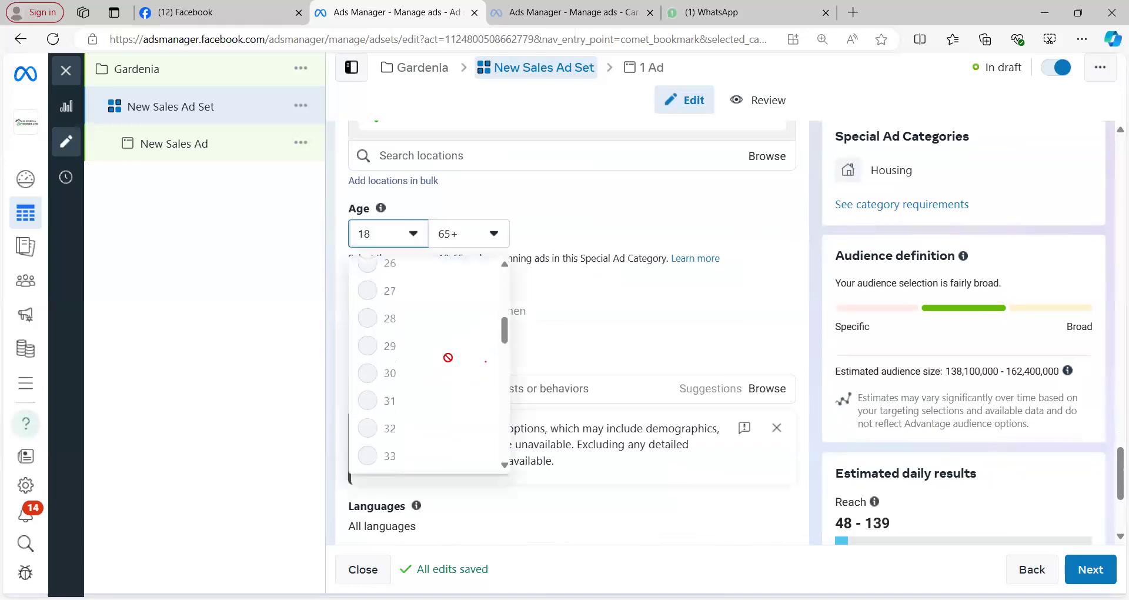
scroll(448, 365, "up", 15)
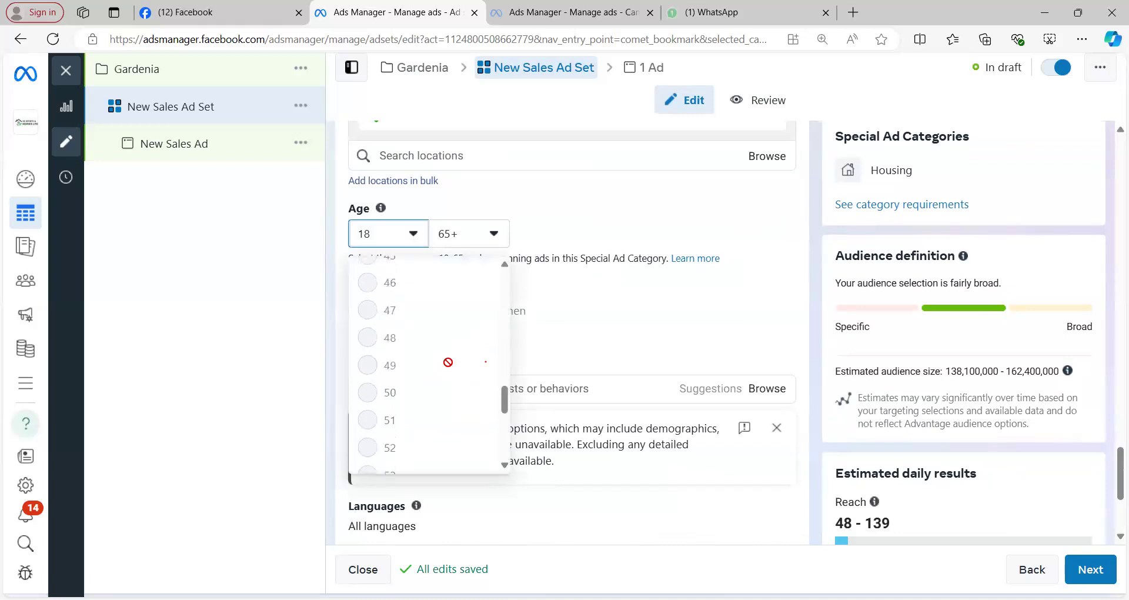
scroll(450, 361, "up", 1)
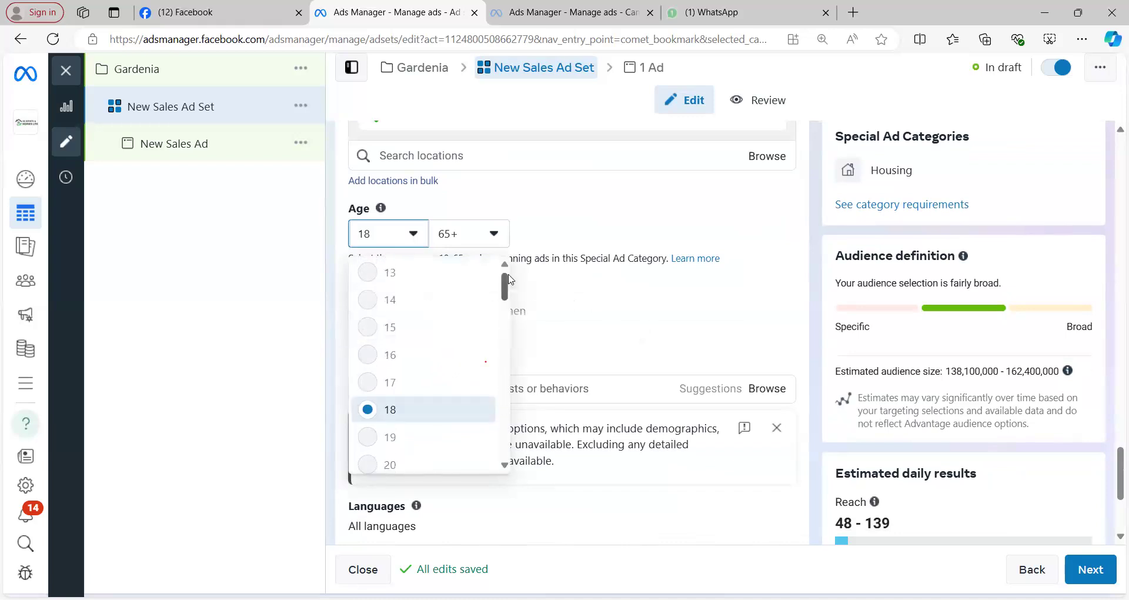
scroll(447, 347, "down", 2)
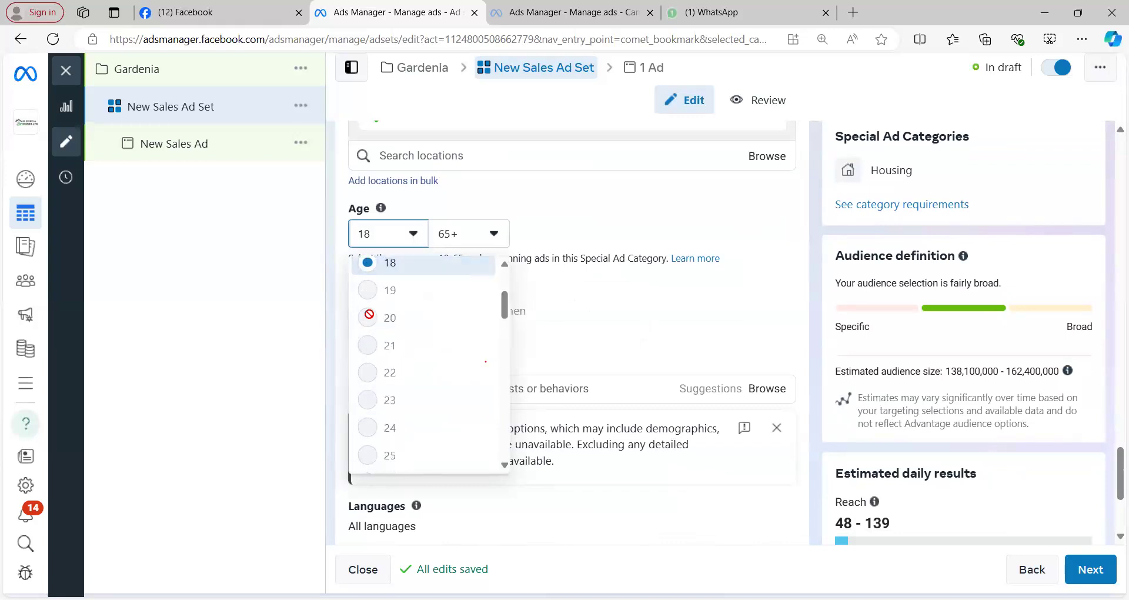
scroll(399, 385, "down", 8)
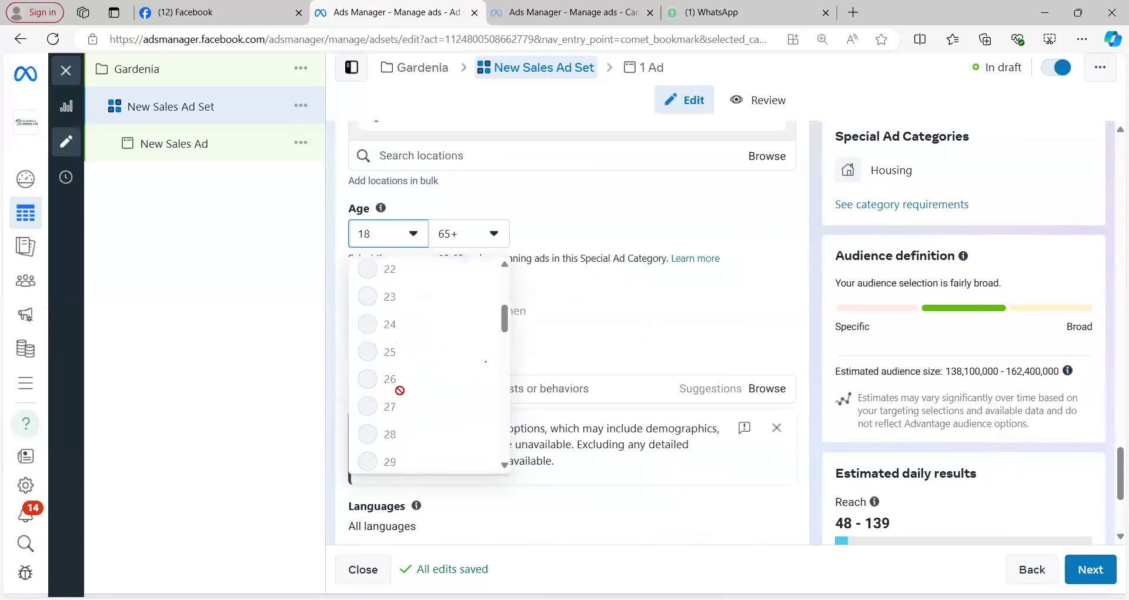
scroll(399, 388, "down", 5)
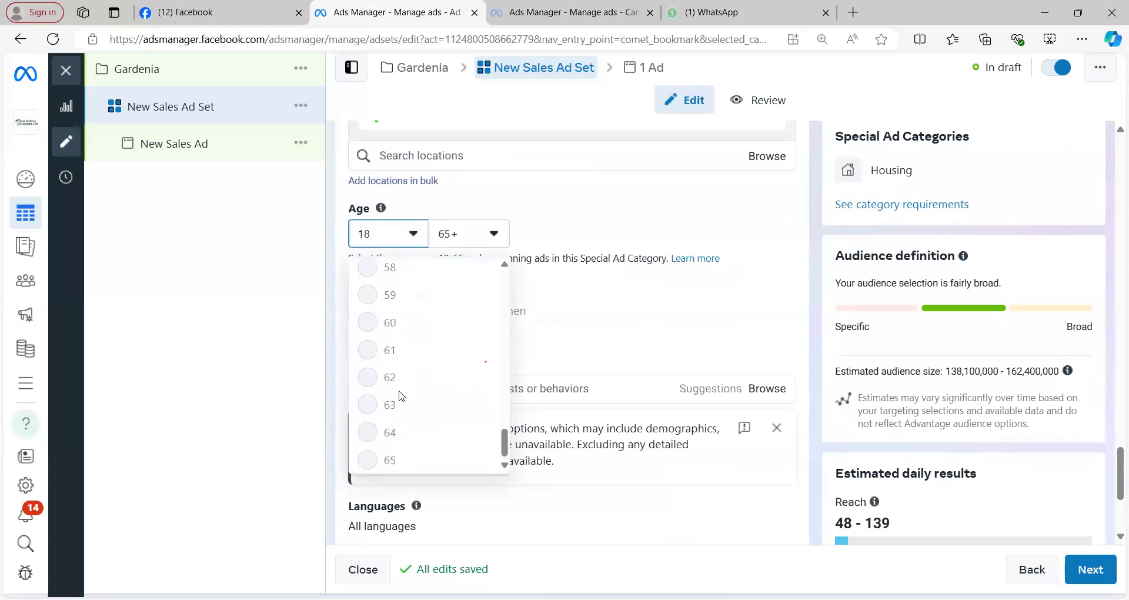
scroll(397, 391, "up", 15)
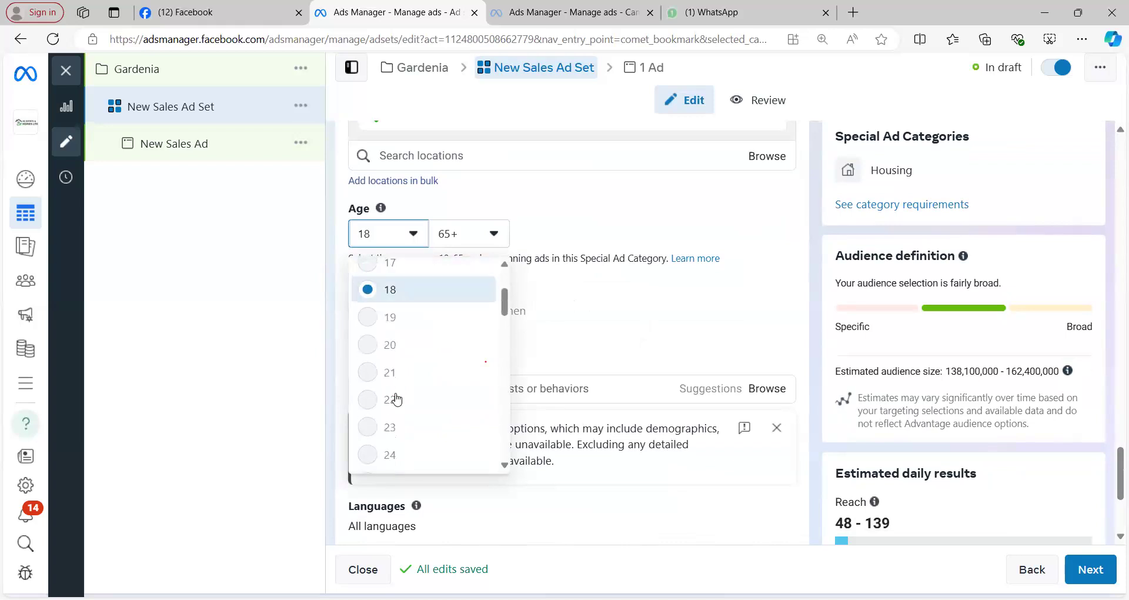
left_click(556, 256)
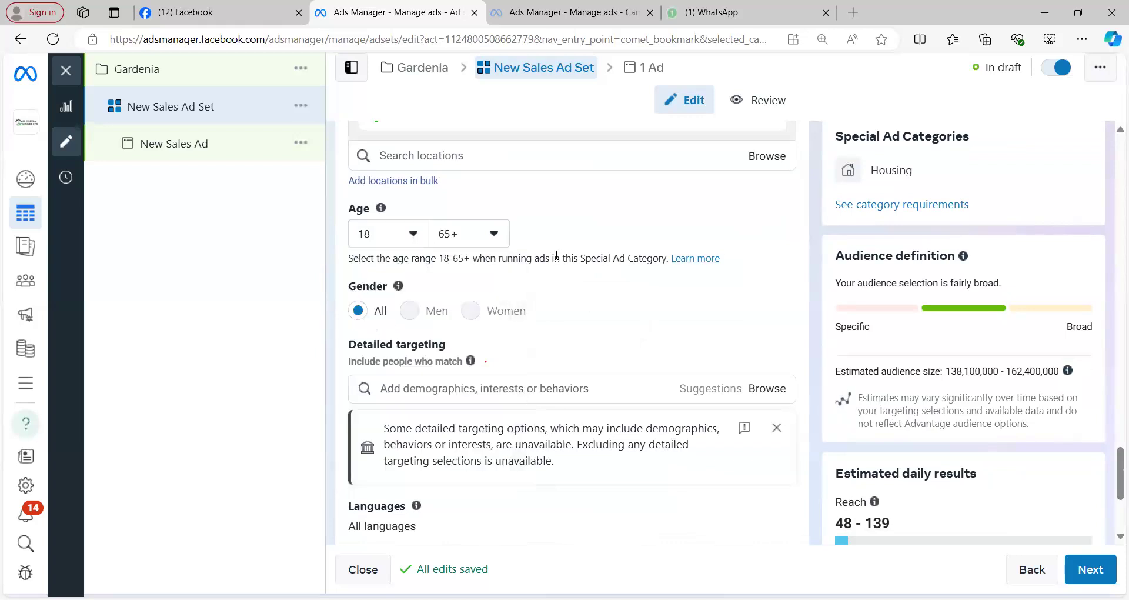
Check the selectable maximum ages for the audience and dismiss the restriction notice under Detailed targeting.
left_click(494, 233)
scroll(492, 387, "up", 5)
scroll(491, 387, "up", 8)
scroll(492, 386, "down", 12)
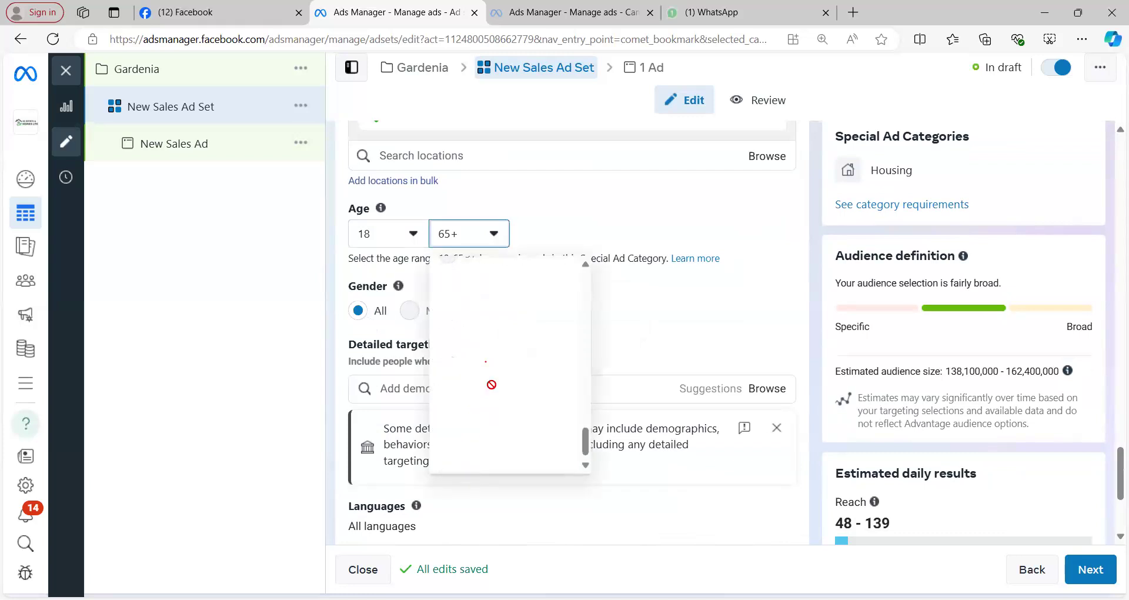
left_click(797, 441)
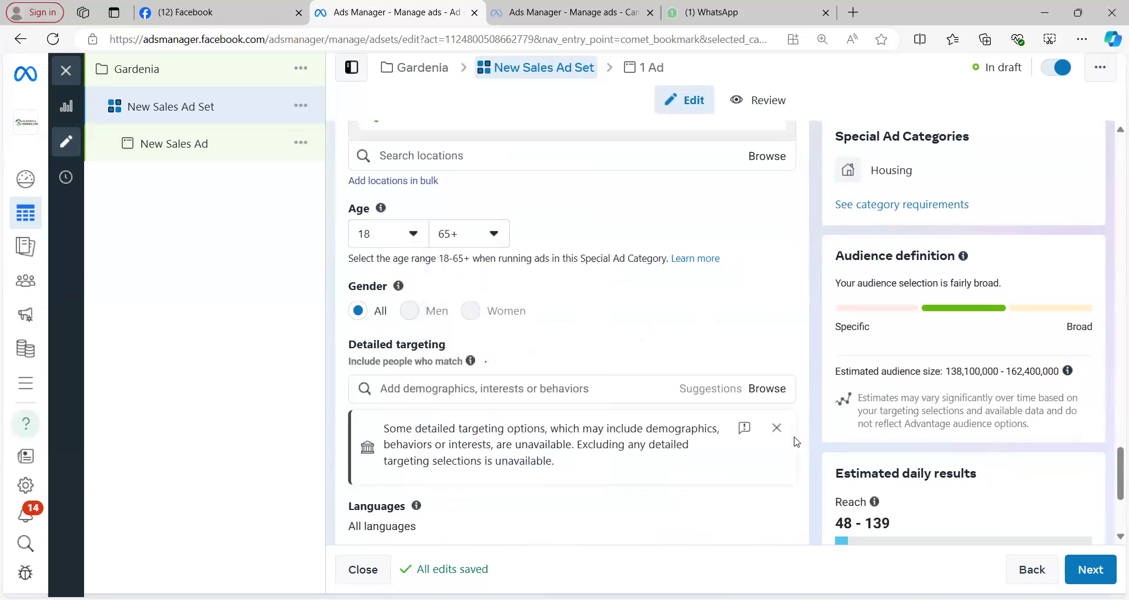
left_click(775, 428)
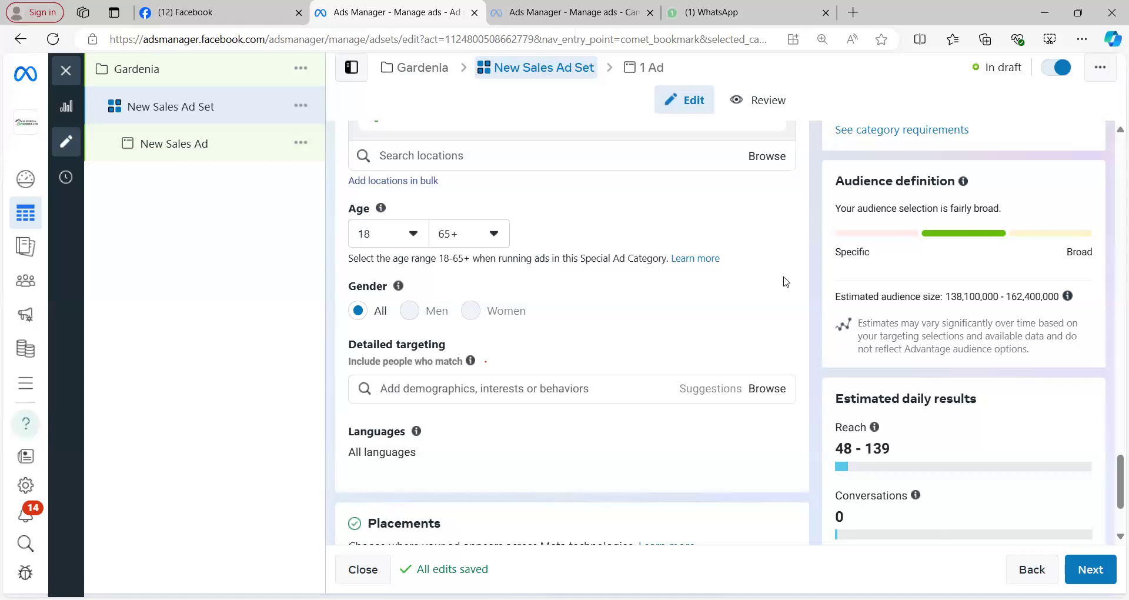
Examine the Housing audience's location, age and gender settings, and try a search in detailed targeting.
scroll(790, 284, "up", 2)
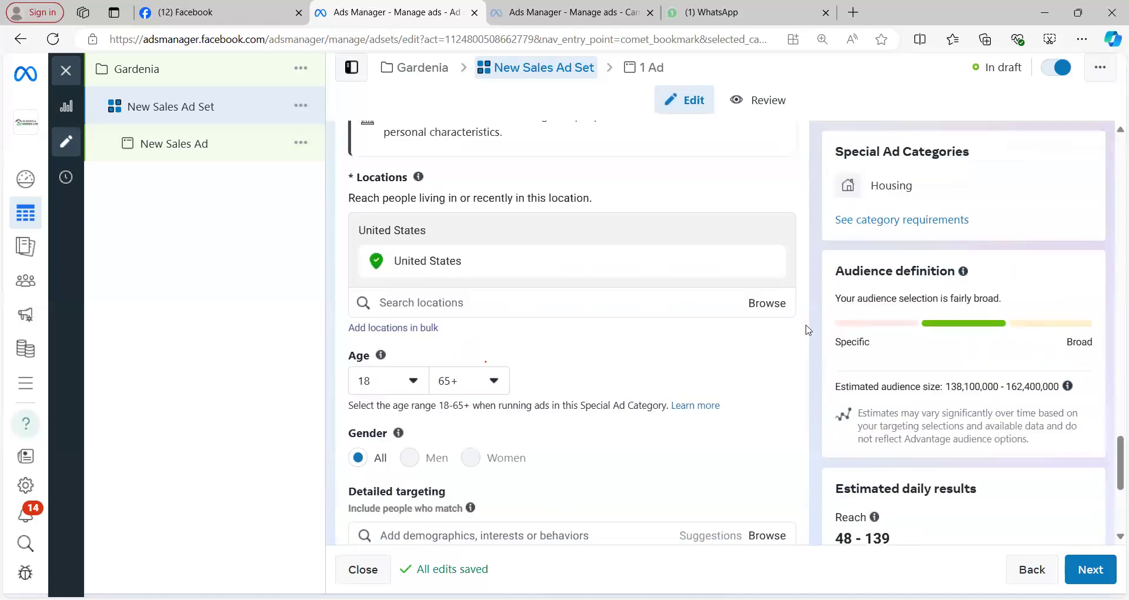
scroll(766, 362, "down", 2)
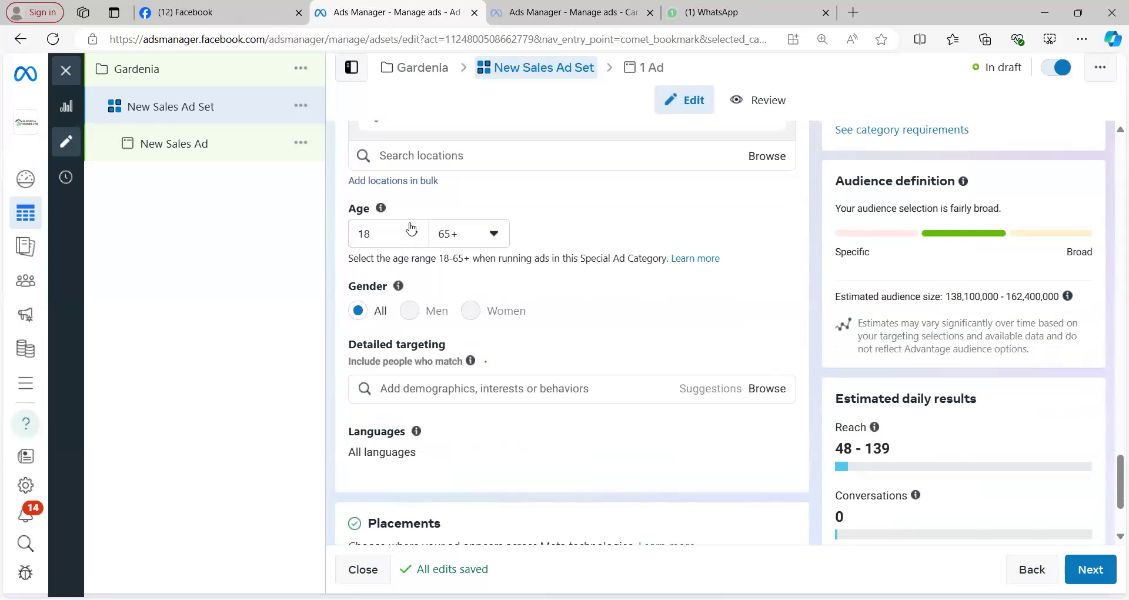
mouse_move(383, 209)
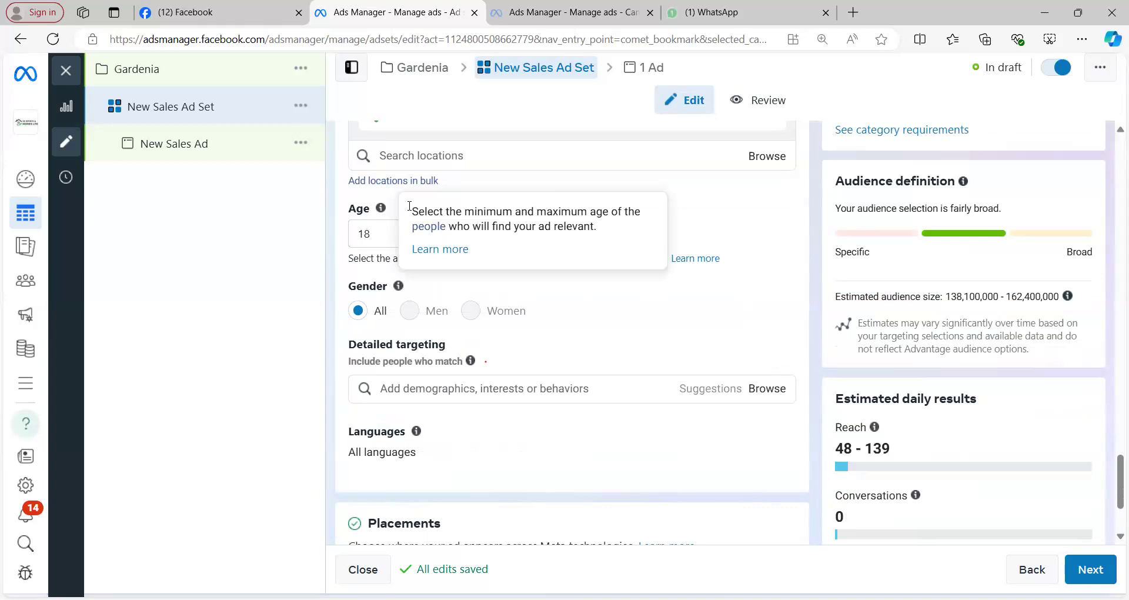
scroll(736, 294, "up", 1)
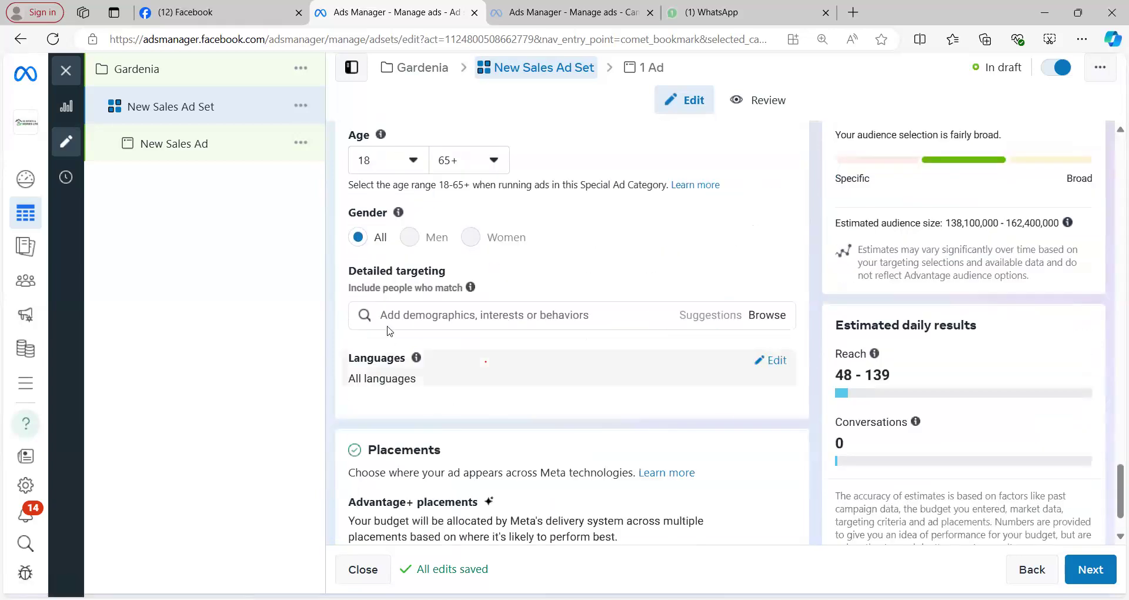
left_click(492, 314)
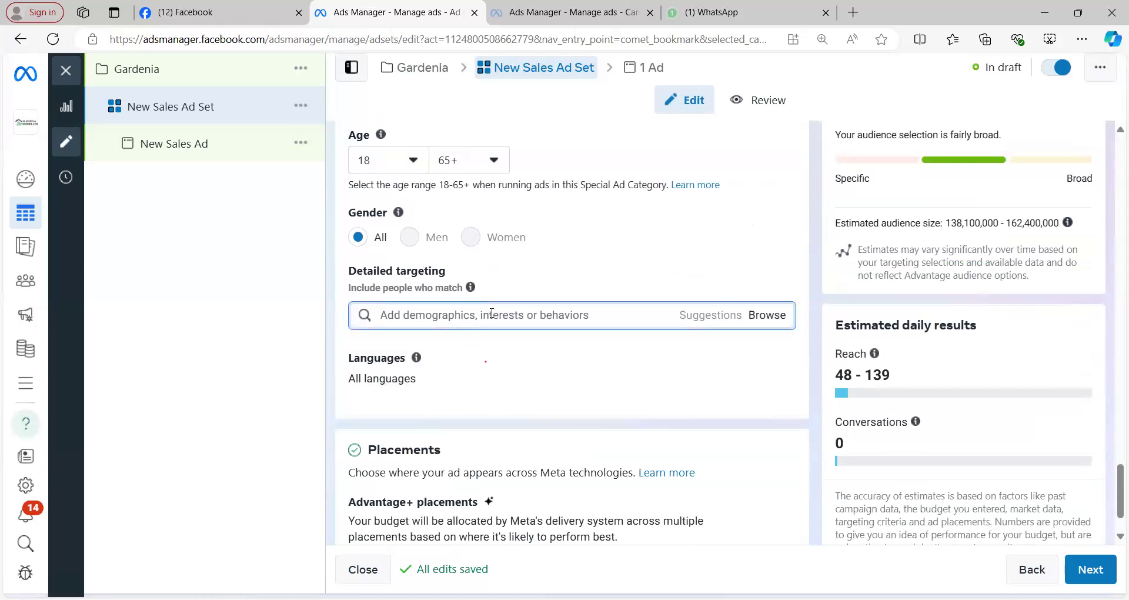
type("hkl")
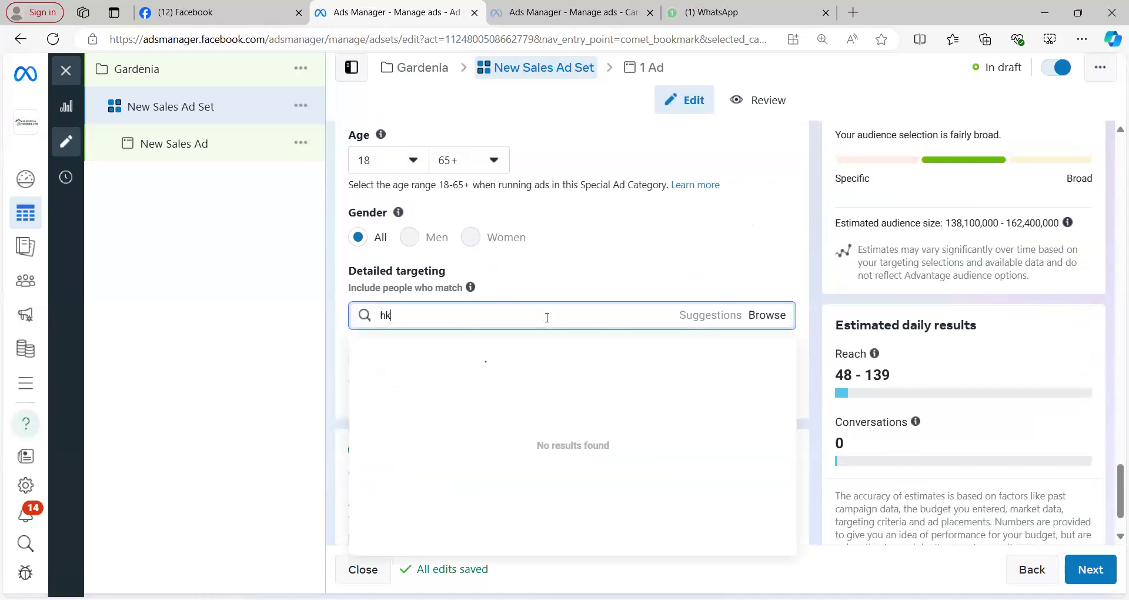
key("BackSpace")
key("BackSpace")
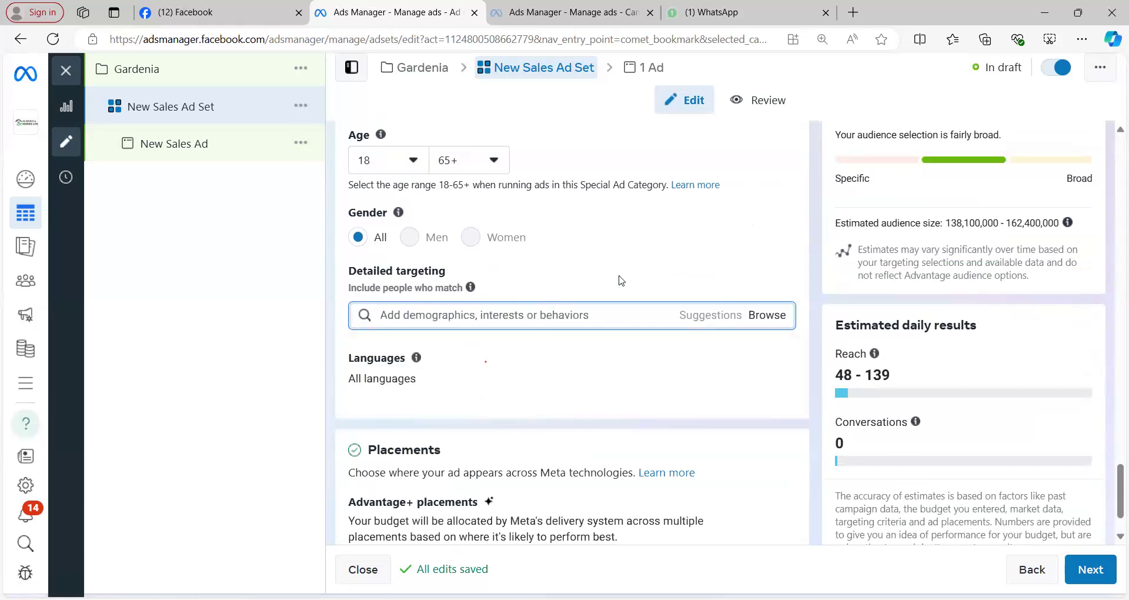
scroll(627, 271, "up", 2)
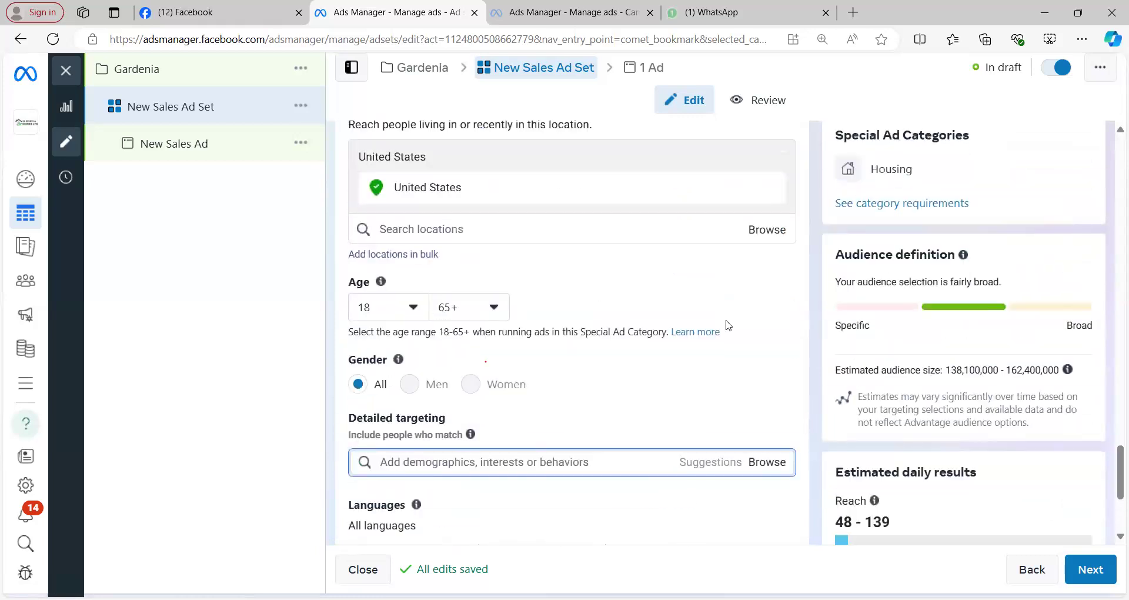
scroll(731, 323, "down", 1)
scroll(735, 323, "up", 1)
Check the New Sales Ad's setup error, and return to the ad set to look over its conversion and messaging destination settings.
left_click(191, 151)
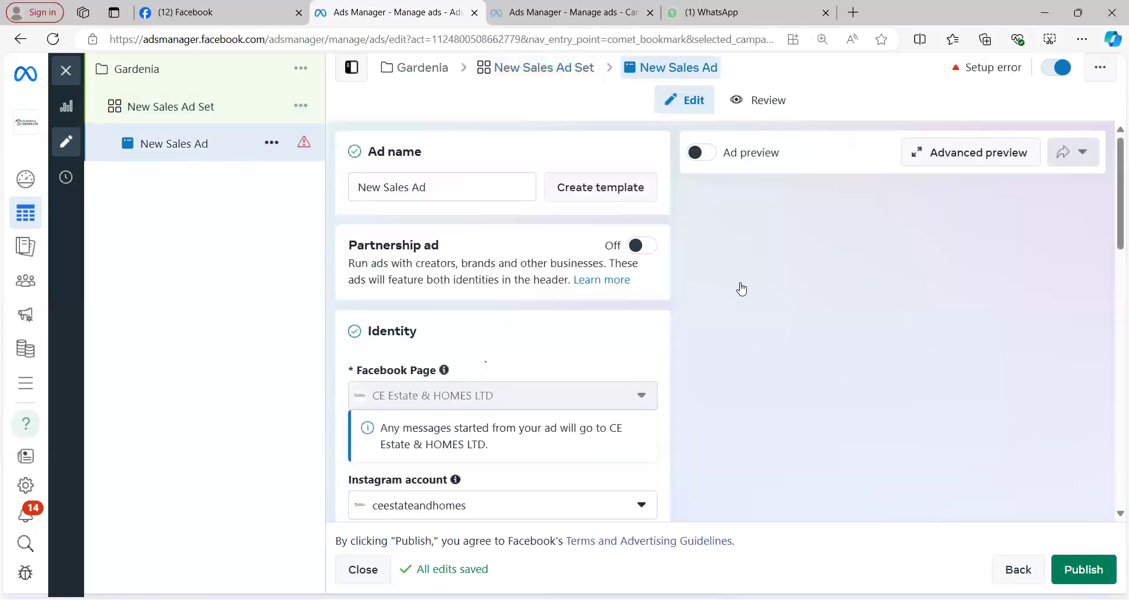
mouse_move(518, 392)
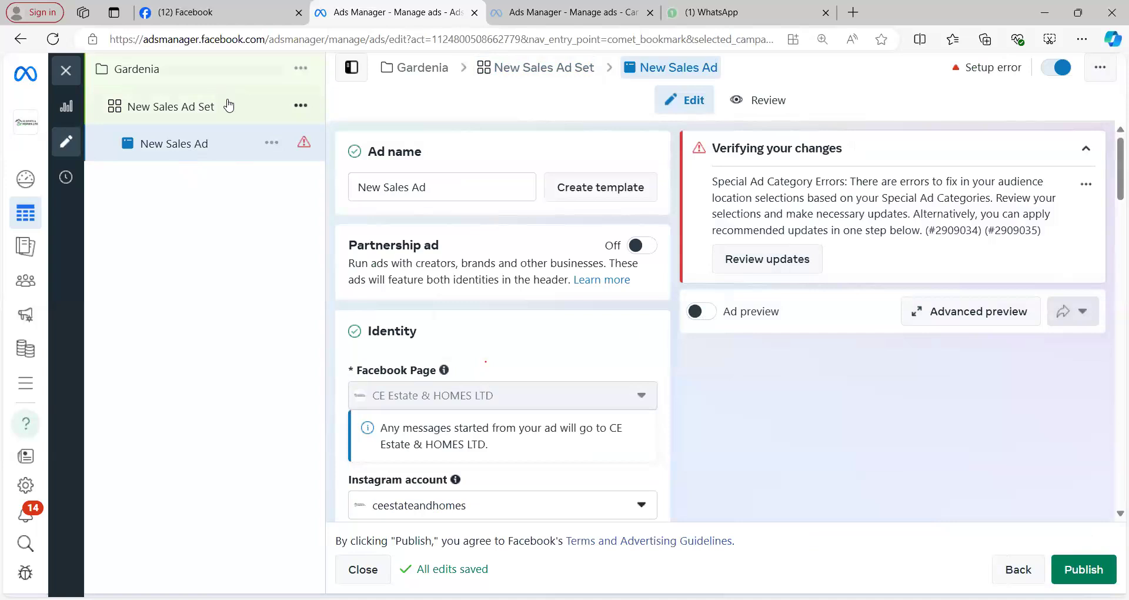
left_click(210, 112)
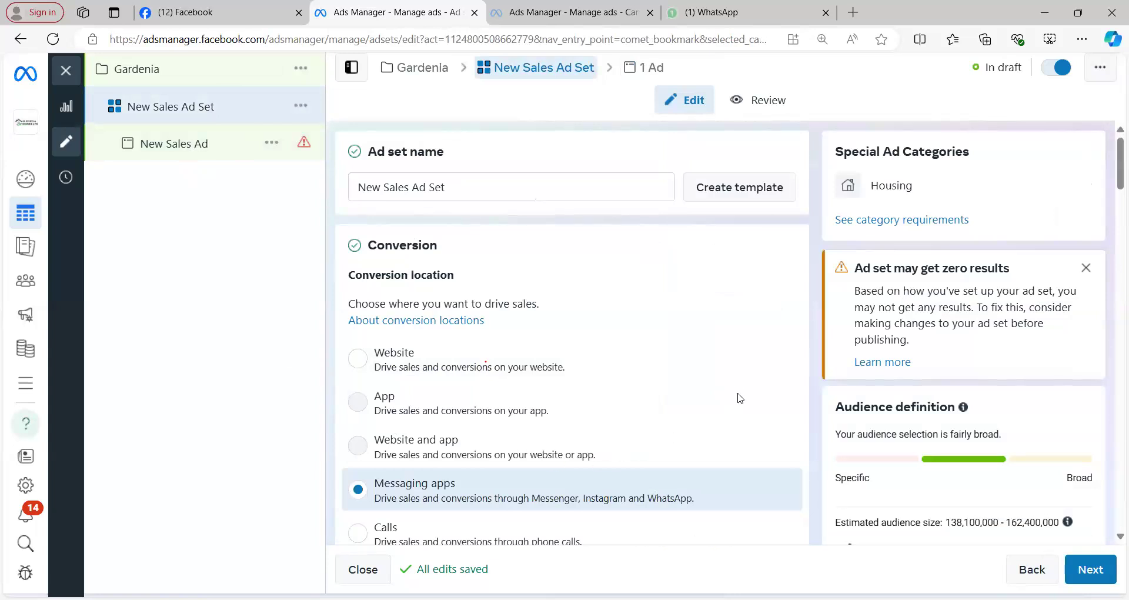
scroll(742, 396, "down", 3)
scroll(742, 397, "down", 10)
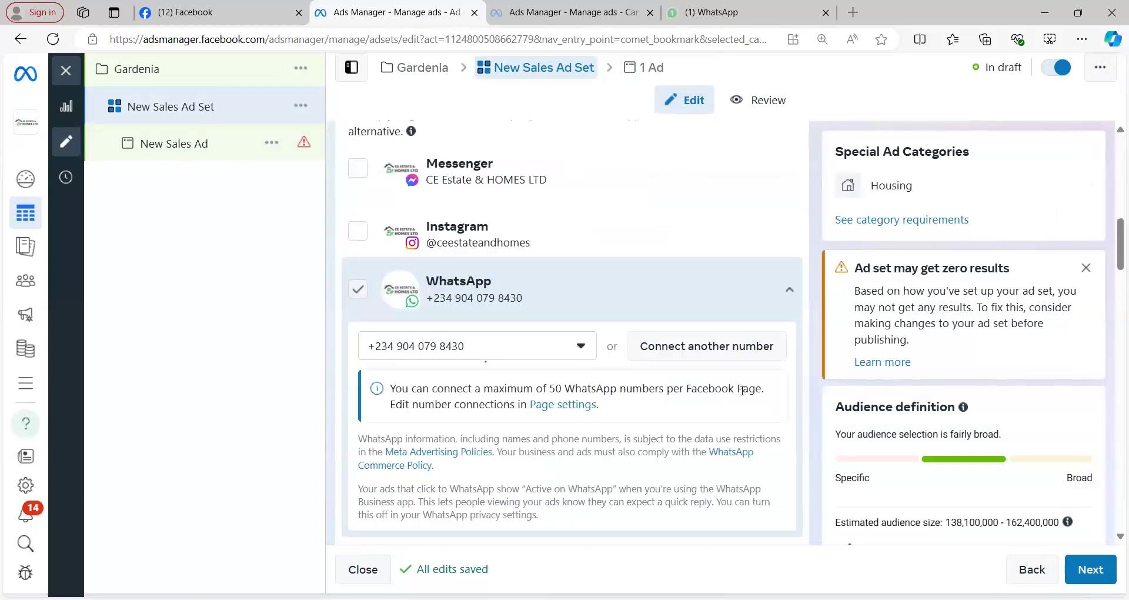
Close the ad set editor without publishing the draft, and clear all ad, ad set and campaign selections to list every campaign.
left_click(62, 69)
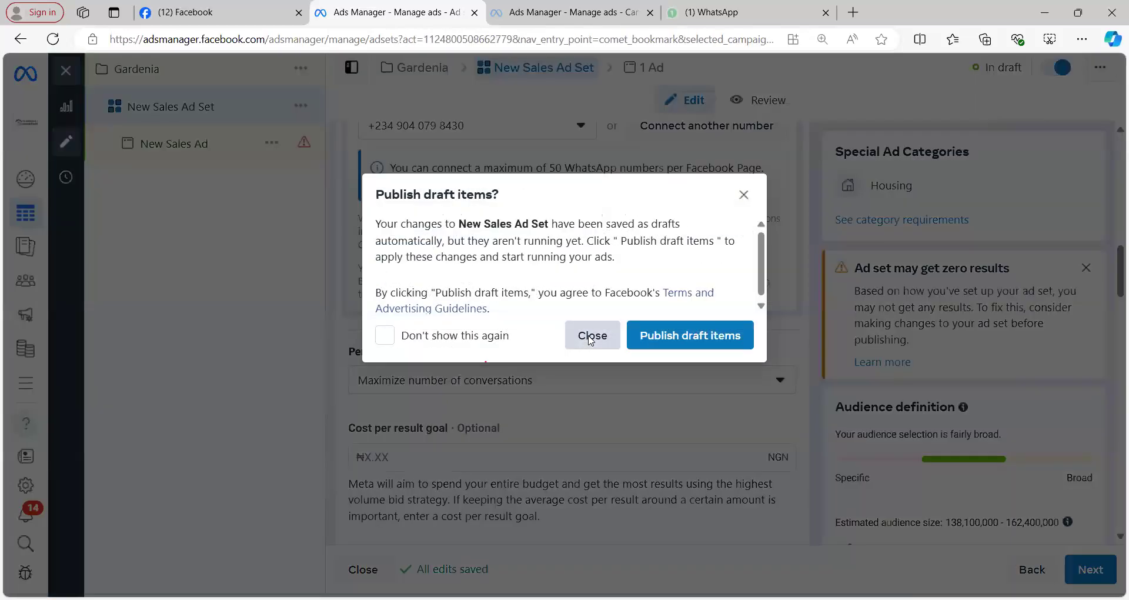
left_click(591, 339)
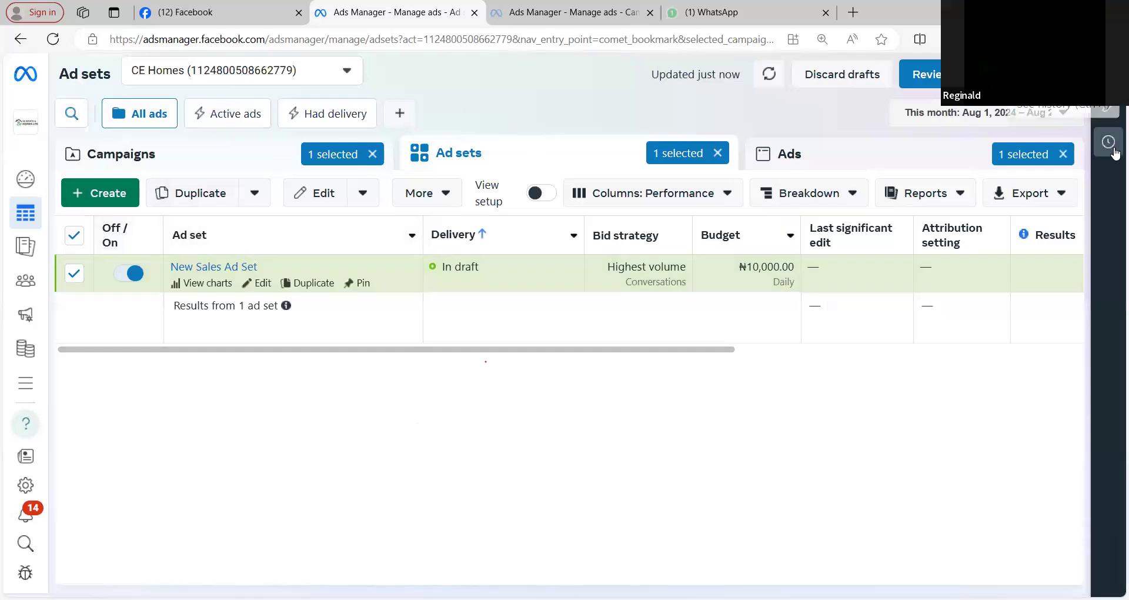
left_click(1063, 154)
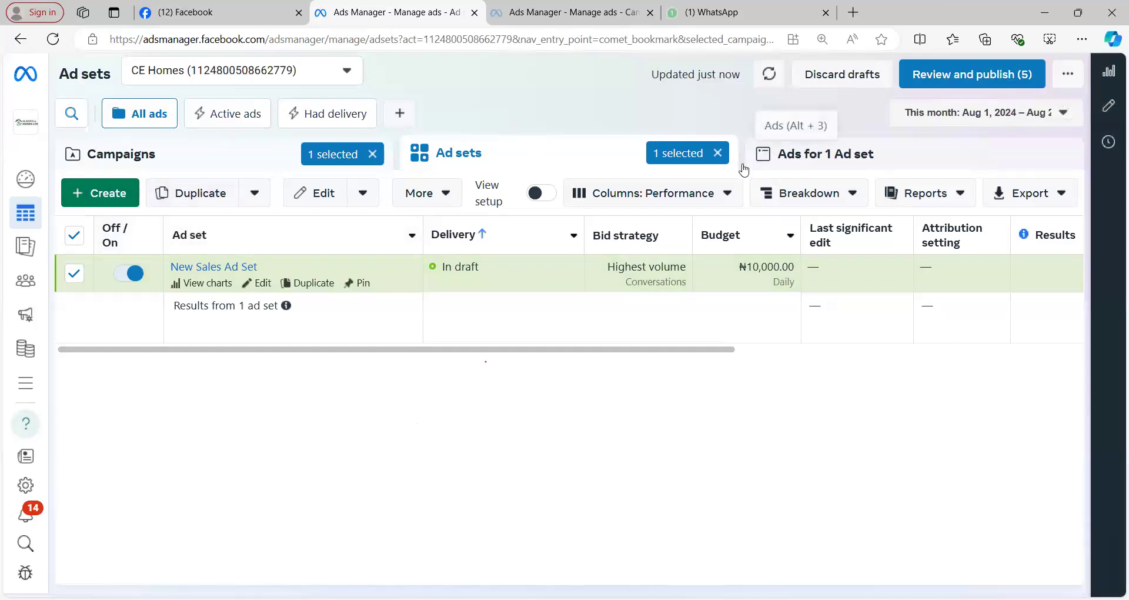
left_click(718, 154)
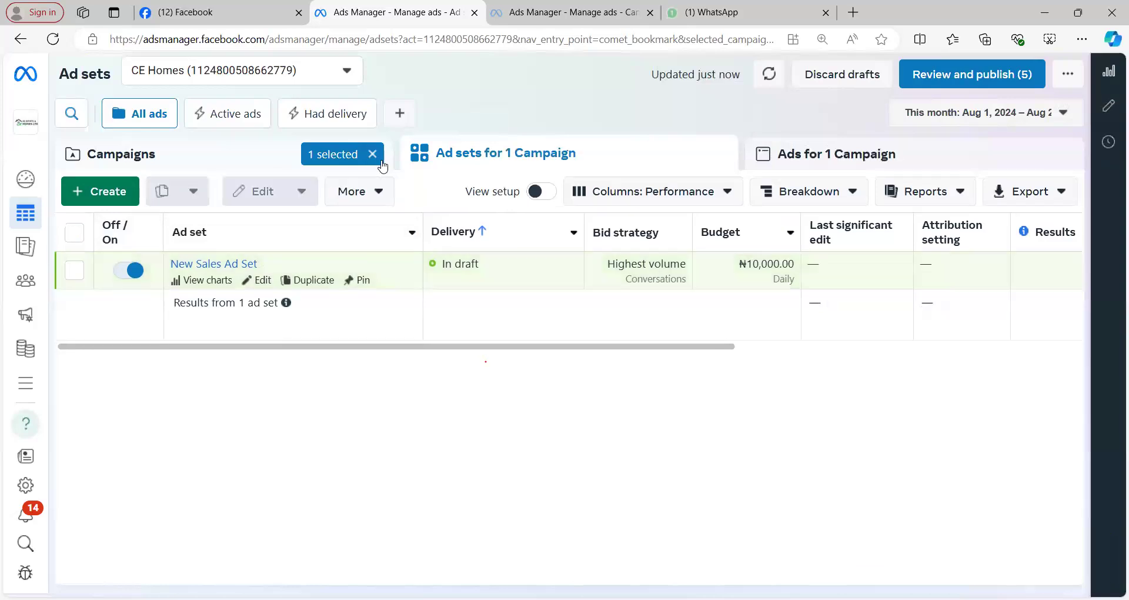
left_click(372, 154)
left_click(317, 162)
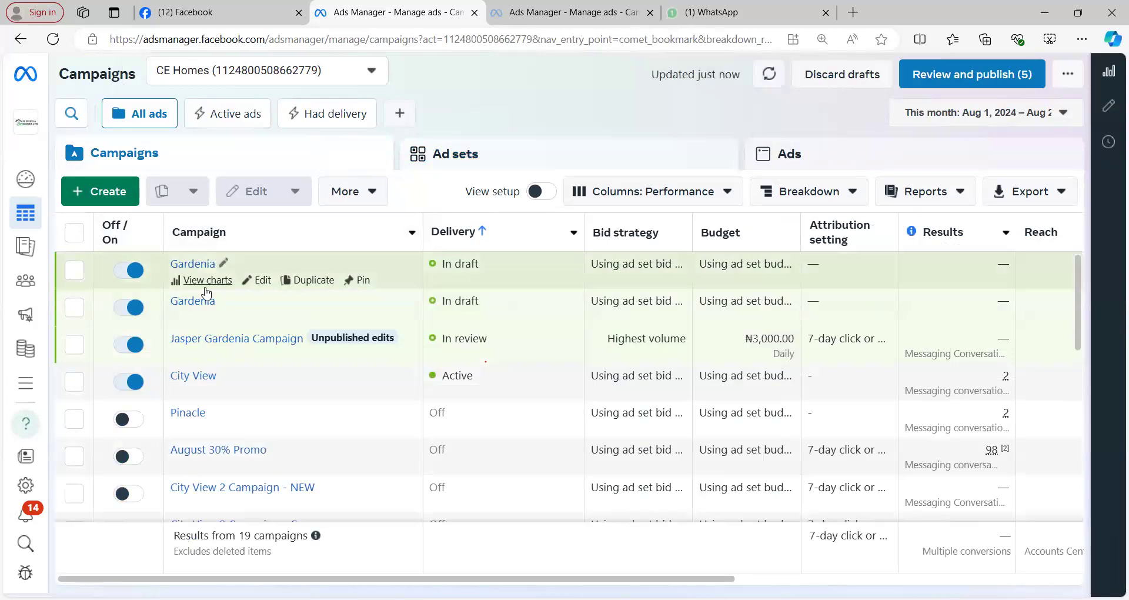
Create a new auction campaign with the Sales objective, using the manual sales campaign setup.
left_click(112, 193)
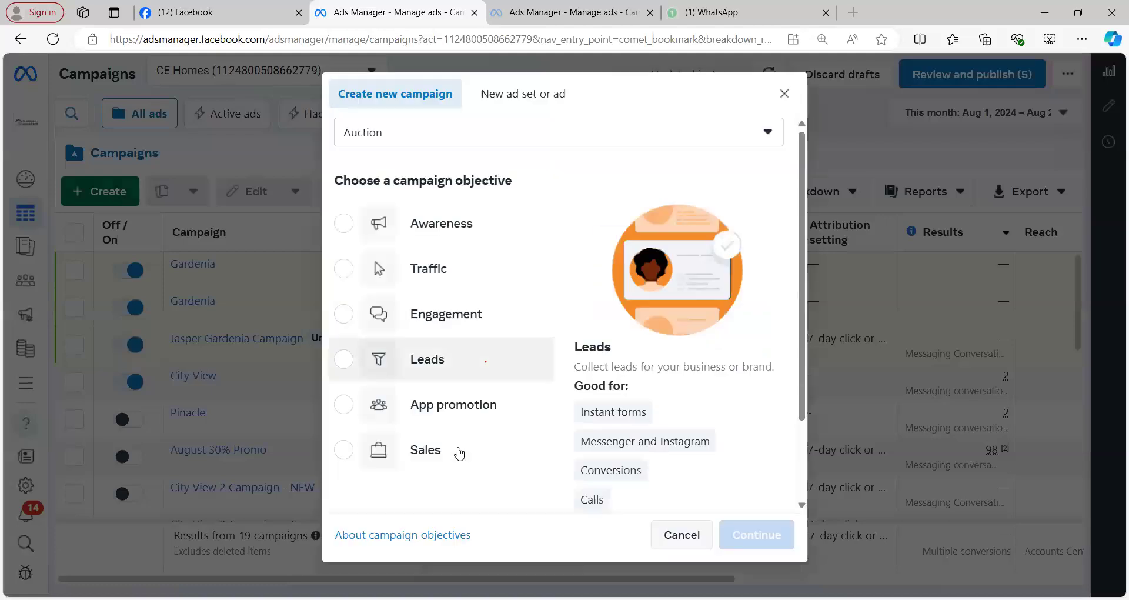
left_click(458, 451)
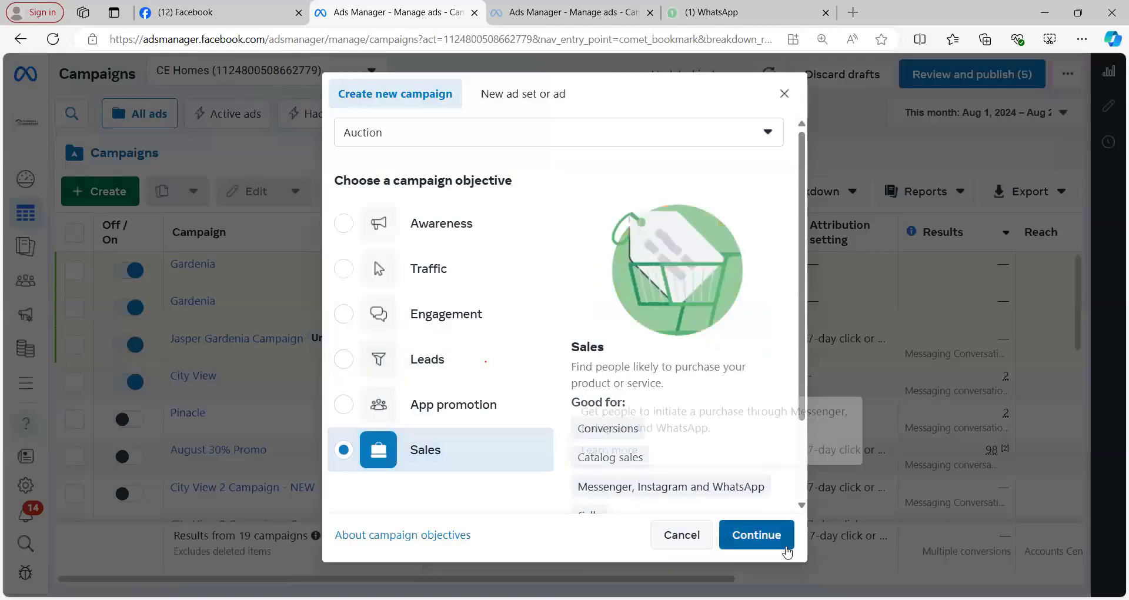
left_click(756, 534)
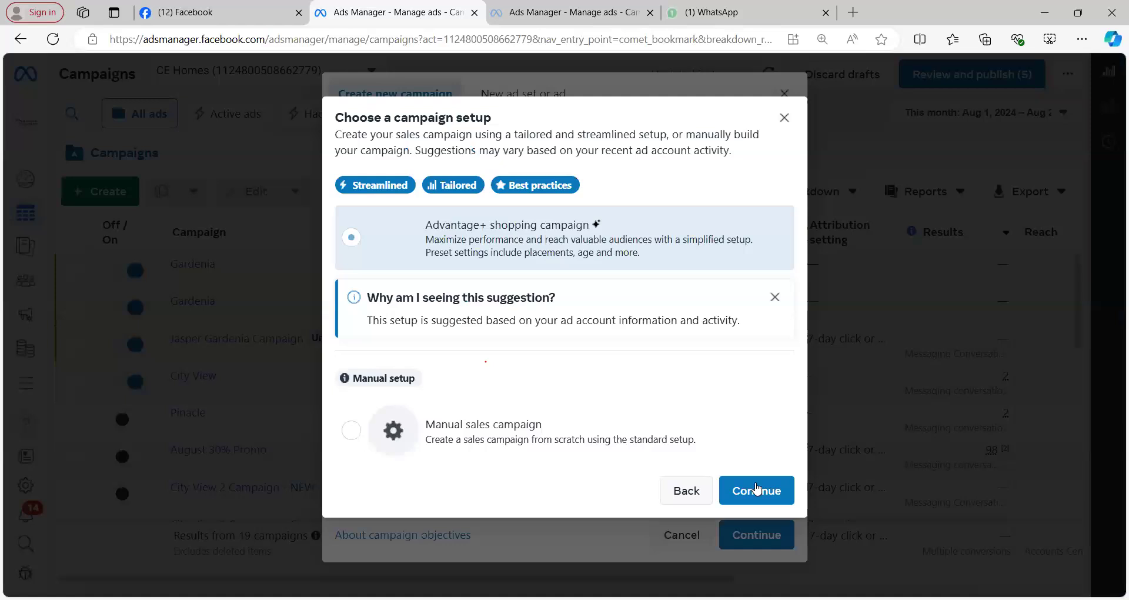
left_click(609, 436)
left_click(764, 492)
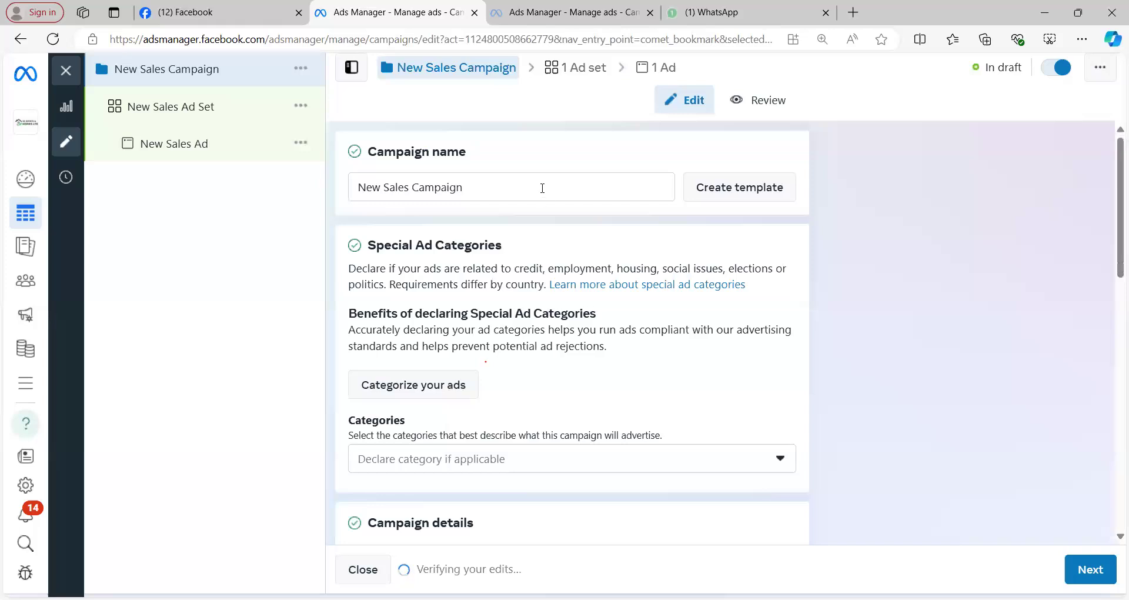
Name the campaign Gardenia and continue to its ad set without declaring a special ad category.
triple_click(543, 187)
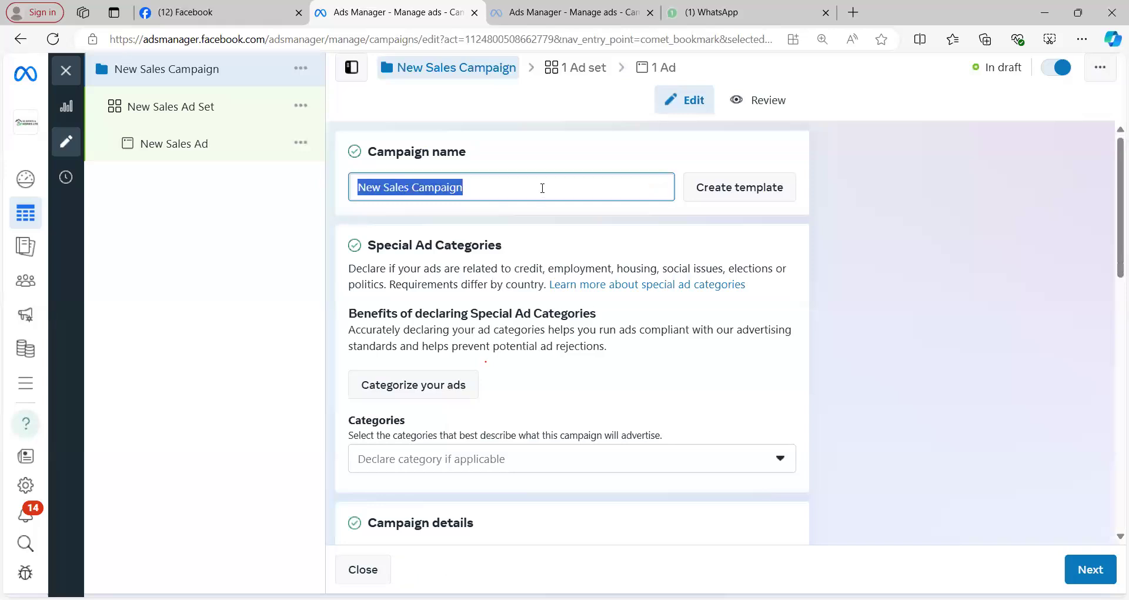
type("Garde")
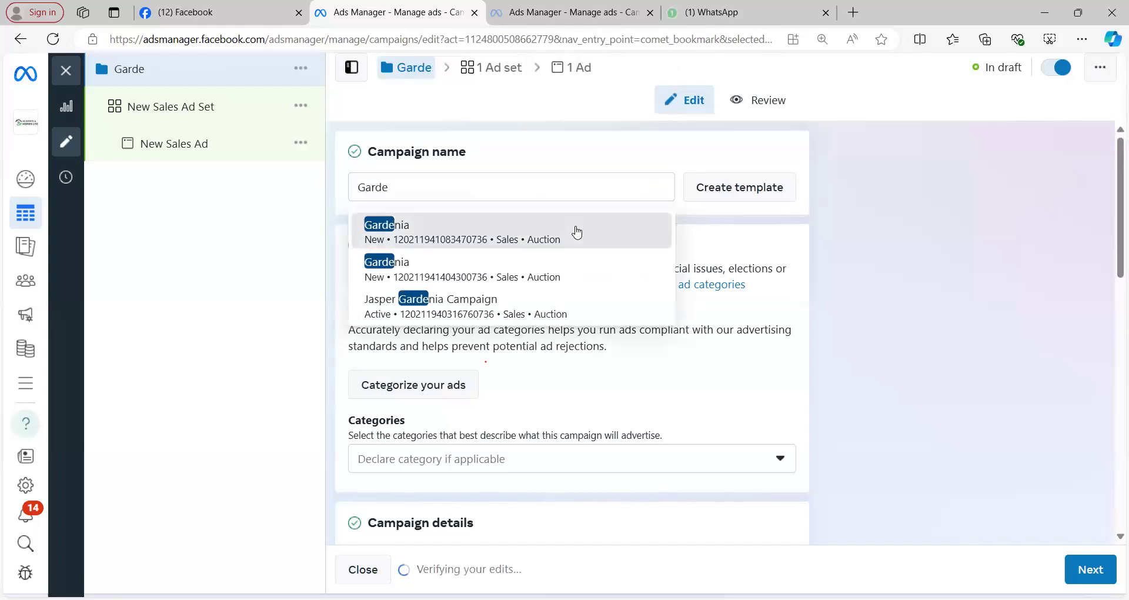
left_click(577, 231)
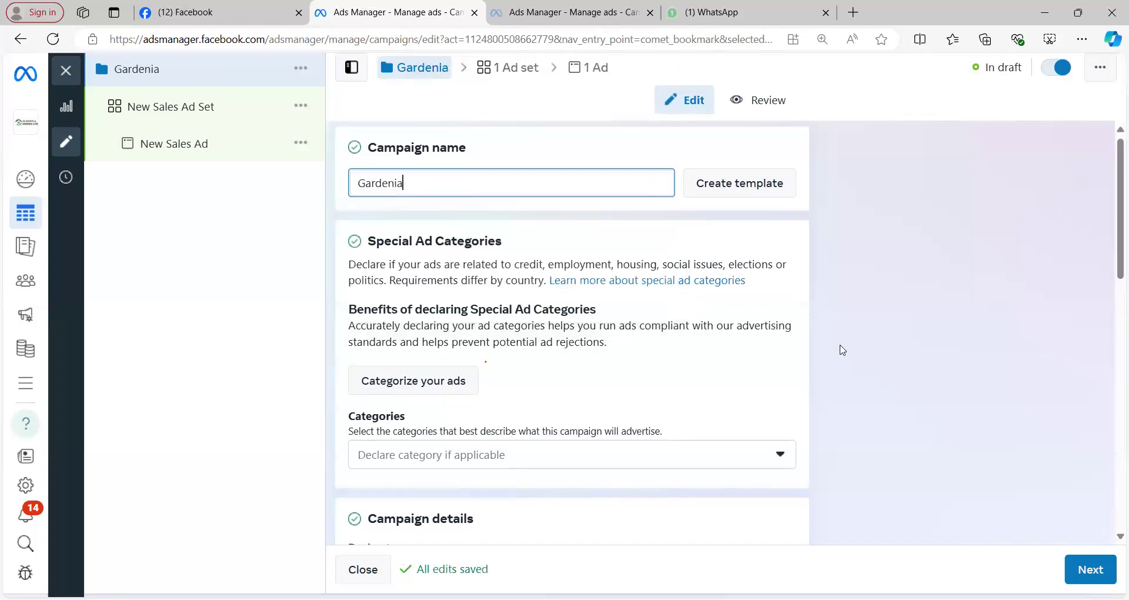
scroll(819, 363, "down", 3)
scroll(820, 367, "up", 1)
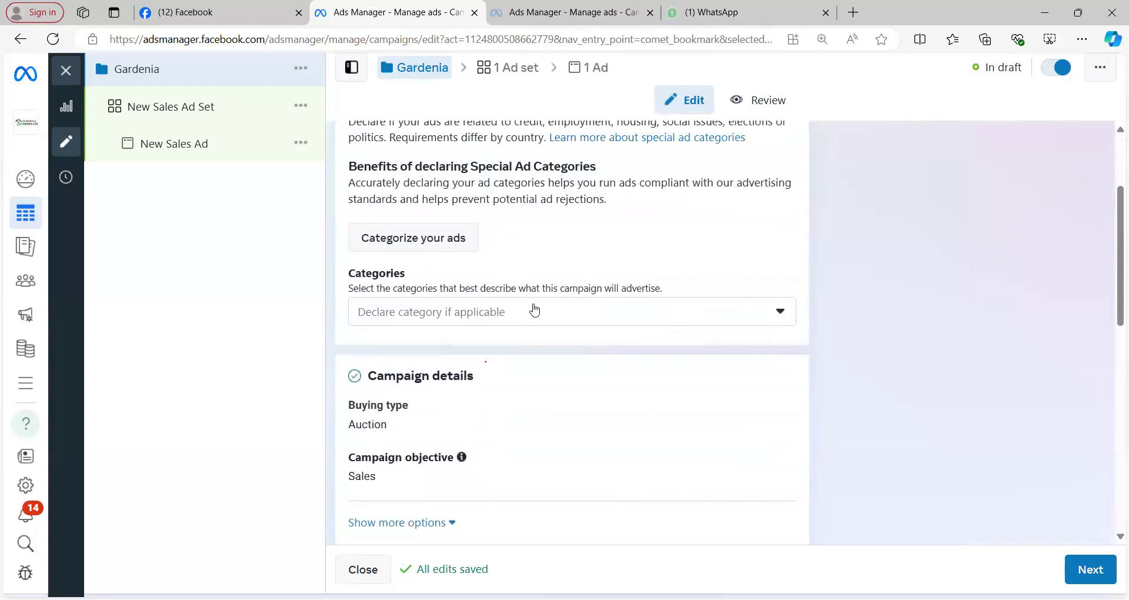
scroll(824, 388, "down", 3)
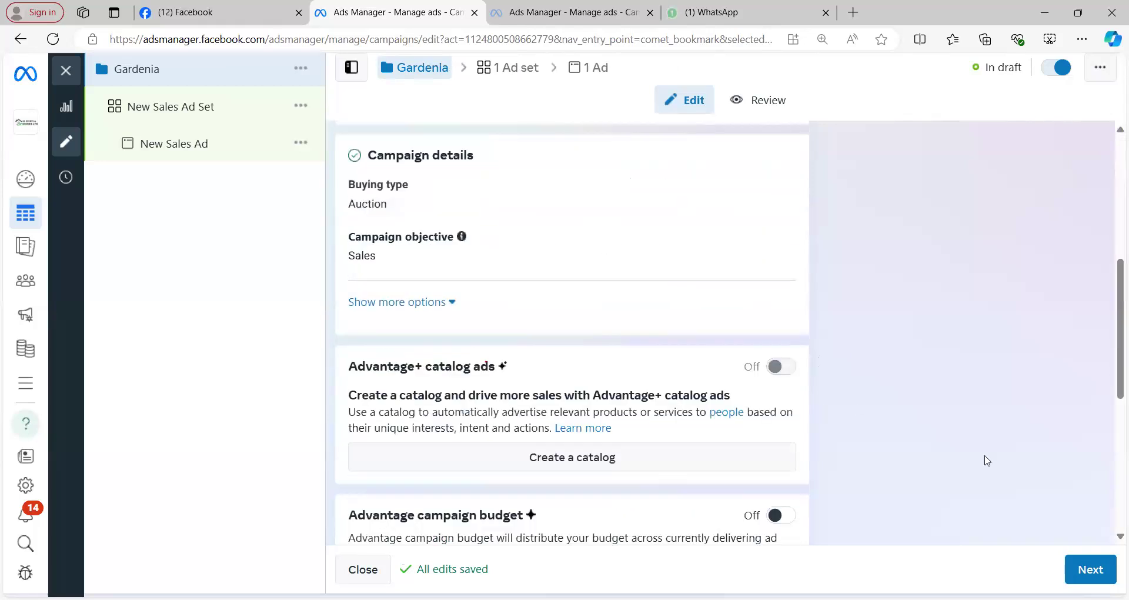
scroll(1023, 506, "down", 4)
left_click(1081, 569)
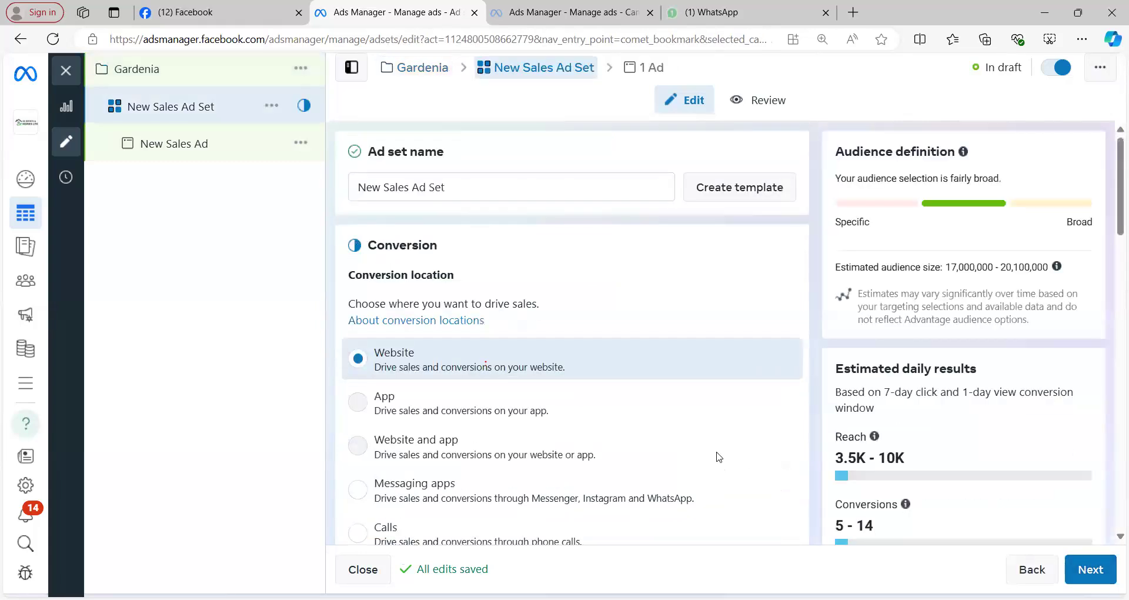
Set the ad set's conversion location to Messaging apps, with WhatsApp as the only chat destination.
scroll(483, 459, "down", 2)
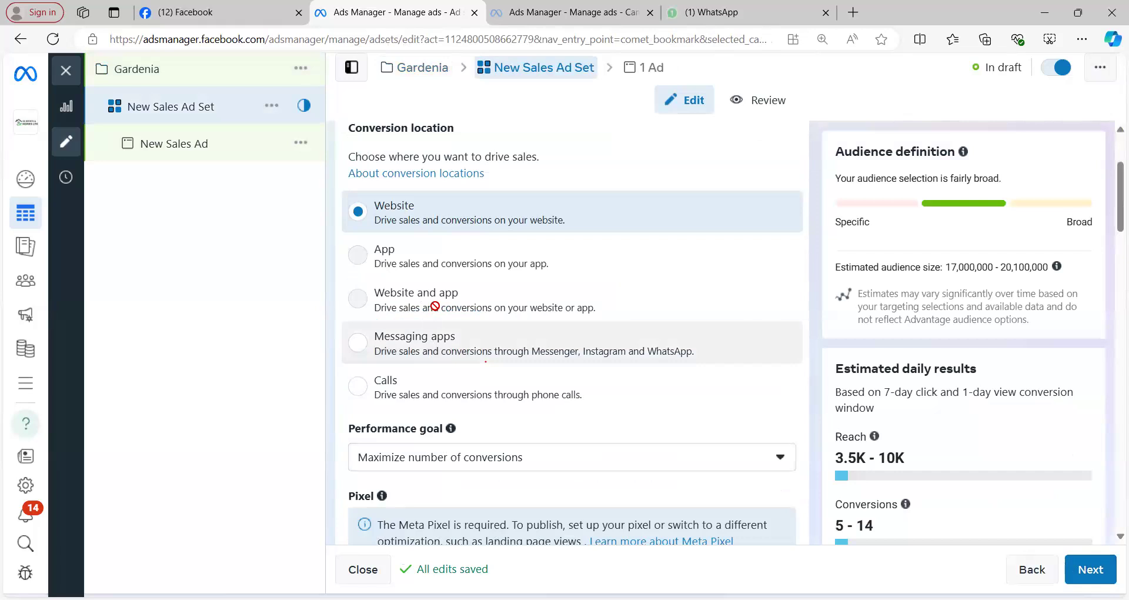
left_click(470, 349)
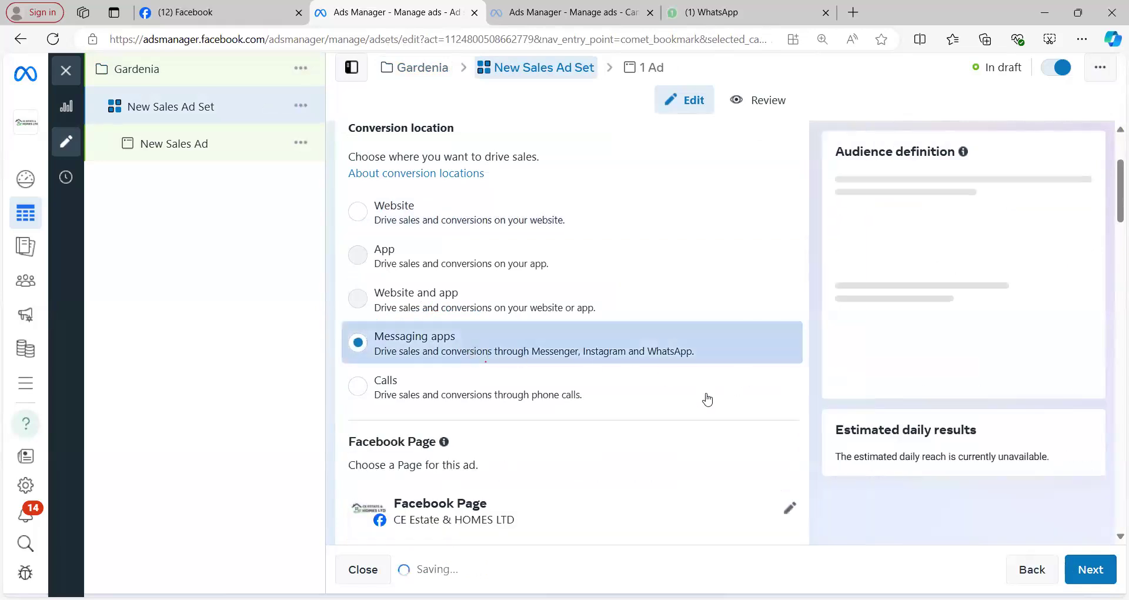
scroll(589, 382, "down", 5)
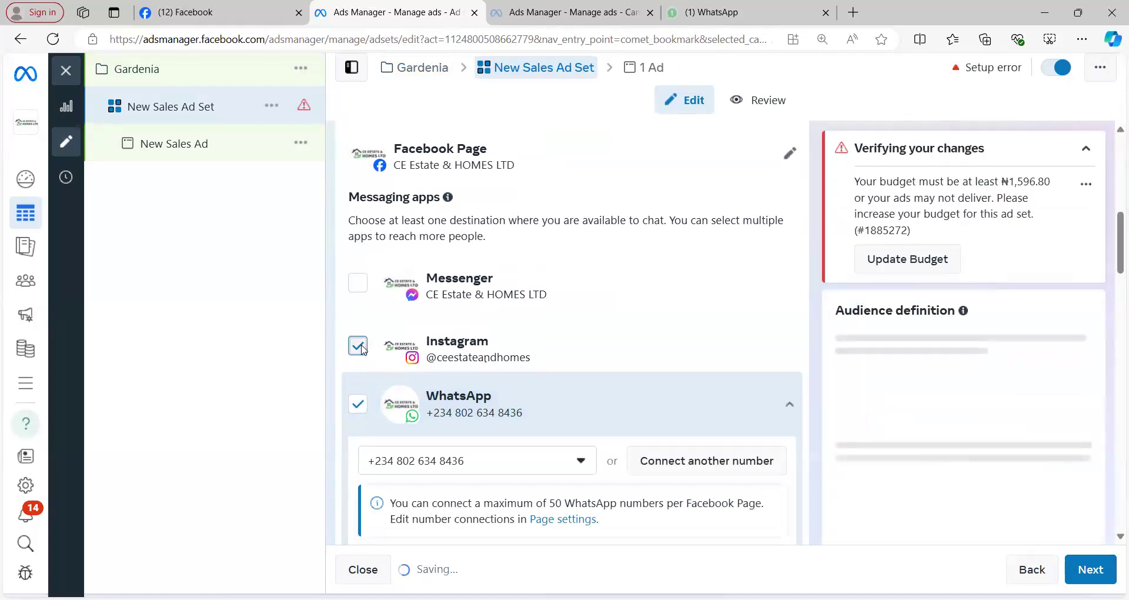
left_click(357, 346)
scroll(839, 454, "down", 3)
scroll(541, 206, "down", 1)
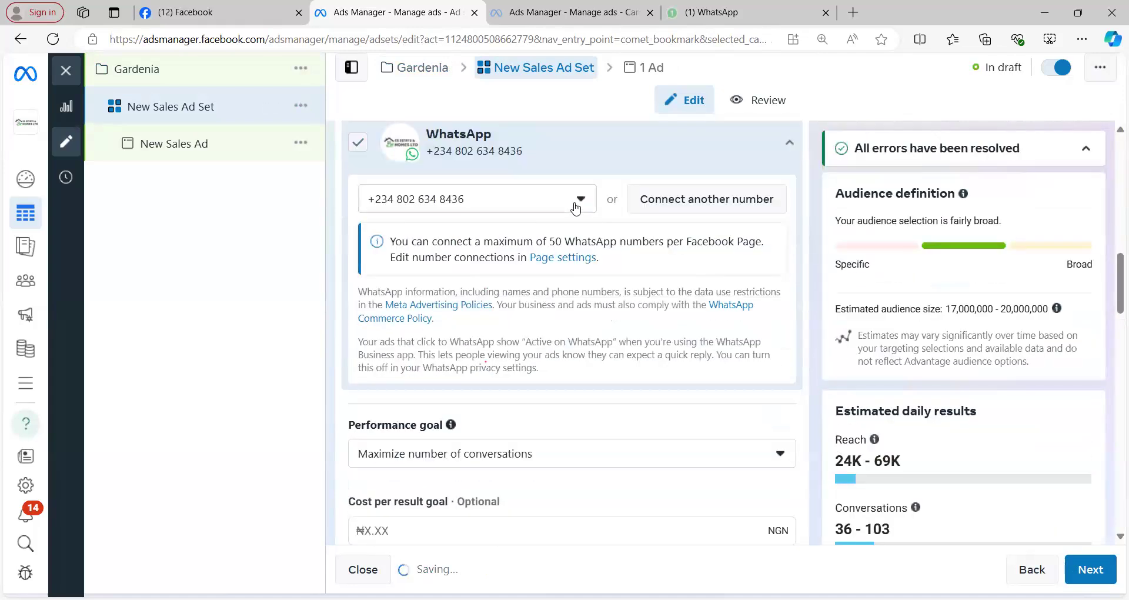
Set the ad set's daily budget to ₦10,000.
scroll(754, 406, "down", 3)
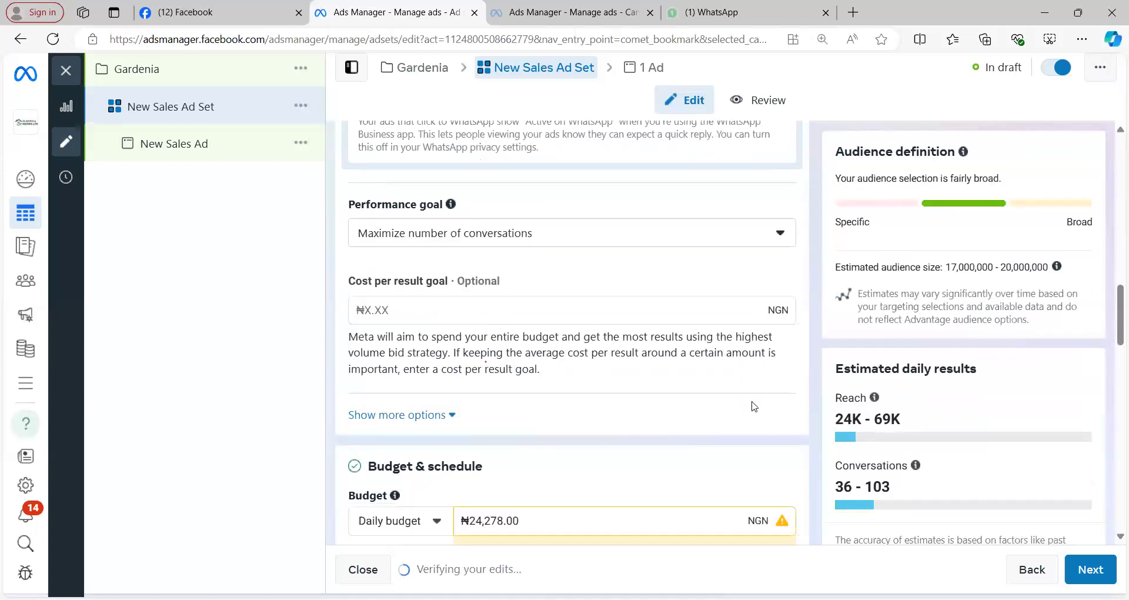
scroll(754, 406, "down", 2)
triple_click(647, 377)
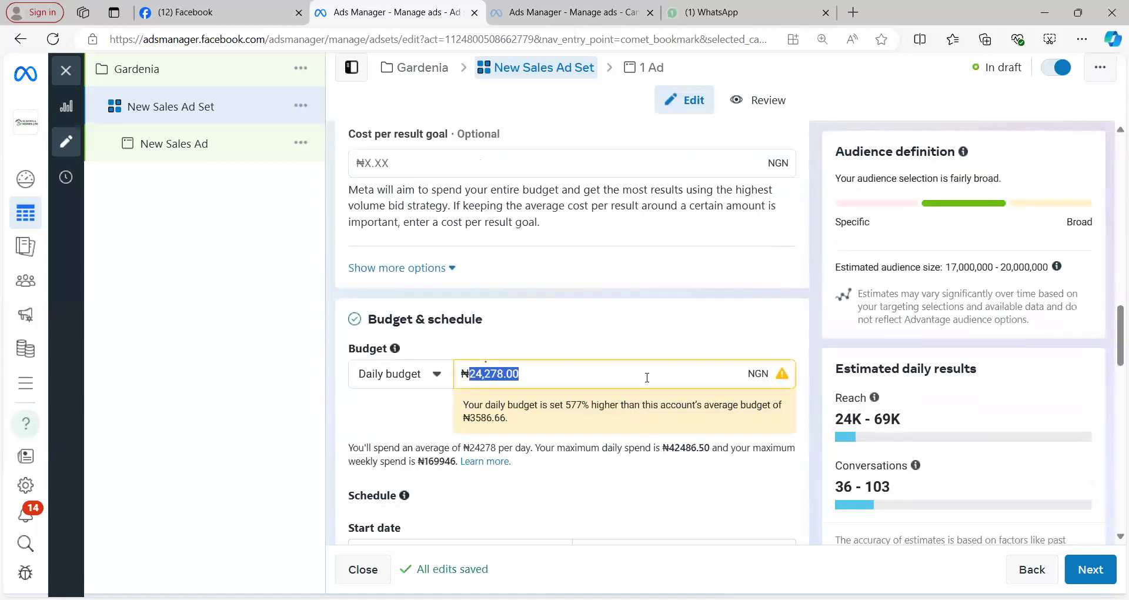
type("10,")
type("0000")
left_click(761, 318)
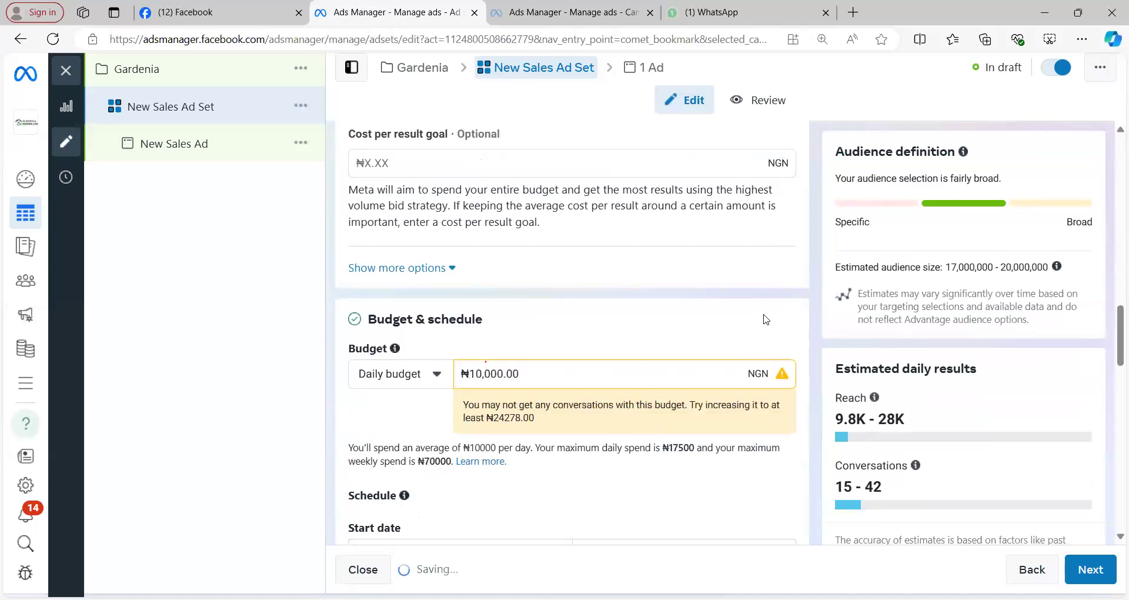
scroll(773, 320, "down", 3)
scroll(772, 321, "down", 2)
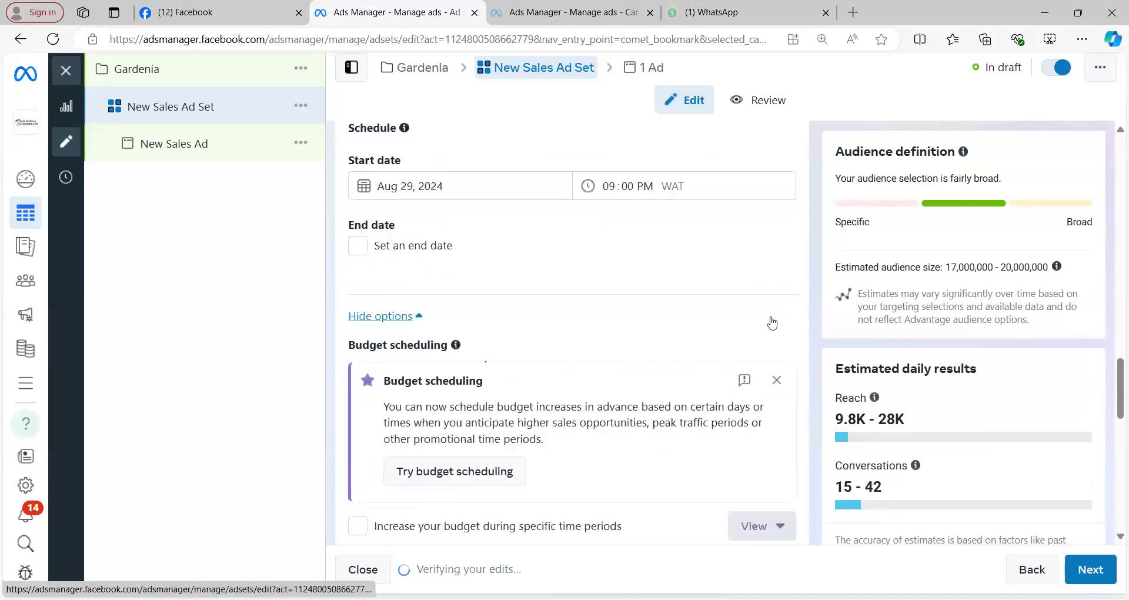
Switch the ad set from Advantage+ audience to the original audience options.
scroll(771, 325, "down", 3)
scroll(770, 327, "down", 4)
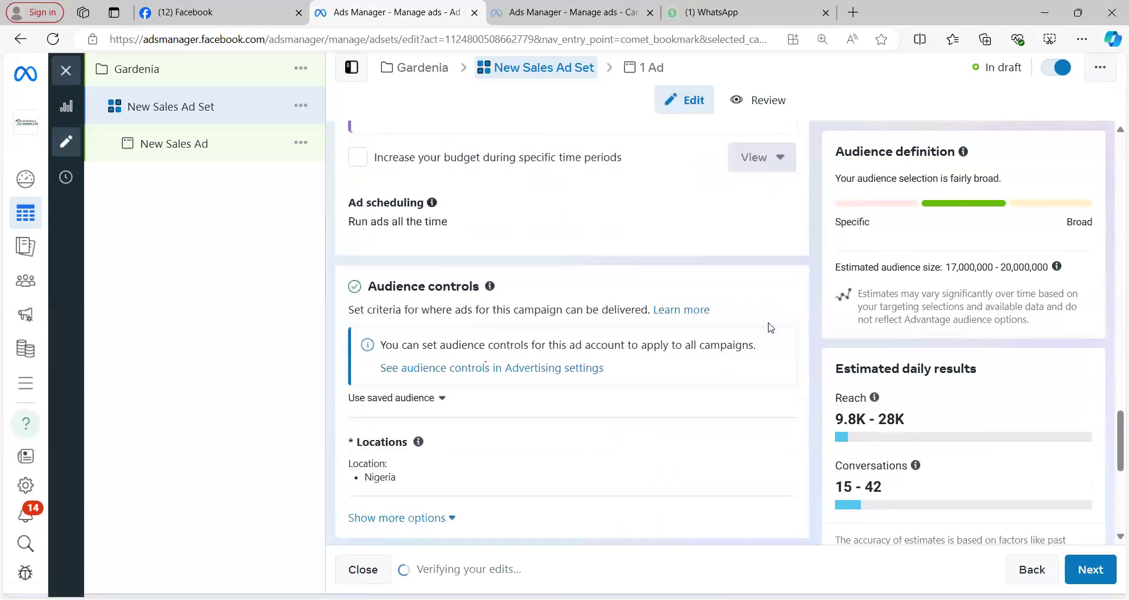
scroll(770, 324, "down", 1)
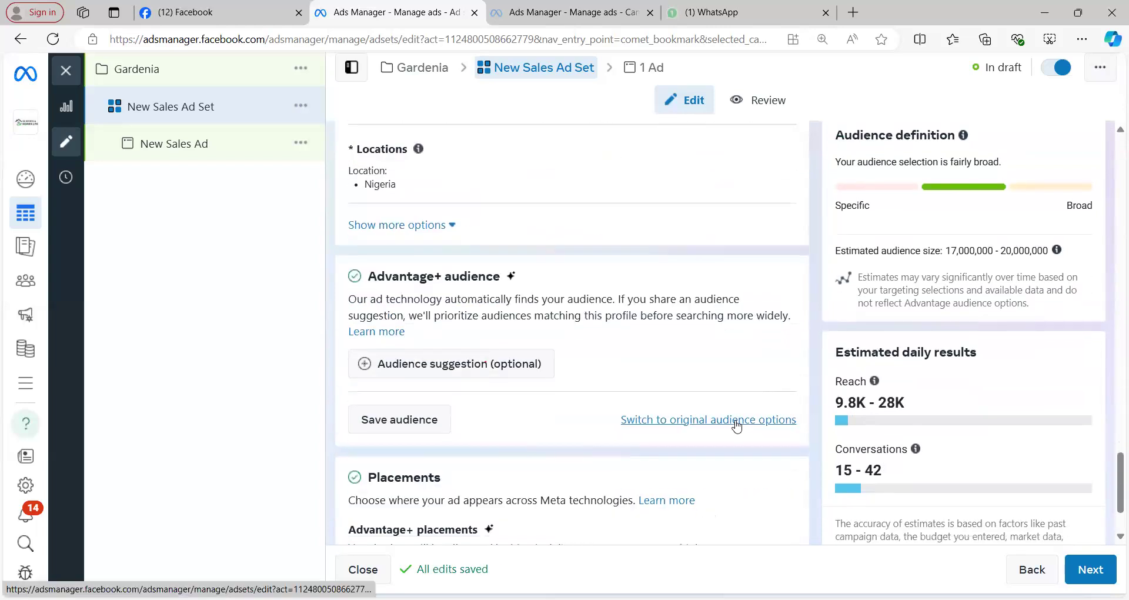
left_click(737, 422)
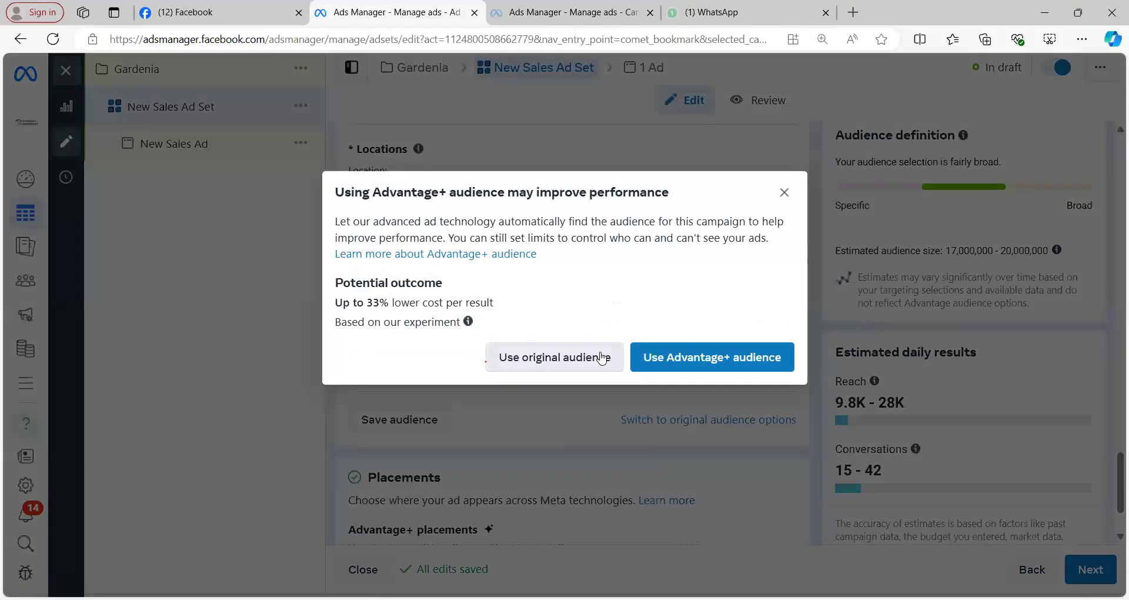
left_click(601, 359)
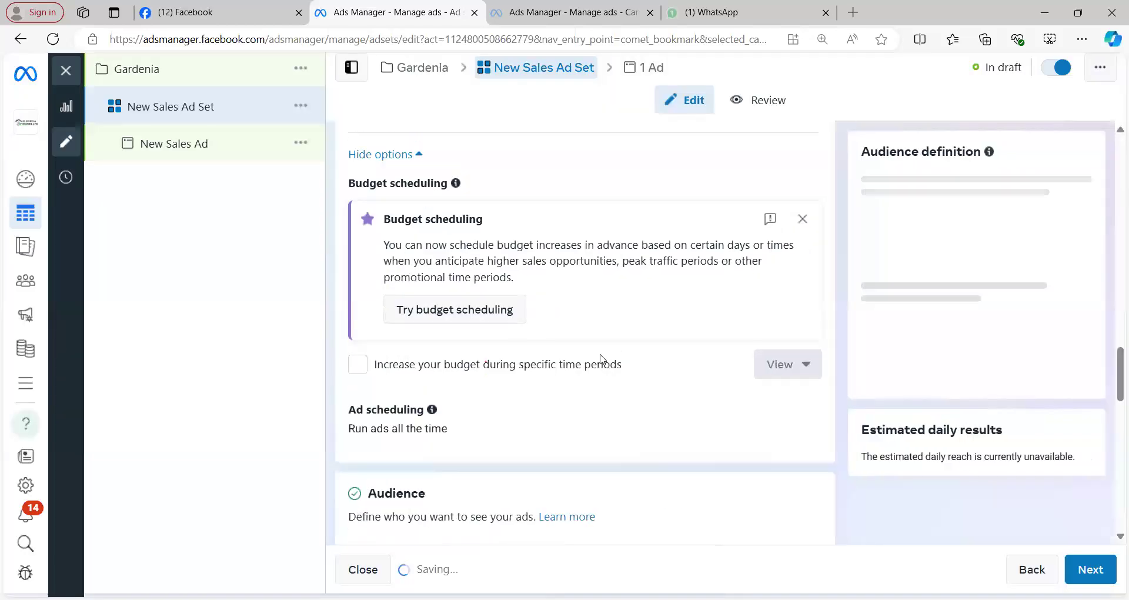
Remove Nigeria from the ad set's audience locations.
scroll(650, 385, "down", 2)
scroll(651, 384, "down", 2)
scroll(655, 381, "down", 4)
scroll(657, 379, "down", 2)
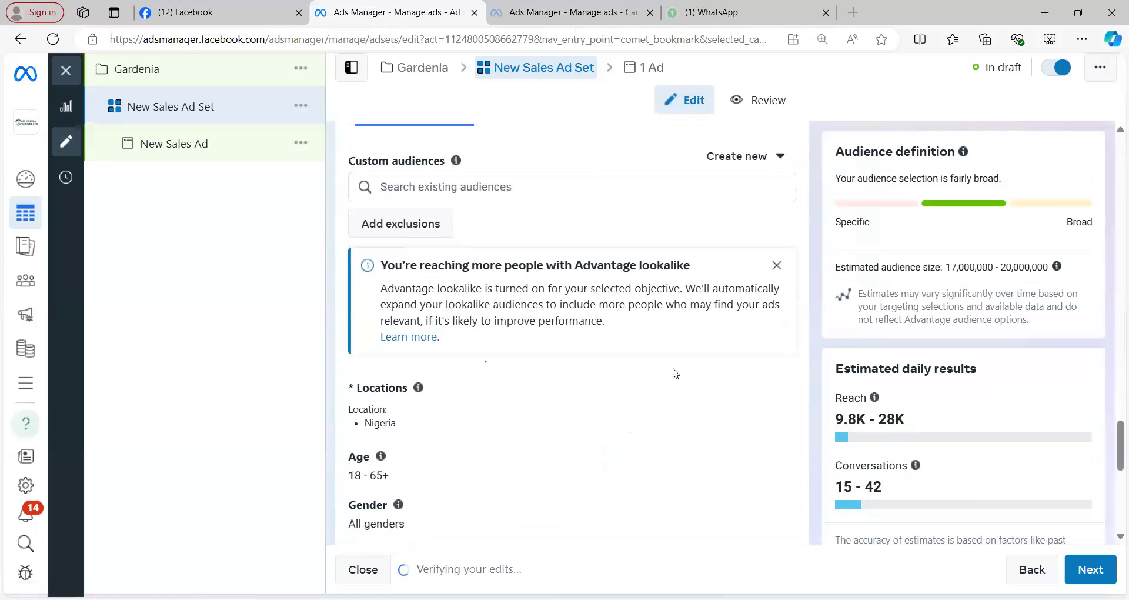
scroll(676, 369, "down", 2)
scroll(680, 368, "down", 1)
mouse_move(762, 194)
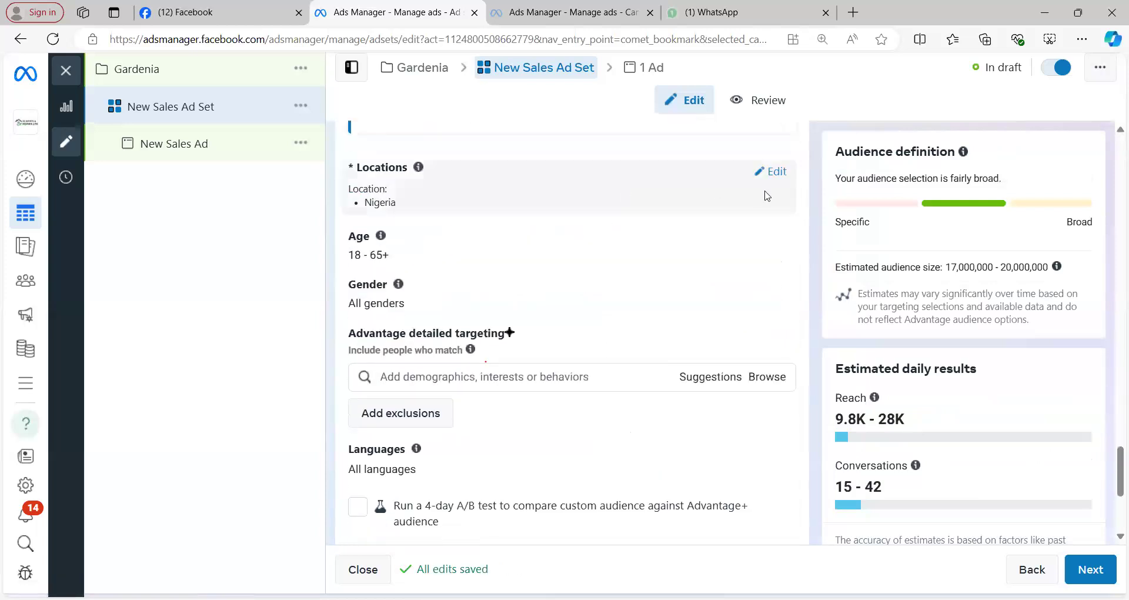
left_click(775, 172)
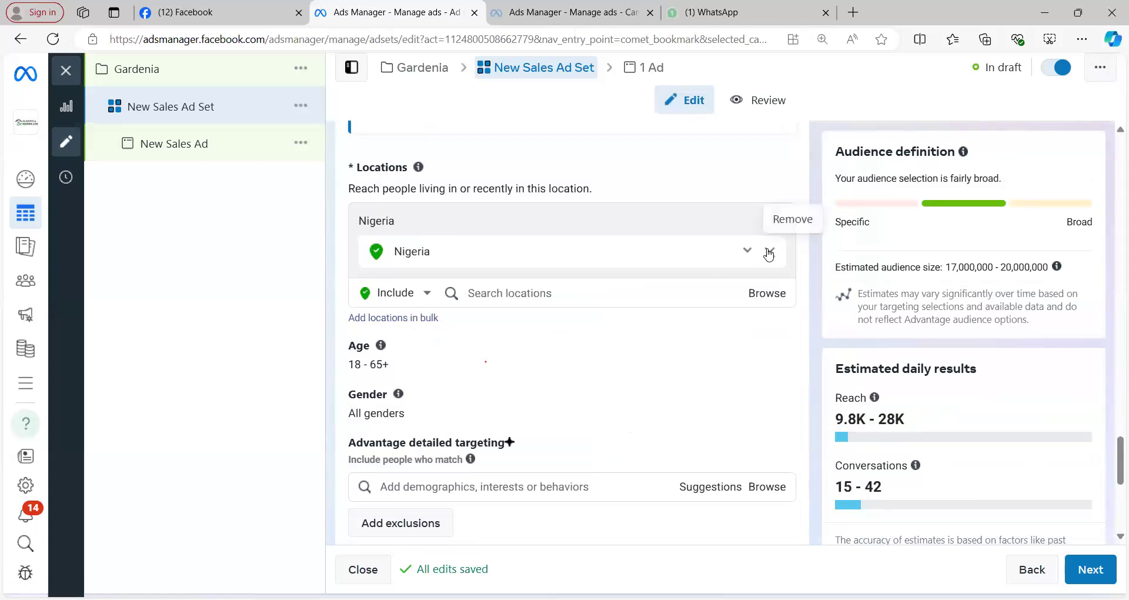
left_click(768, 253)
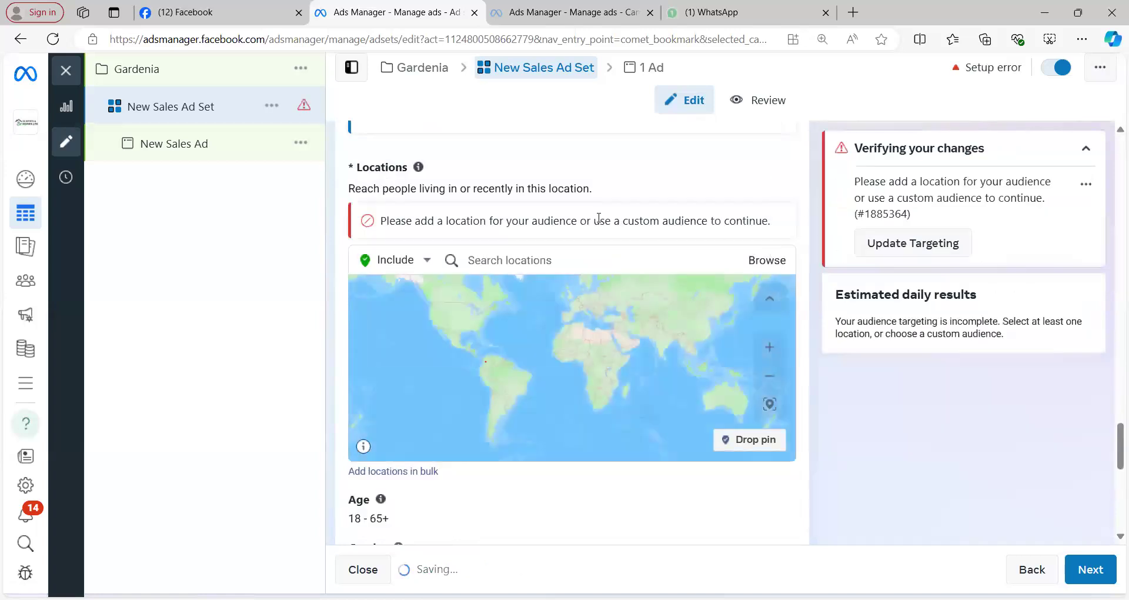
Include the countries United States and Canada as the audience locations.
left_click(587, 257)
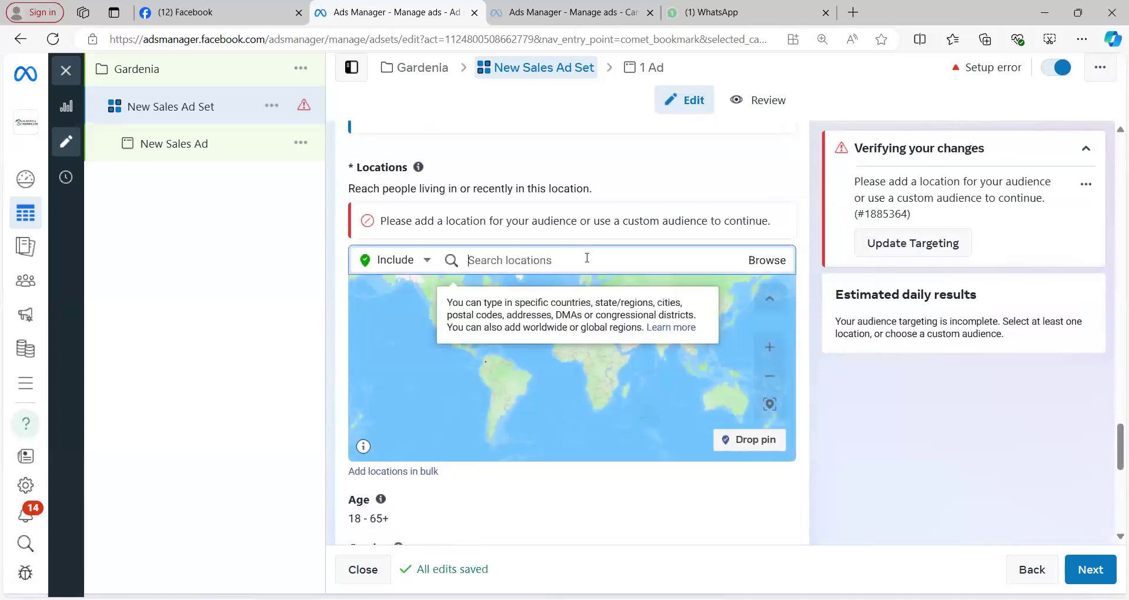
type("Unite")
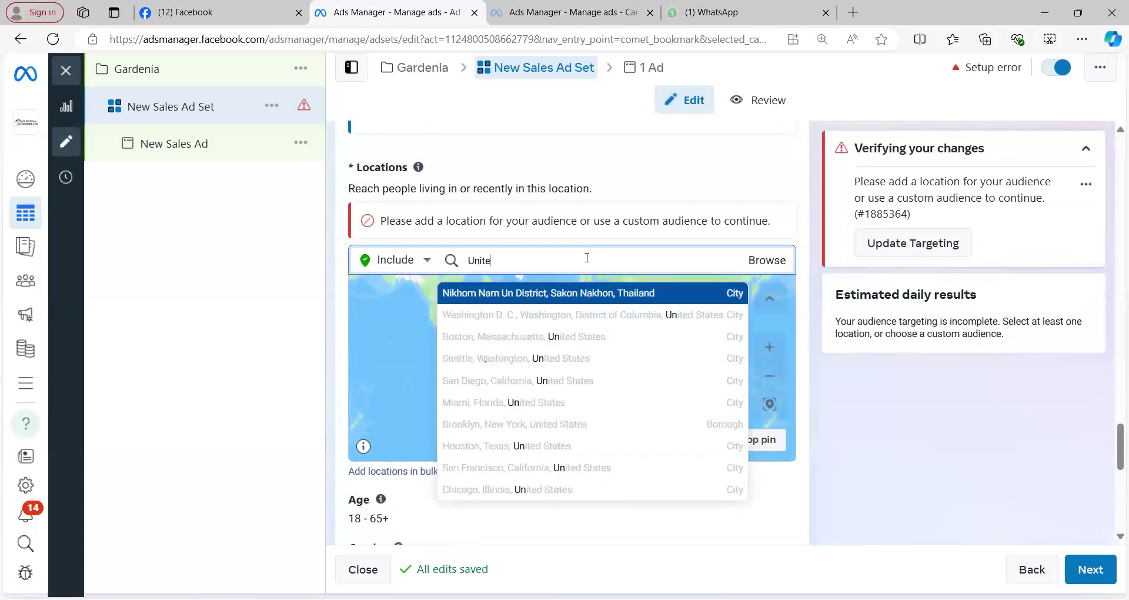
type("d state")
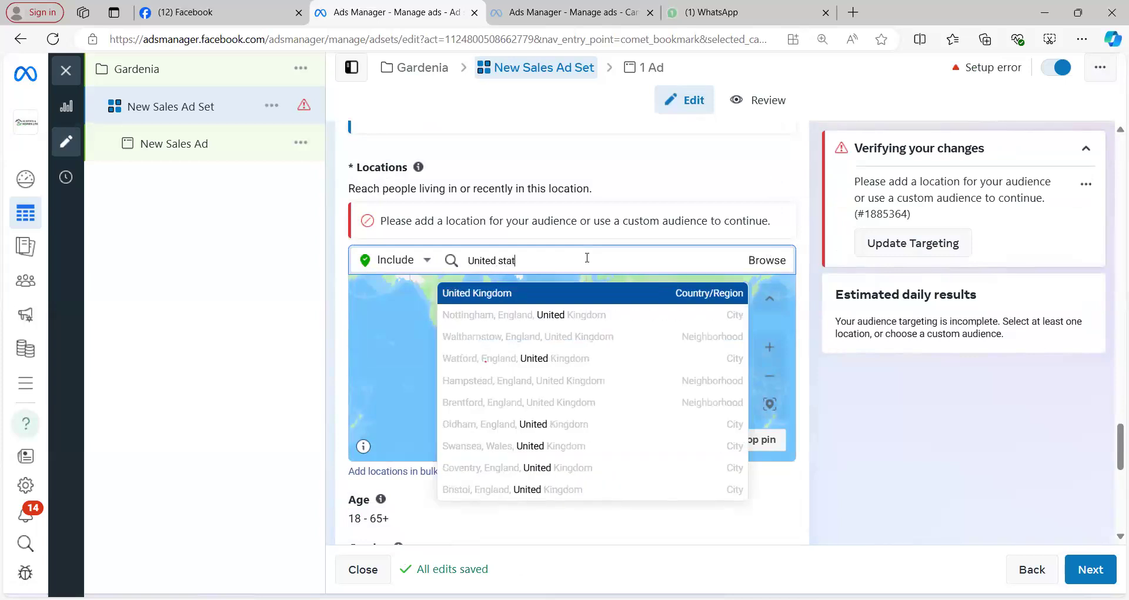
left_click(599, 299)
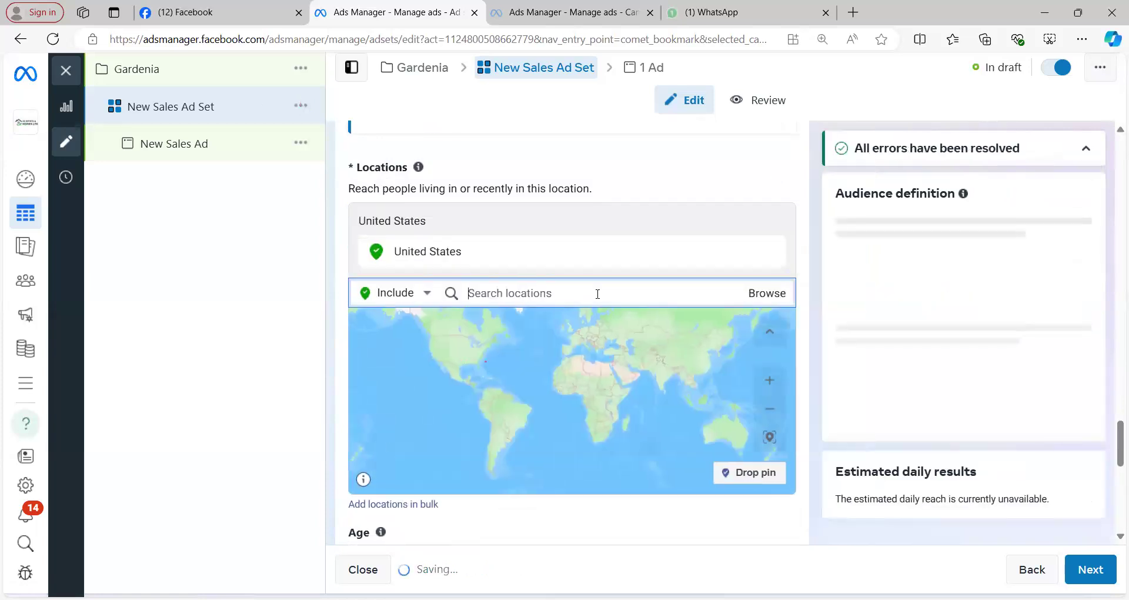
type("C")
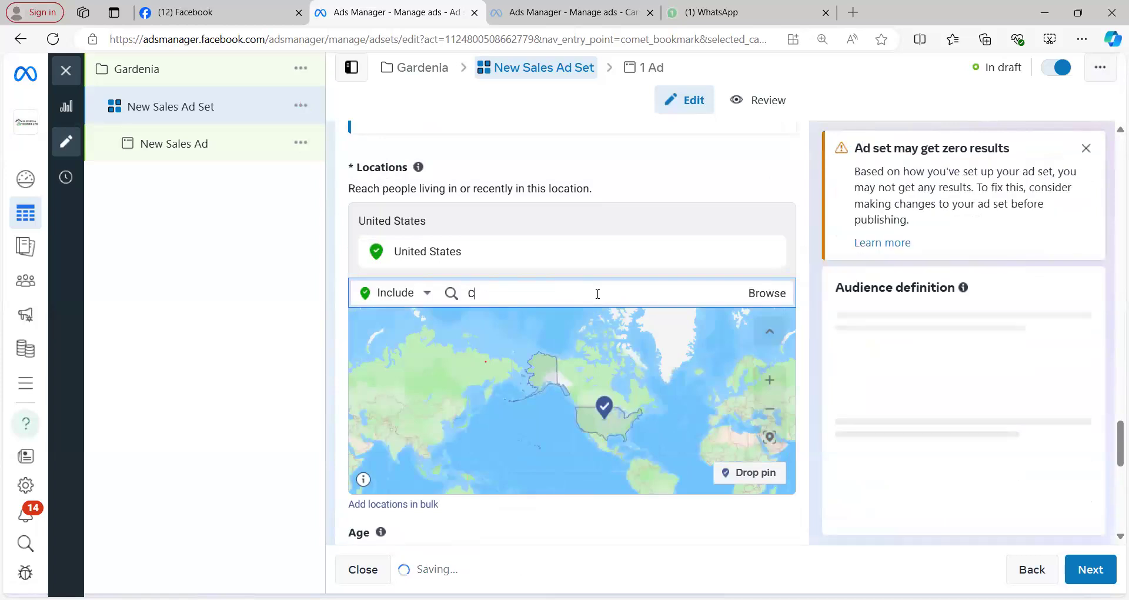
type("anada")
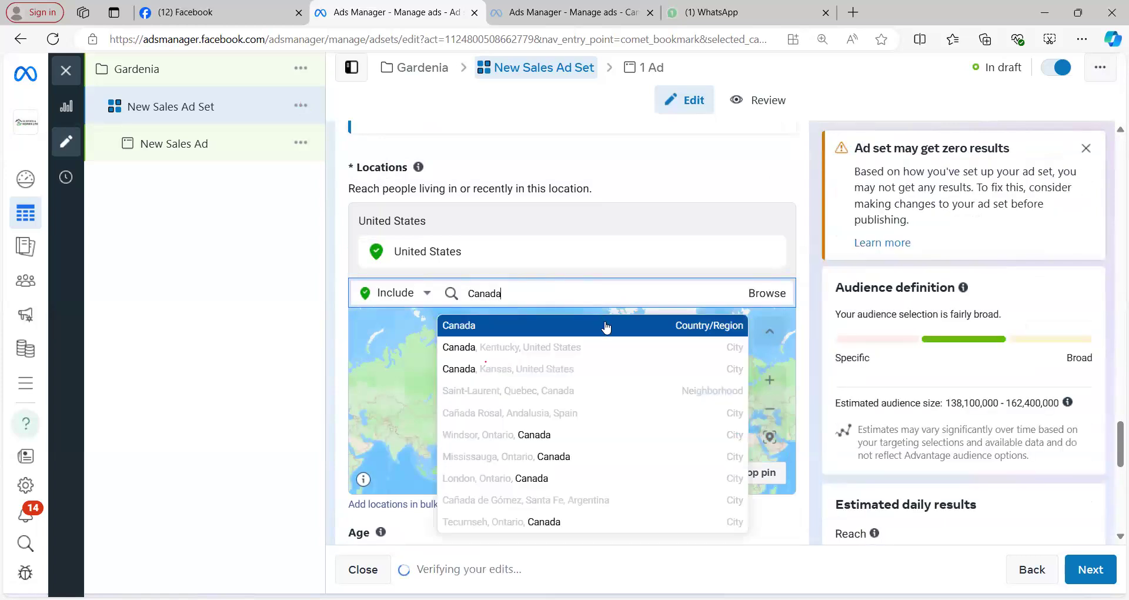
left_click(606, 327)
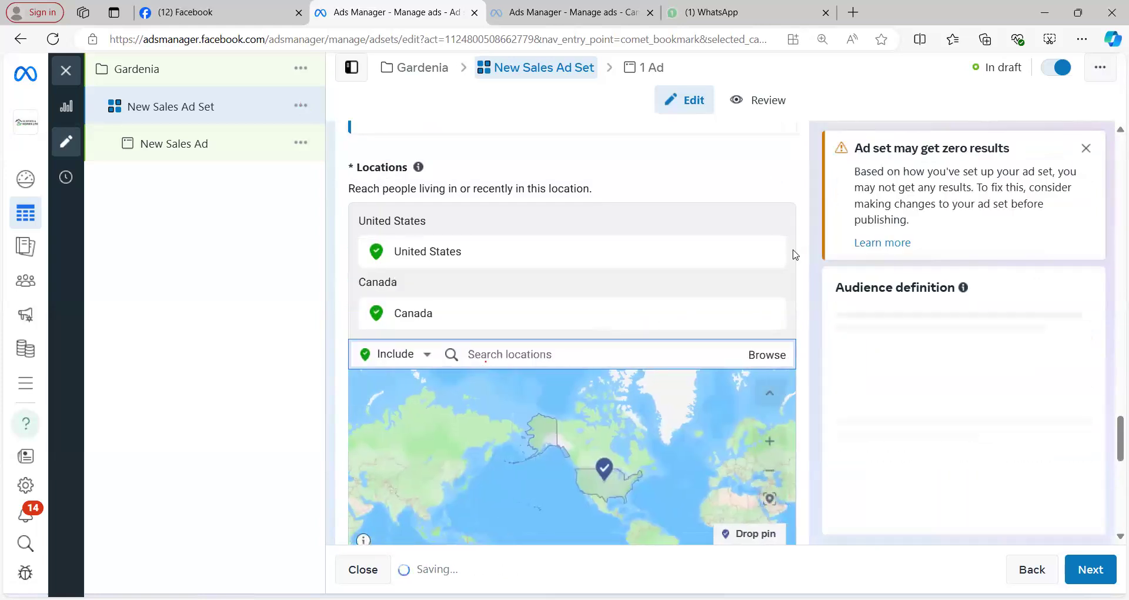
Set the audience's age range to 30 to 60.
scroll(795, 254, "up", 3)
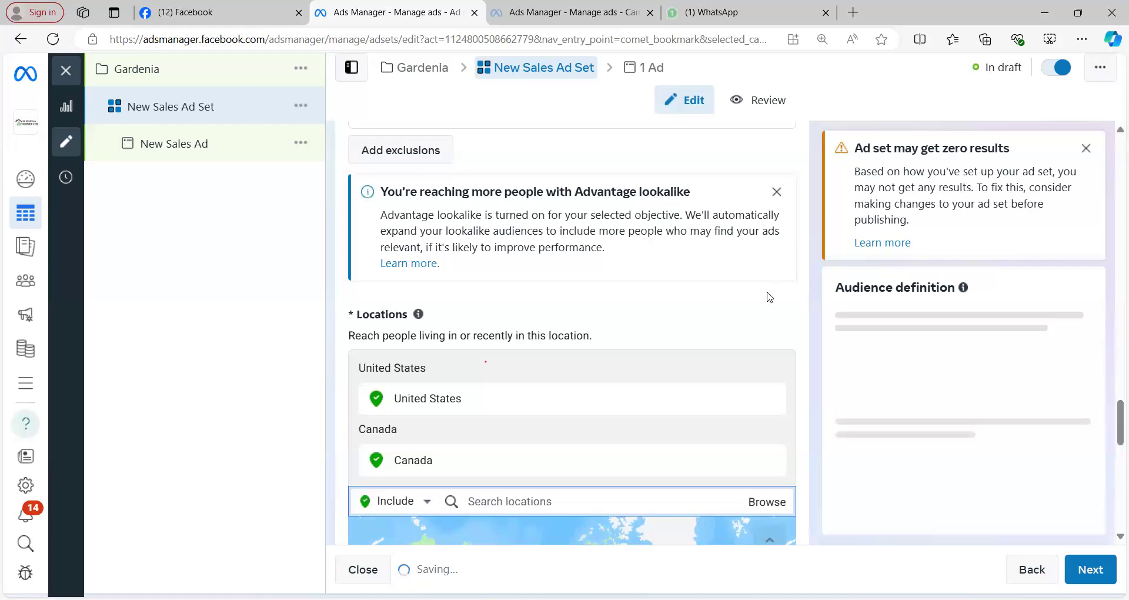
scroll(785, 257, "down", 5)
scroll(782, 280, "down", 1)
scroll(782, 281, "up", 3)
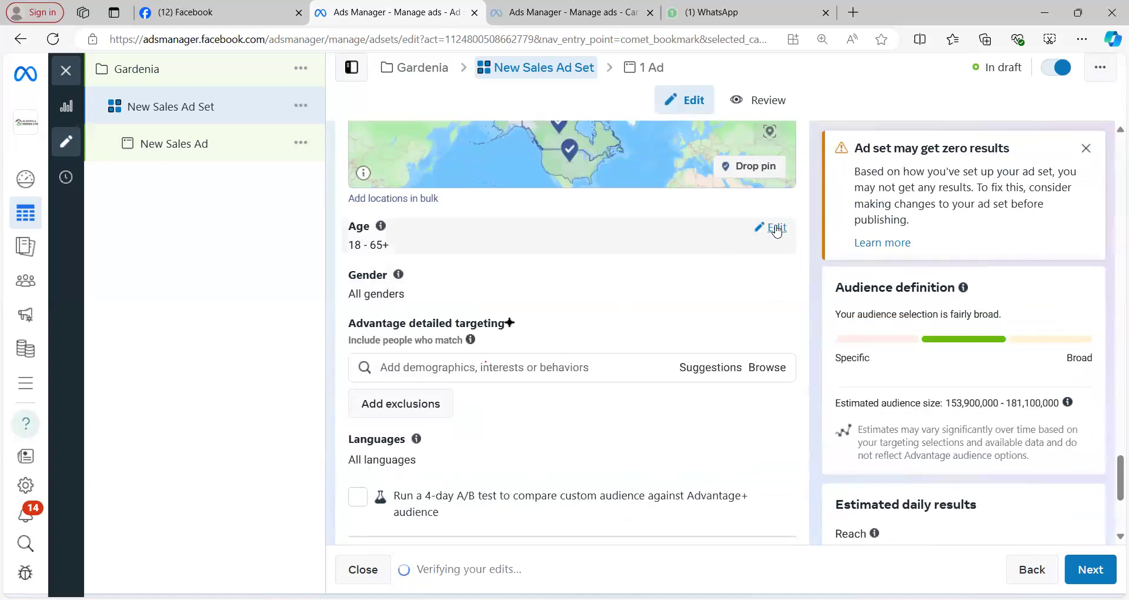
left_click(776, 229)
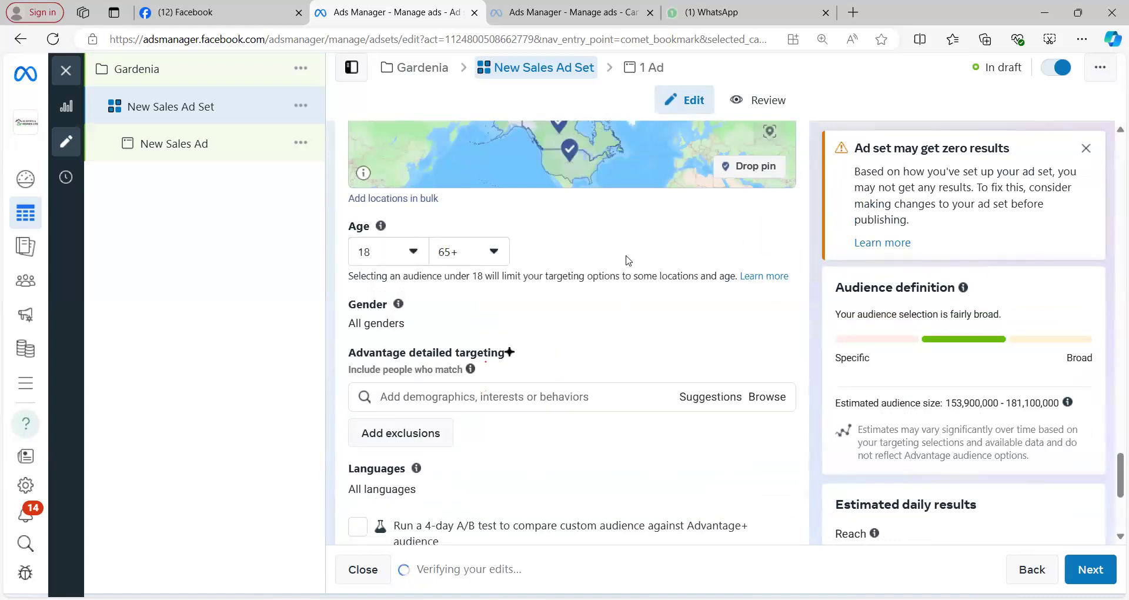
left_click(419, 254)
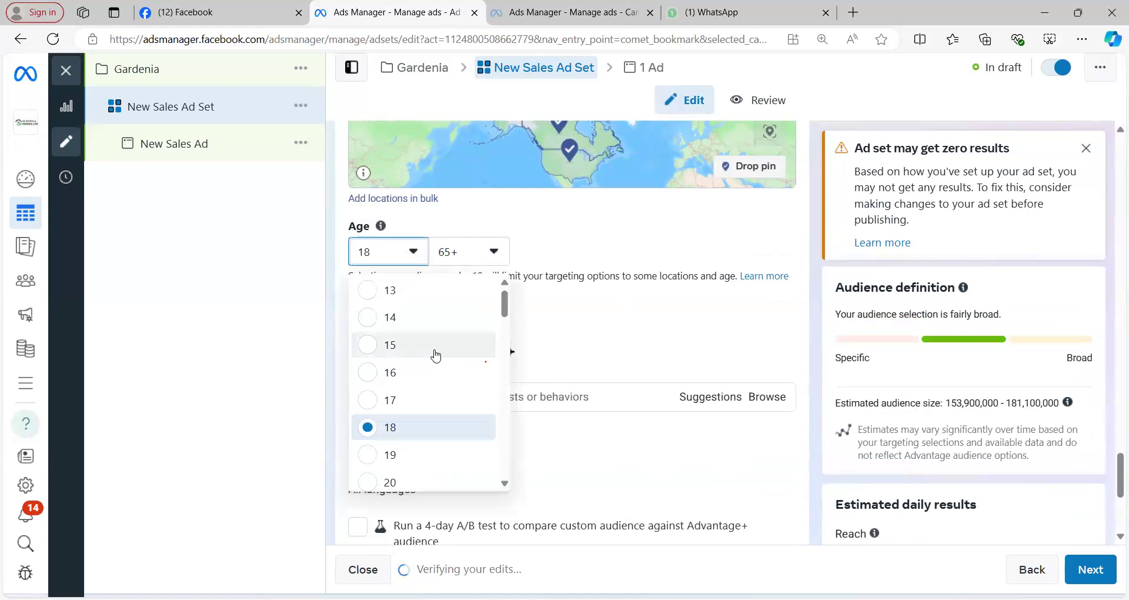
scroll(435, 356, "down", 3)
scroll(435, 355, "down", 1)
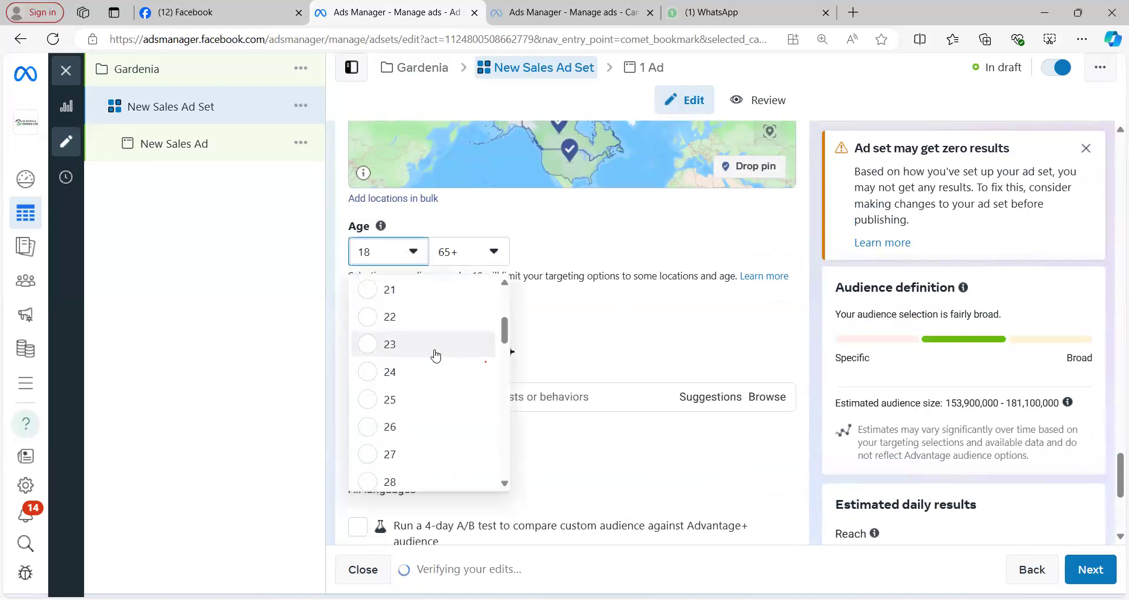
scroll(435, 355, "down", 2)
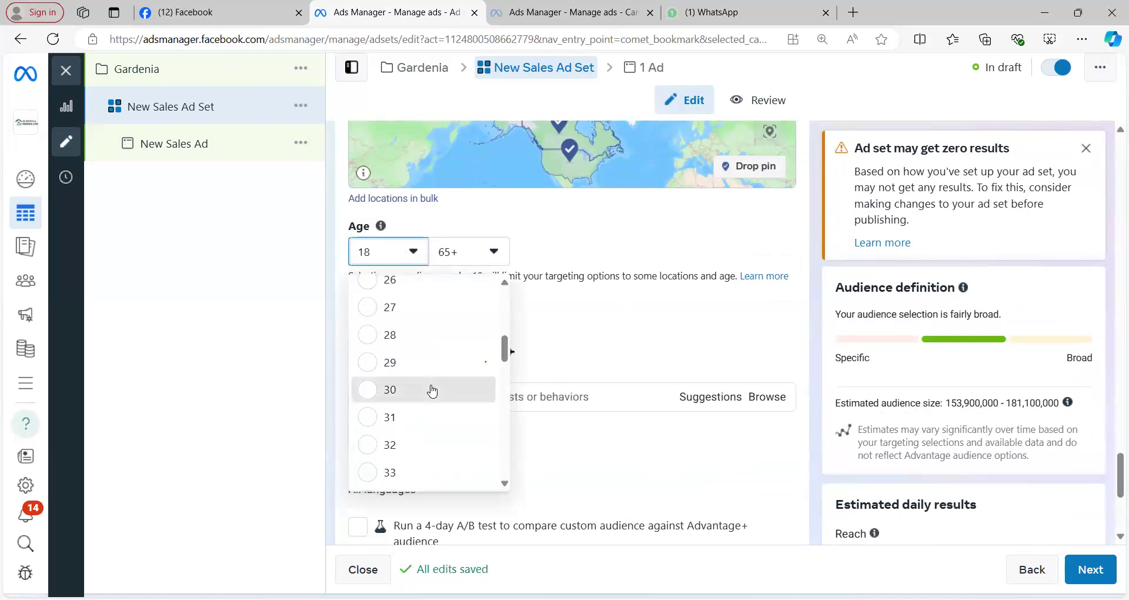
left_click(433, 390)
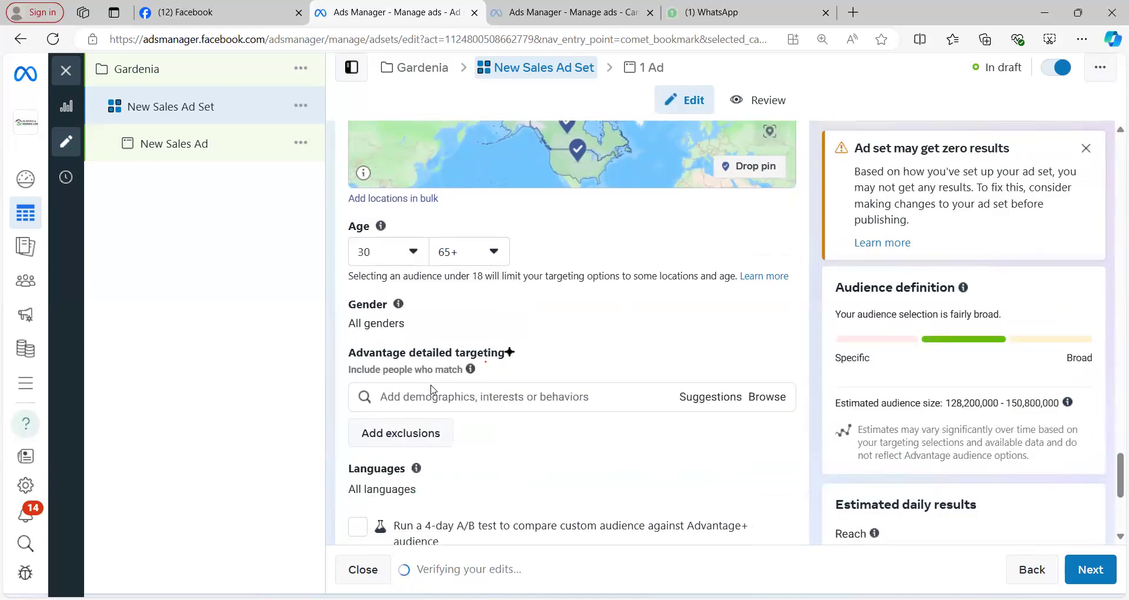
left_click(494, 252)
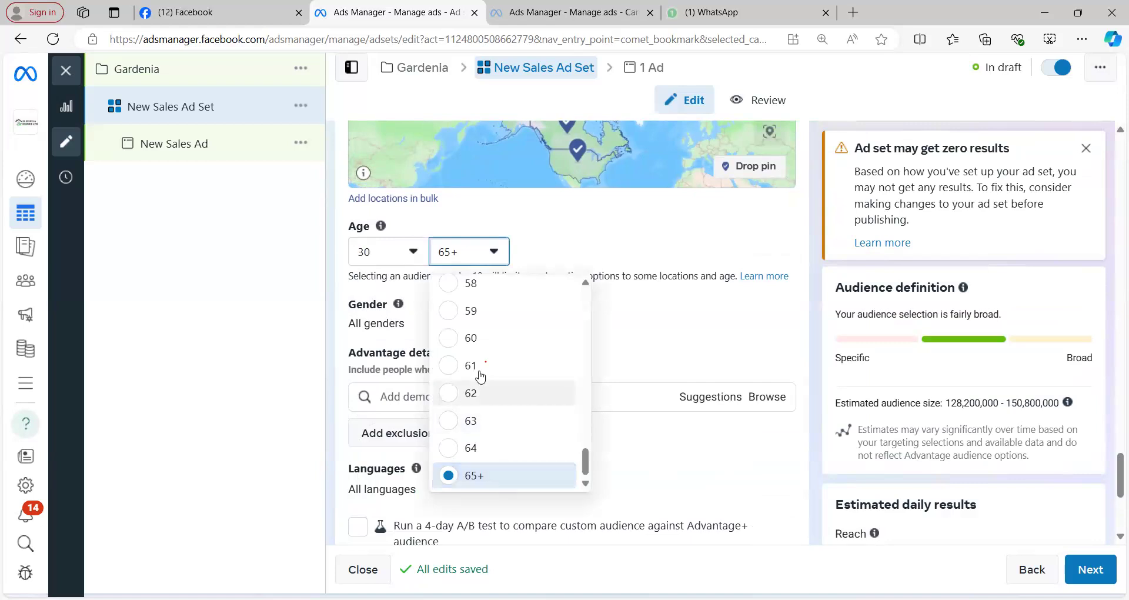
left_click(486, 341)
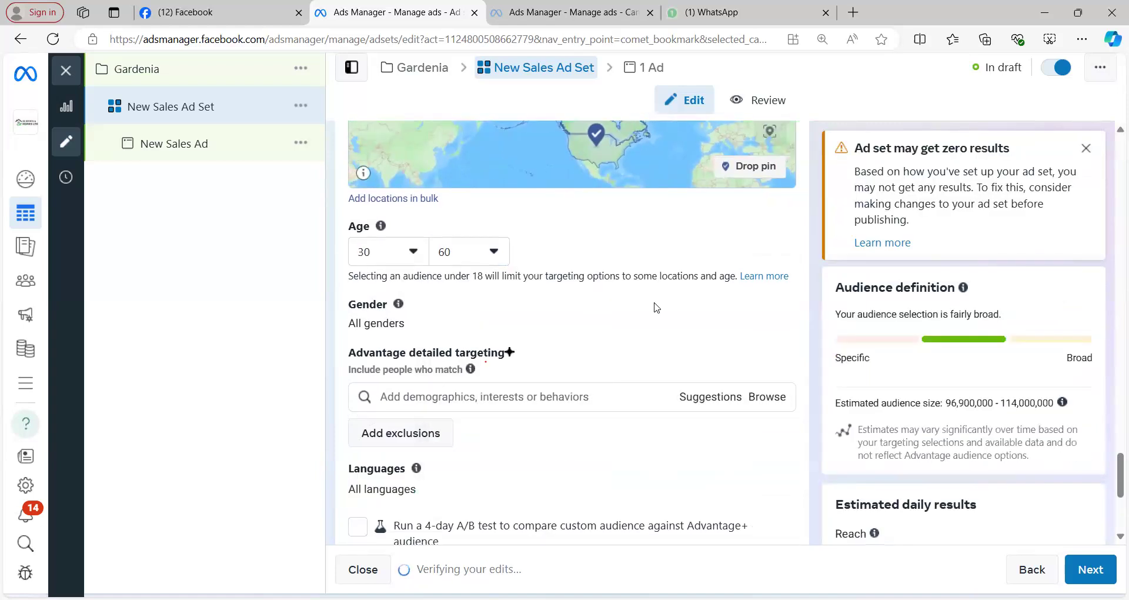
Search the detailed targeting options for "lived in nigeria".
scroll(803, 270, "down", 2)
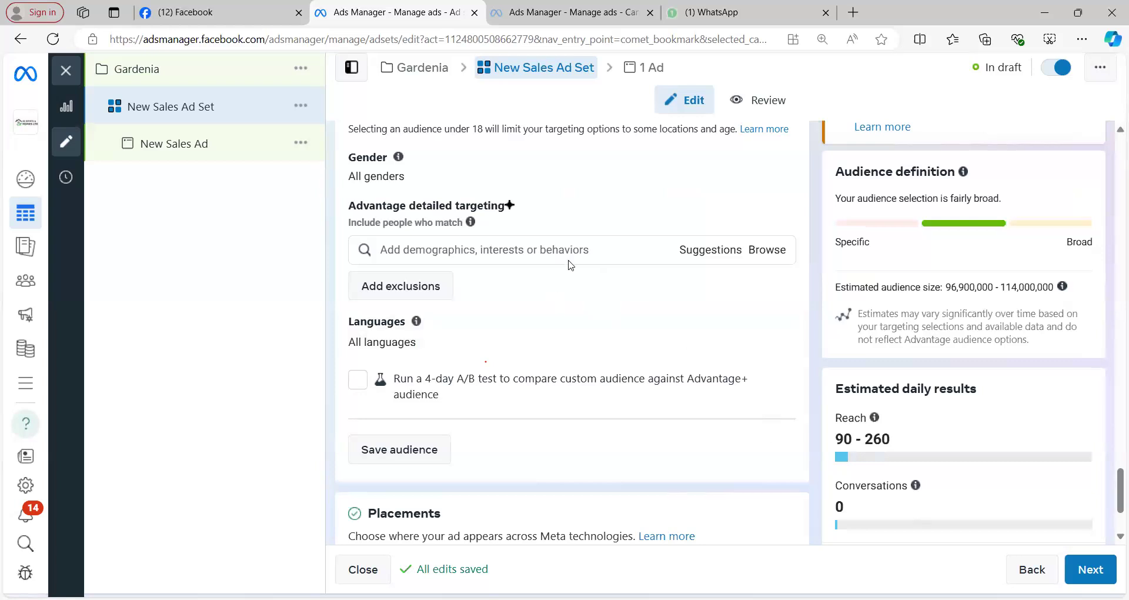
left_click(474, 249)
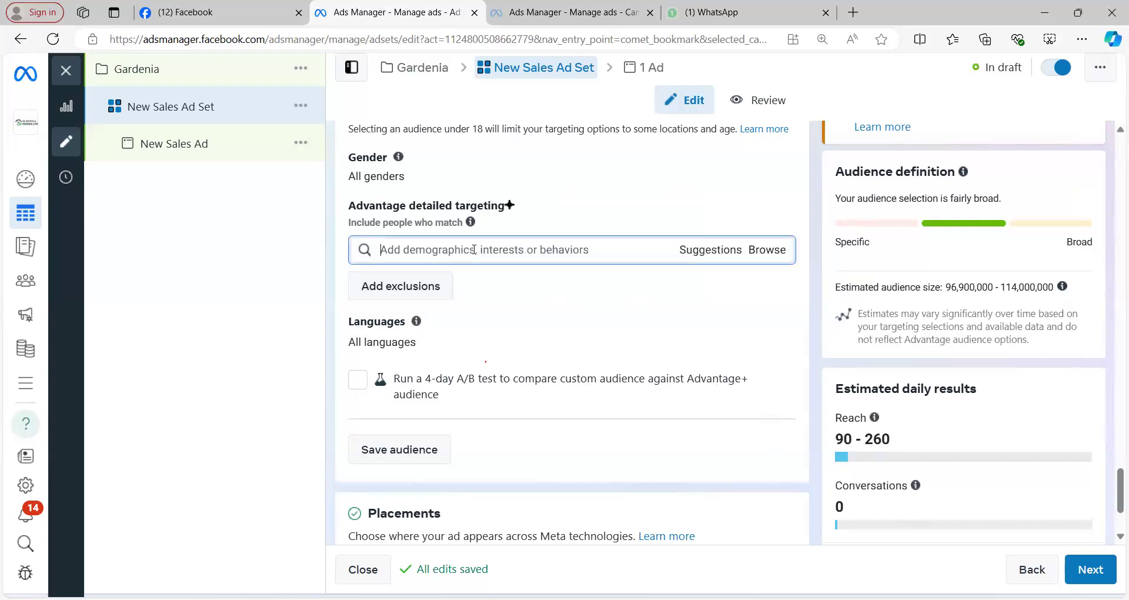
type("lived")
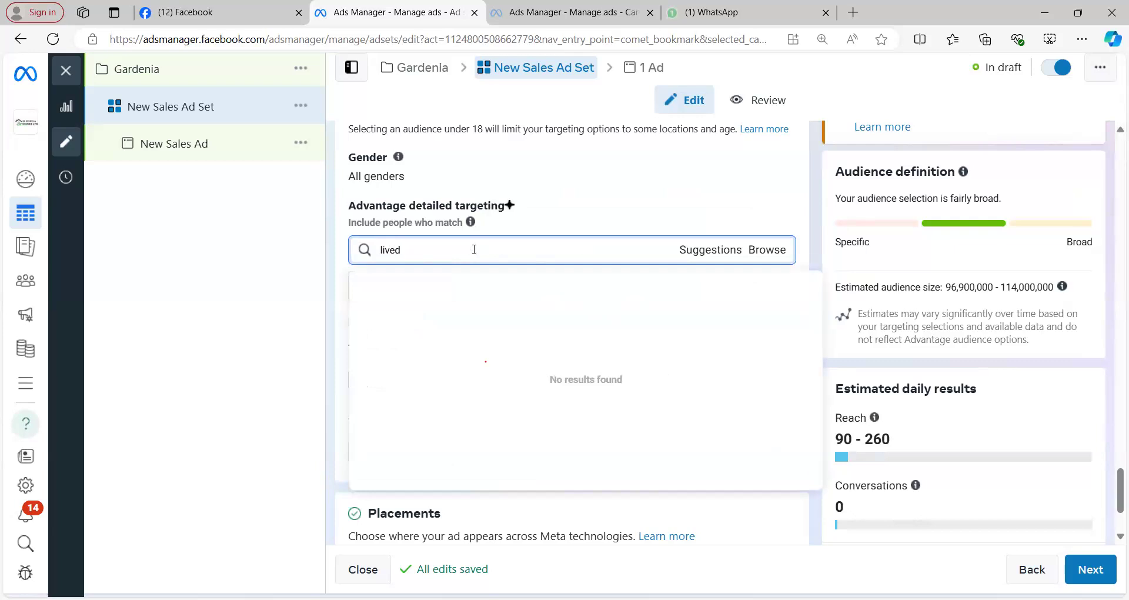
type(" in")
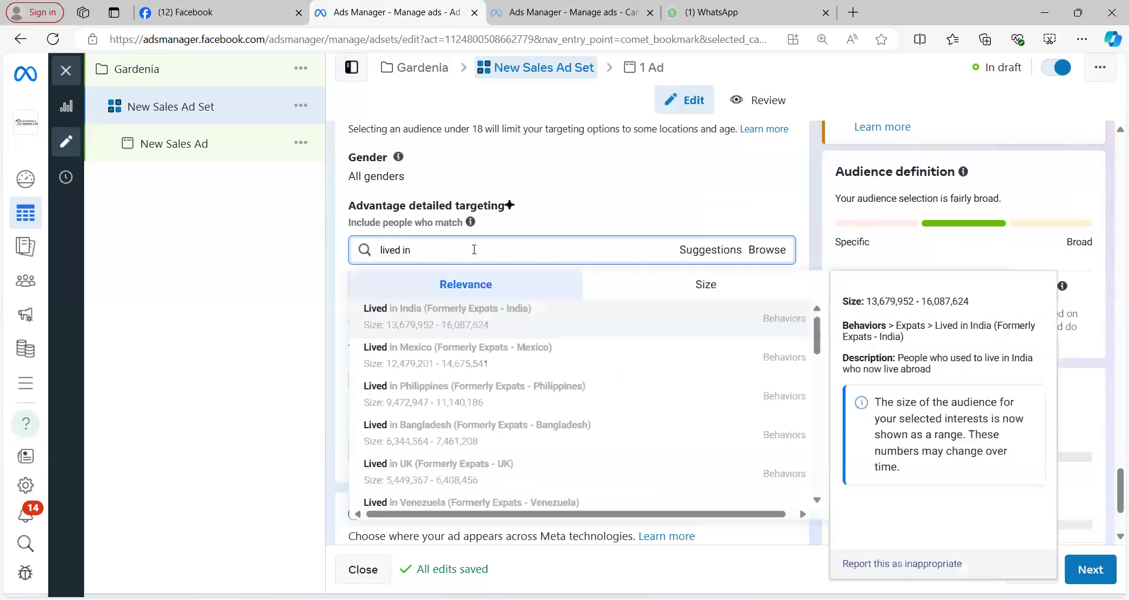
type(" nigeria")
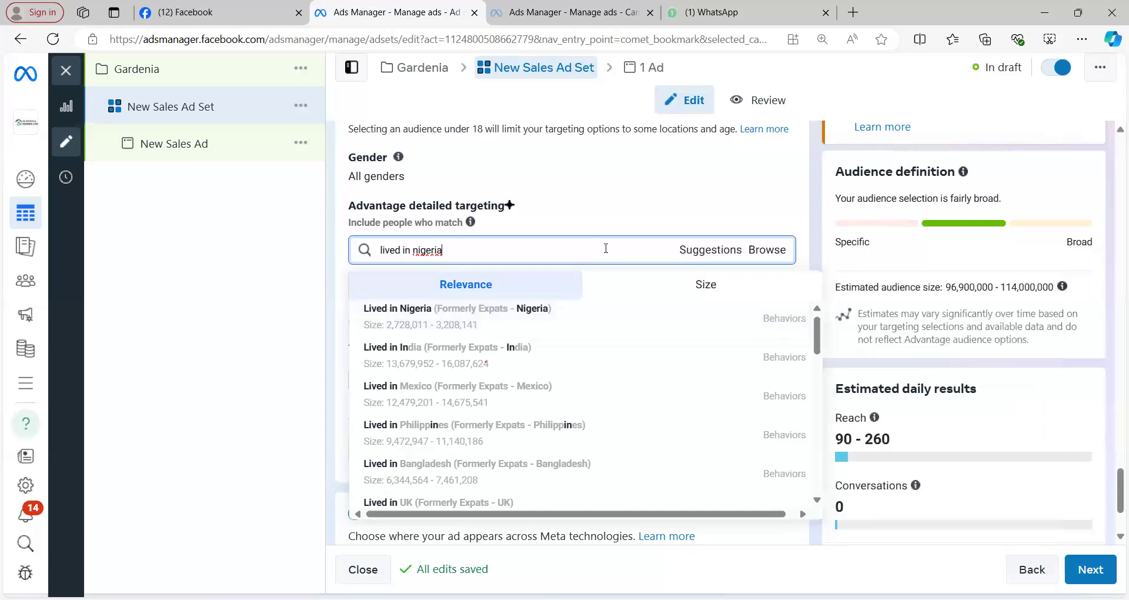
Change the detailed targeting search to "lived in ghana".
key("BackSpace")
key("BackSpace")
key("BackSpace")
key("BackSpace")
key("BackSpace")
key("BackSpace")
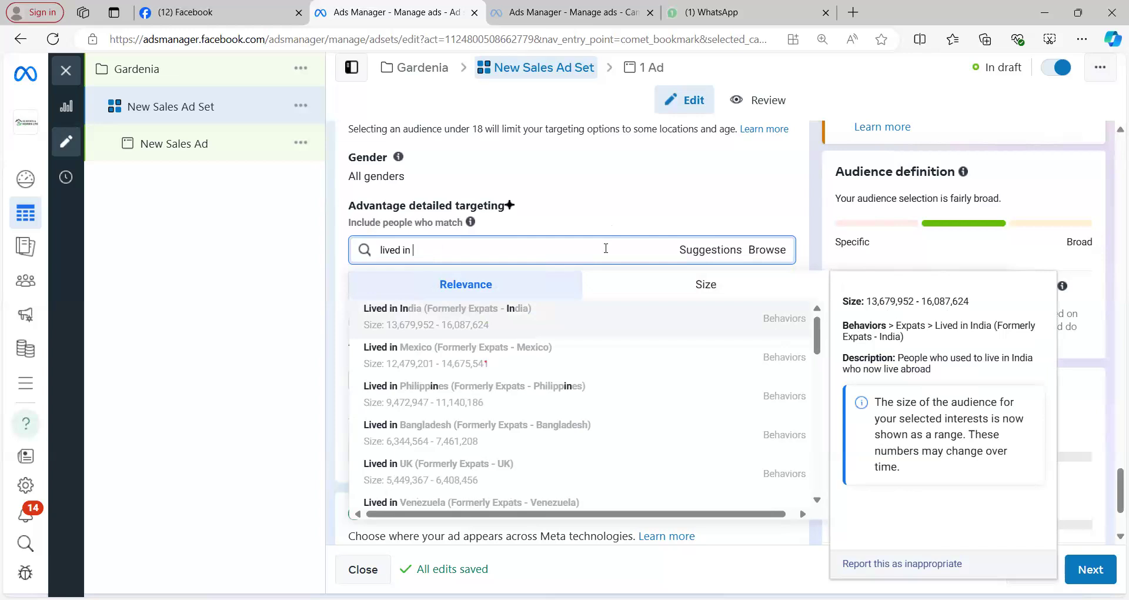
type("ghana")
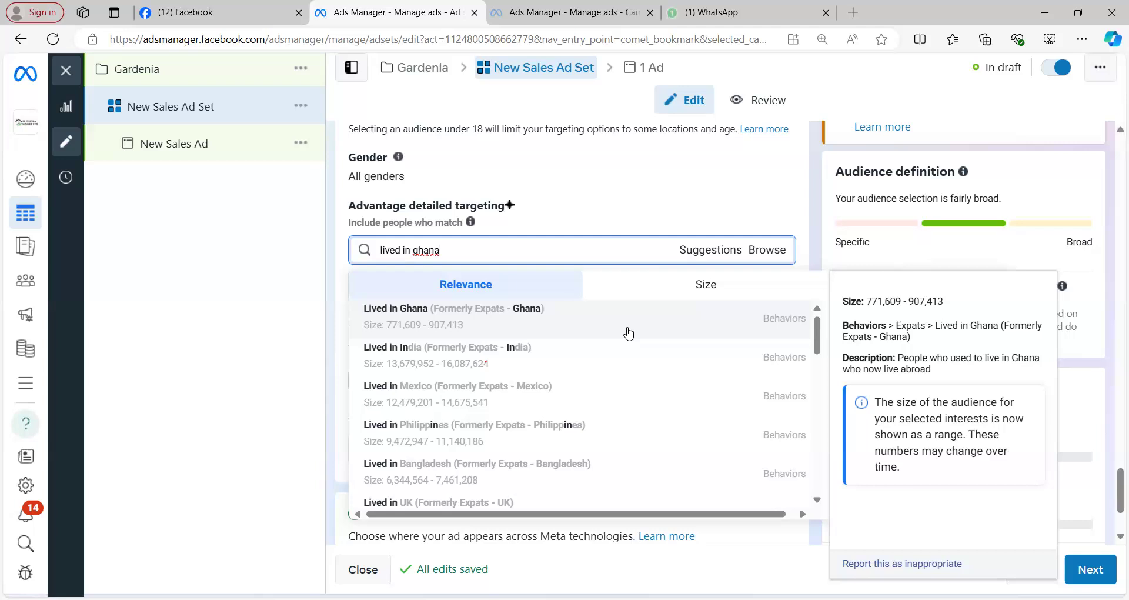
Search for "lived in nigeria" again and add the behavior Lived in Nigeria (Formerly Expats - Nigeria) to the detailed targeting.
key("BackSpace")
key("BackSpace")
key("BackSpace")
key("BackSpace")
key("BackSpace")
type("nigeria")
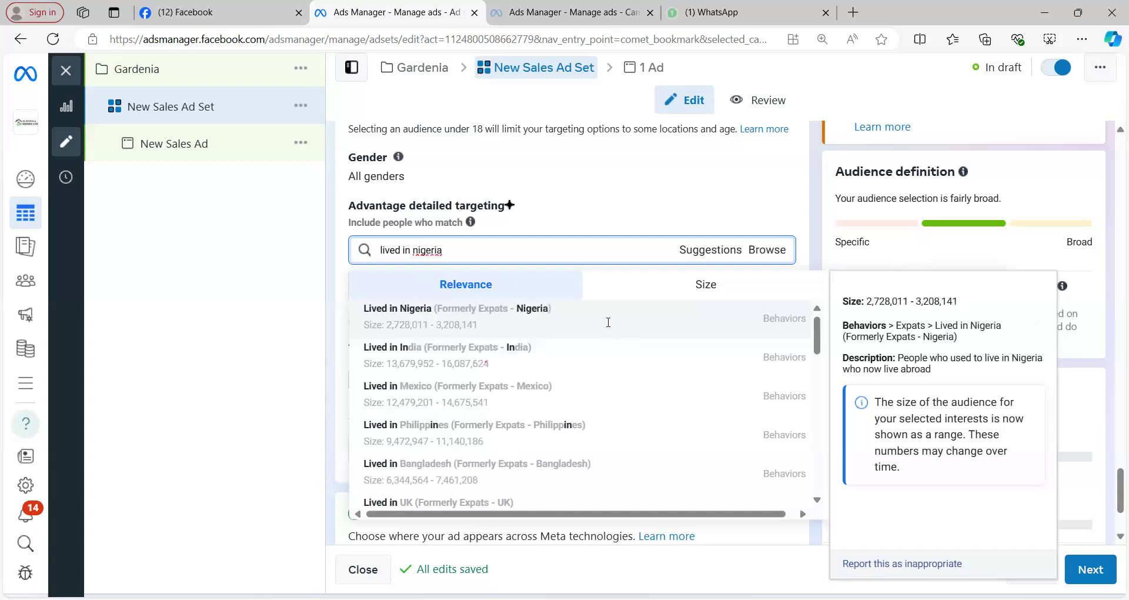
left_click(609, 323)
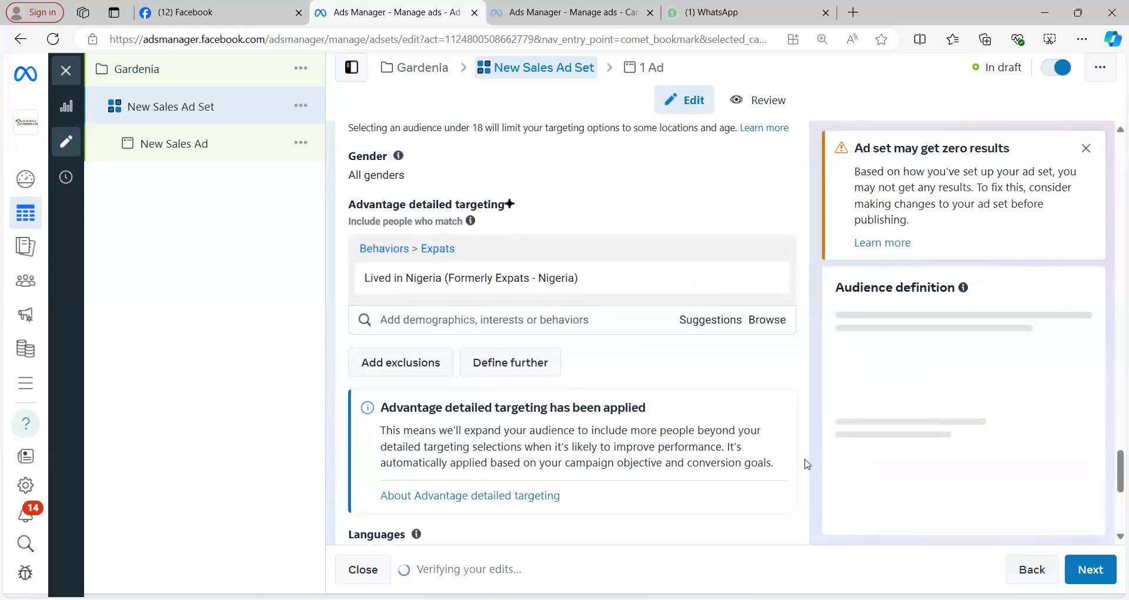
scroll(806, 464, "down", 4)
scroll(807, 464, "down", 3)
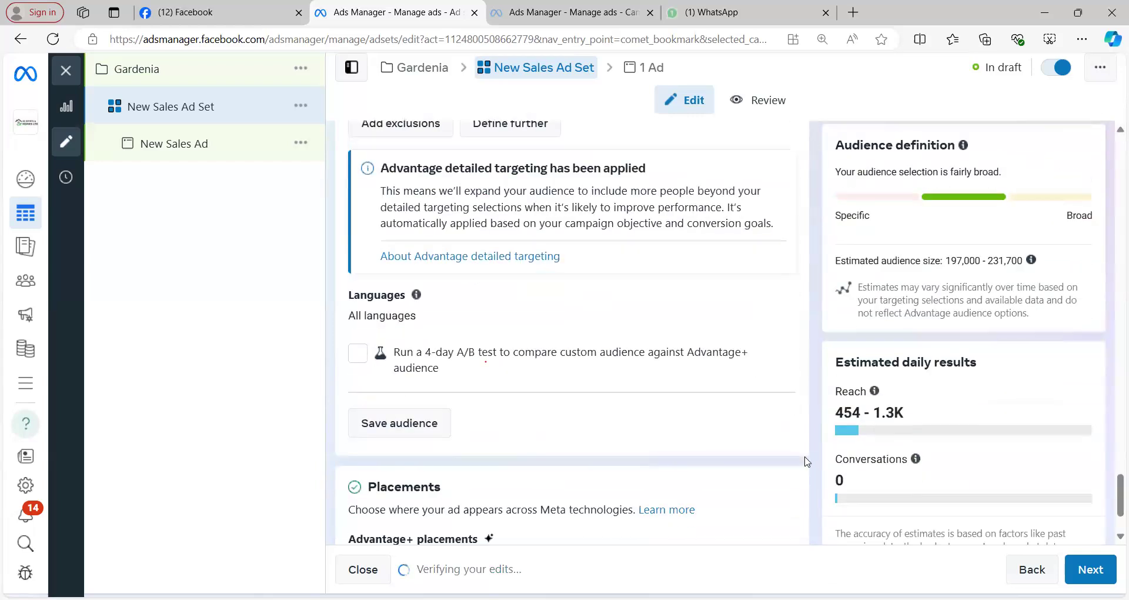
scroll(807, 464, "up", 7)
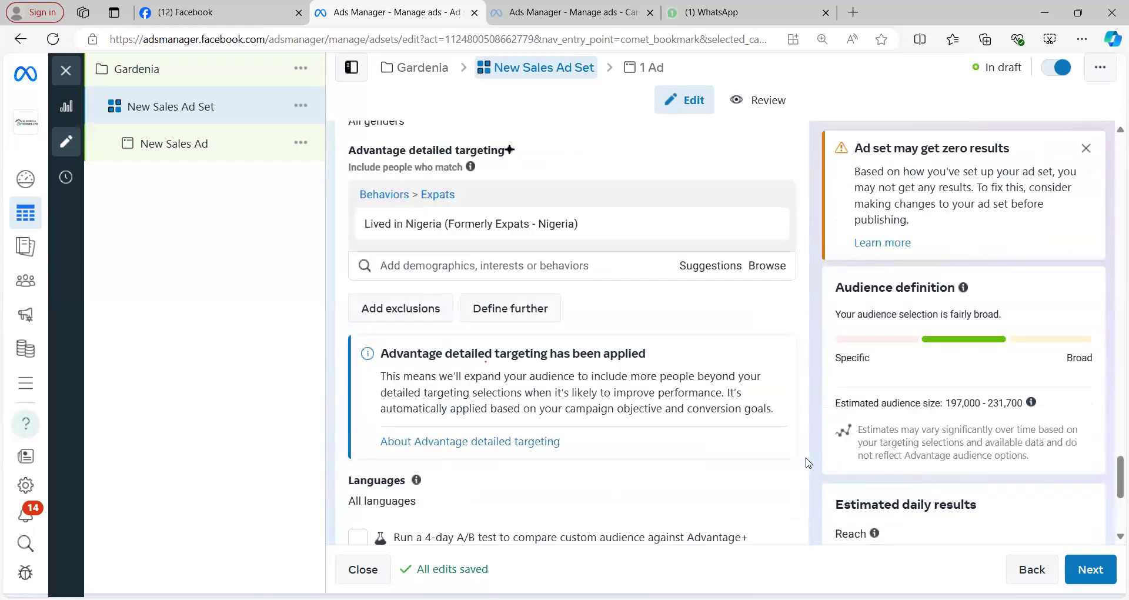
Remove the Lived in Nigeria (Formerly Expats - Nigeria) behavior from detailed targeting and add it again by searching for "lived in nigeria".
scroll(805, 462, "up", 5)
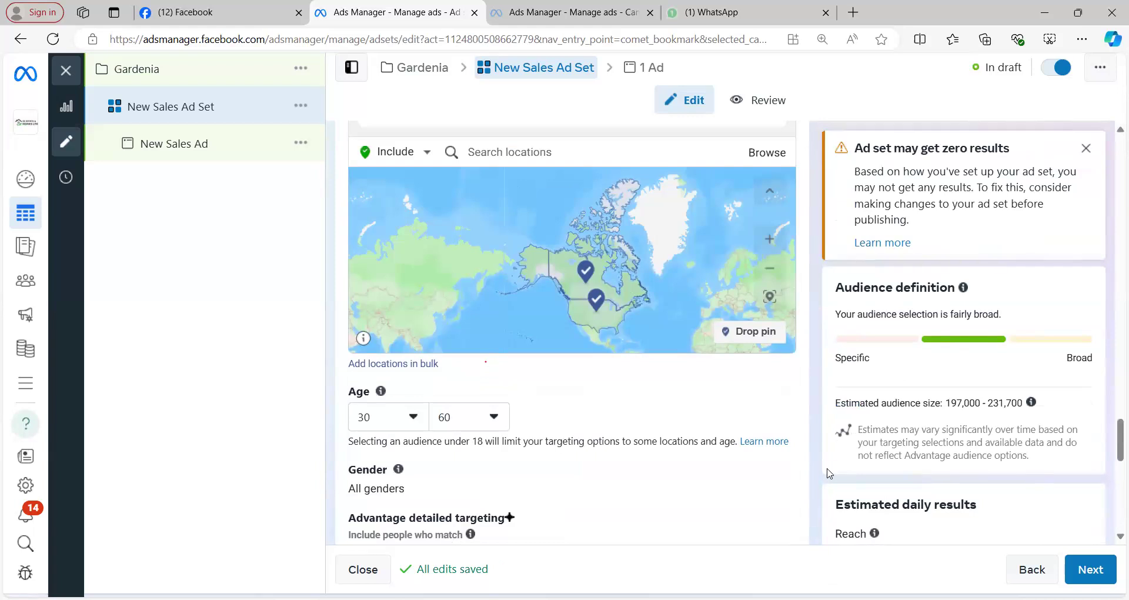
scroll(814, 456, "down", 5)
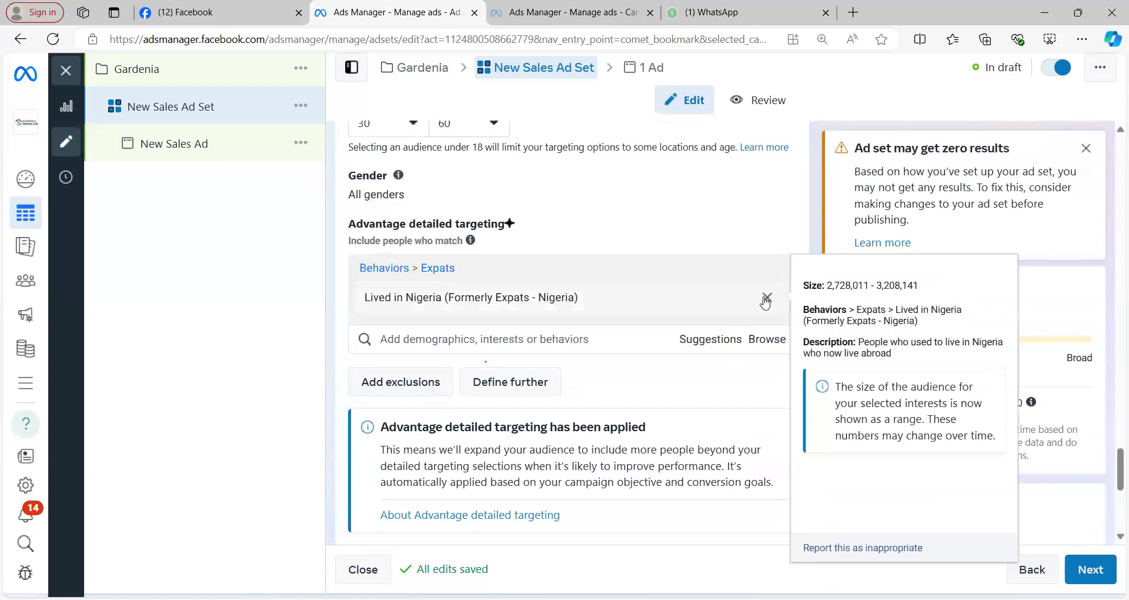
left_click(766, 297)
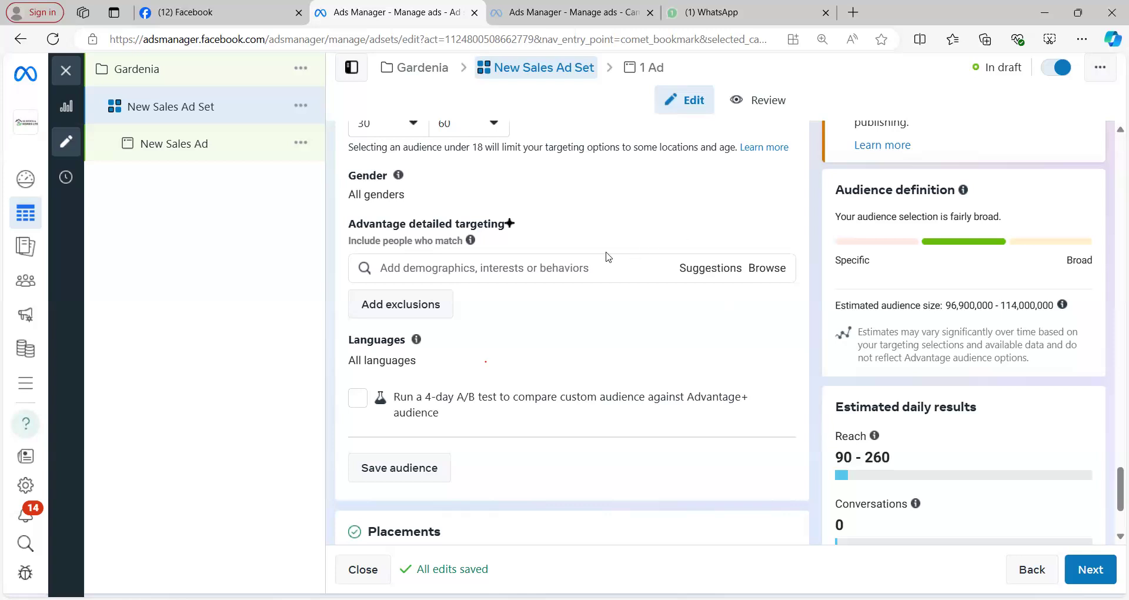
left_click(586, 266)
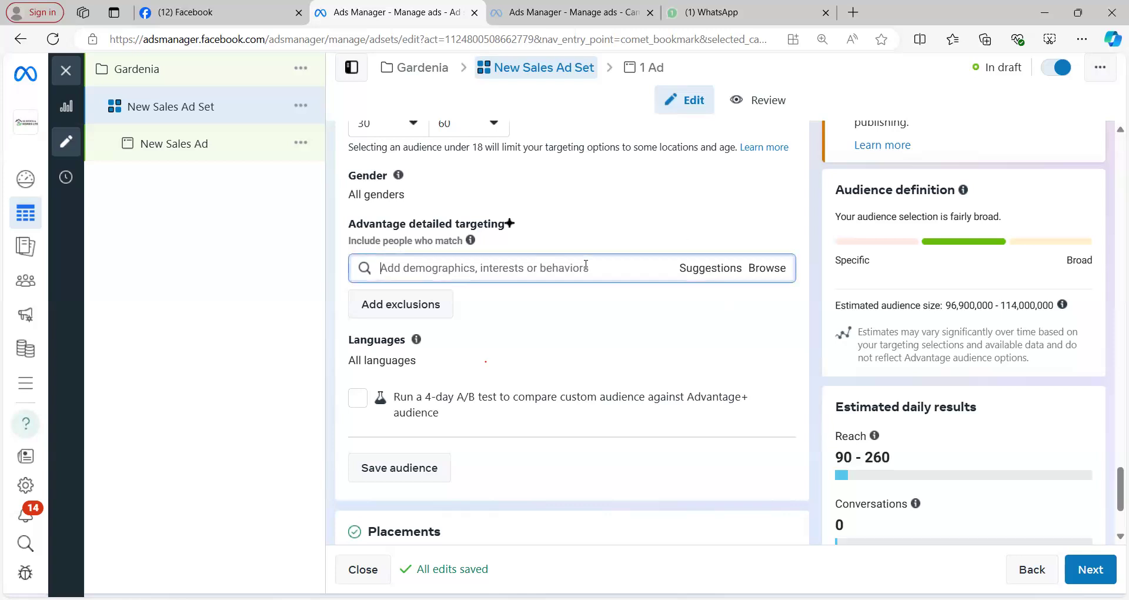
type("live")
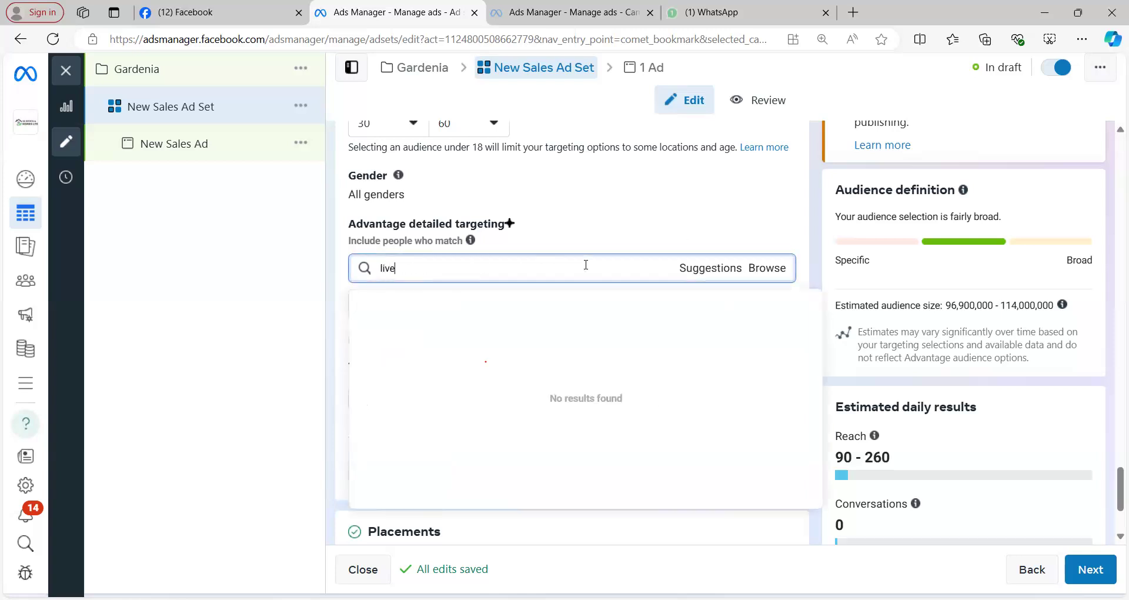
type("d in")
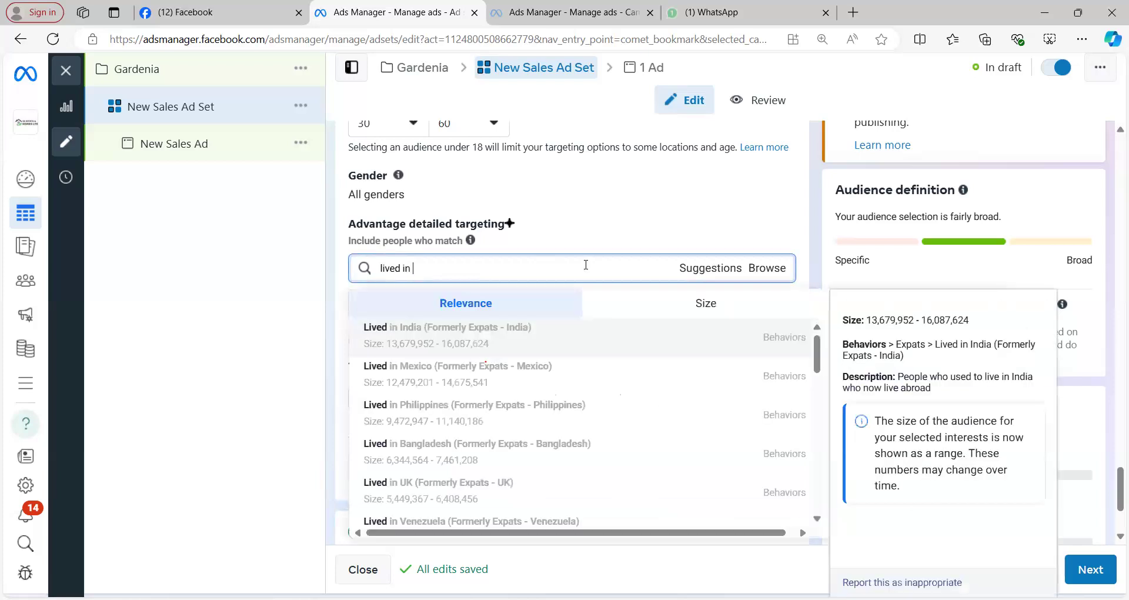
type(" nigeria")
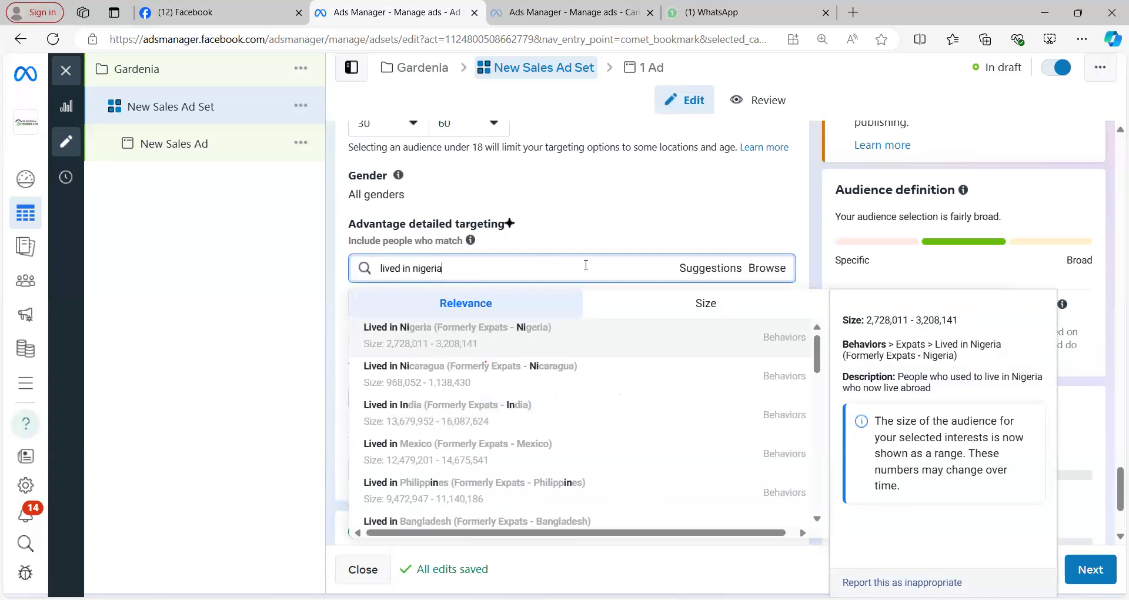
left_click(503, 339)
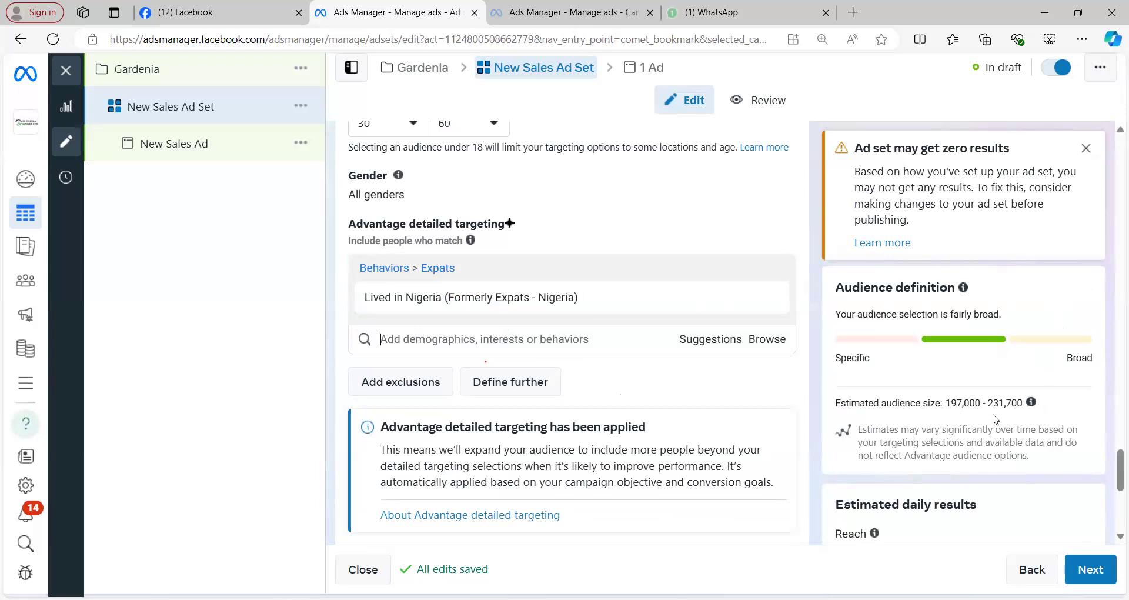
Continue from the ad set to the New Sales Ad and set its ad setup to Use existing post.
scroll(1032, 407, "down", 3)
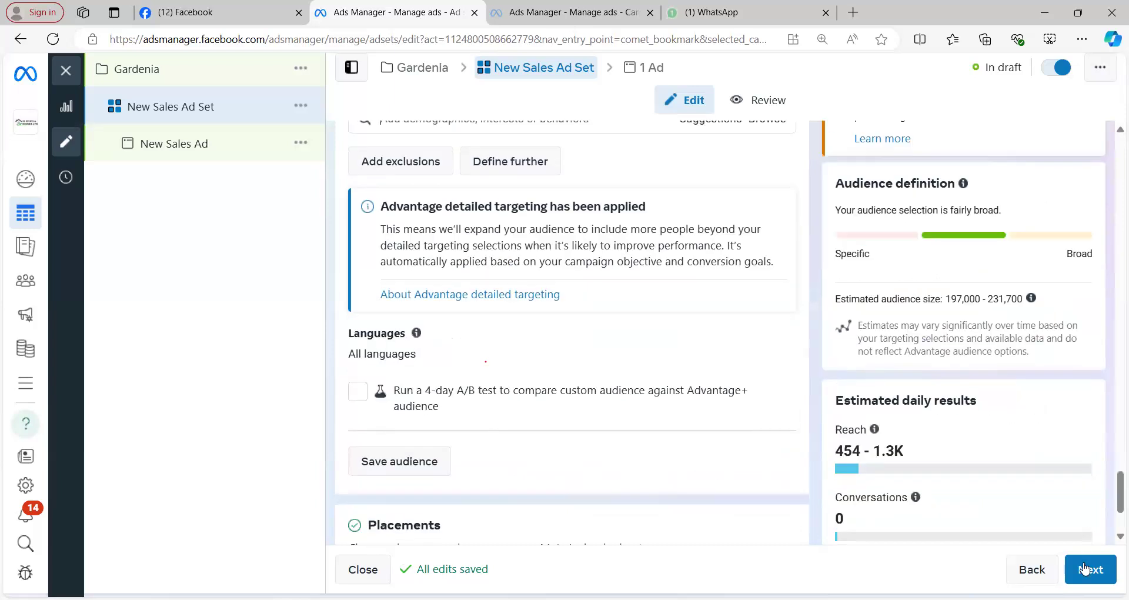
scroll(846, 406, "down", 2)
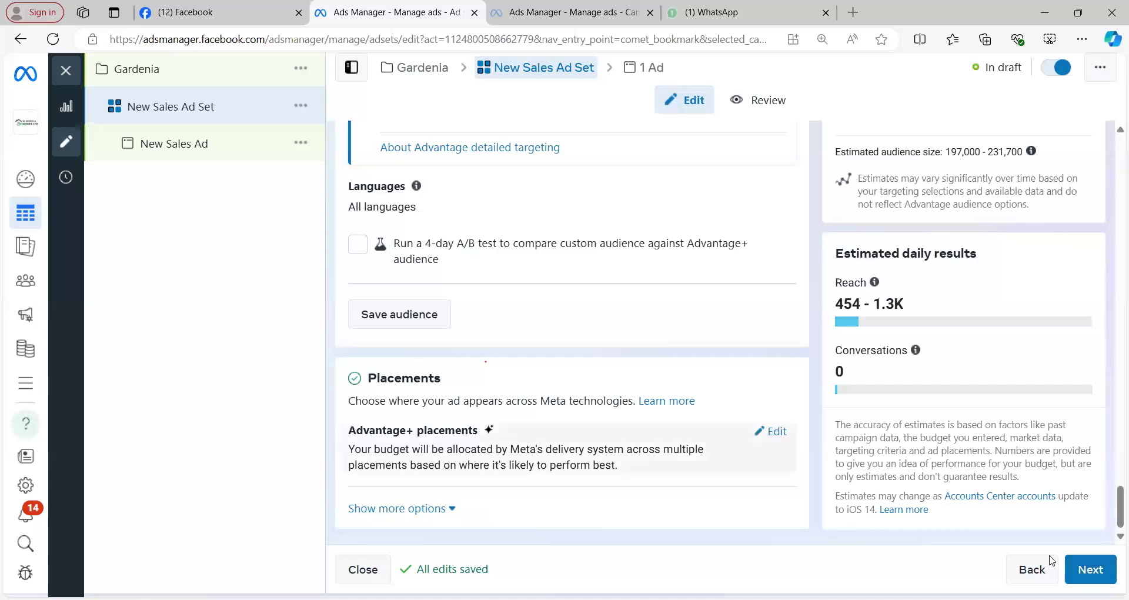
left_click(1086, 571)
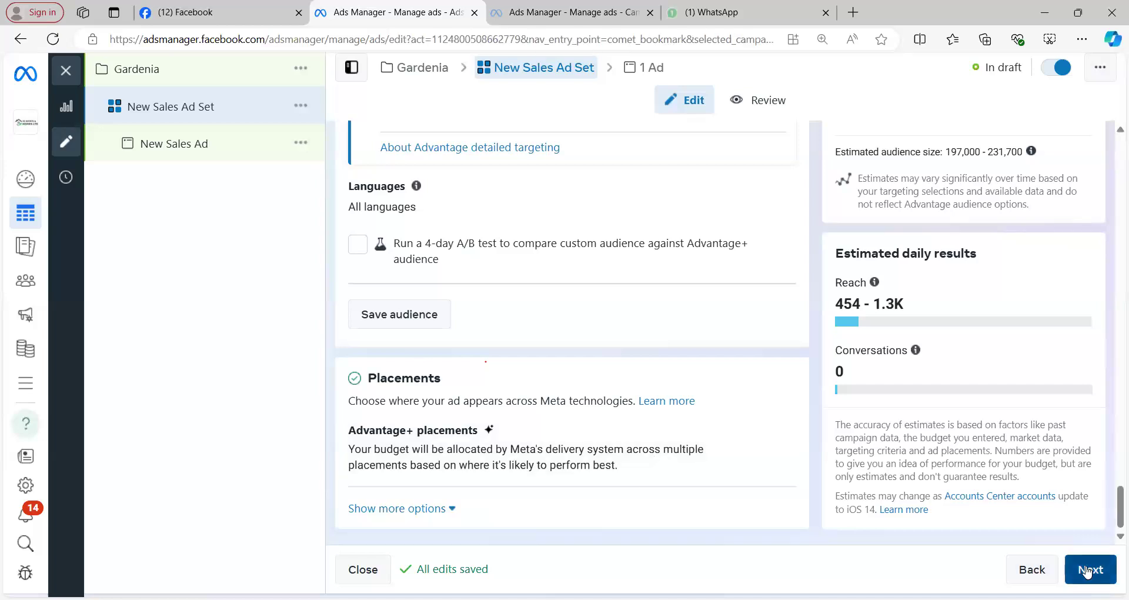
scroll(521, 289, "down", 3)
scroll(521, 290, "down", 4)
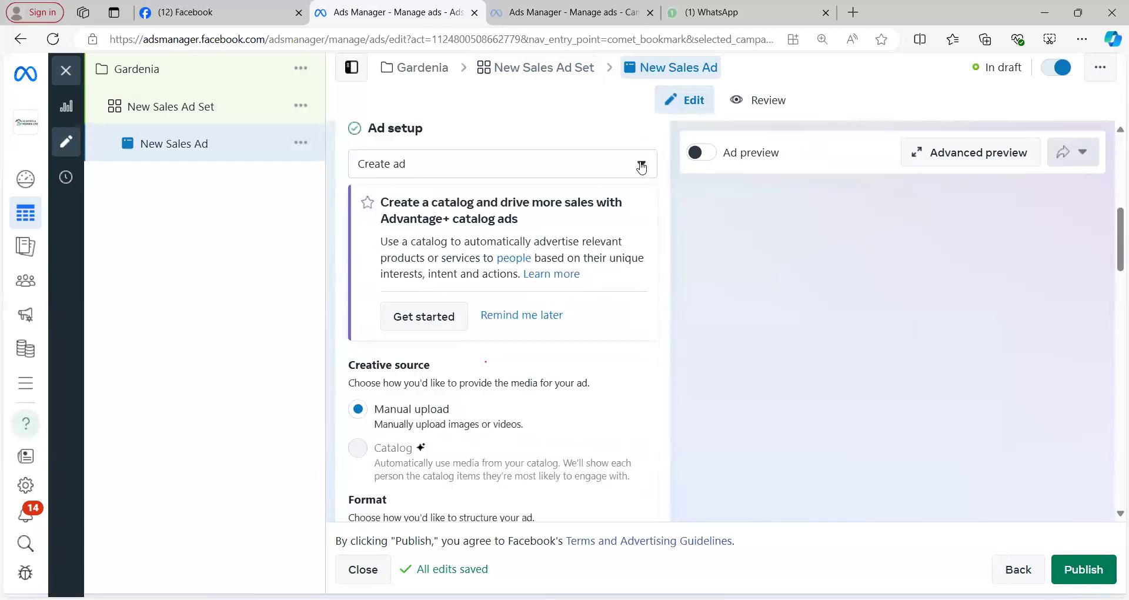
left_click(642, 167)
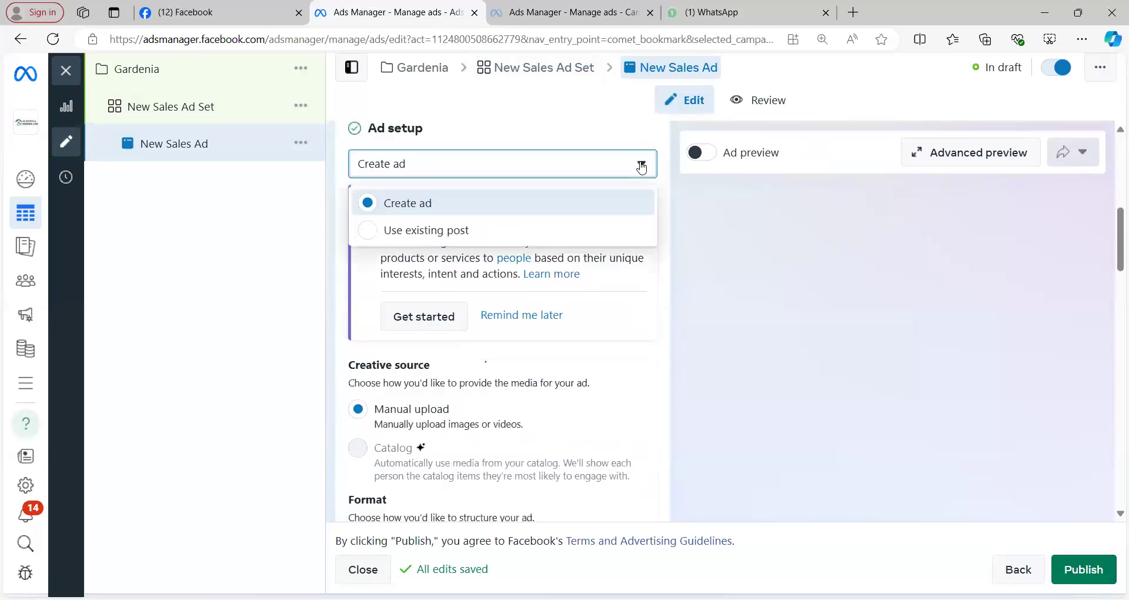
left_click(567, 235)
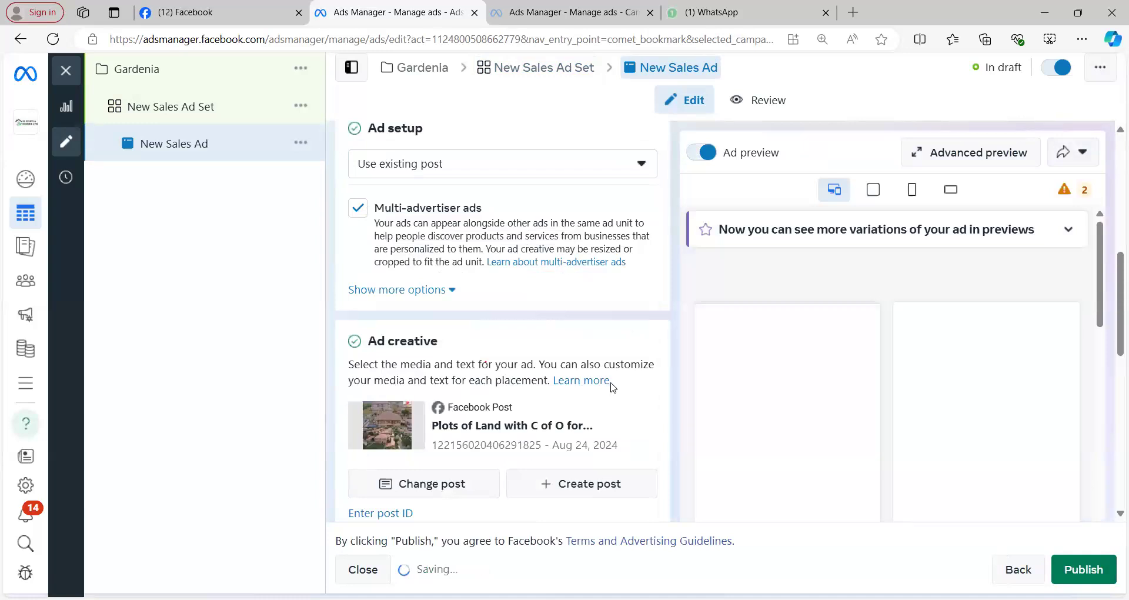
Replace the ad creative's post with the published Facebook video post "The Jasper Gardenia: Buzz!".
scroll(612, 386, "down", 3)
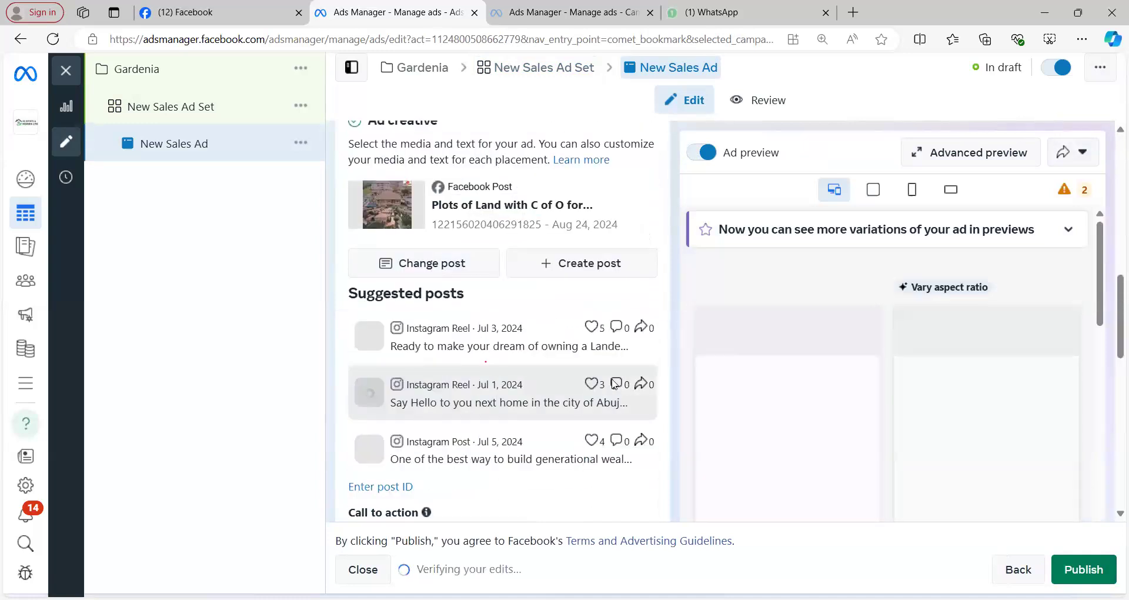
scroll(612, 386, "up", 6)
scroll(614, 383, "up", 2)
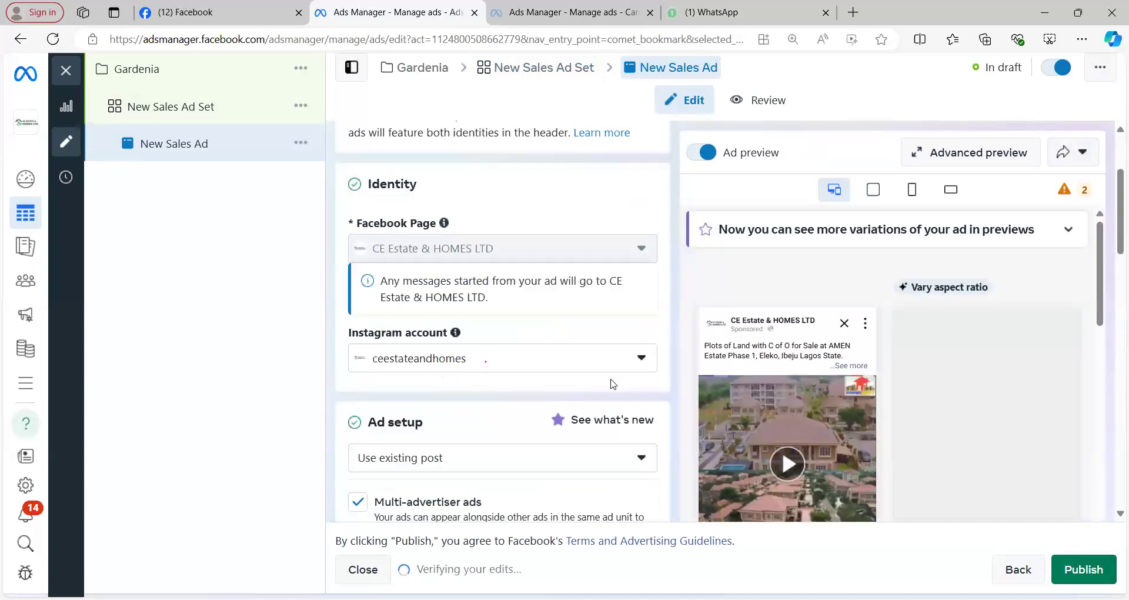
scroll(599, 377, "down", 4)
scroll(467, 409, "down", 4)
left_click(465, 410)
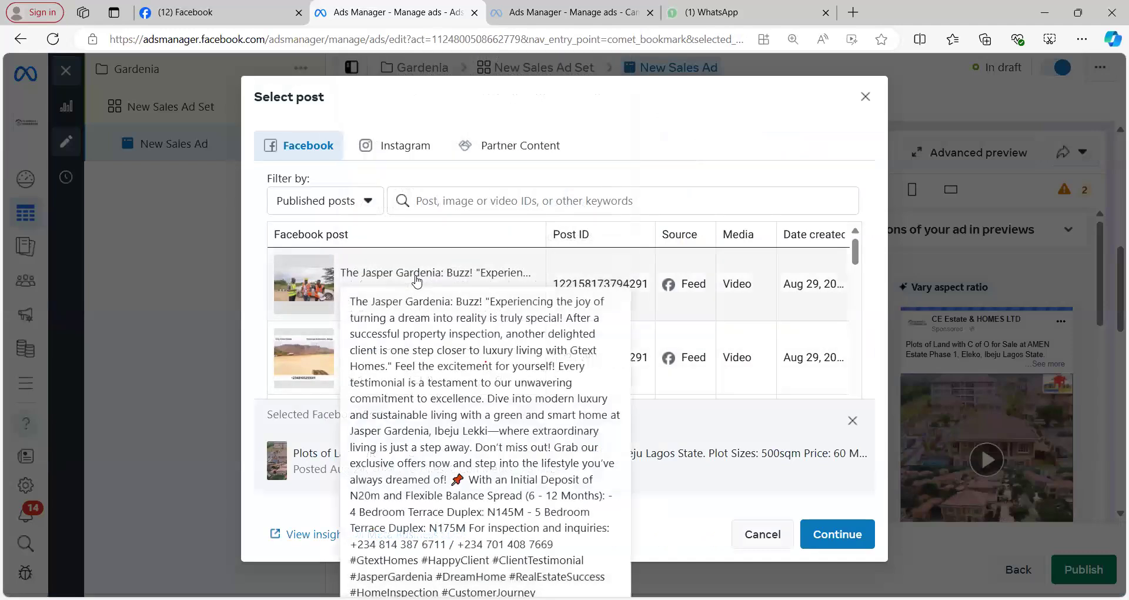
left_click(417, 281)
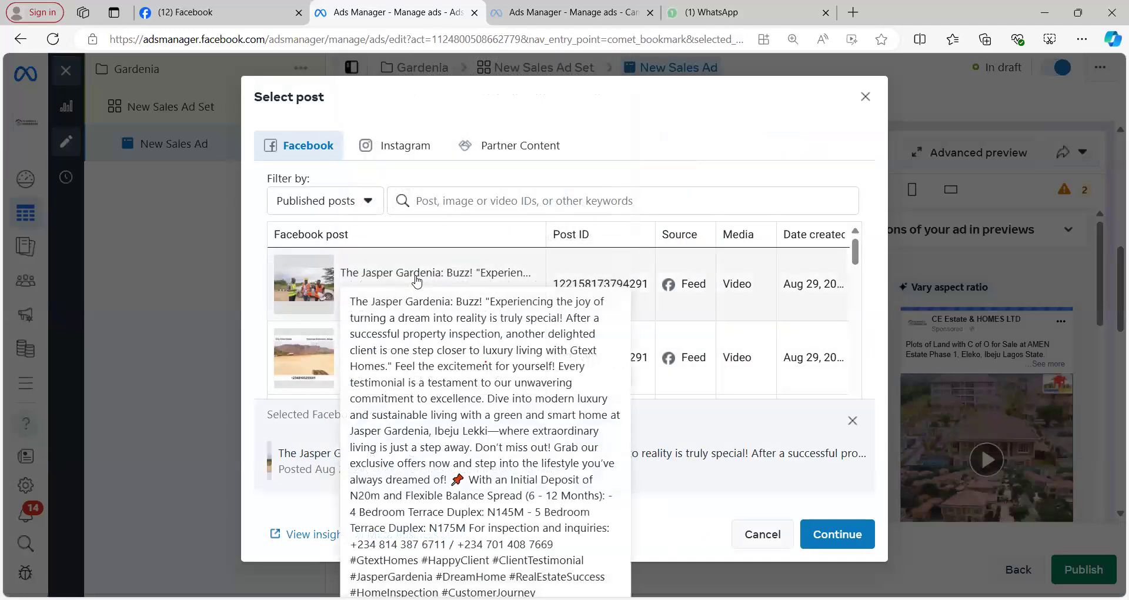
left_click(828, 536)
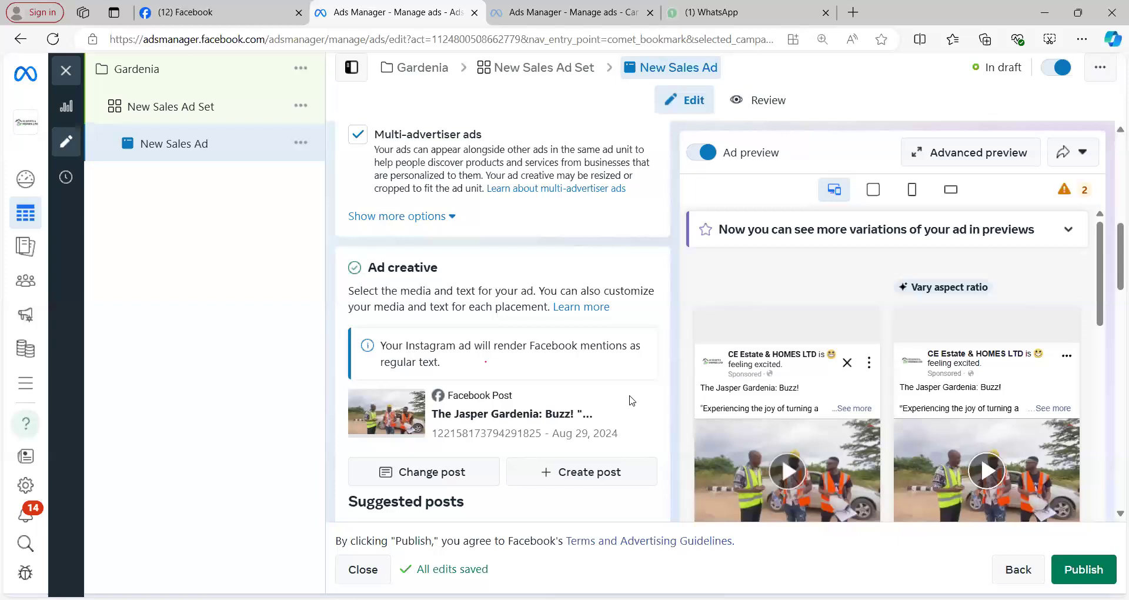
Check the ad's placement previews and publish the Gardenia campaign with its ad set and ad.
scroll(751, 347, "down", 5)
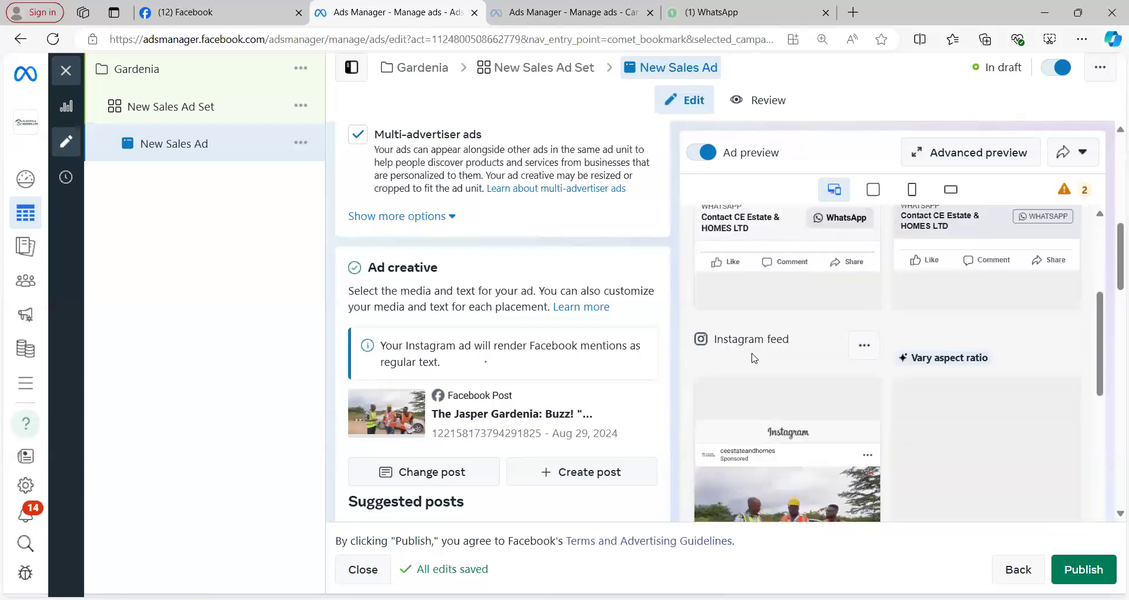
scroll(753, 379, "up", 5)
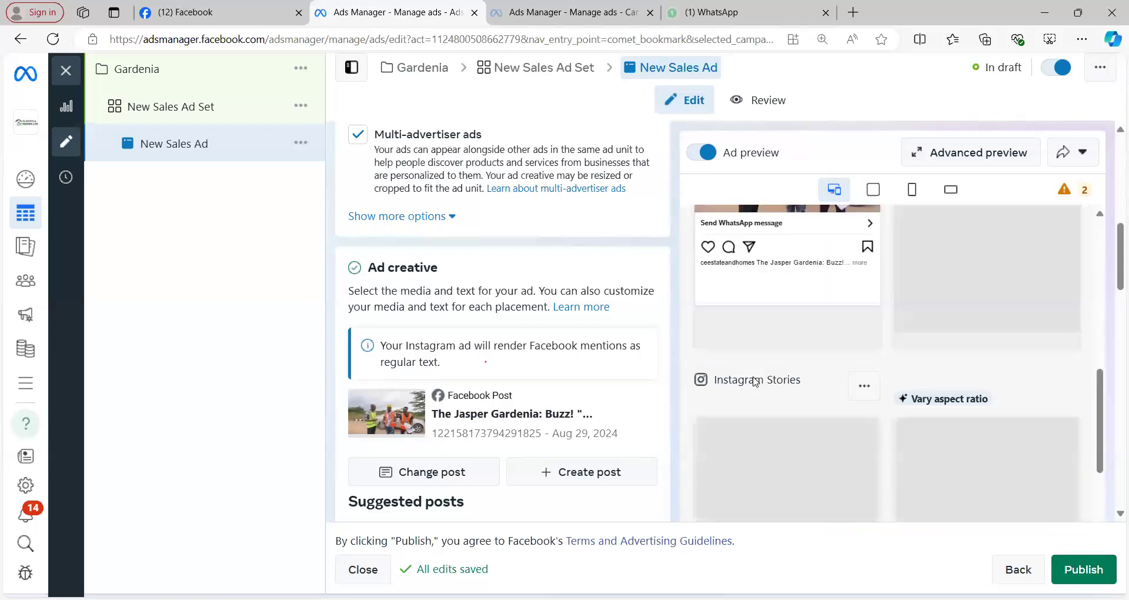
left_click(1087, 570)
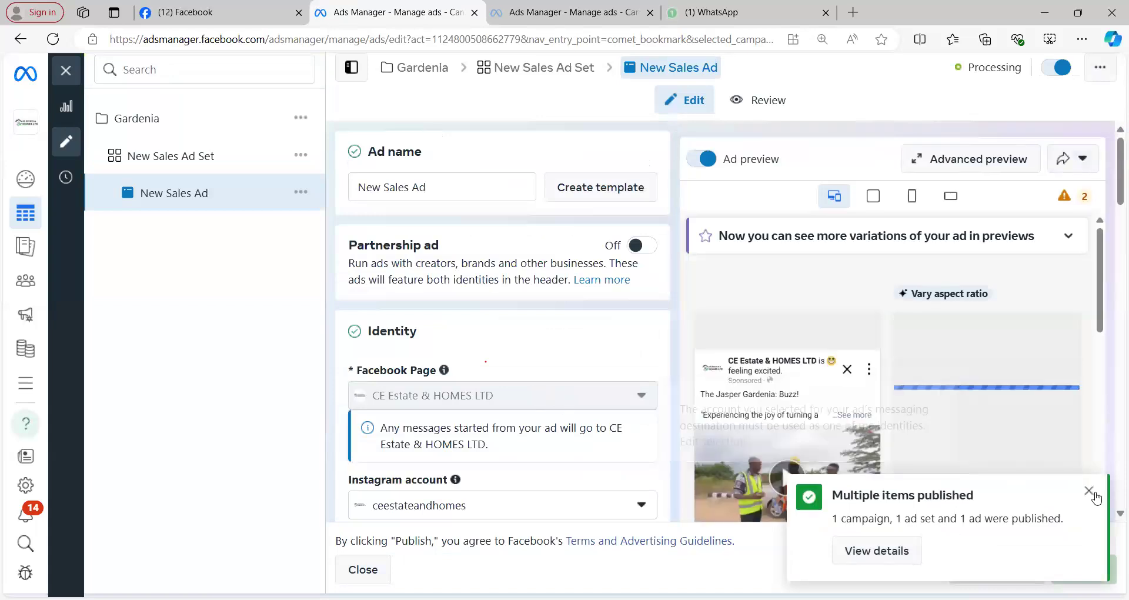
left_click(1091, 493)
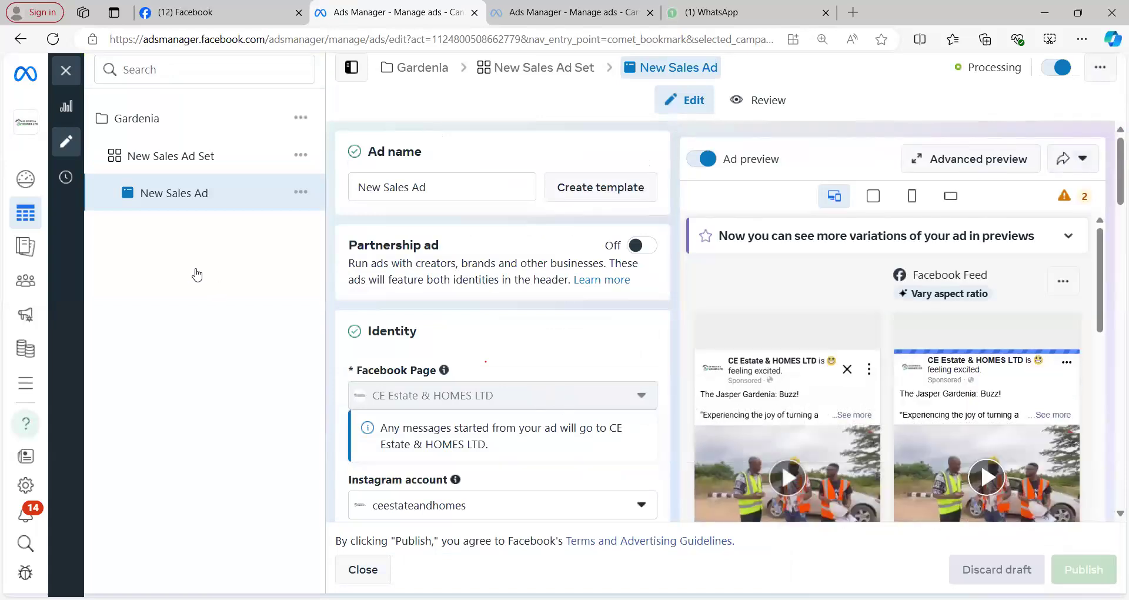
Close the ad editor, clear the ad, ad set and campaign selections, and show the full campaigns list.
left_click(70, 73)
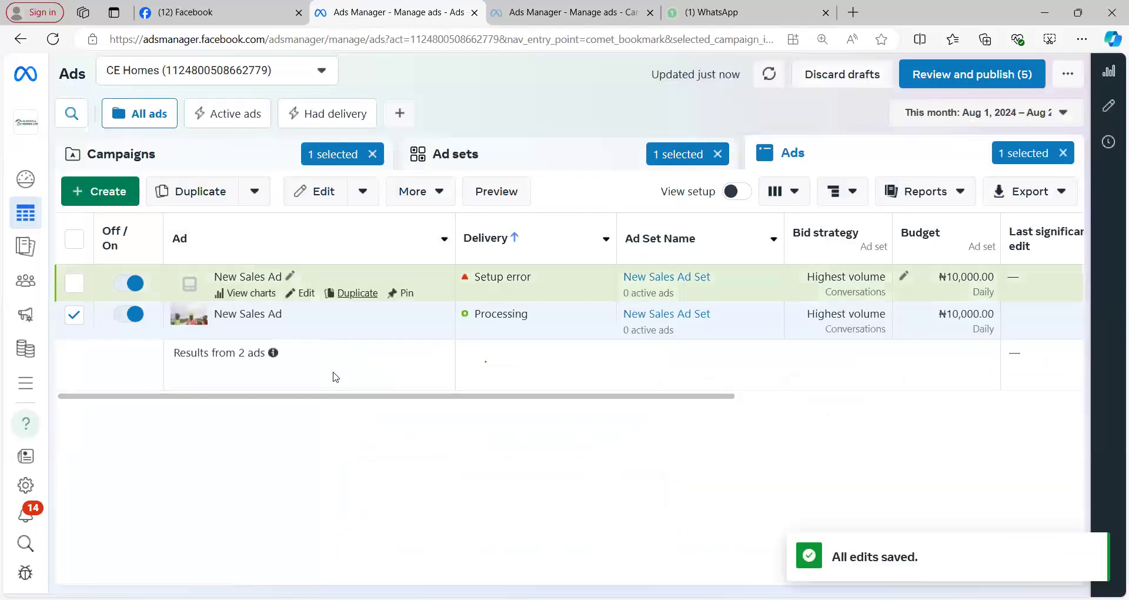
left_click(74, 321)
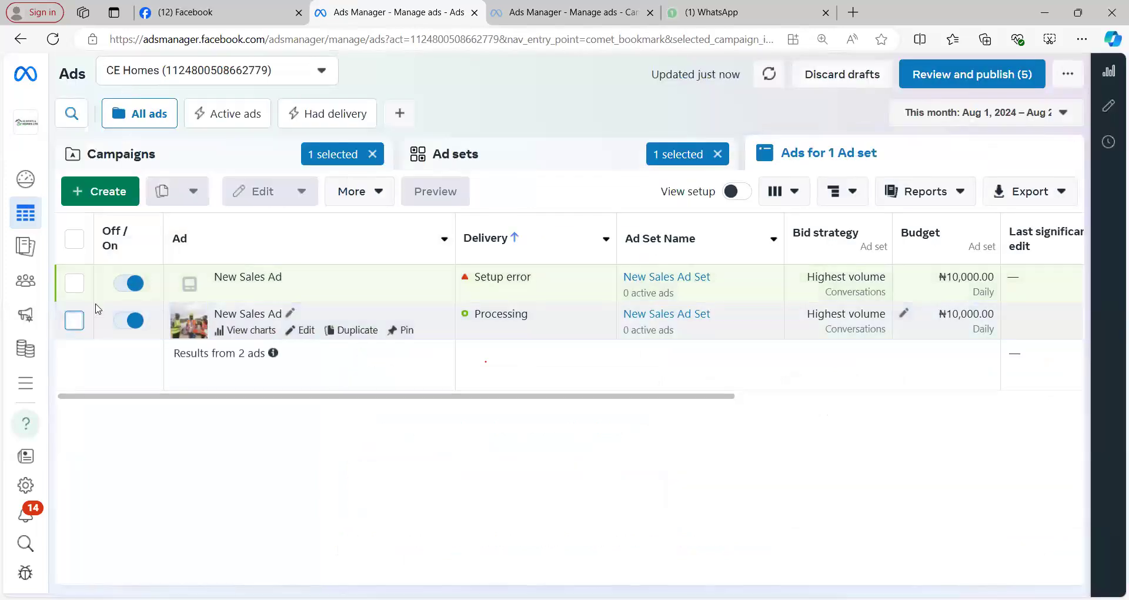
left_click(718, 154)
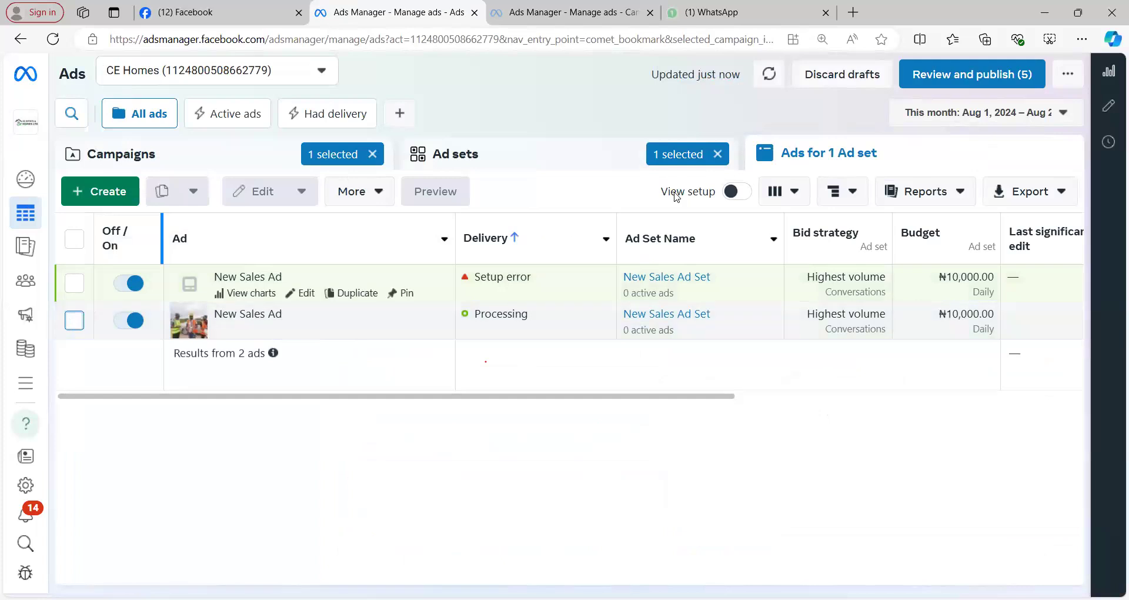
left_click(371, 155)
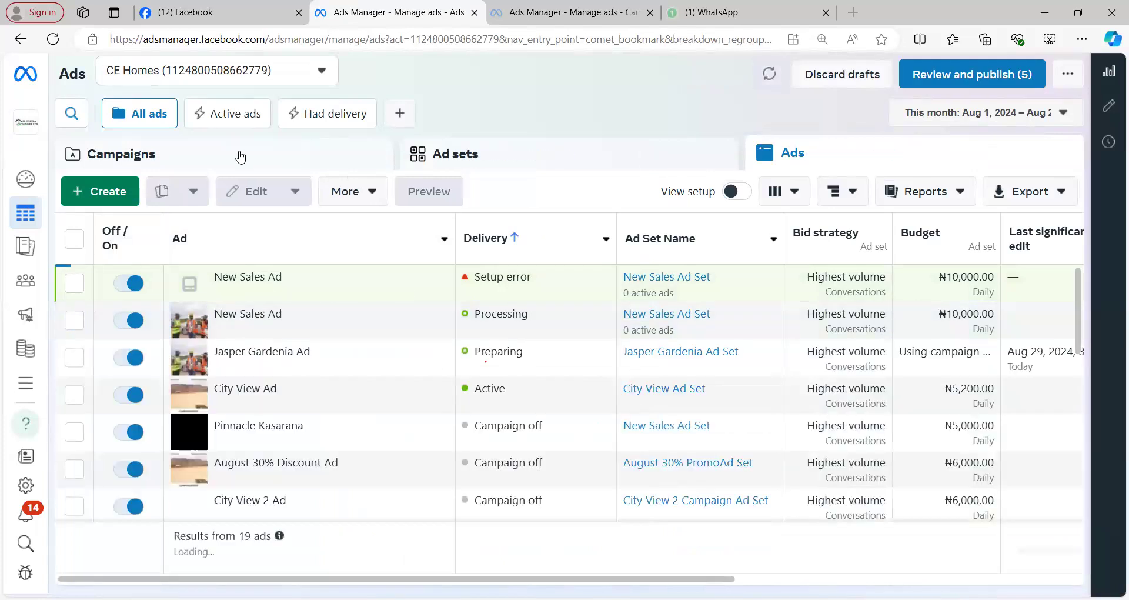
left_click(240, 156)
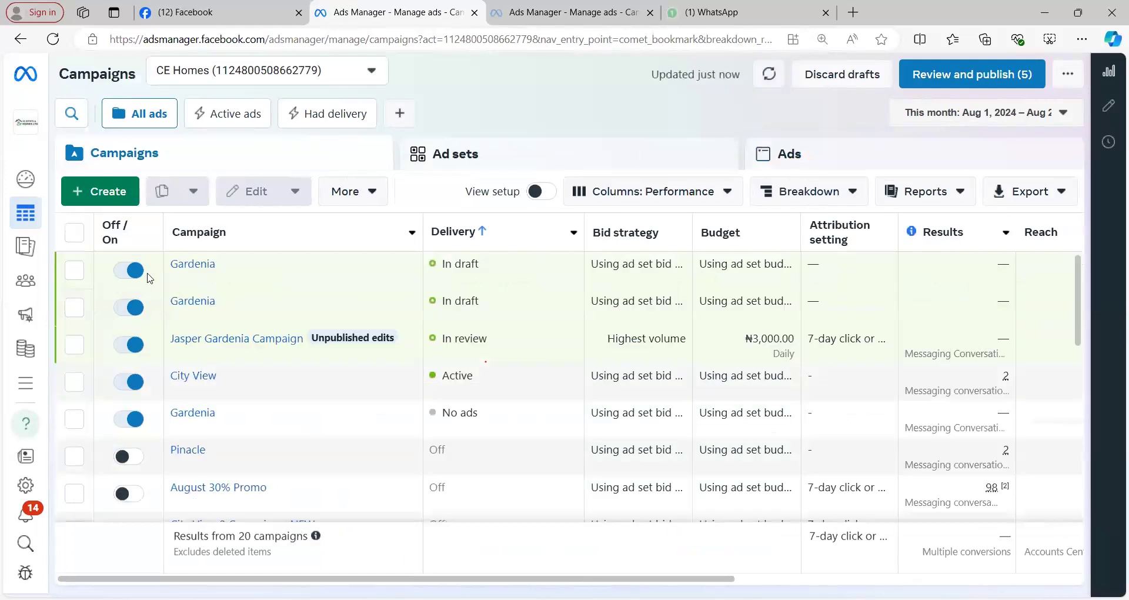
Select the first draft Gardenia campaign, clear that selection and reload the campaigns page.
left_click(73, 272)
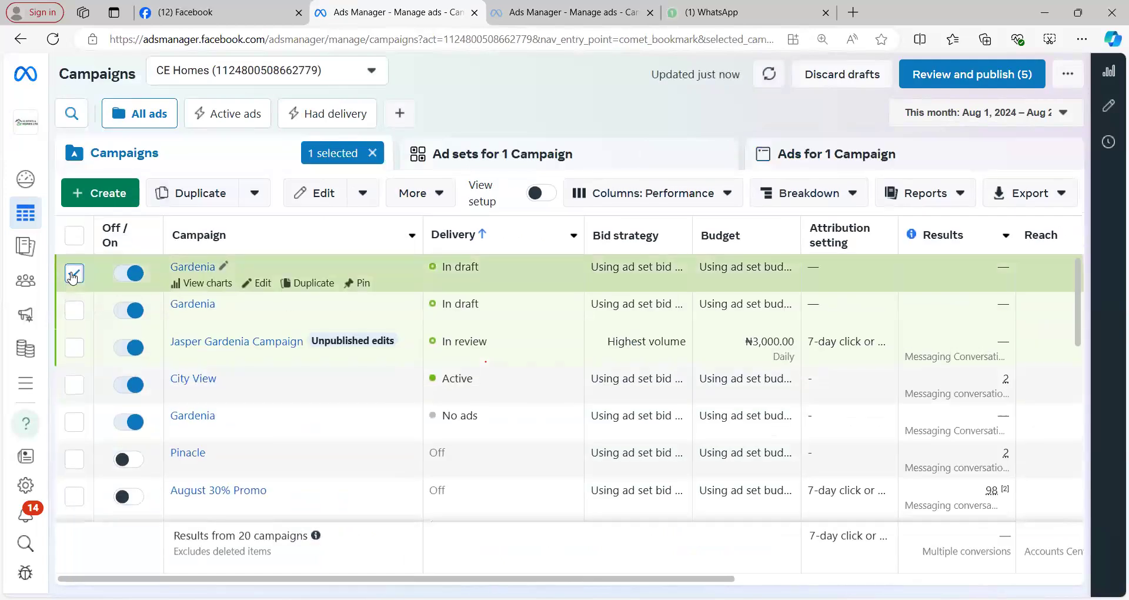
left_click(337, 156)
left_click(52, 42)
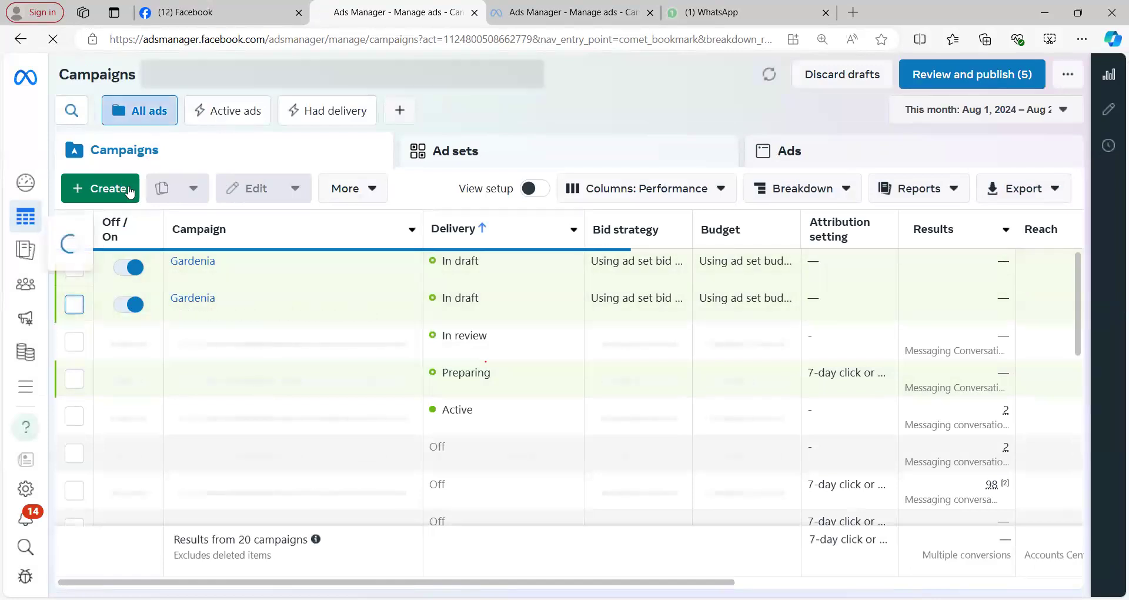
Select both Gardenia campaigns that are in draft and start deleting them.
left_click(373, 188)
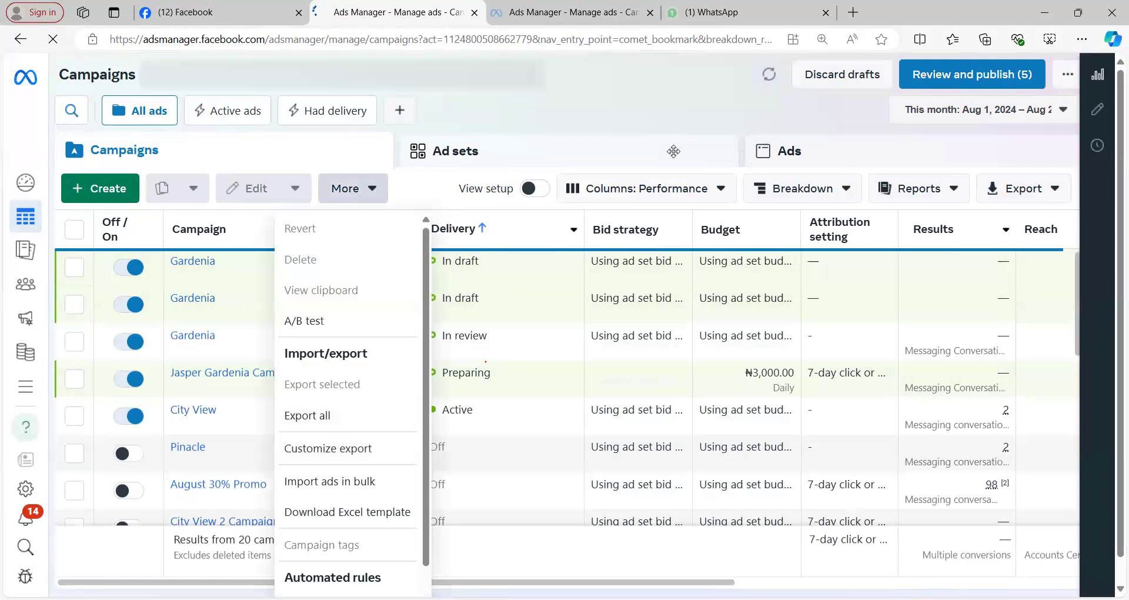
left_click(150, 325)
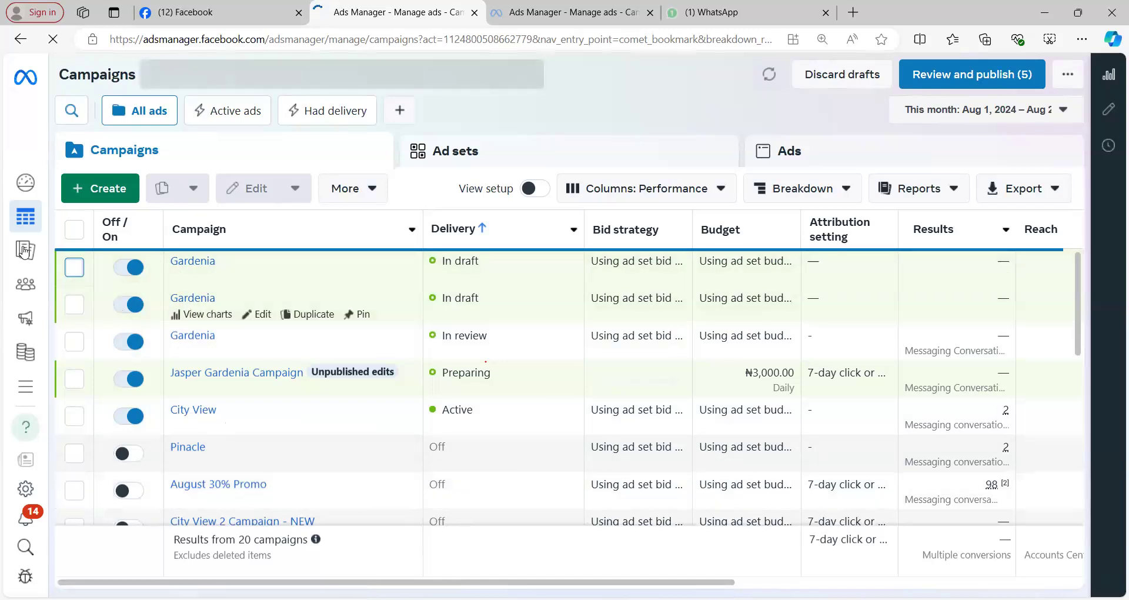
left_click(73, 274)
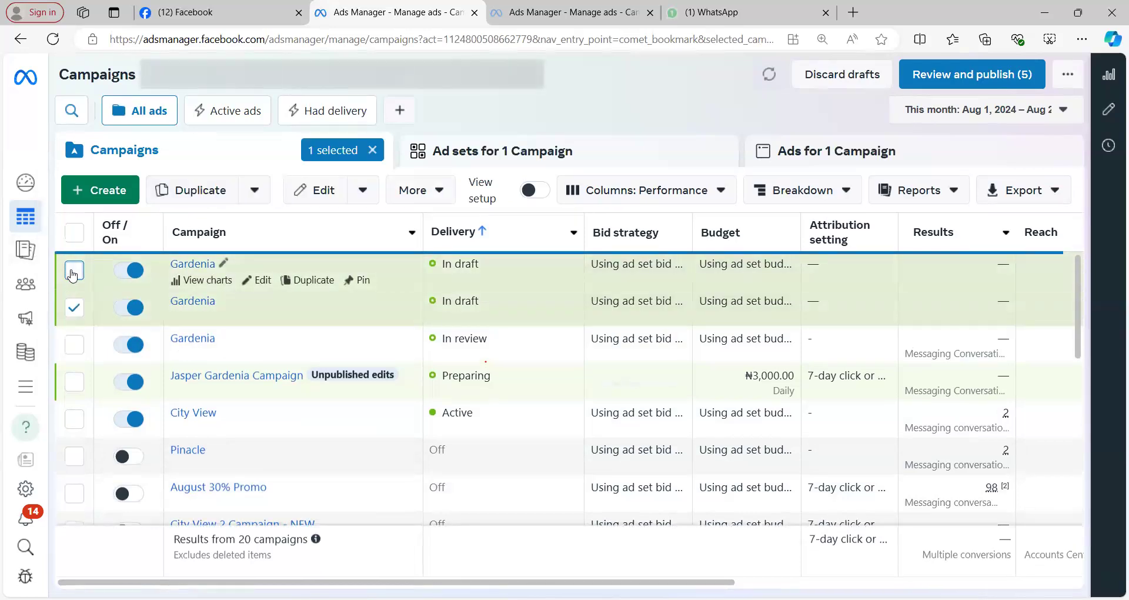
left_click(73, 271)
left_click(435, 189)
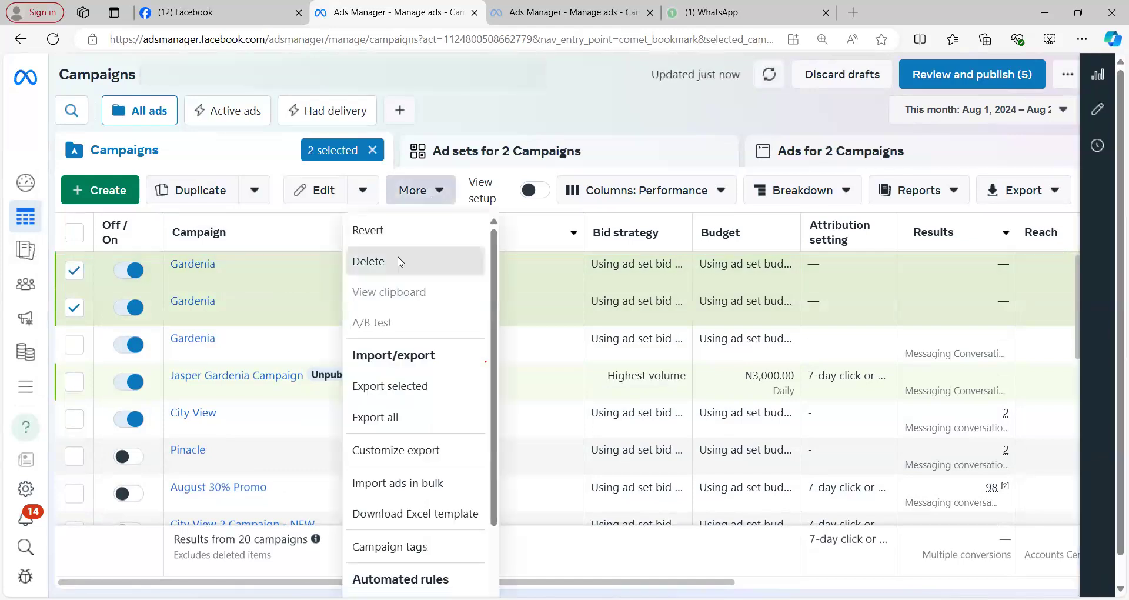
left_click(400, 263)
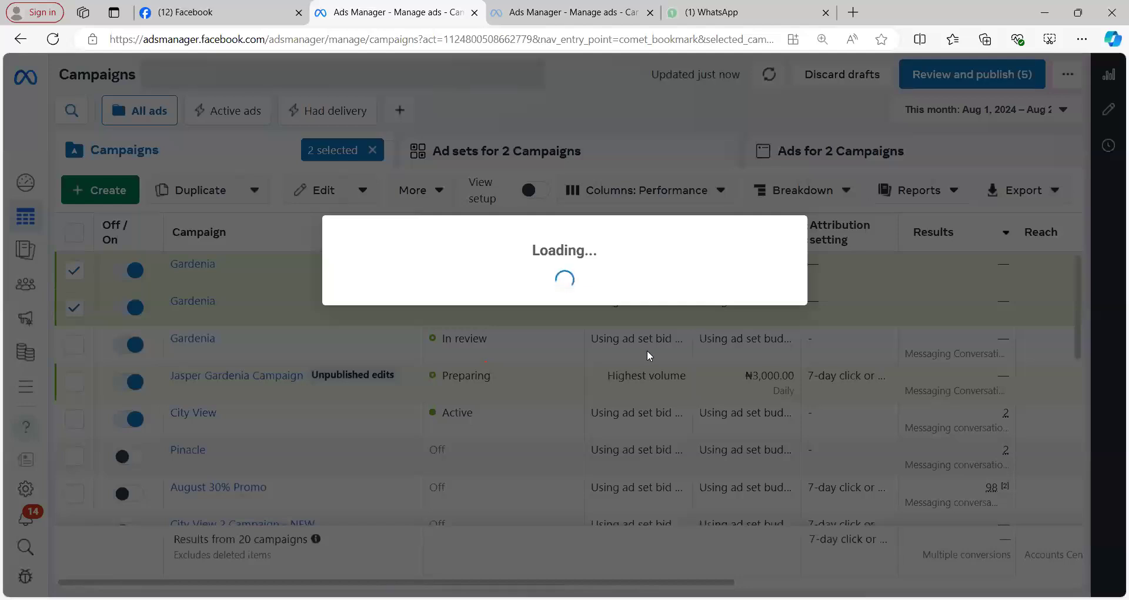